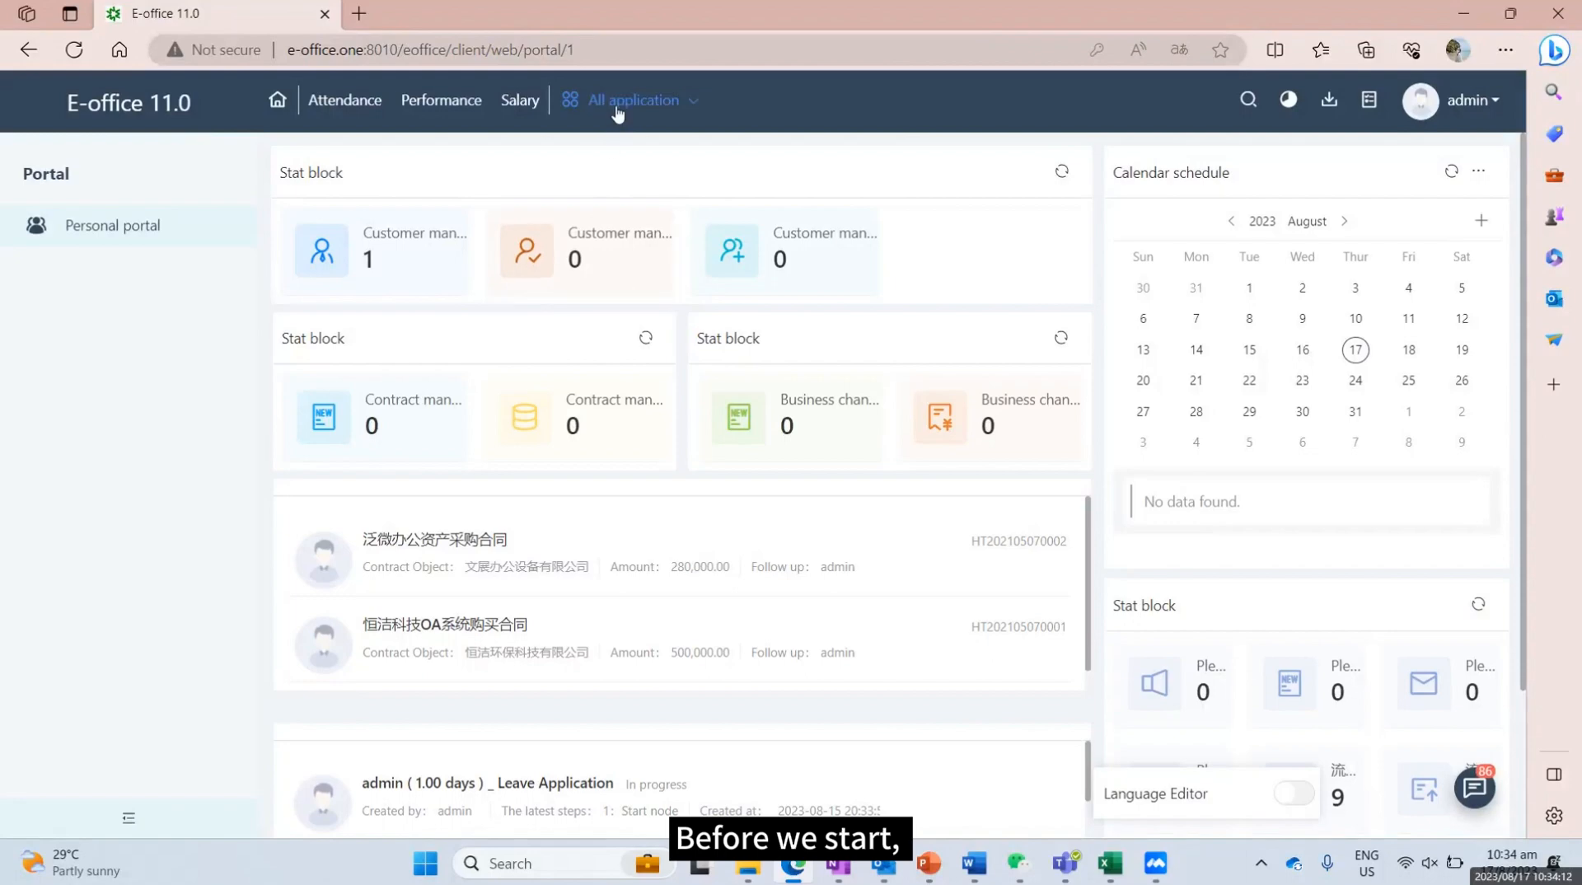
Step: Open the expense types in the Expense application and look through the sub-types of the Operation Cost category
click(656, 100)
scroll(672, 387, up, 3)
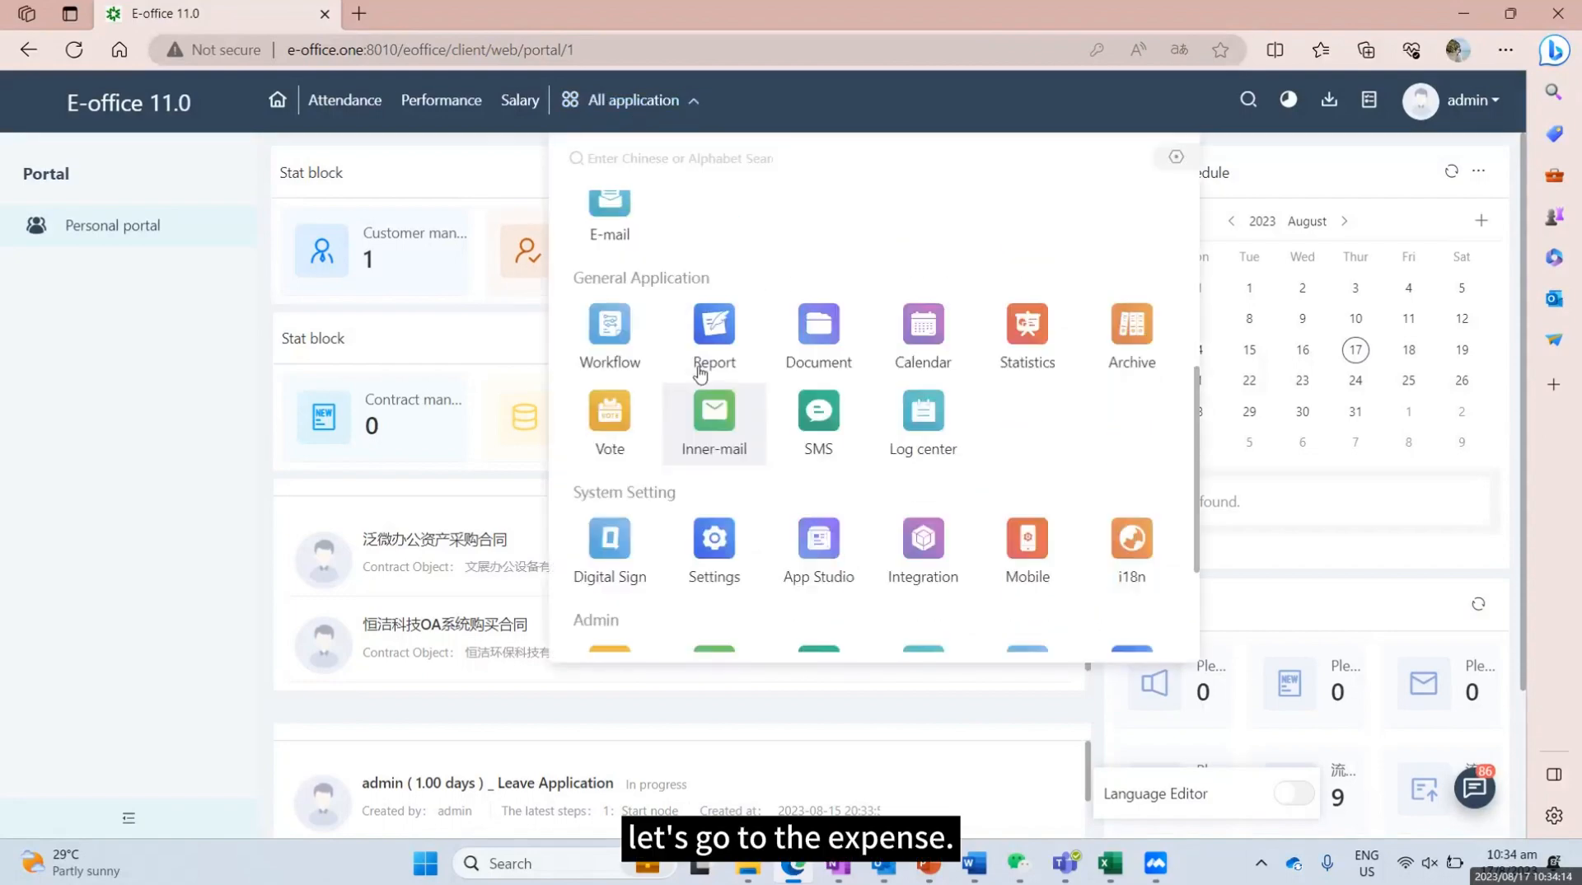
scroll(695, 367, down, 3)
scroll(695, 368, up, 5)
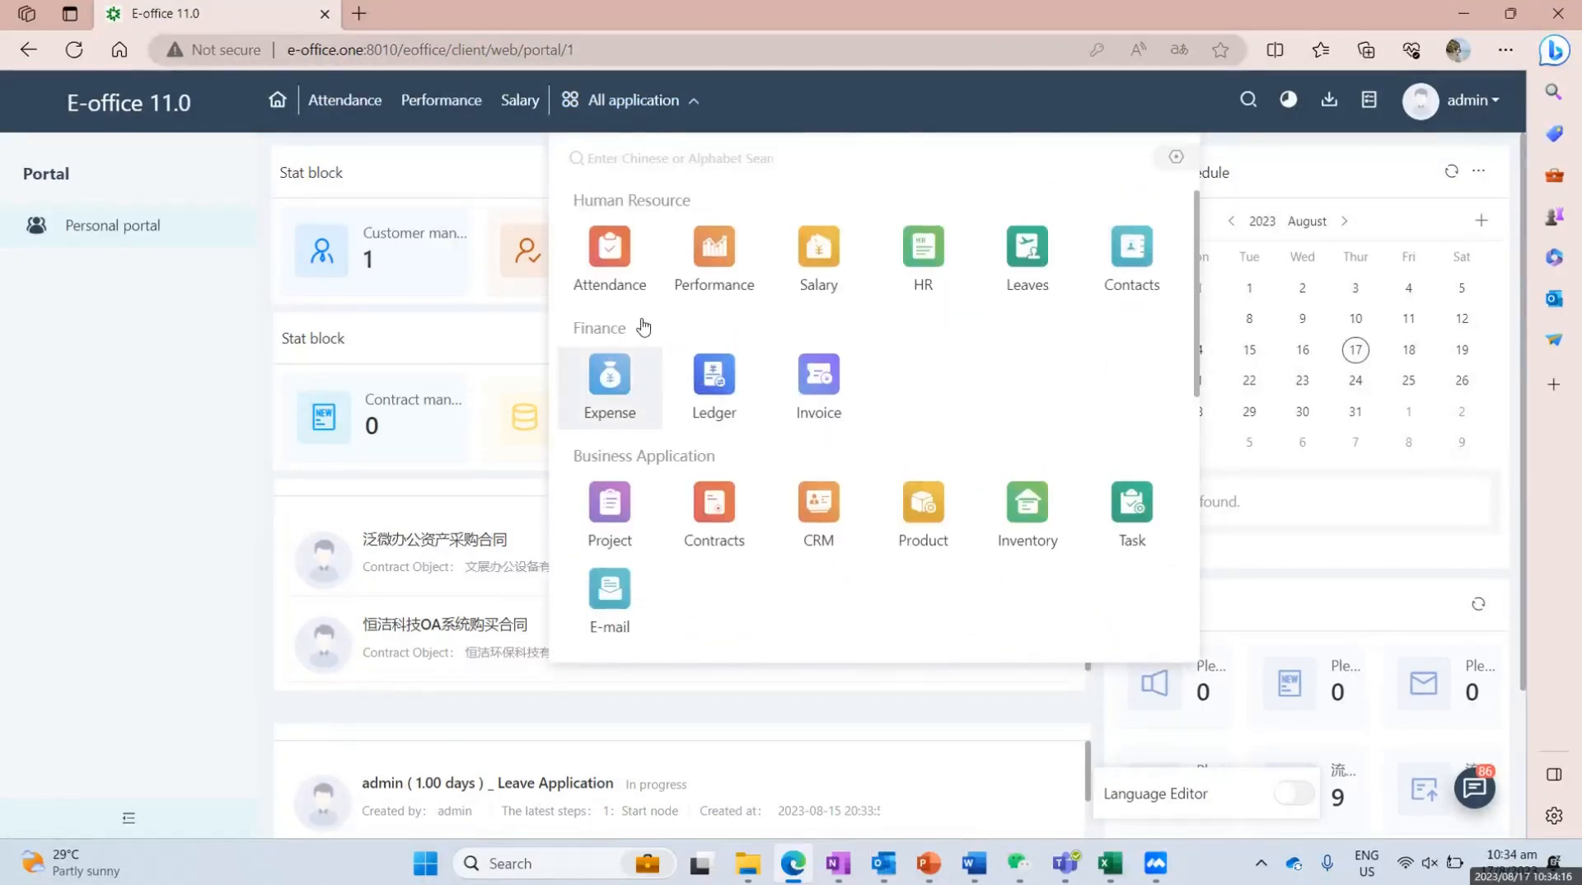
click(634, 347)
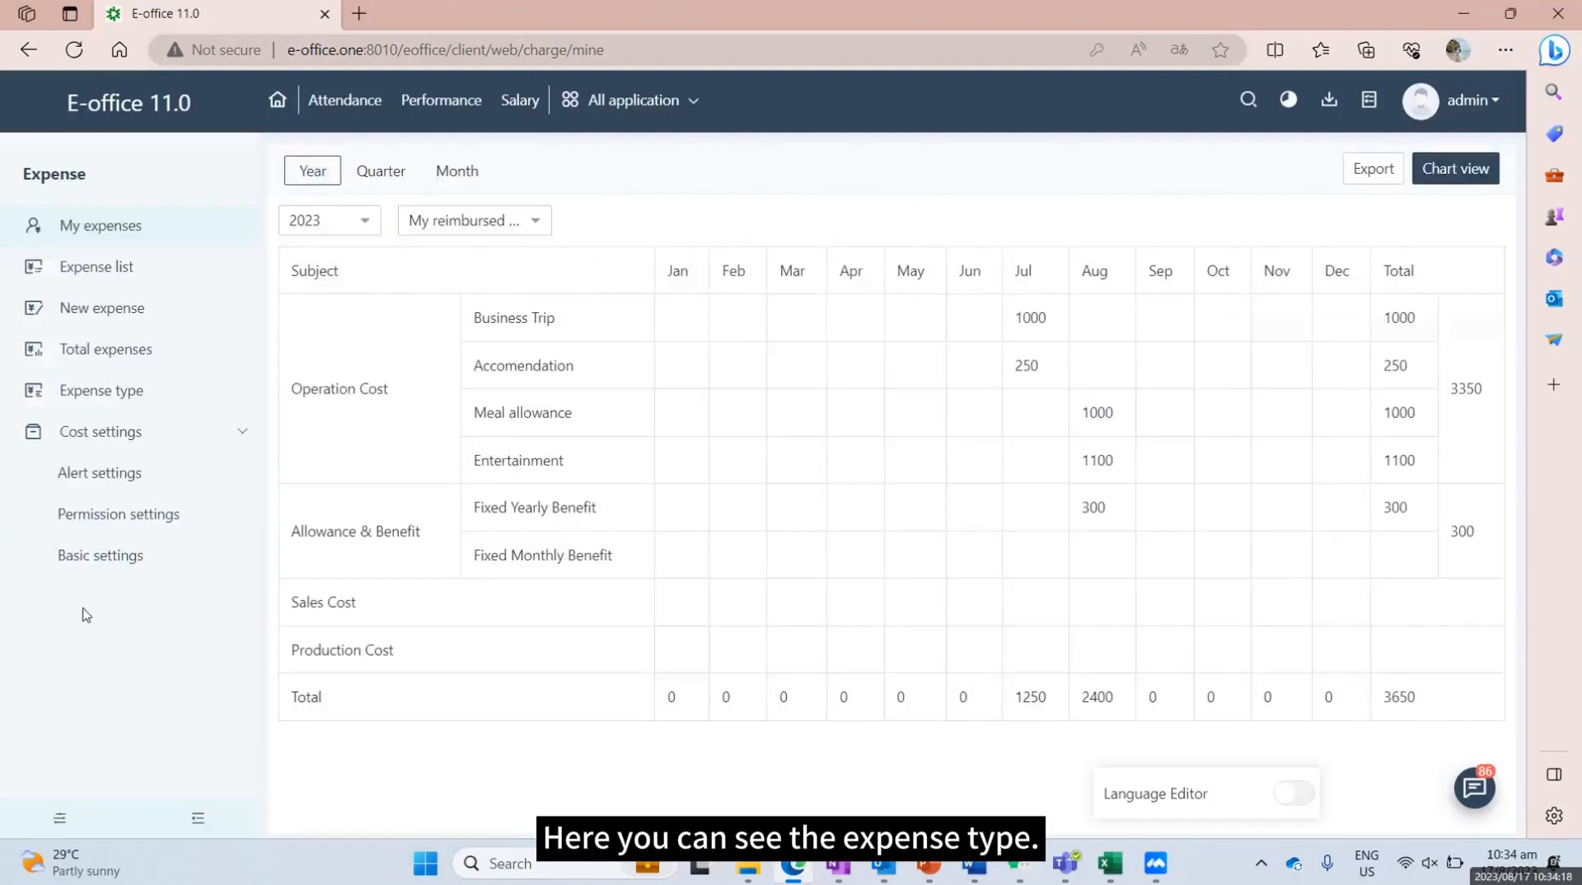
click(230, 392)
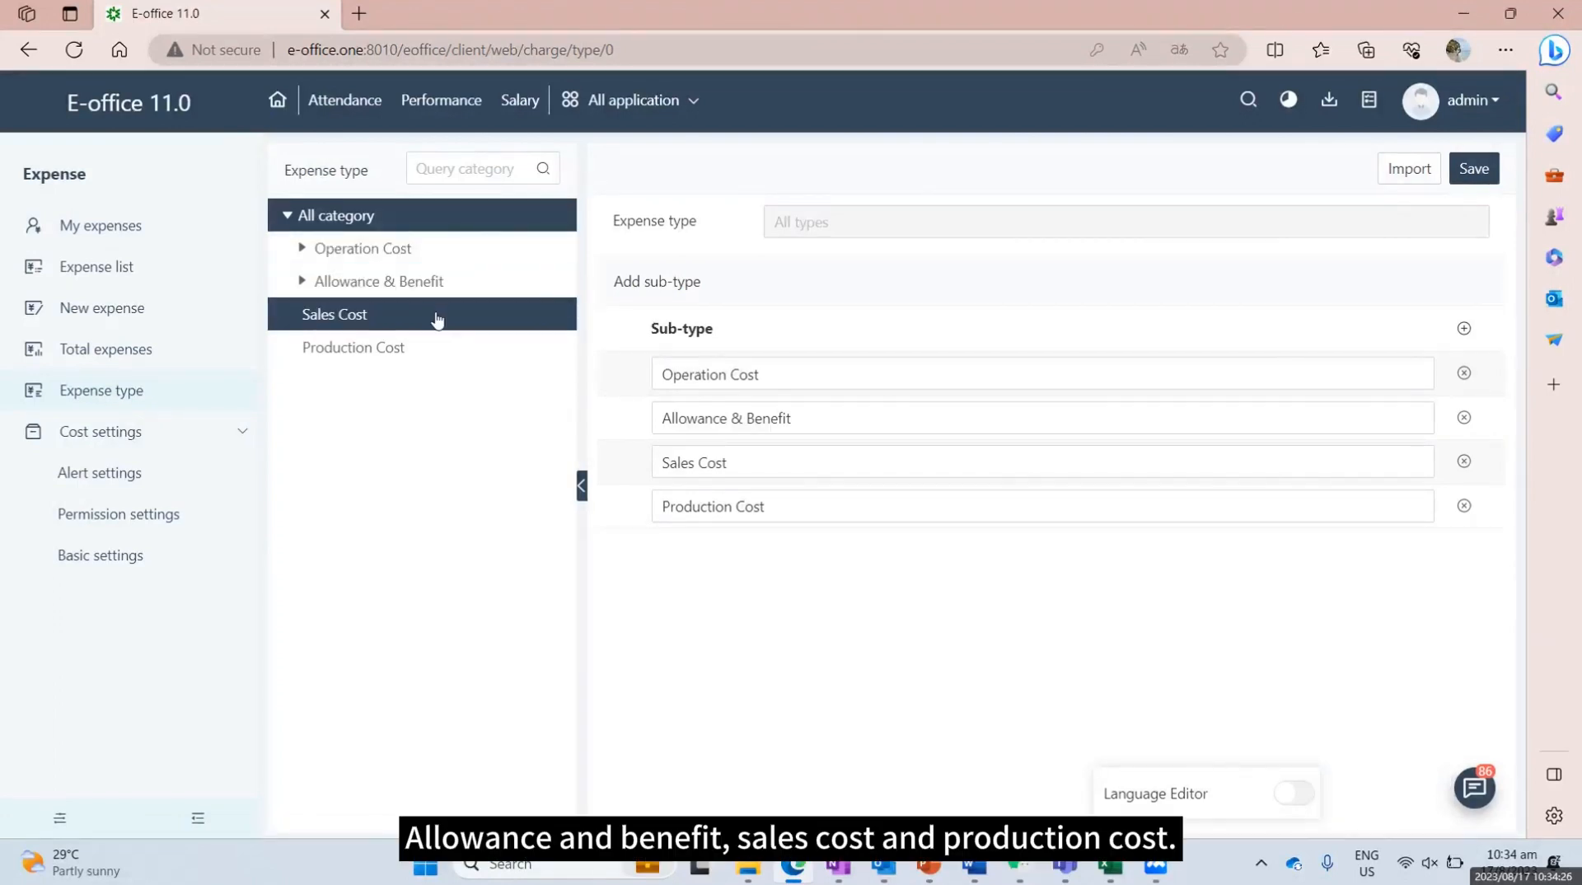
click(426, 261)
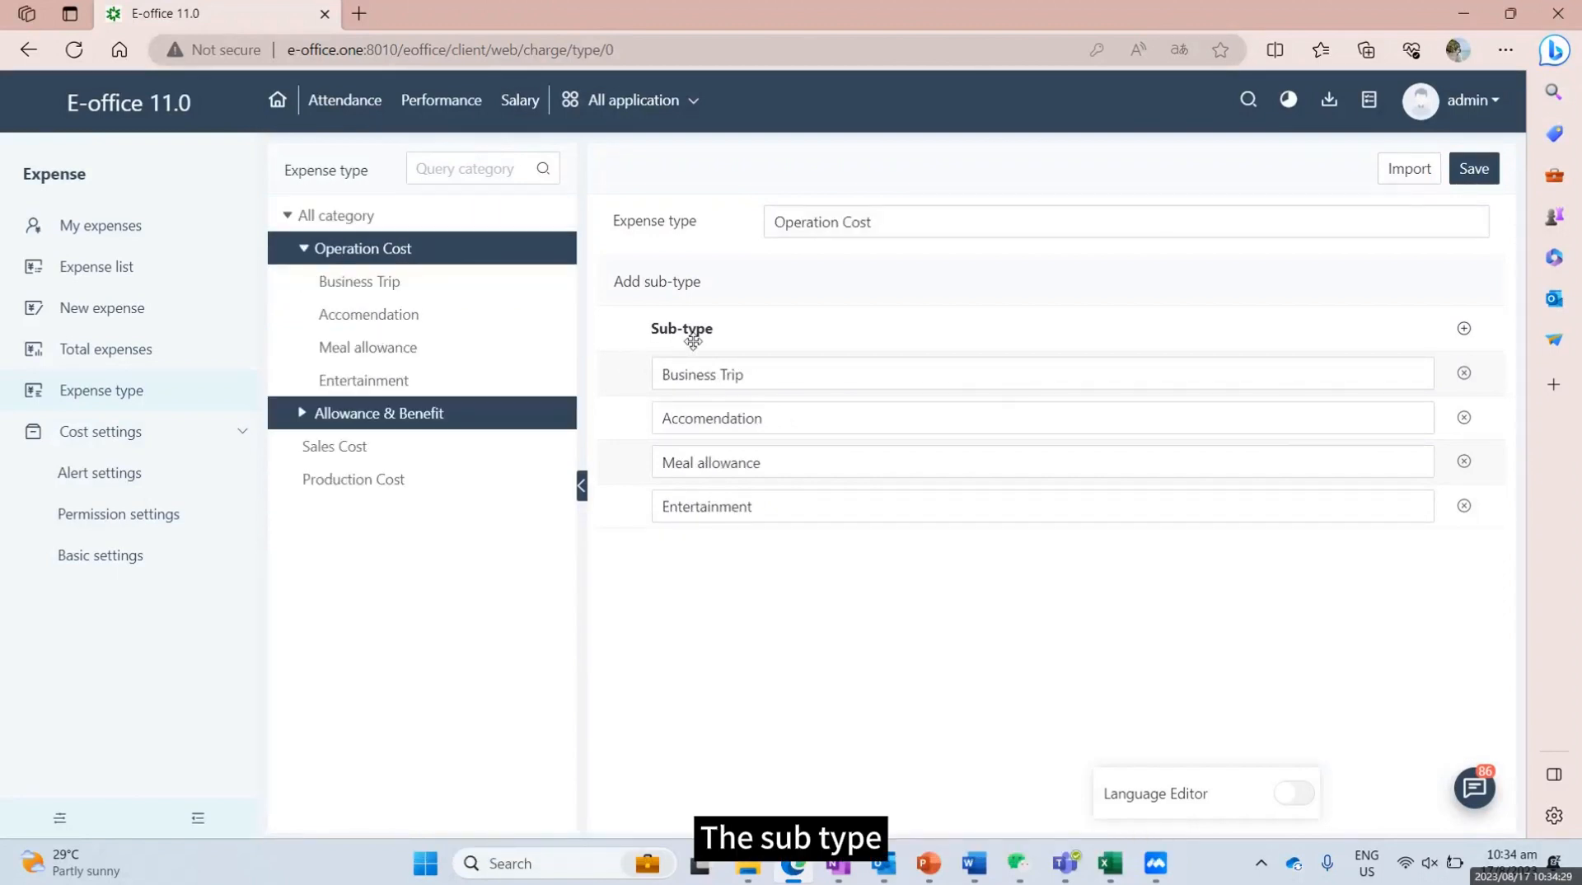
click(352, 252)
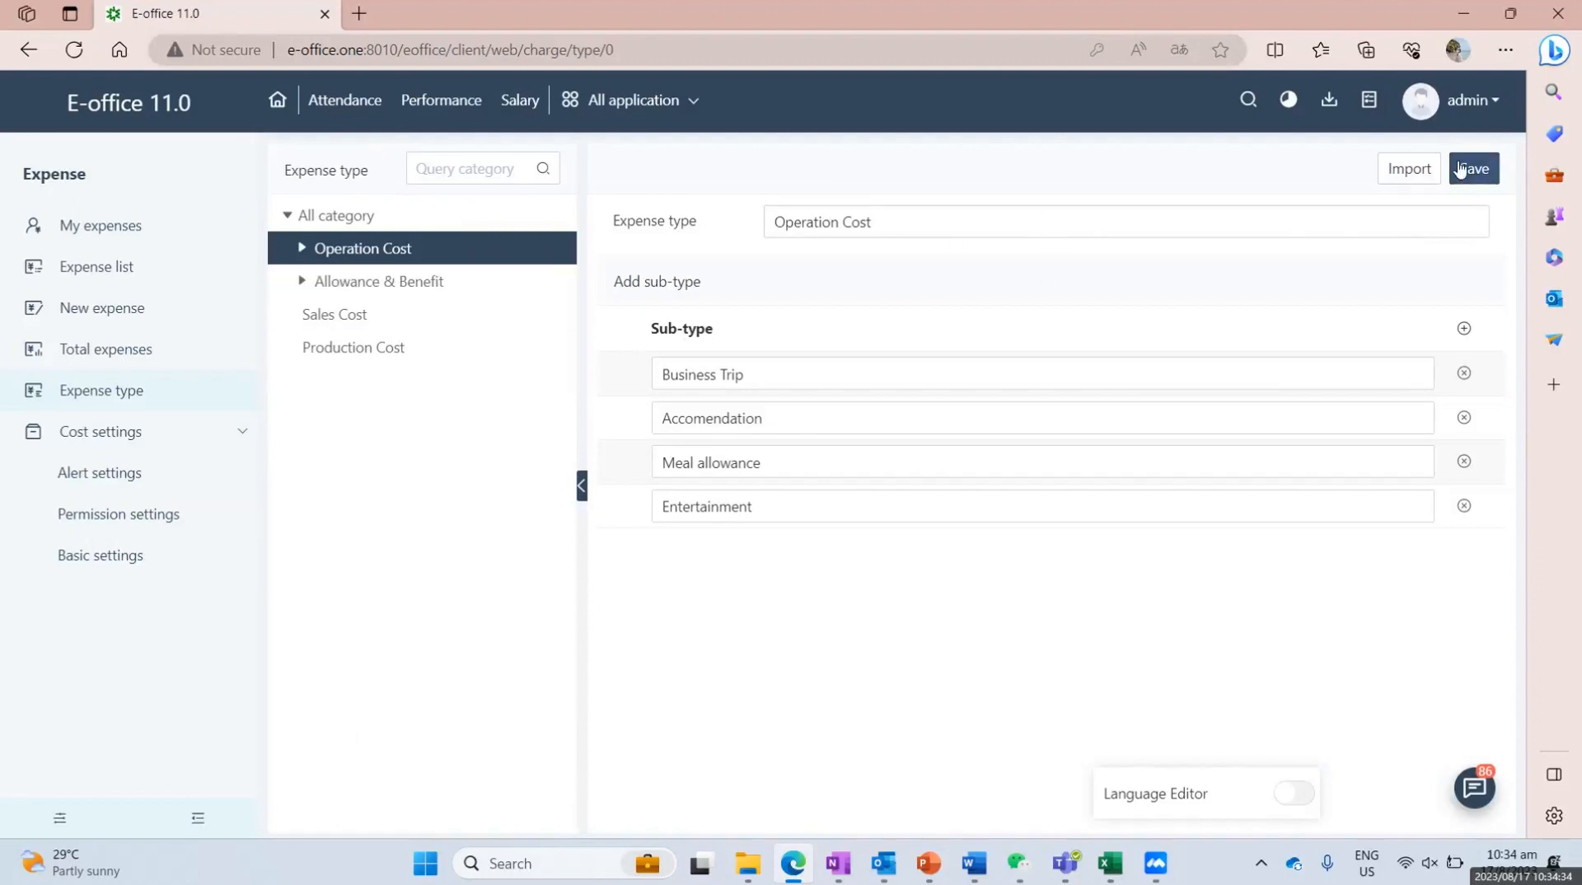
Step: Go to the form designs in the Workflow application and open the Expense Reimbursement - Training form for editing, dismissing the translation offer
click(672, 103)
scroll(684, 367, down, 3)
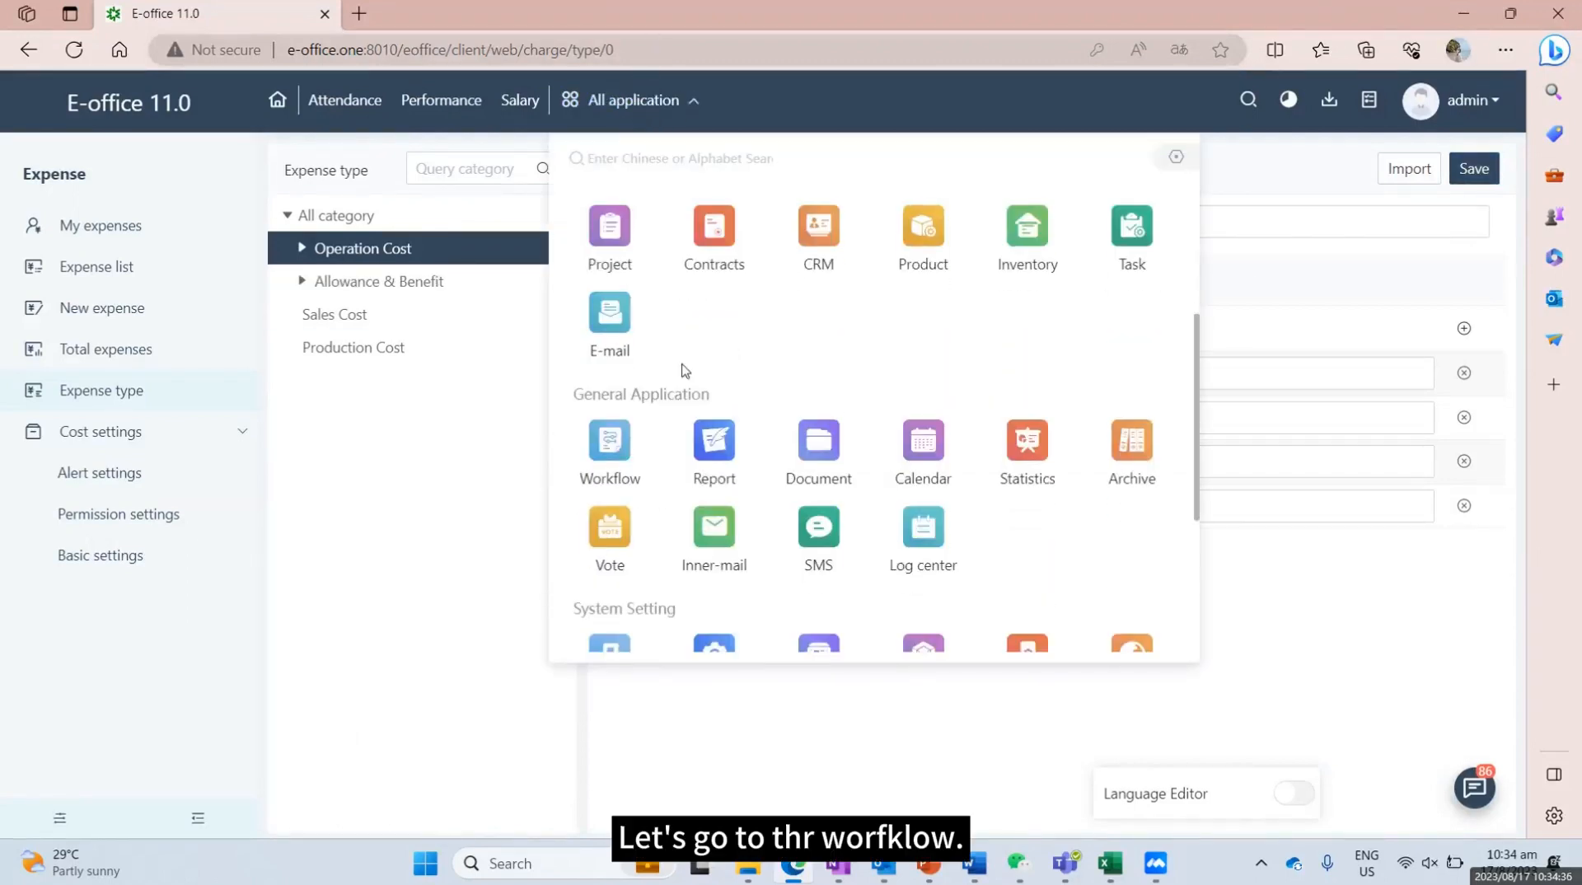
click(611, 420)
click(80, 648)
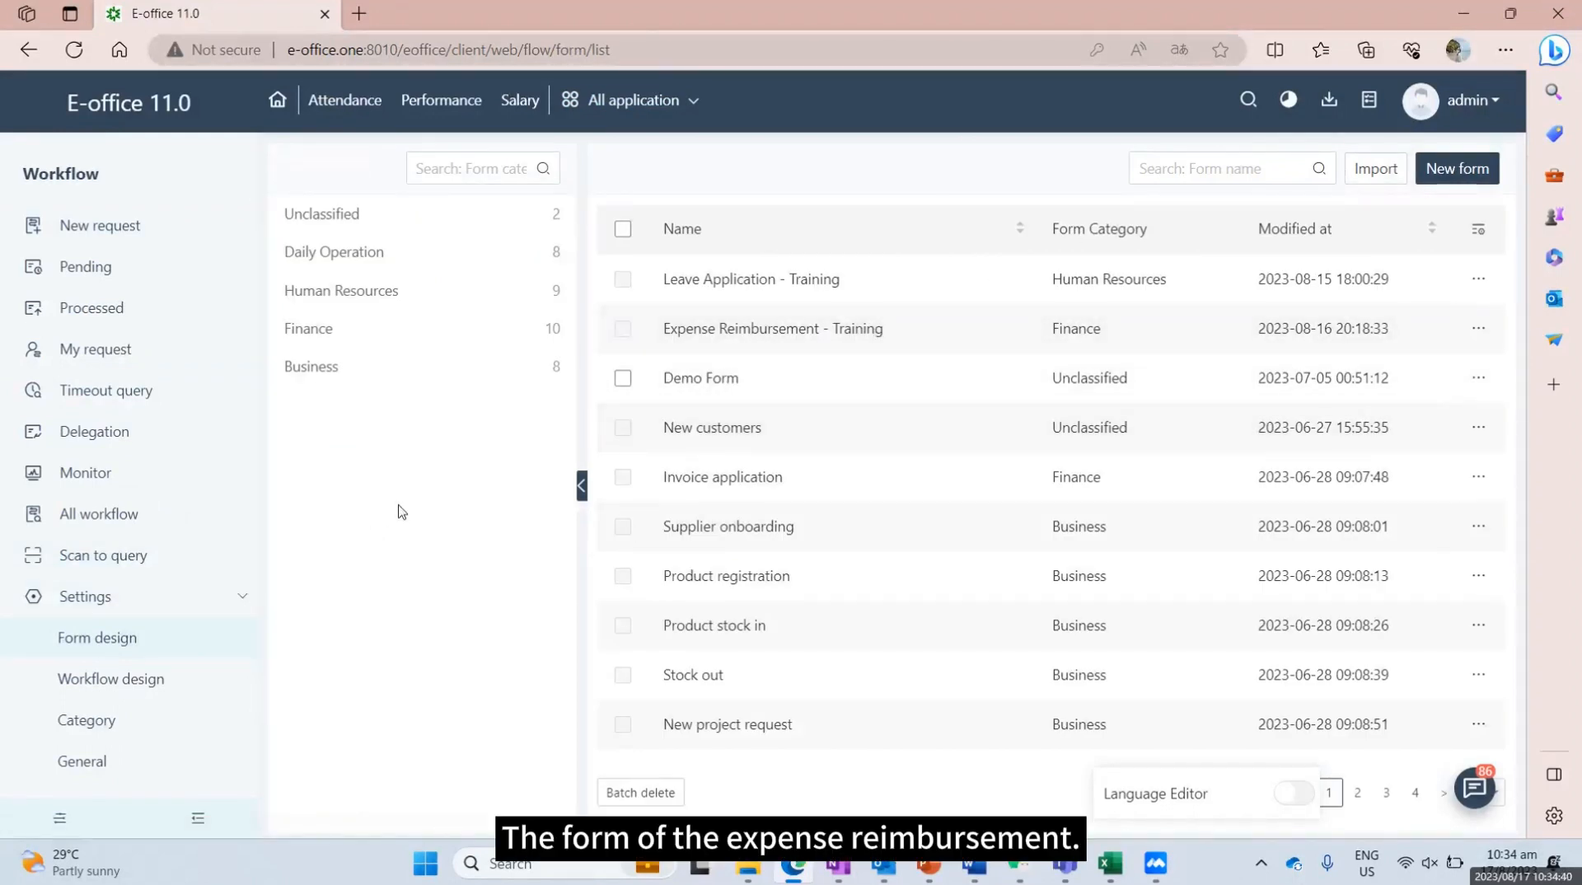
click(695, 320)
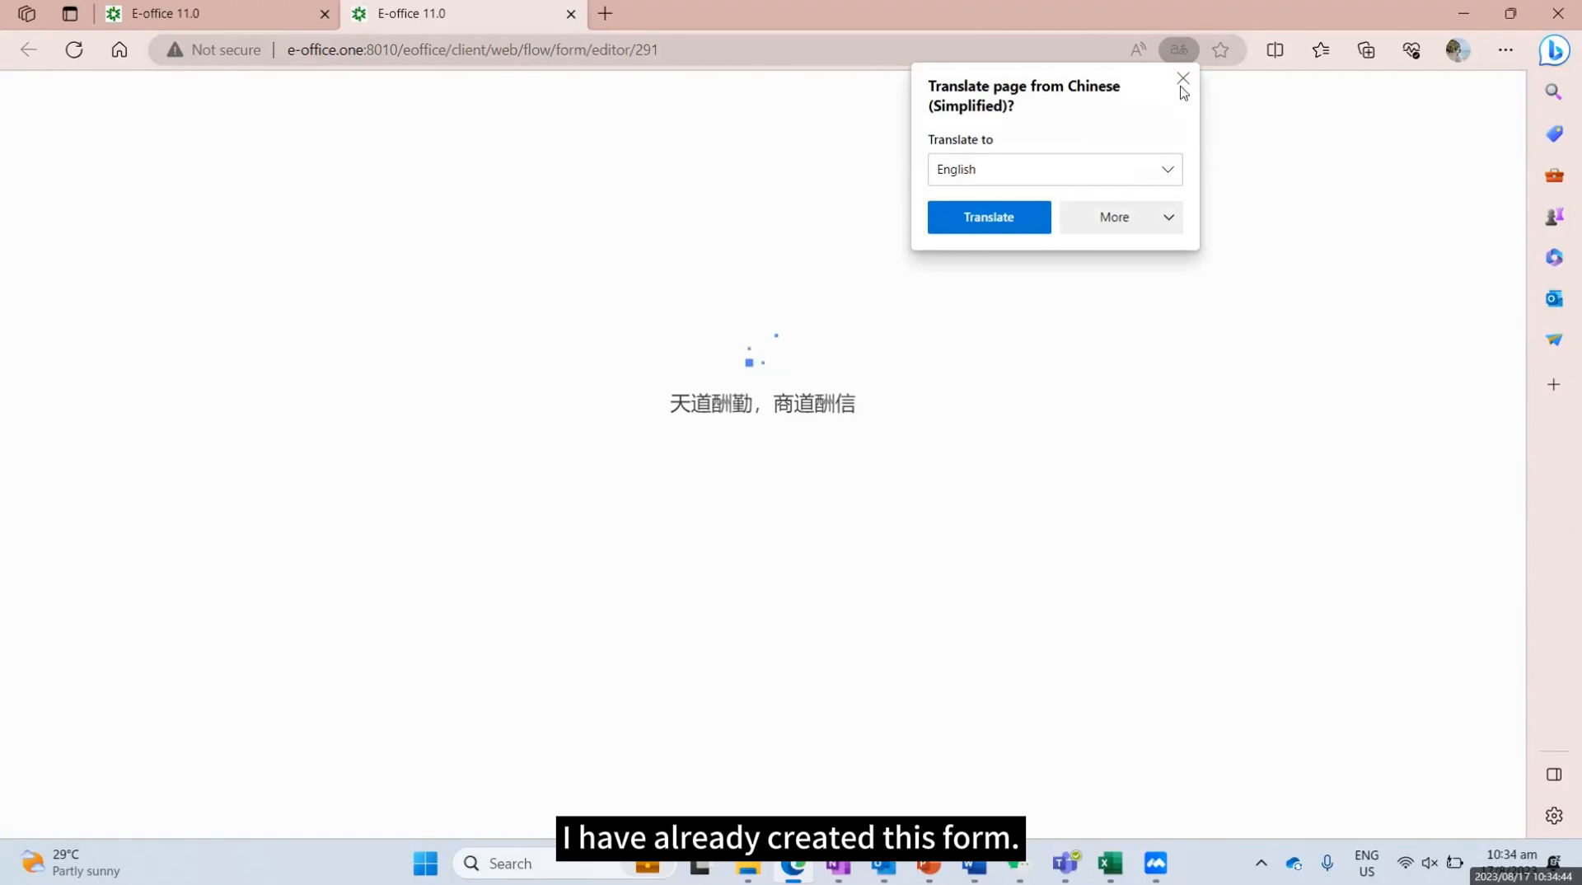
click(1182, 82)
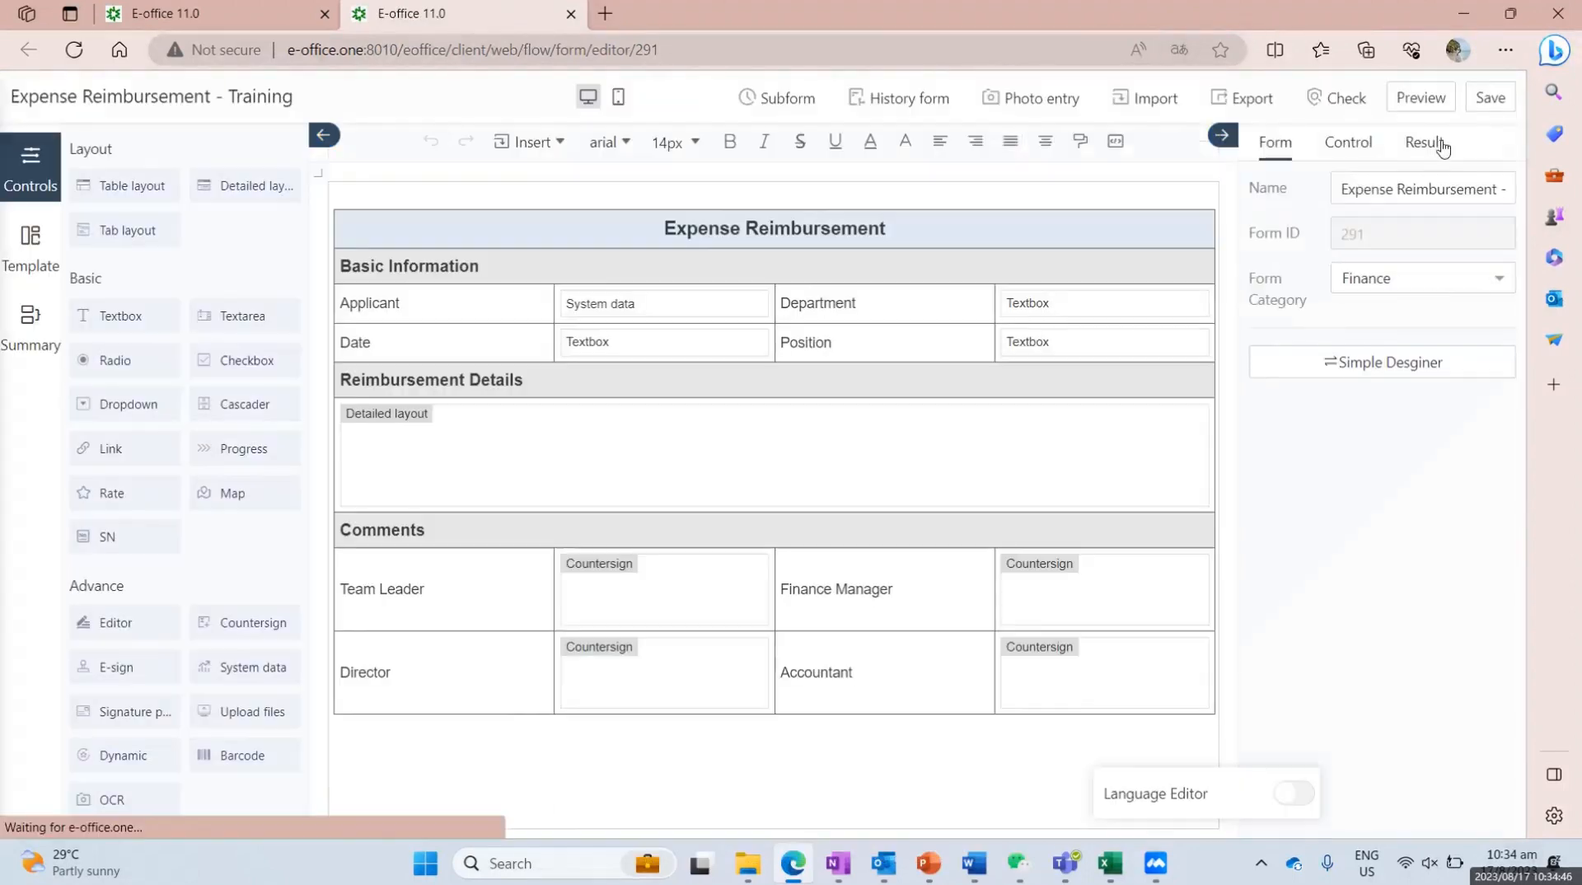
Step: Save the form and preview its basic information, reimbursement details and comments sections
click(1482, 108)
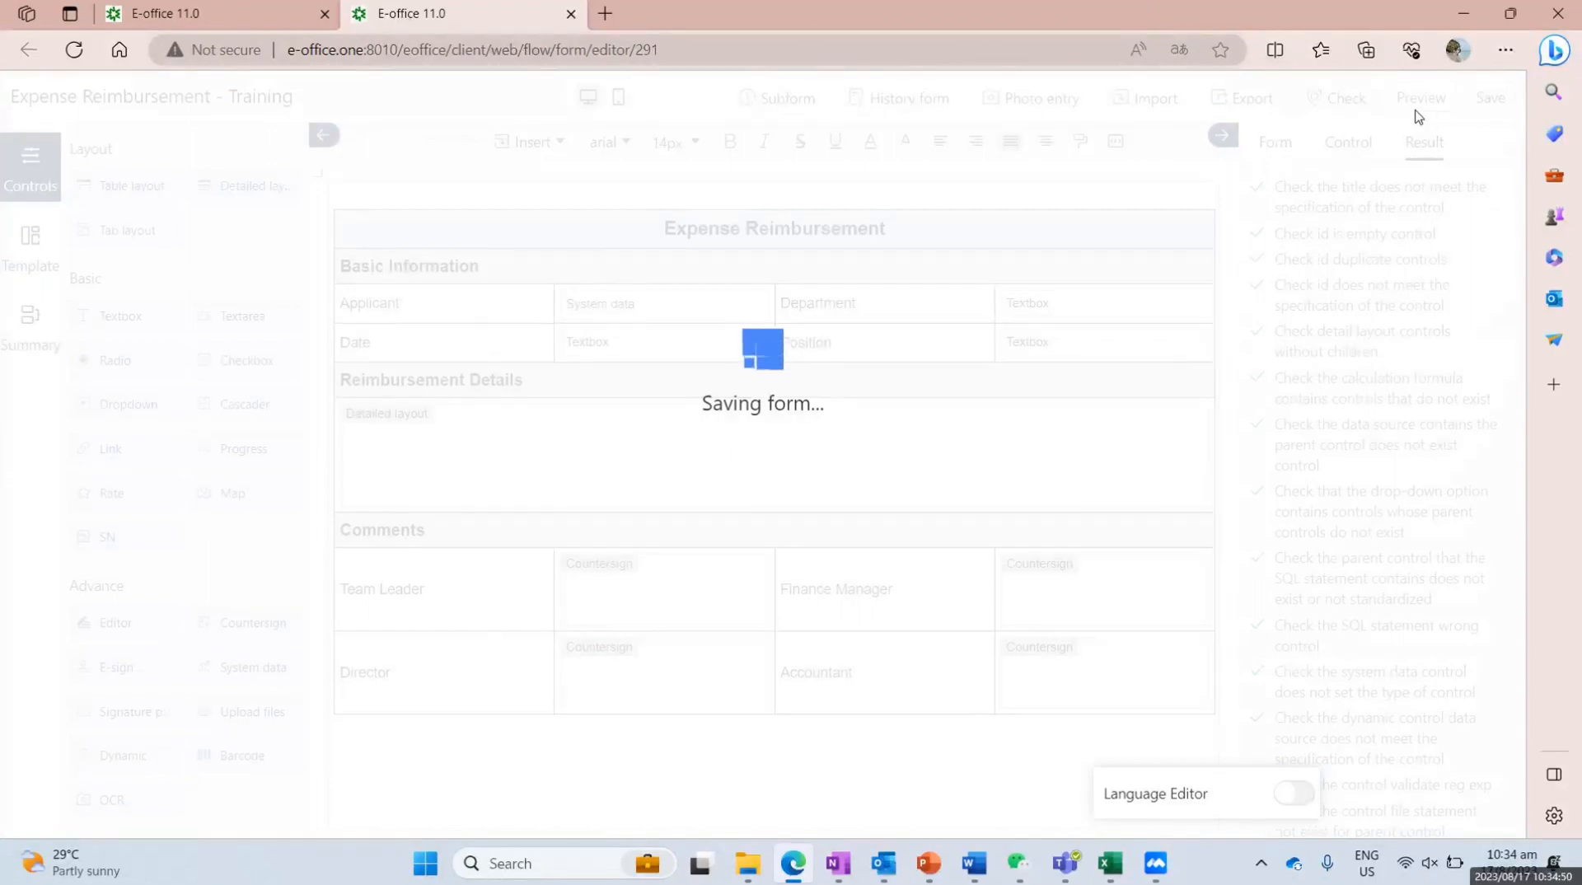
click(1419, 99)
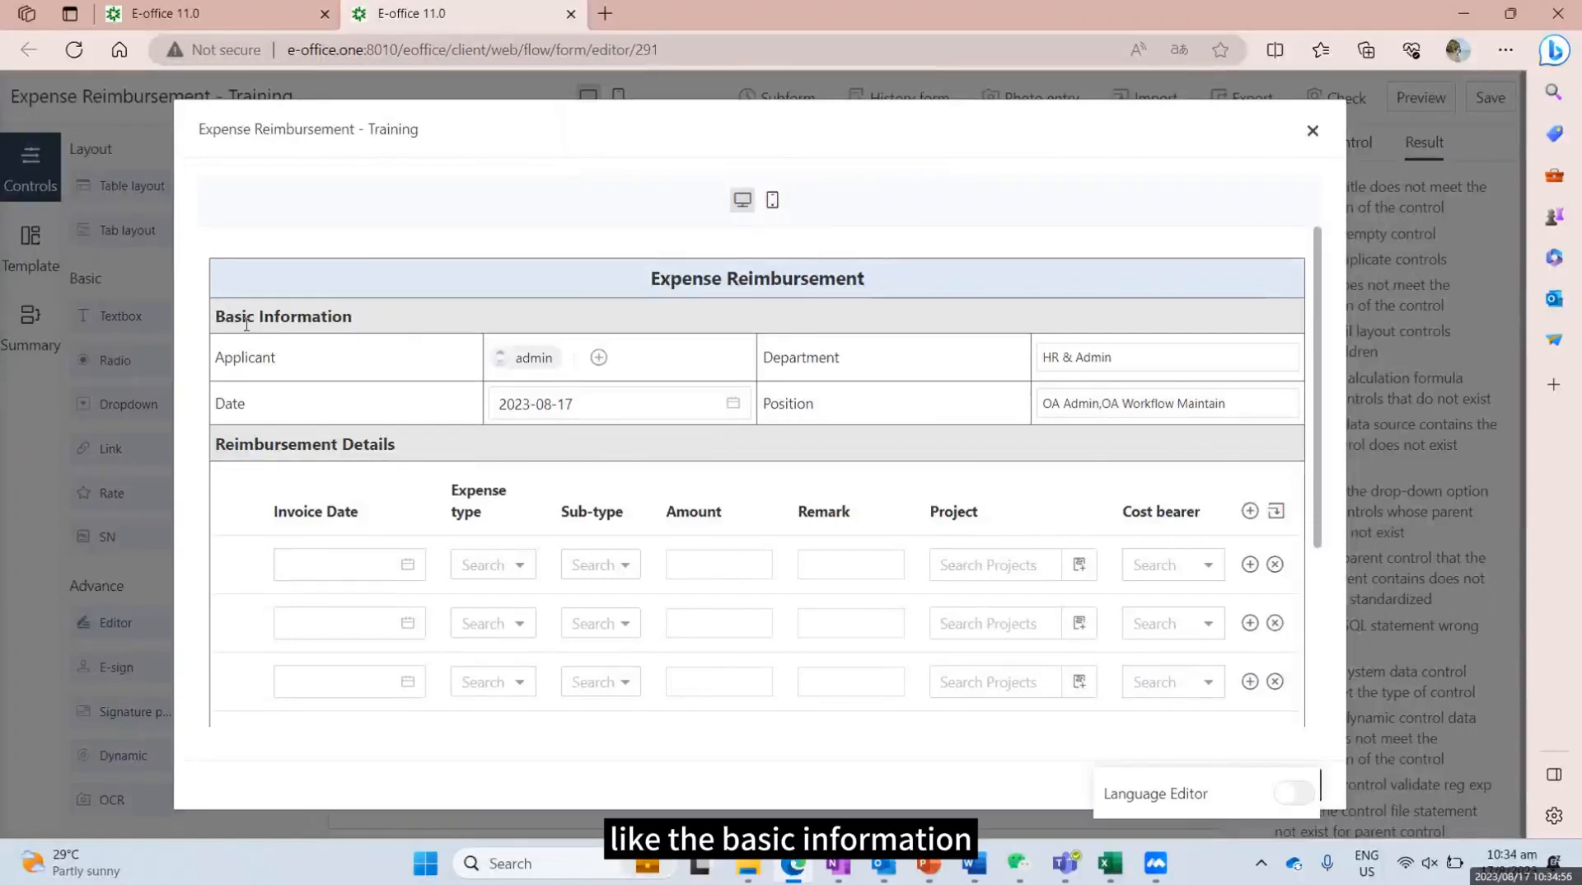
scroll(456, 369, down, 3)
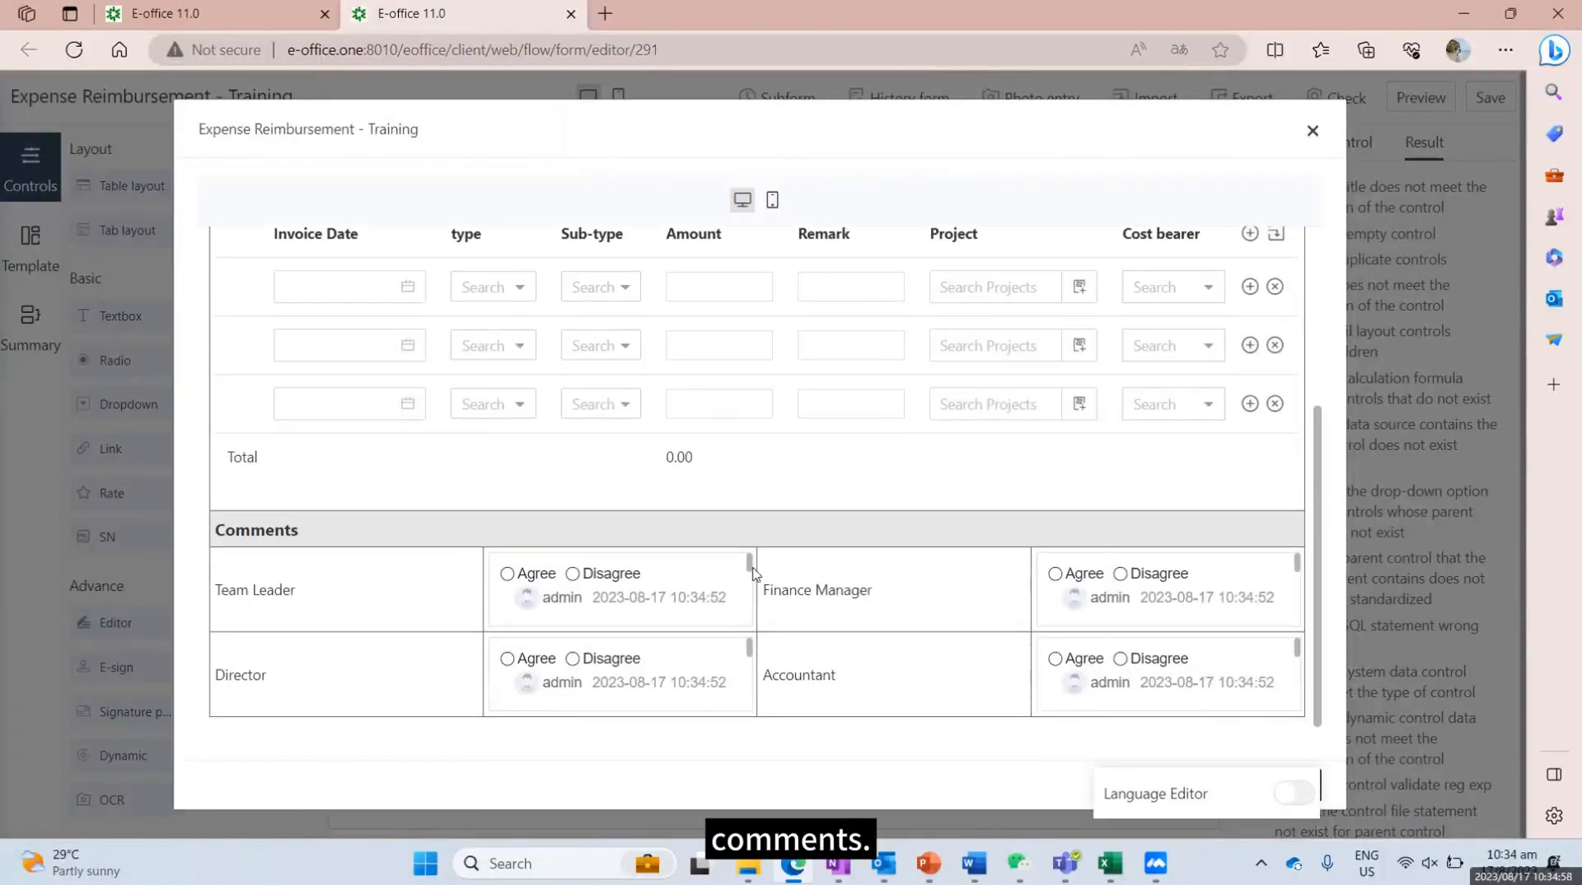
scroll(675, 546, up, 5)
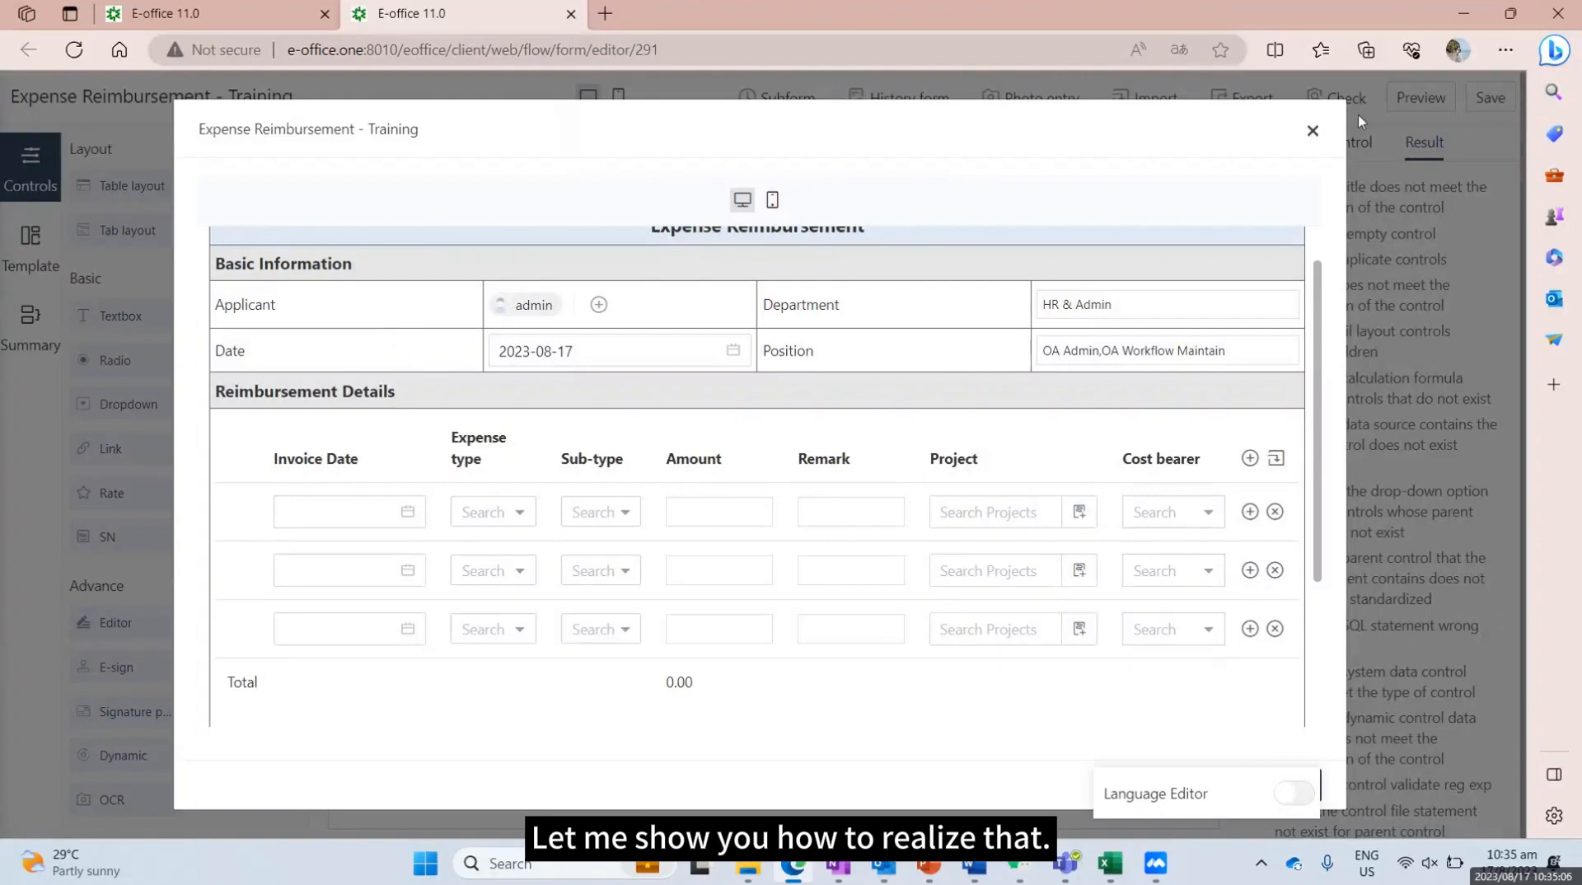
click(1313, 132)
Step: Open the detail layout editor for the Reimbursement Details section and try adding and deleting a column below Invoice Date
click(499, 438)
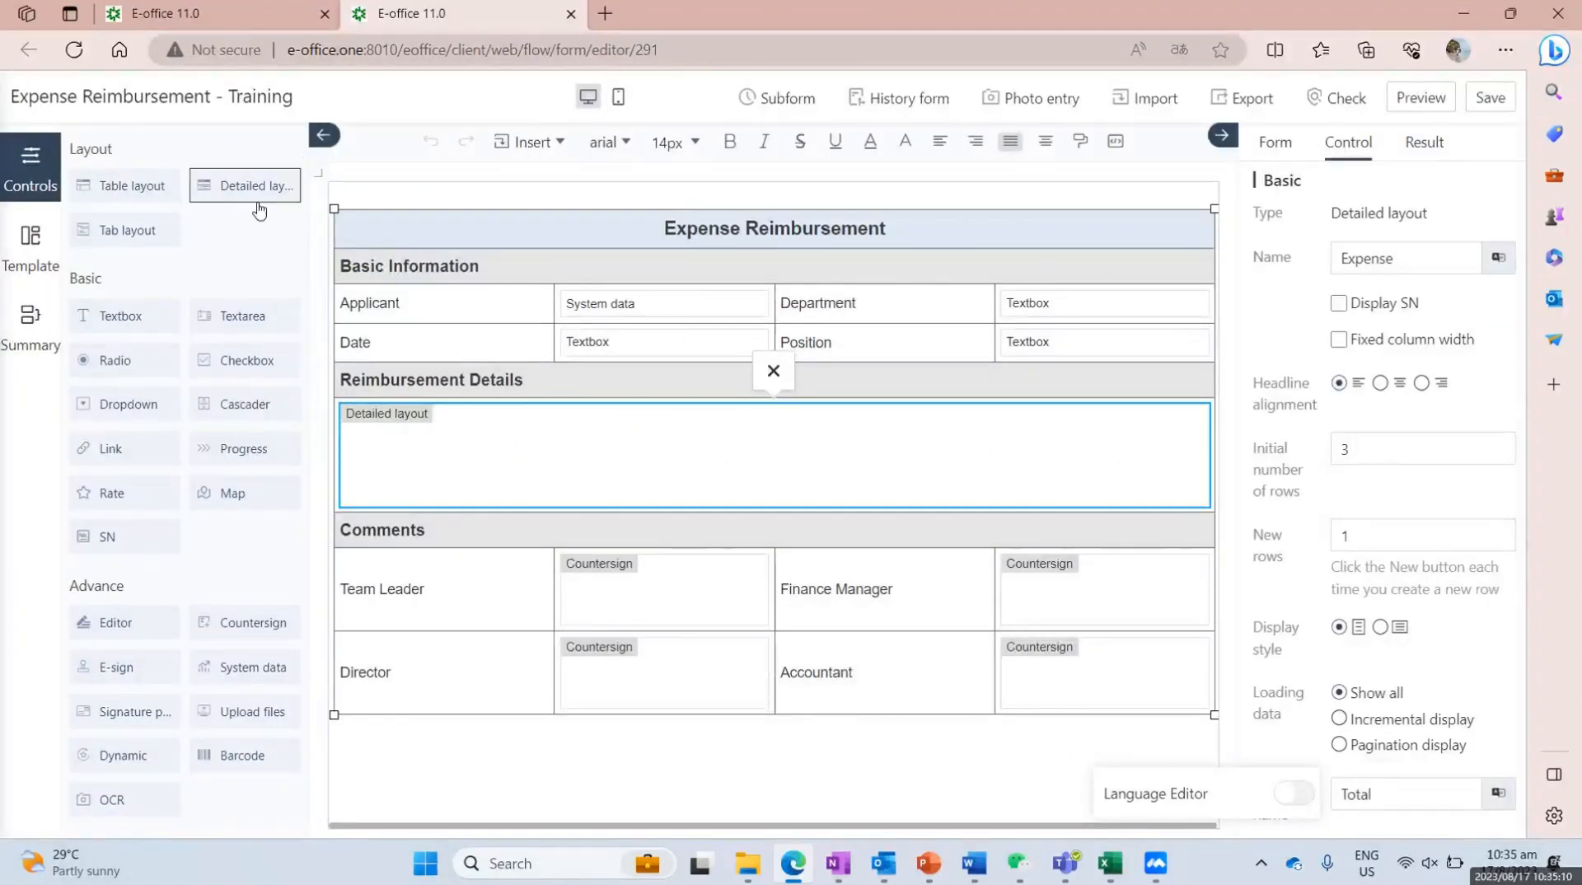
scroll(1370, 478, down, 4)
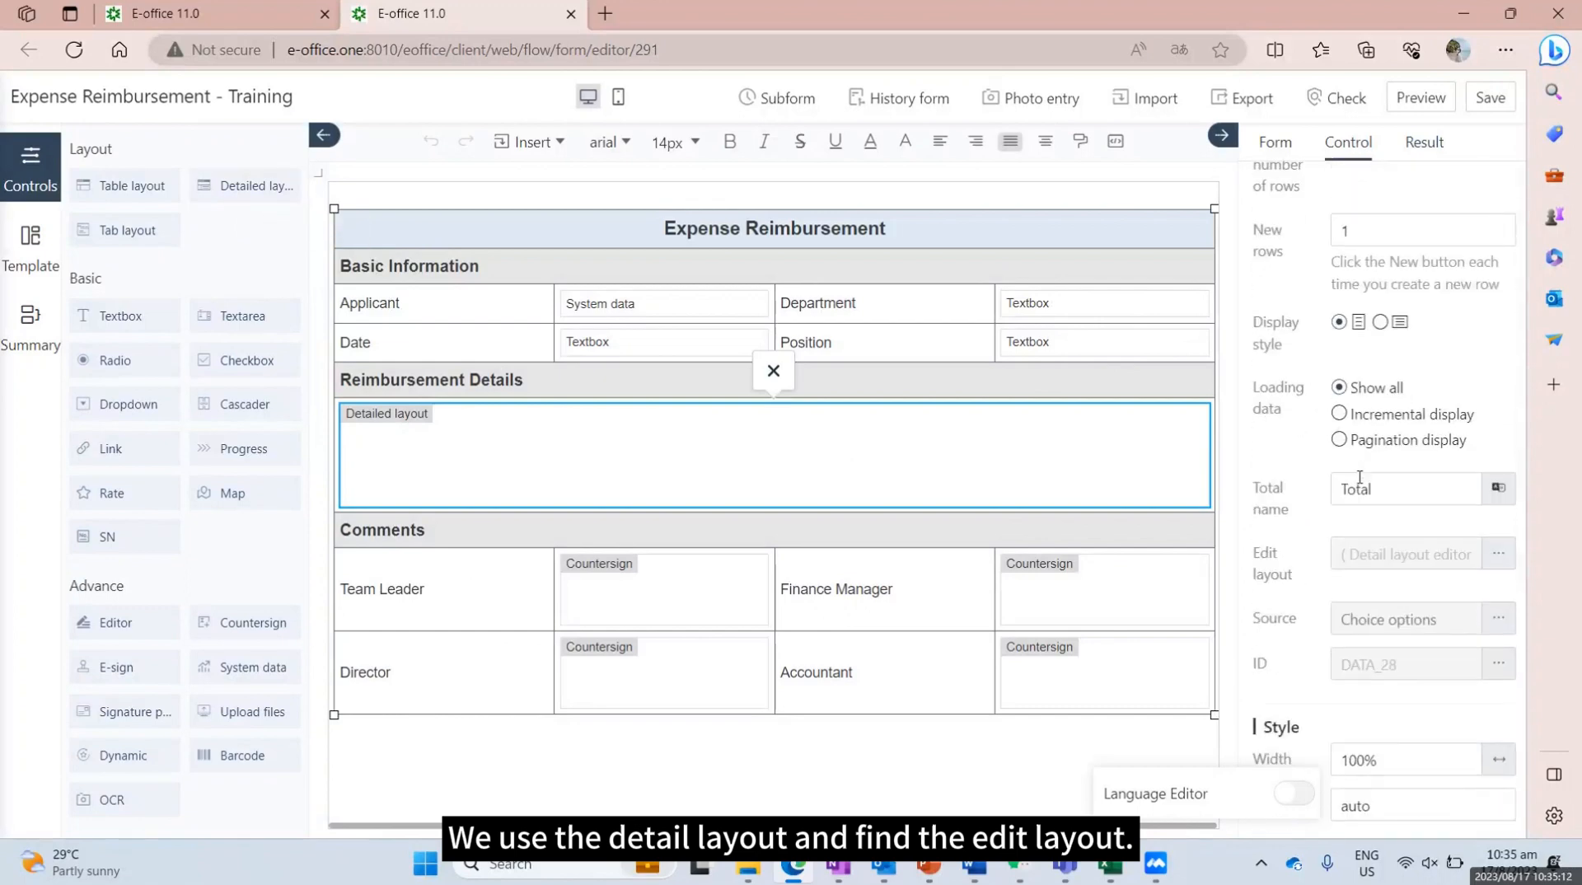
click(1499, 554)
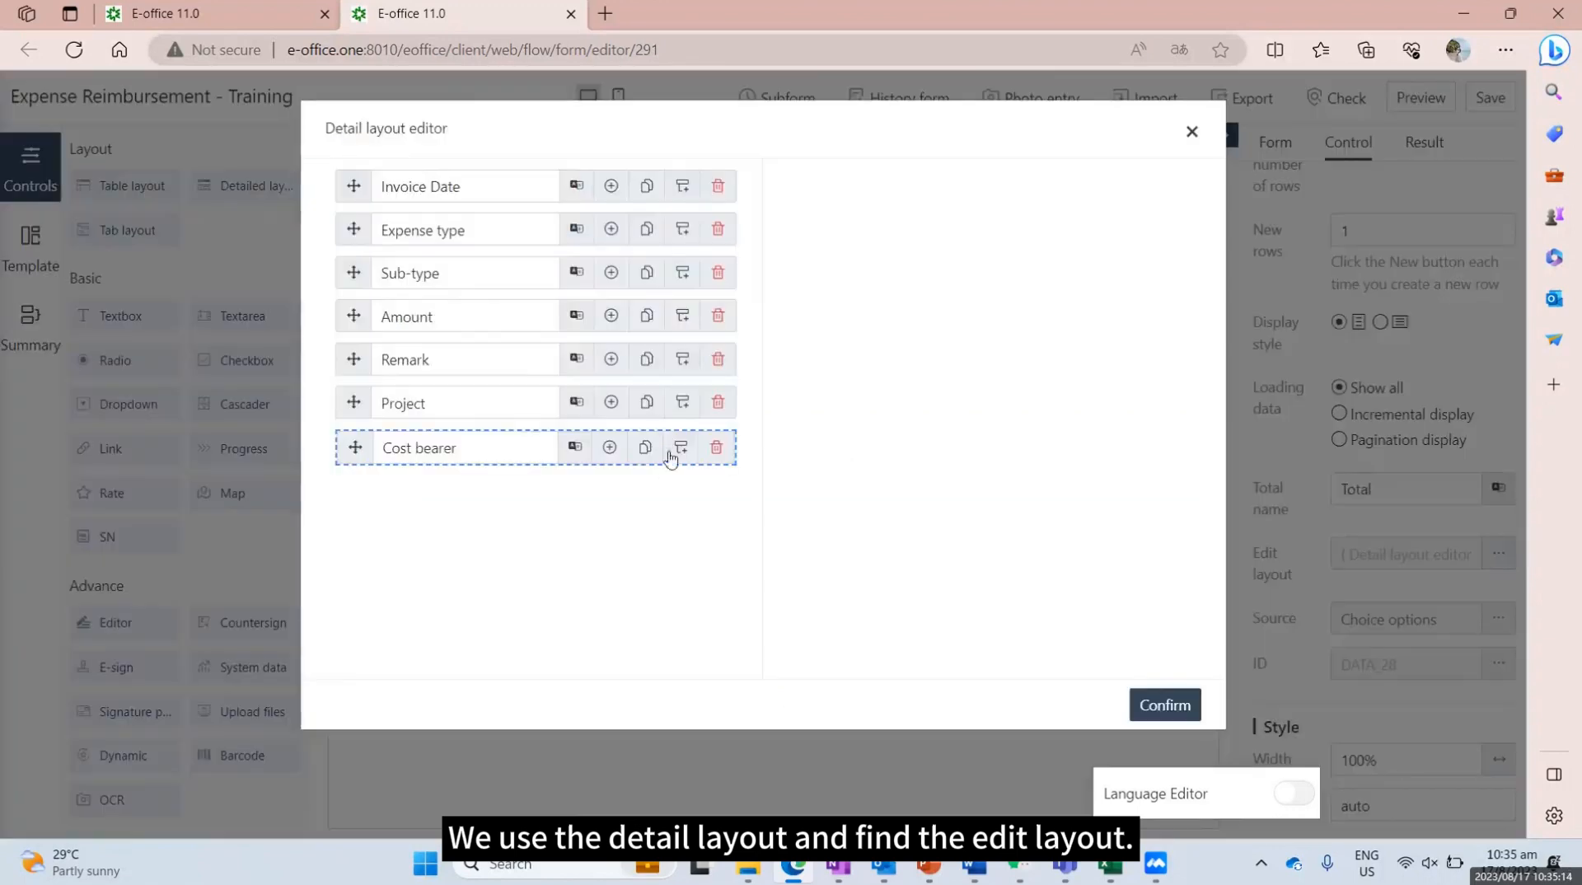
click(611, 186)
click(717, 233)
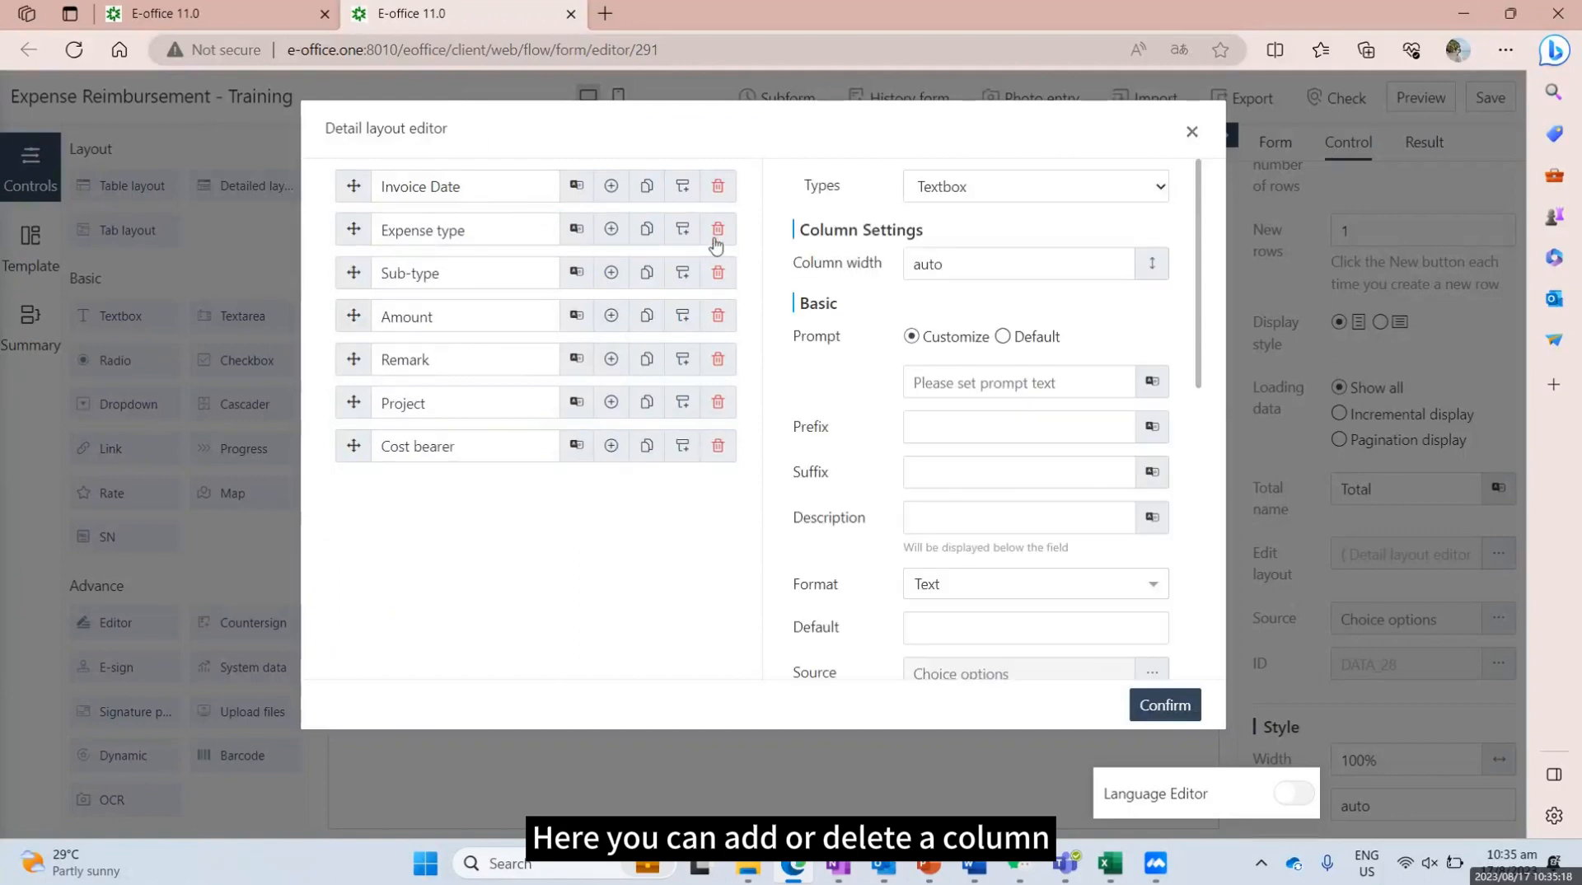
Step: Examine the Invoice Date column's available field types and its format setting
click(504, 195)
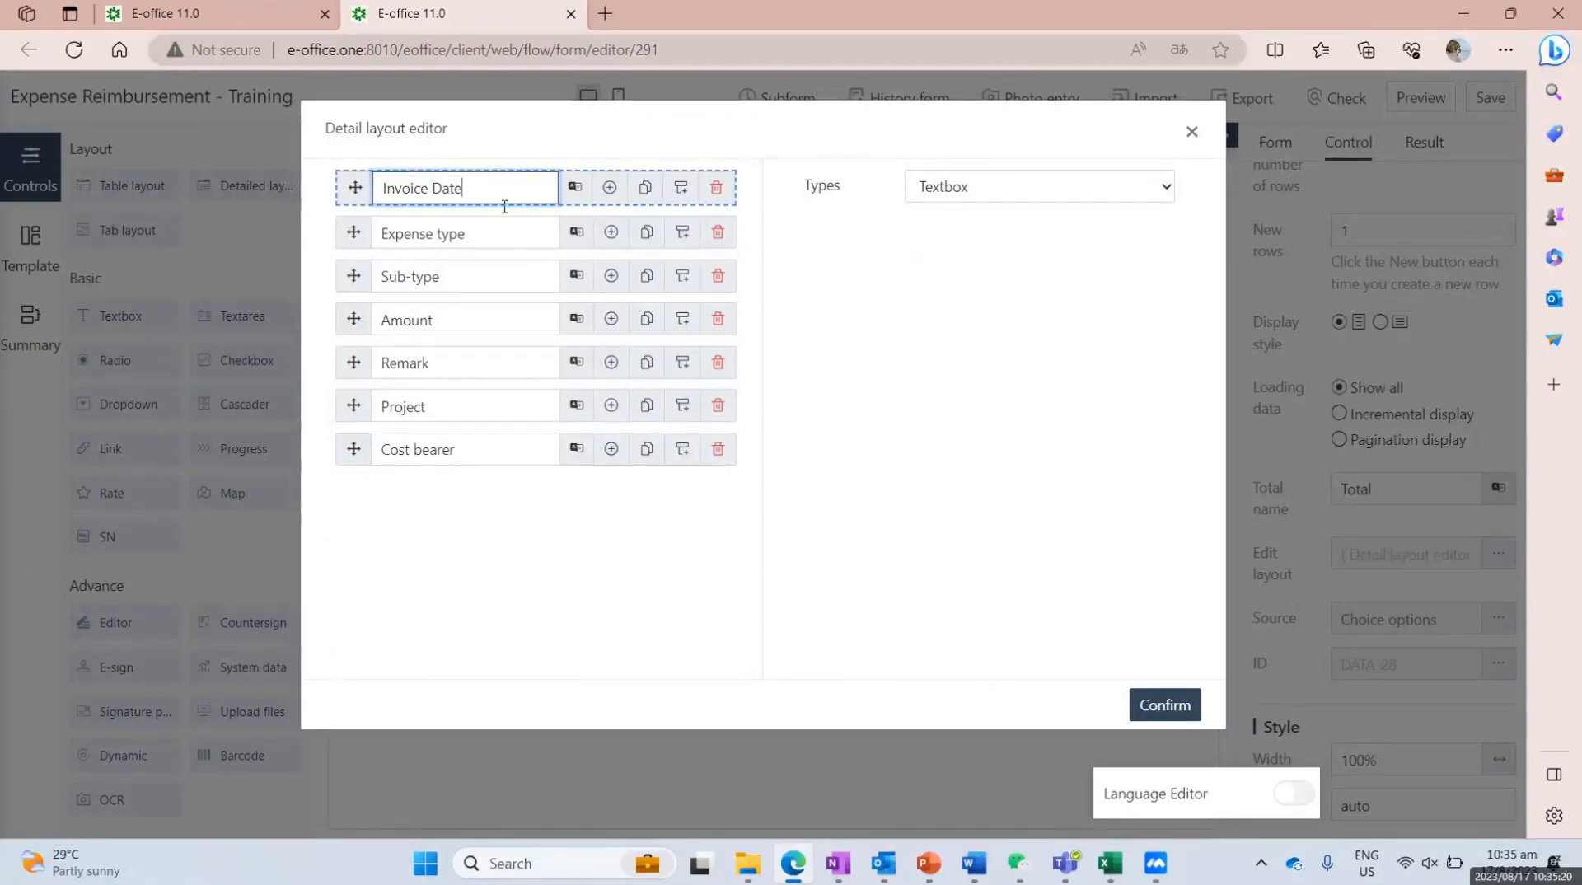
click(516, 233)
click(522, 195)
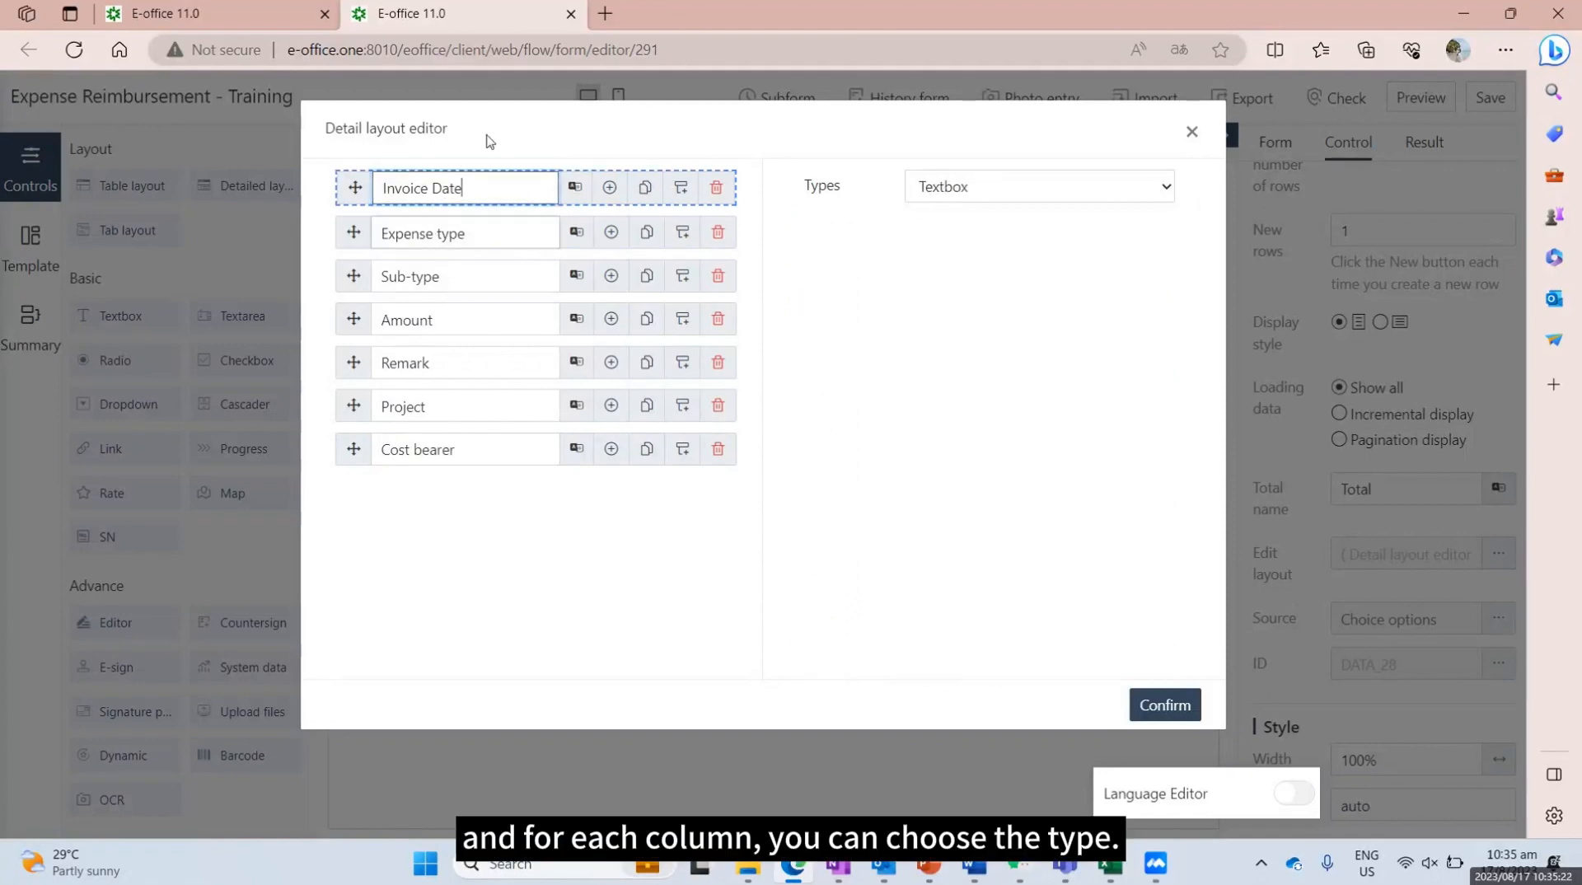
click(996, 200)
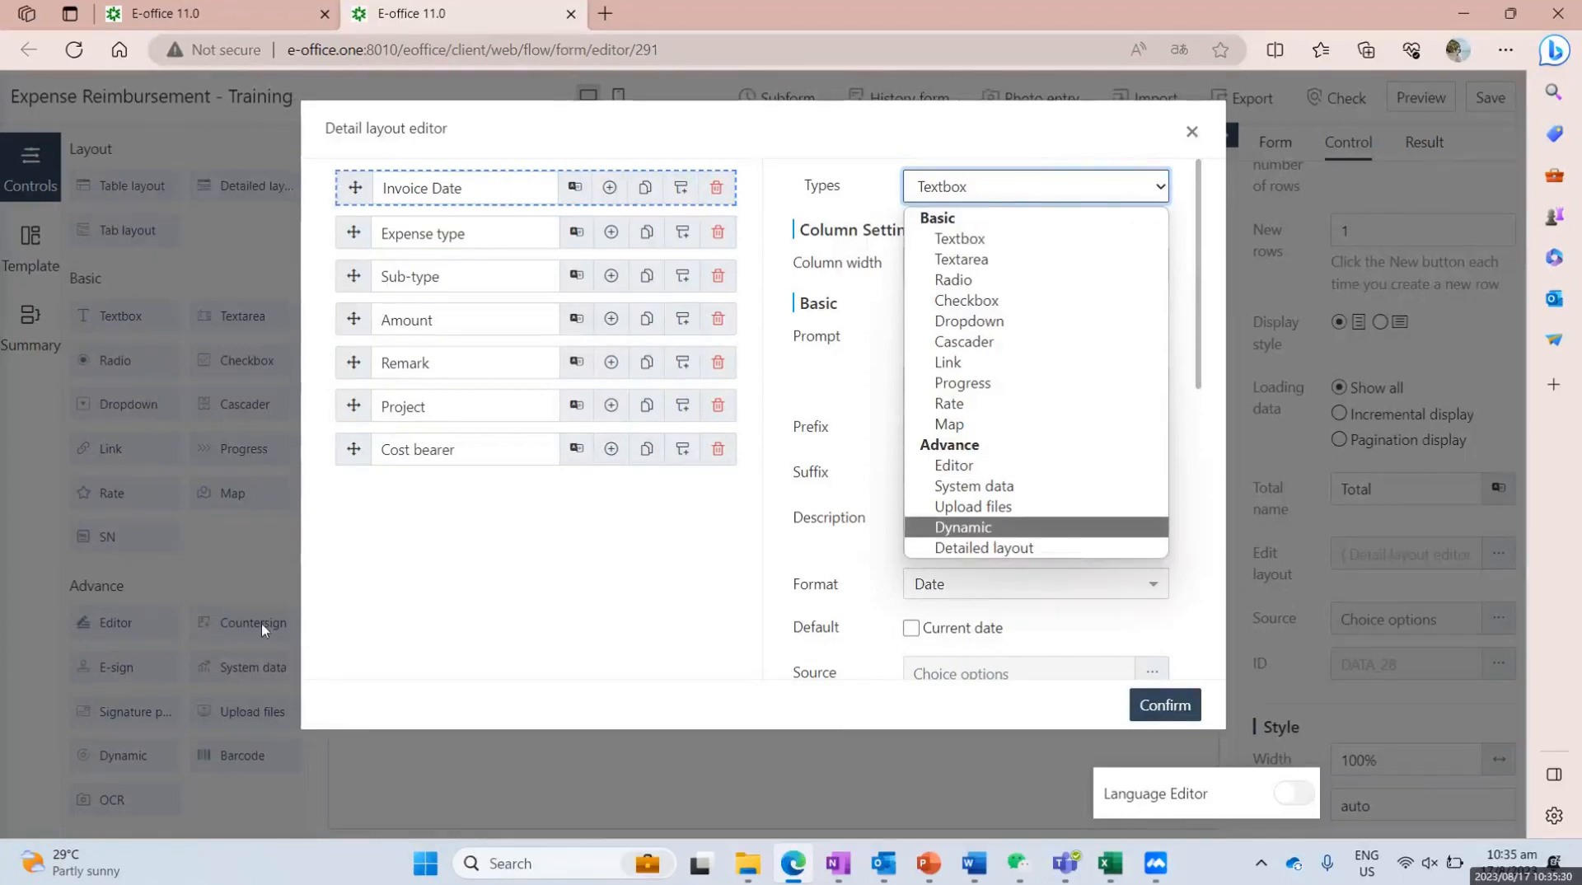
click(488, 596)
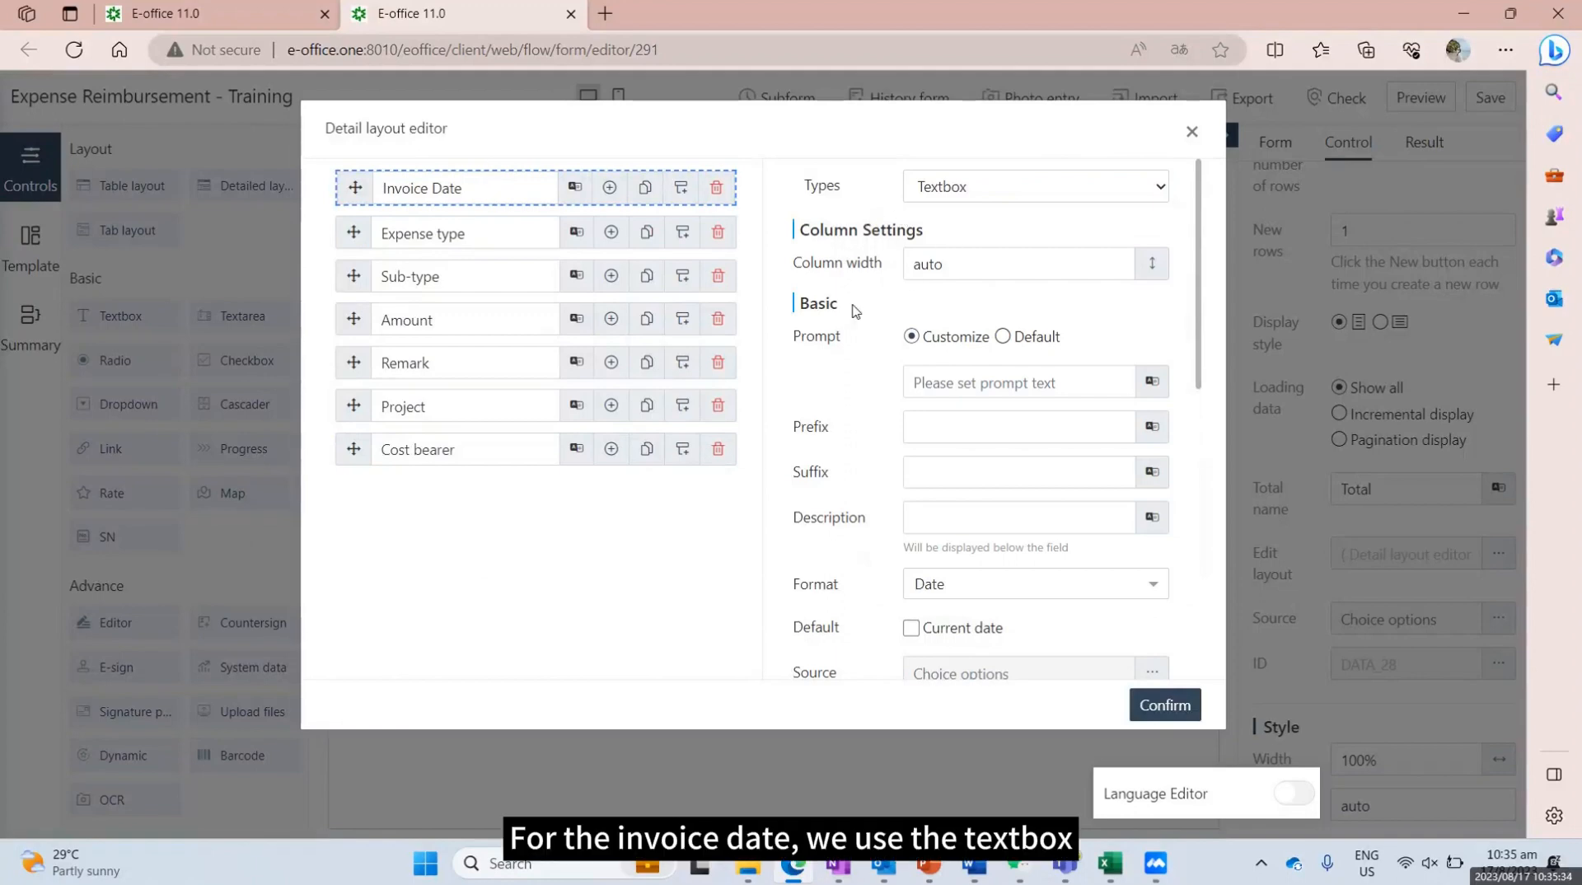
scroll(853, 312, down, 2)
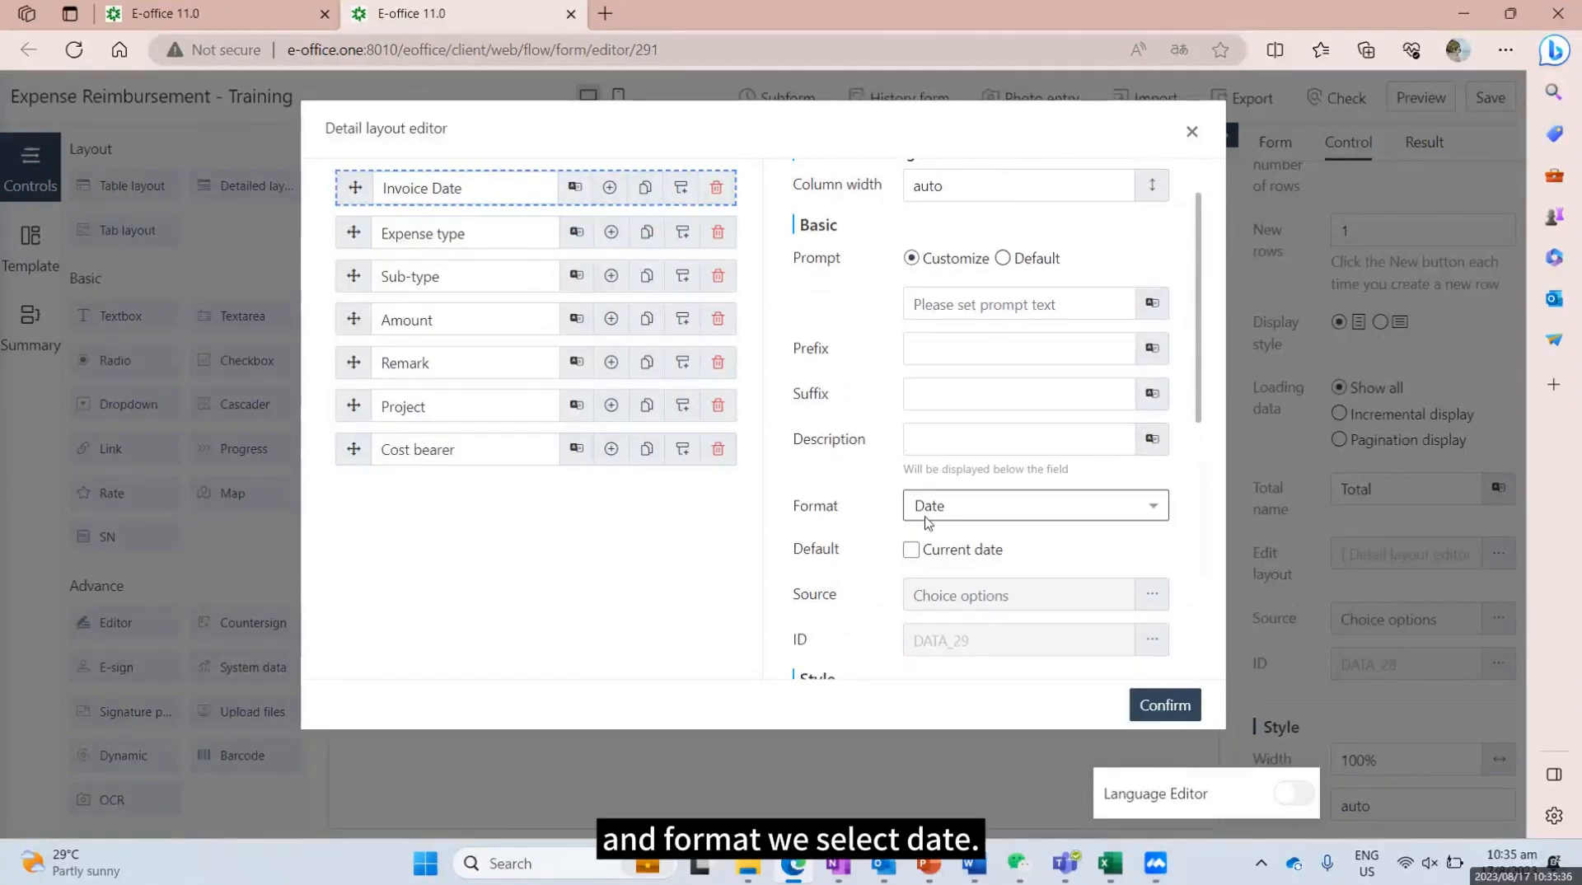
Step: Review the Expense type column's field type and system data options source, keeping the source as configured
click(438, 244)
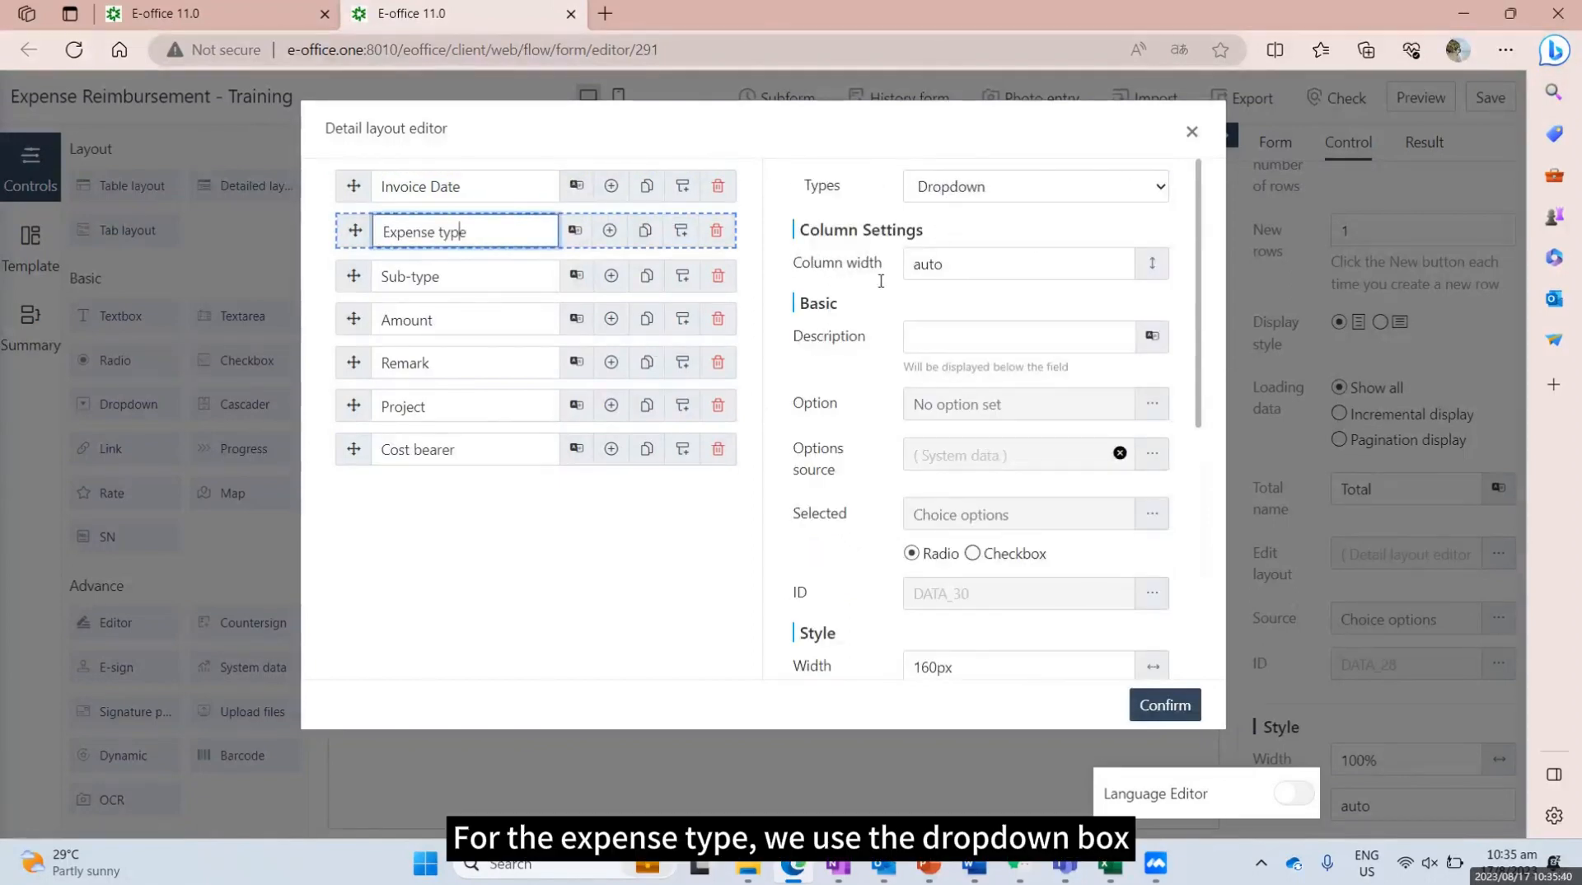
scroll(833, 383, down, 1)
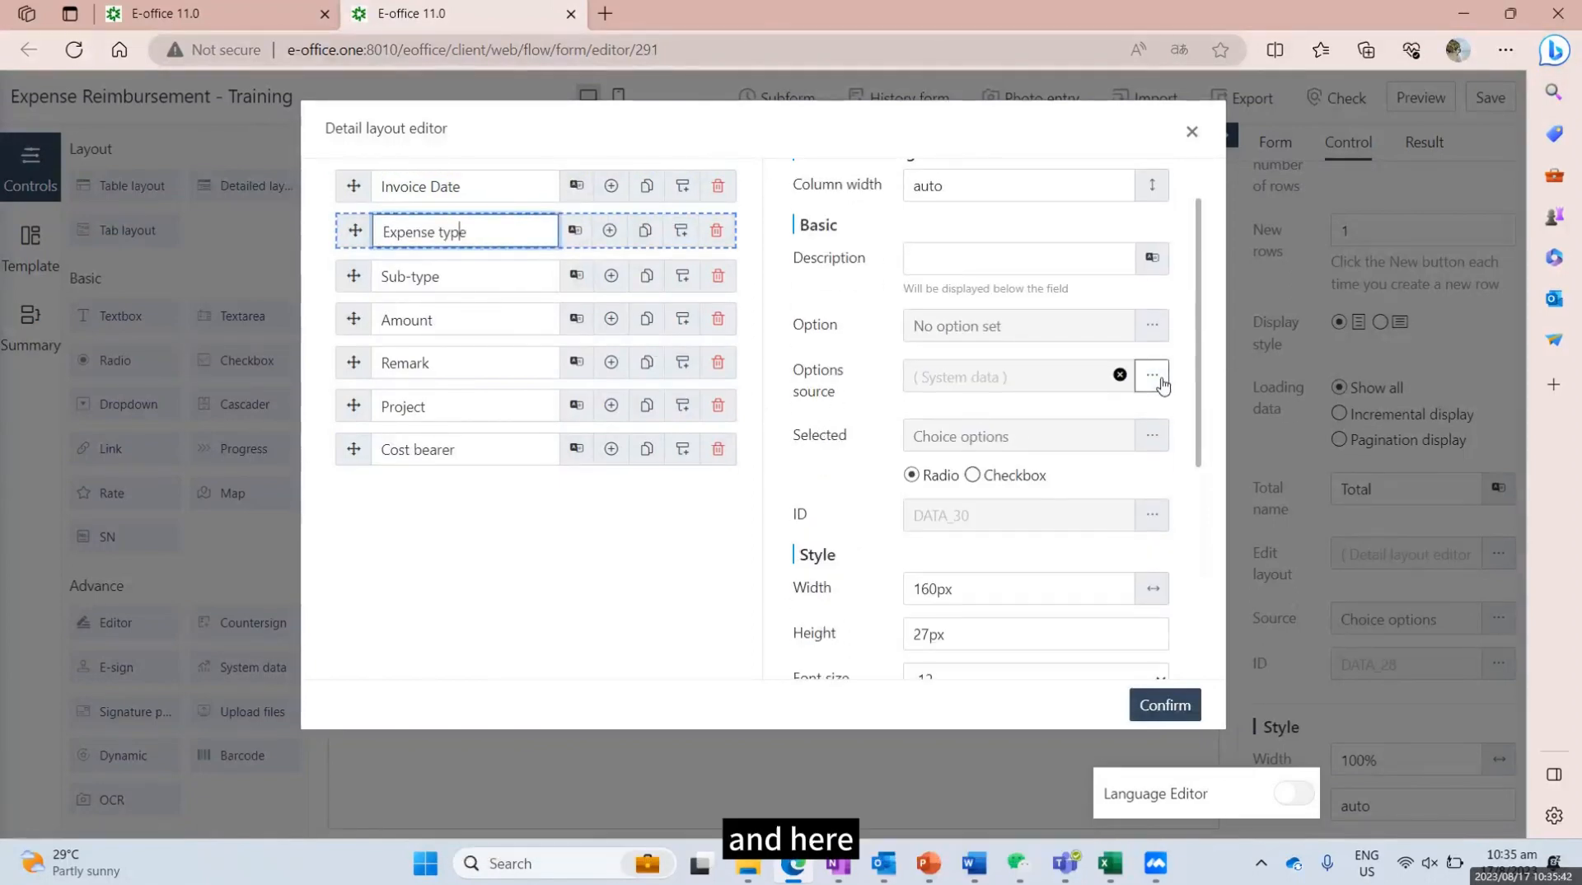
click(1153, 376)
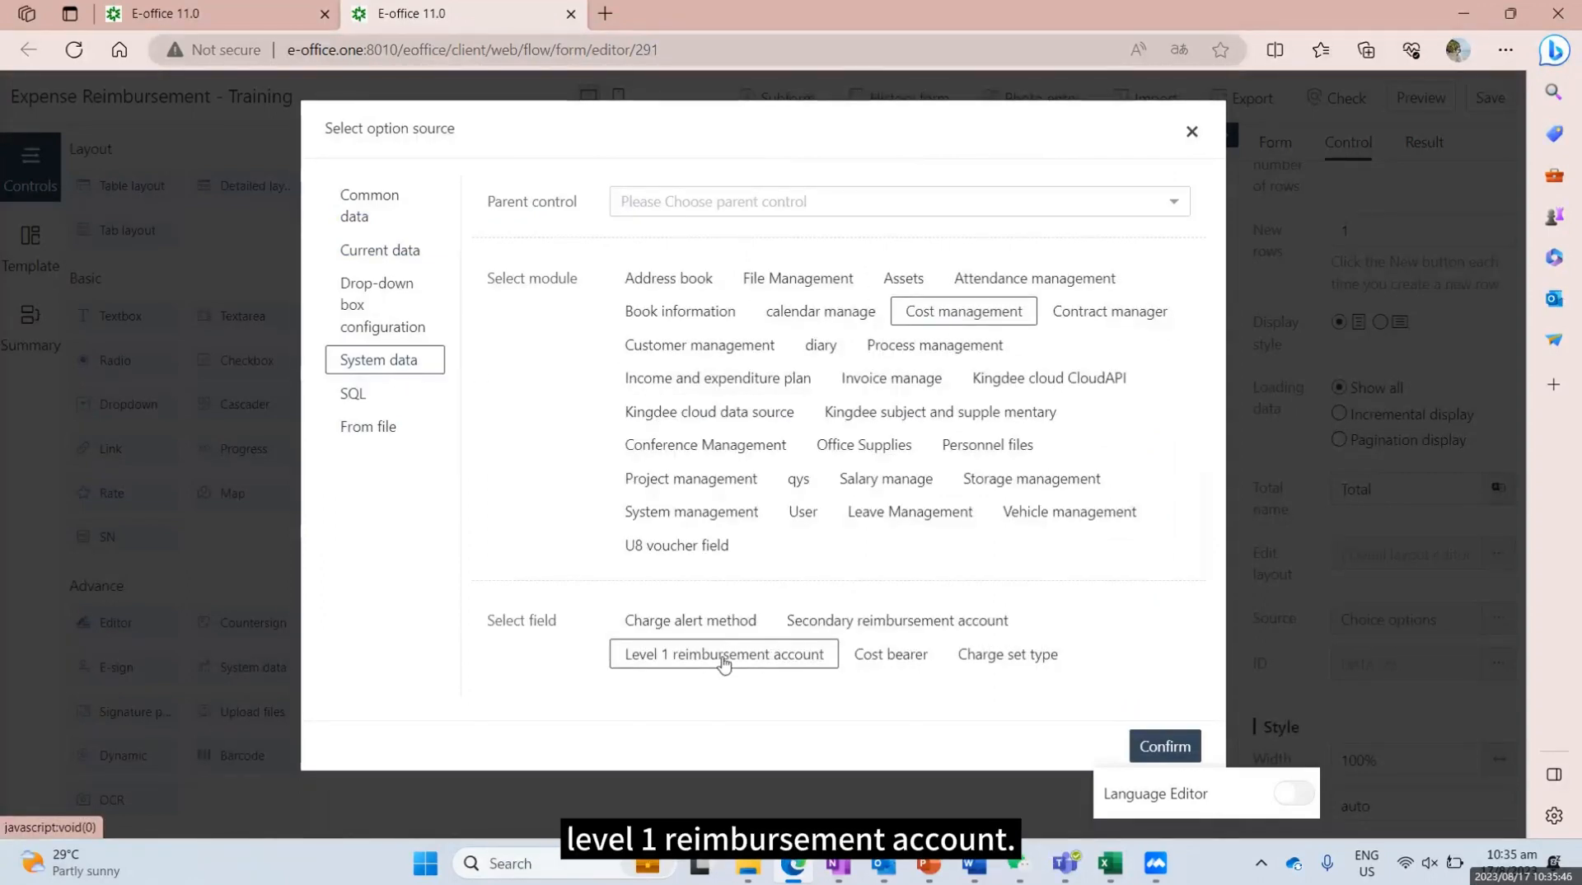
click(1163, 746)
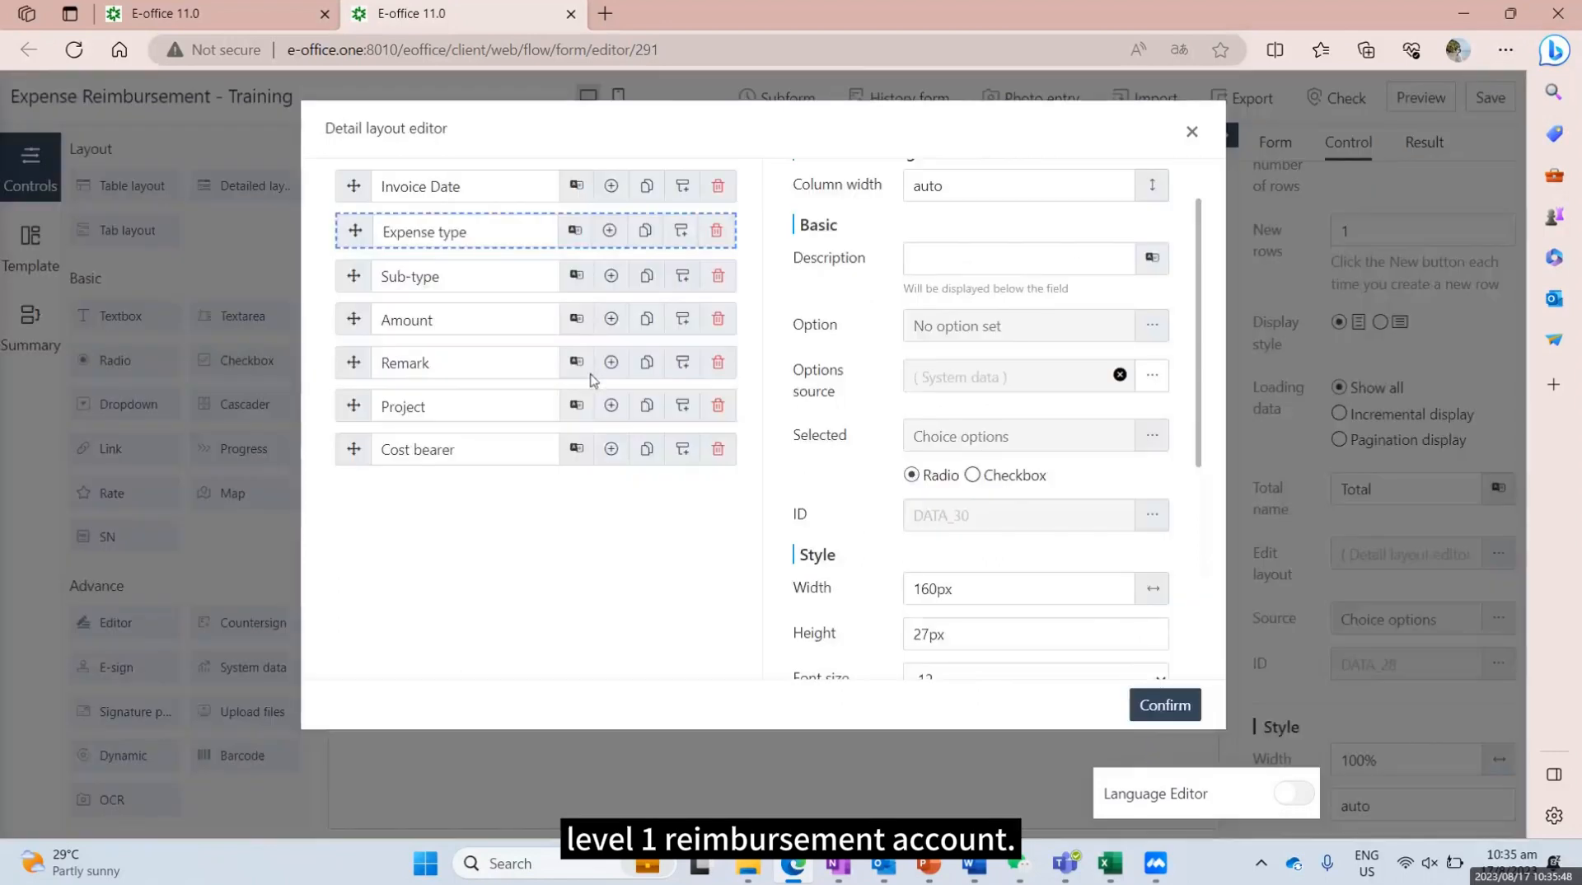
Step: Review the Sub-type column's options source, including its parent control, module and field, and keep it as configured
click(480, 280)
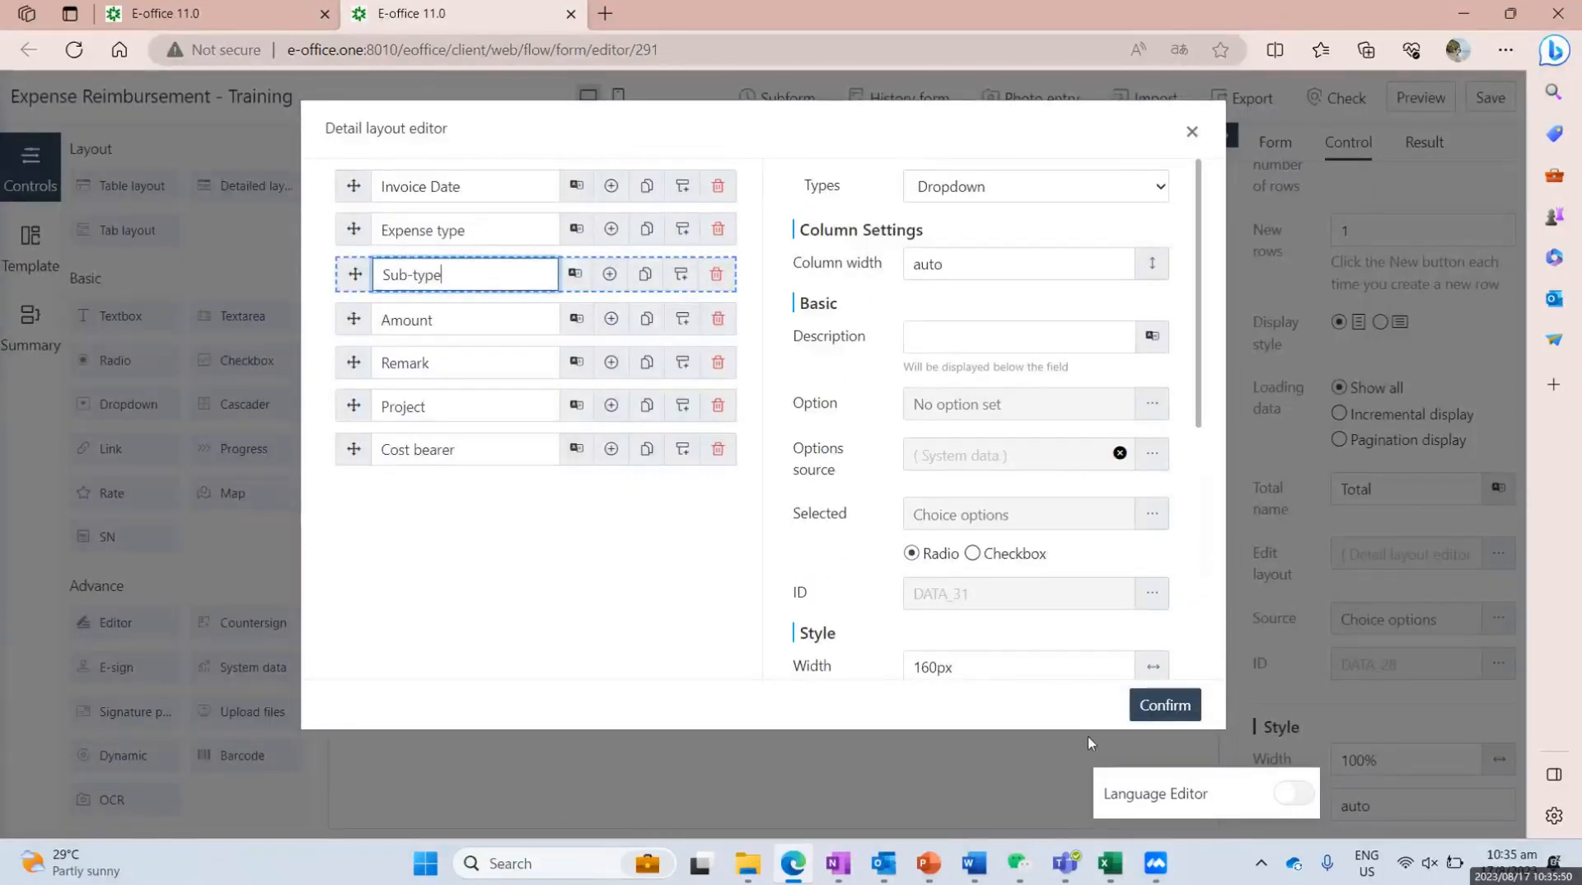
click(1149, 456)
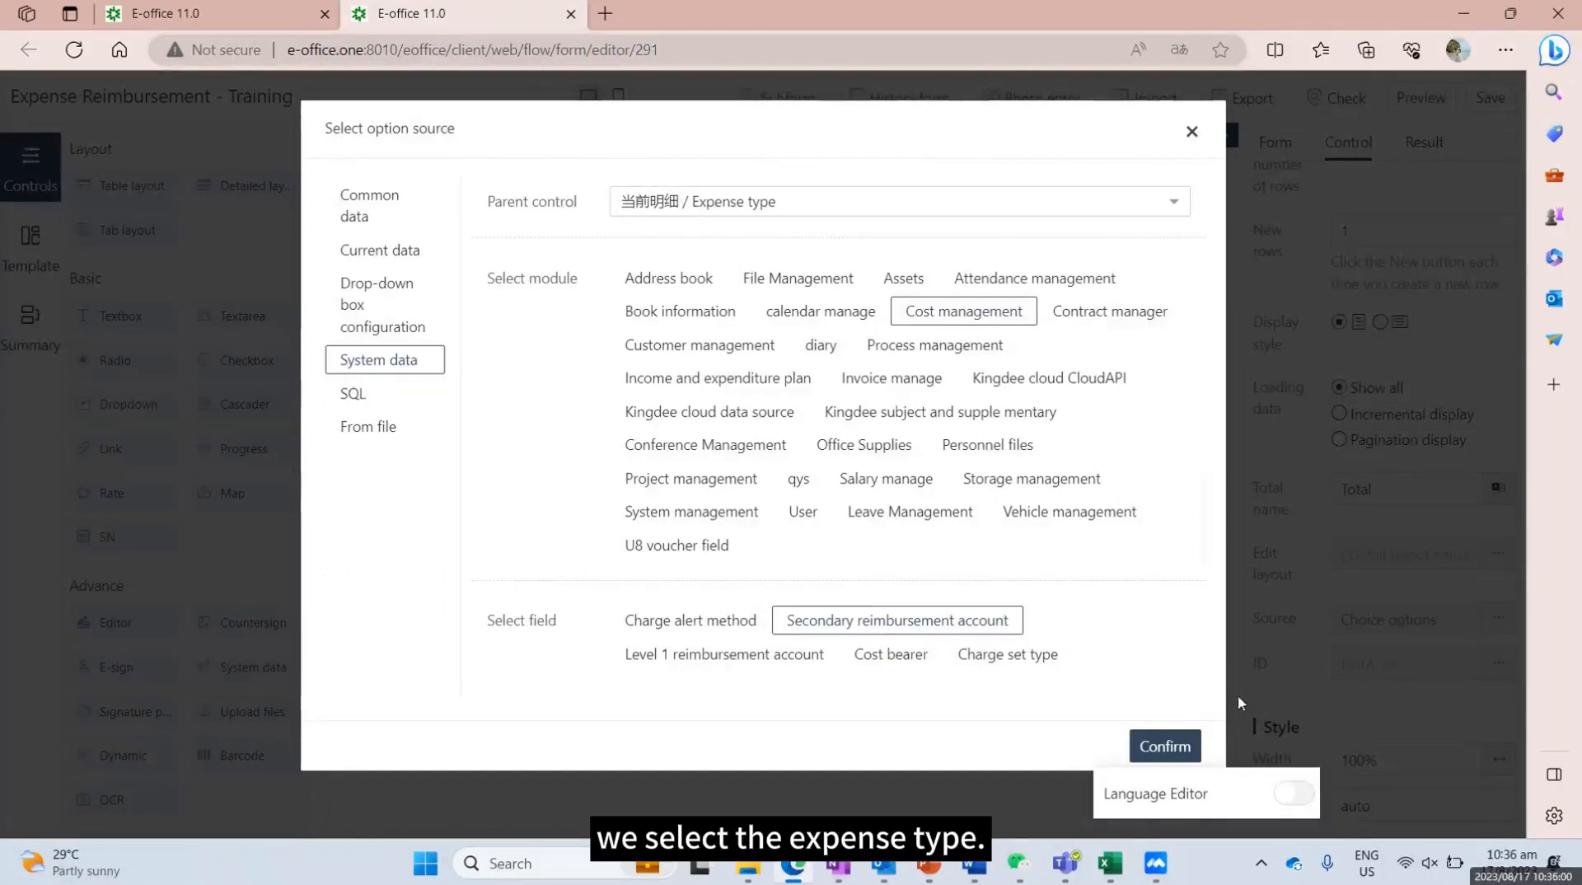
click(1166, 746)
Step: Examine the Amount column's field type, format and total display settings
click(488, 316)
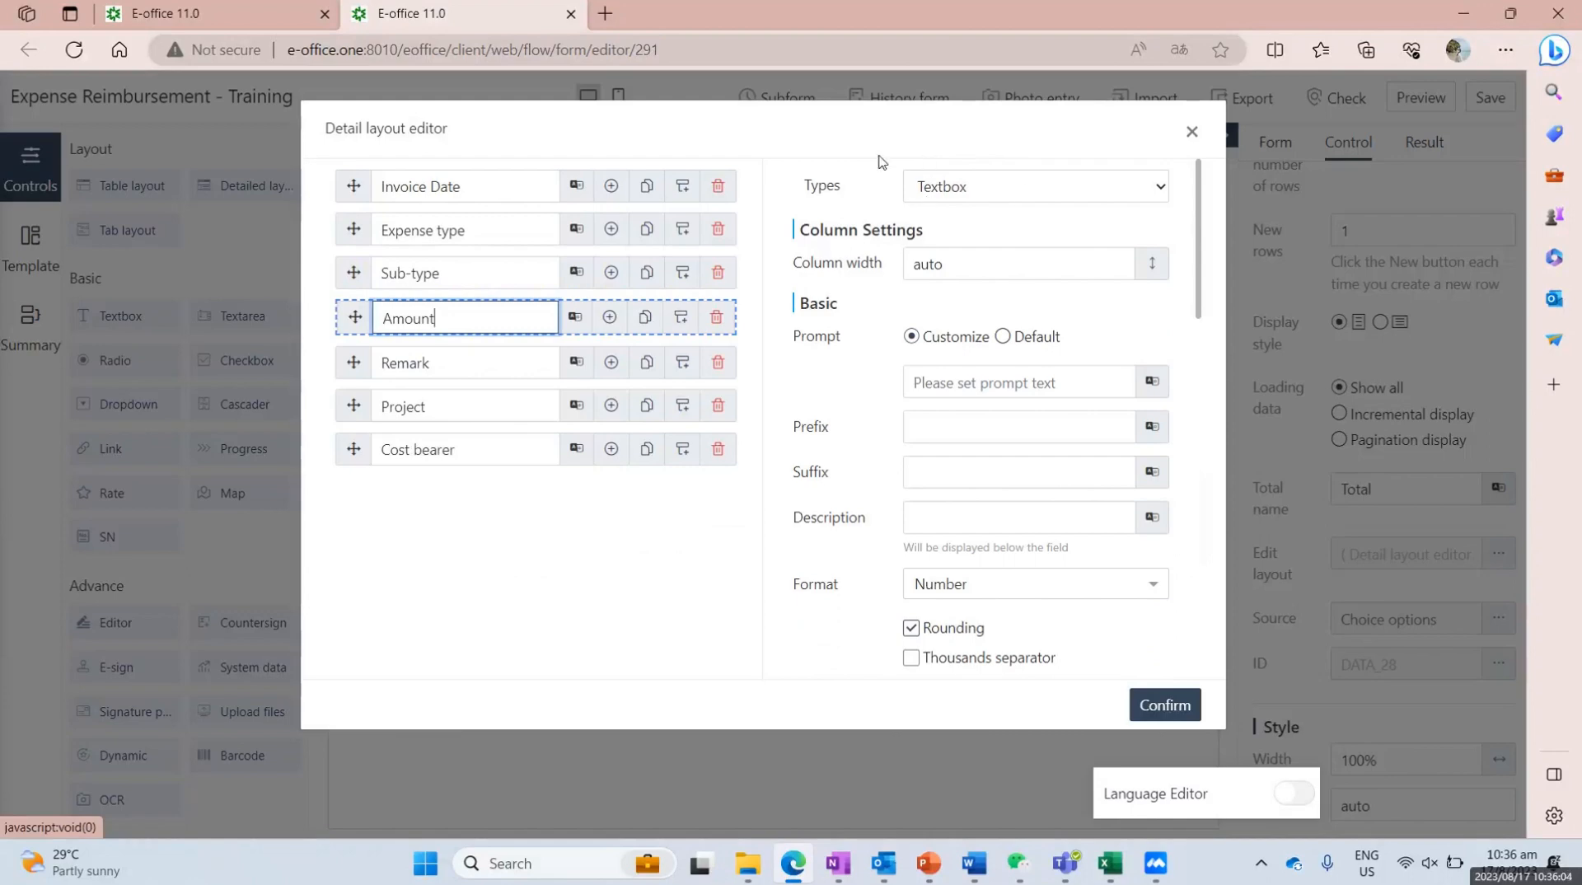
scroll(879, 360, down, 1)
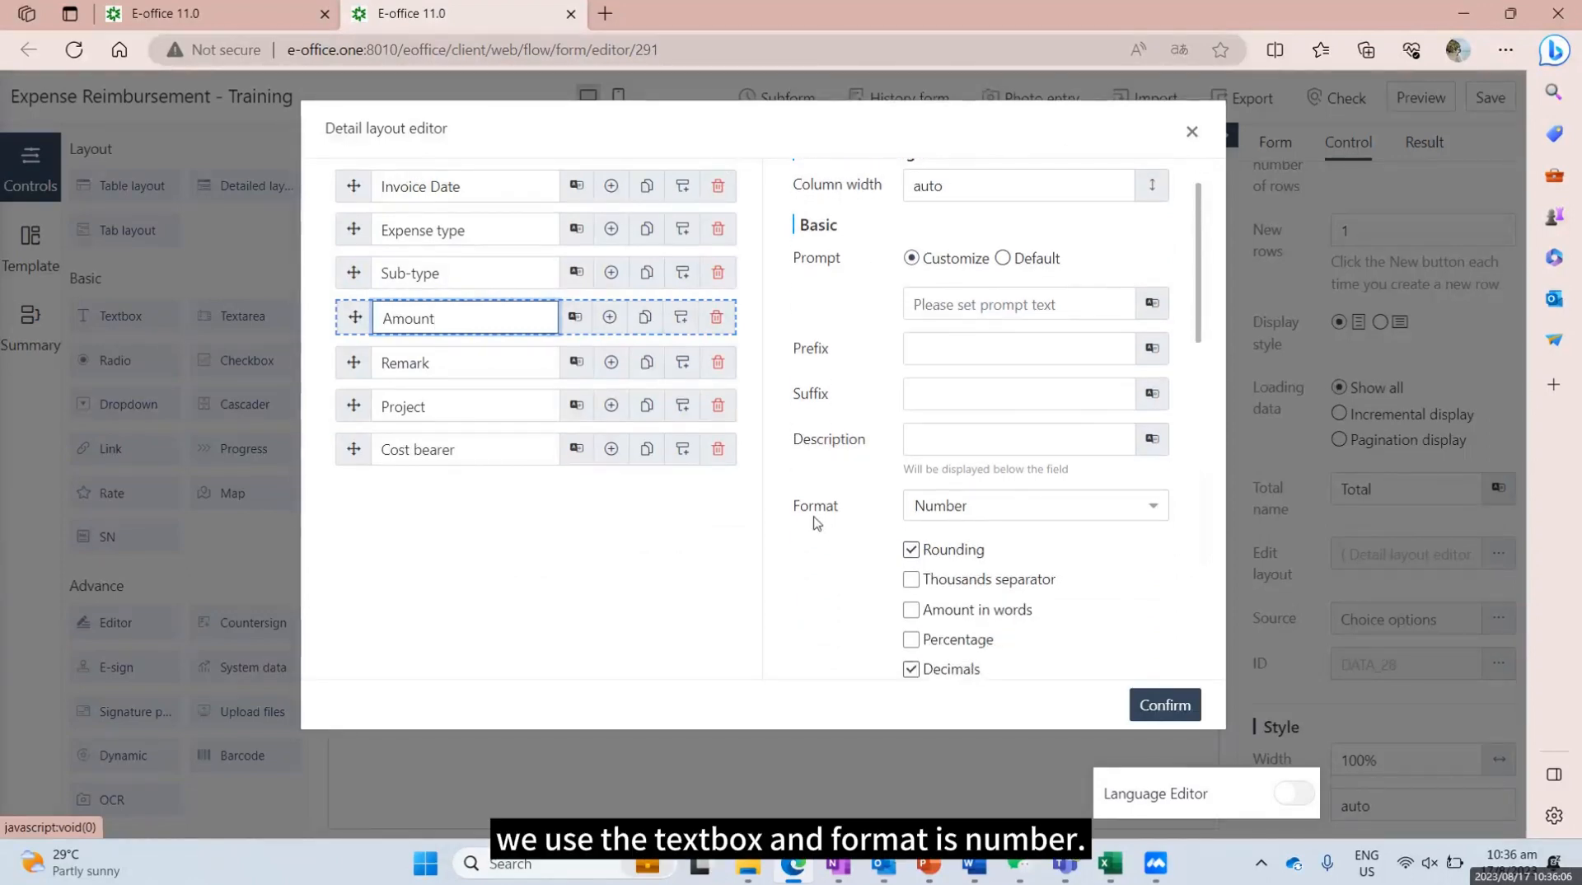
scroll(859, 381, down, 15)
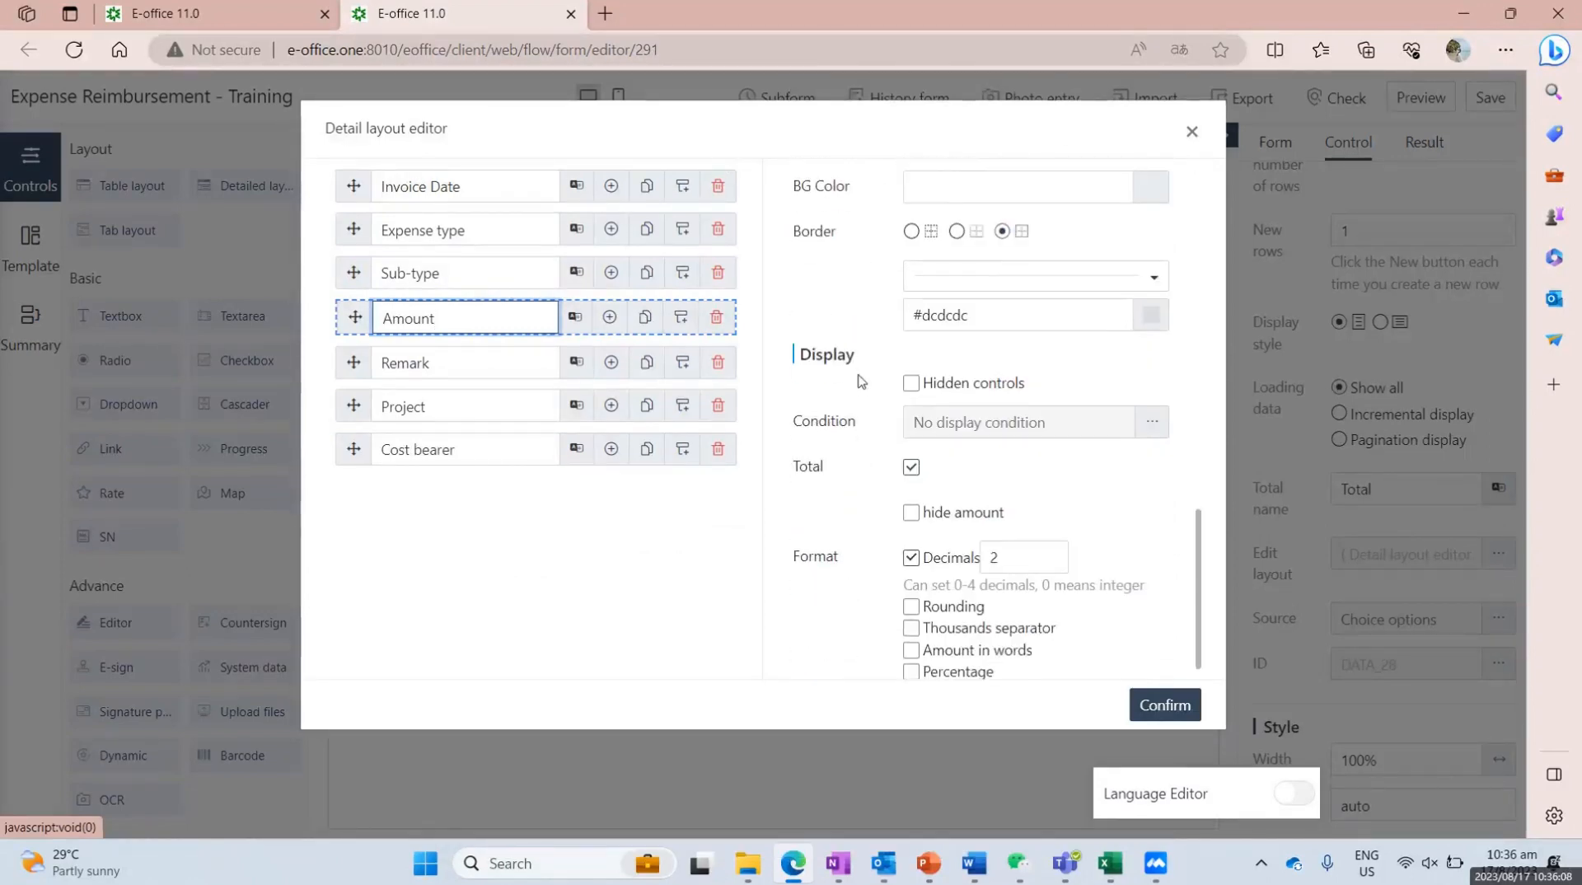
scroll(861, 380, down, 1)
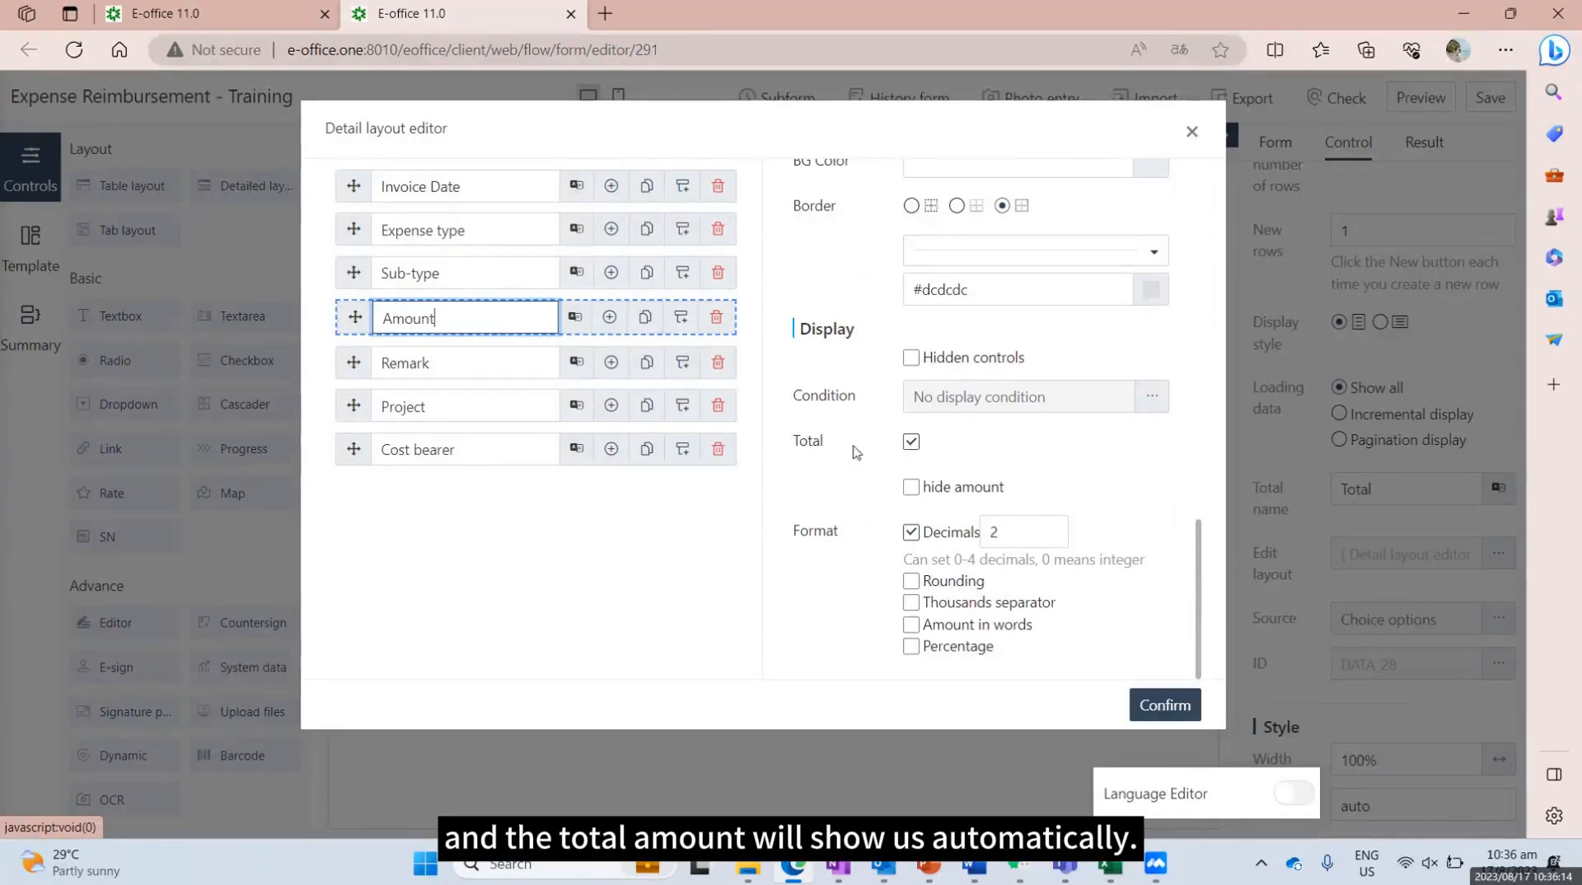
Step: Review the Remark column's field type and the Project column's system data source, keeping the source as configured
click(451, 366)
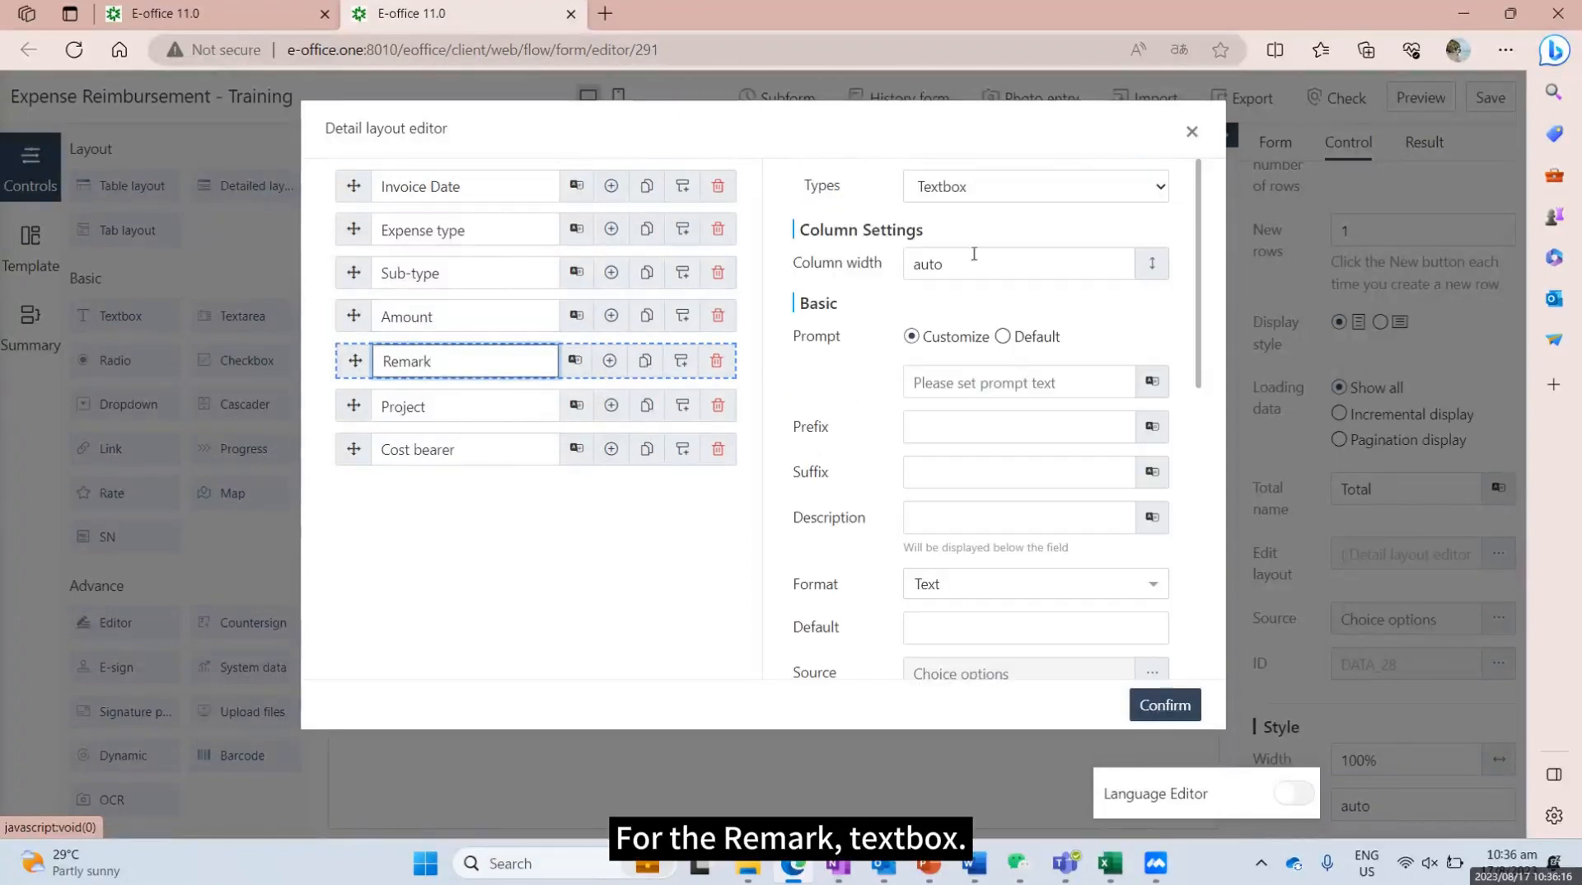
click(470, 406)
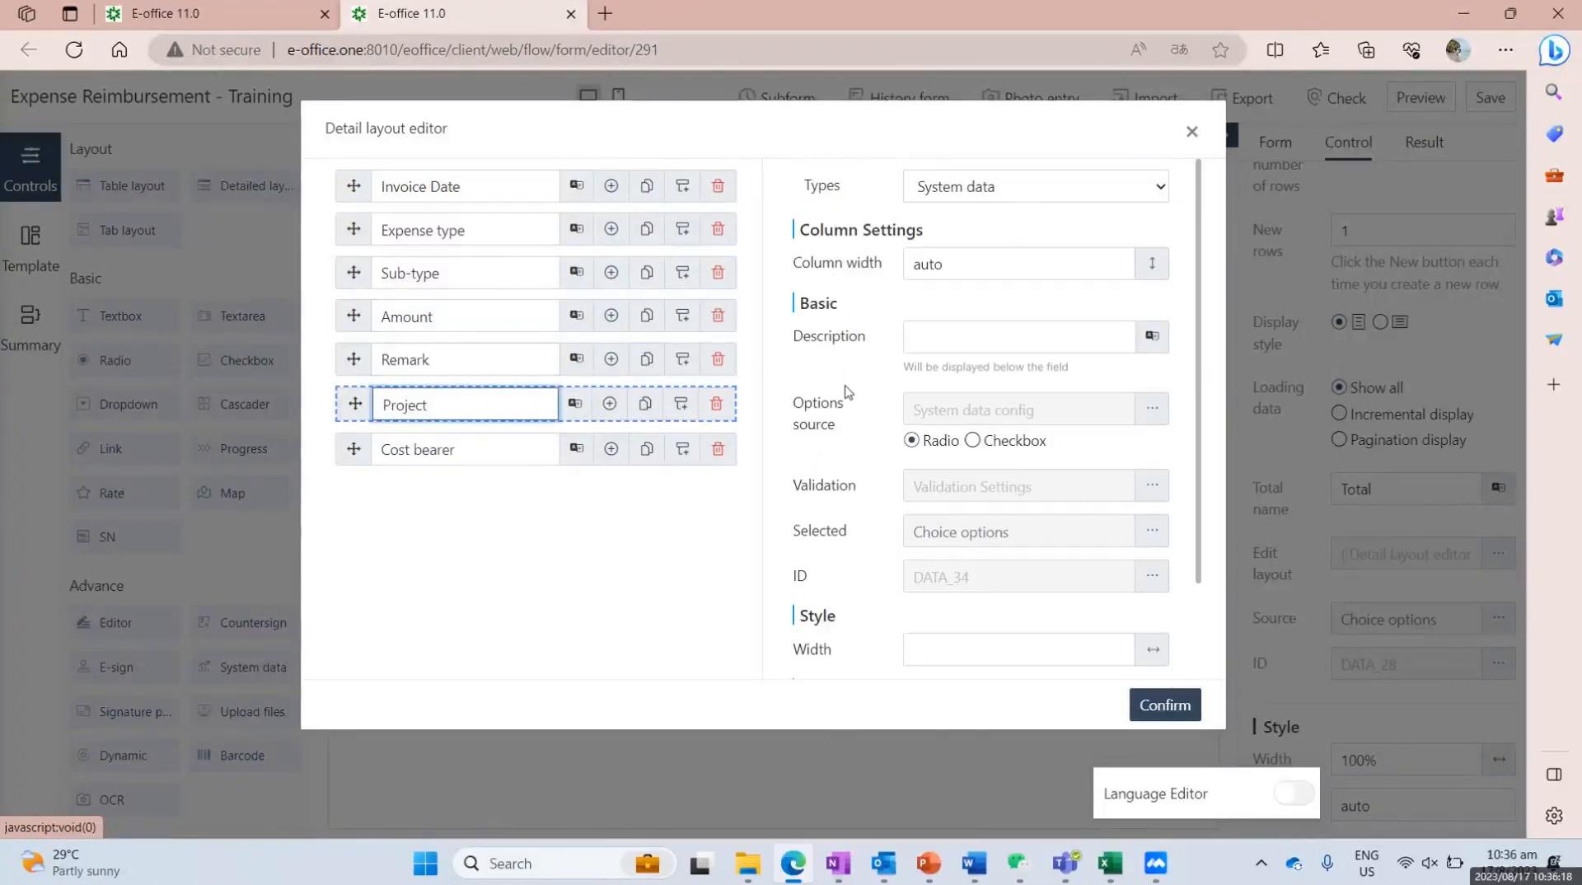
scroll(989, 396, down, 1)
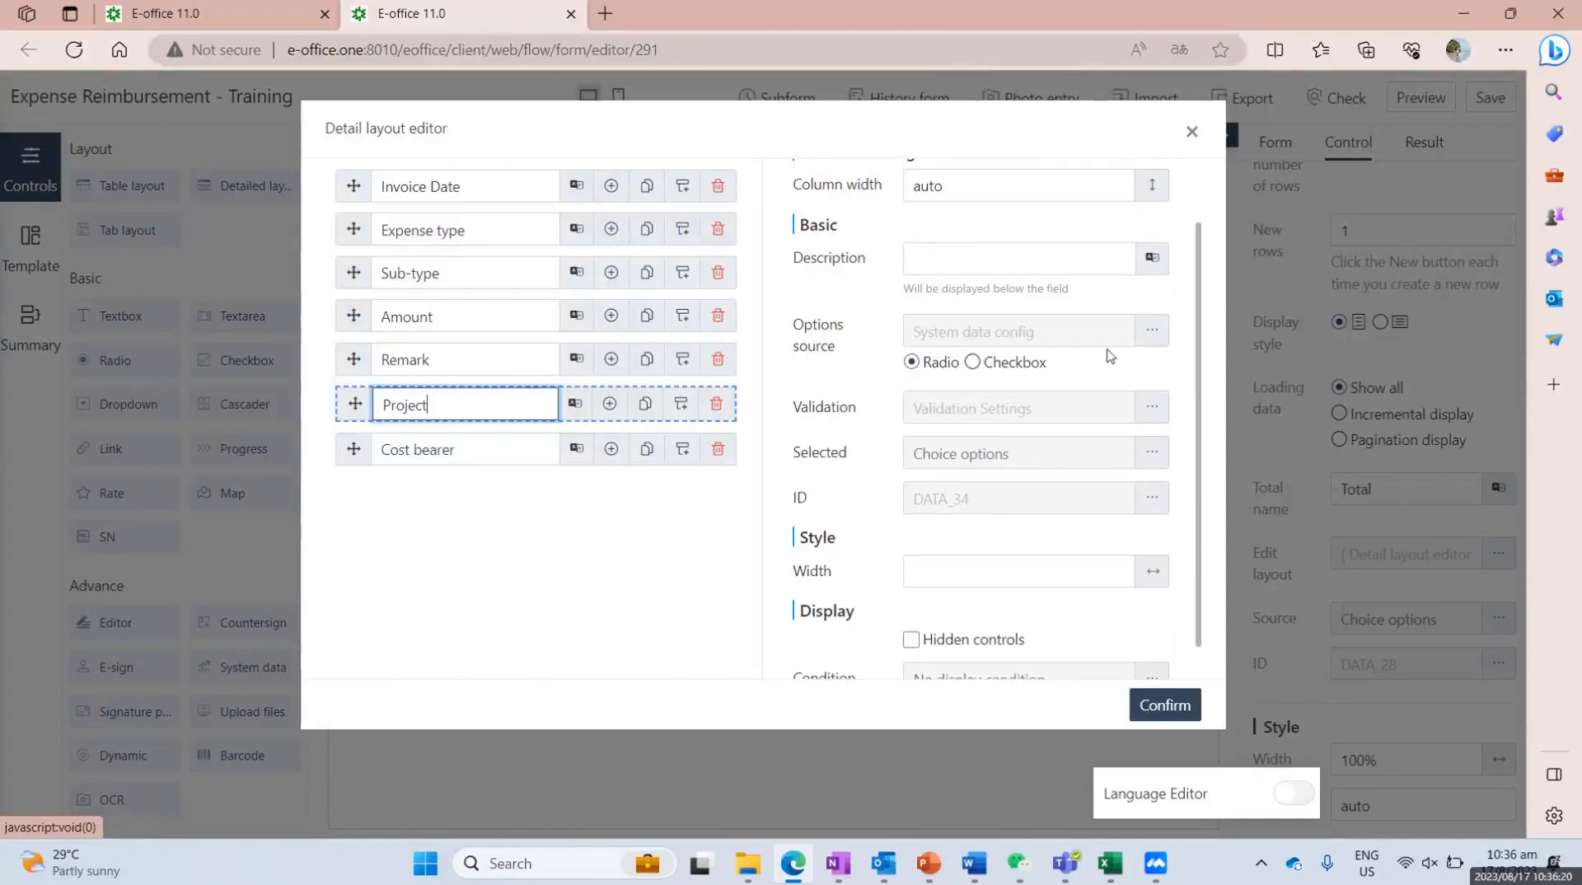
click(1152, 332)
scroll(431, 431, down, 4)
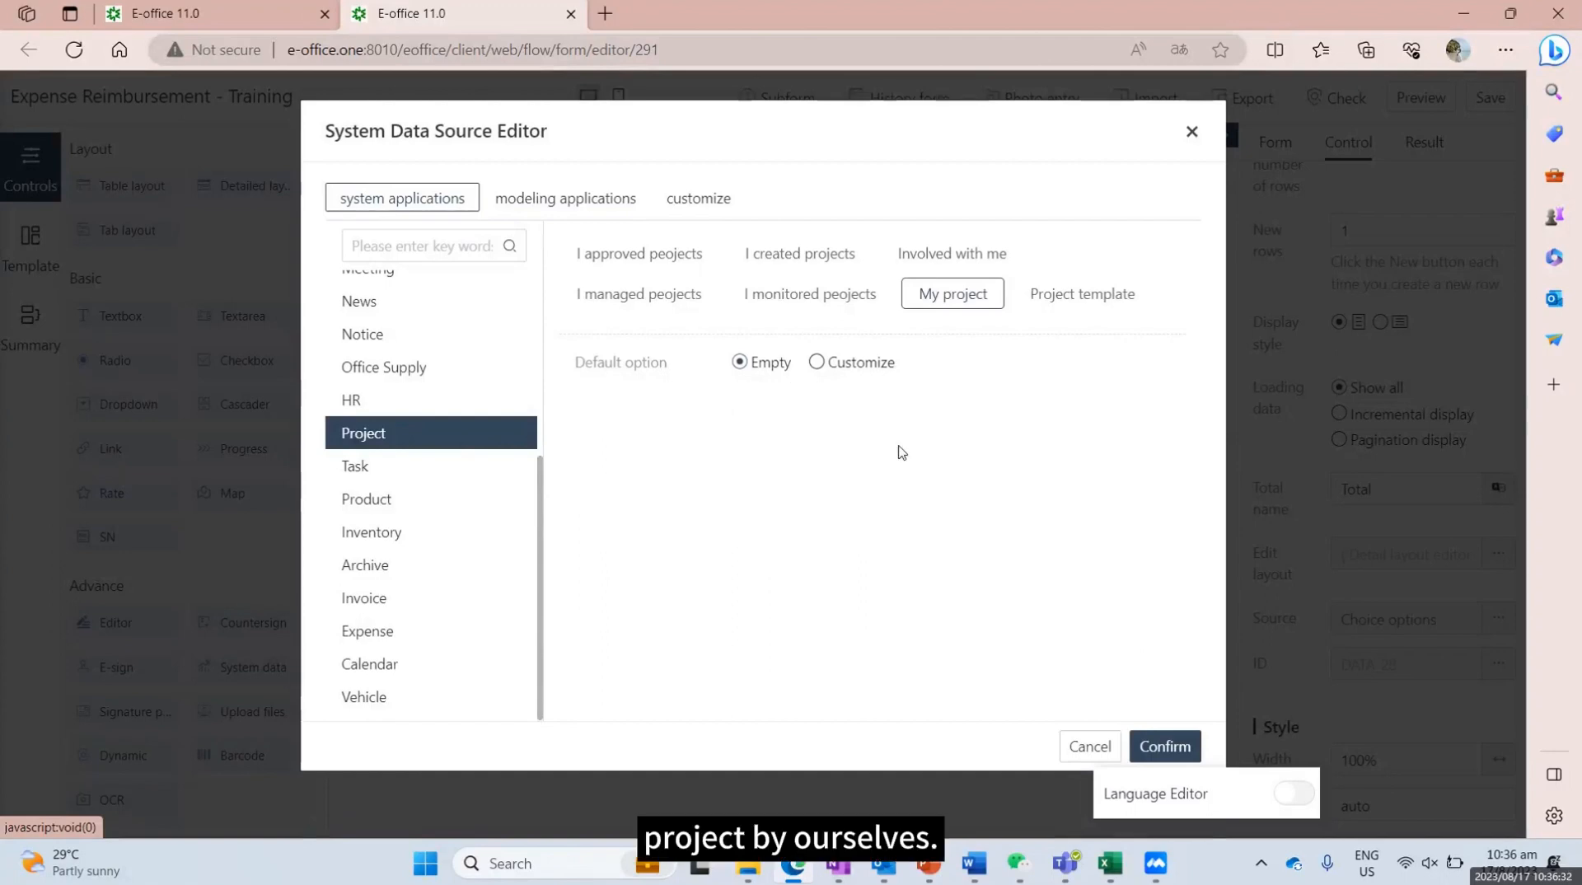
click(1090, 744)
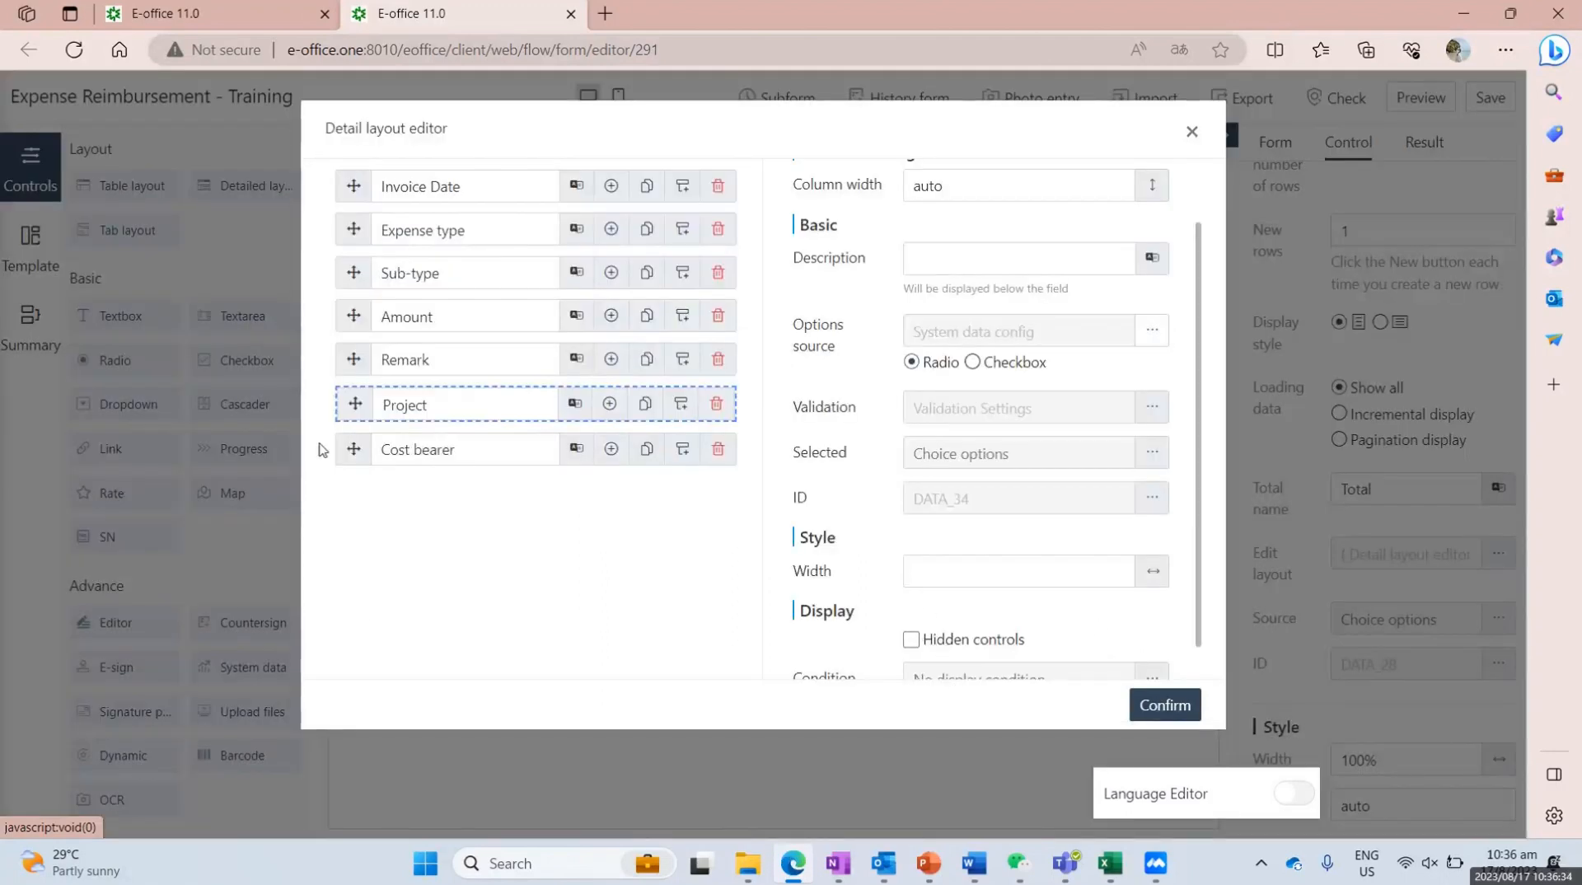
Step: Review the Cost bearer column's field type and system data options source, keep it as configured, and close the detail layout editor
click(462, 447)
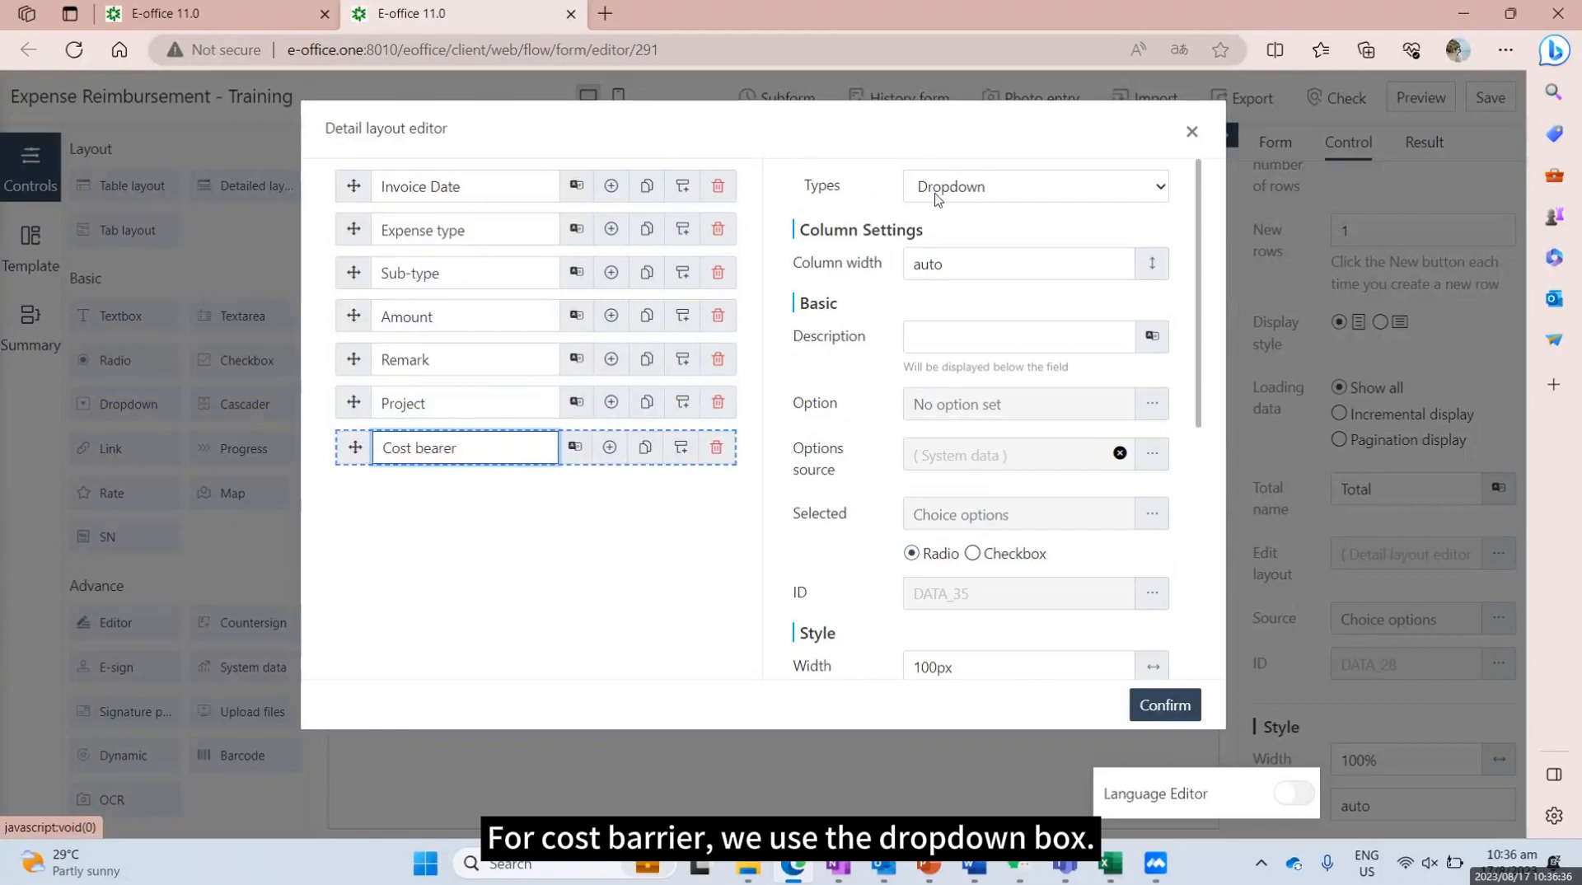
click(1154, 454)
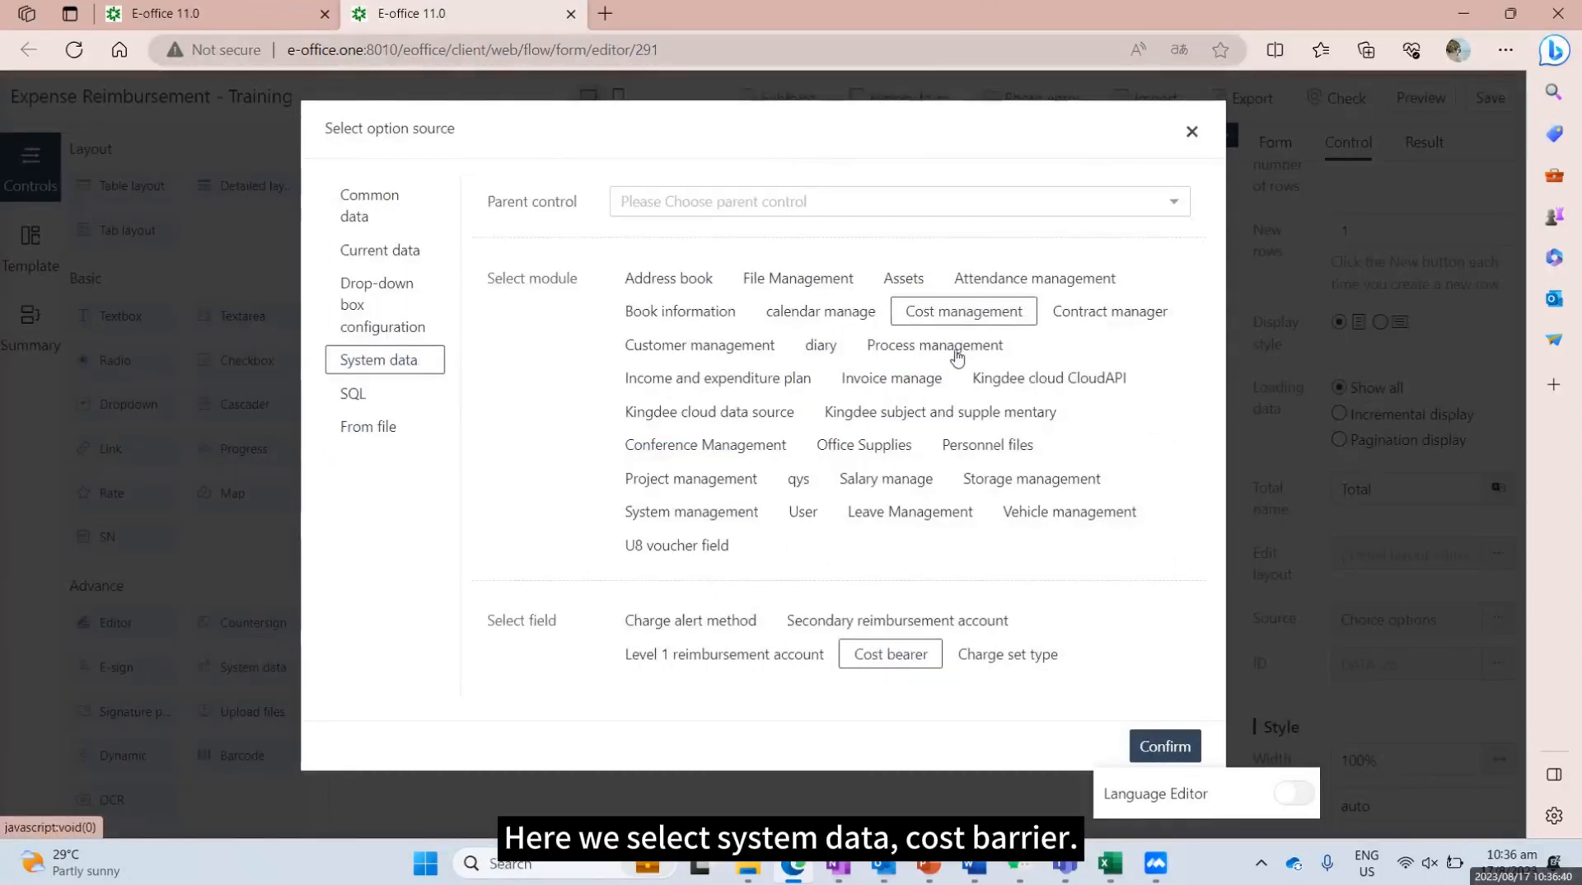
click(1162, 750)
click(1193, 126)
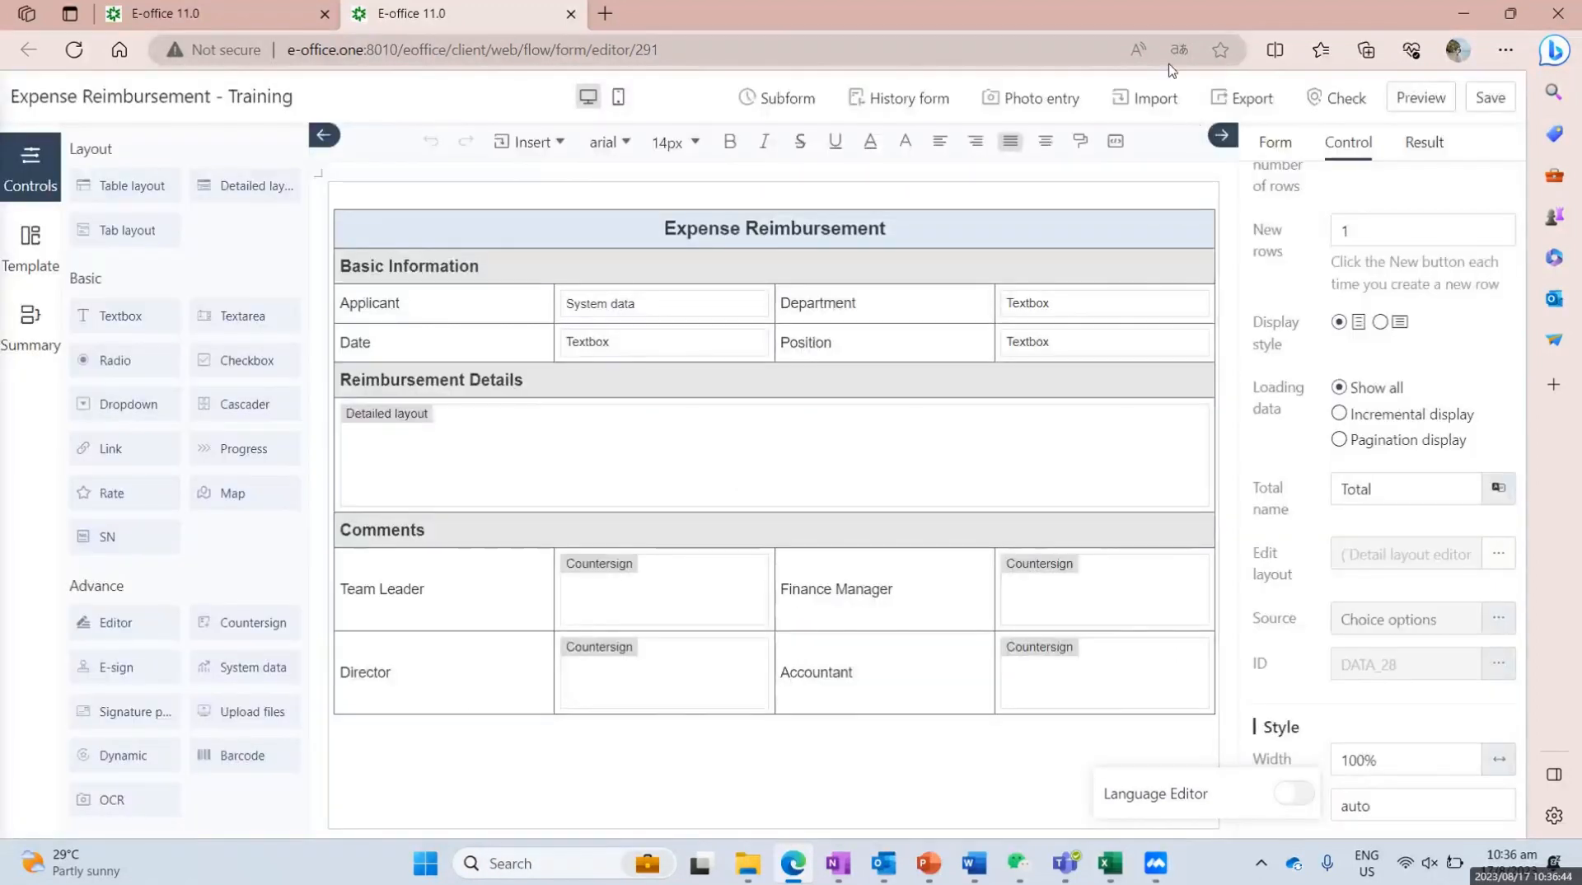
Step: Save the Expense Reimbursement - Training form, close its editor and go to the workflow design list
click(1490, 101)
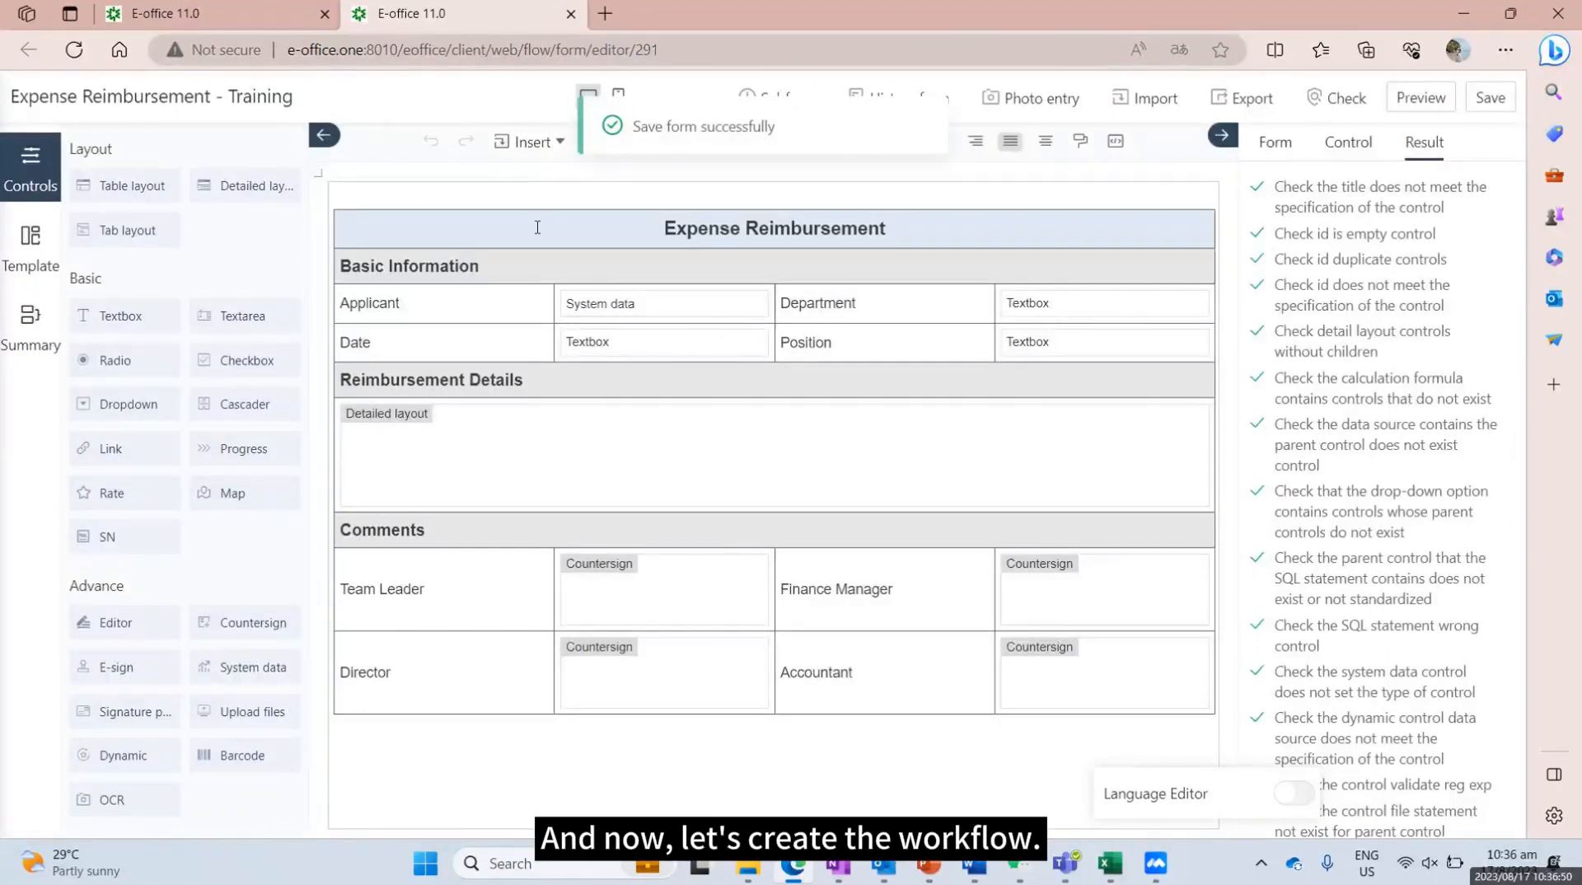
click(571, 14)
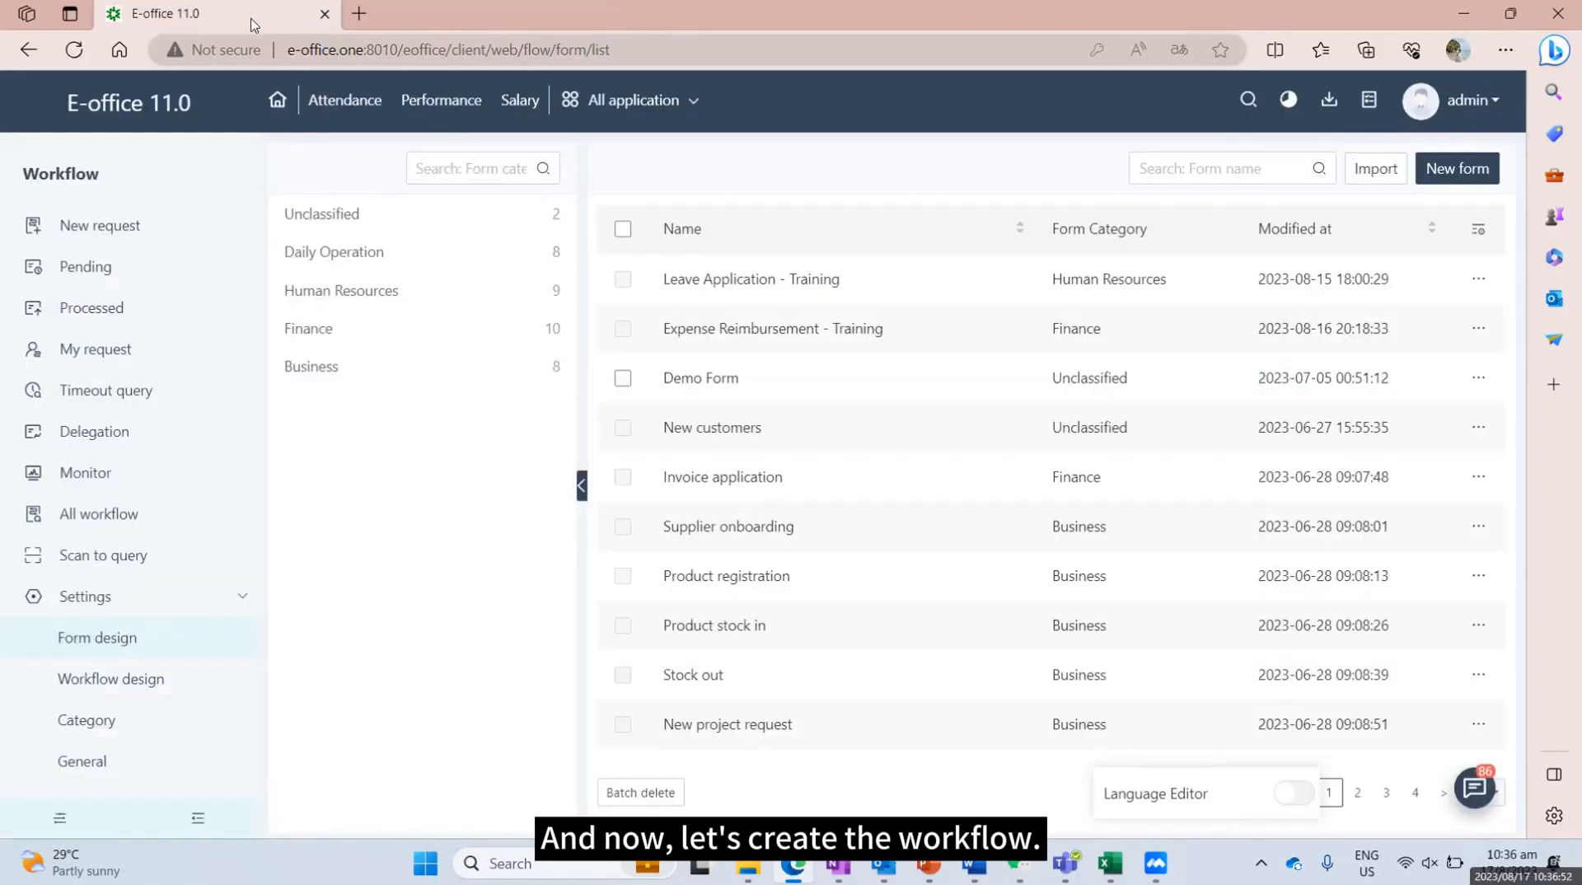
click(164, 681)
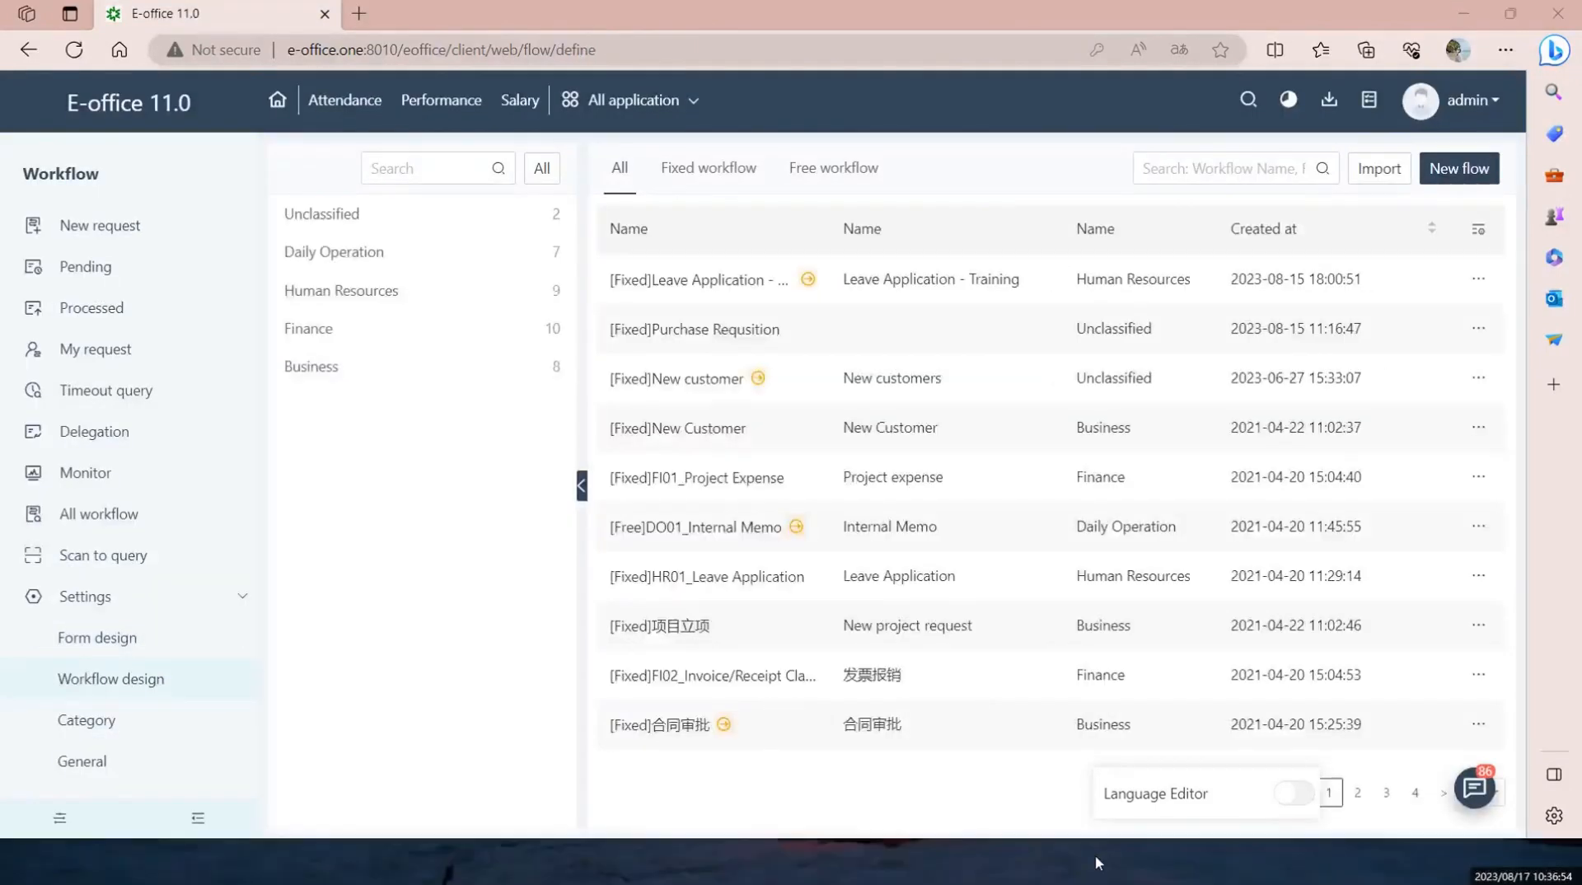
Step: Switch to the Forms.xlsx workbook in Excel and read the Reimbursement Workflow diagram and its numbered setup requirements
click(1111, 863)
scroll(590, 491, up, 6)
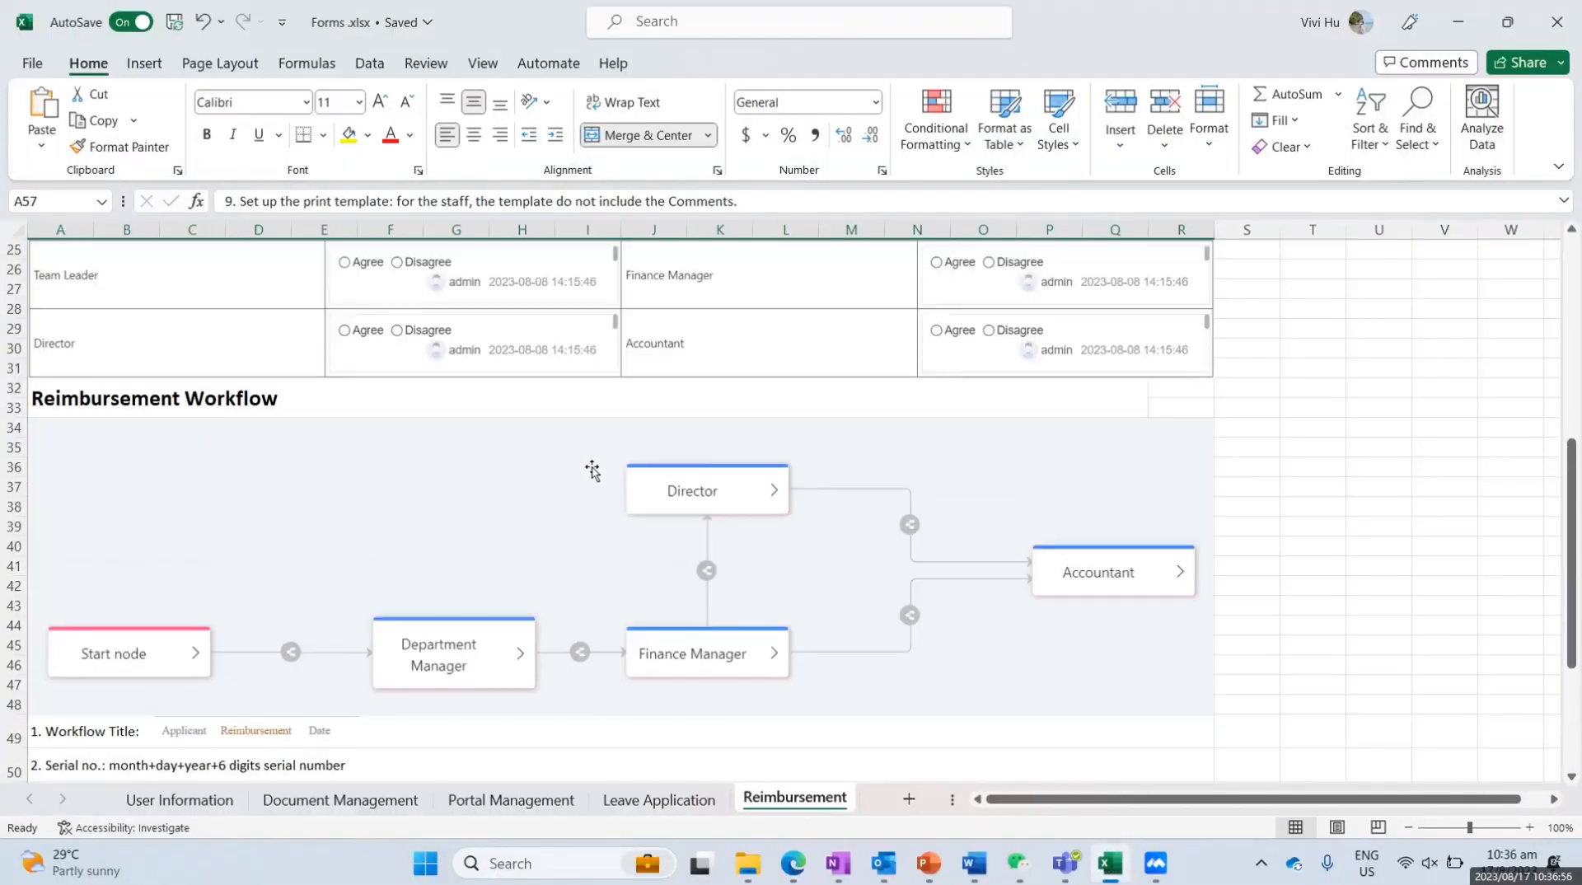
scroll(590, 465, down, 2)
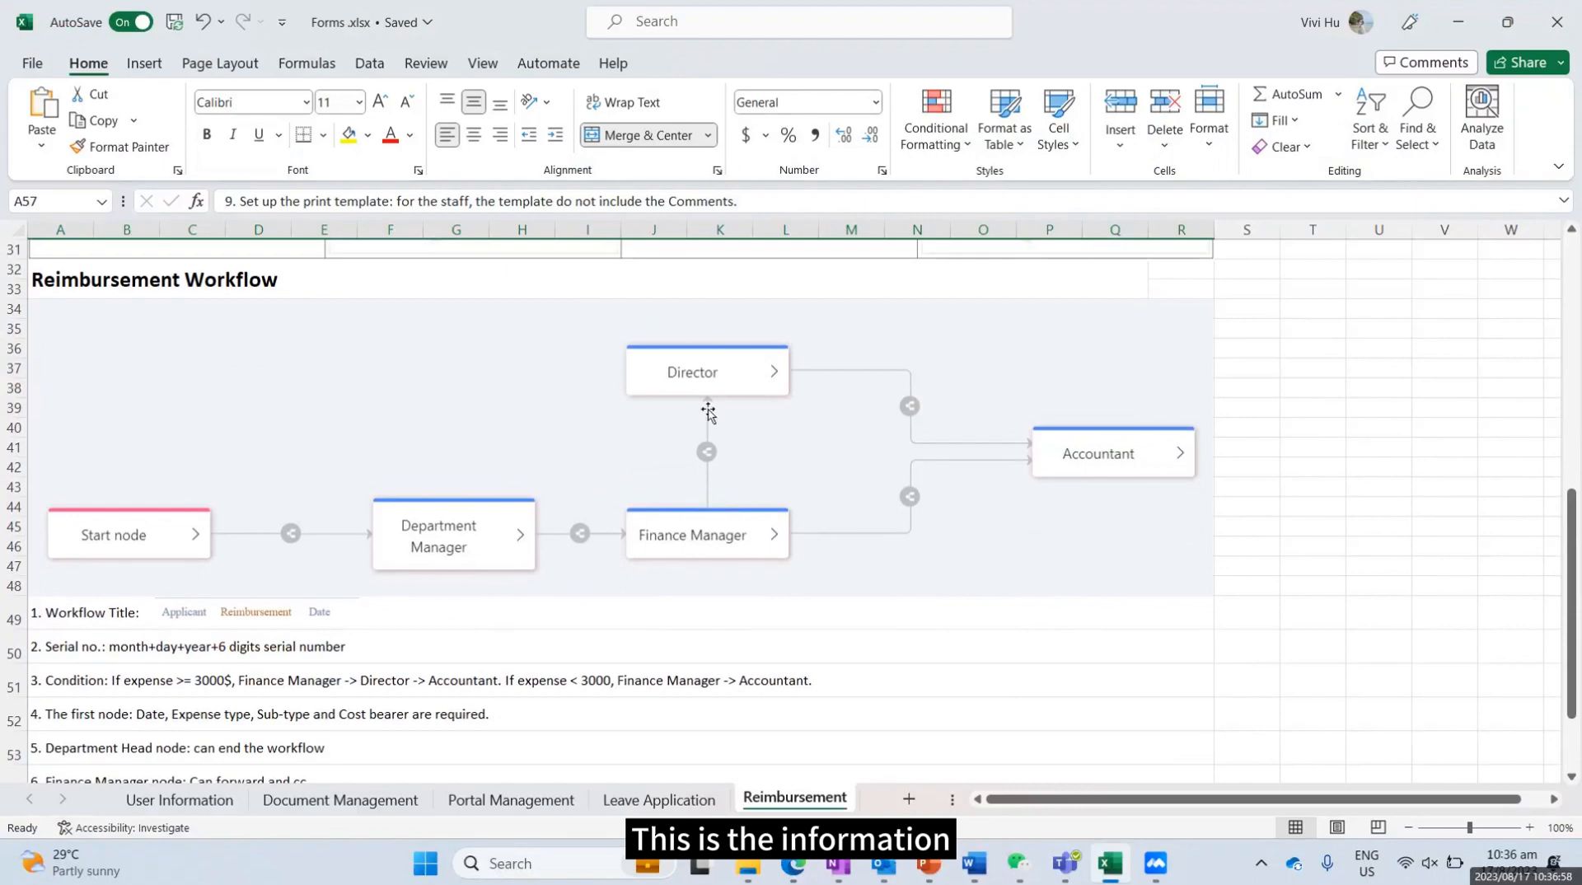
scroll(777, 639, down, 4)
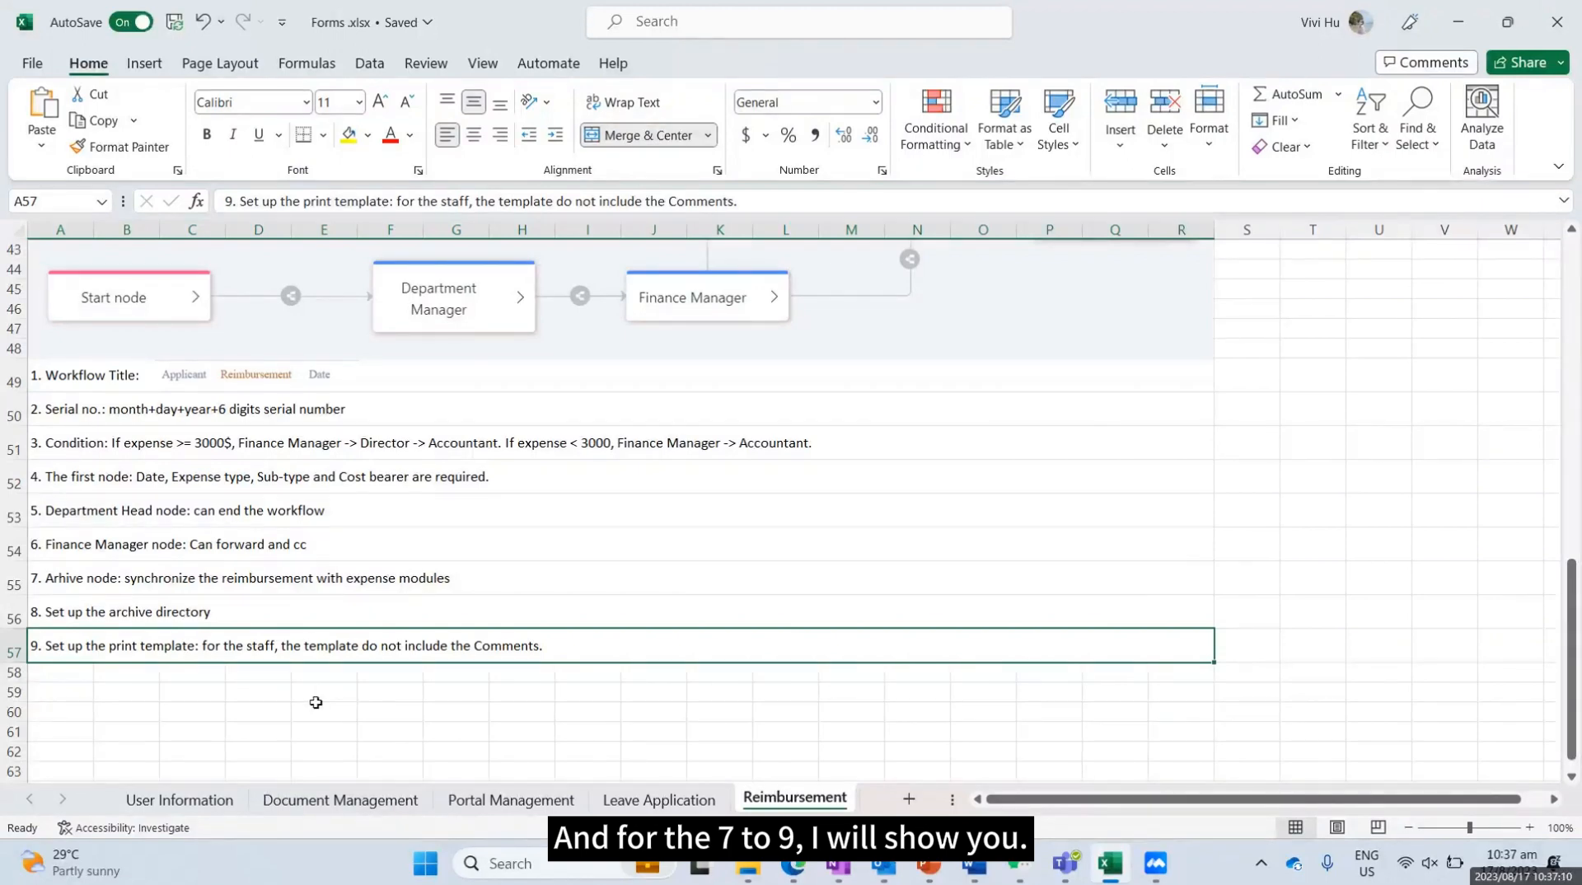
scroll(672, 412, up, 2)
Step: Return to E-office in the browser and start a new workflow named "Reimbursement - Training"
click(795, 864)
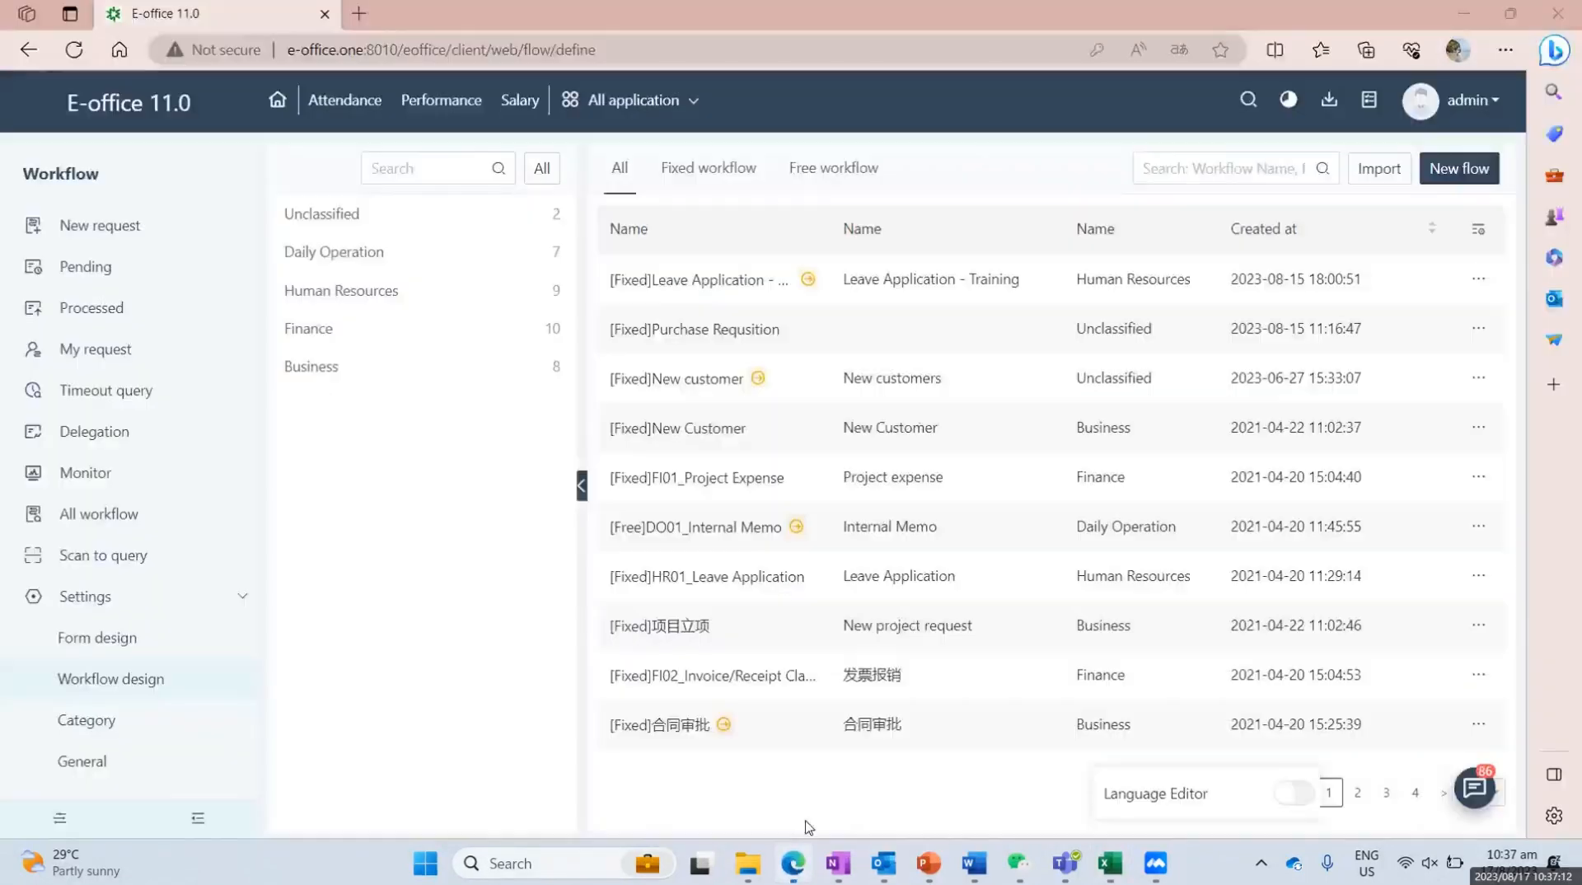
click(1437, 173)
click(647, 218)
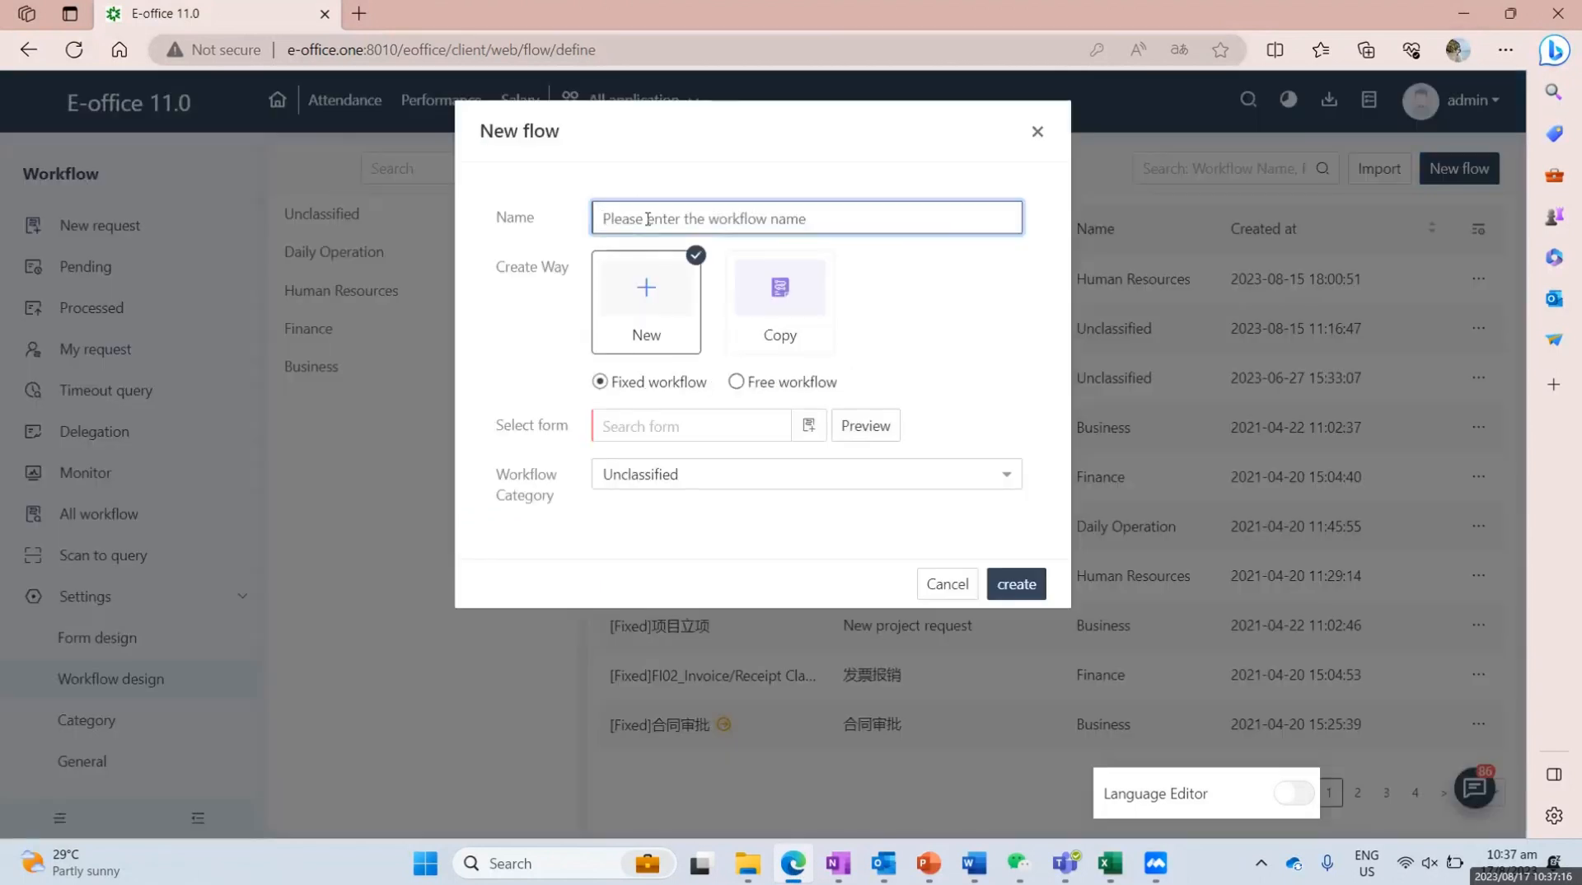
key(Caps_Lock)
text(R)
key(Caps_Lock)
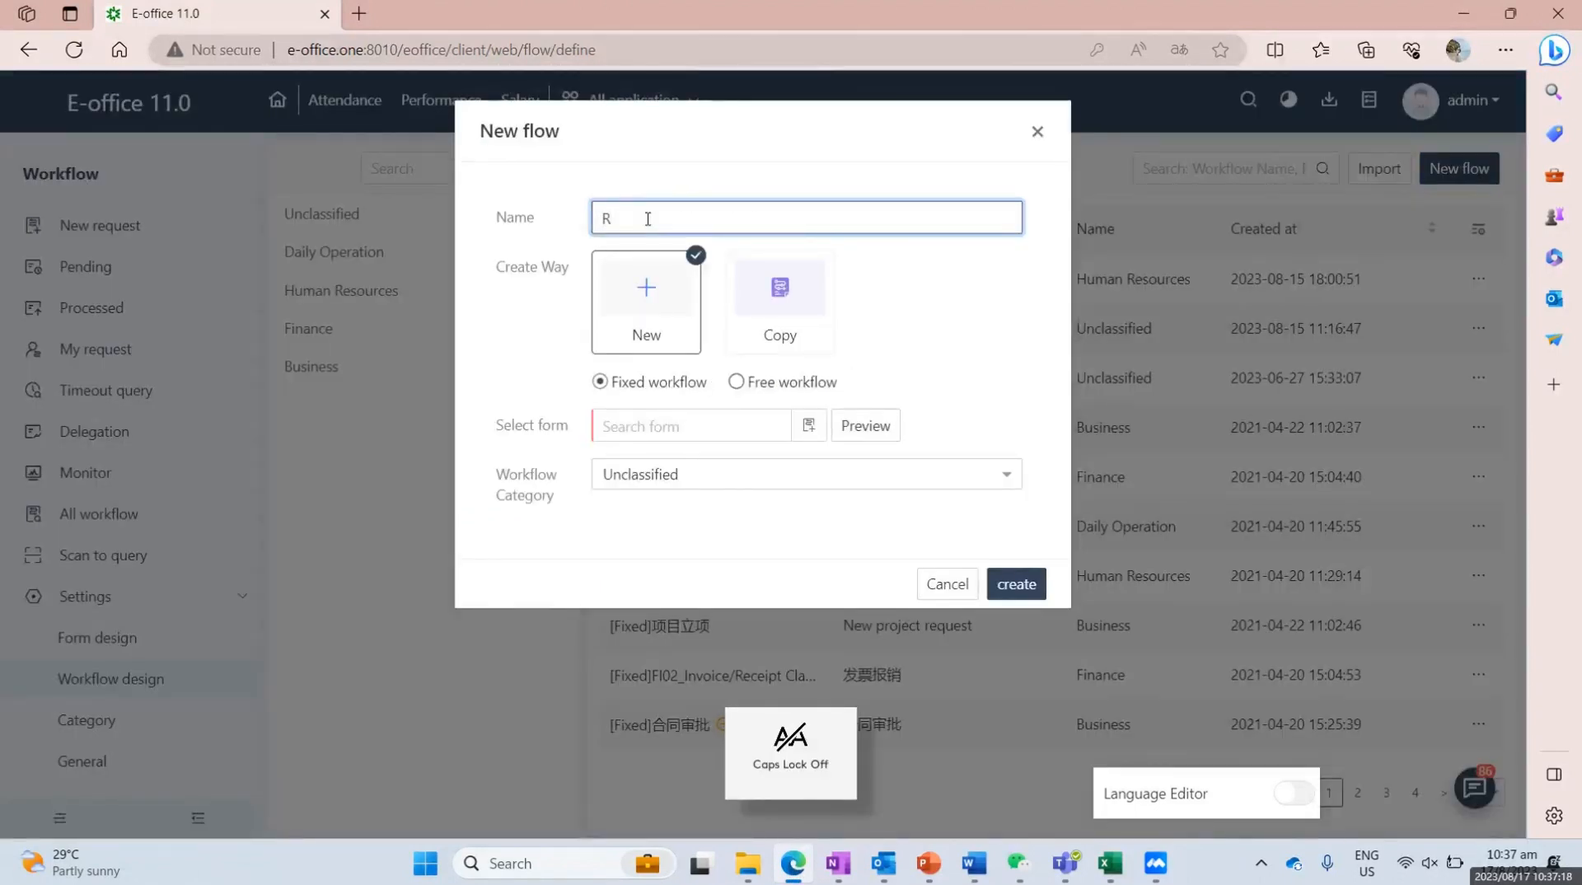
text(eimbursement -)
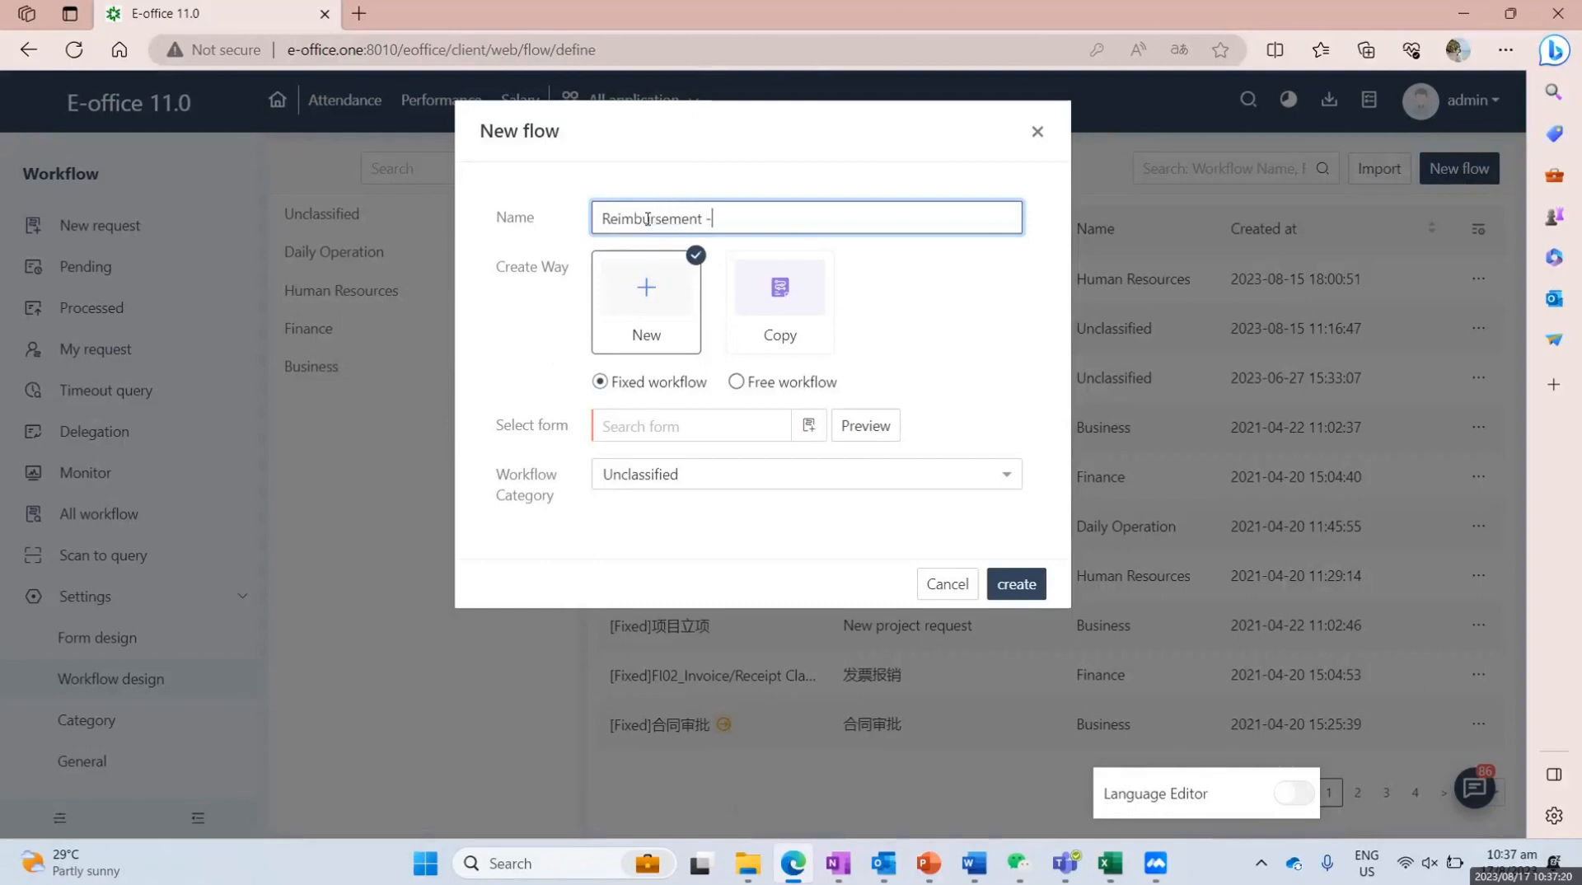
key(Caps_Lock)
text(T)
key(Caps_Lock)
text(ta)
text(ain)
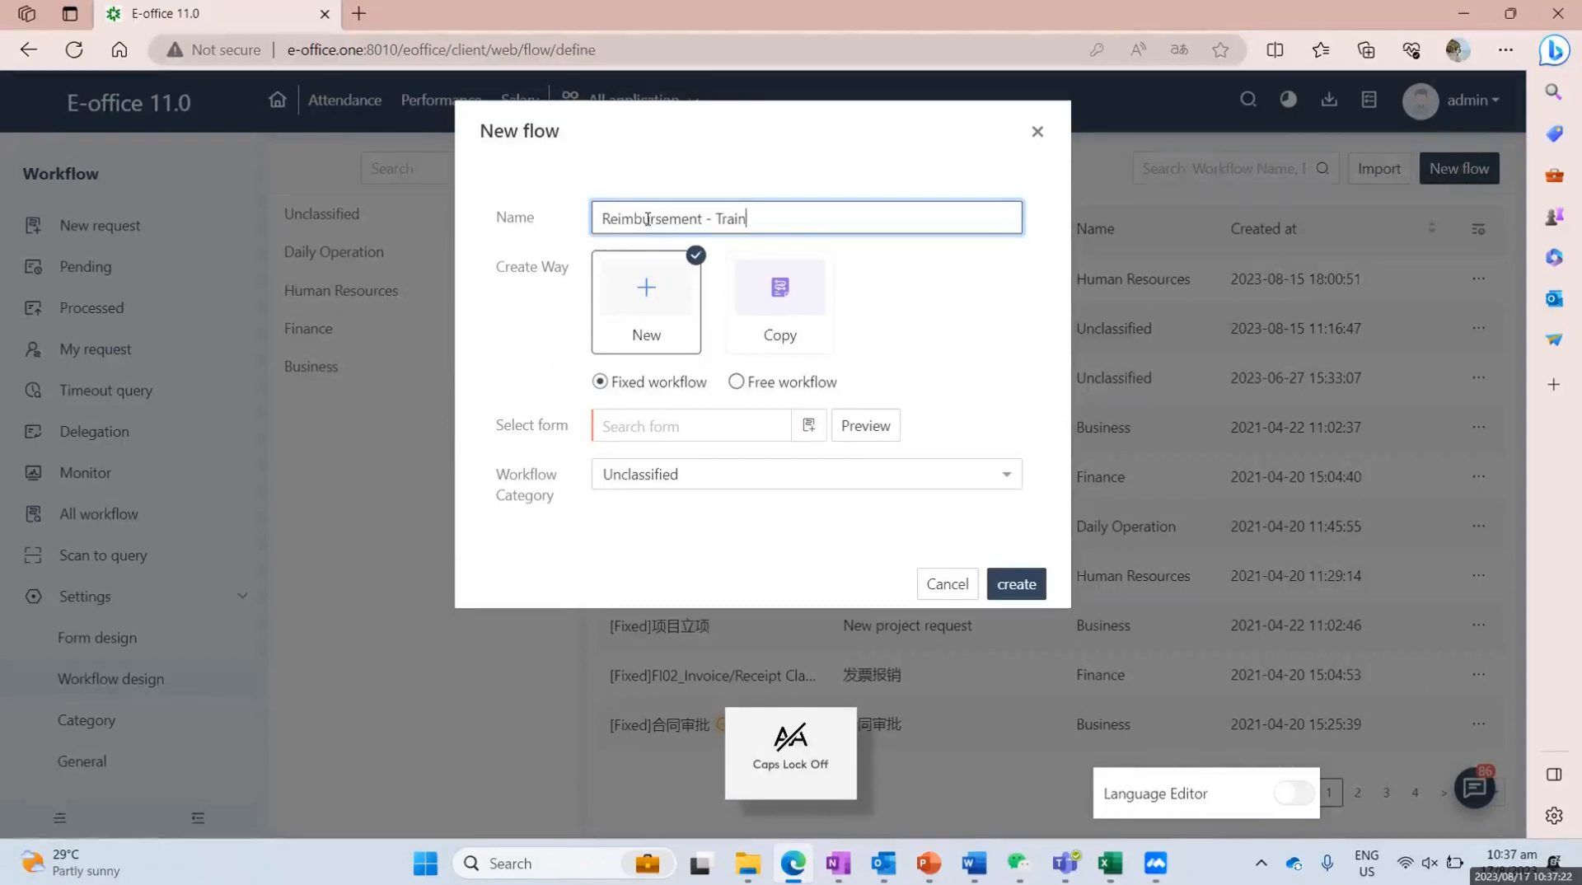
text(ing)
Step: Link the new workflow to the Expense Reimbursement - Training form from the Finance category
click(808, 425)
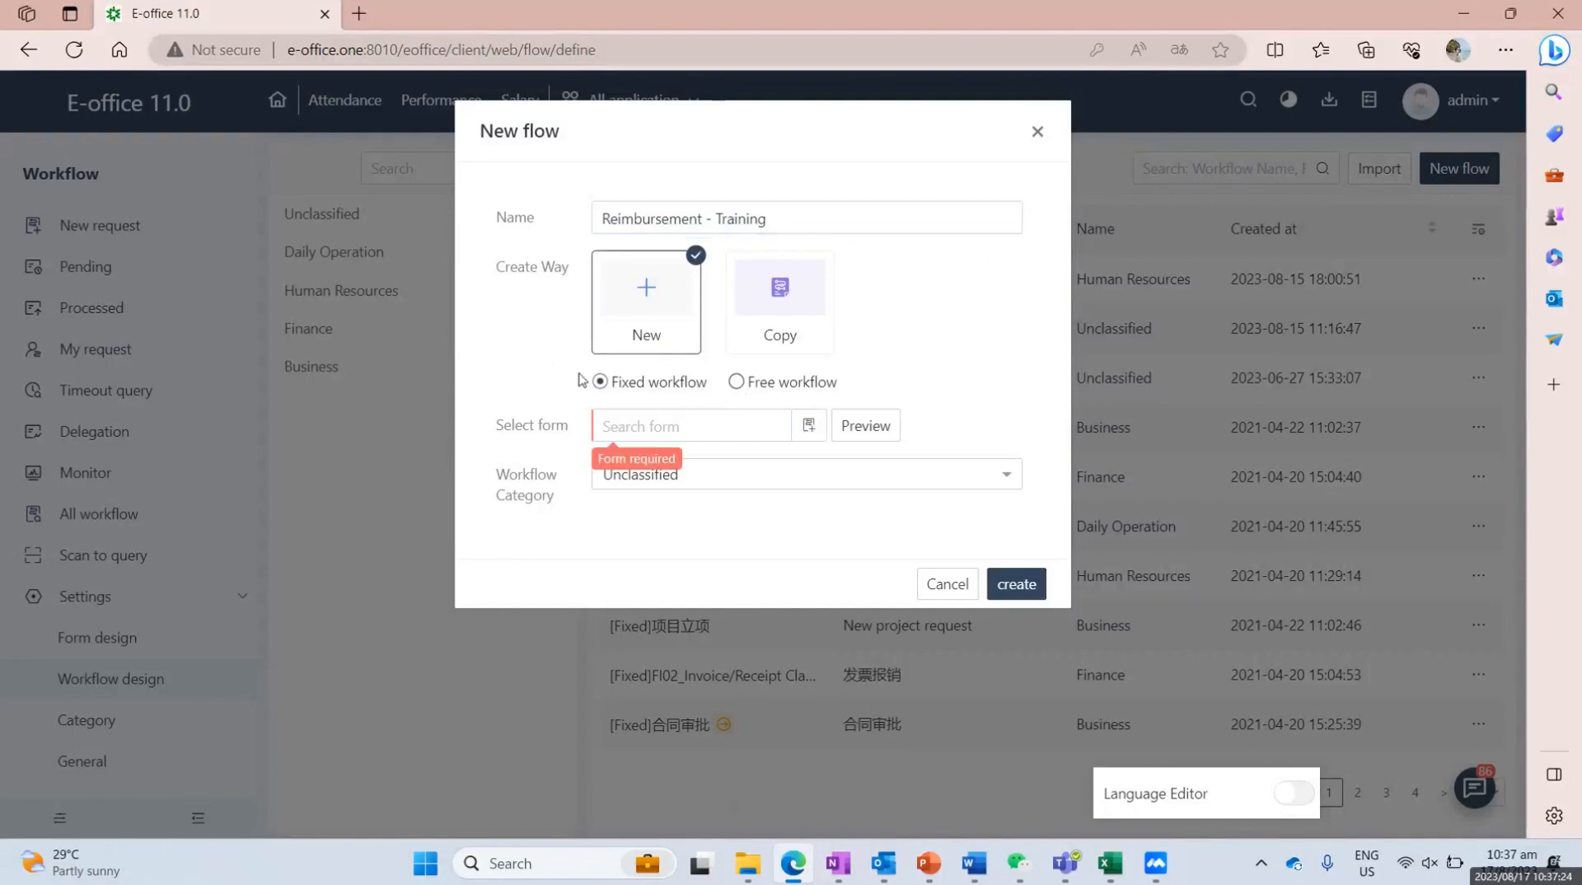
click(429, 372)
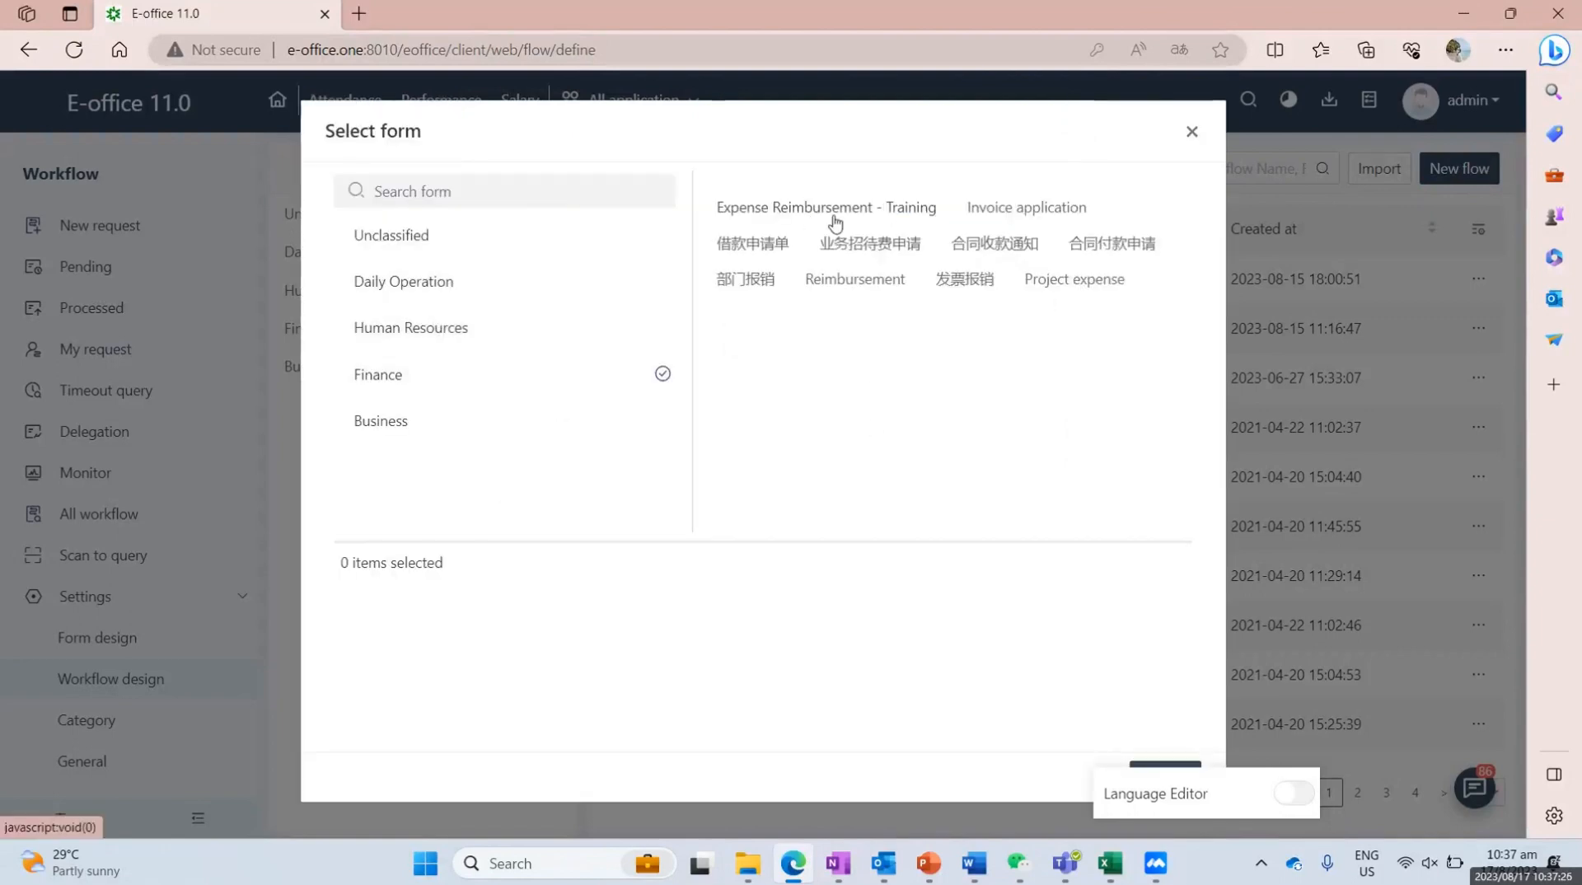
click(773, 210)
click(1169, 767)
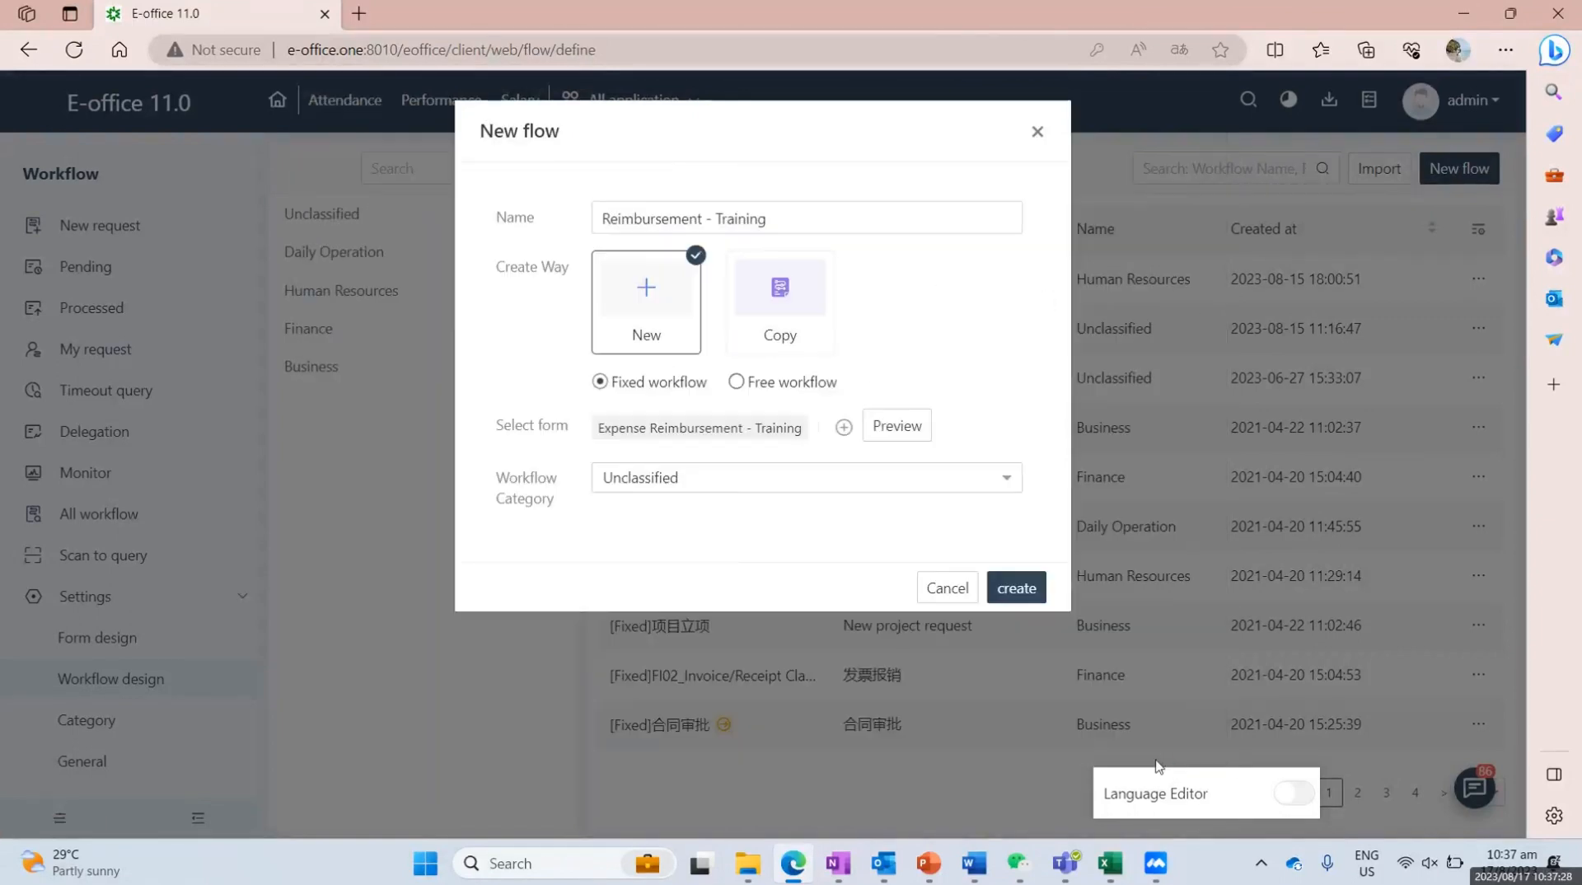
Step: Set the workflow category to Finance, create the workflow and dismiss the page translation offer
click(716, 490)
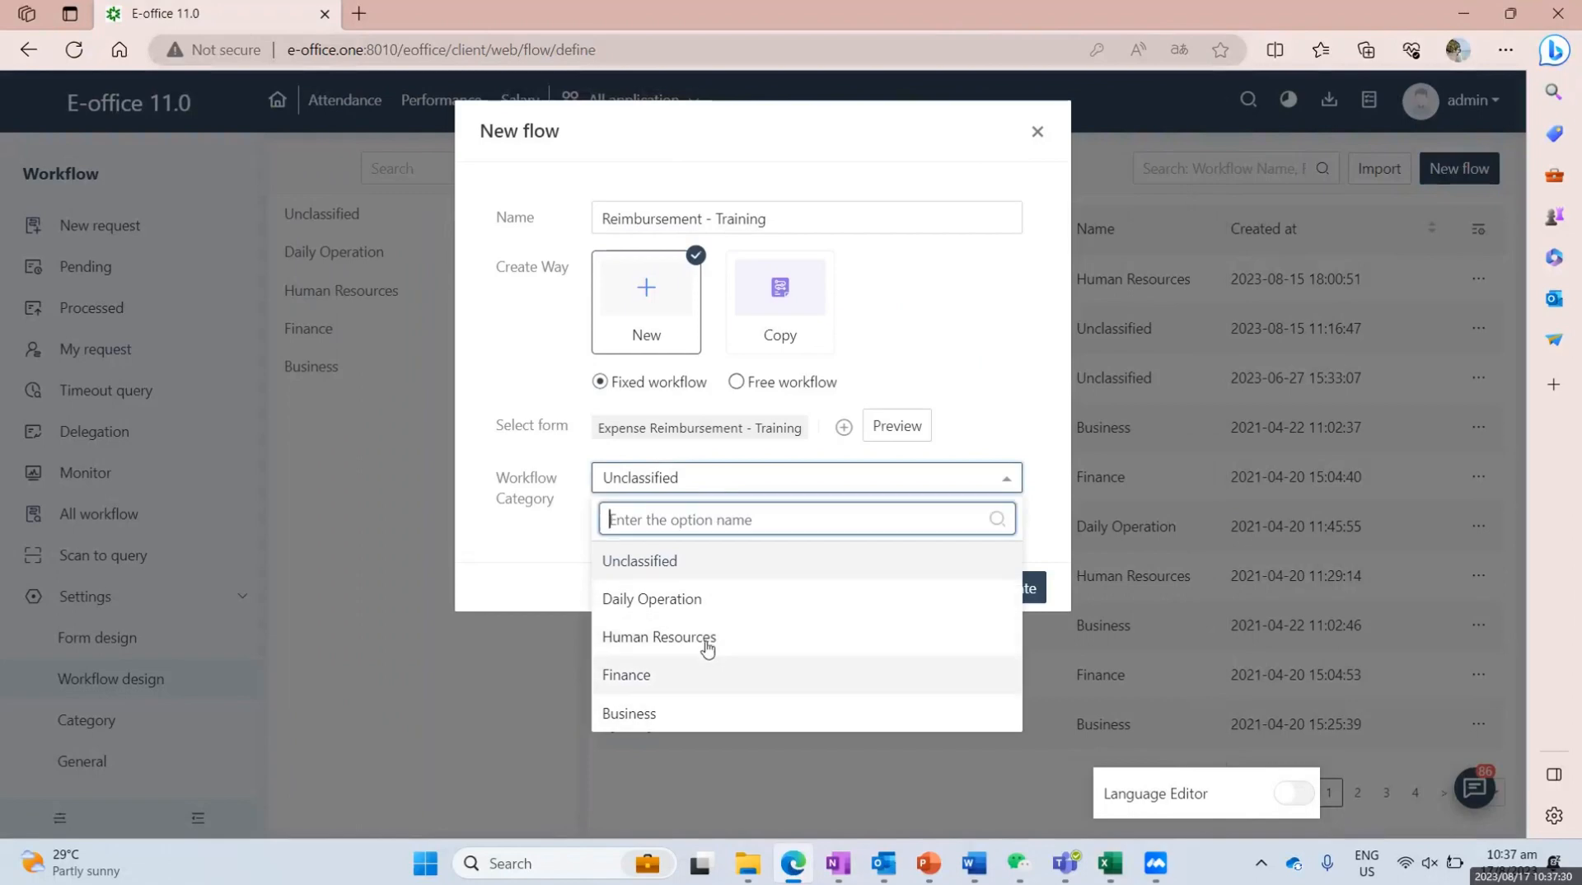
click(750, 478)
click(701, 674)
click(1014, 578)
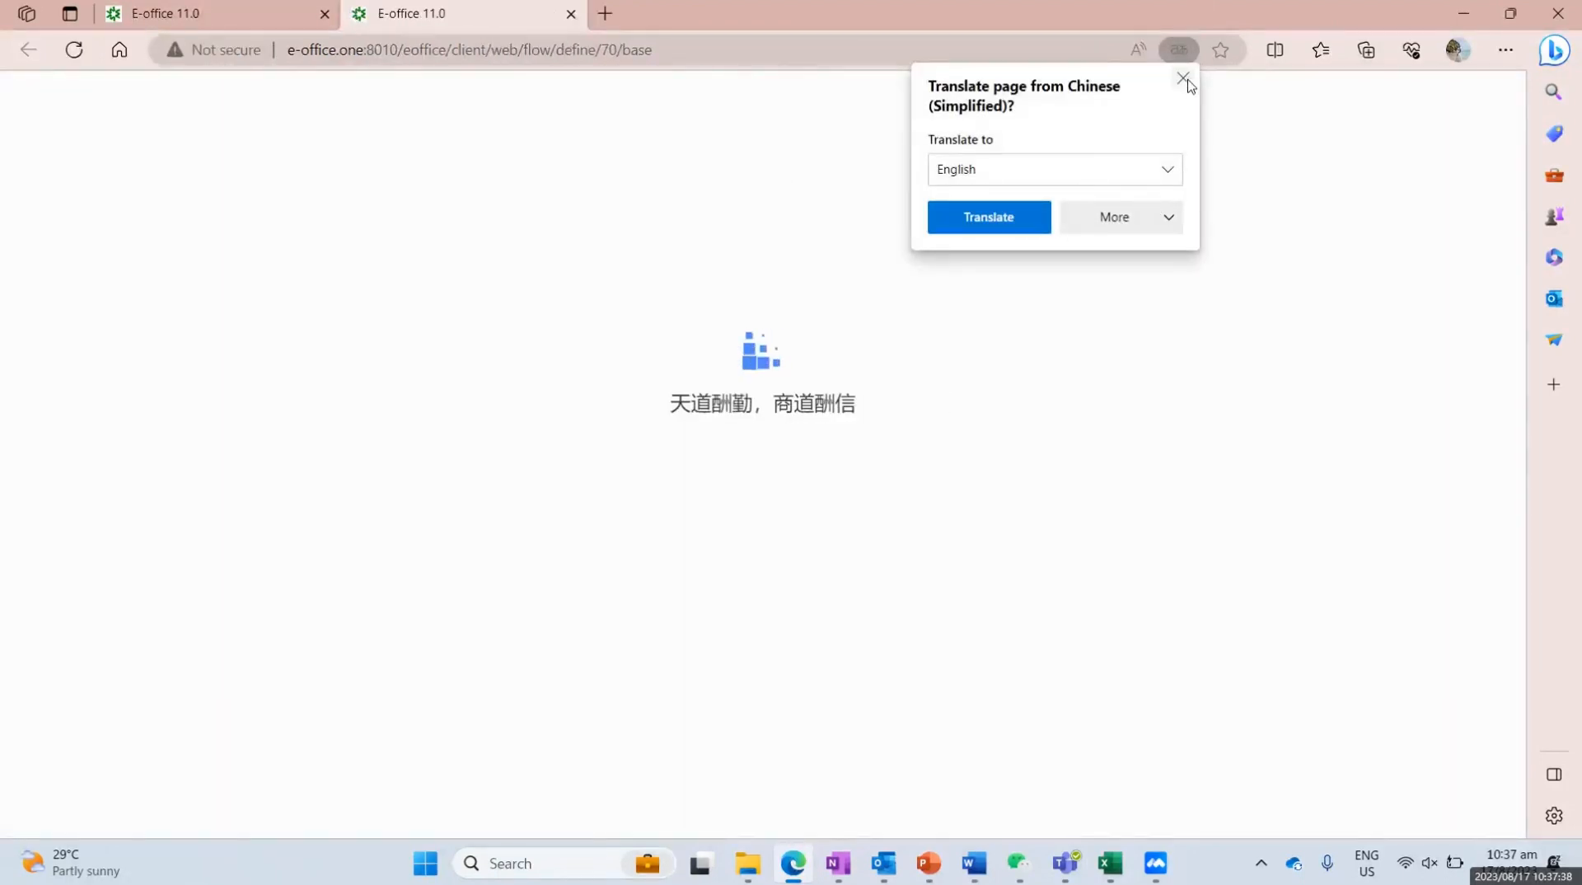
click(1184, 79)
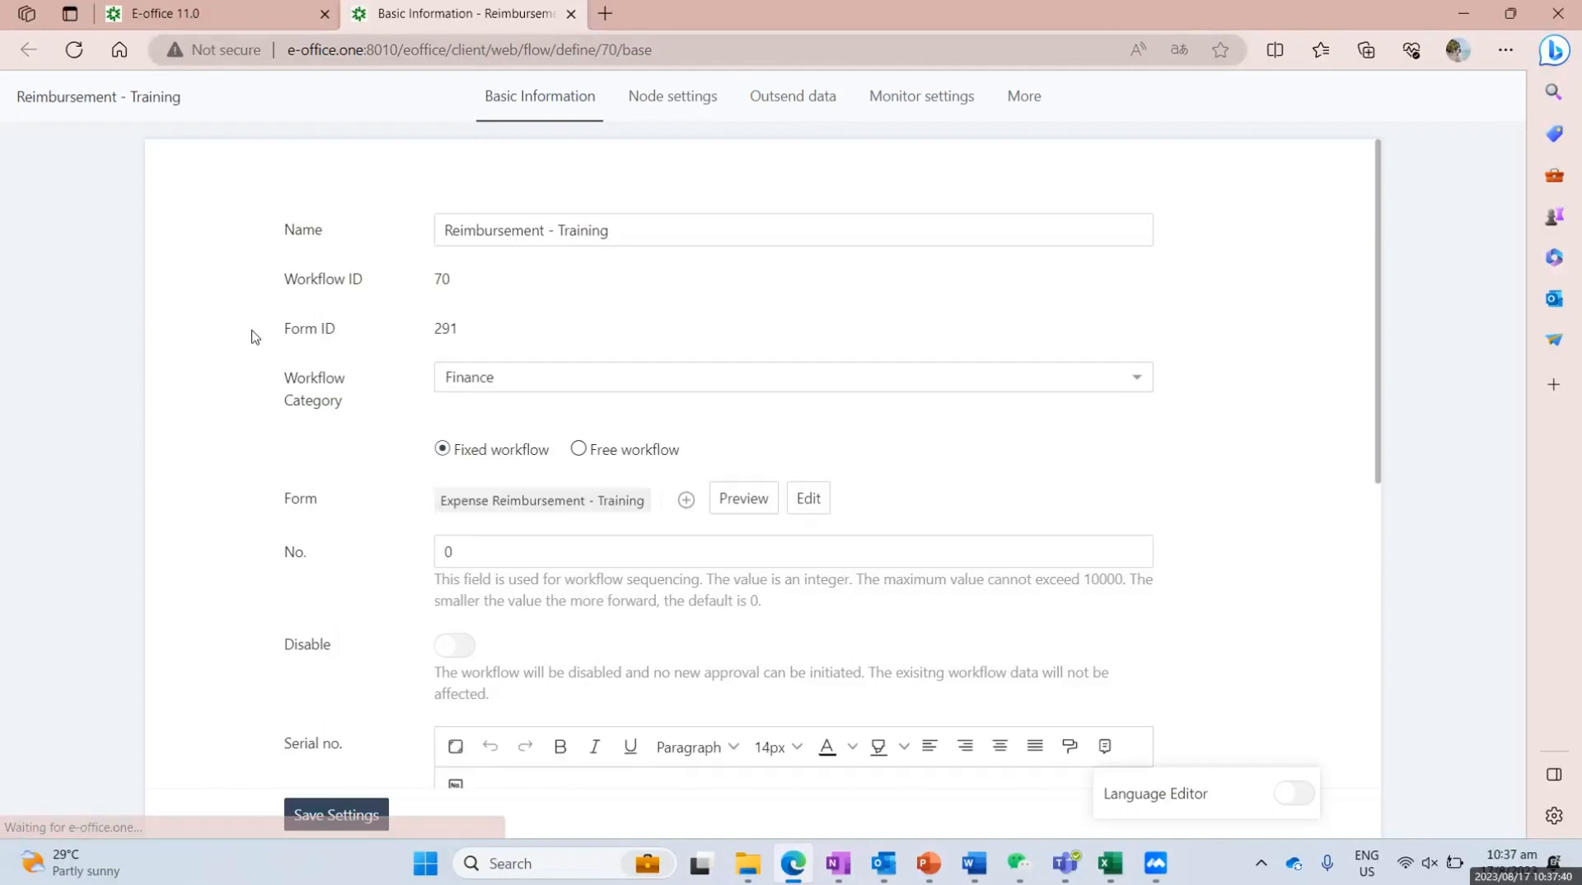
Step: Build the workflow's serial number from the creation date and a 6-digit creation serial number
scroll(284, 472, down, 2)
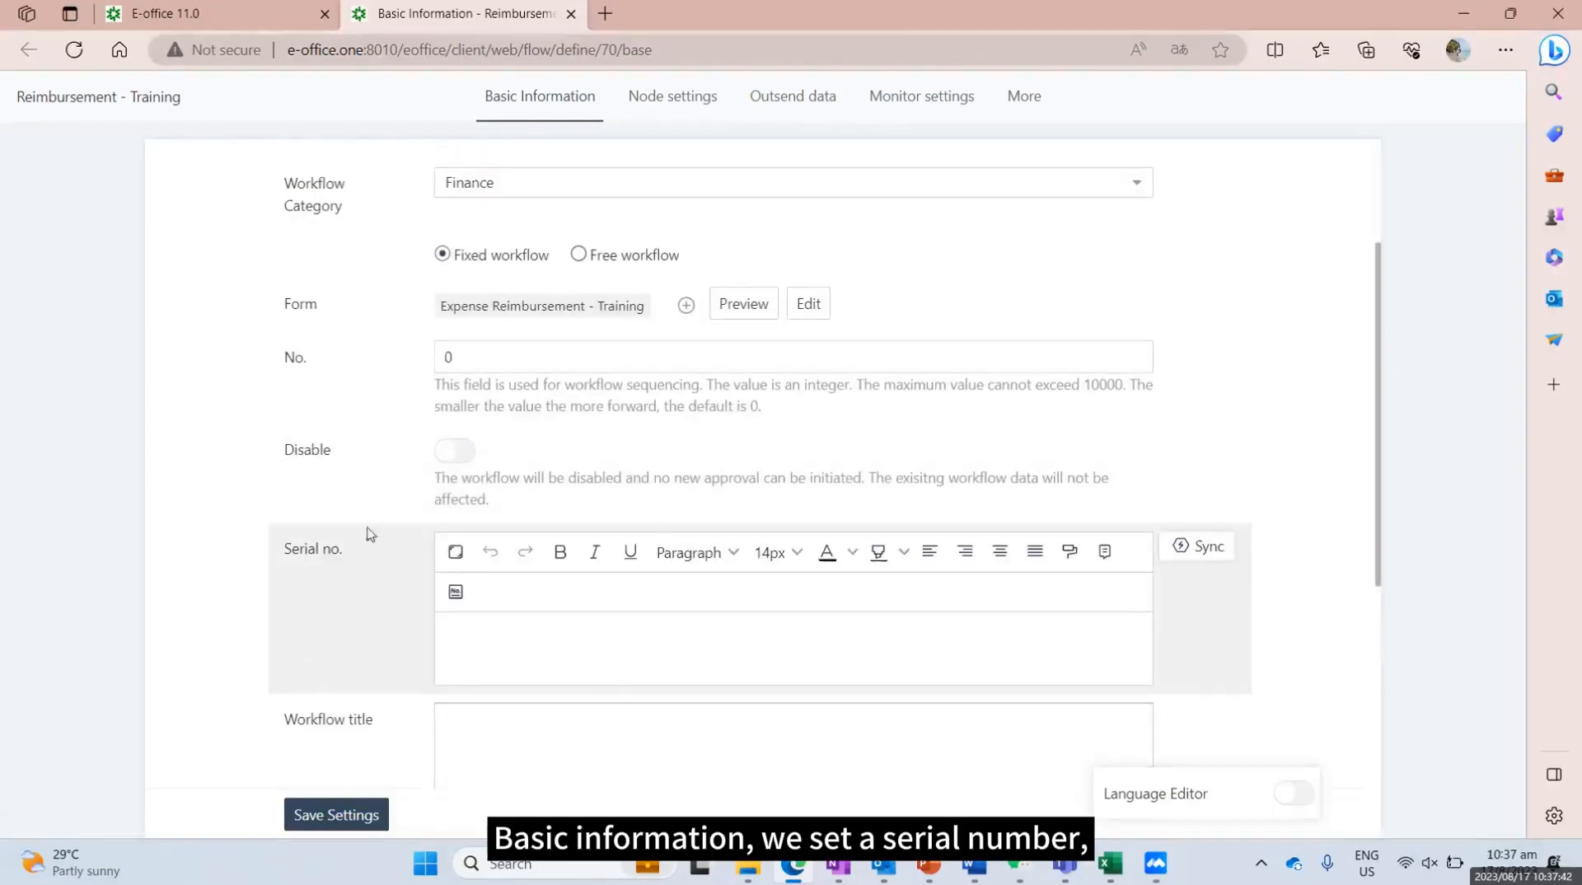
click(474, 603)
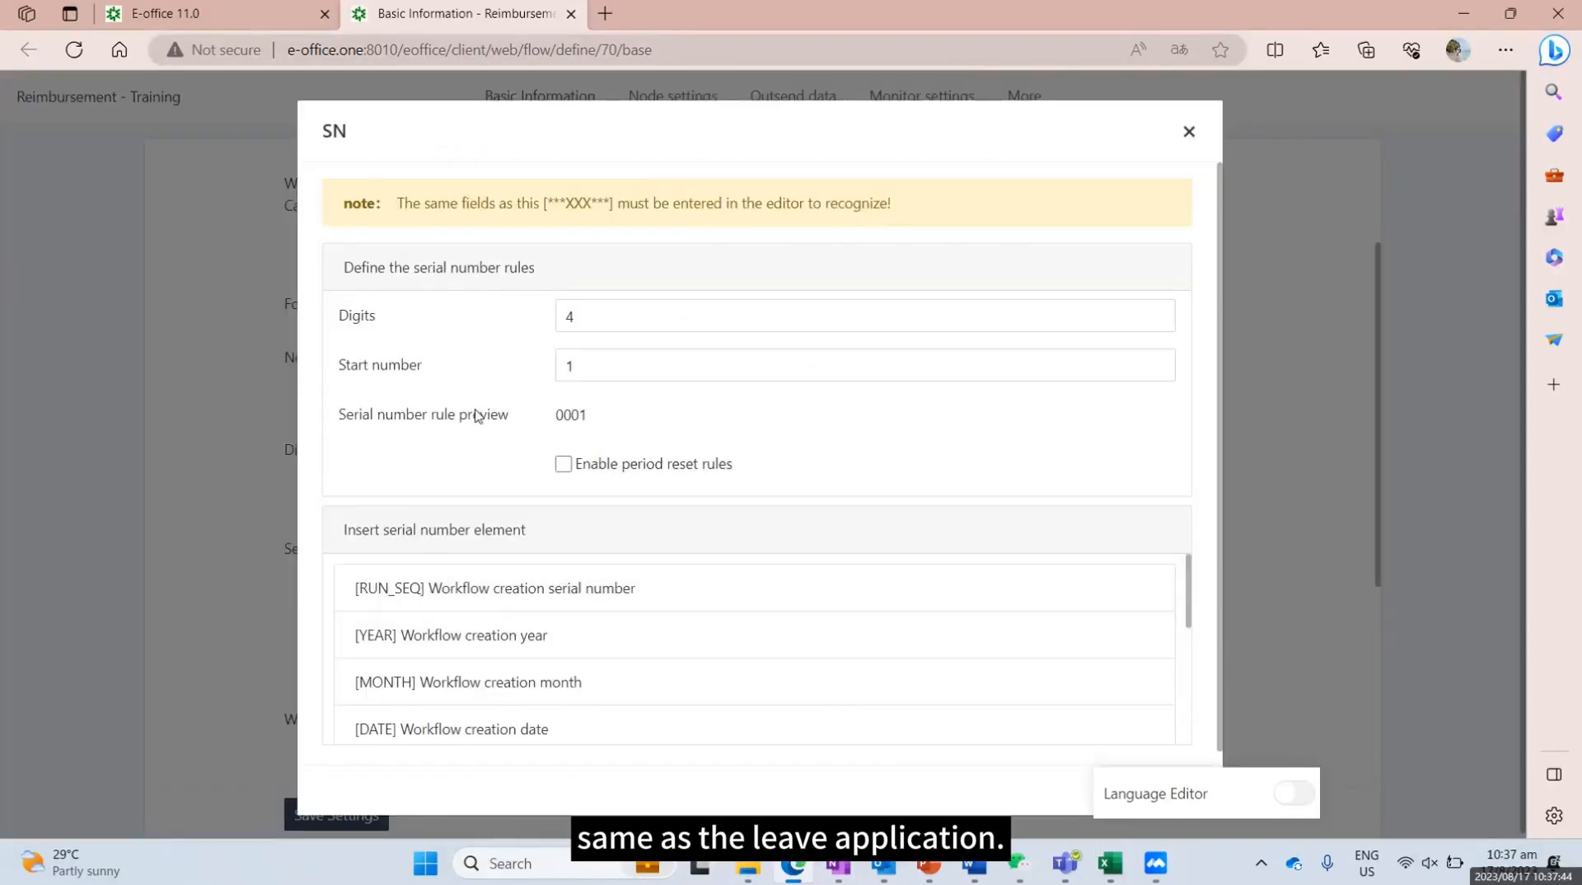
scroll(527, 449, down, 1)
scroll(526, 614, down, 1)
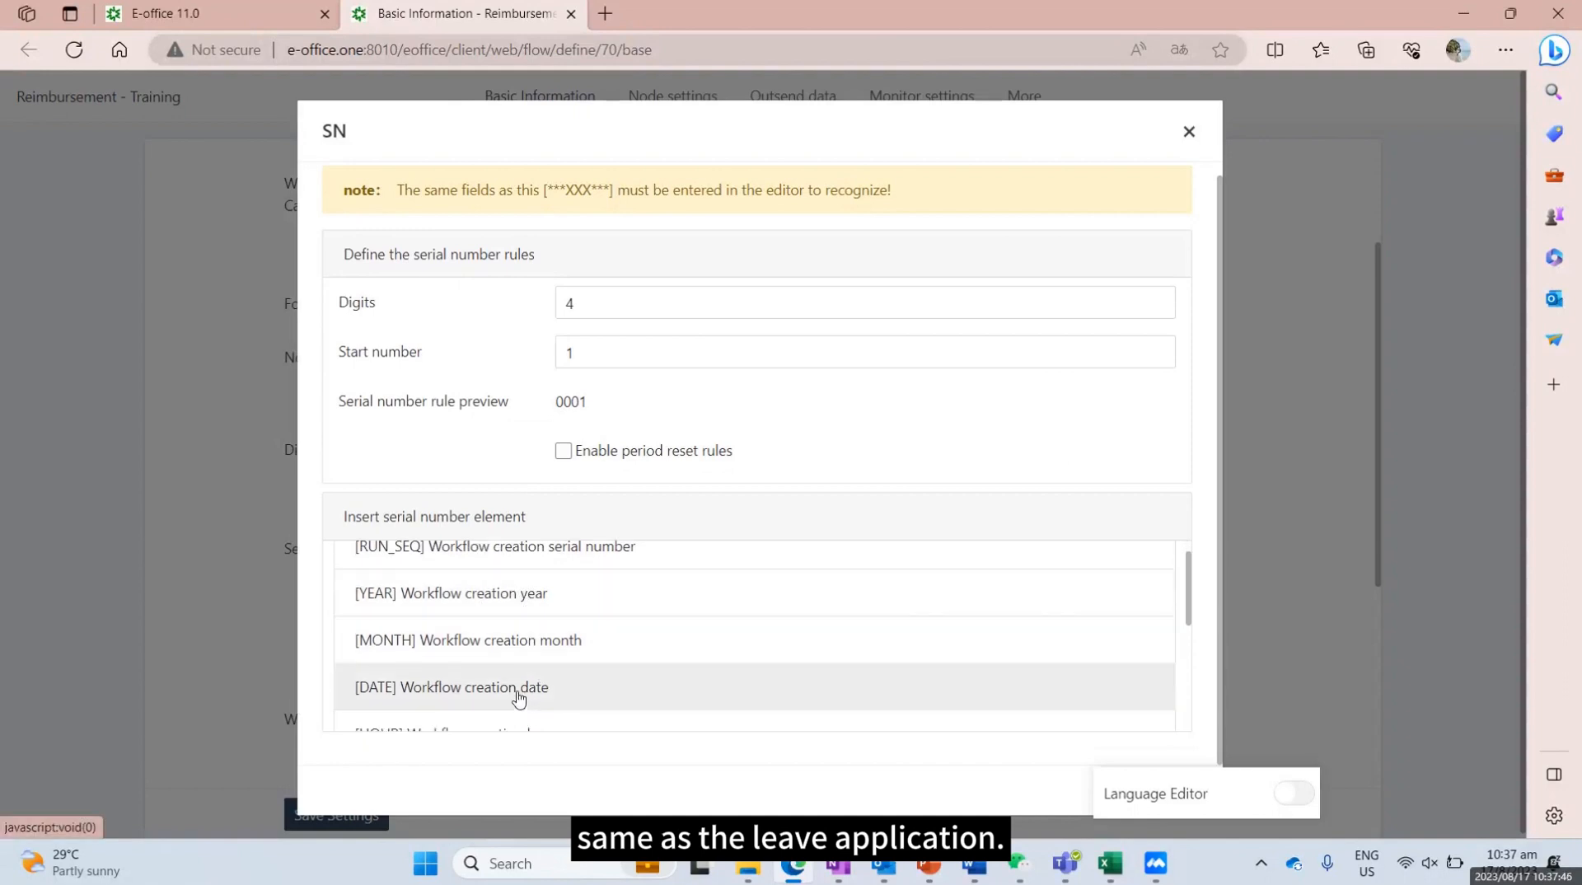
click(608, 304)
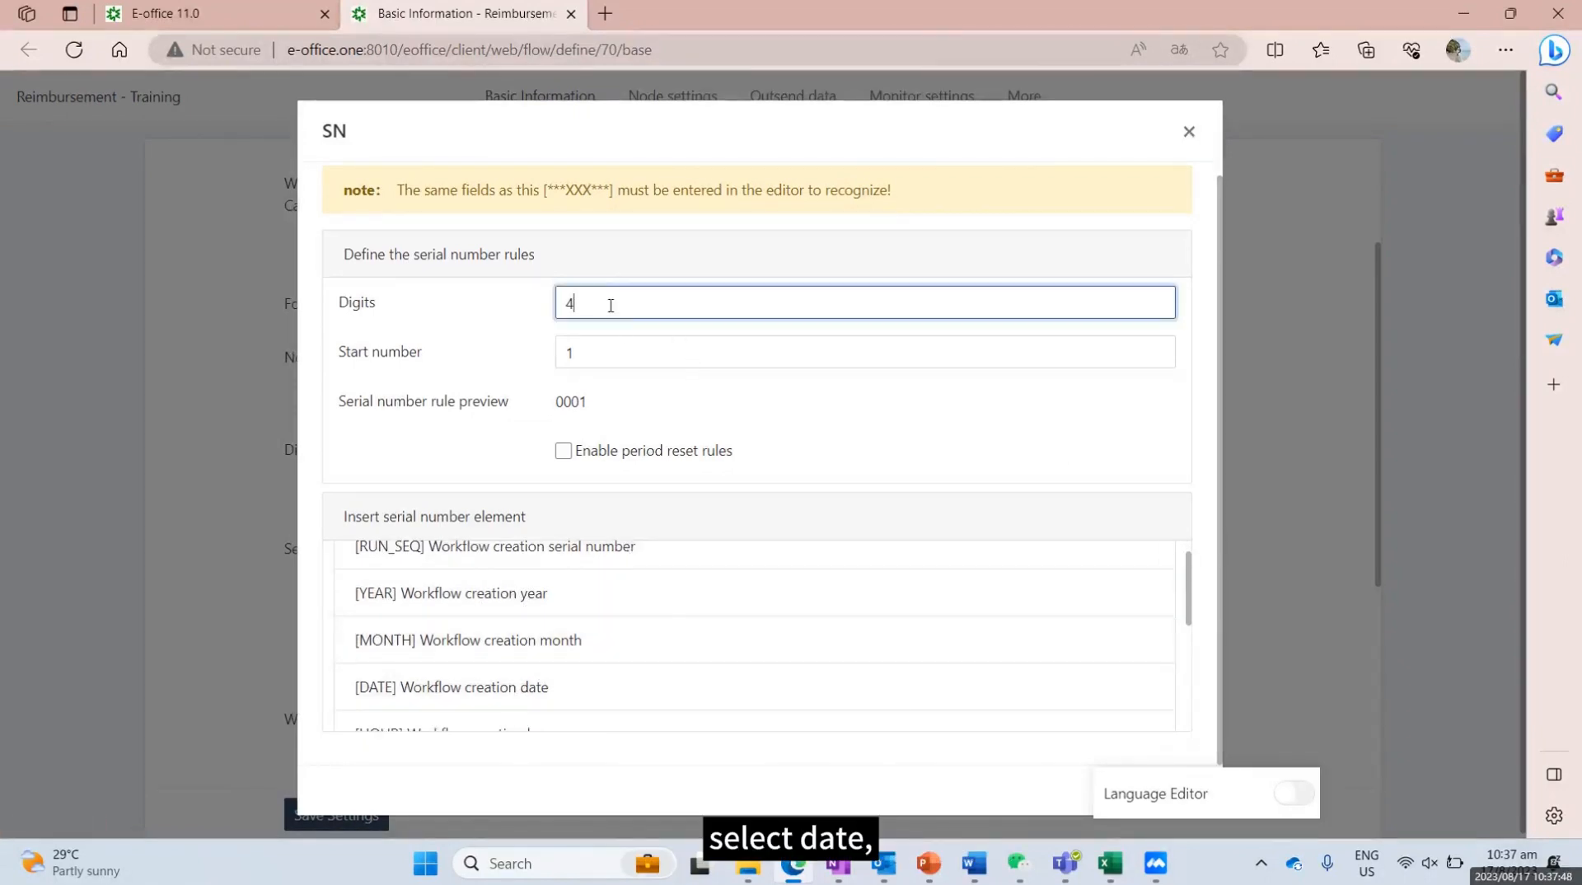
key(BackSpace)
text(6)
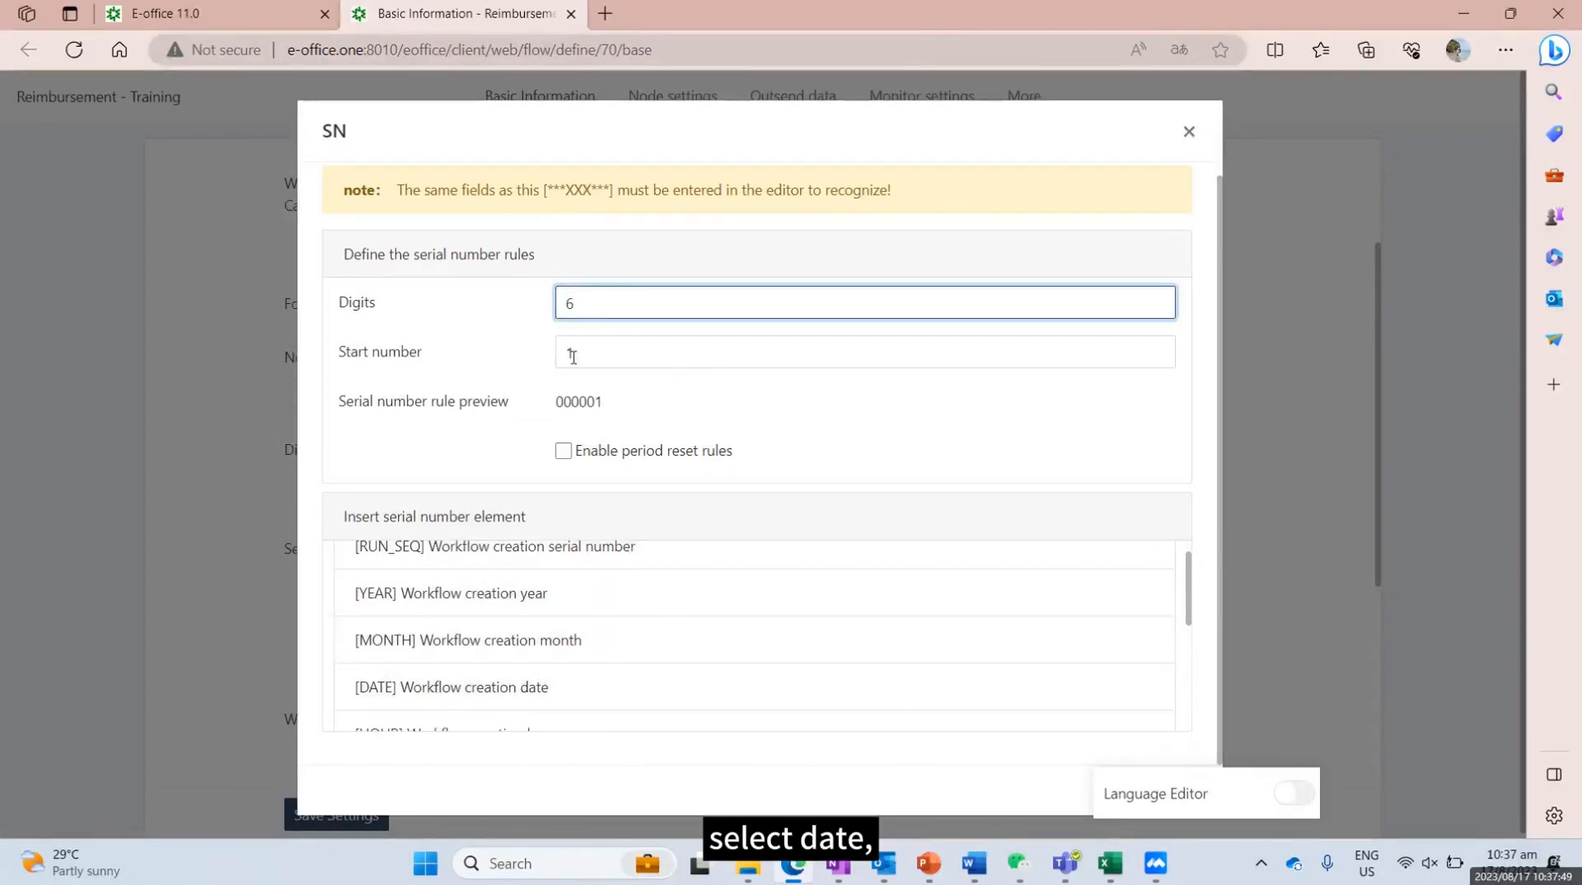
scroll(465, 600, up, 2)
click(481, 596)
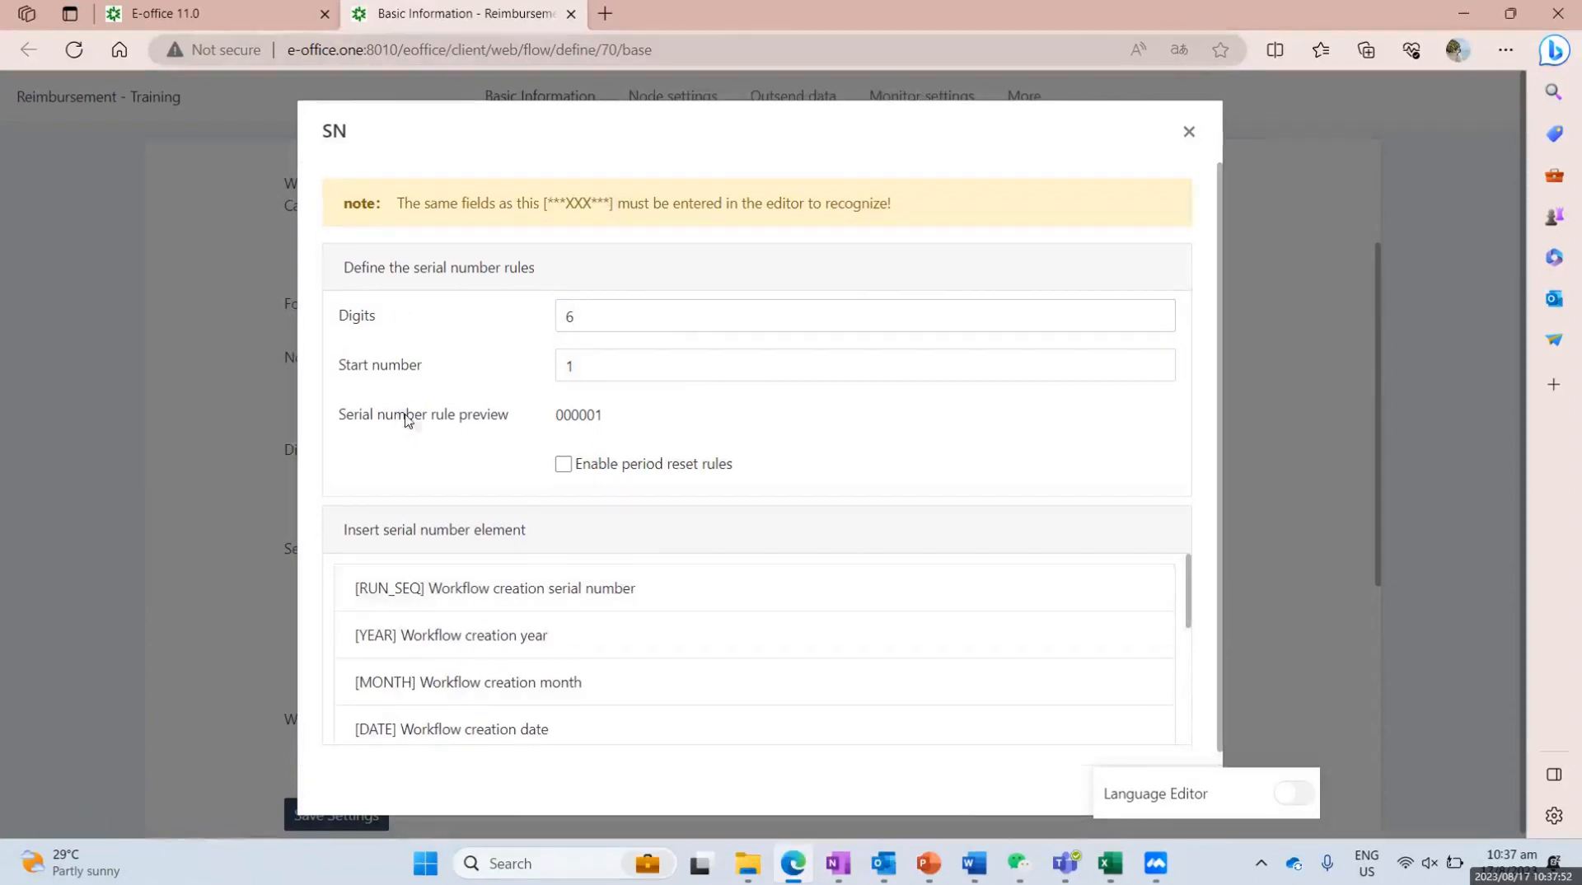
click(1162, 788)
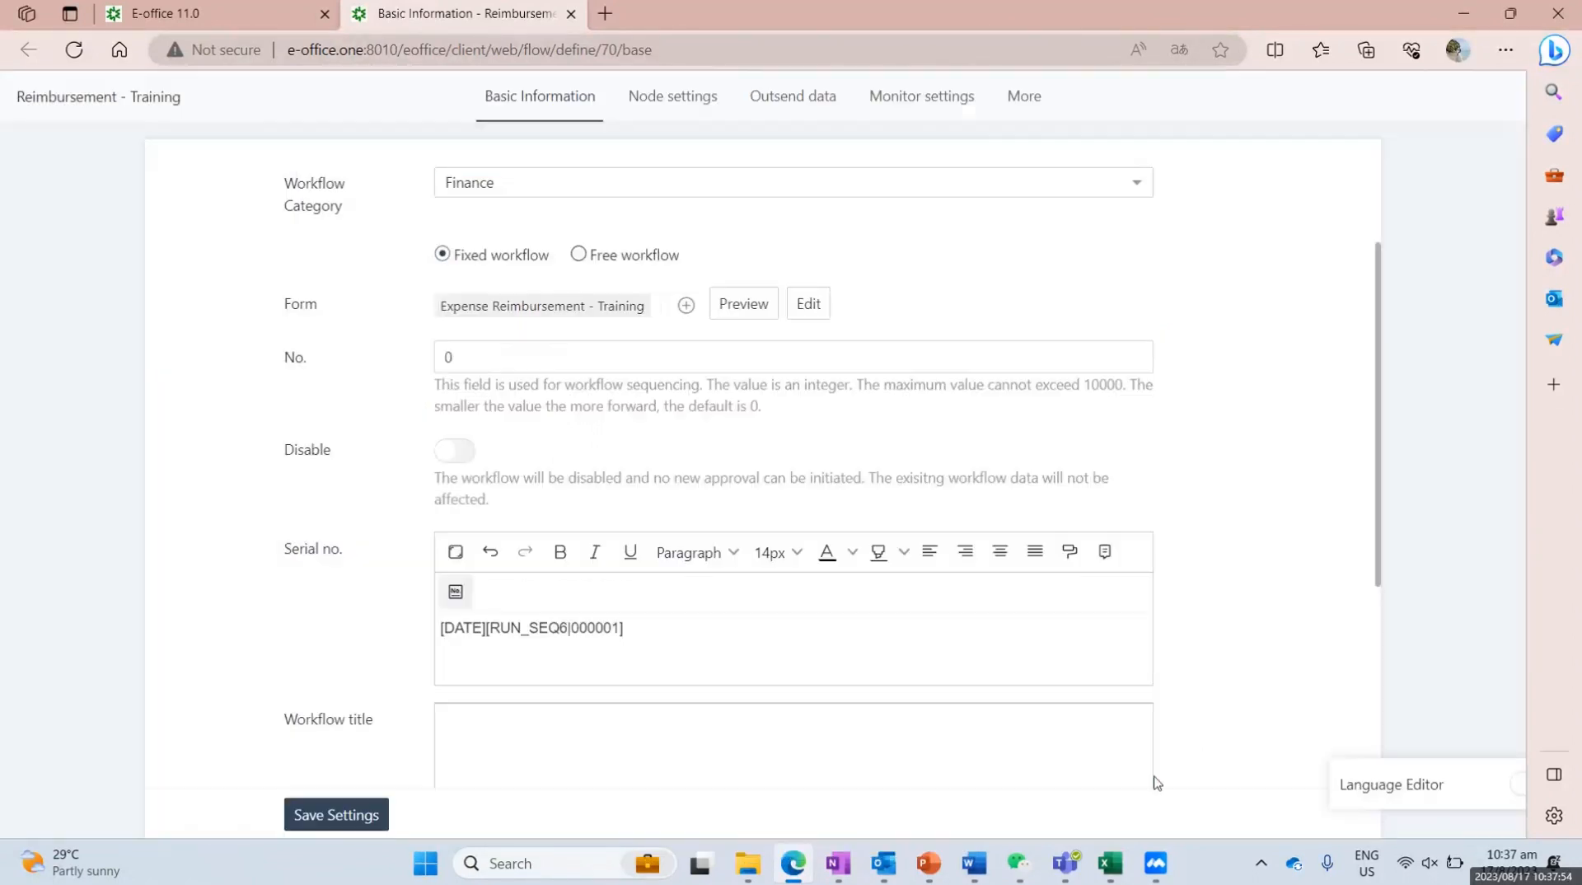
Step: Insert the Applicant form field at the start of the workflow title
scroll(577, 495, down, 3)
click(557, 484)
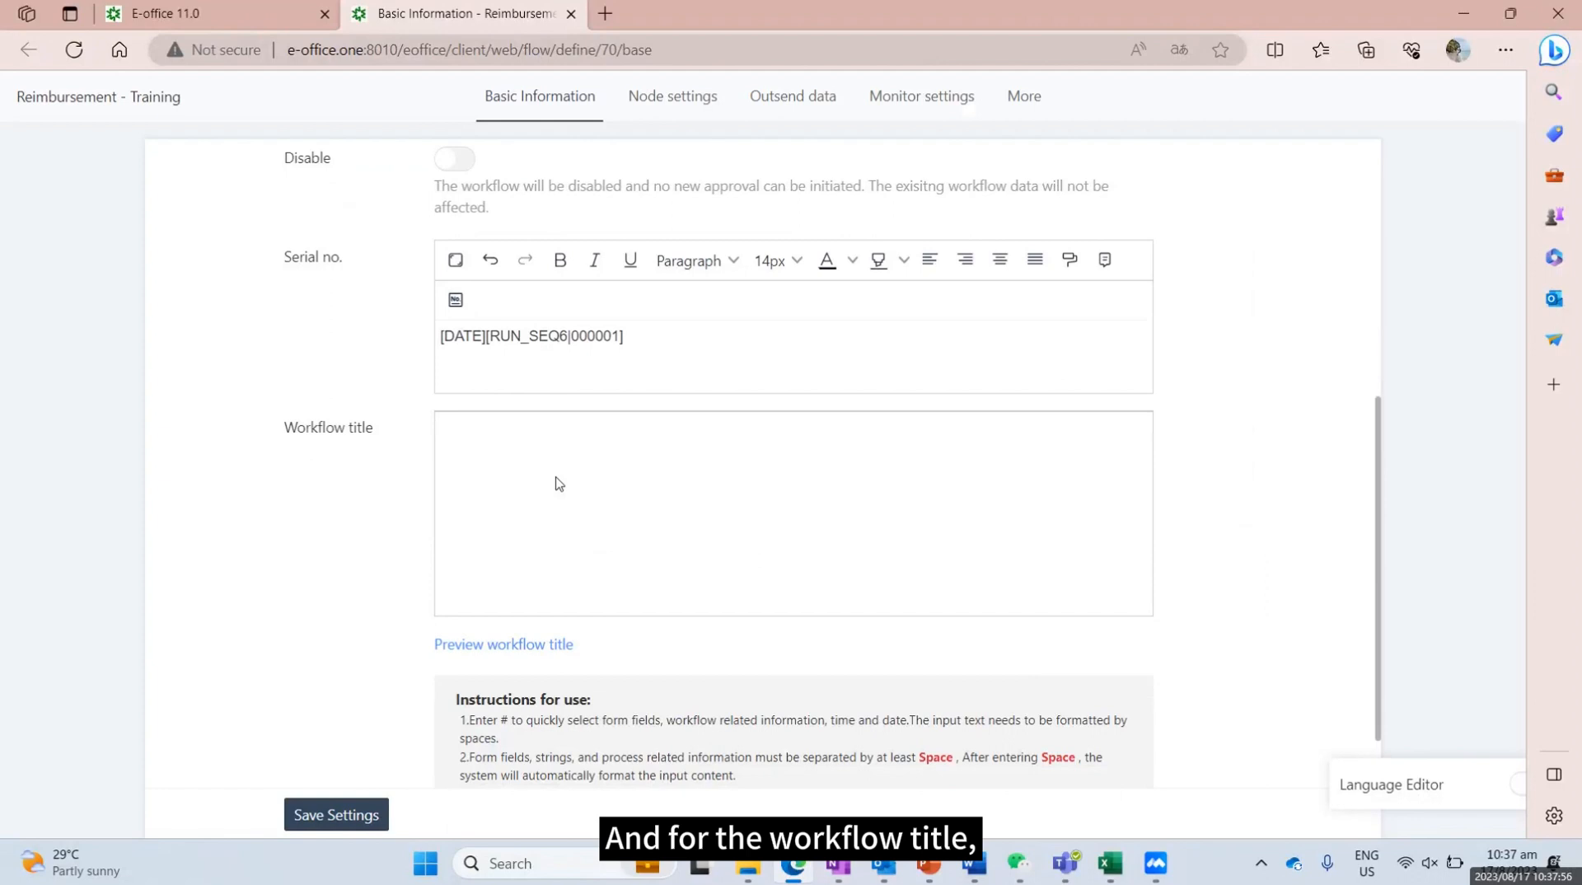
text(#)
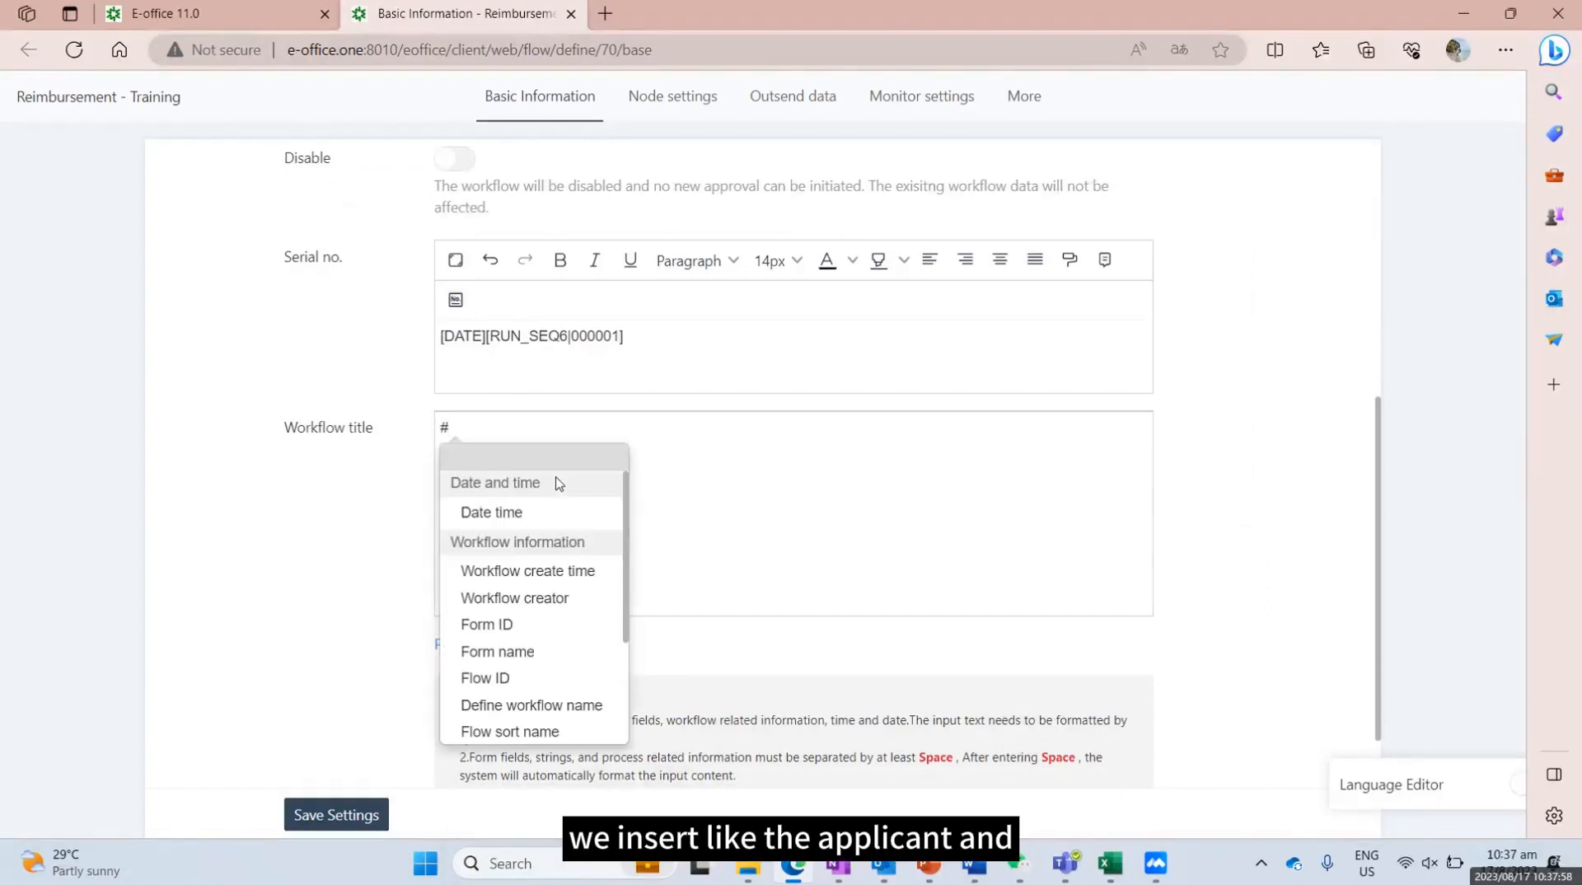
text(Applicant)
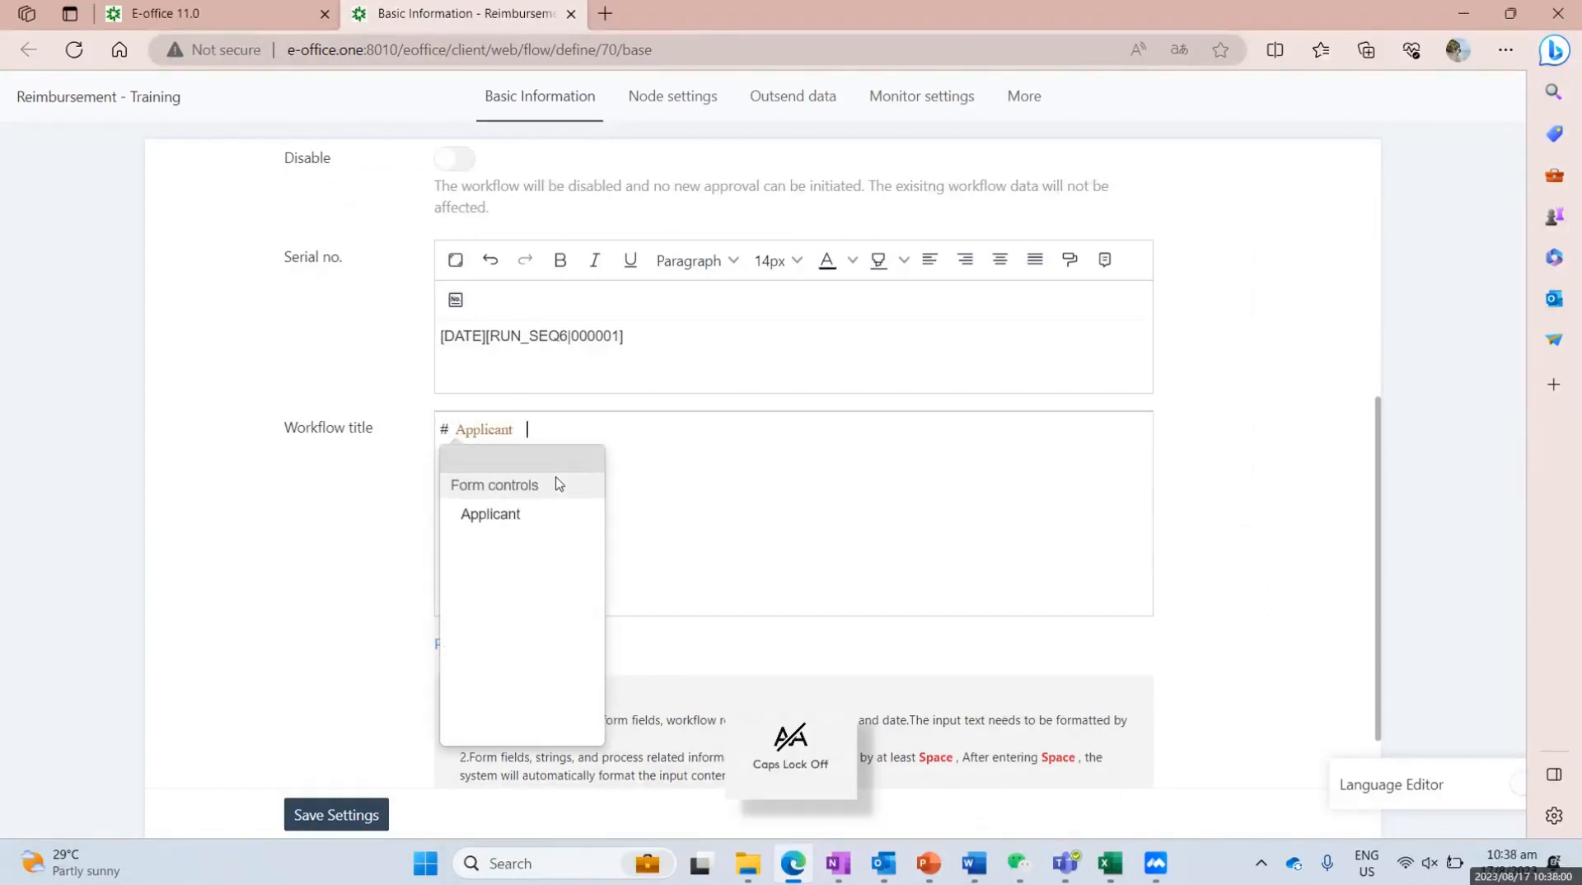
click(500, 517)
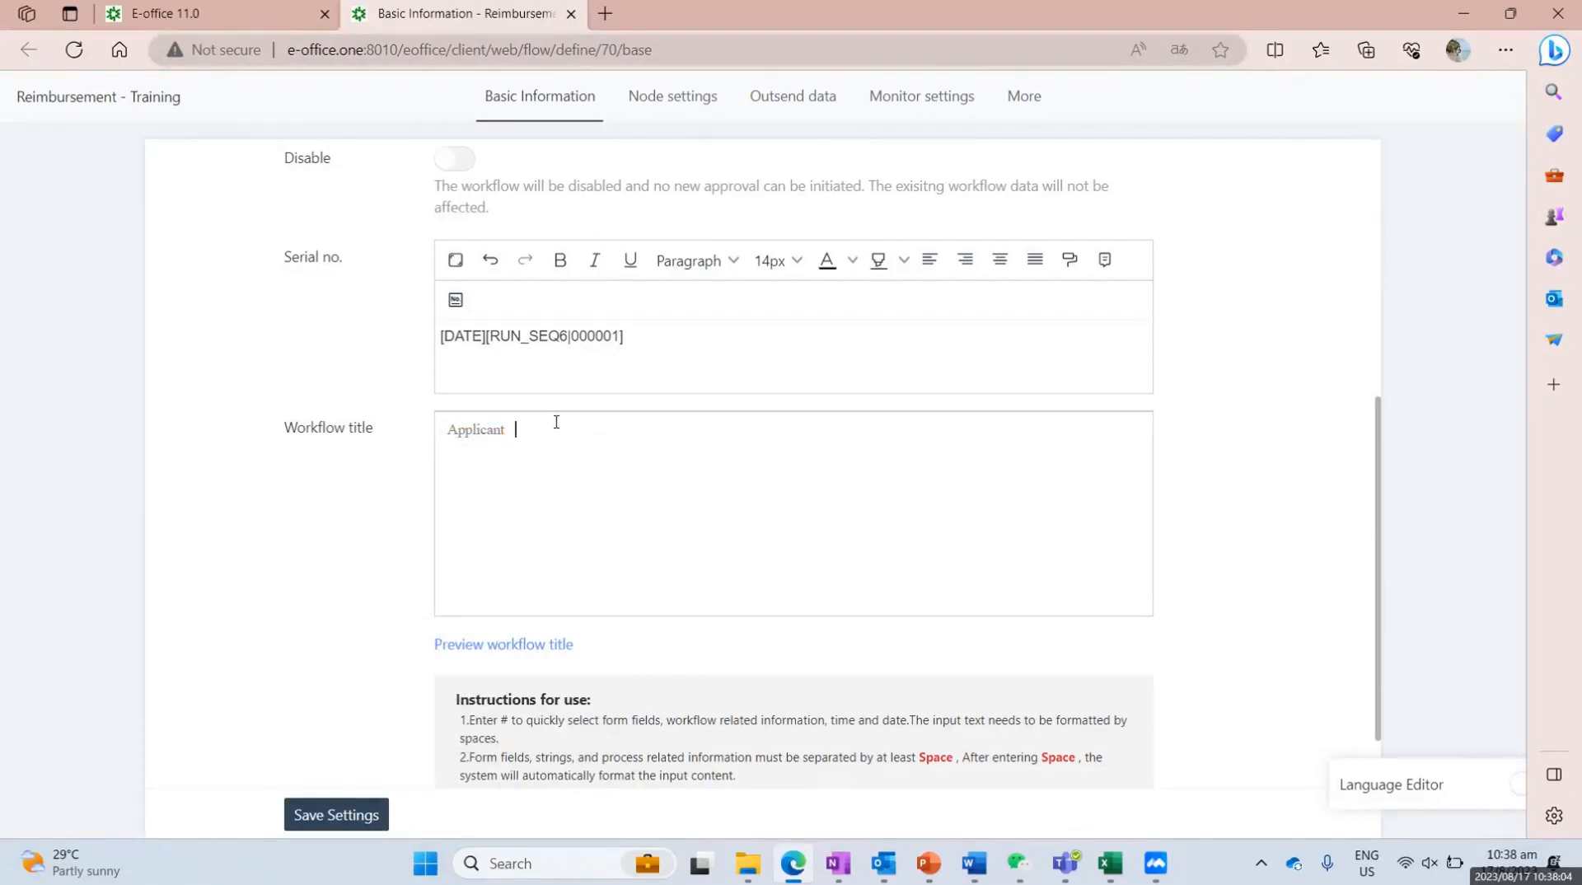
Step: Add the plain text "Reimbursement" after the Applicant field in the workflow title
text(#)
key(Caps_Lock)
text(A)
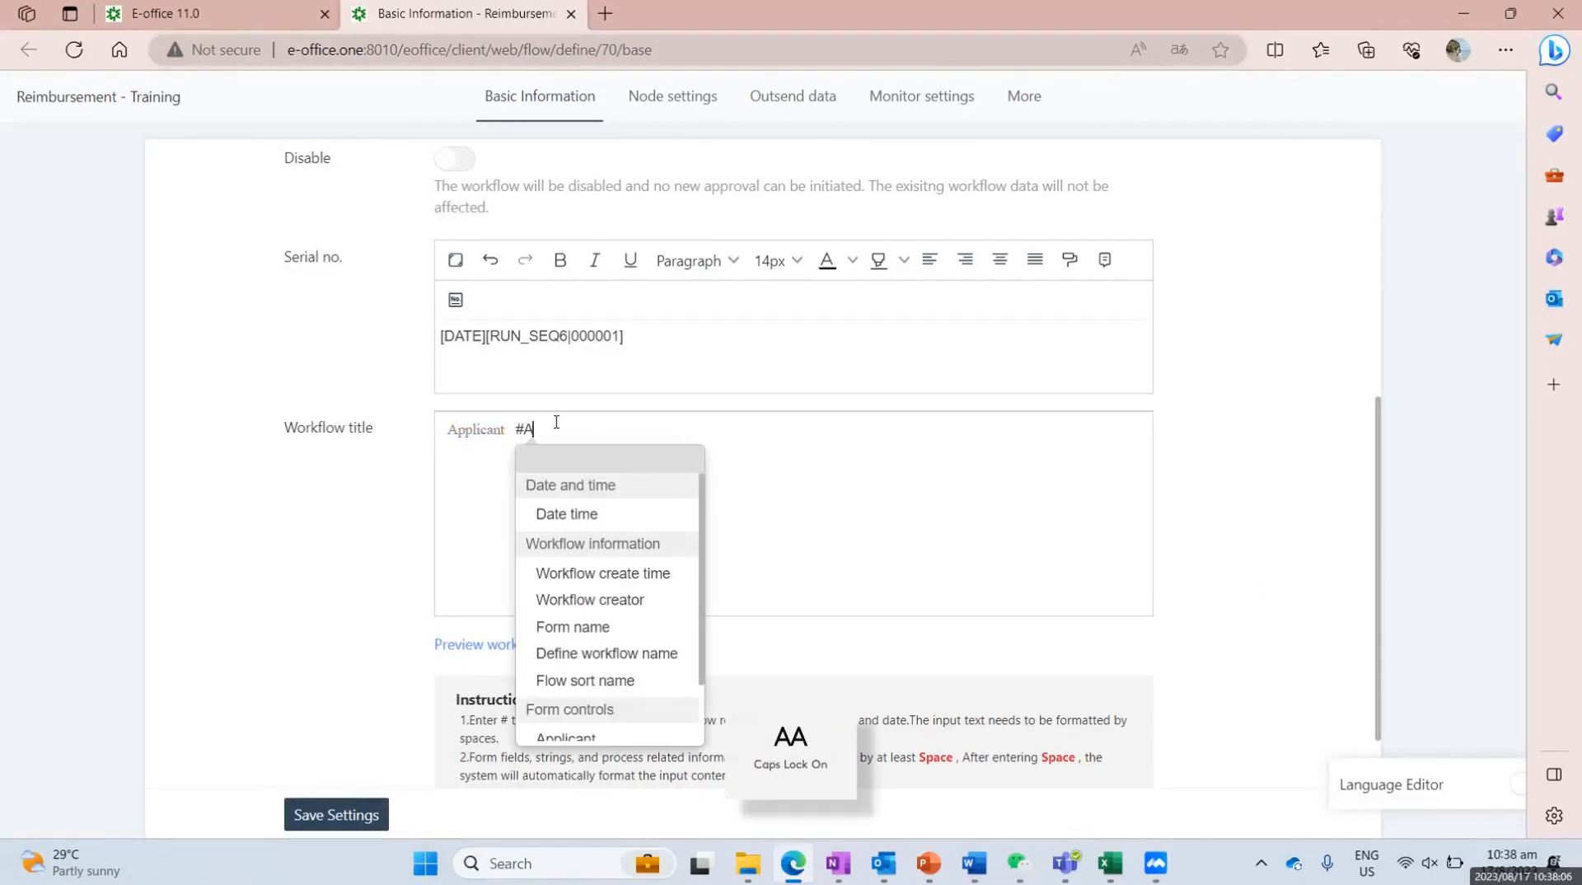
key(Caps_Lock)
text(m)
key(BackSpace)
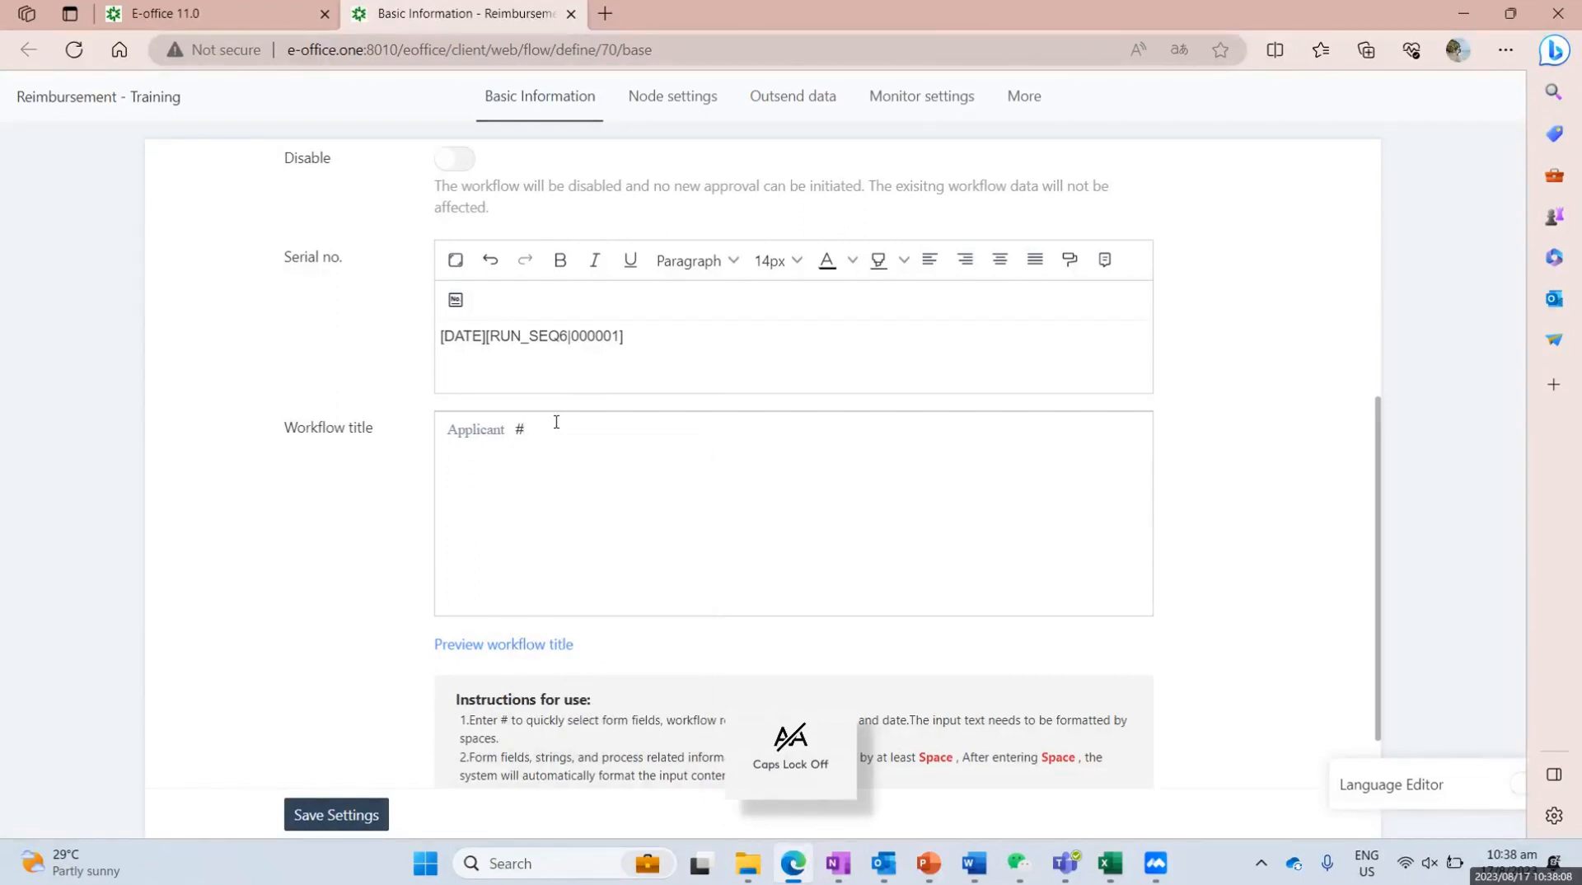
key(Caps_Lock)
text(Reimbursement )
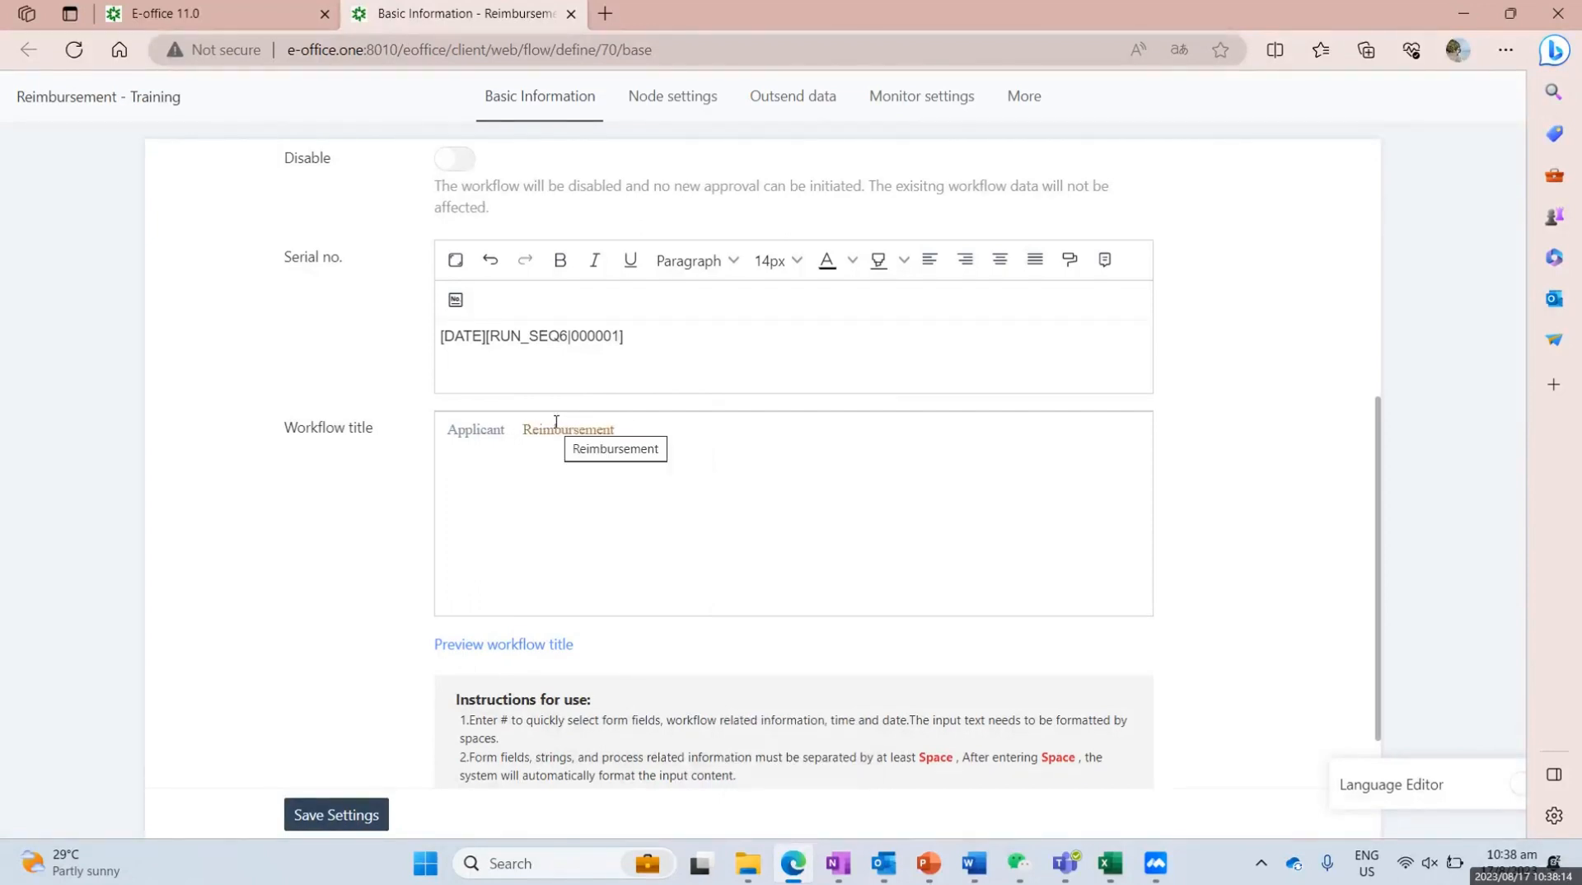
Step: Append the Date form control to the end of the workflow title
text(#D)
key(Caps_Lock)
text(ate)
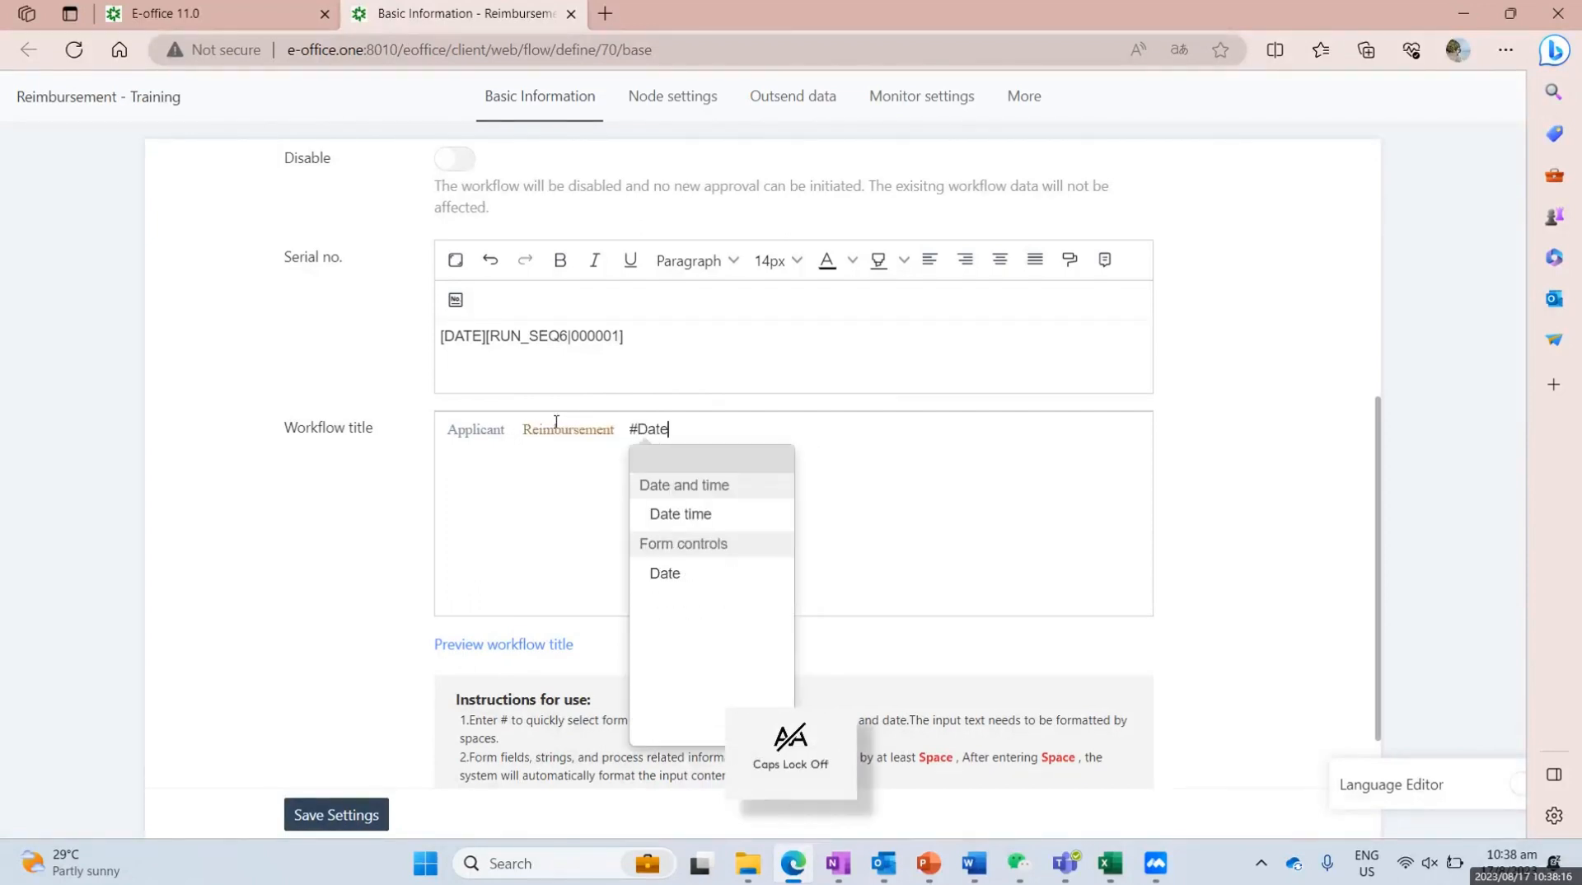
click(777, 582)
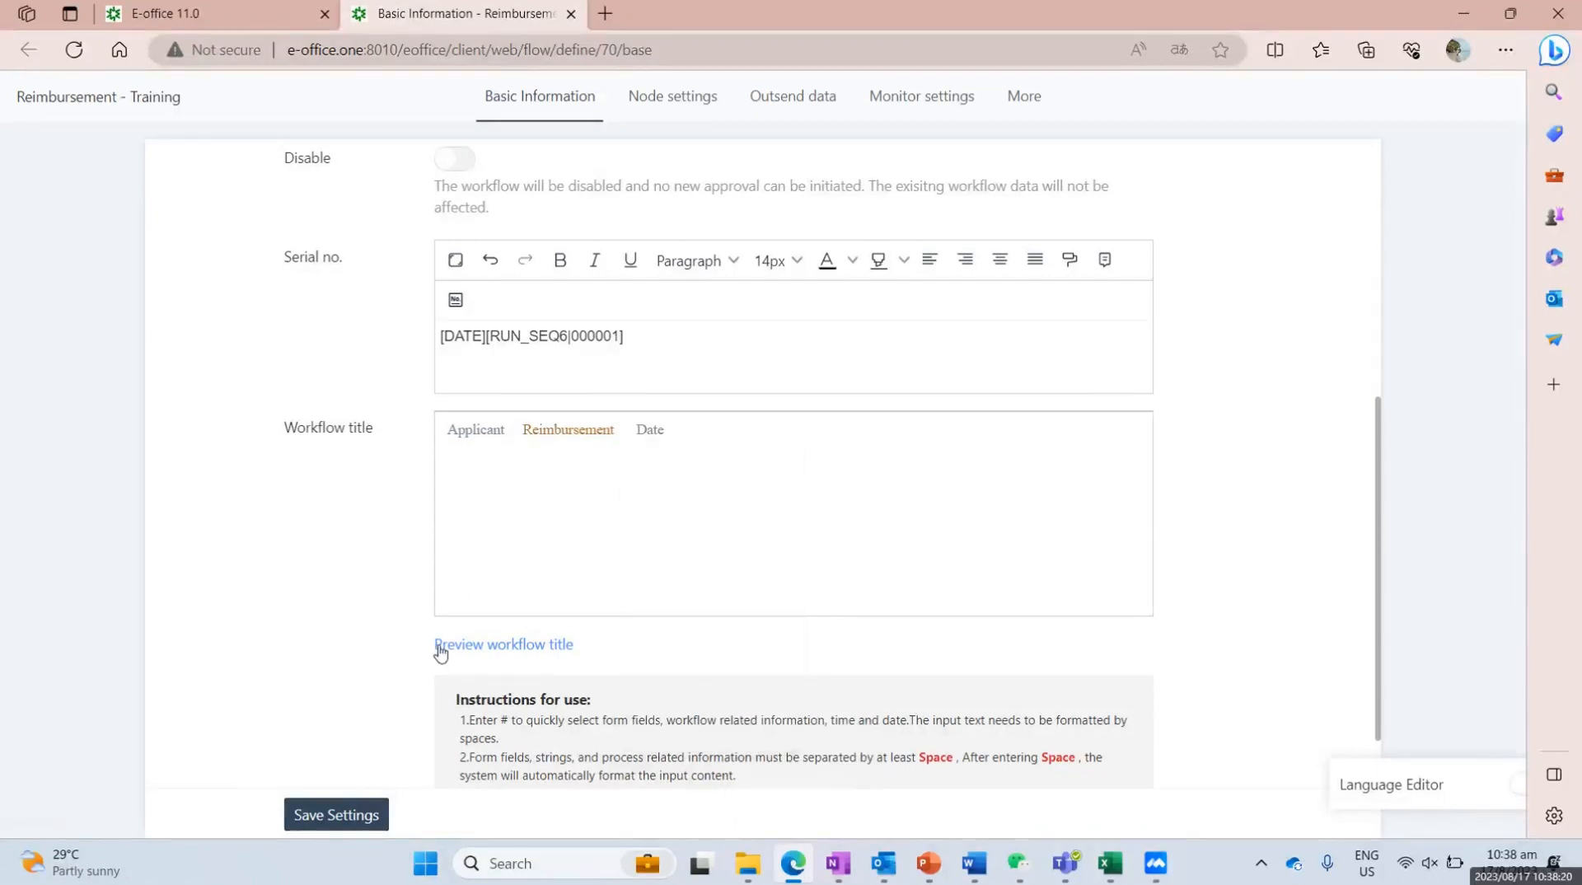
Step: Preview the workflow title, close the preview and save the basic information settings
click(476, 656)
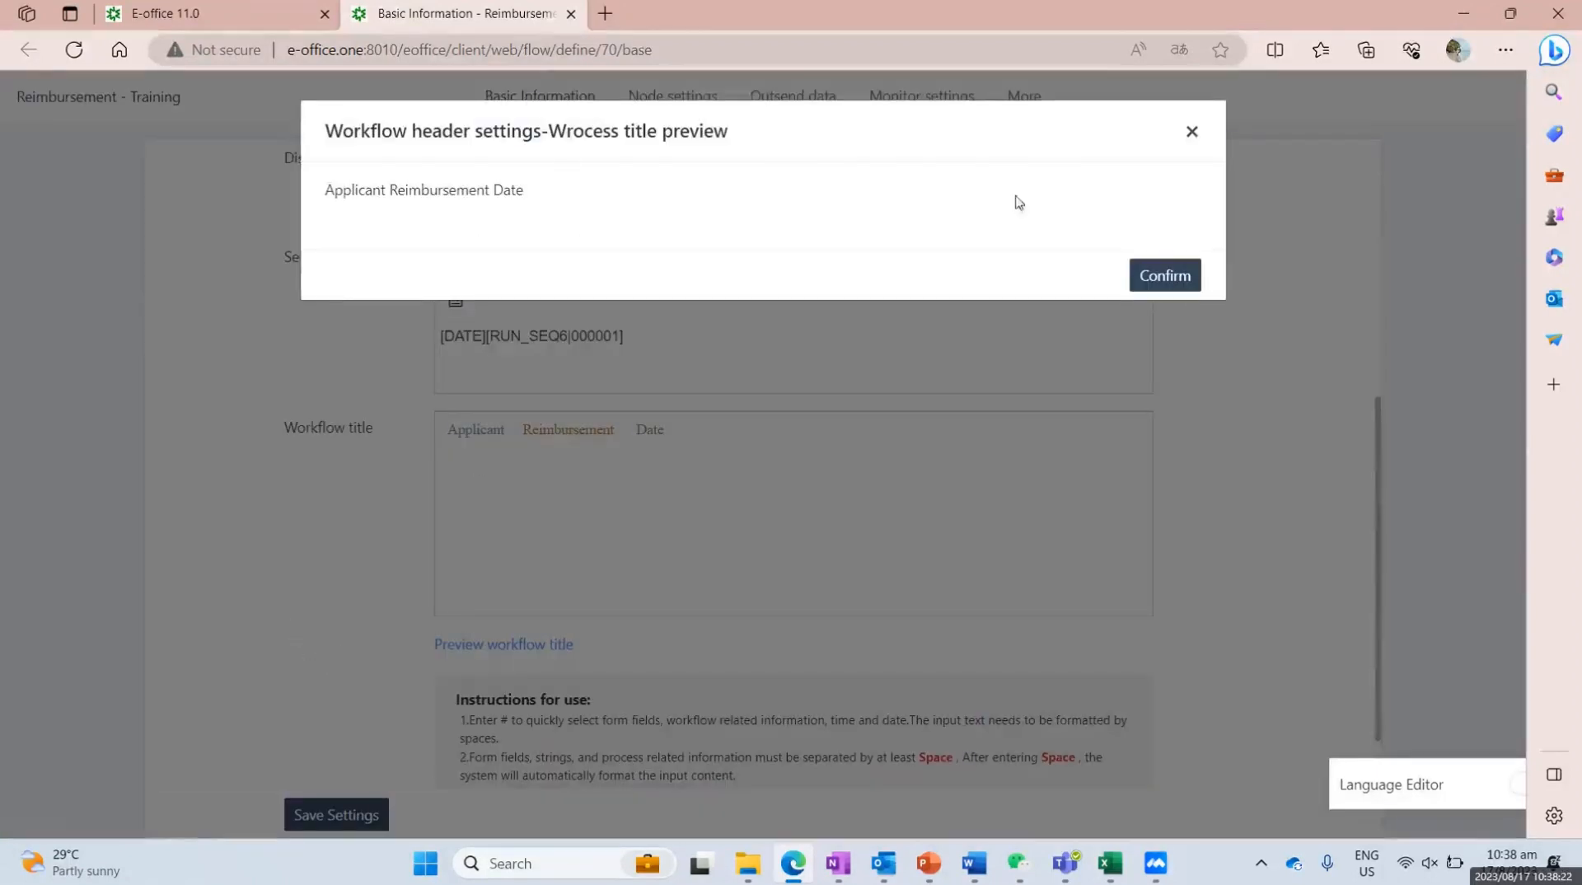
click(1165, 275)
click(363, 807)
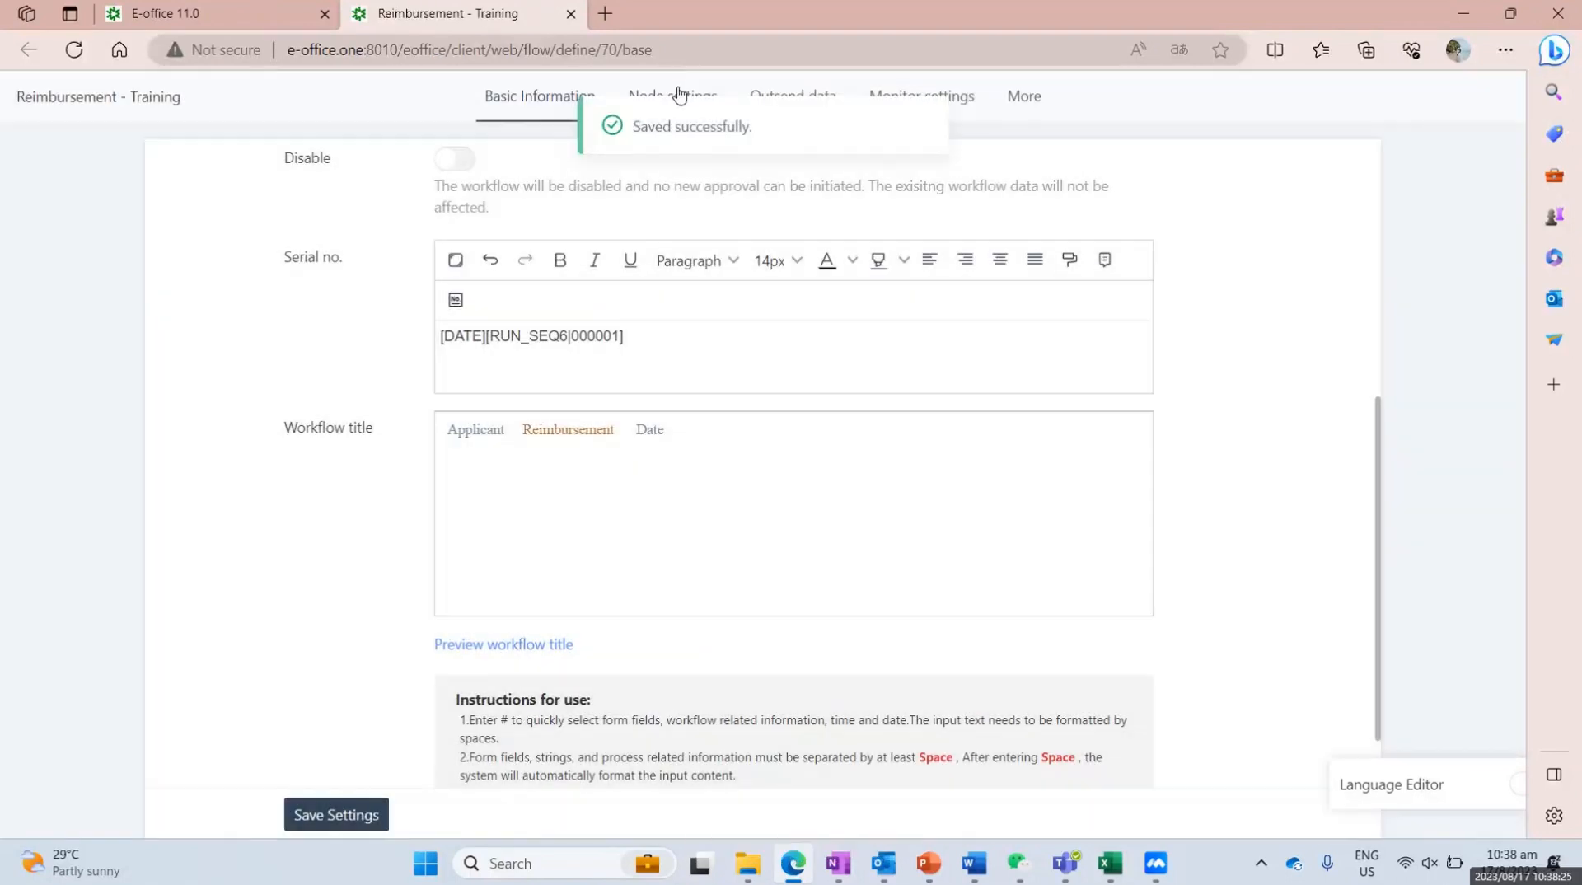
Step: Open the workflow's node settings in flowchart mode, with free space beside the start node
click(673, 95)
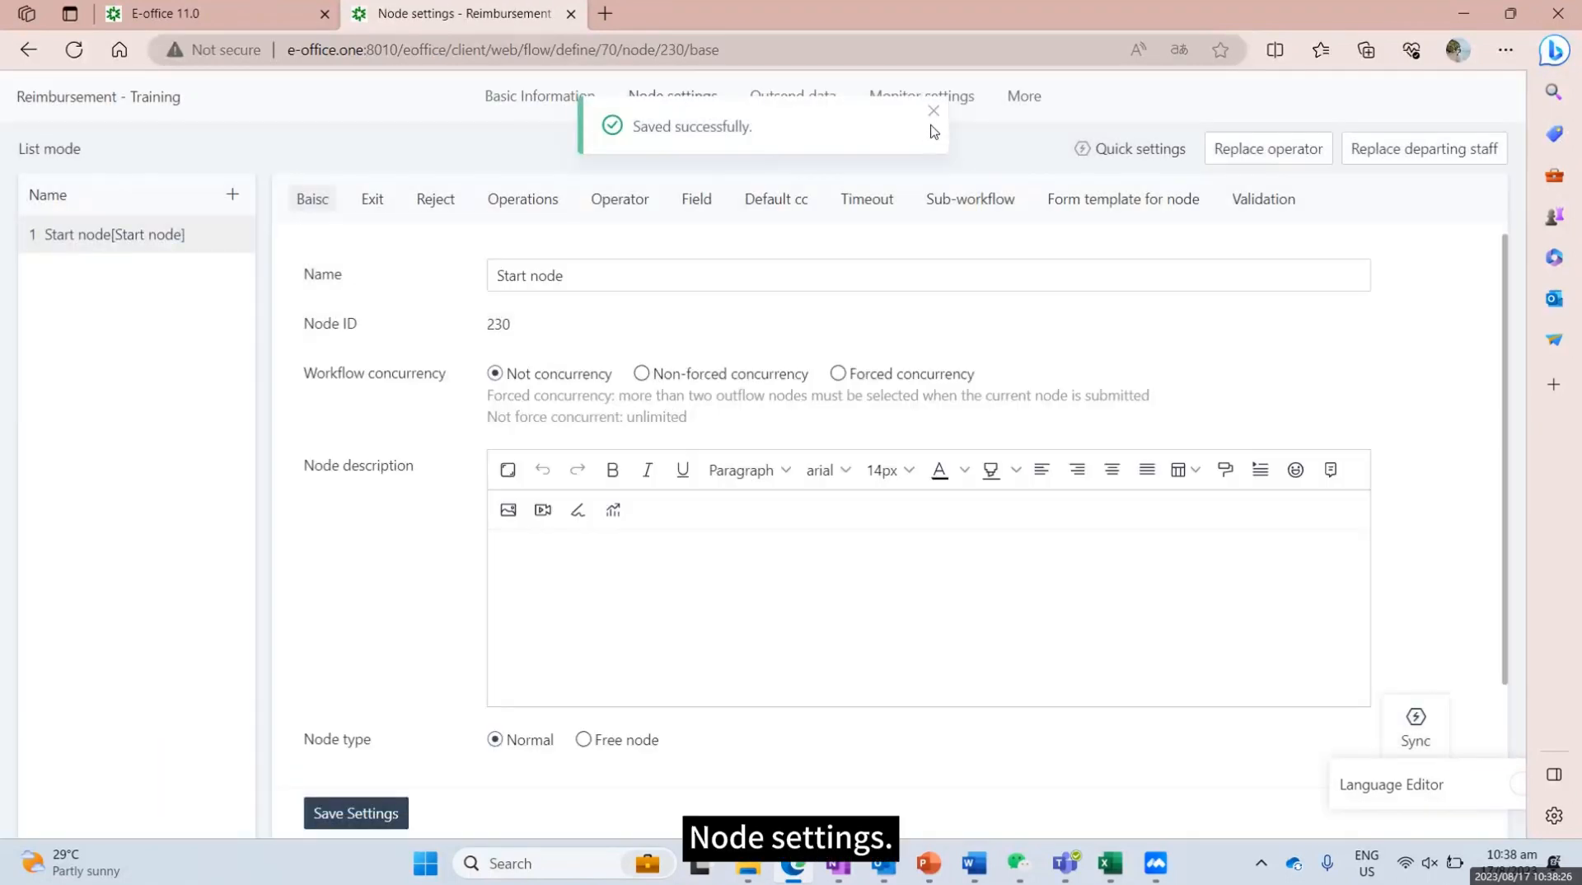
click(804, 147)
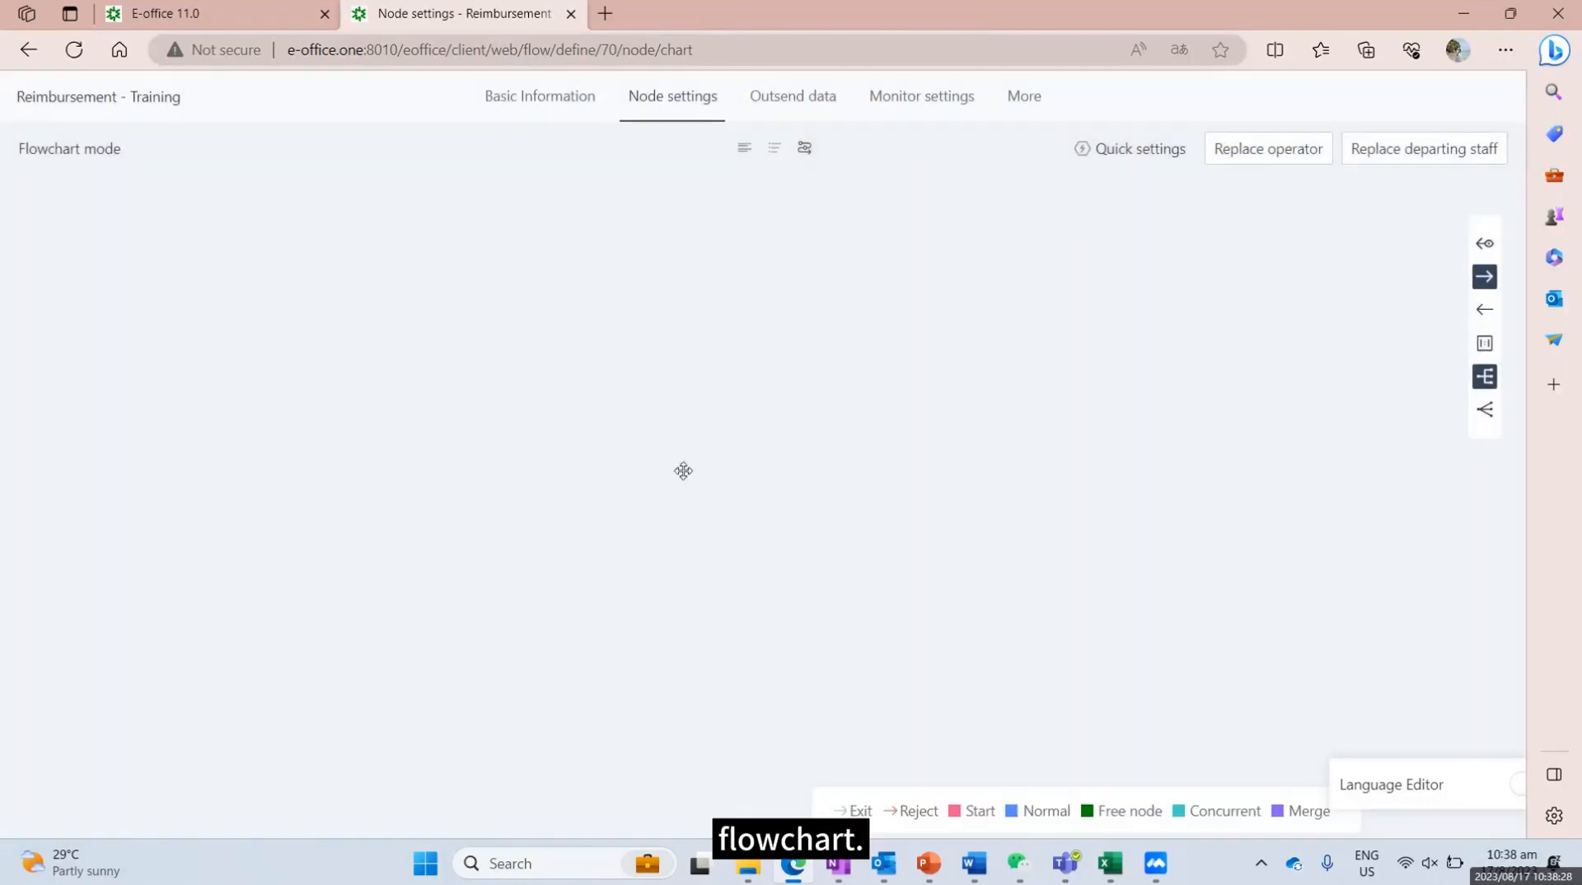
drag(770, 519, 318, 546)
scroll(796, 455, down, 1)
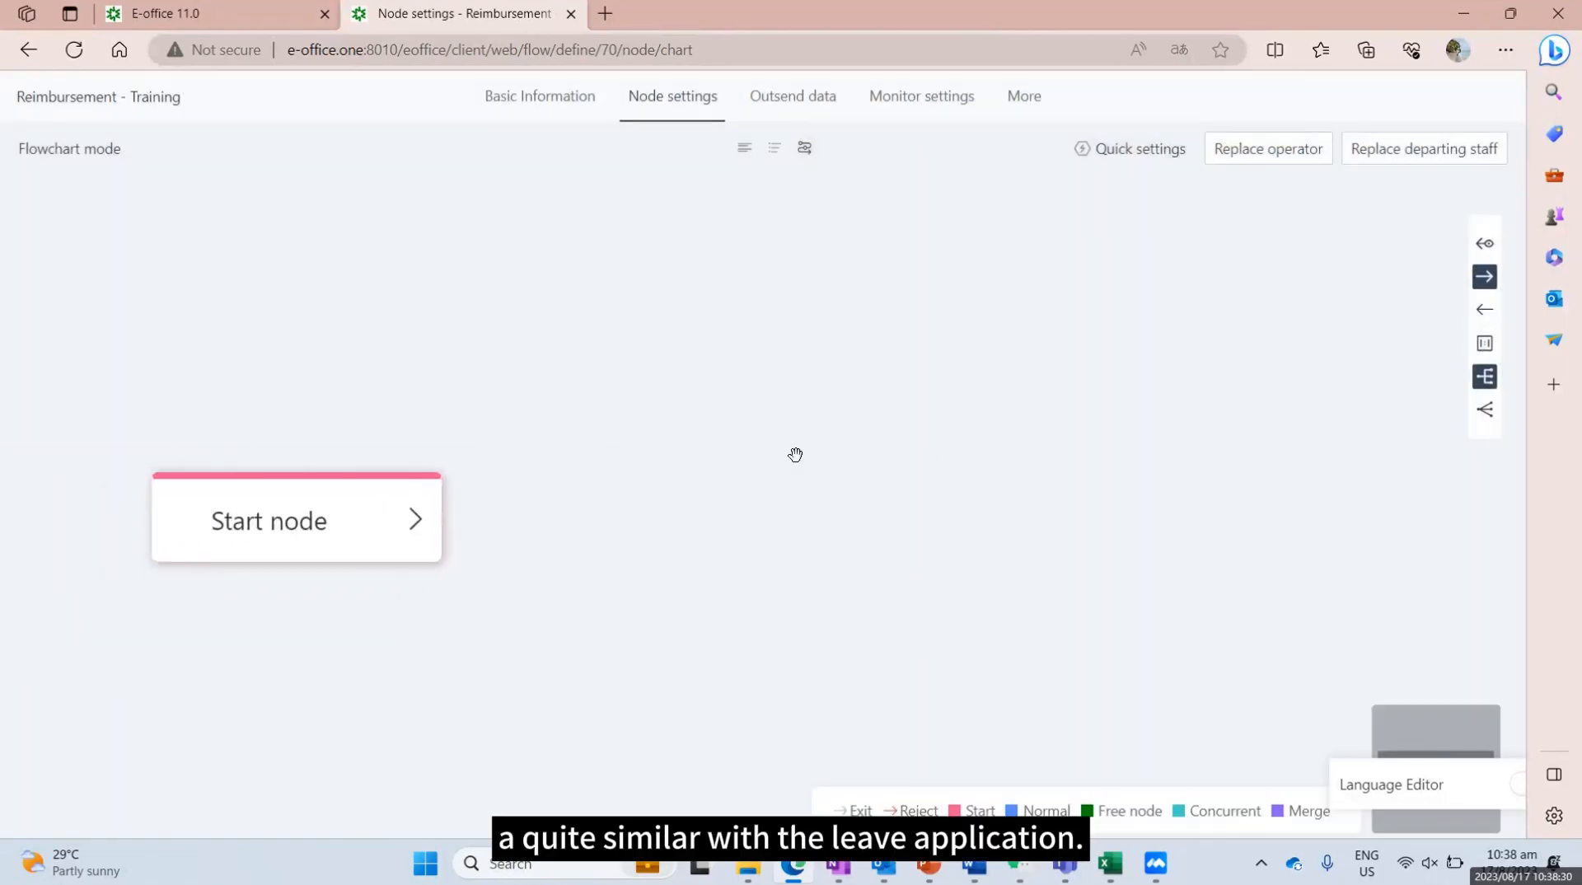
scroll(795, 454, down, 1)
scroll(766, 468, down, 2)
drag(438, 509, 287, 508)
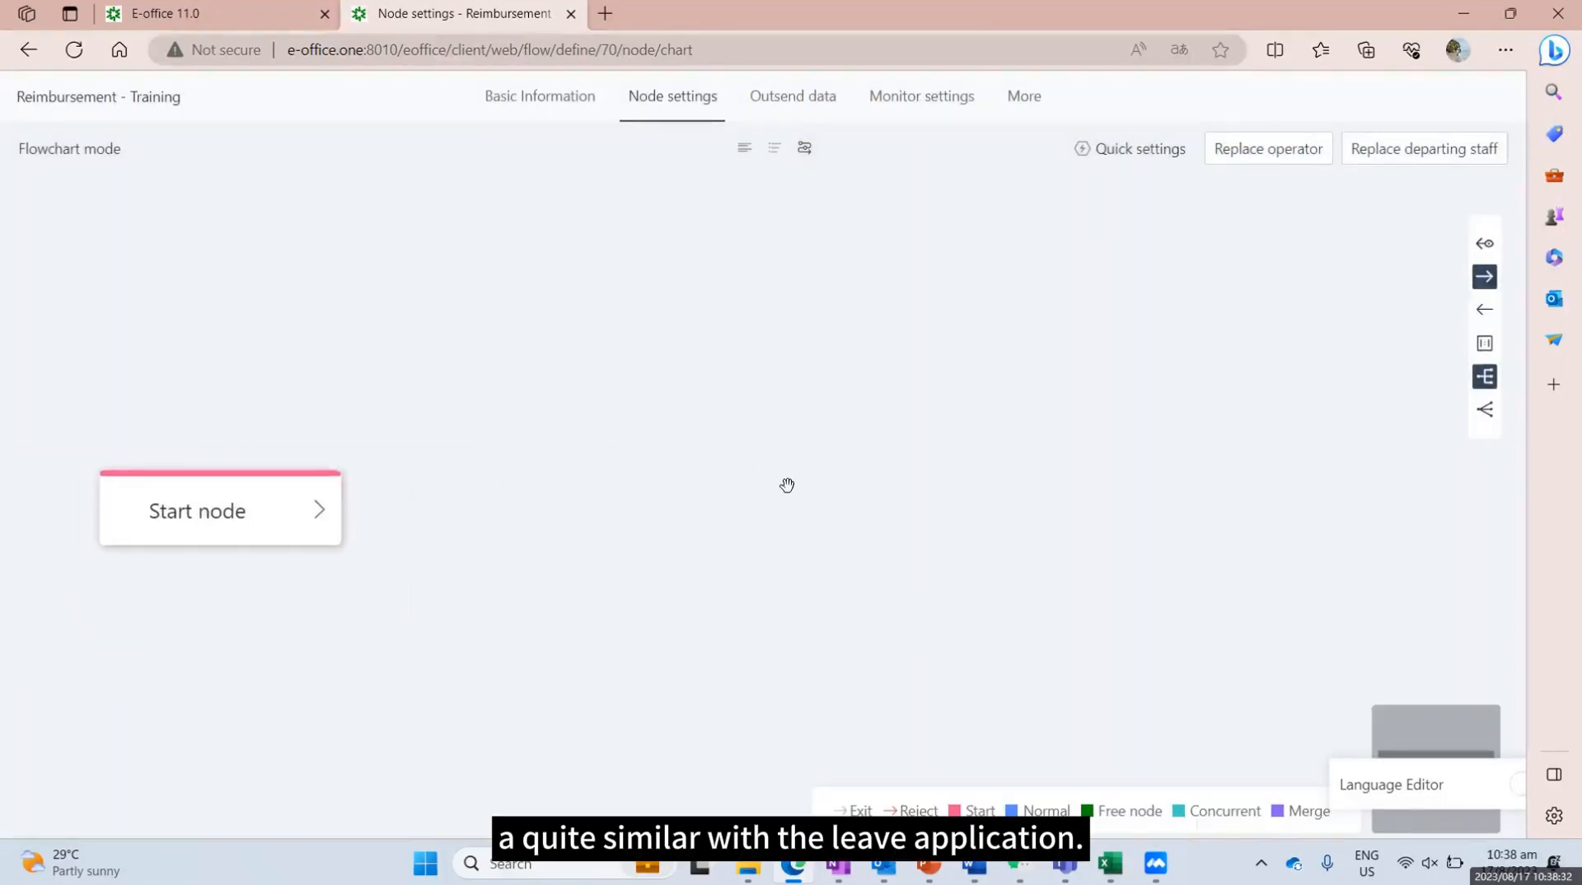
Step: Create a new flowchart node named "Department Manager"
double_click(788, 485)
double_click(789, 531)
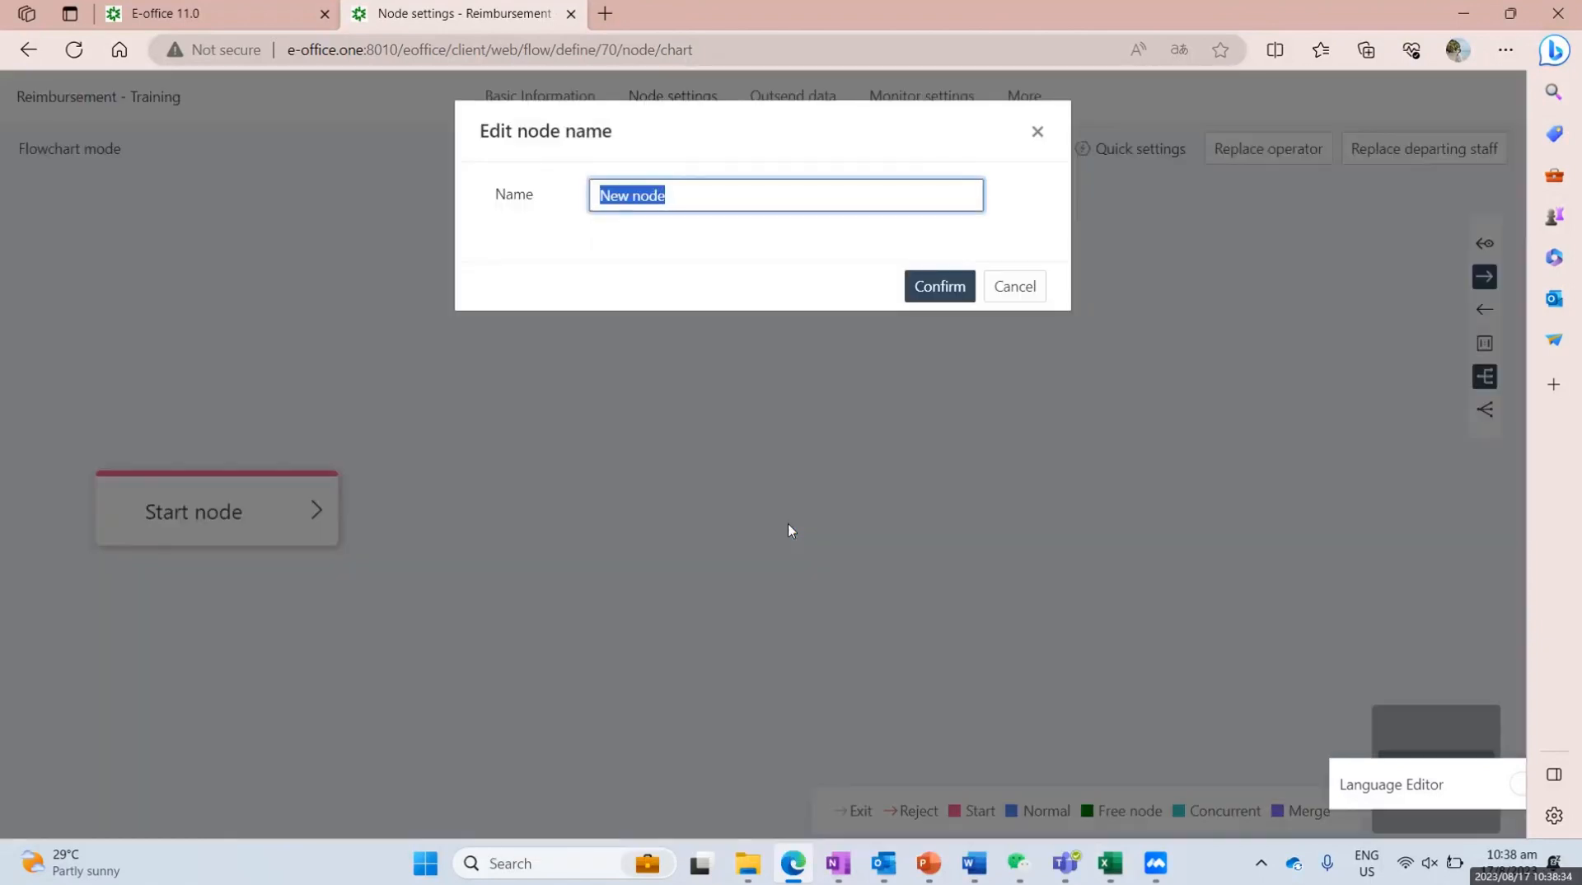
key(Caps_Lock)
text(D)
key(Caps_Lock)
text(ep)
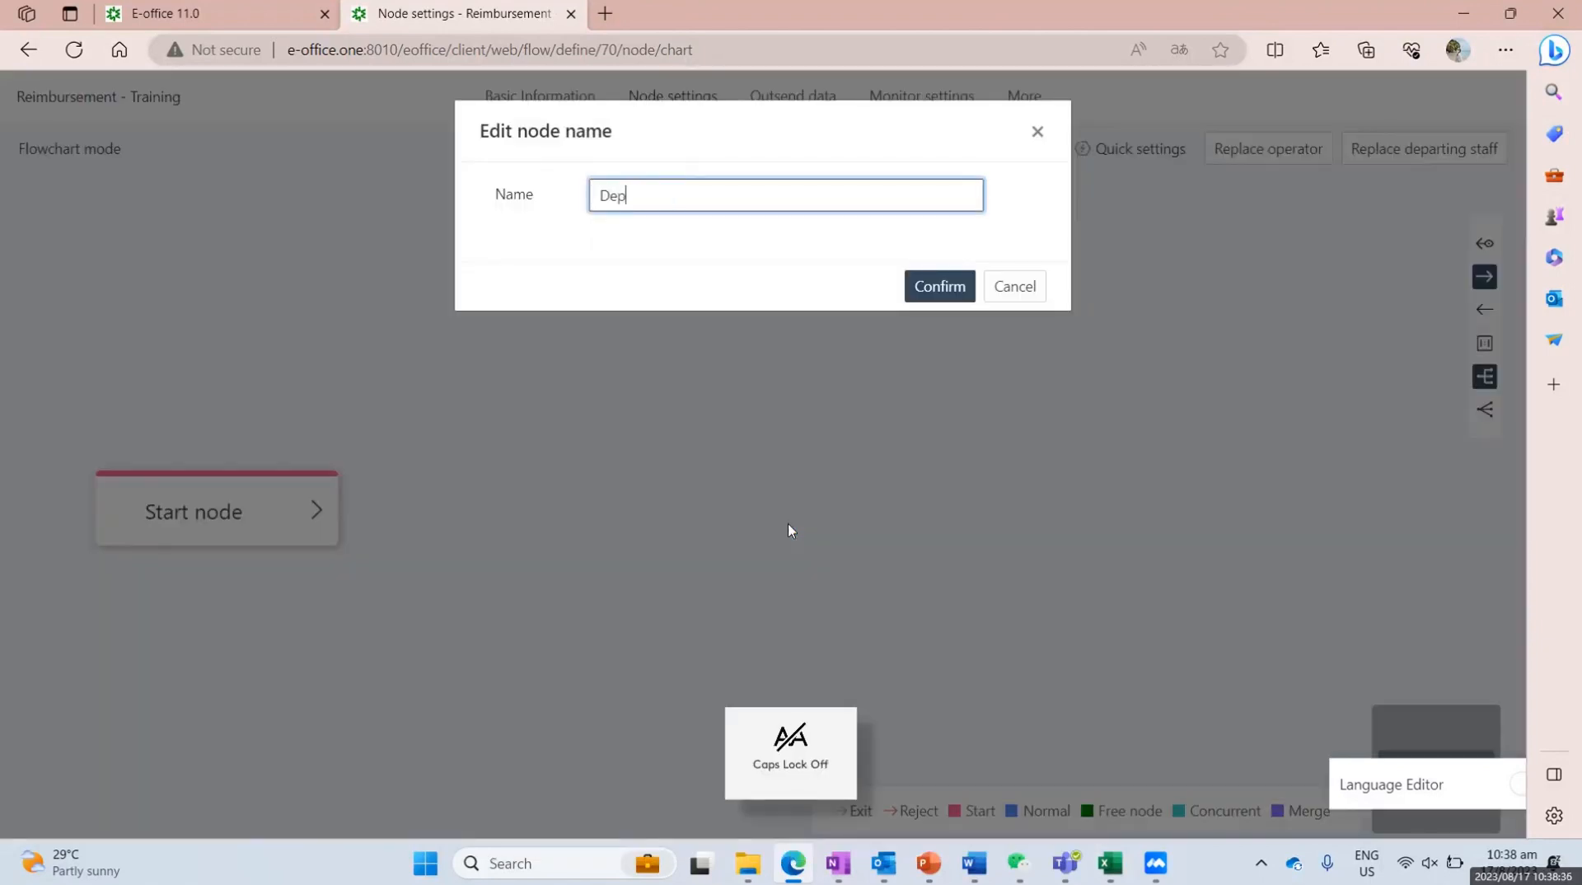
text(artment Manager)
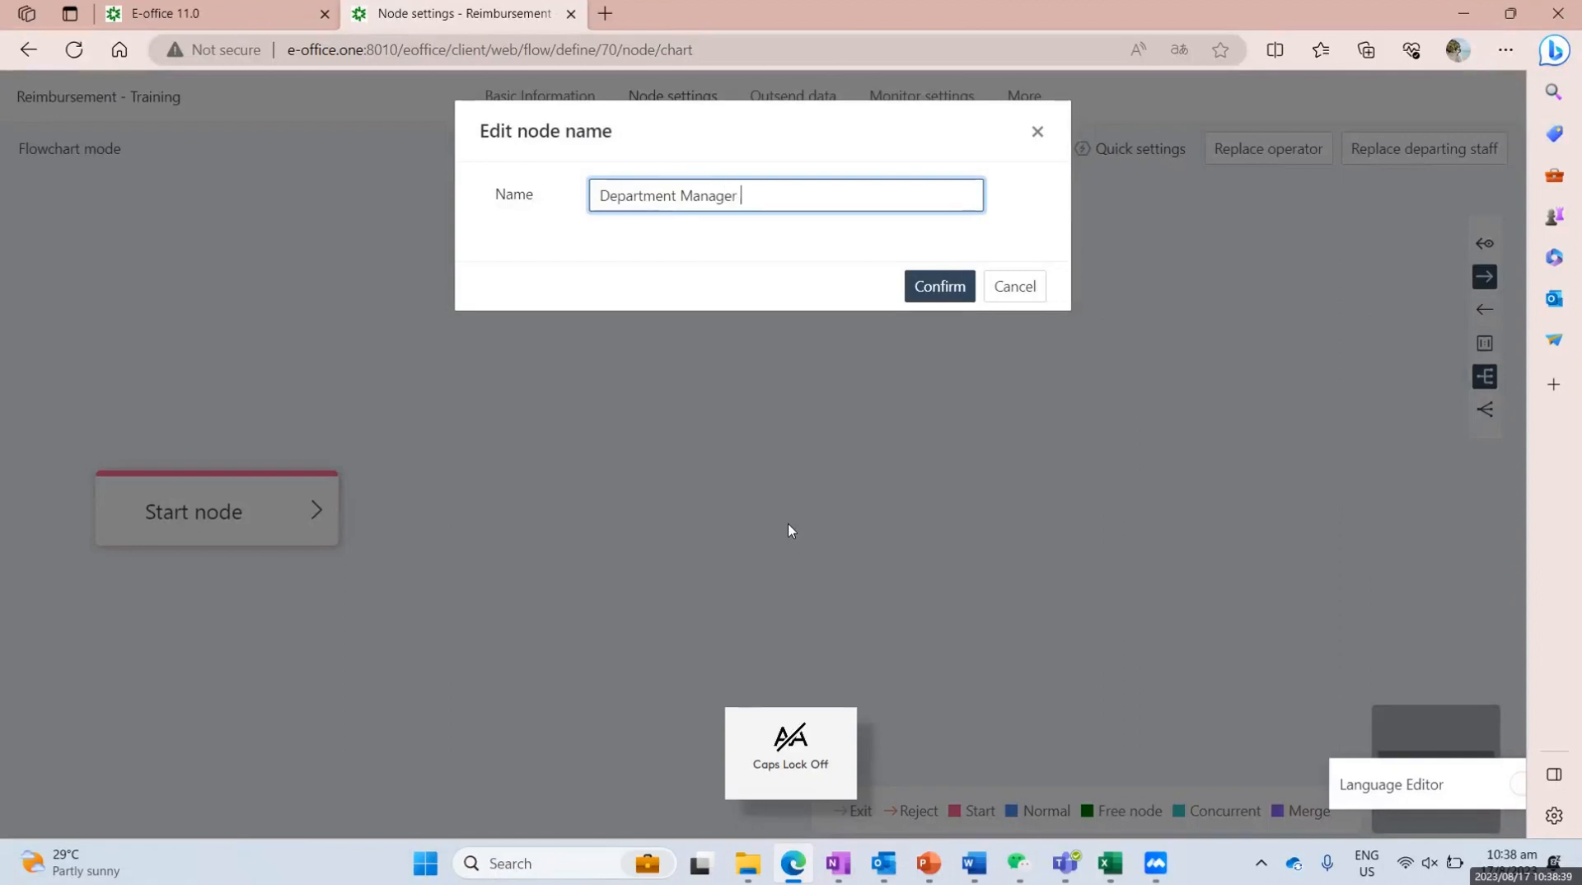
click(941, 287)
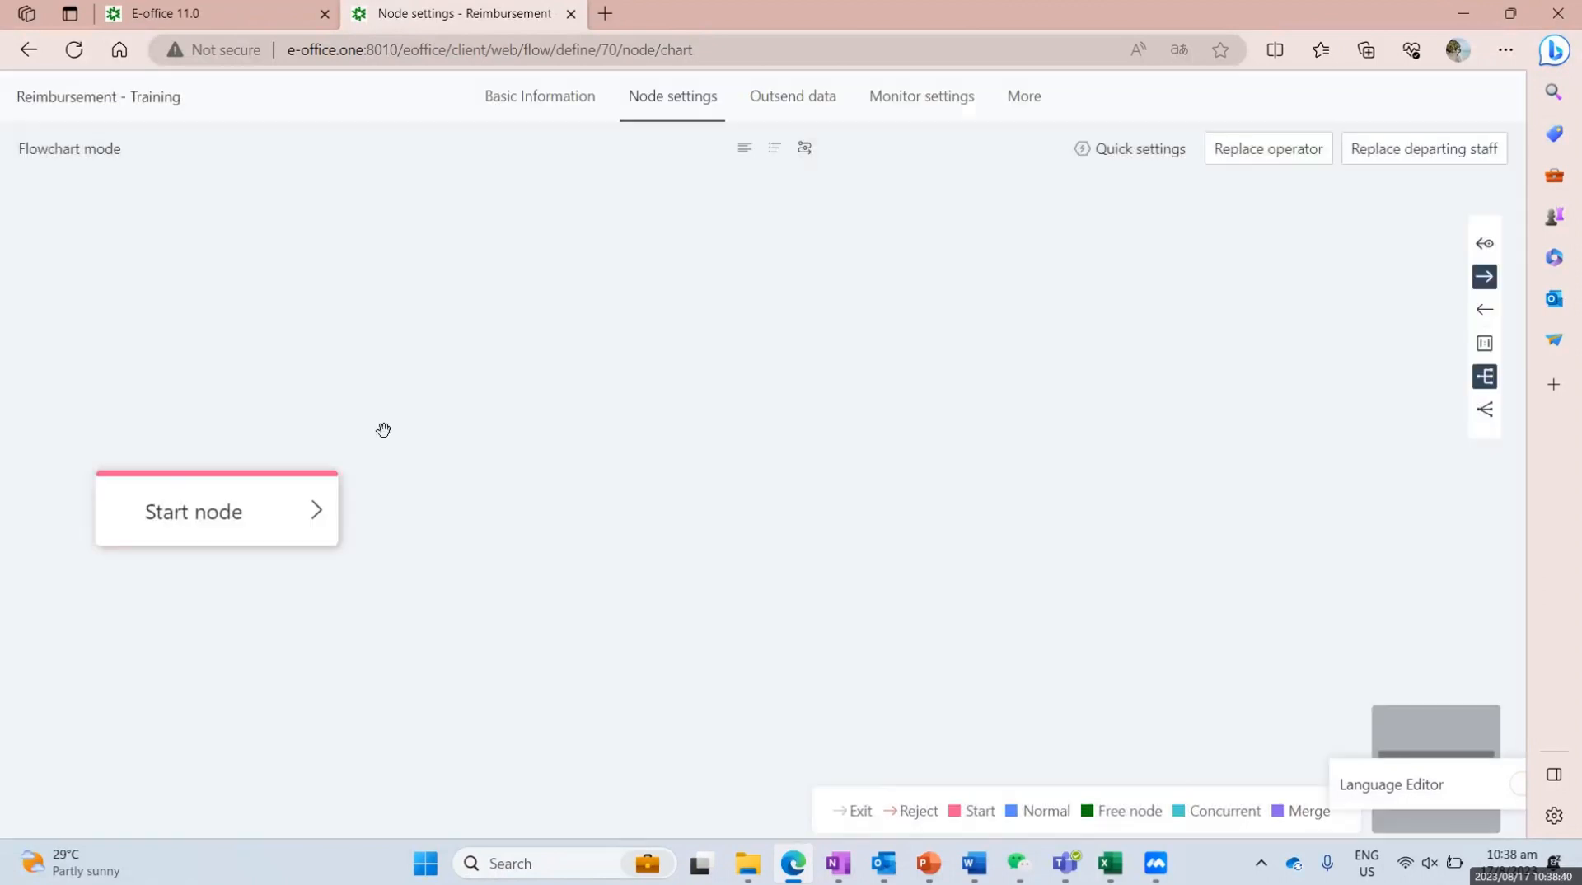
Step: Create a new flowchart node named "Finance Manager"
double_click(575, 626)
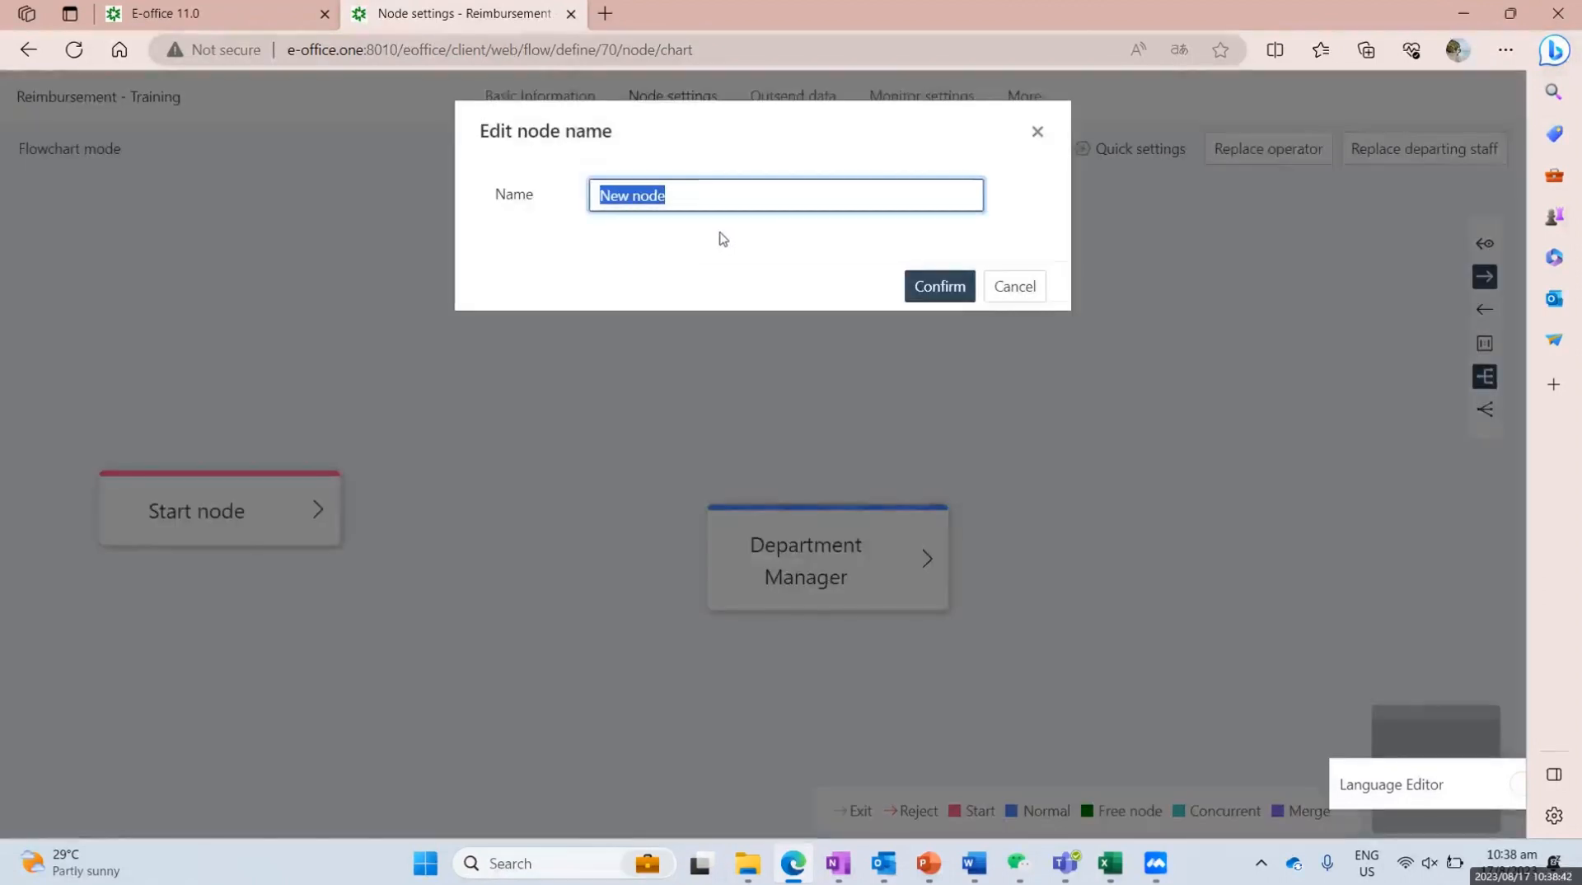
key(Caps_Lock)
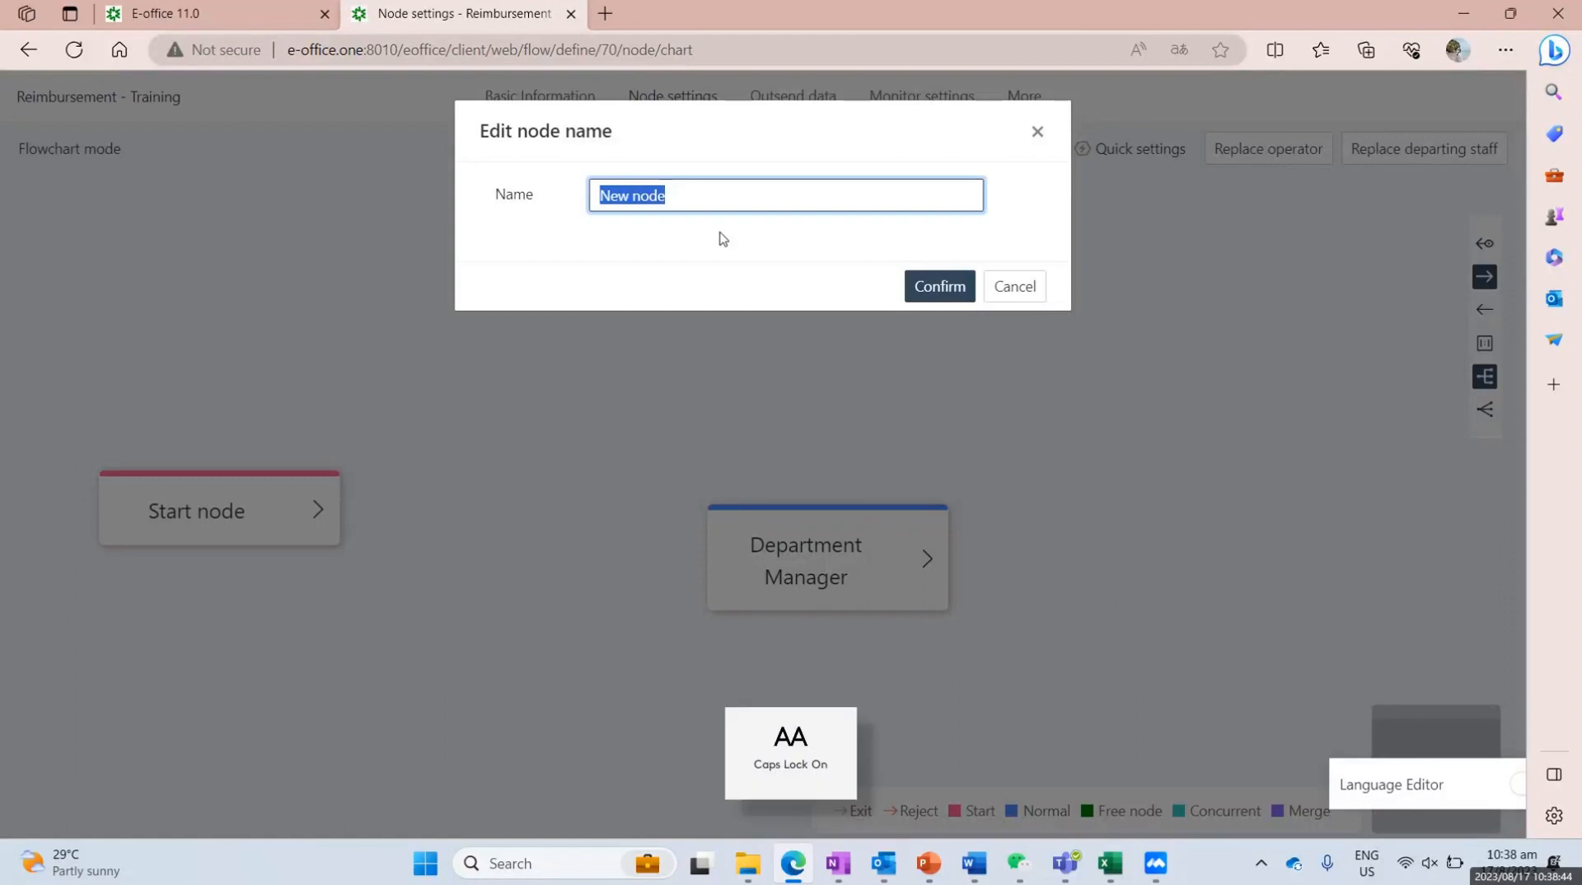
text(F)
key(Caps_Lock)
key(BackSpace)
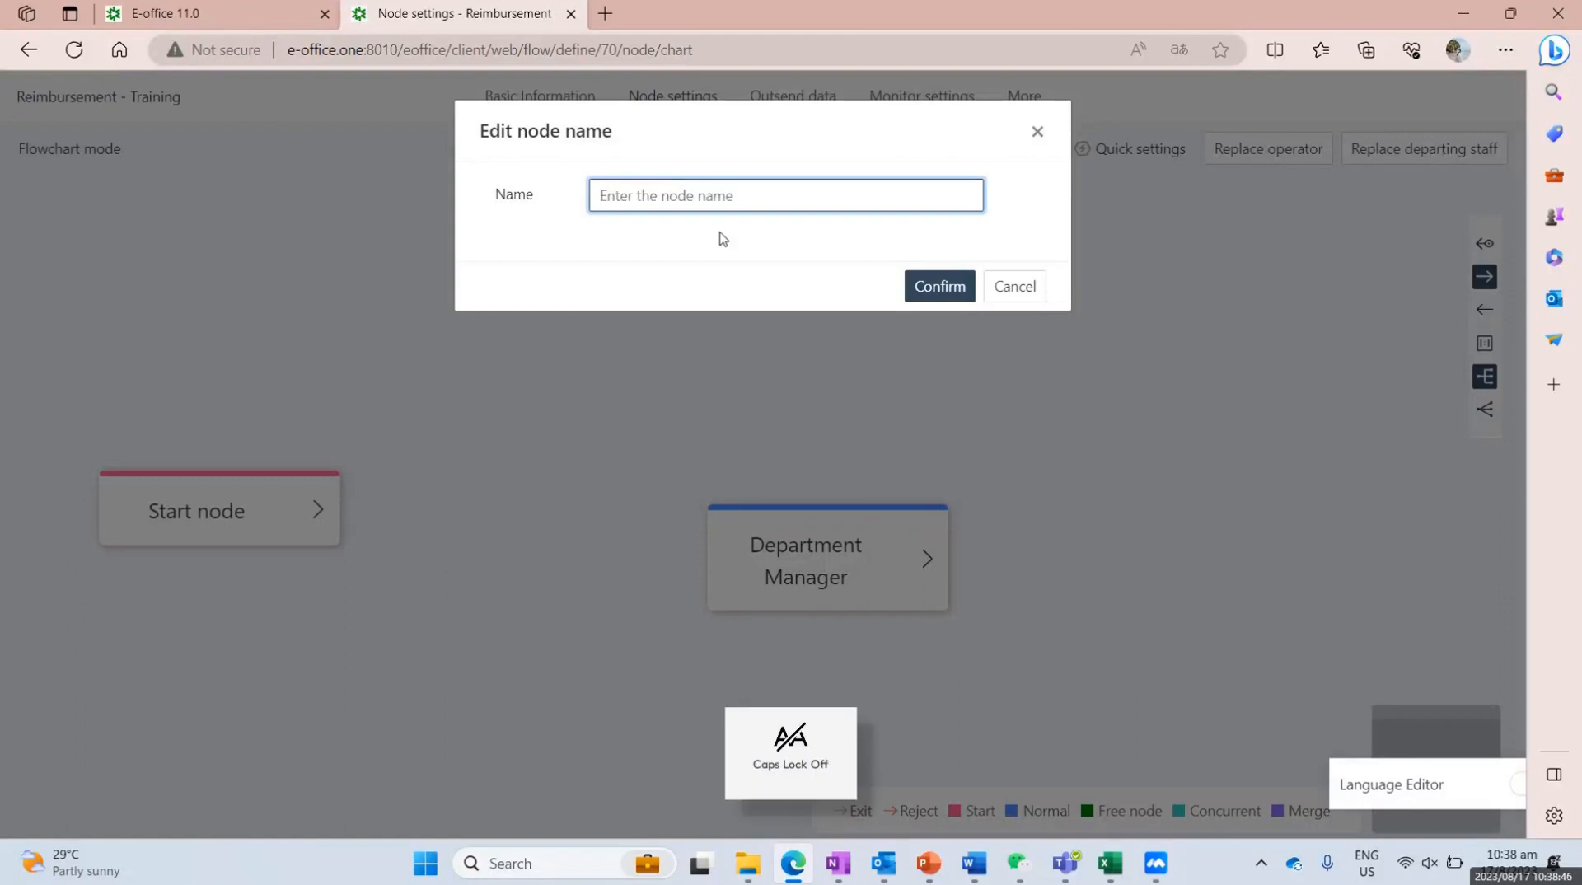
text(Finance)
key(BackSpace)
key(BackSpace)
key(BackSpace)
key(BackSpace)
key(BackSpace)
key(BackSpace)
key(BackSpace)
text(Fi)
click(937, 290)
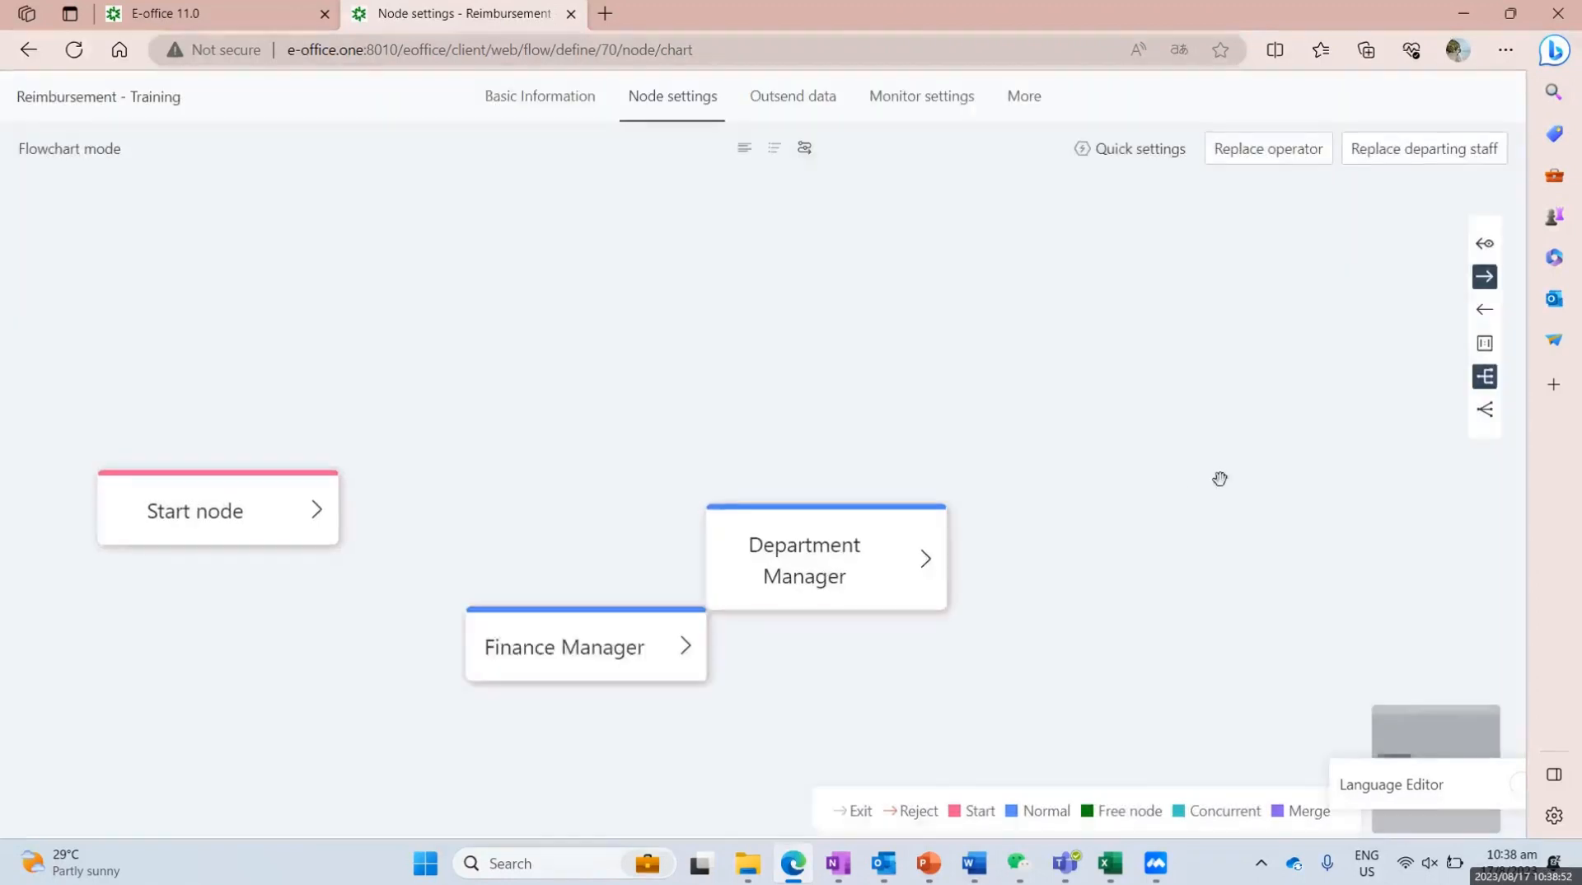
Step: Create a new flowchart node named "Director"
right_click(1221, 481)
click(1206, 507)
key(Caps_Lock)
text(D)
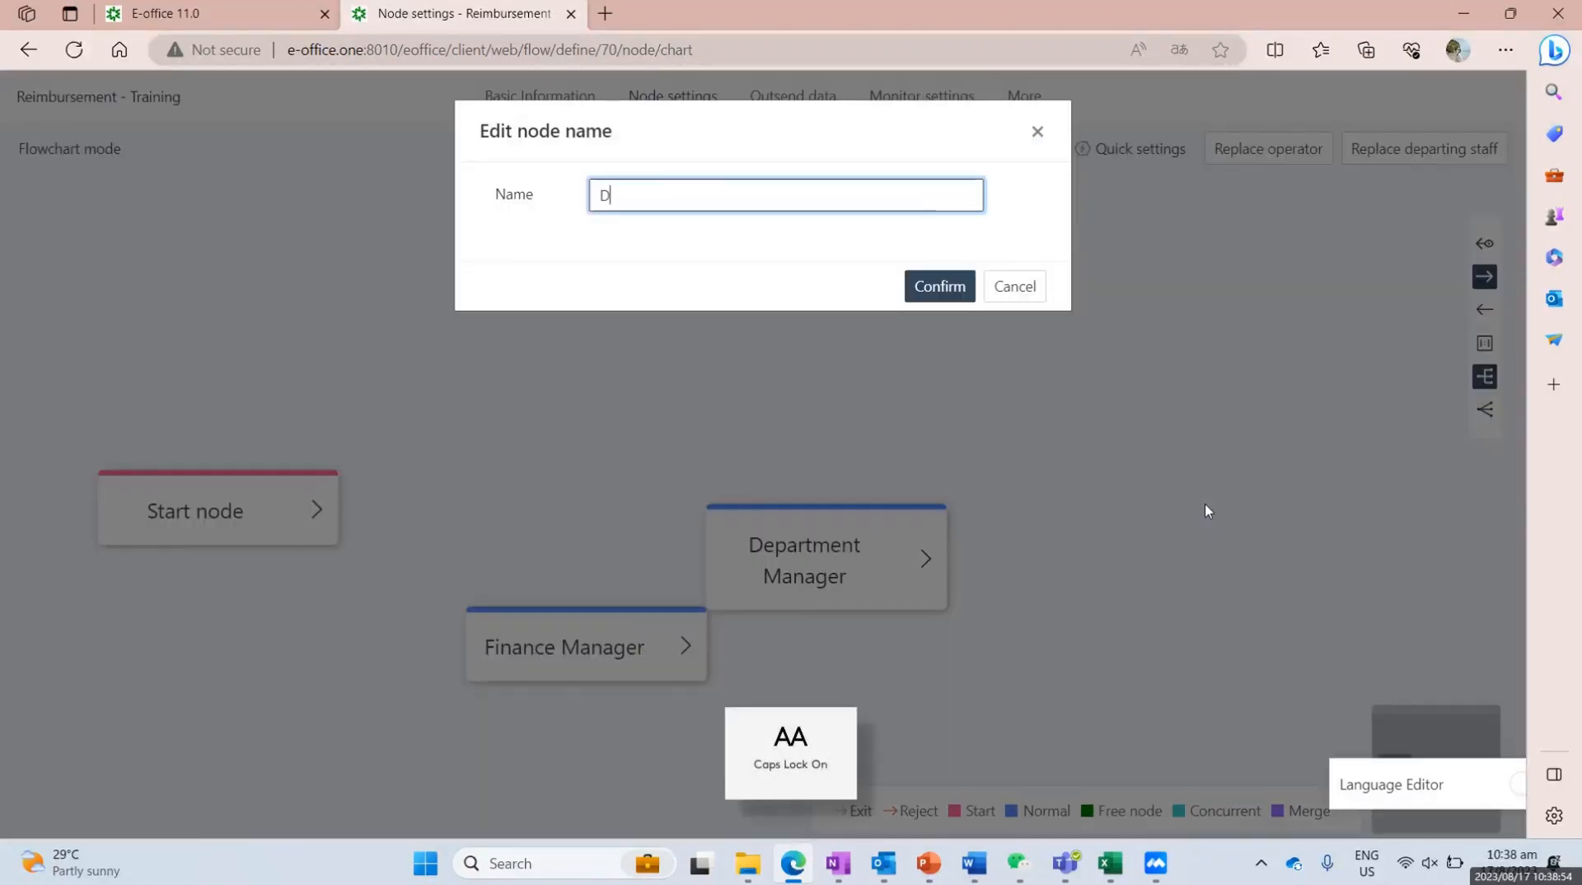
text(irector)
click(960, 297)
Step: Create a new flowchart node named "Accountant (Archive)"
right_click(1235, 423)
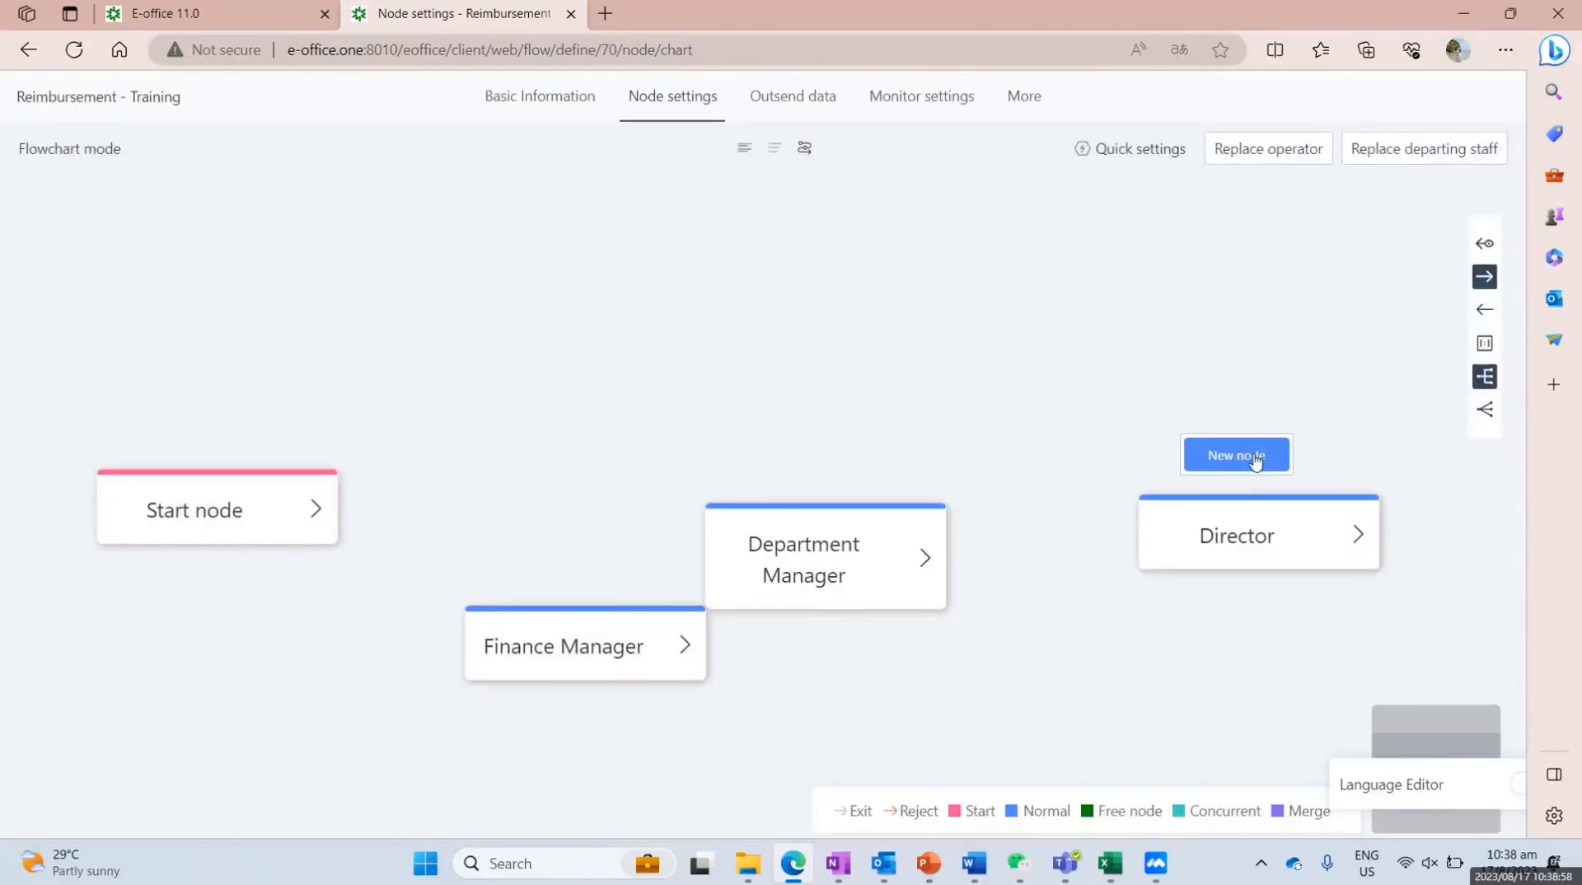
click(1257, 452)
key(Caps_Lock)
text(A)
key(Caps_Lock)
text(ccountant)
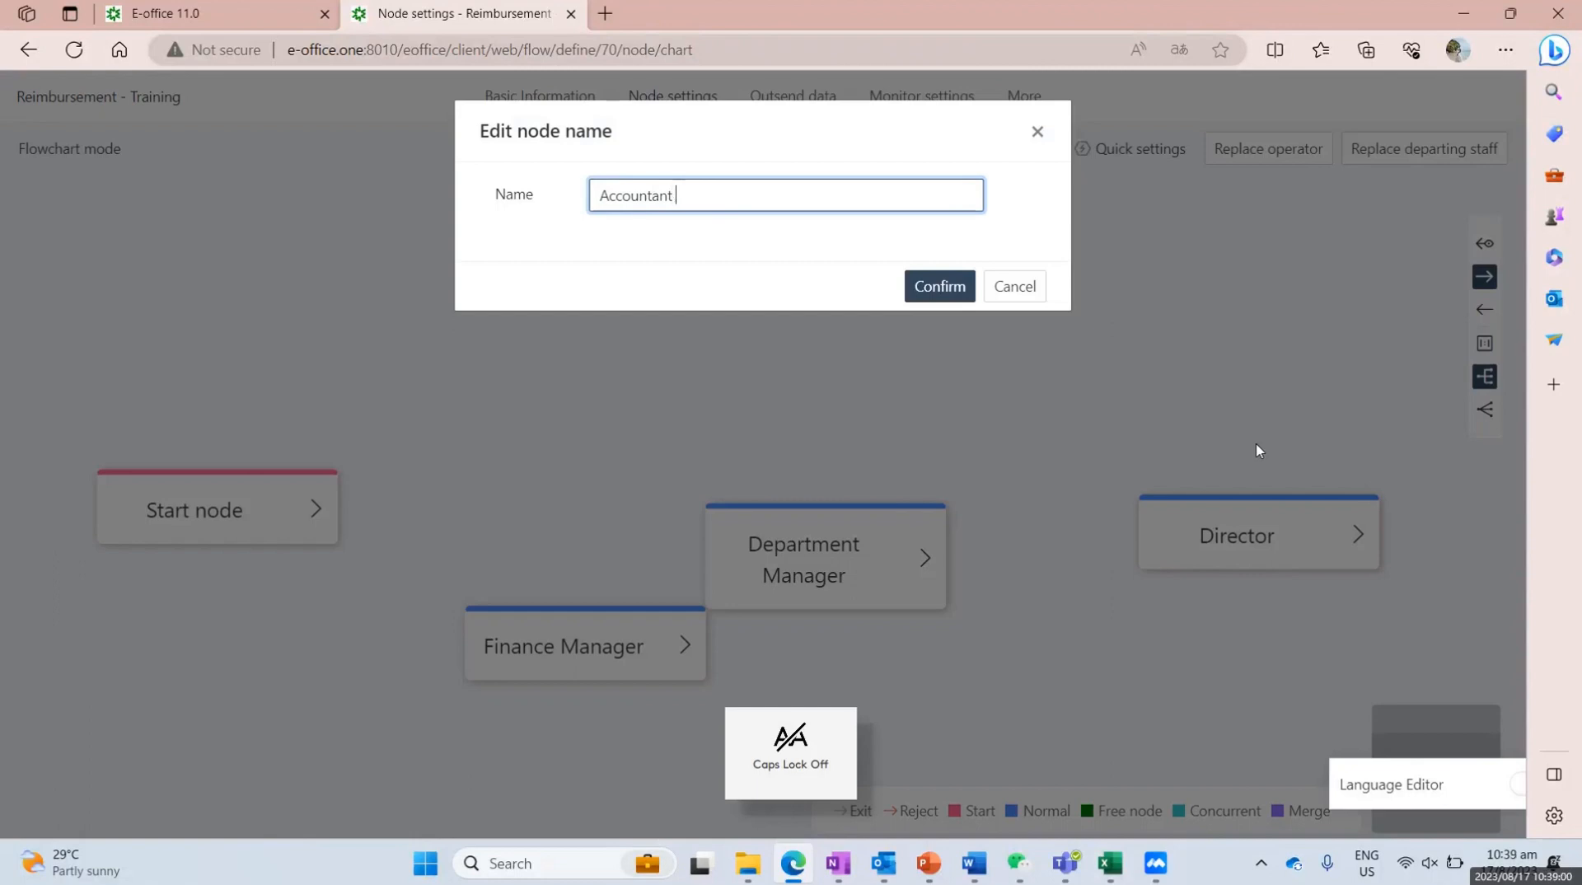
text( (Archive))
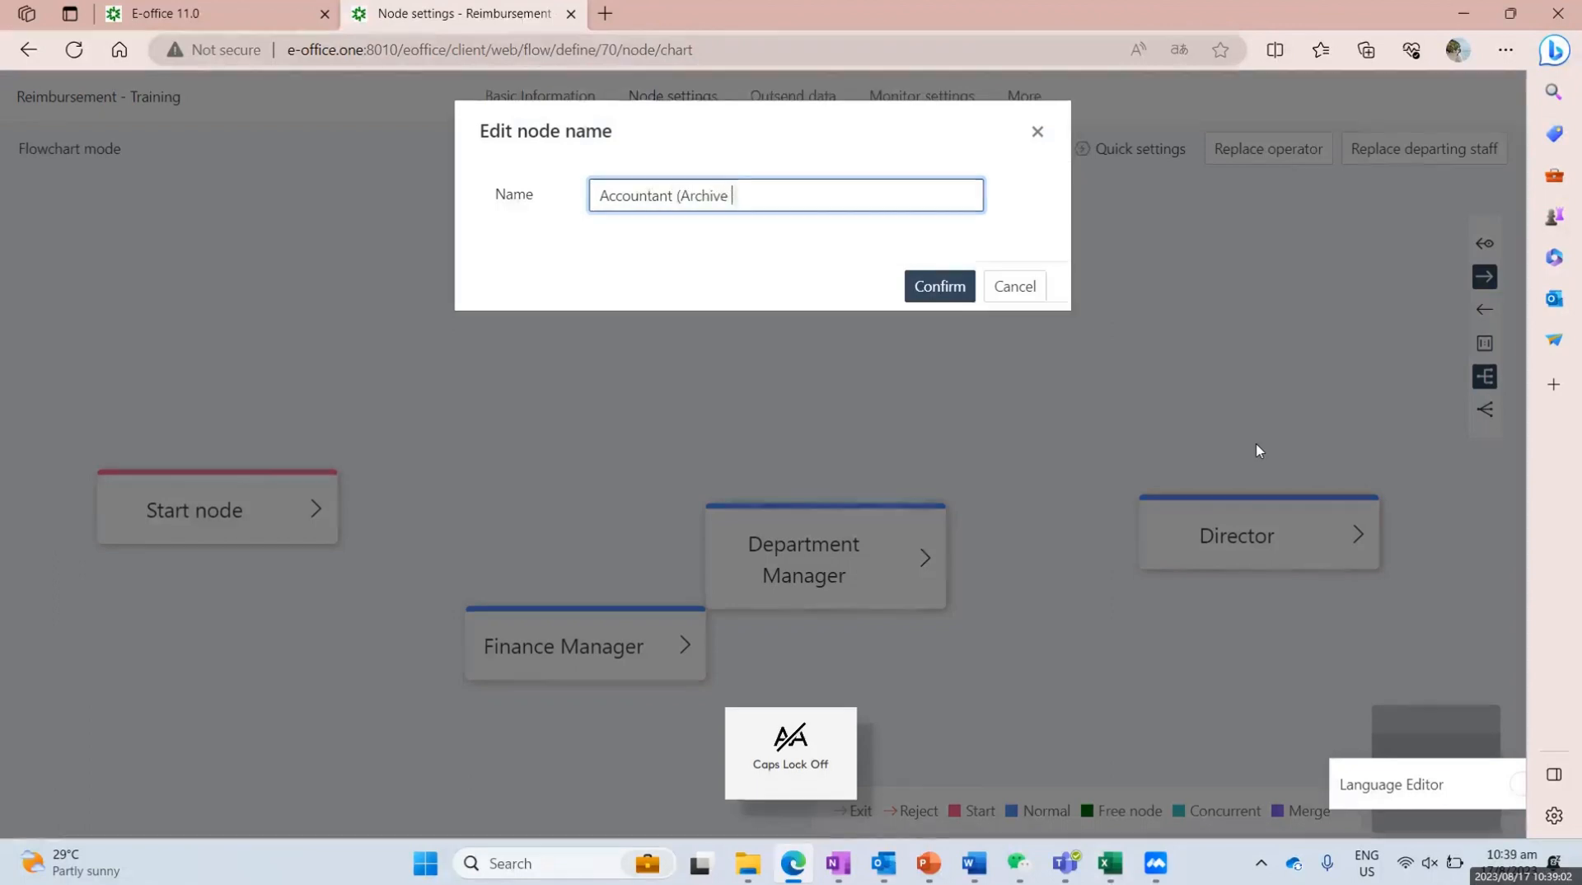
click(963, 285)
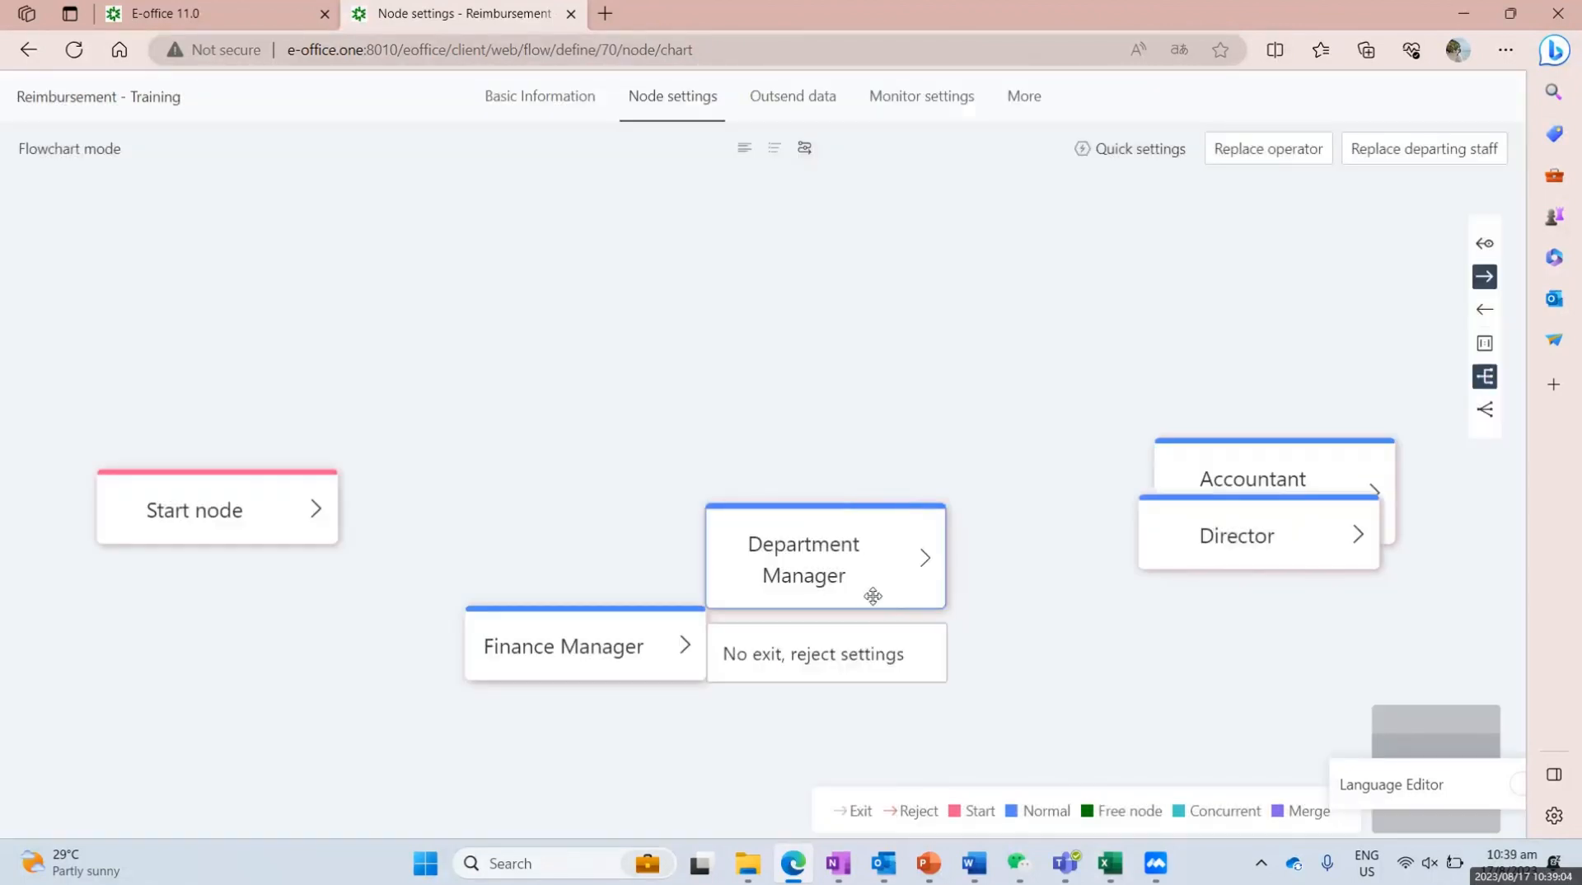
Step: Line up Department Manager and Finance Manager after the start node and connect the three nodes in that order
drag(602, 613, 1067, 216)
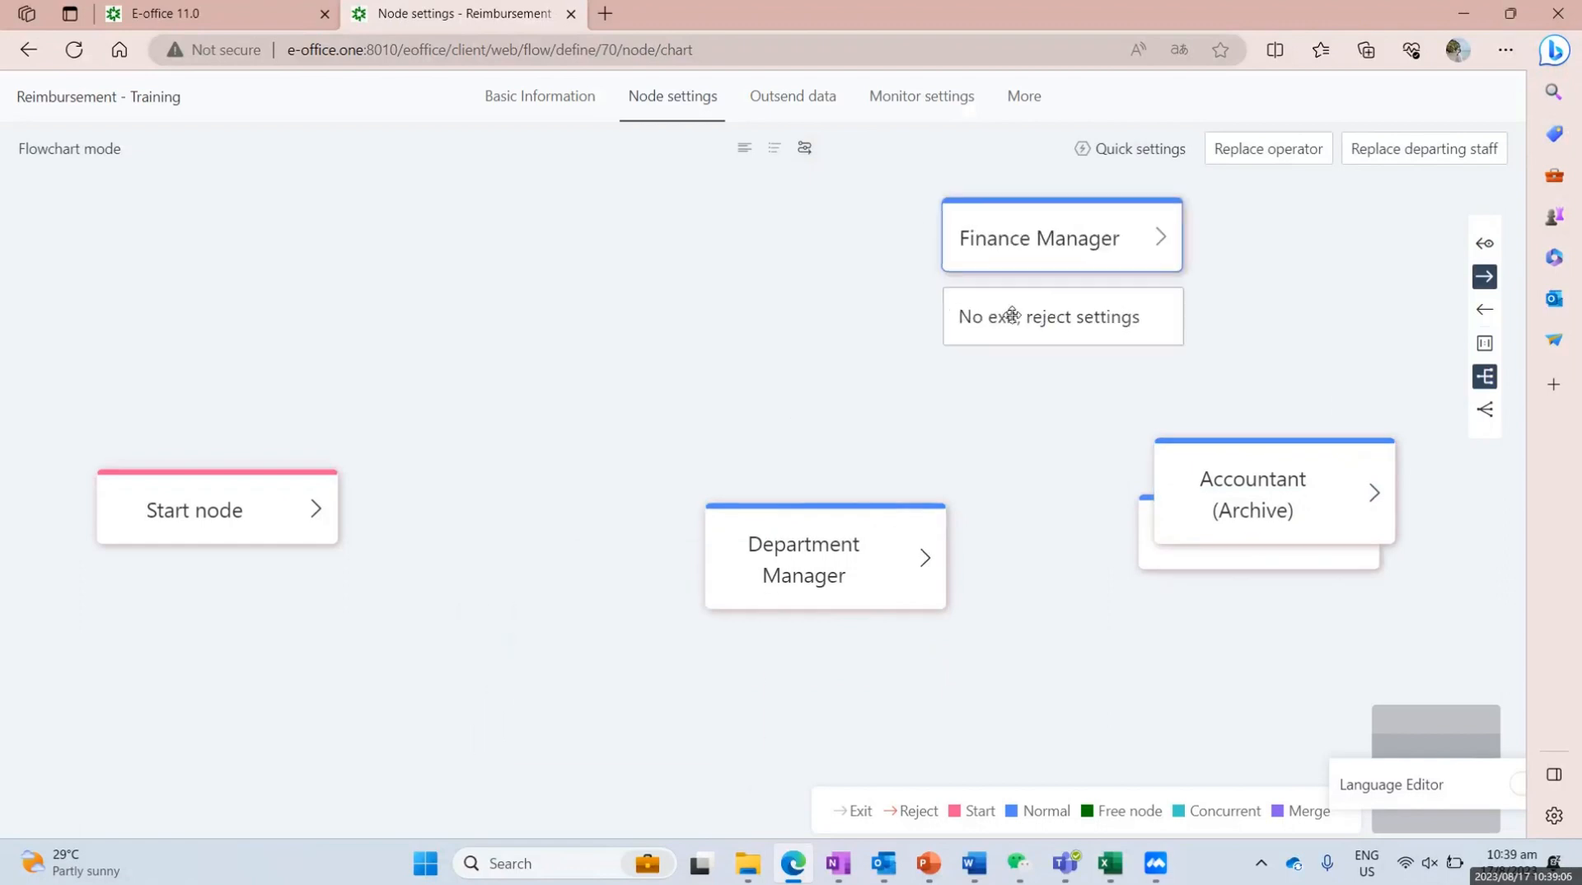
drag(815, 600, 583, 551)
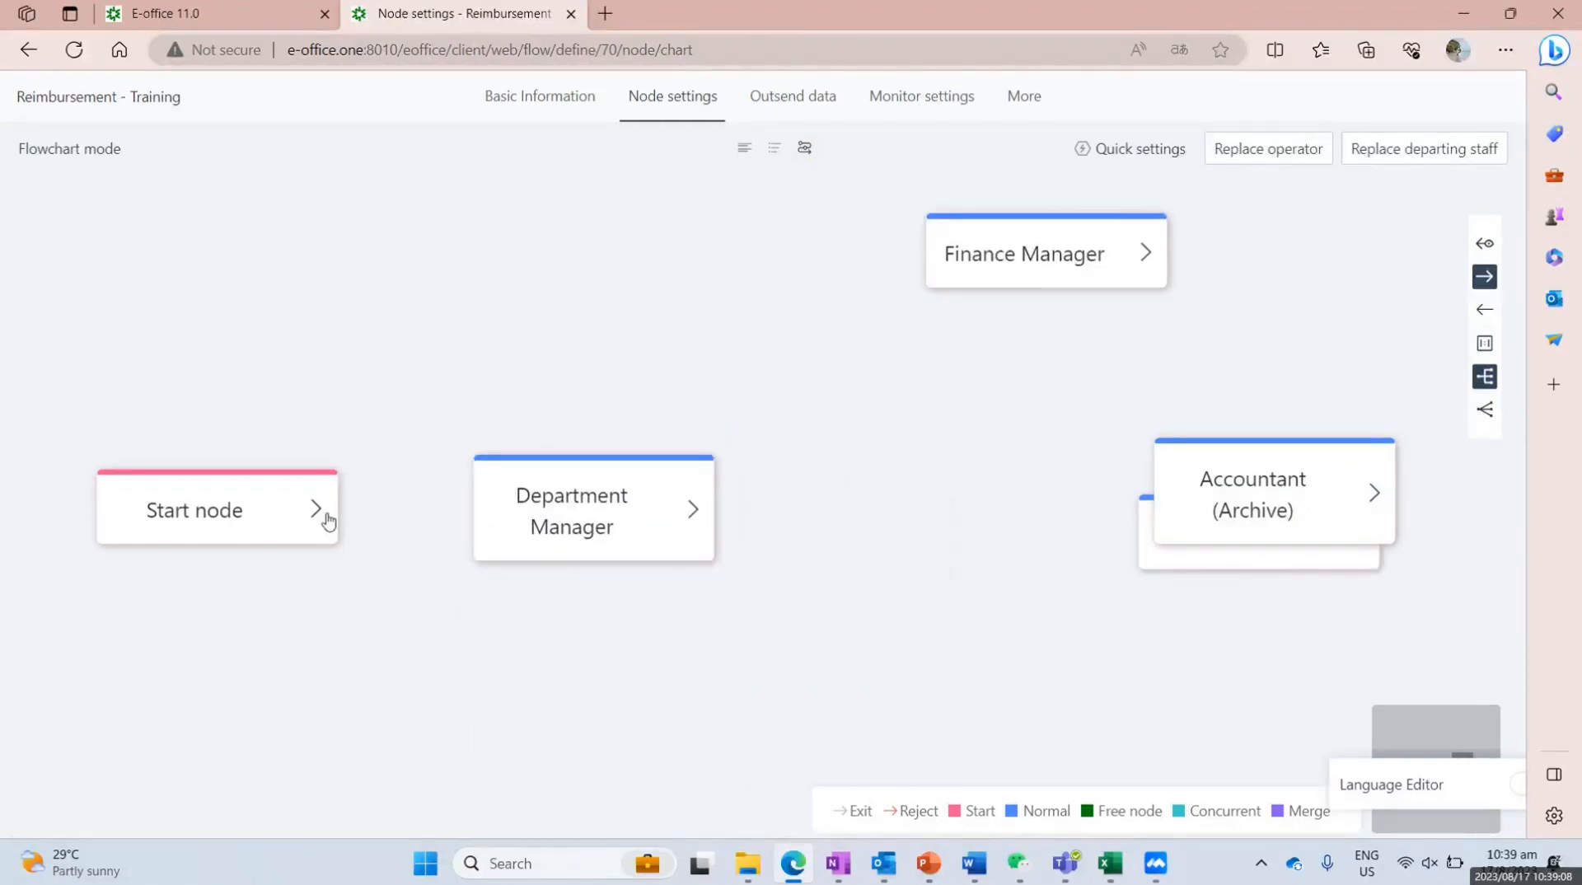
drag(322, 517, 577, 511)
drag(1011, 248, 900, 521)
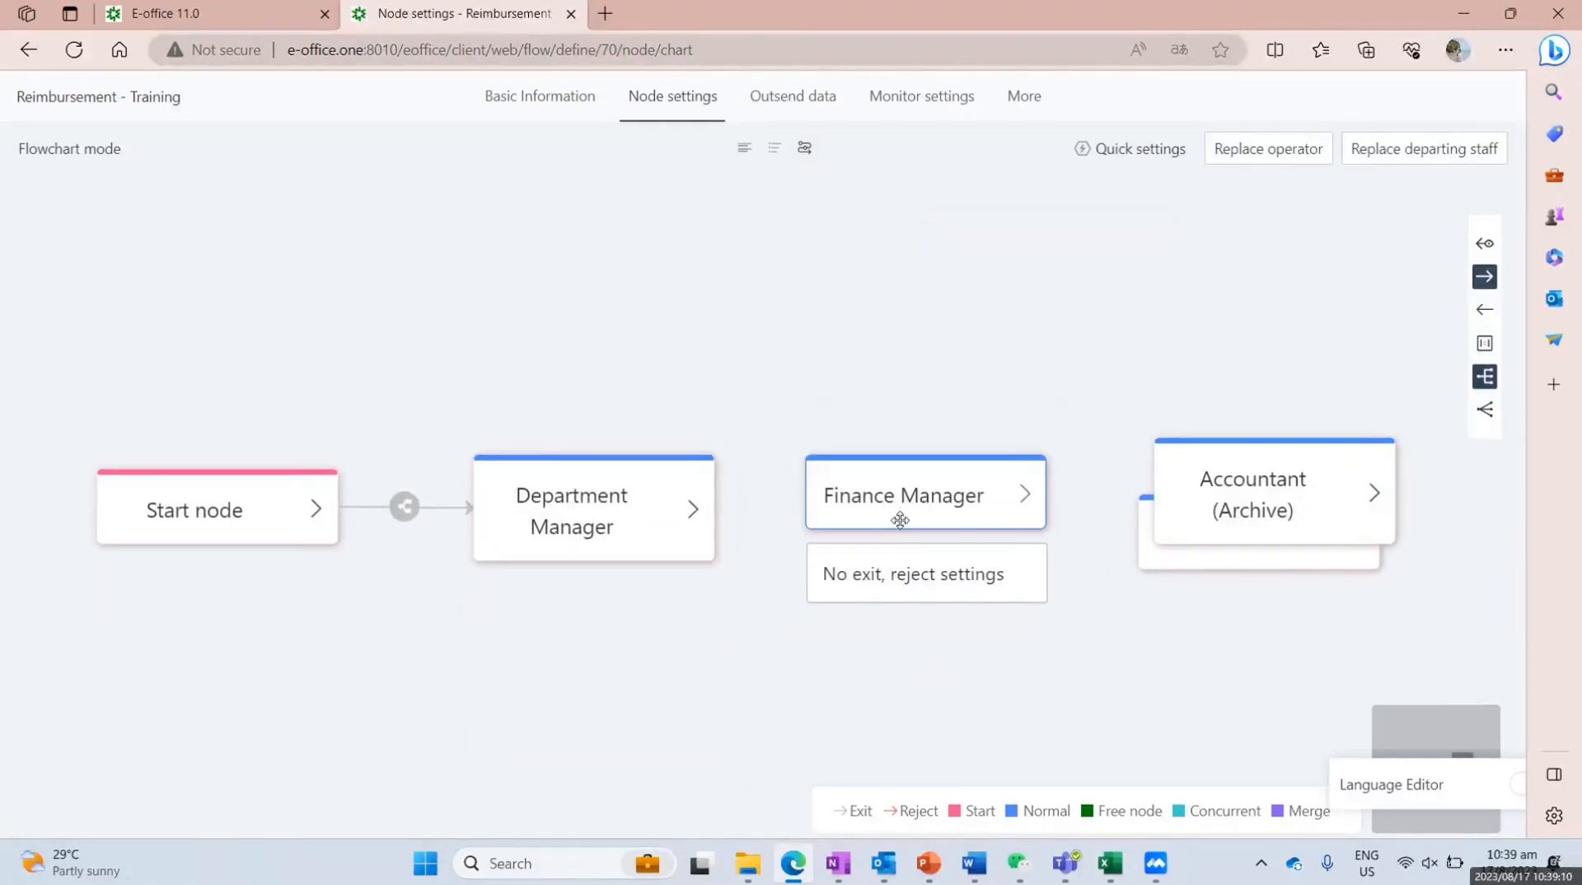
drag(697, 511, 899, 503)
Step: Place the Director node above the Accountant (Archive) node and connect Finance Manager to both
drag(1314, 502, 1319, 243)
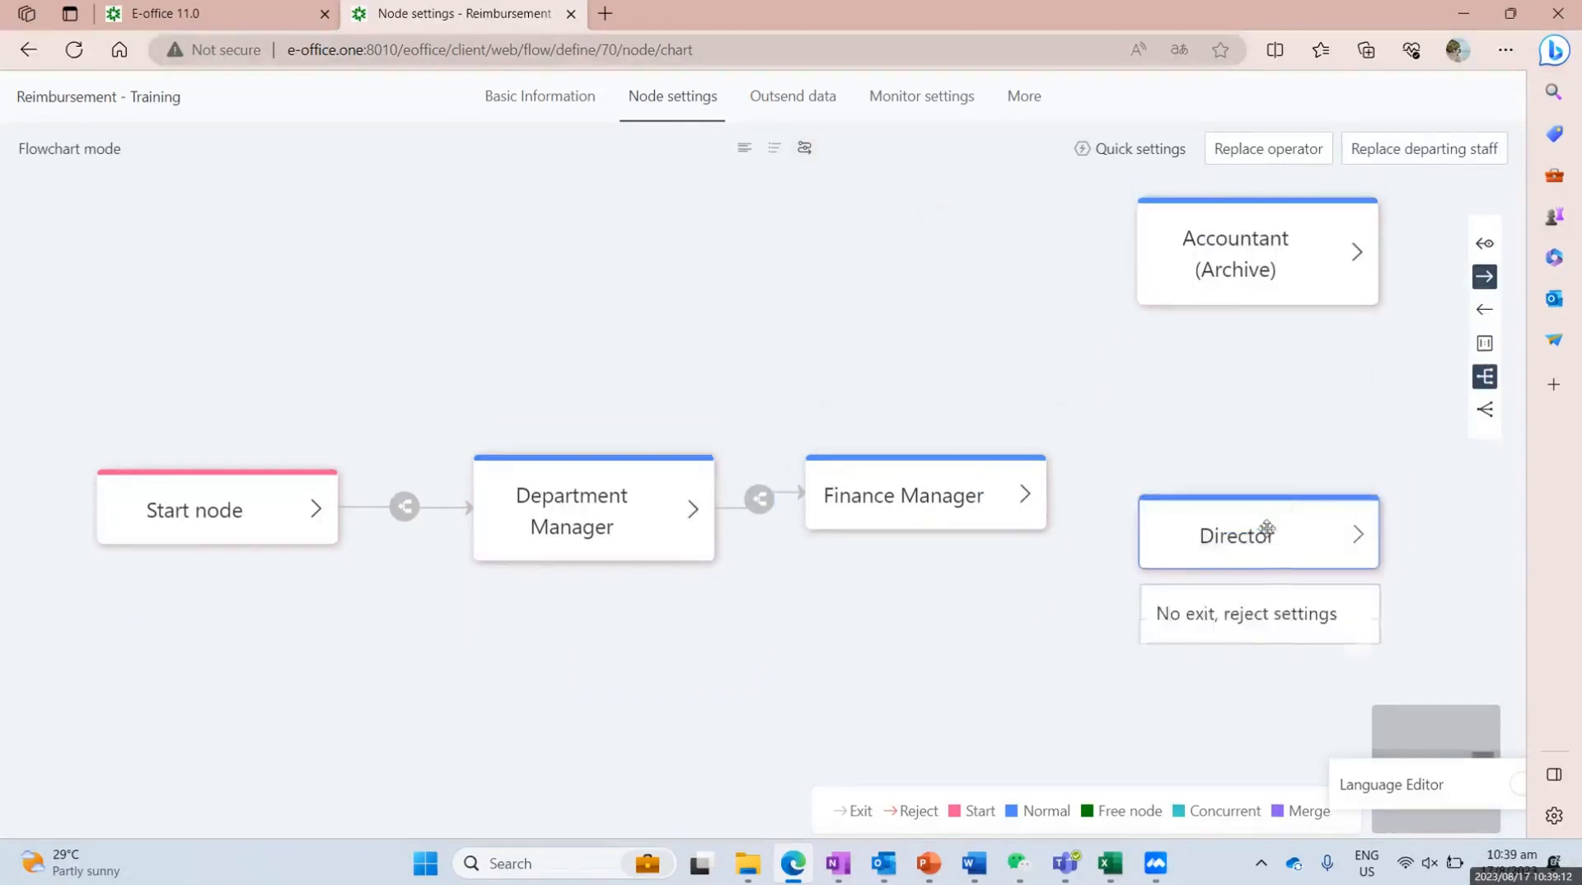
drag(1269, 530, 1282, 565)
drag(1296, 282, 1299, 710)
drag(1277, 563, 1247, 320)
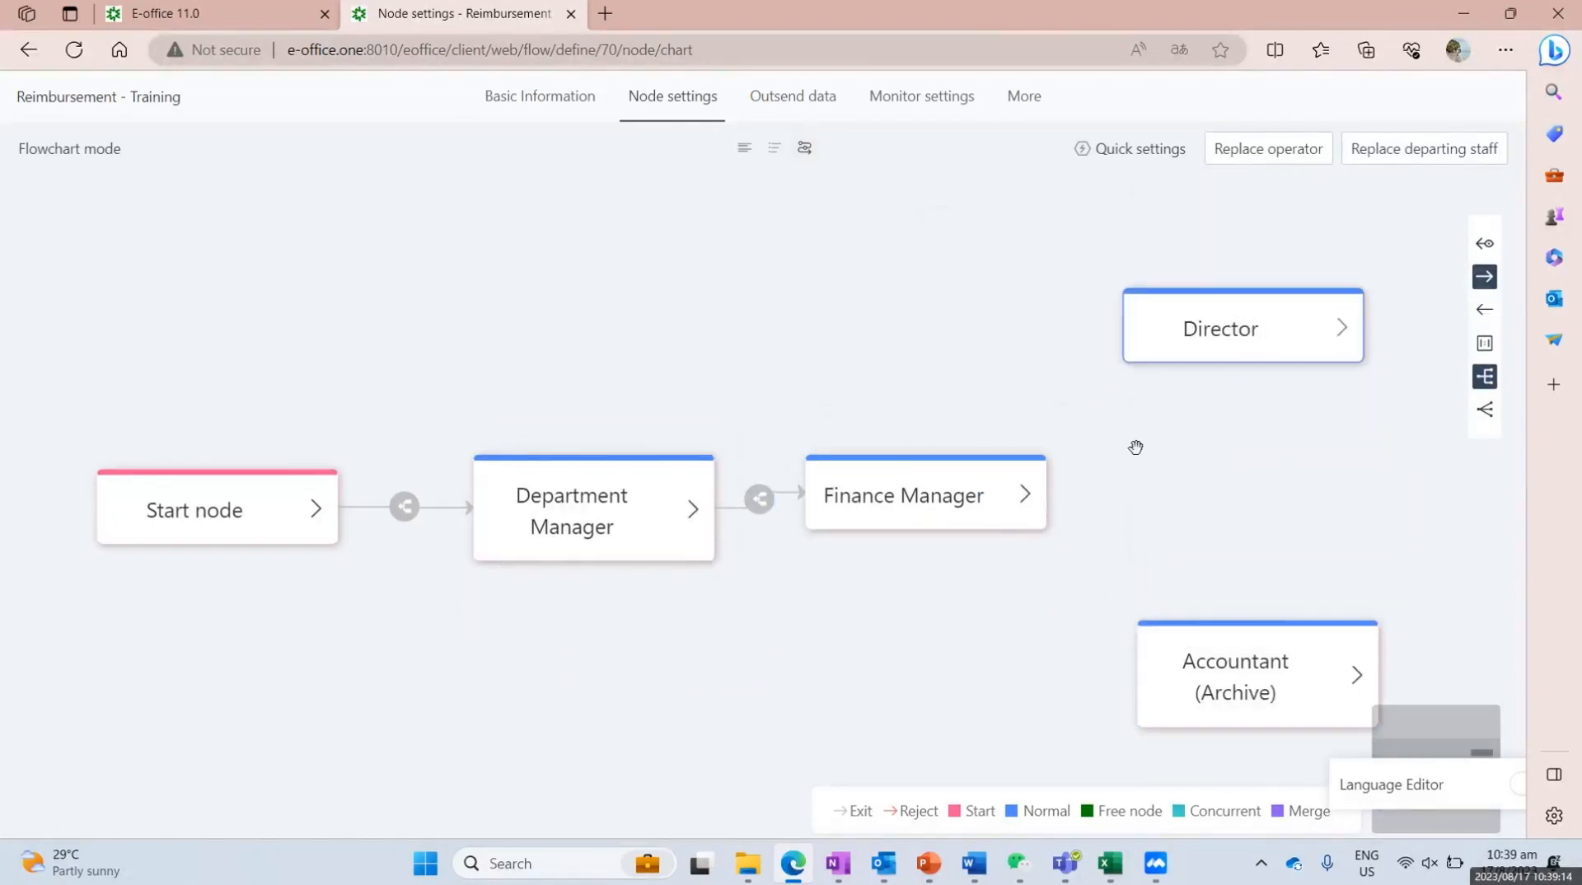
mouse_move(1025, 494)
mouse_down()
mouse_move(1110, 448)
mouse_move(1183, 325)
mouse_up()
drag(1230, 662, 1232, 559)
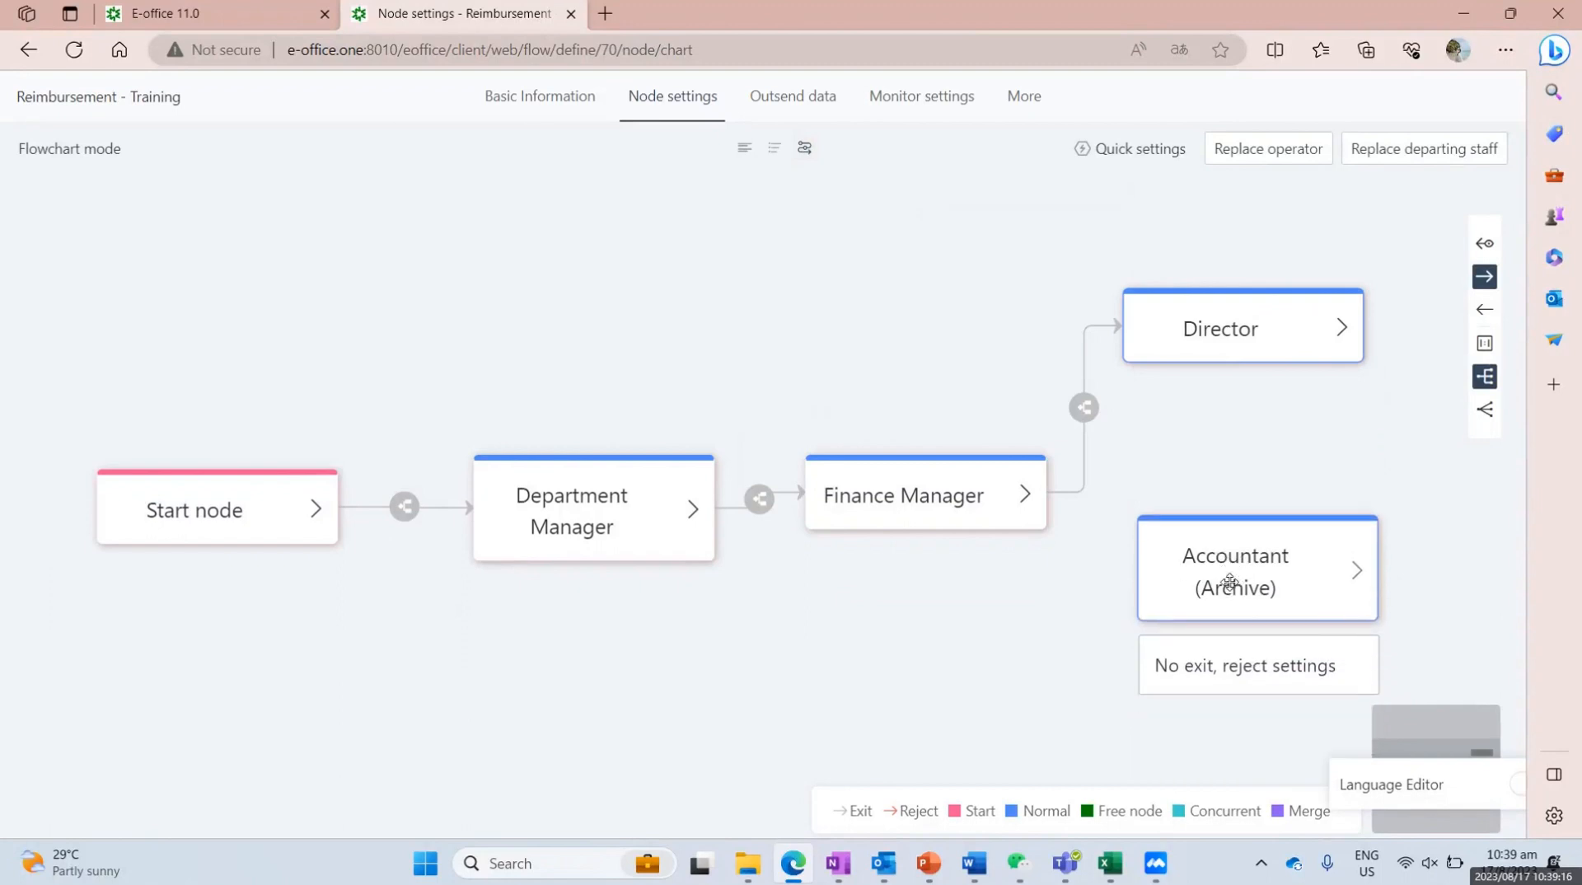
drag(1026, 495, 1186, 596)
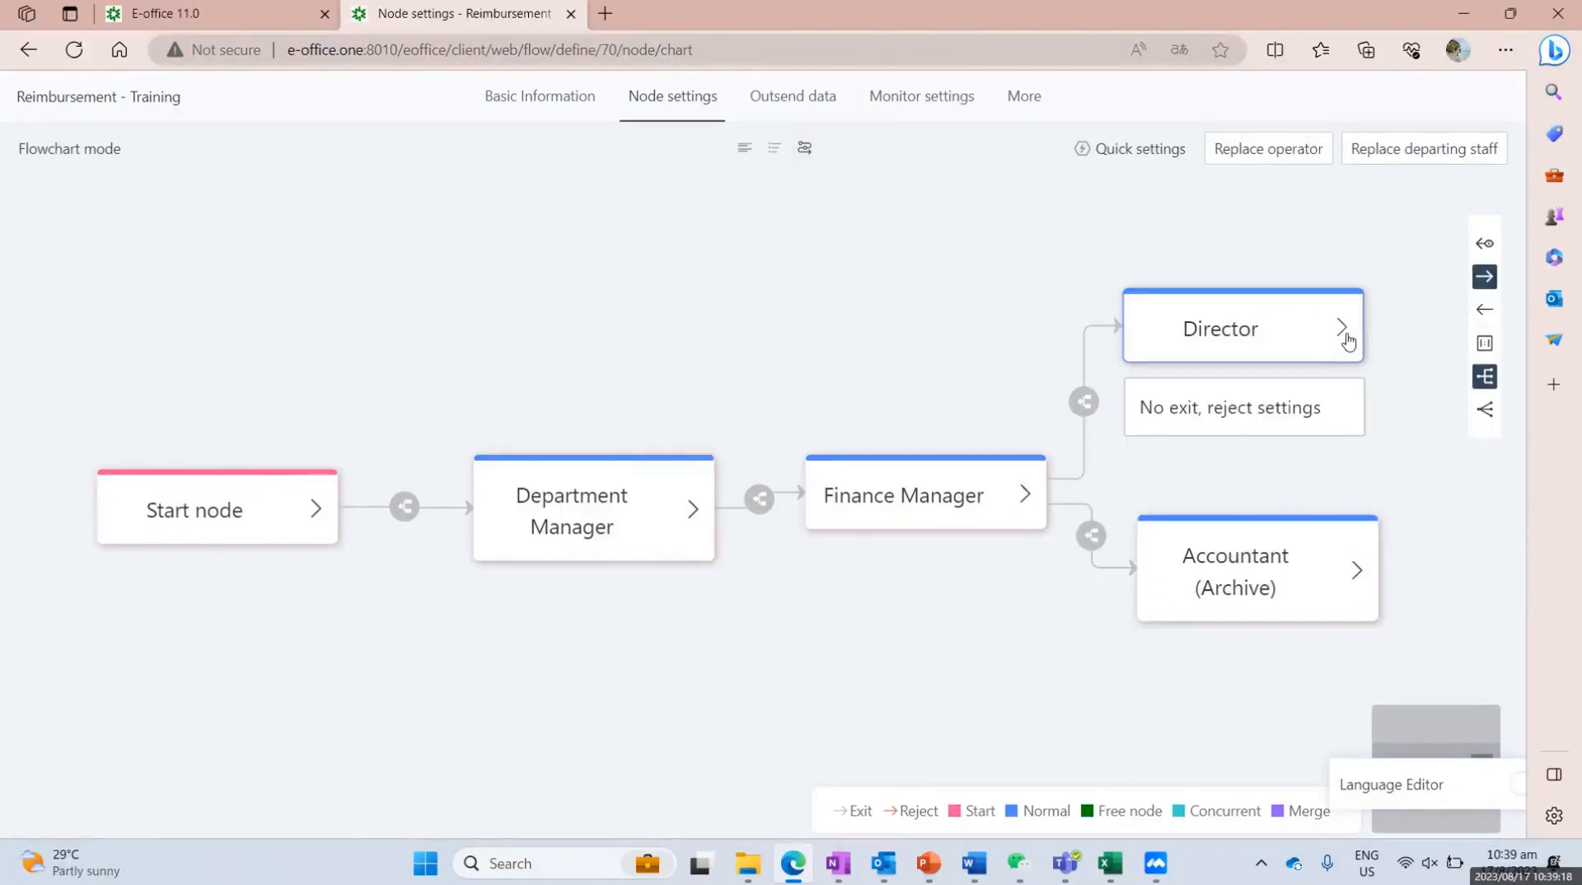
Step: Connect the Director node to Accountant (Archive) and check the expense routing condition in the Excel workbook
drag(1342, 329, 1236, 618)
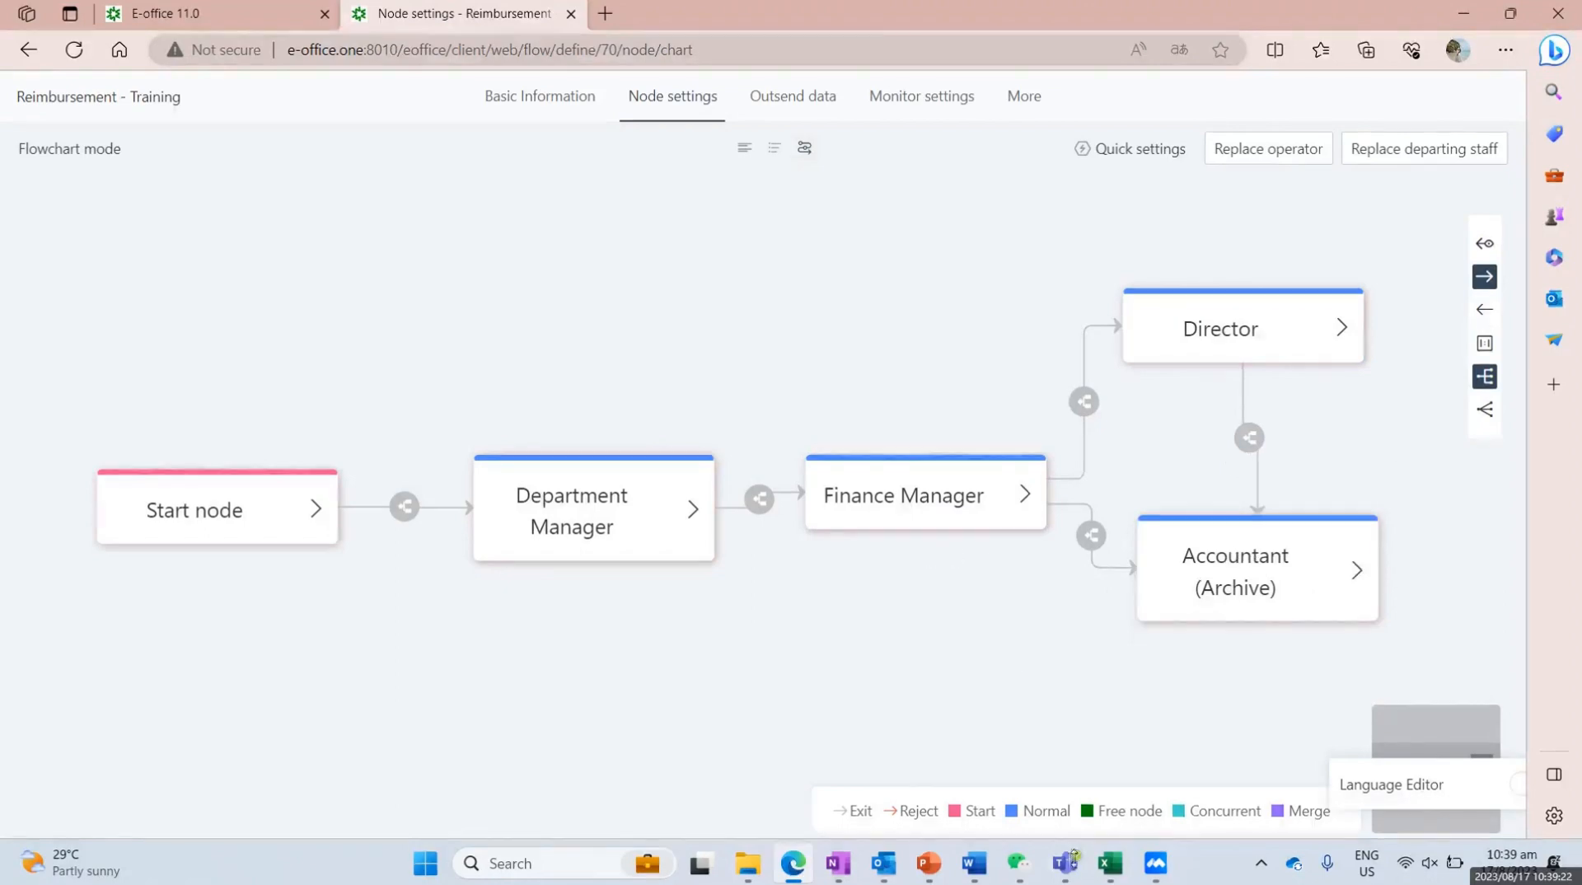
click(1110, 866)
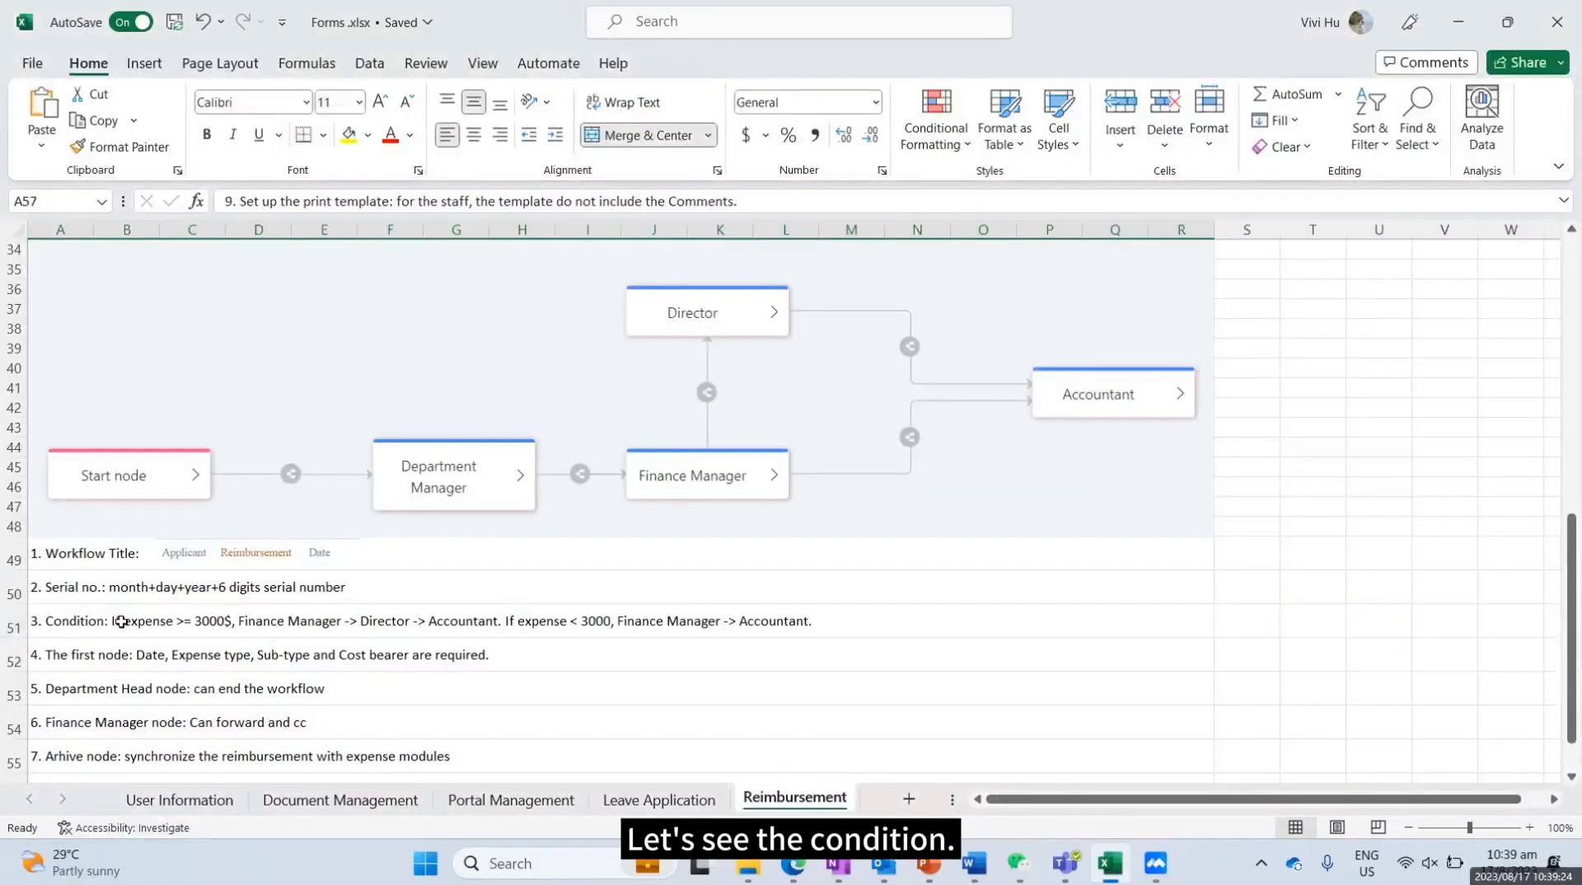
click(328, 627)
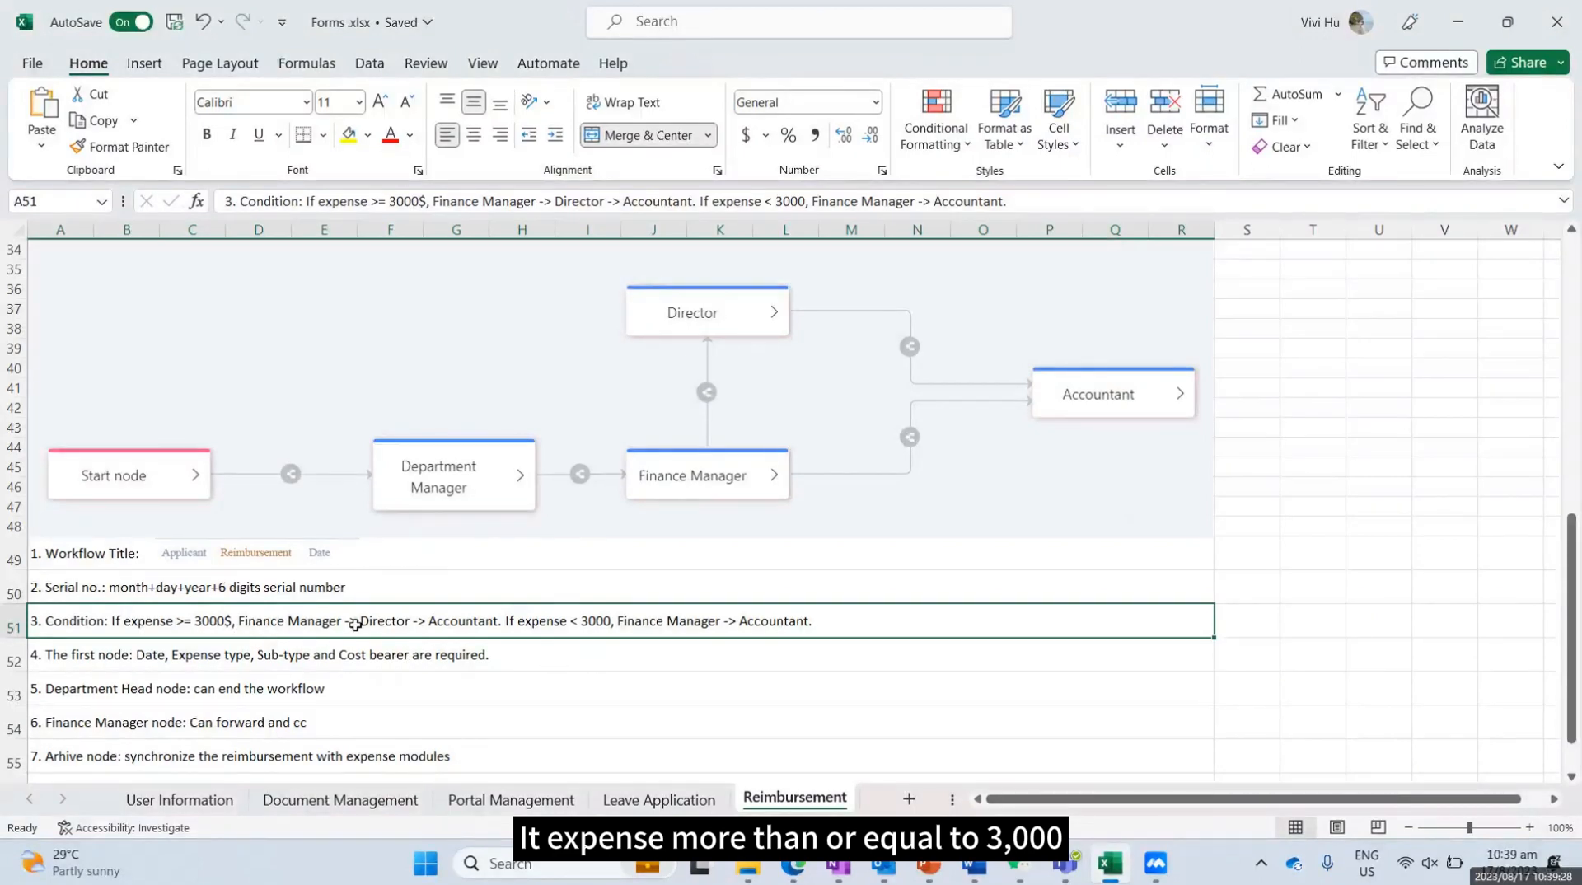
click(1458, 23)
Step: Set the exit condition from Finance Manager to Director as Expense-Total field [Amount] >= 3000
mouse_move(1085, 403)
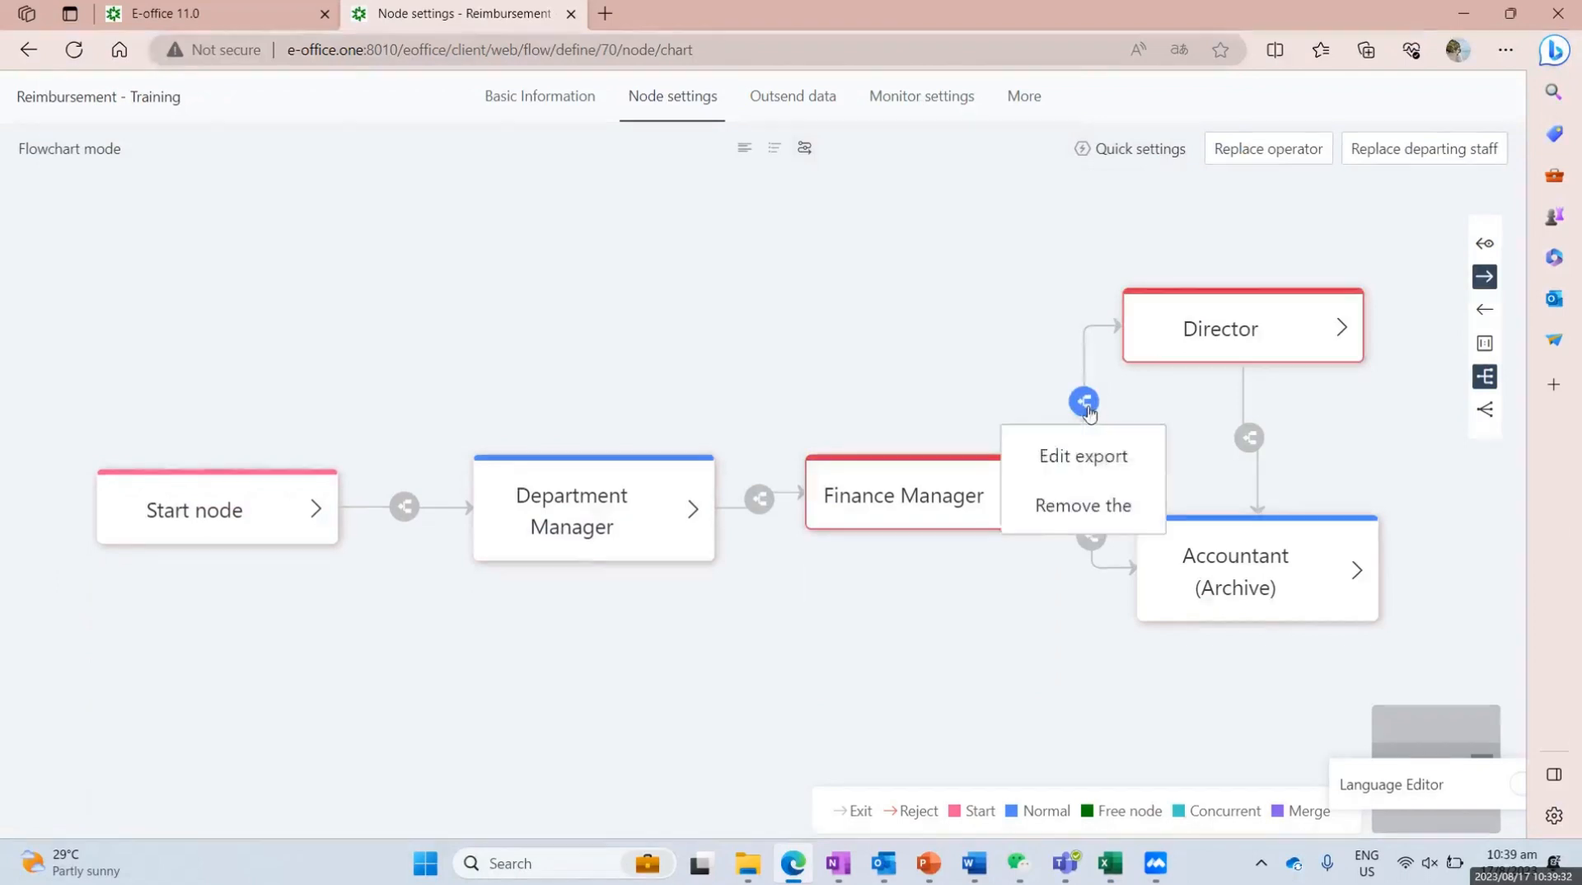
click(1083, 452)
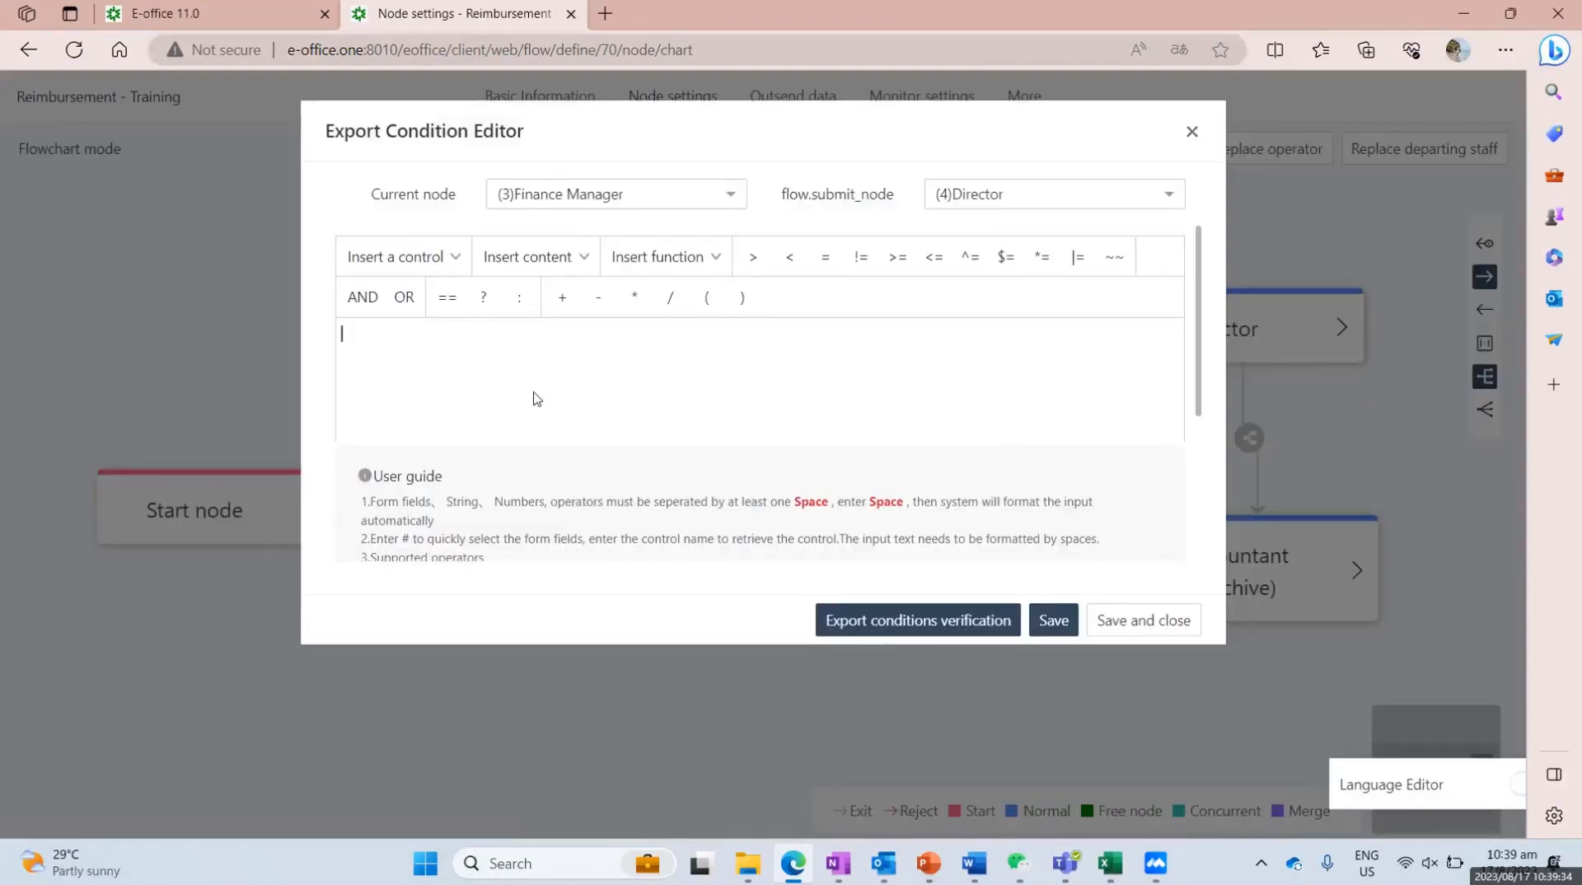
text(#Am)
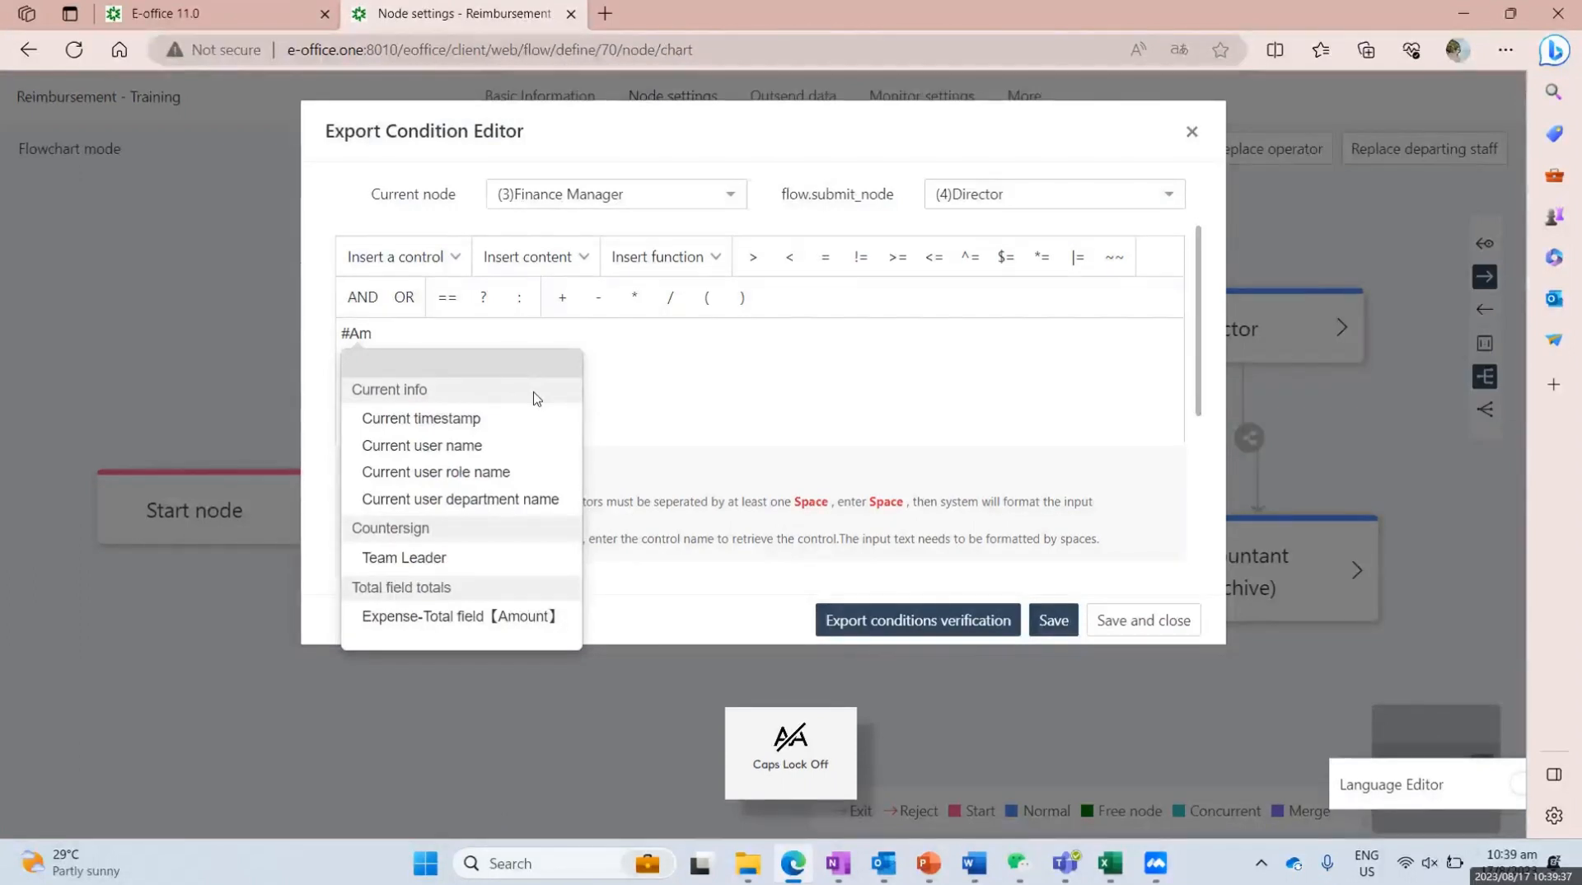
click(459, 616)
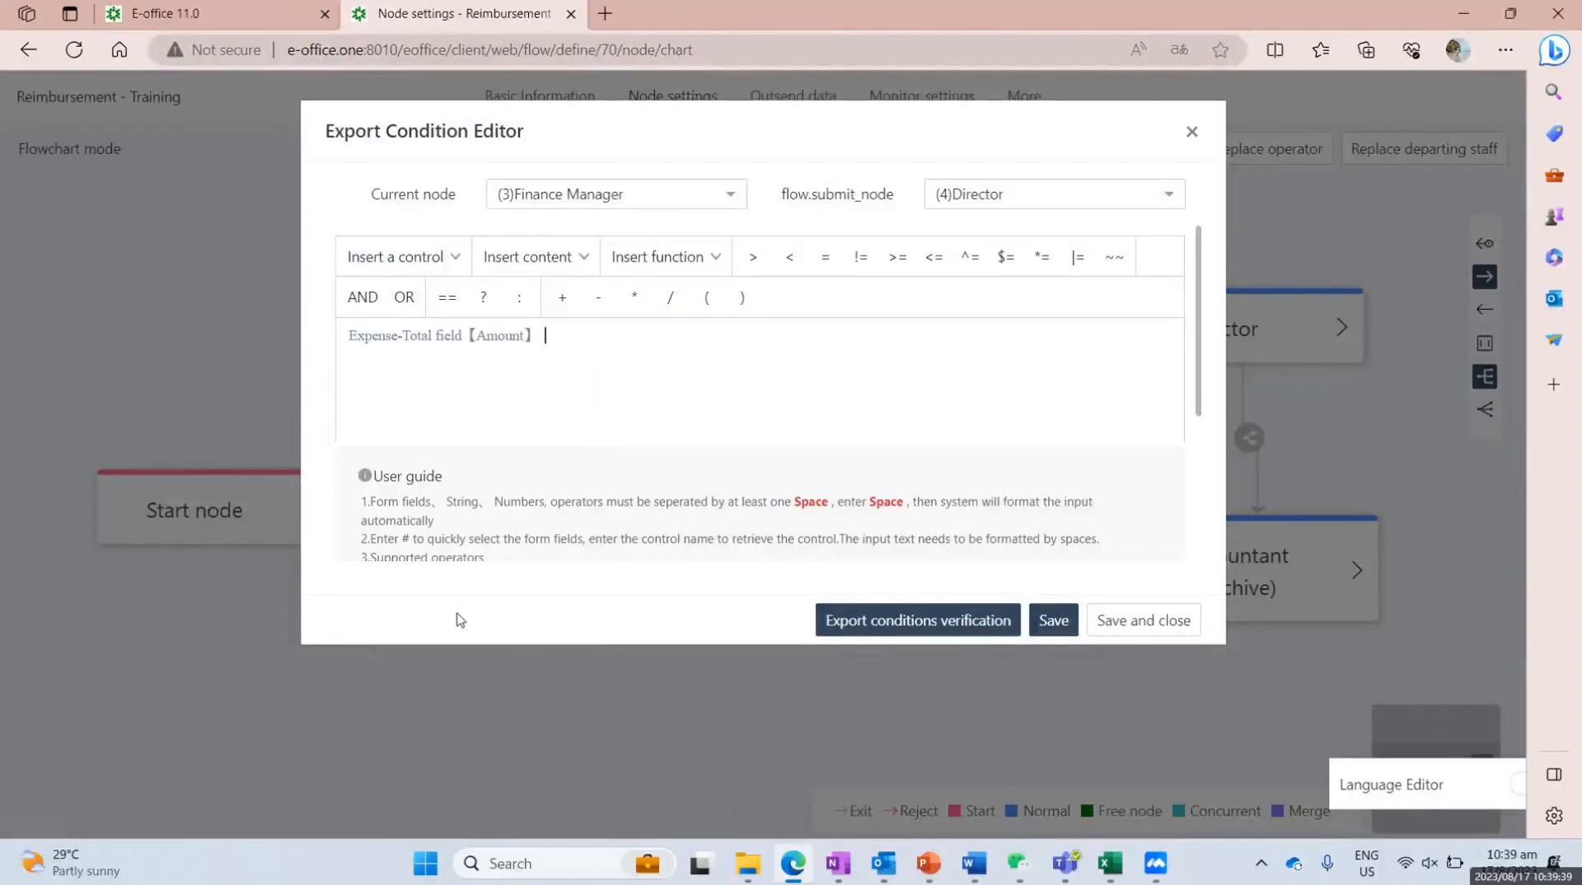
click(898, 257)
Step: Verify the Director exit condition with test amounts of 1000 and 3000, and save it
click(922, 619)
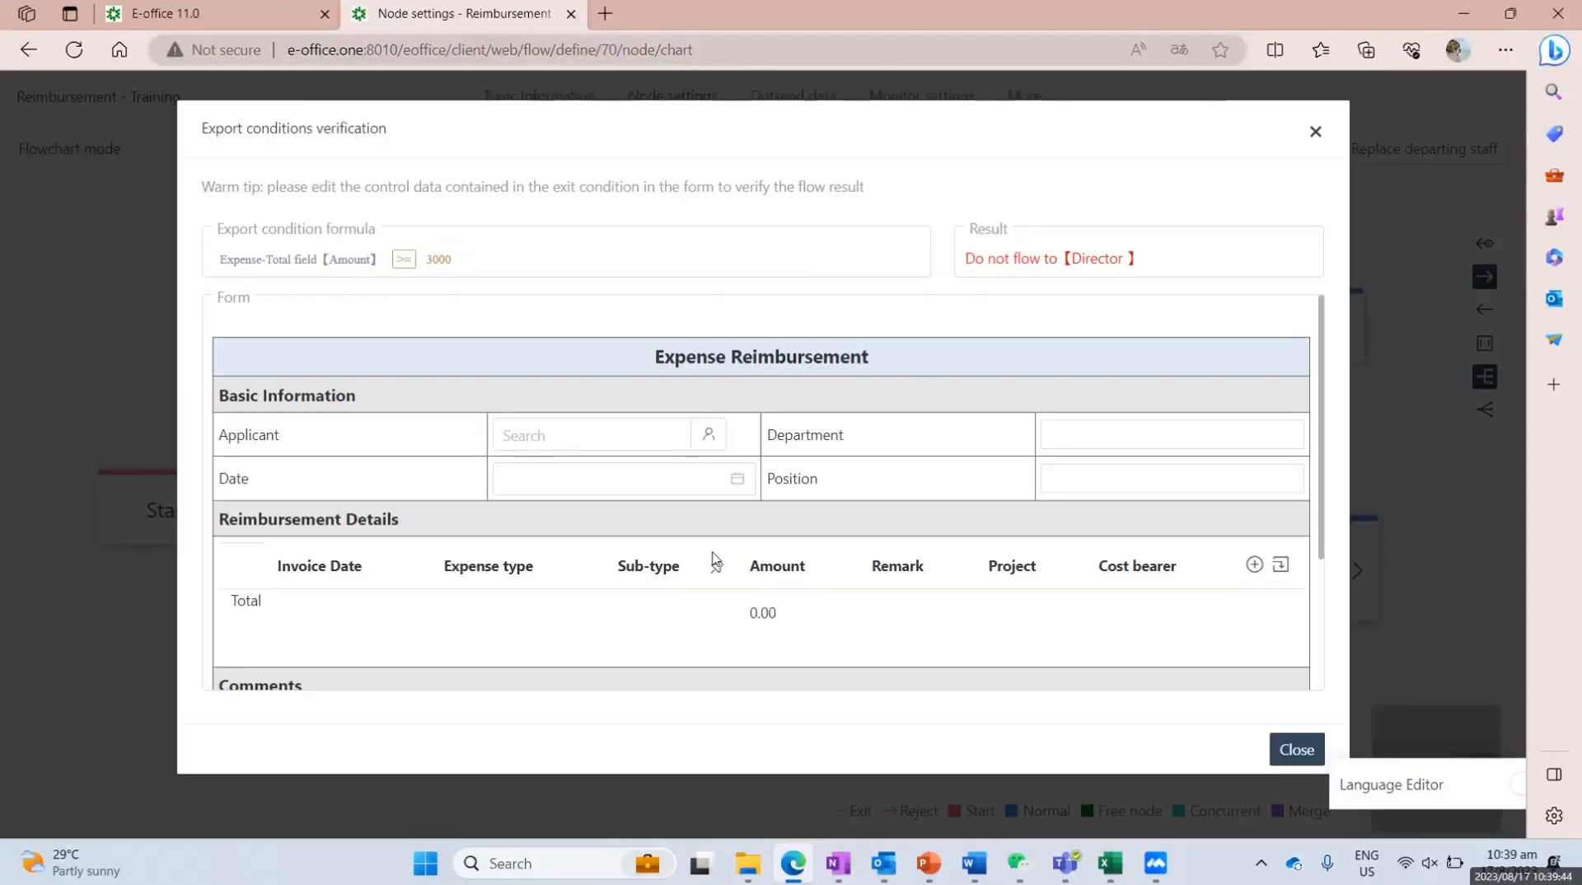
scroll(717, 544, down, 2)
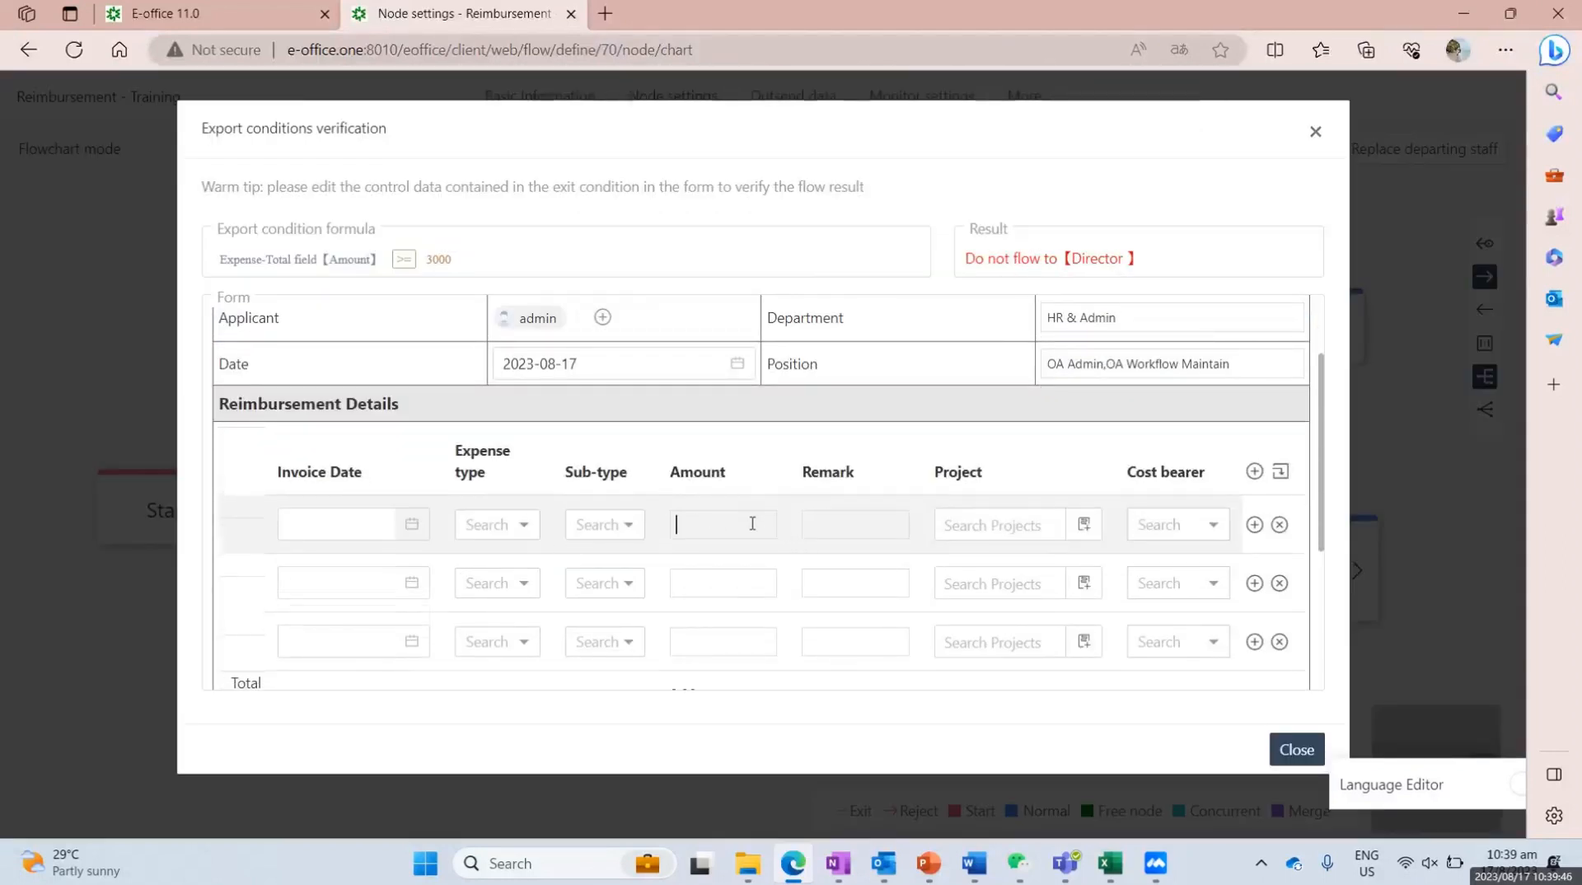
scroll(753, 524, down, 2)
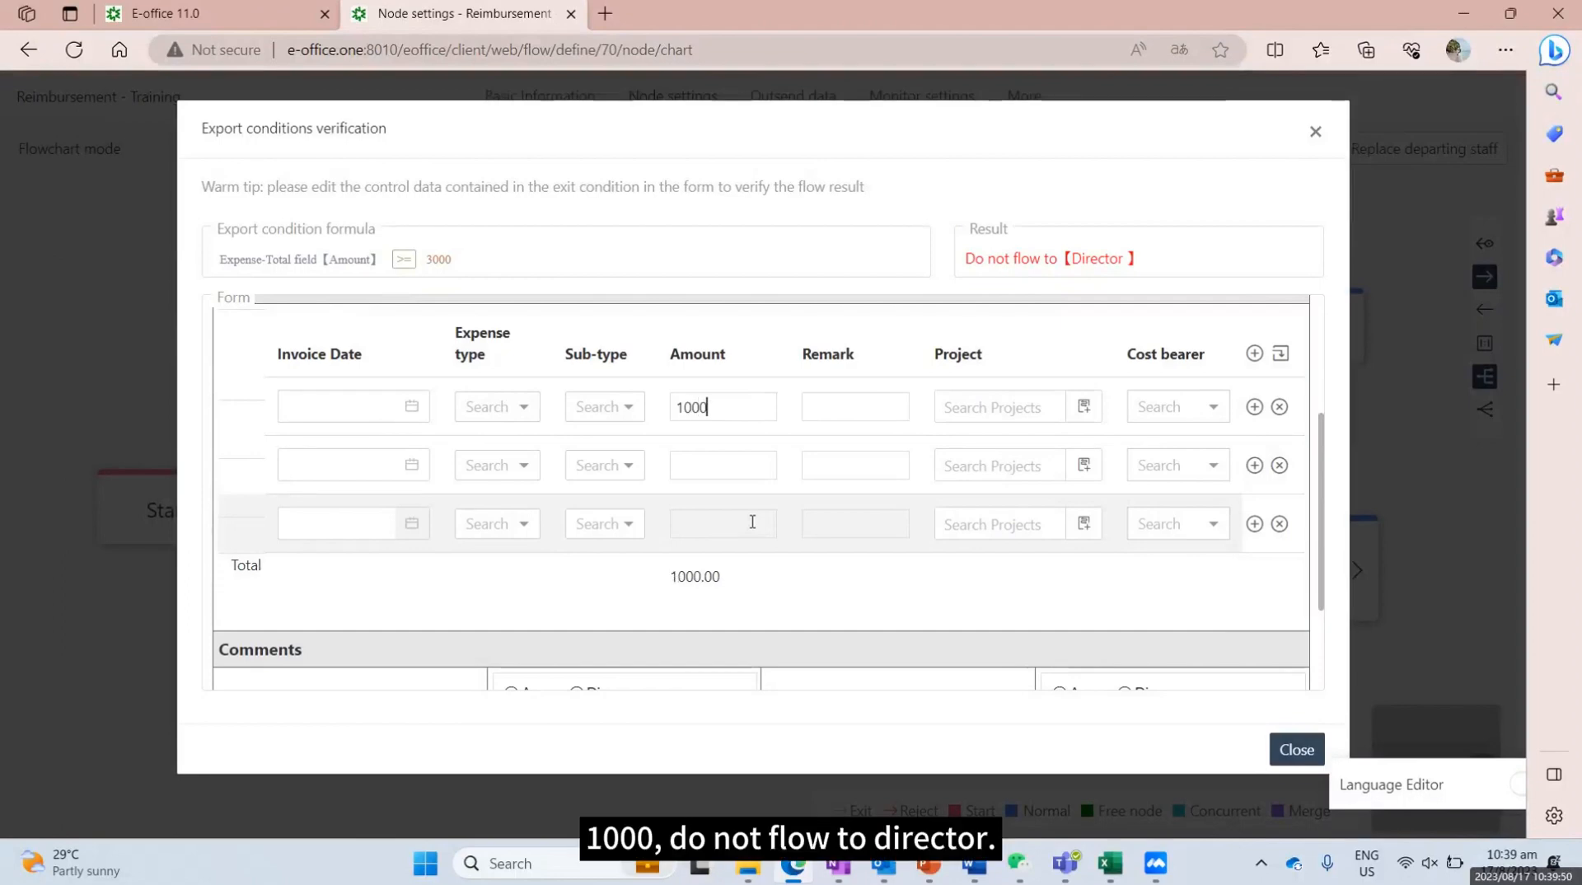
key(BackSpace)
key(BackSpace)
text(3)
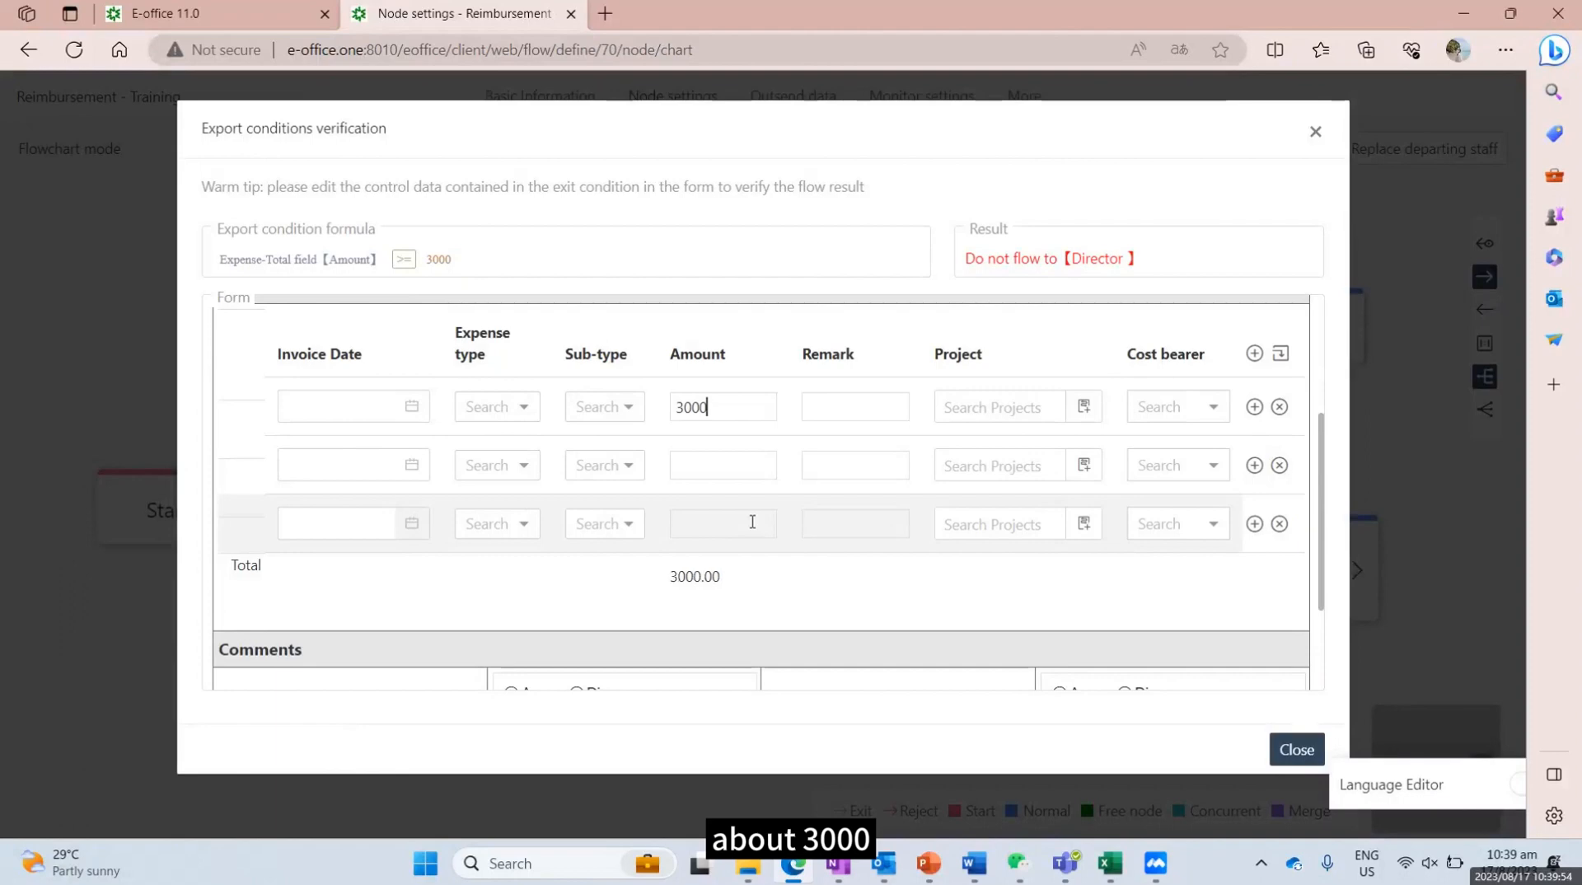
click(1295, 750)
click(1134, 620)
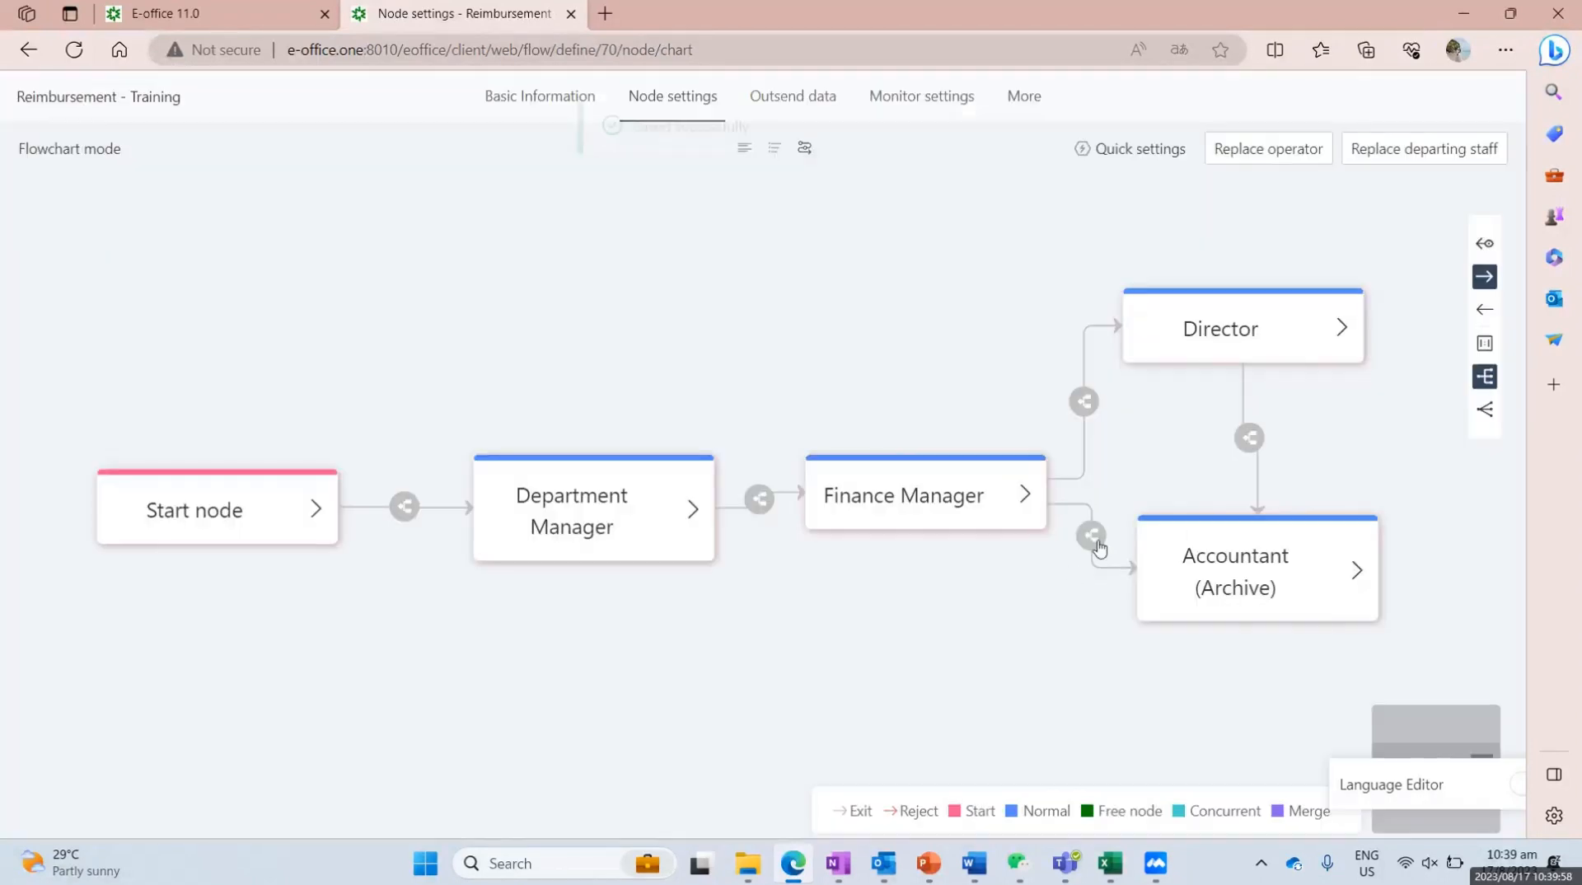
Step: Set the exit condition from Finance Manager to Accountant (Archive) as Expense-Total field [Amount] < 3000
click(1095, 536)
click(1104, 591)
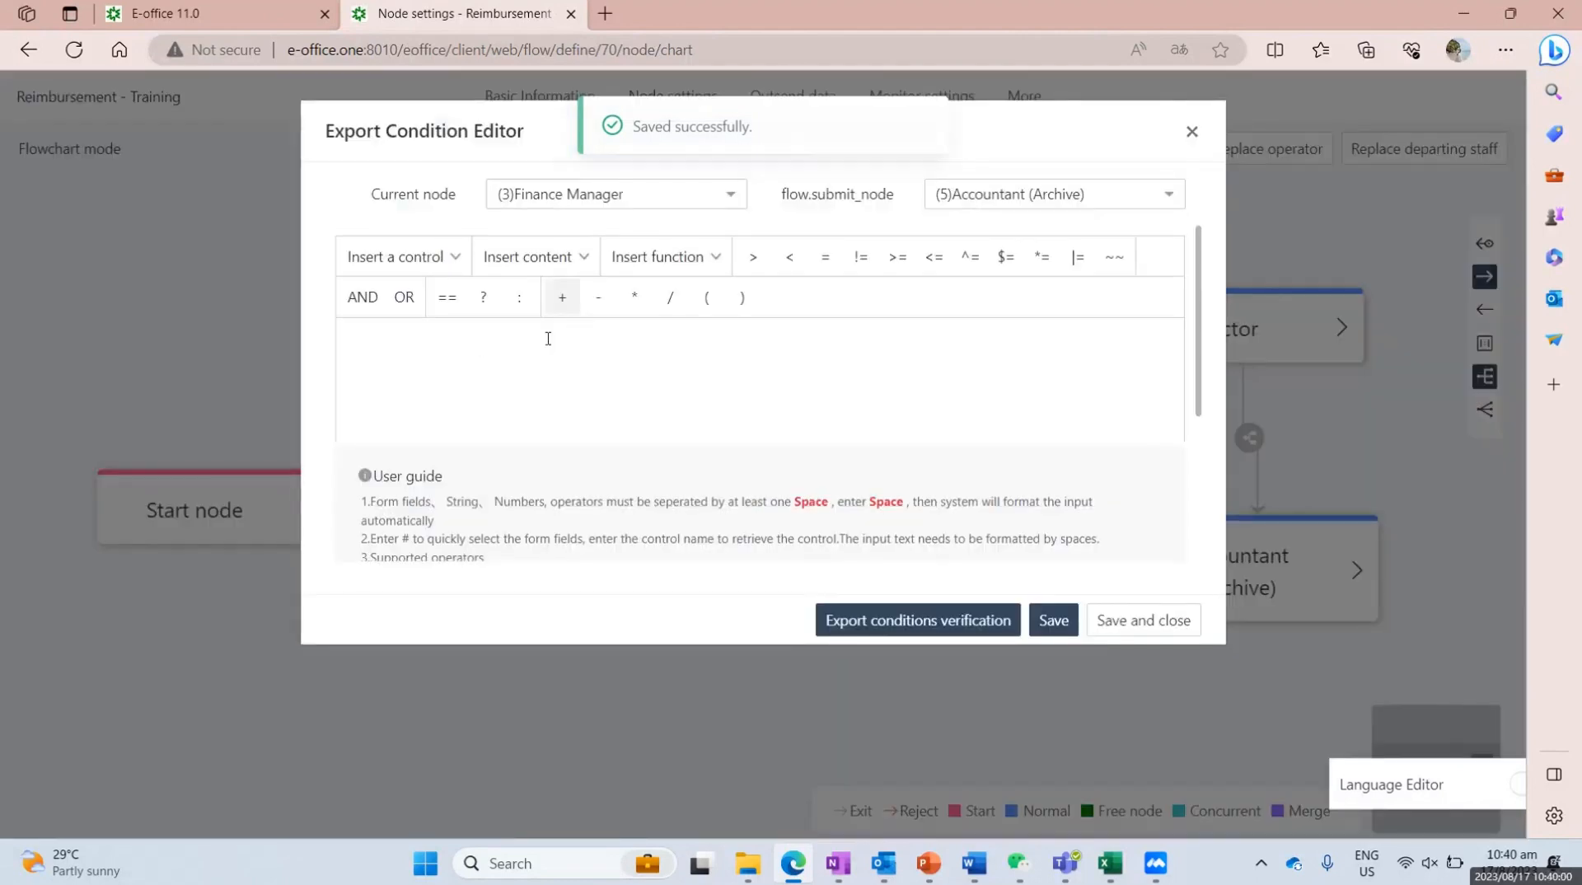
text(#)
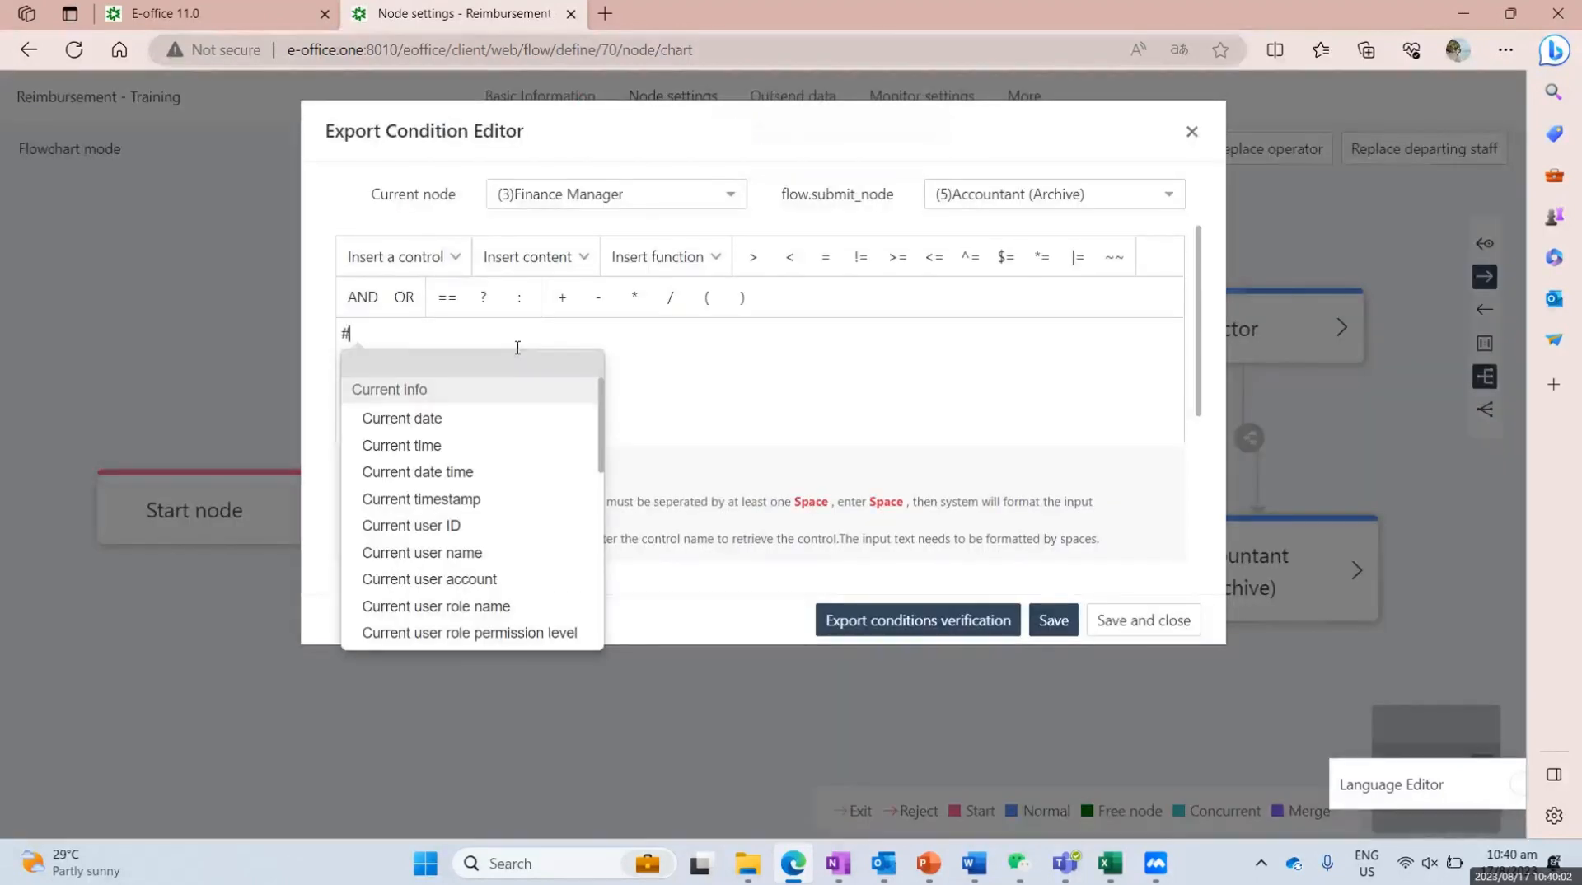
text(A)
key(Caps_Lock)
text(mount)
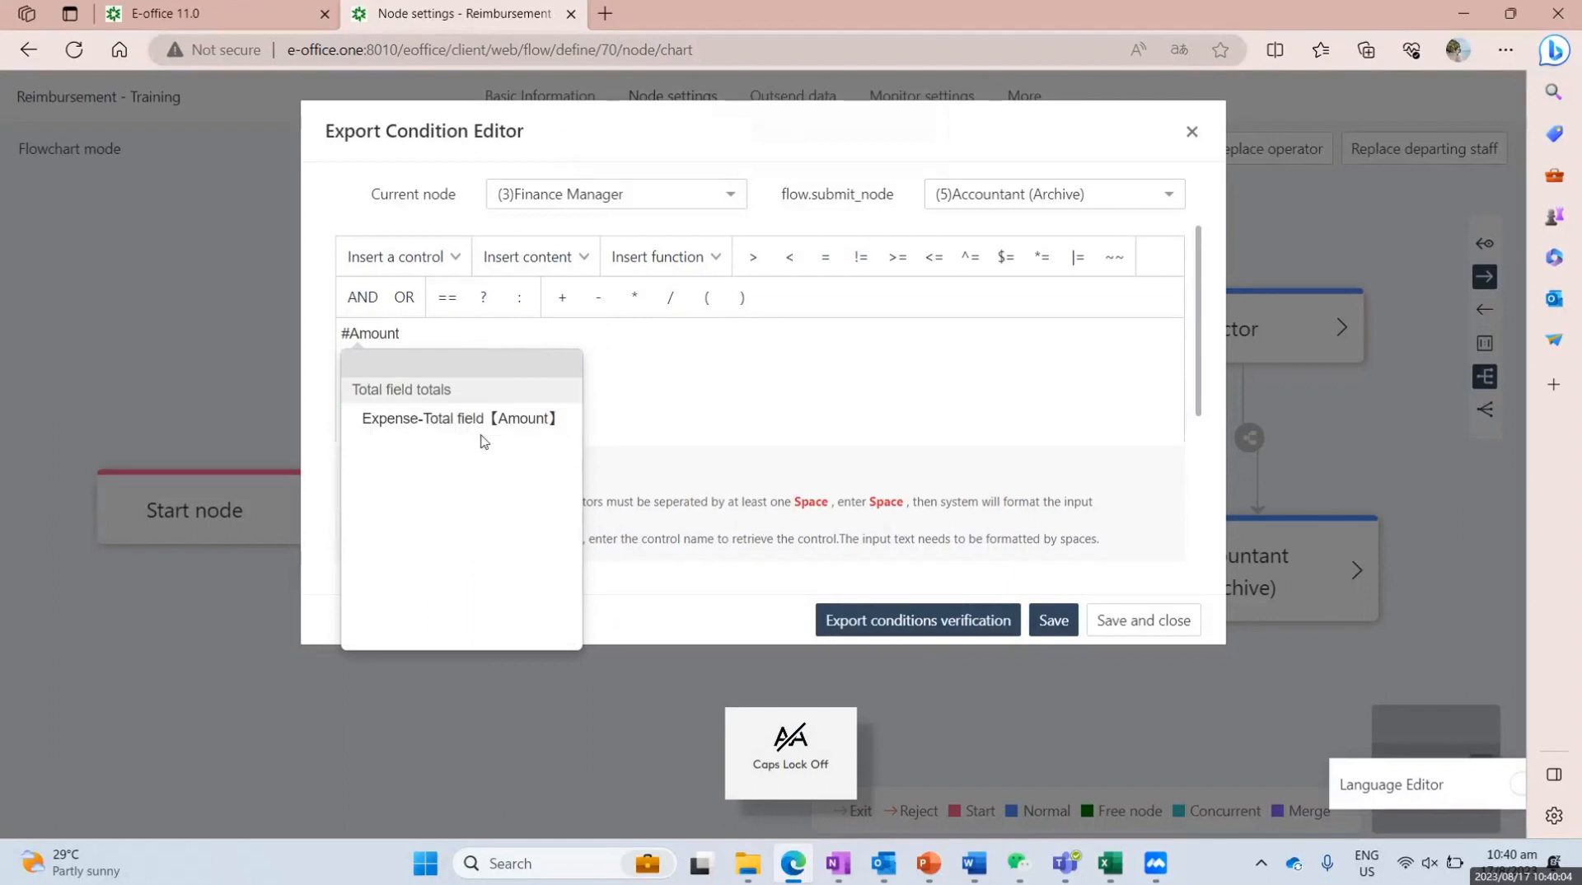
click(483, 439)
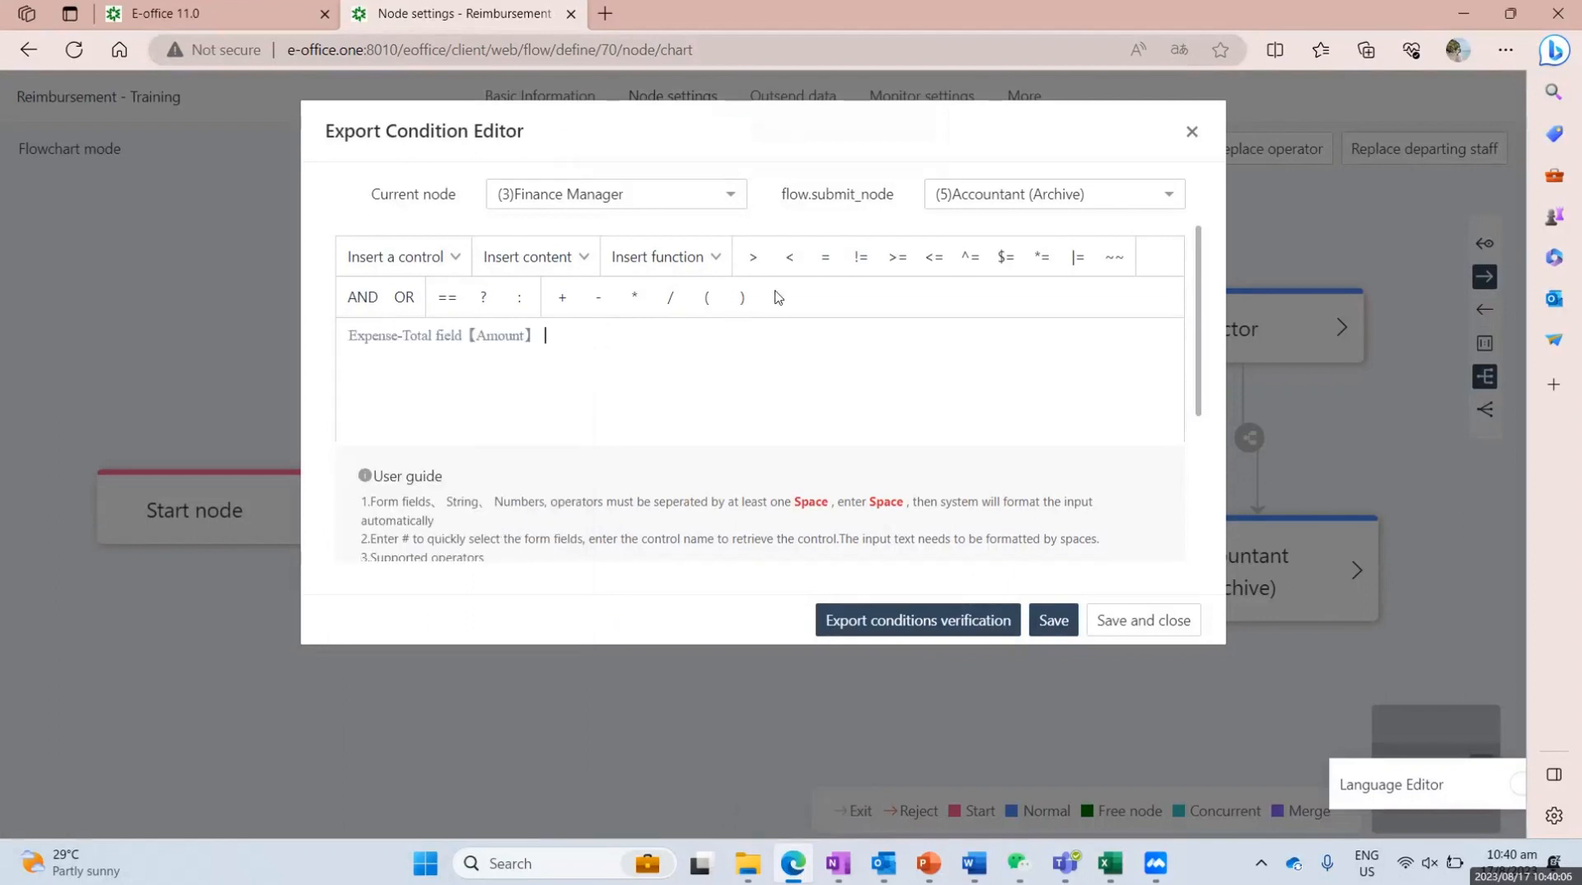
click(790, 257)
Step: Verify the Accountant (Archive) exit condition with test amounts of 1000 and 3000, and save it
click(886, 620)
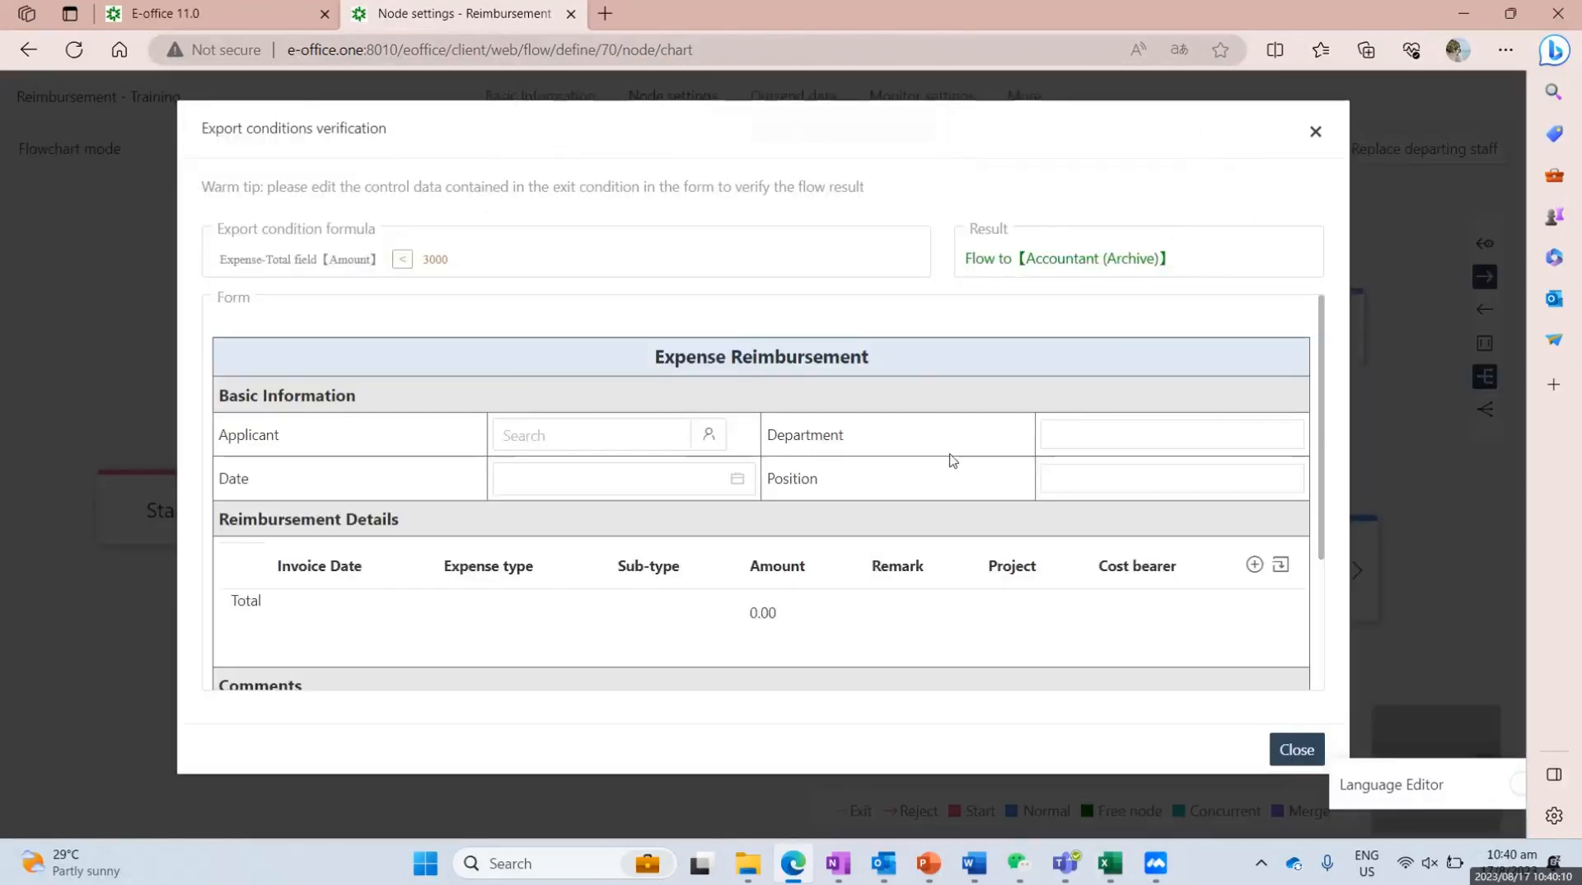
scroll(798, 523, down, 5)
scroll(744, 403, up, 2)
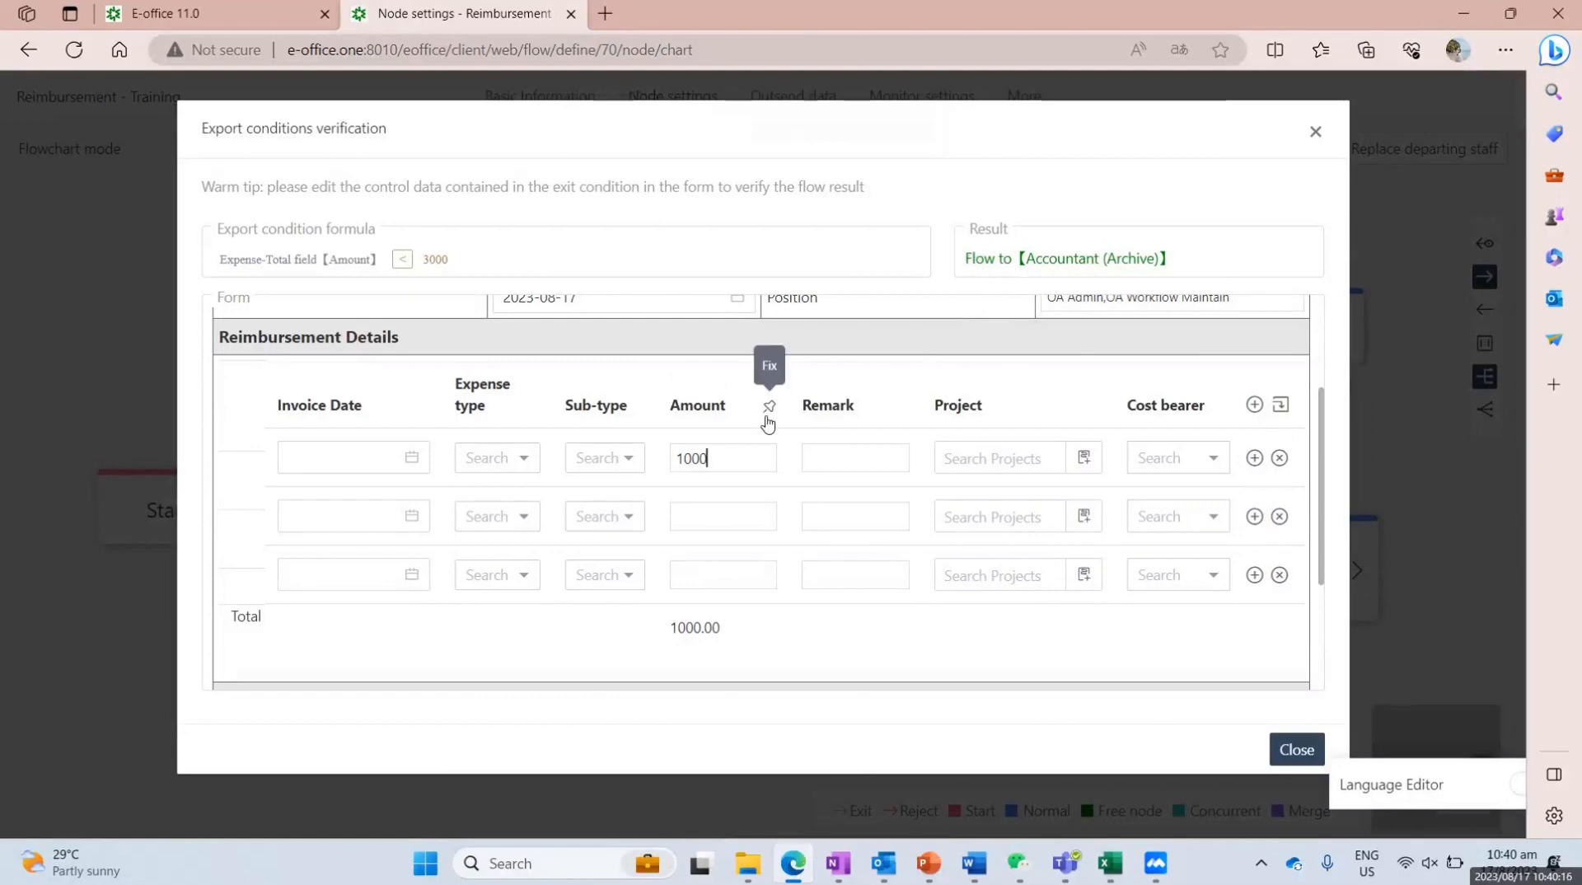
key(BackSpace)
key(BackSpace)
text(3000)
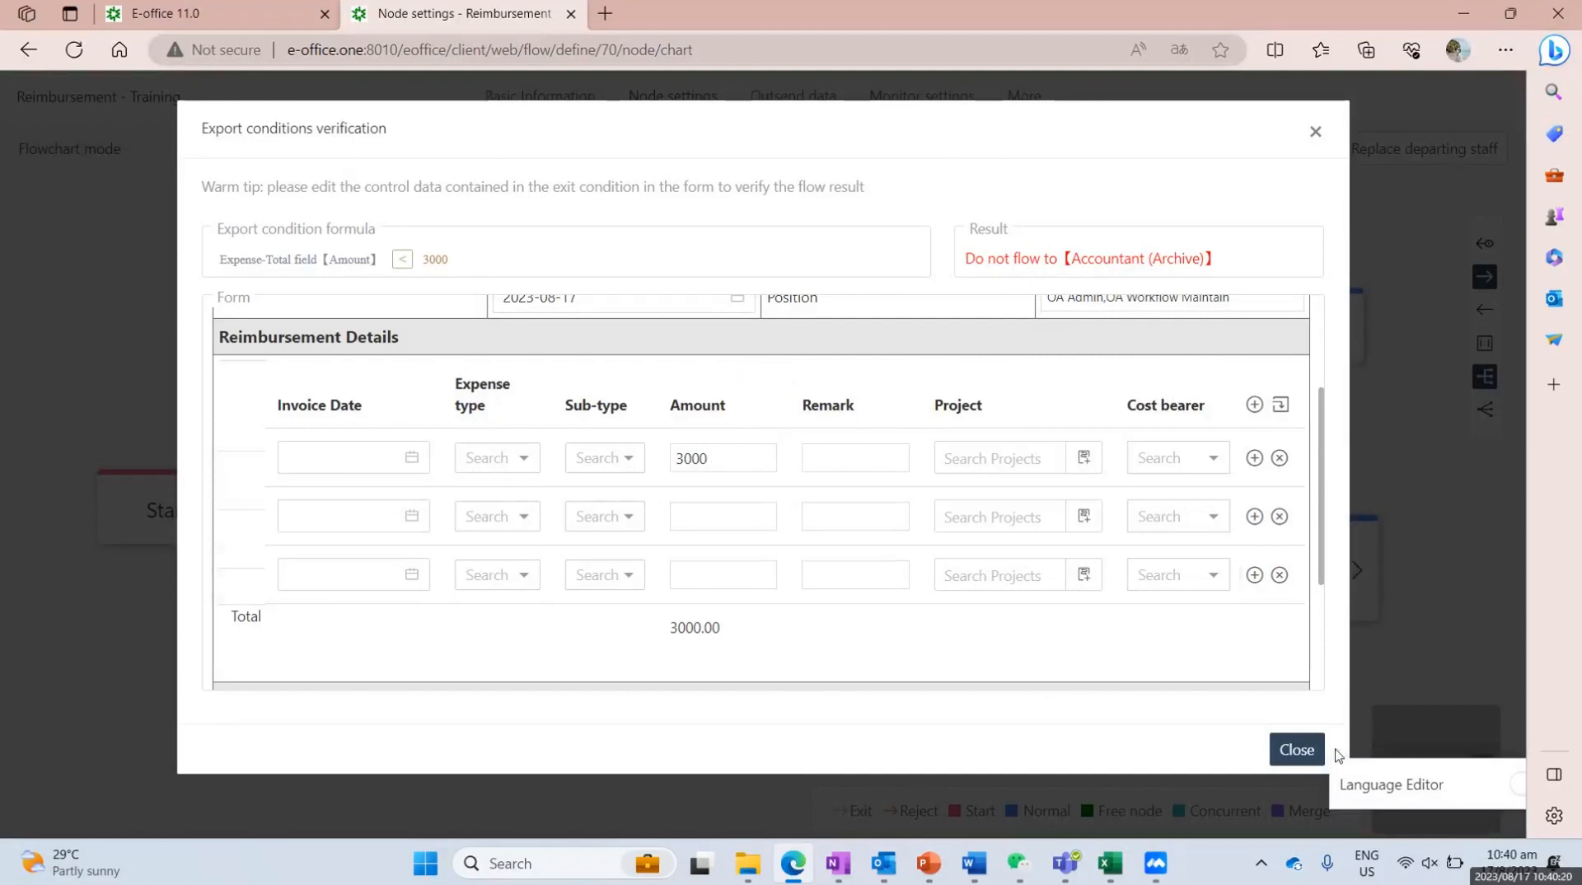
click(1299, 748)
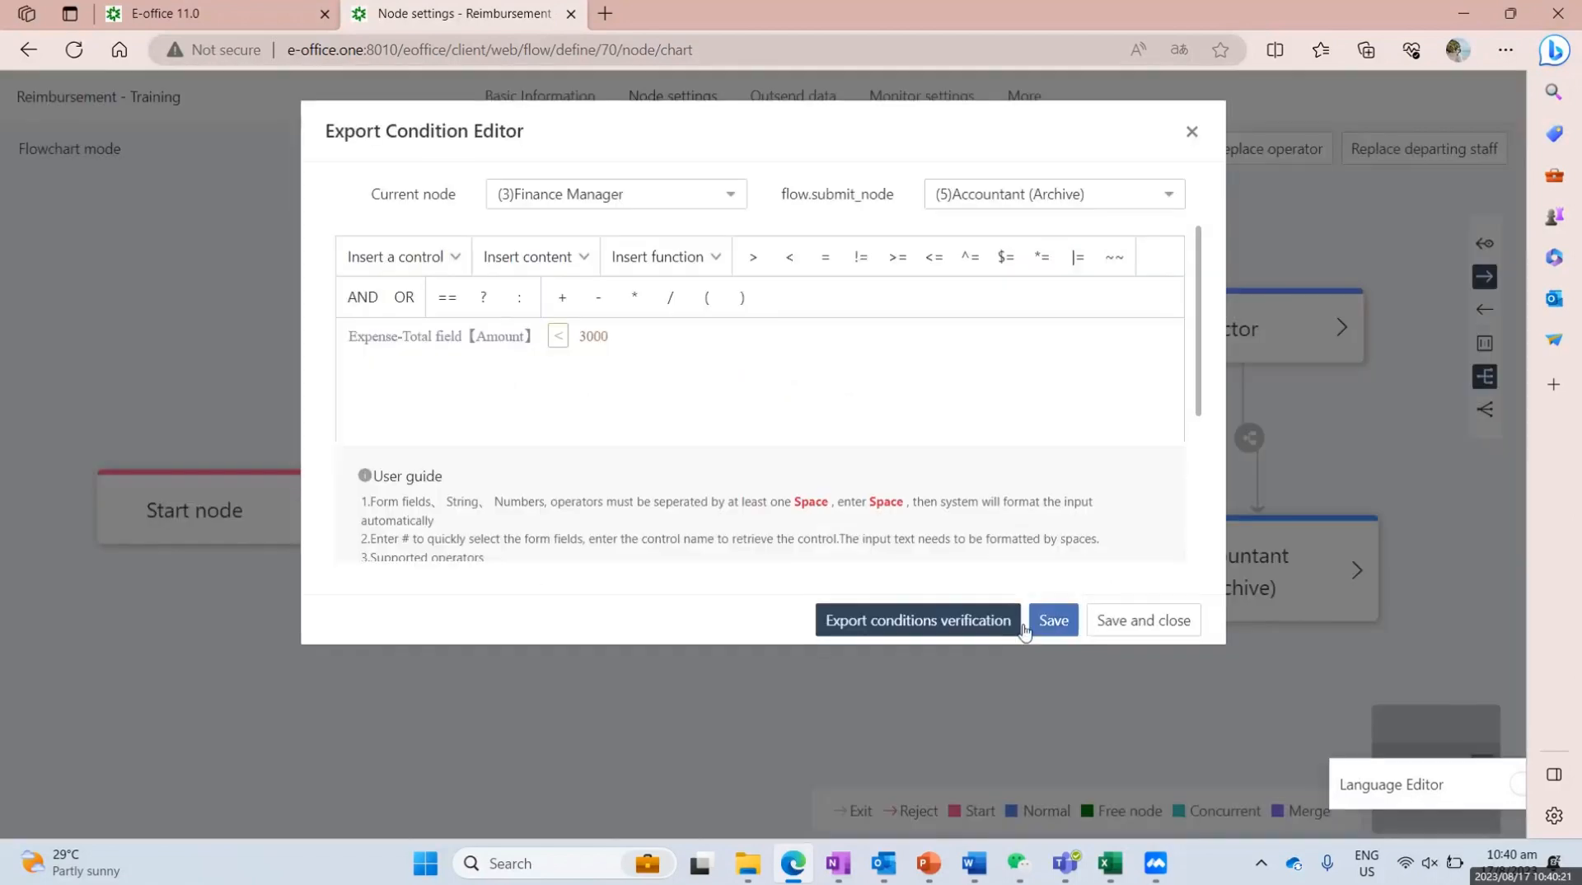
click(1148, 624)
Step: Switch the node settings to list mode and review the start node's exit, reject and operations settings
scroll(783, 165, down, 1)
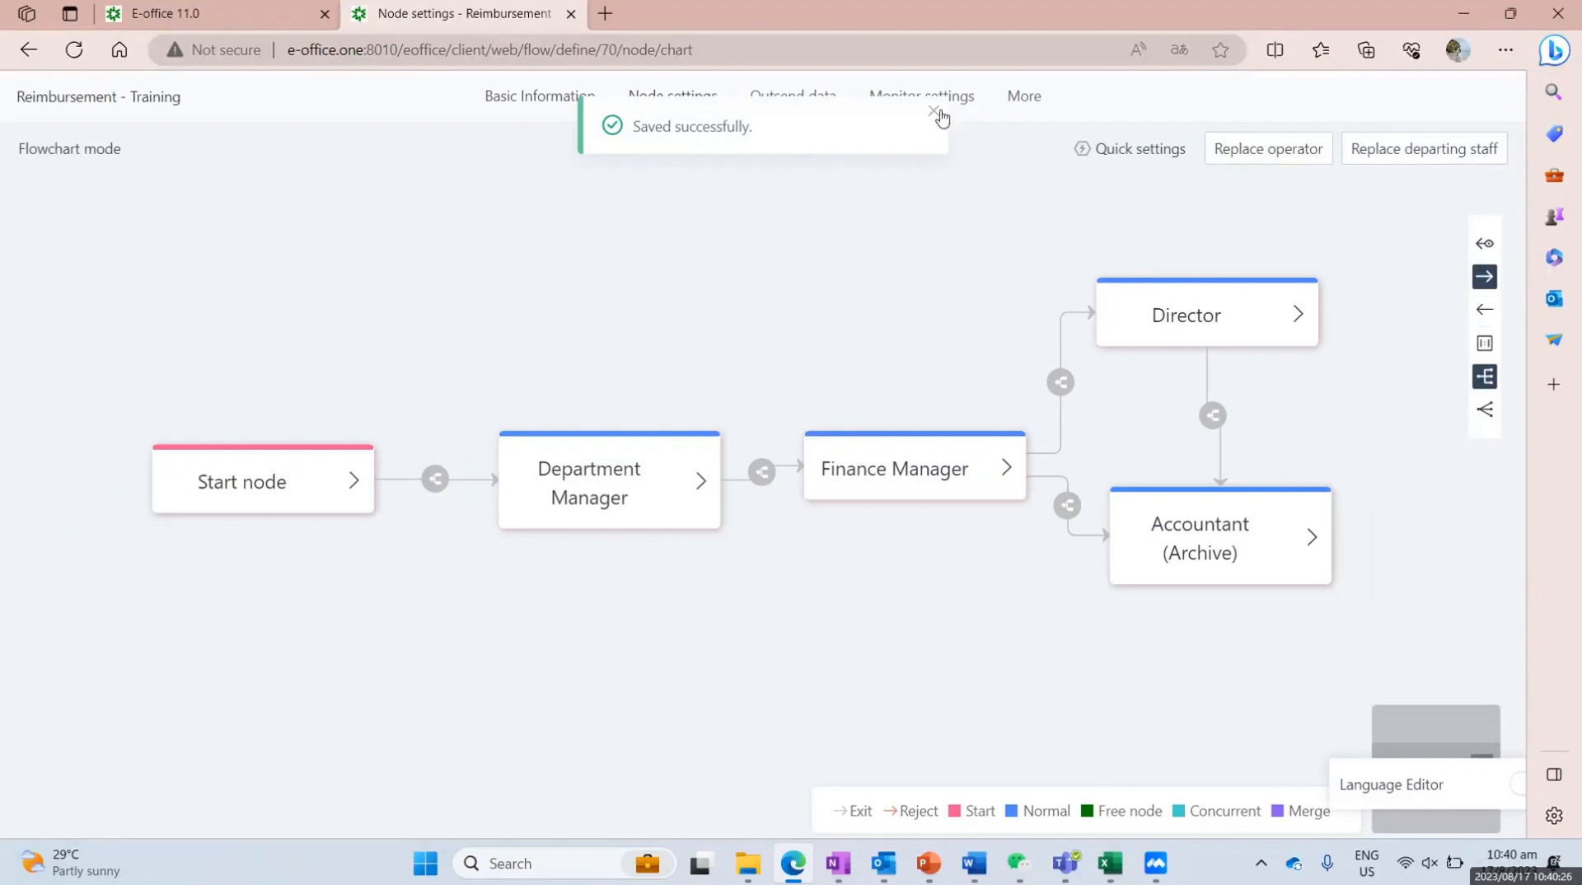
click(774, 147)
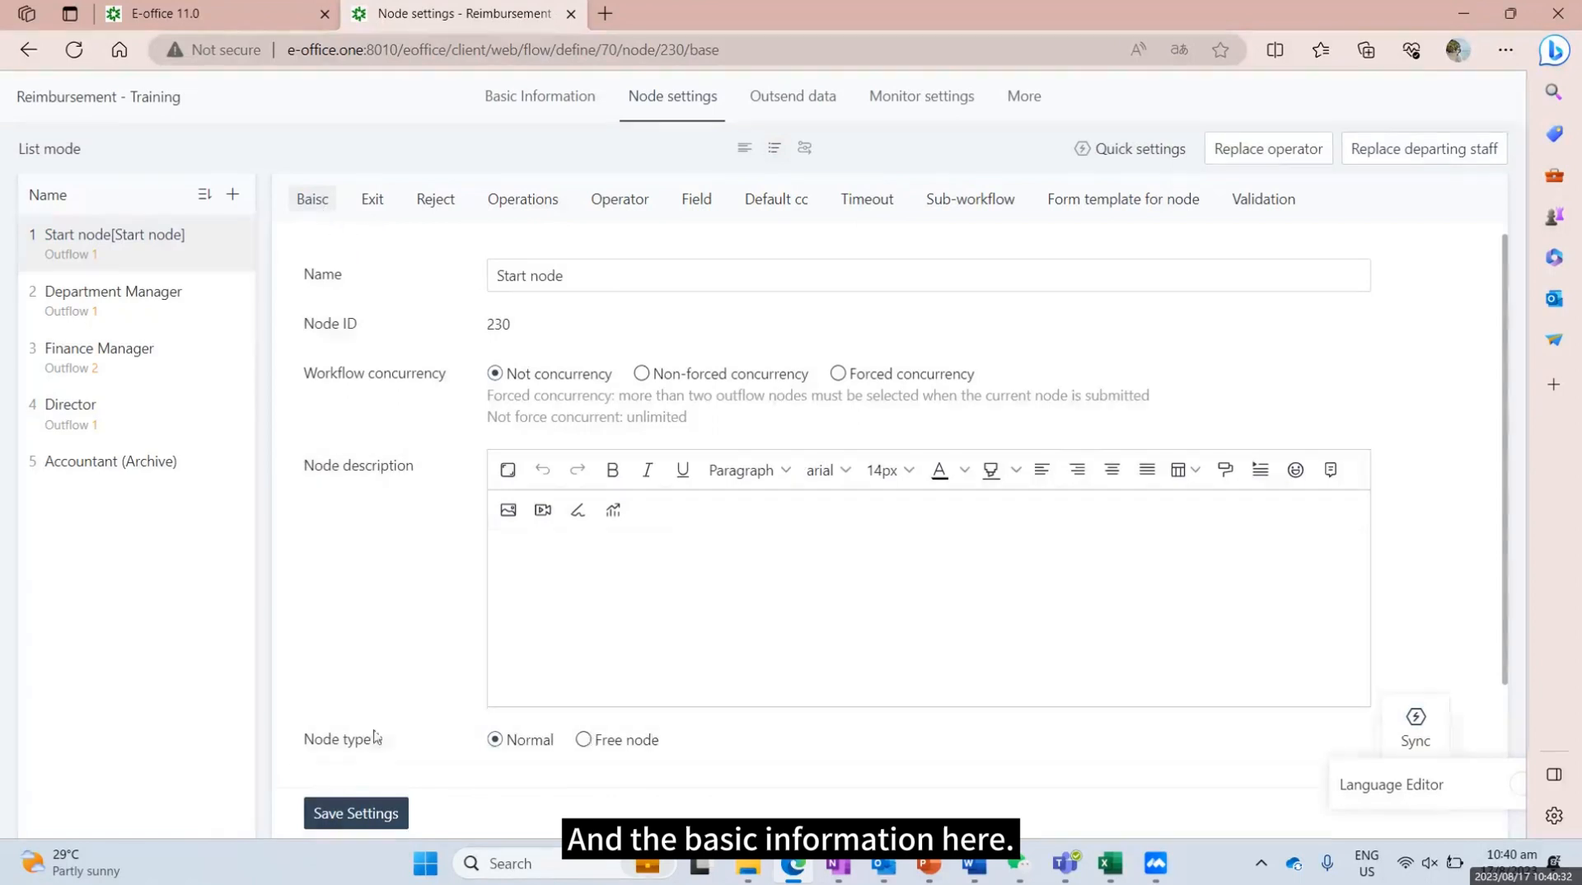
click(381, 212)
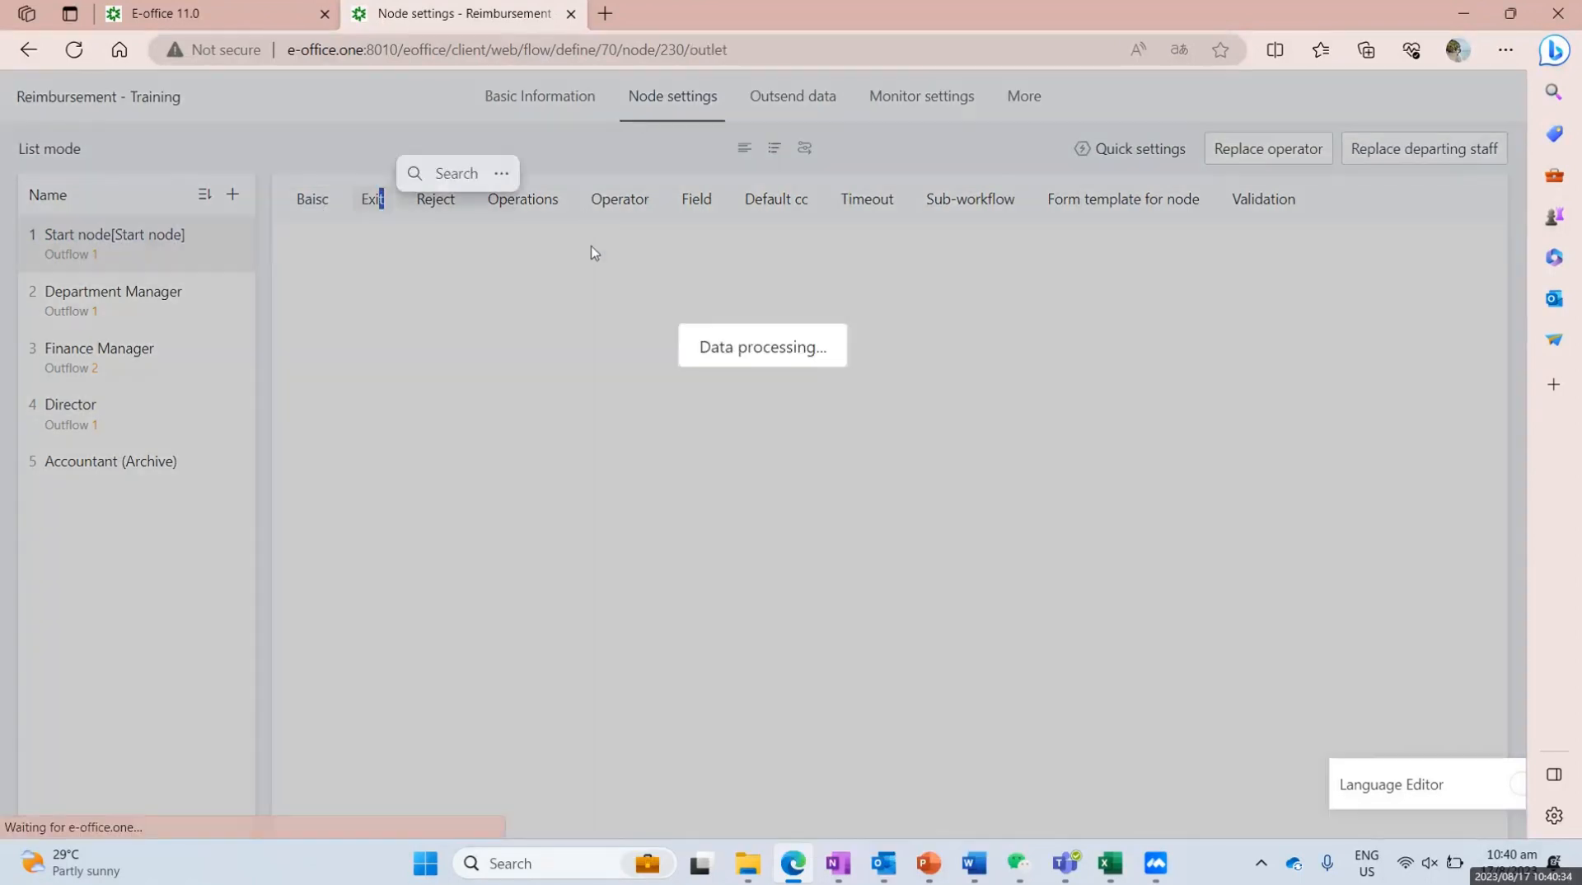
click(429, 208)
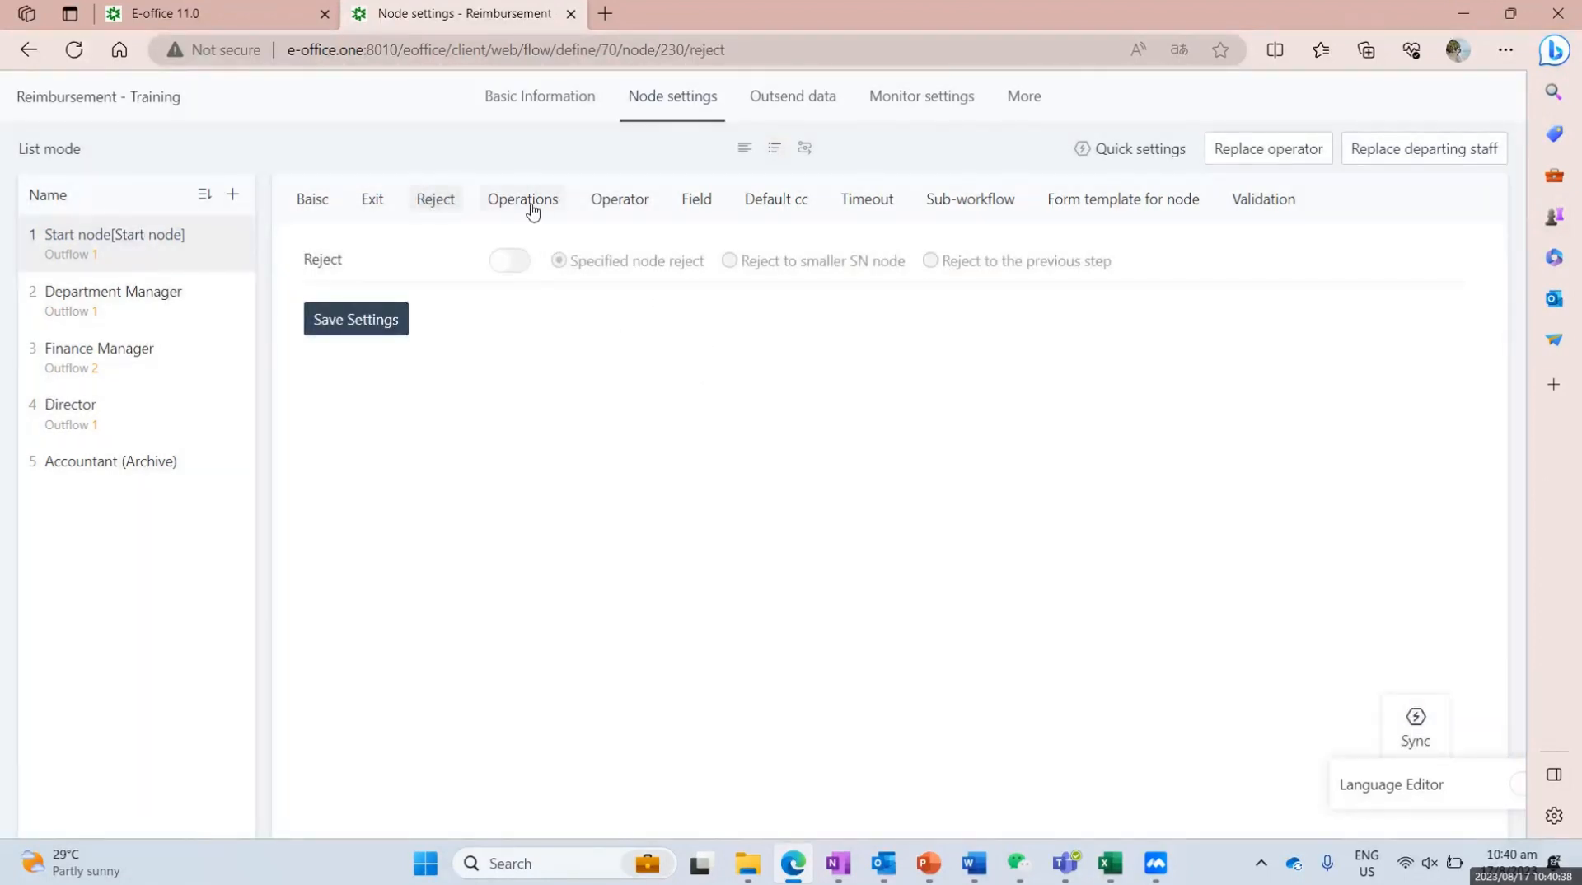
click(532, 207)
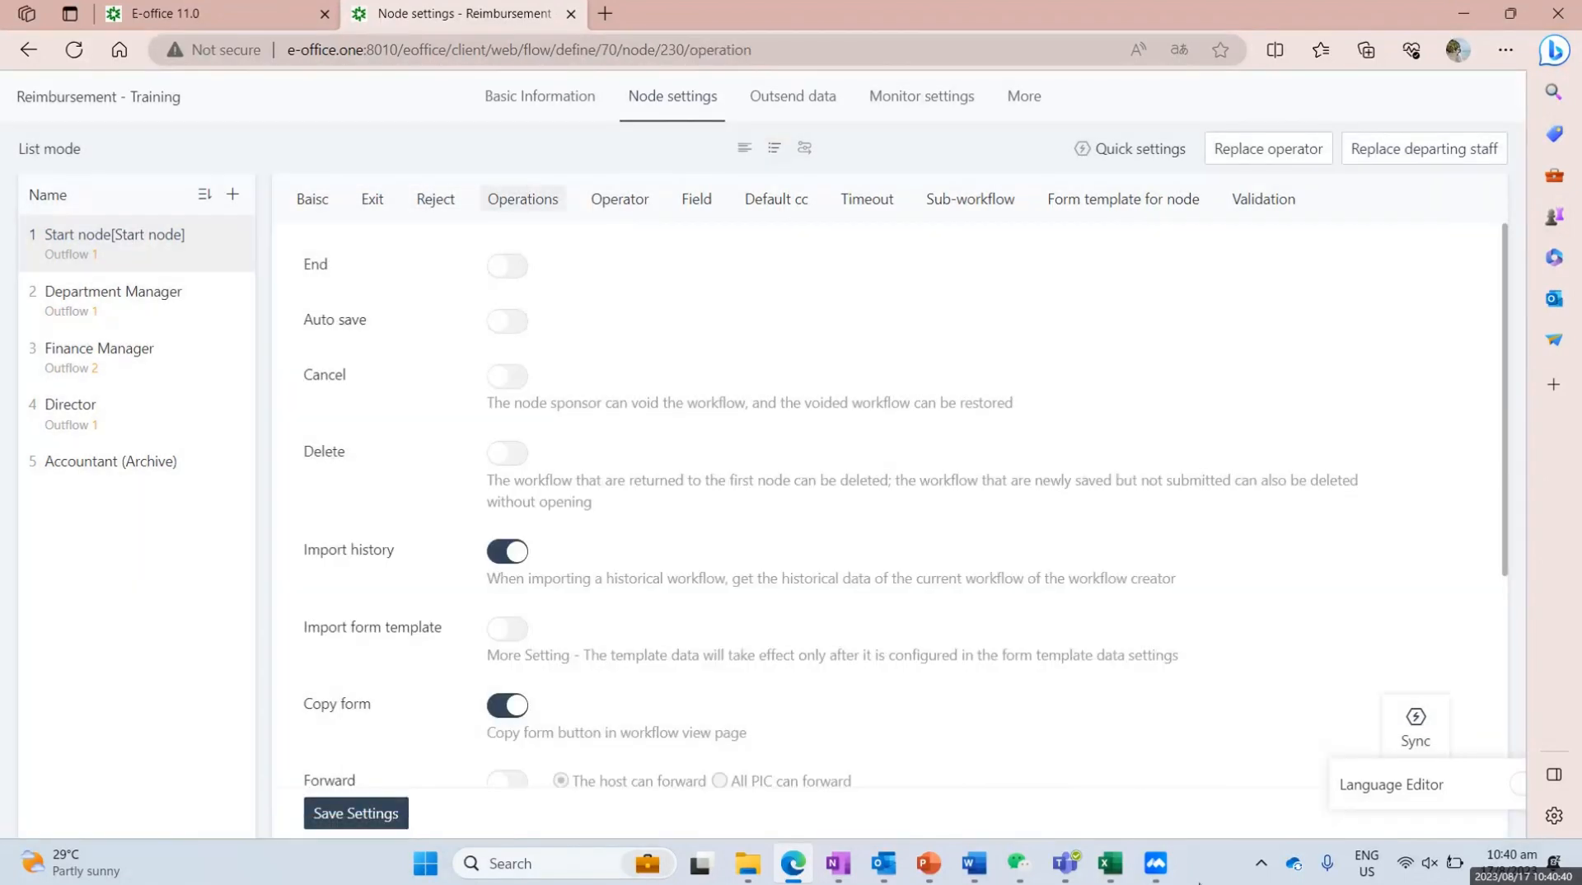
Step: Check the Department Head requirement in the Excel workbook and enable the End operation for the Director node
click(1111, 863)
scroll(299, 723, down, 2)
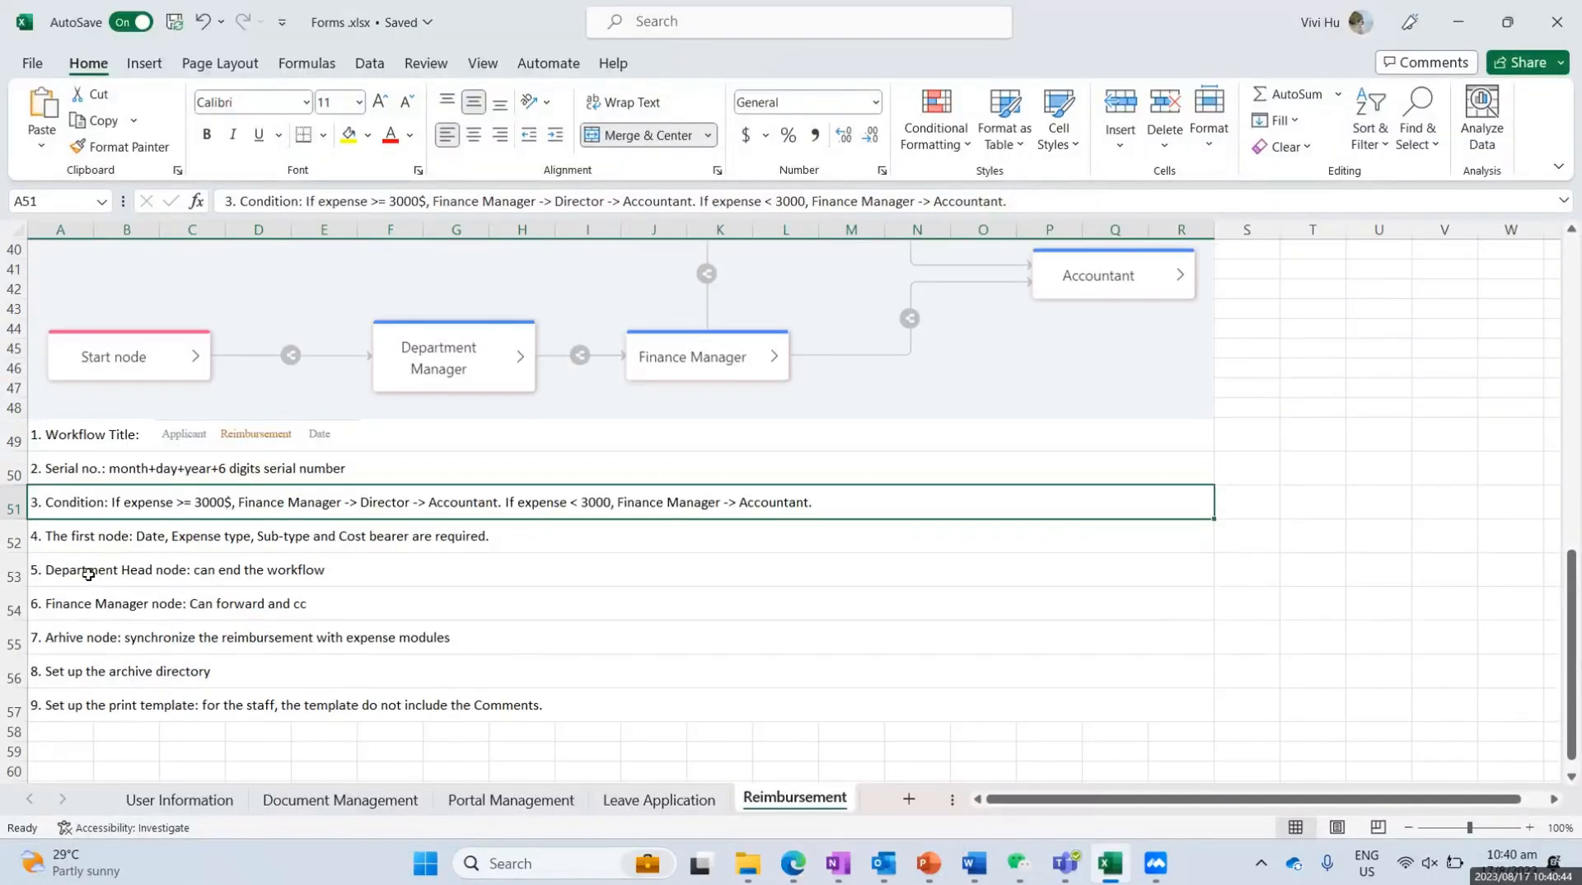
click(88, 574)
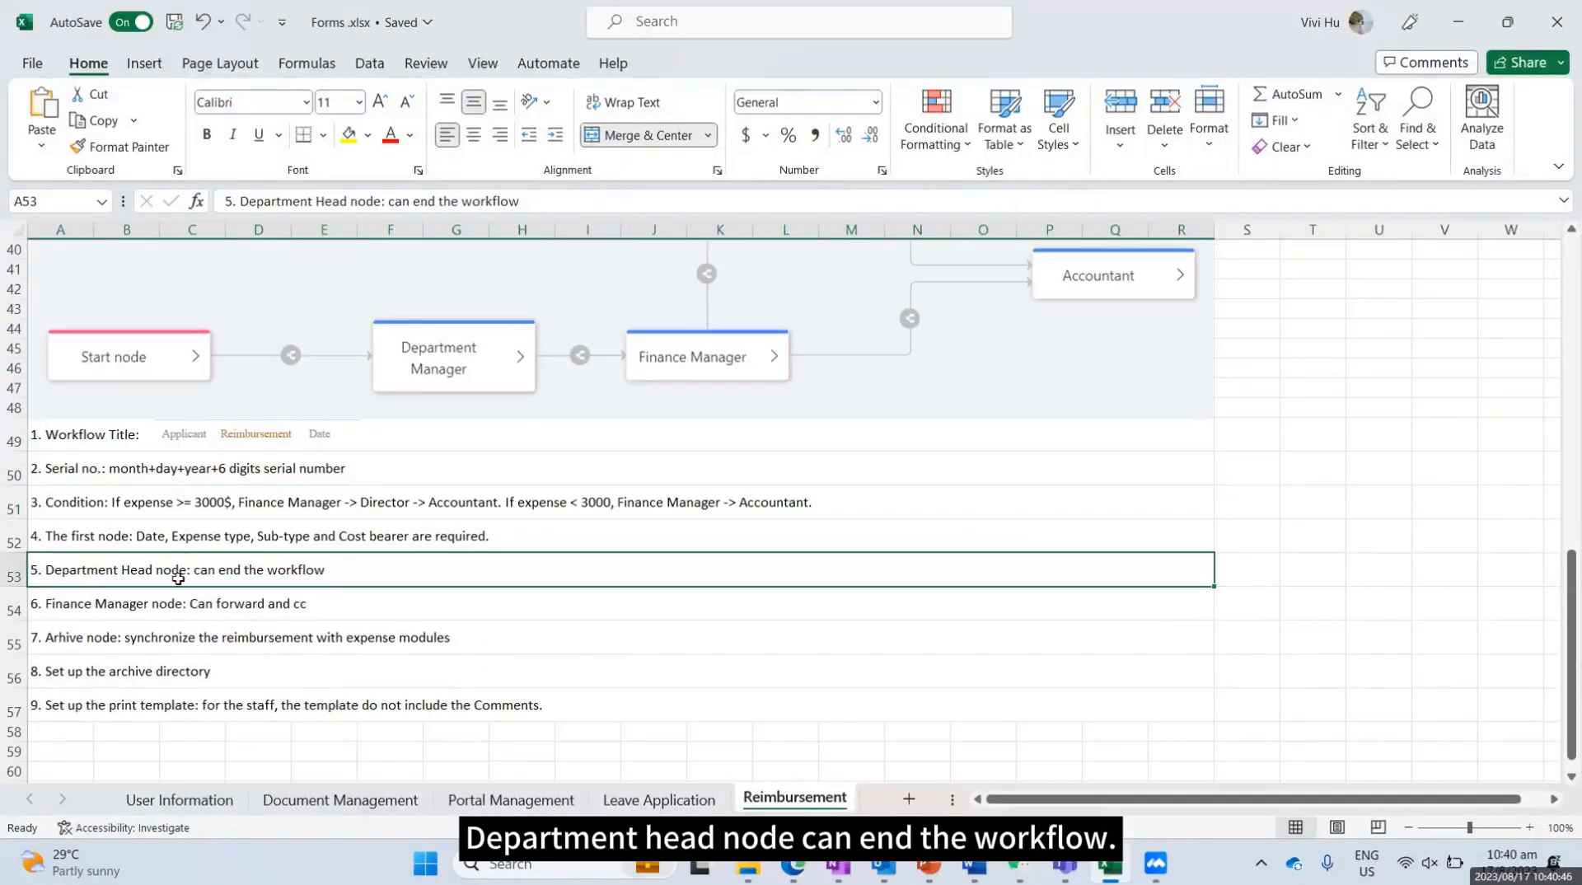
click(1458, 21)
click(125, 436)
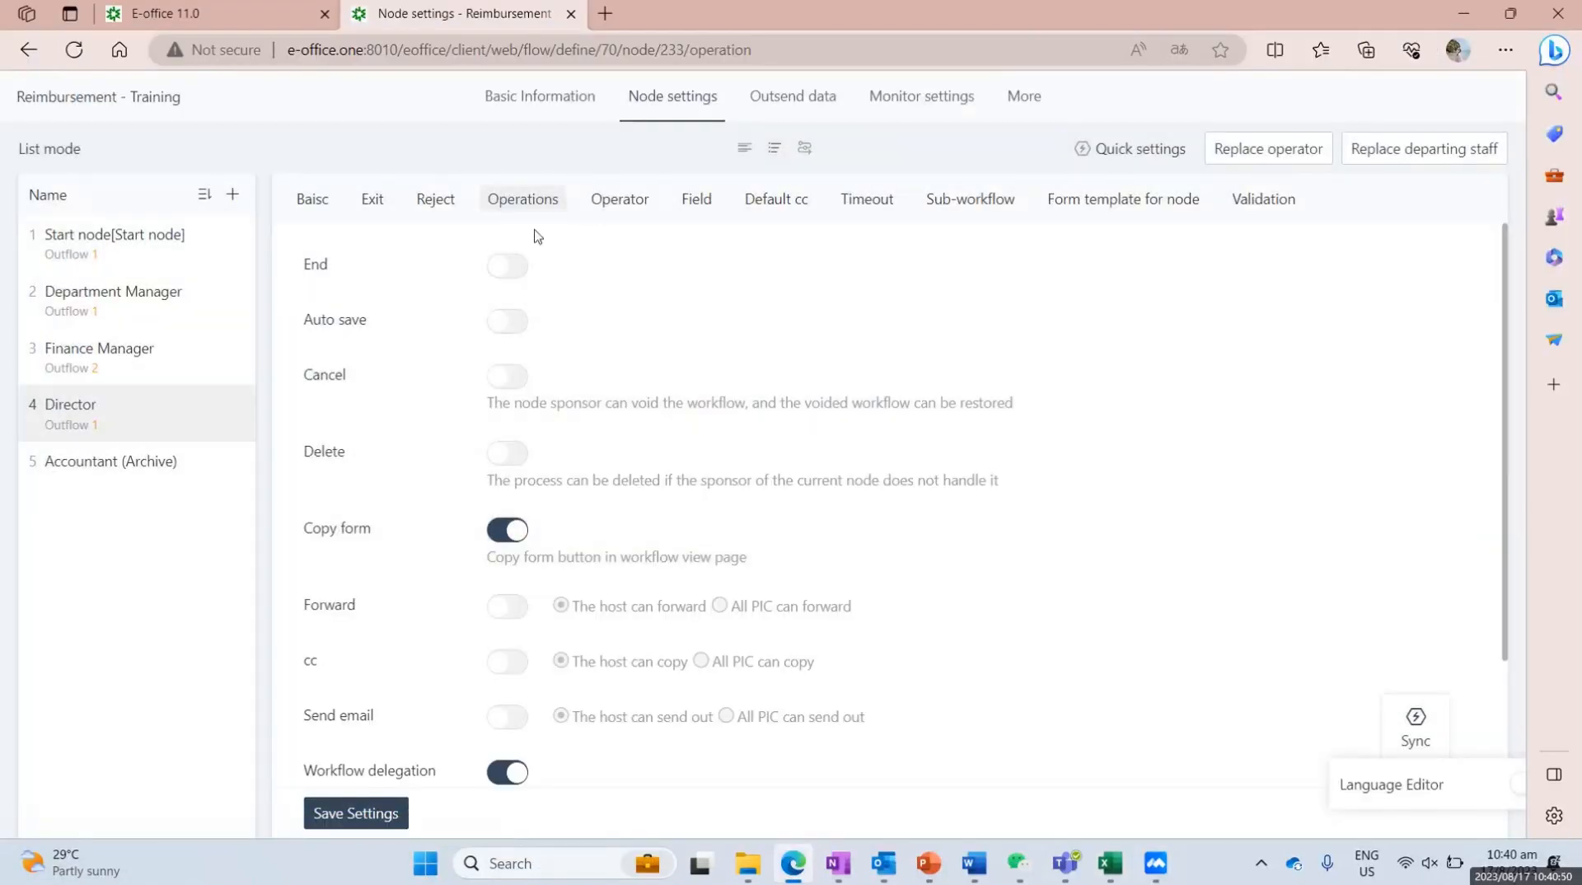
Step: Check the Finance Manager requirement in the Excel workbook and enable Forward and cc for the Finance Manager node
click(1109, 866)
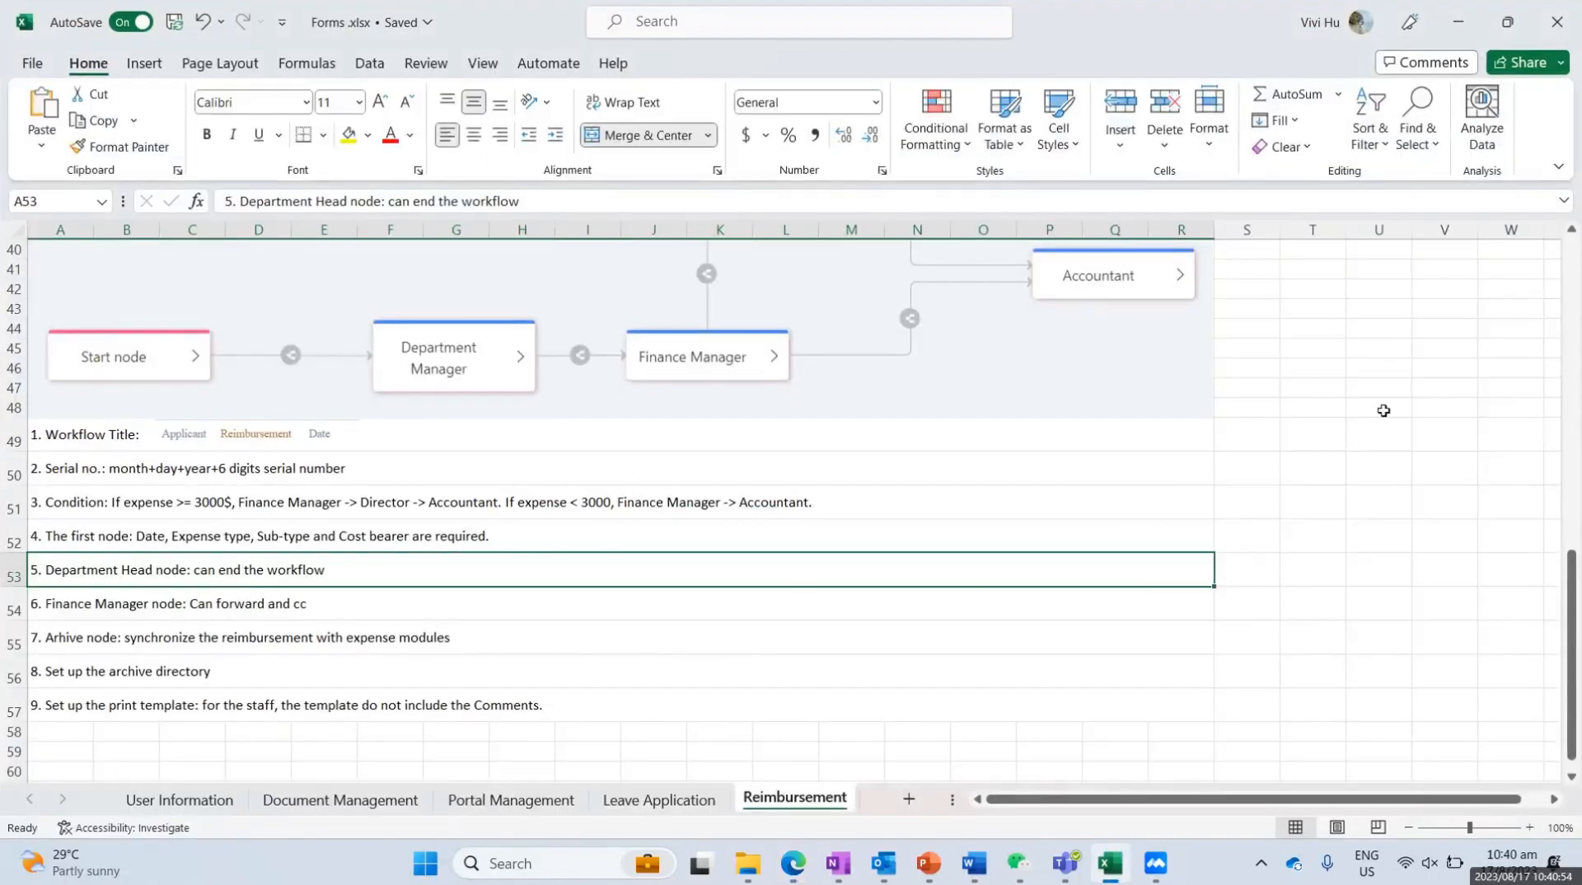
click(1458, 18)
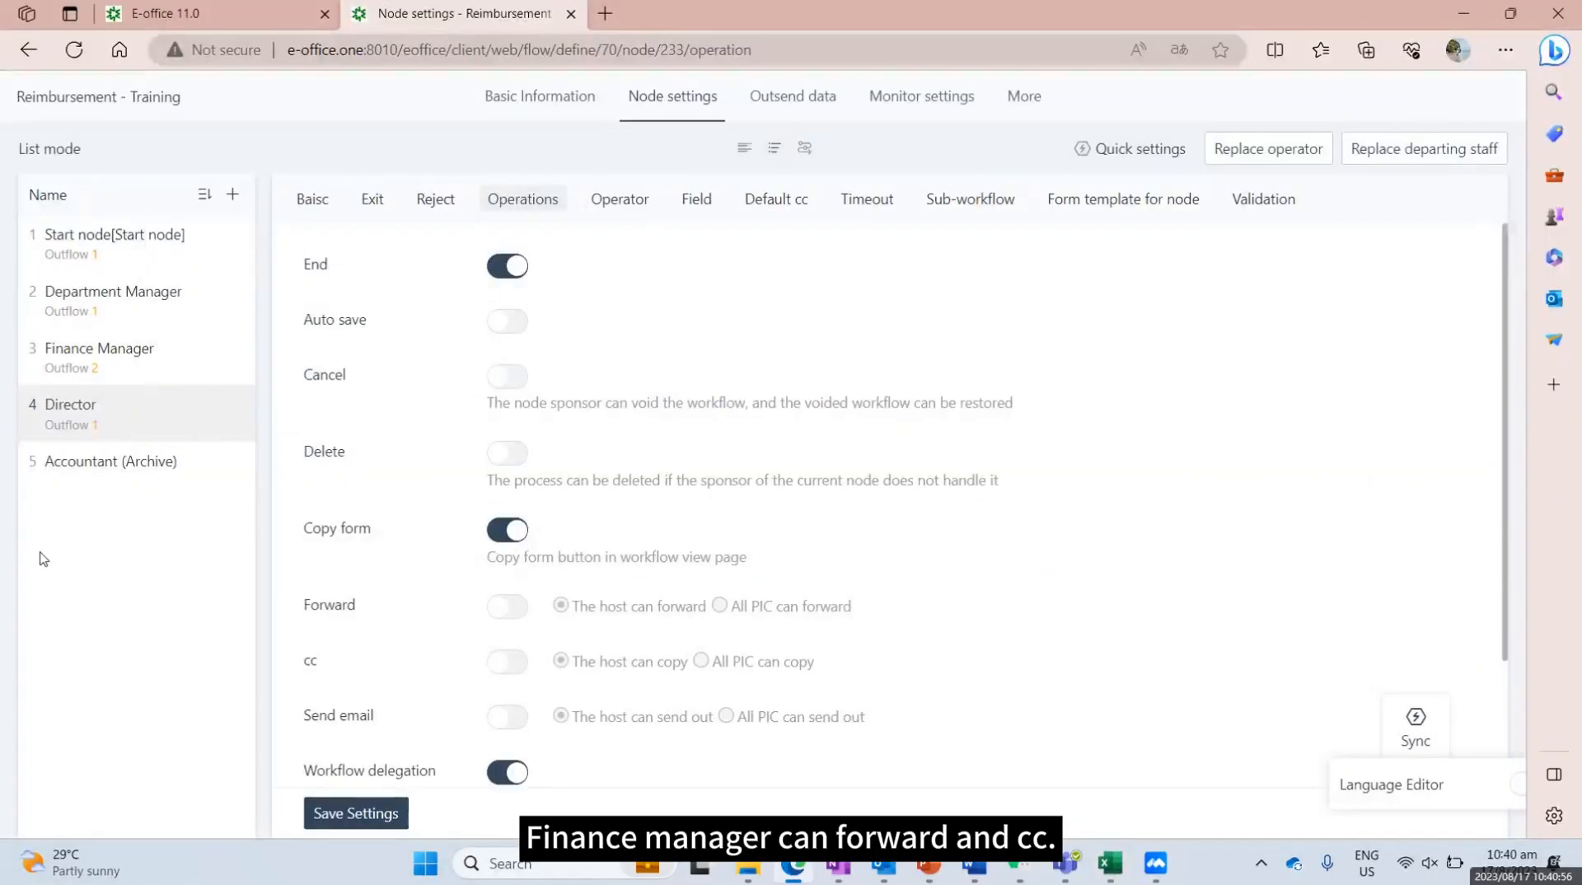
click(153, 367)
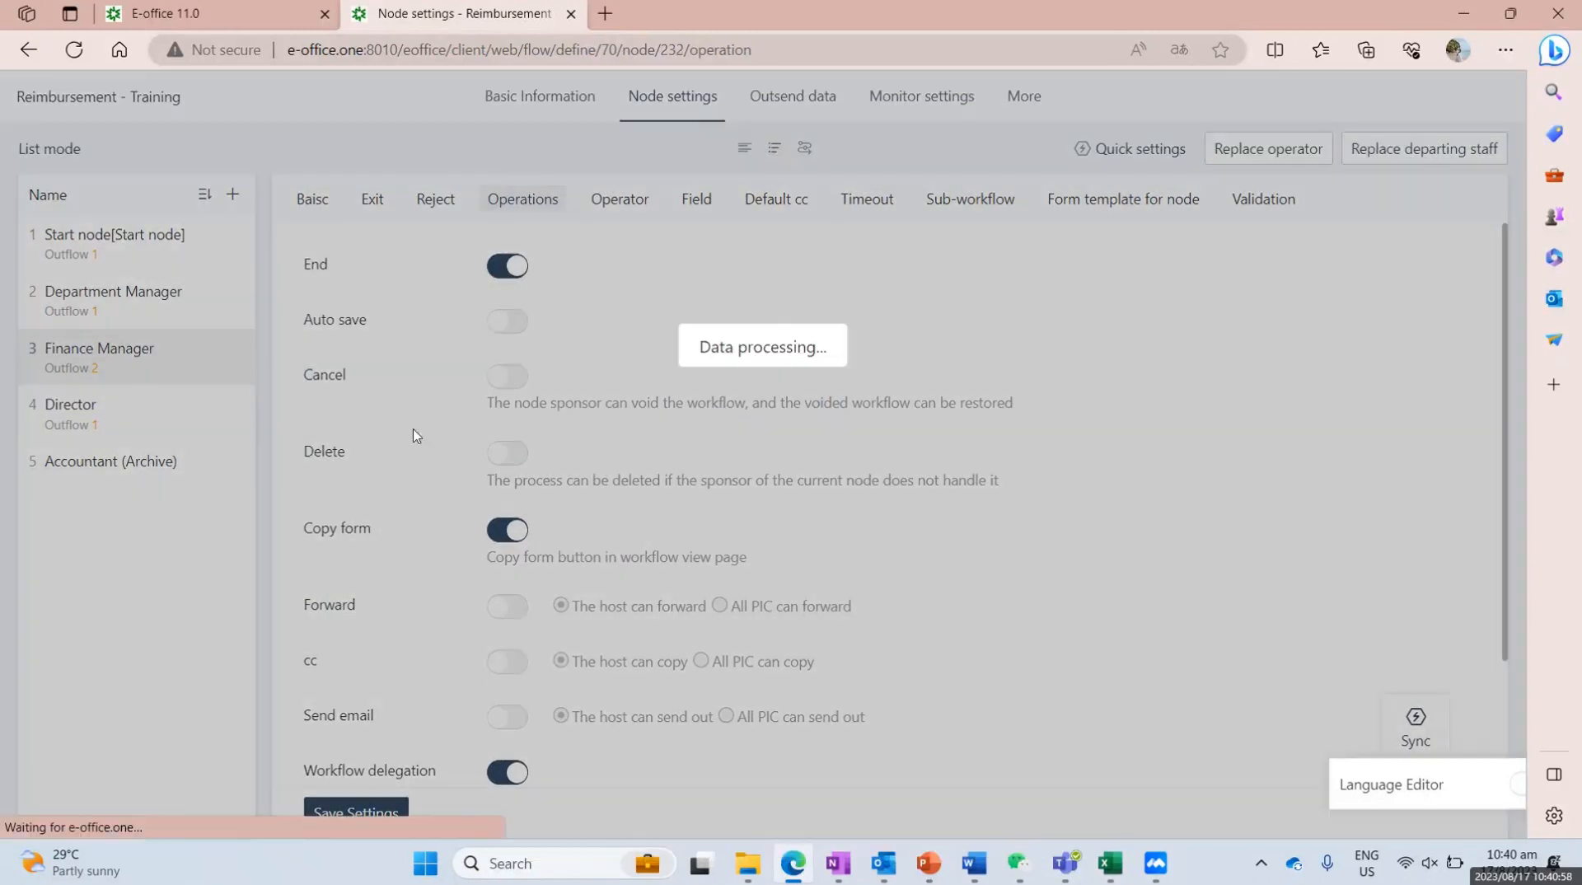
scroll(445, 458, down, 2)
click(509, 448)
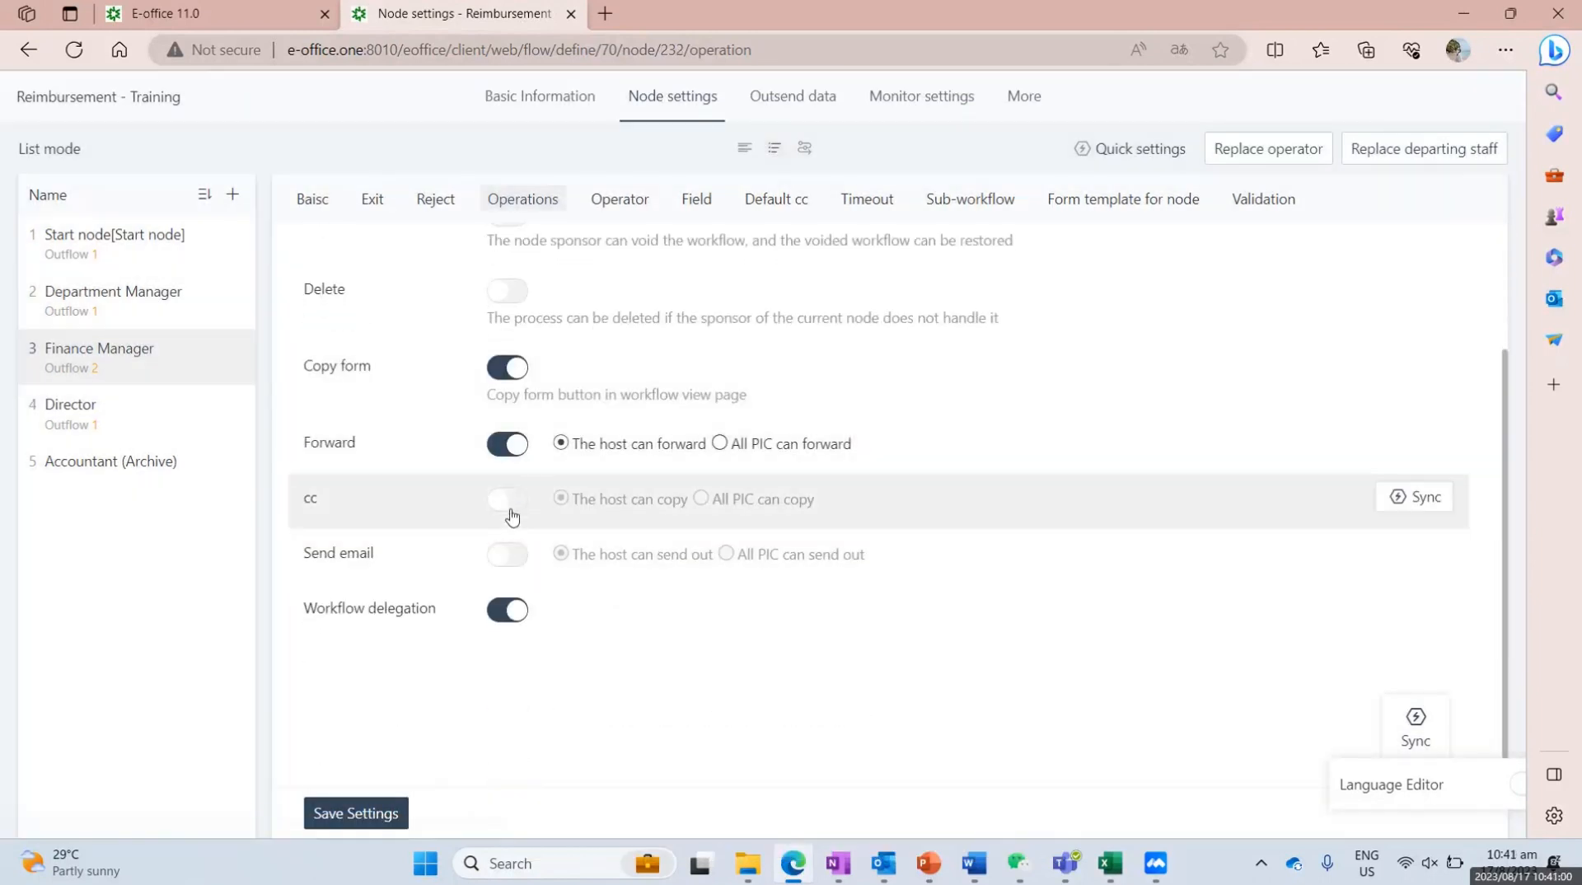
click(509, 500)
scroll(896, 677, up, 2)
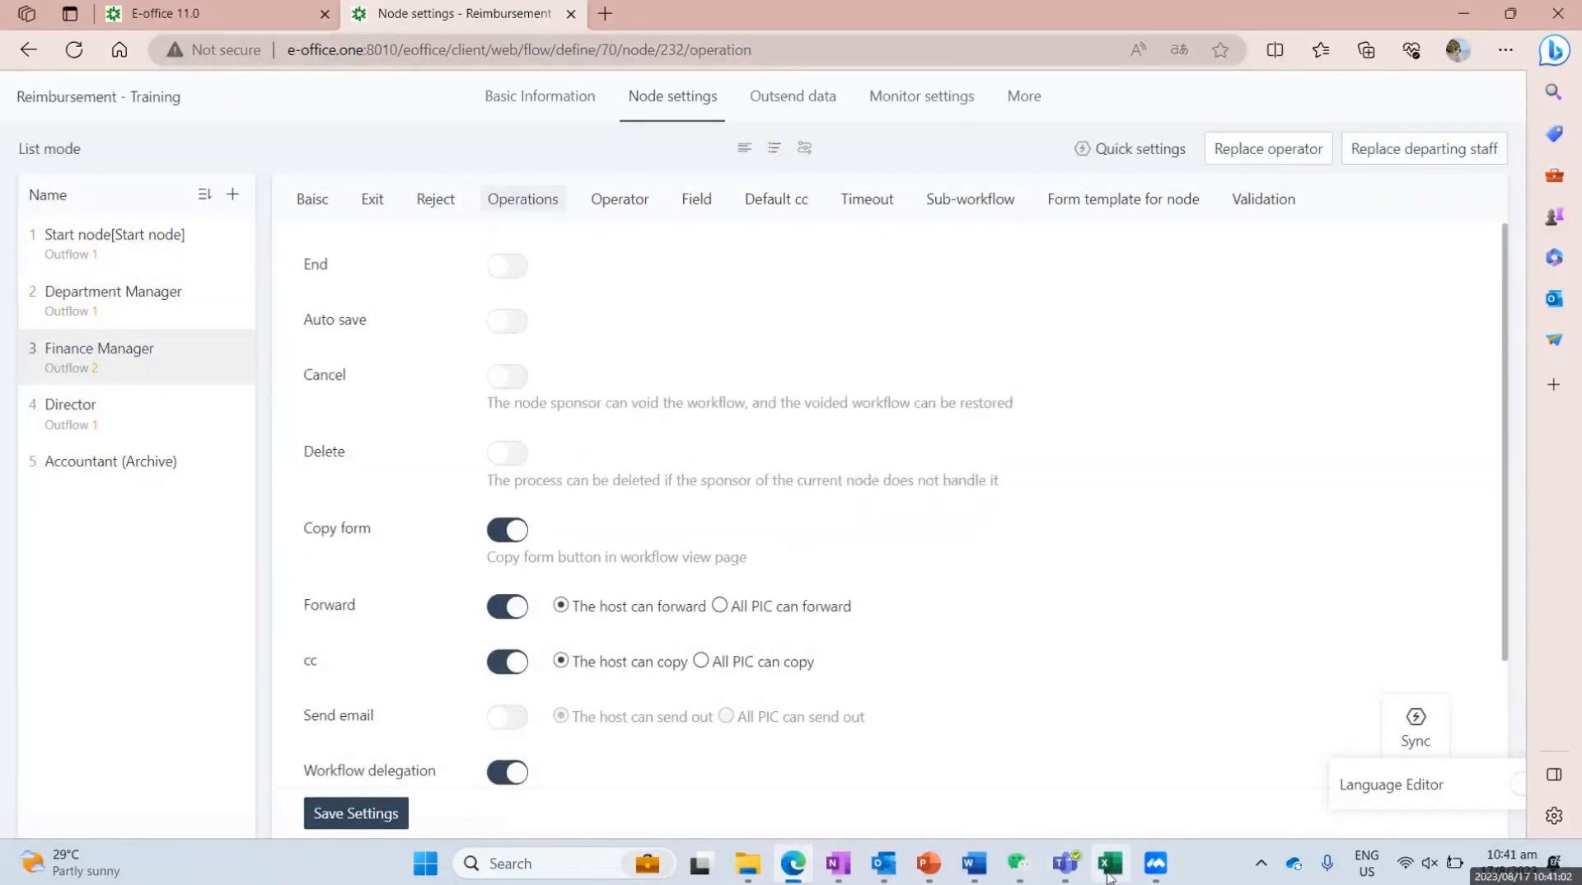
Step: Review the remaining node requirements in the Excel workbook and return to the E-office node settings
click(1109, 865)
scroll(441, 478, down, 1)
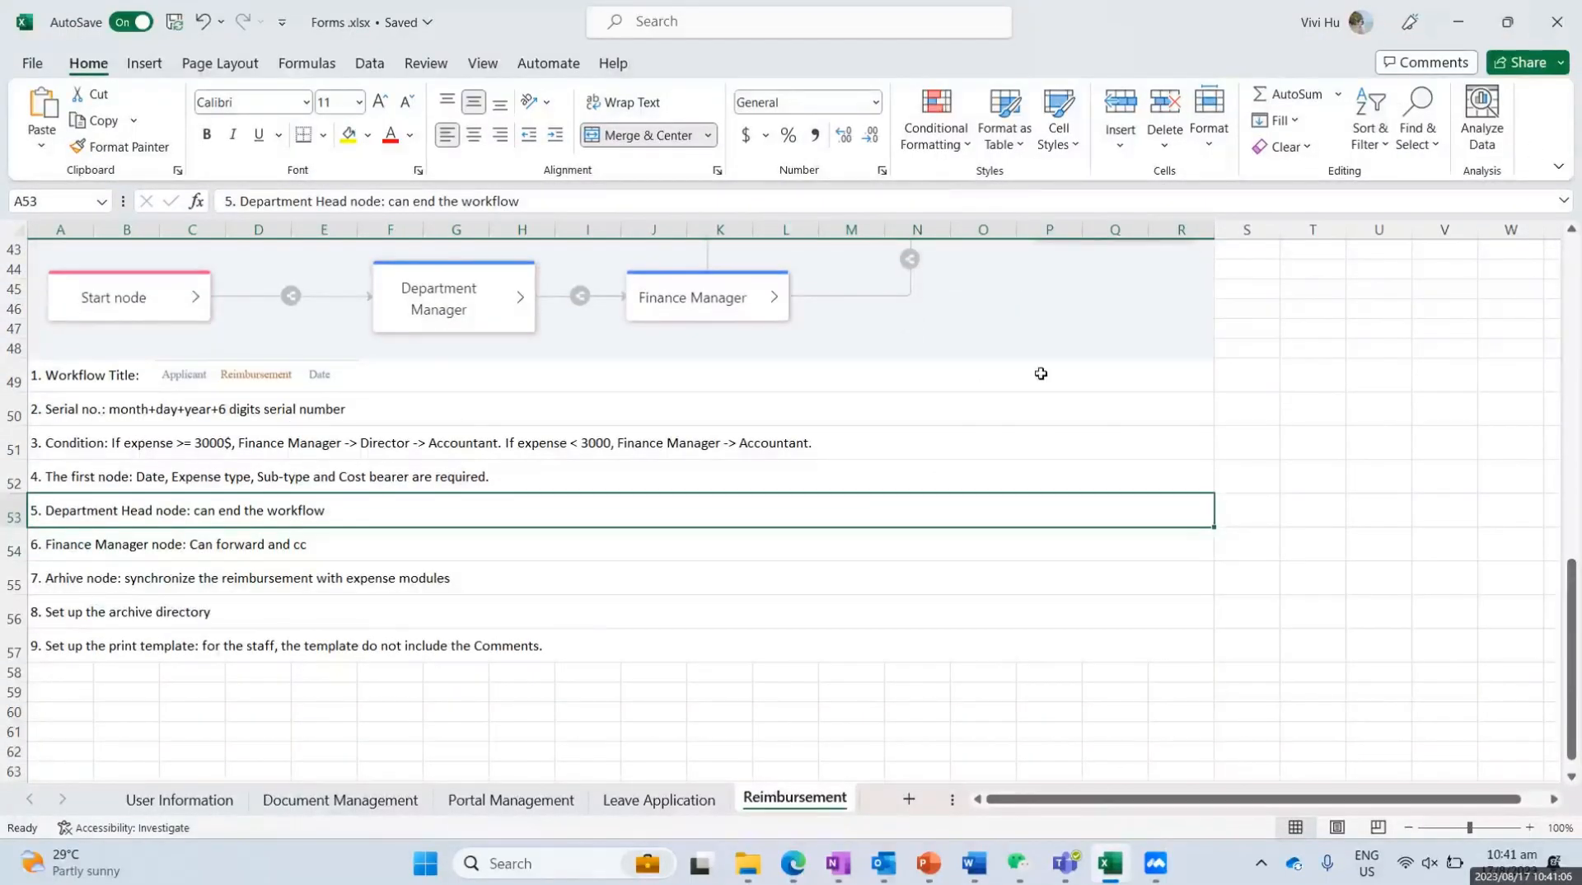
click(793, 863)
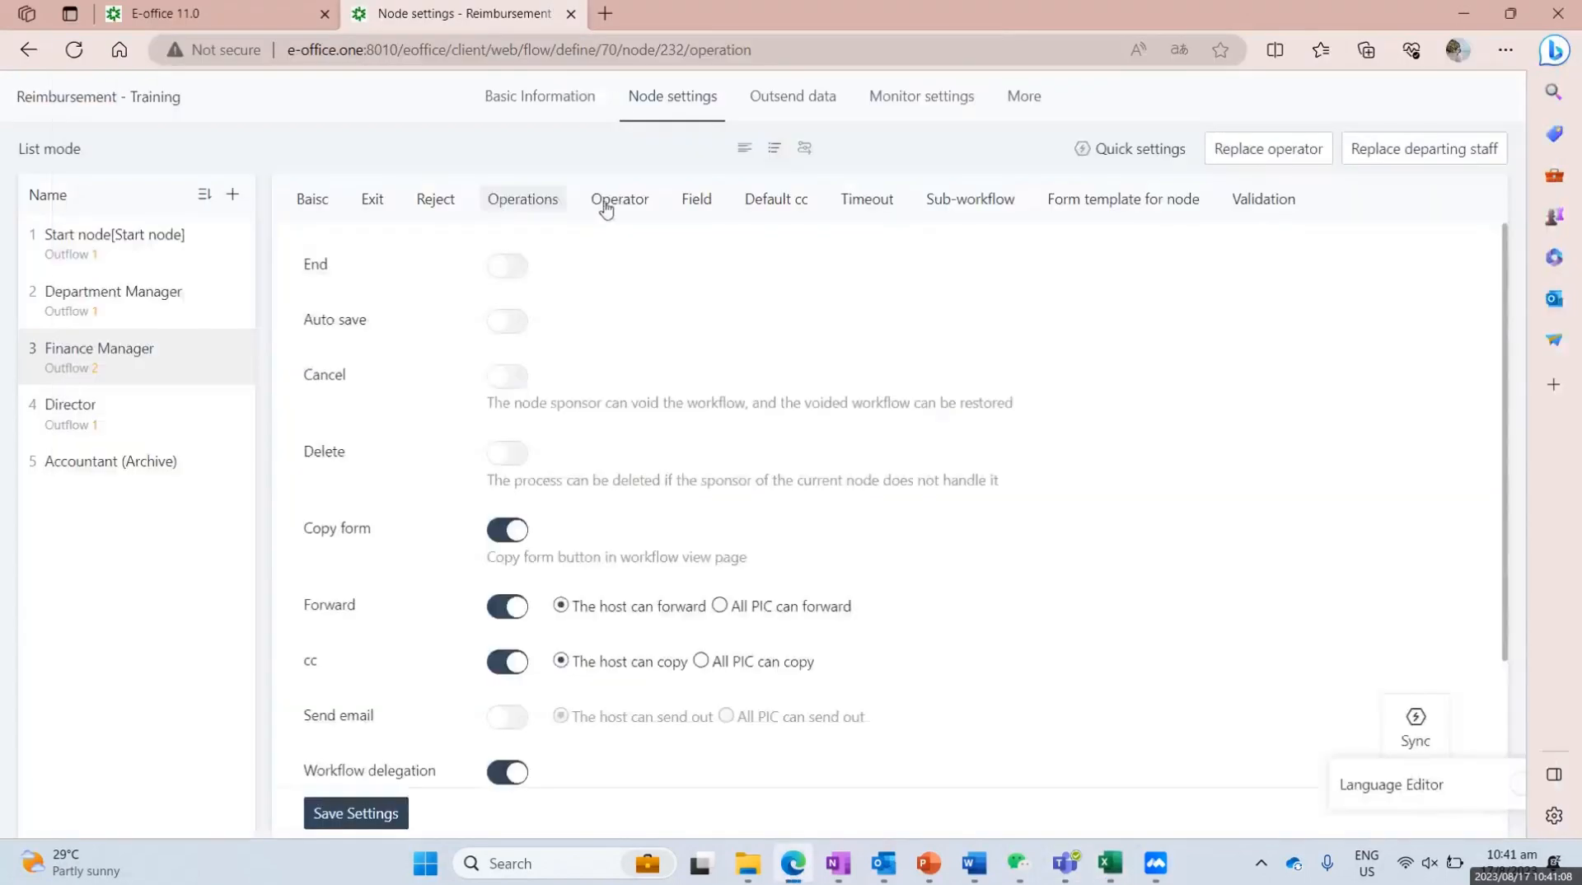
Step: Enable cc and Send email for the Finance Manager node's host and save the node's operation settings
click(620, 198)
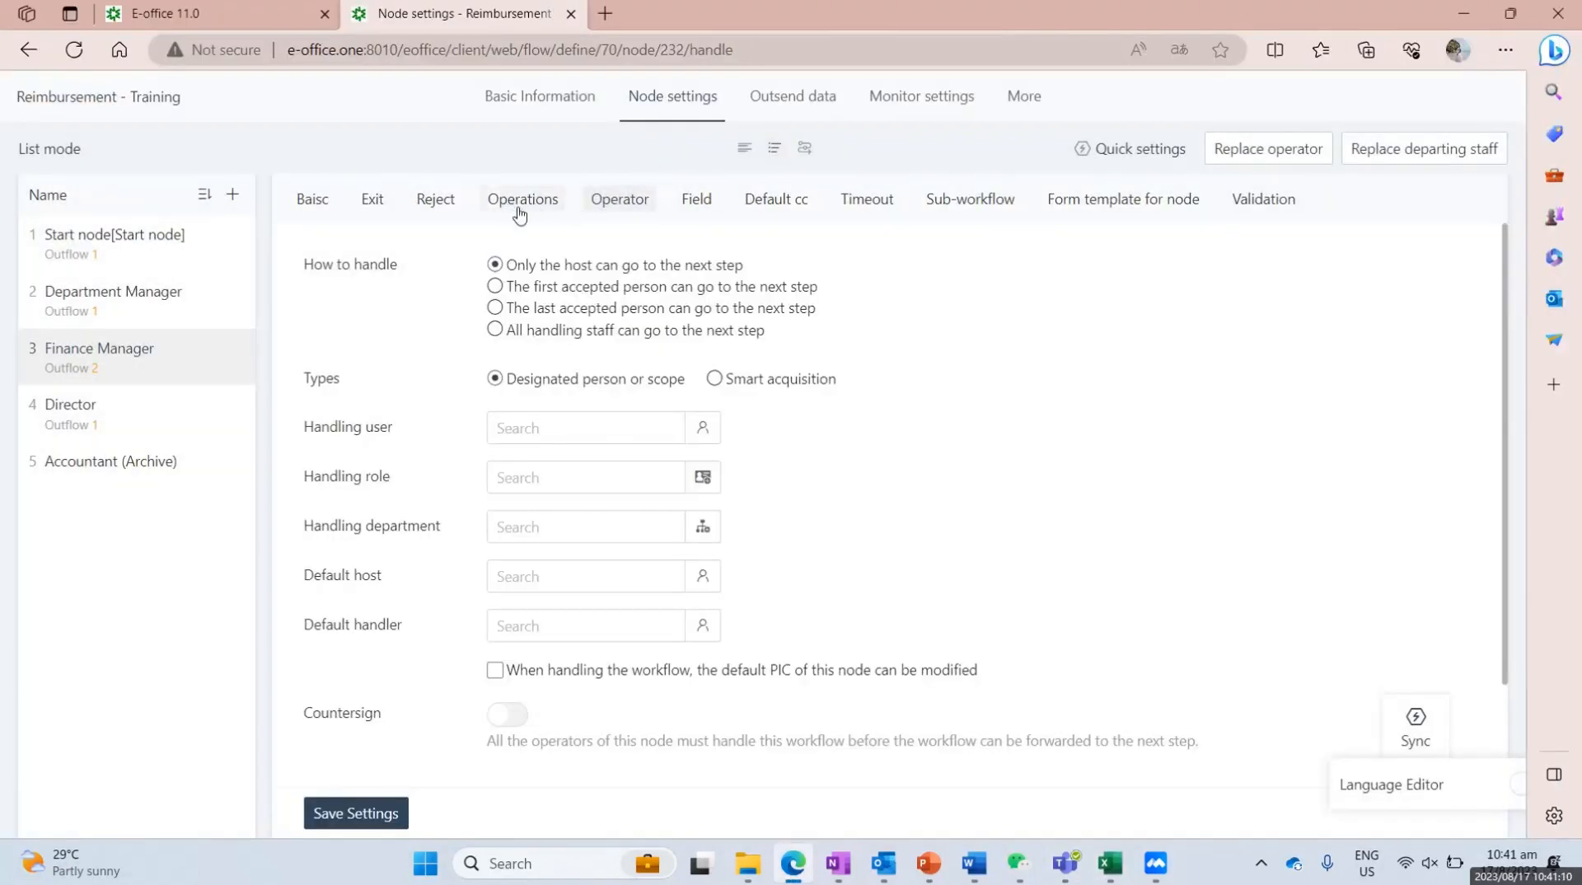
click(519, 213)
scroll(499, 528, down, 2)
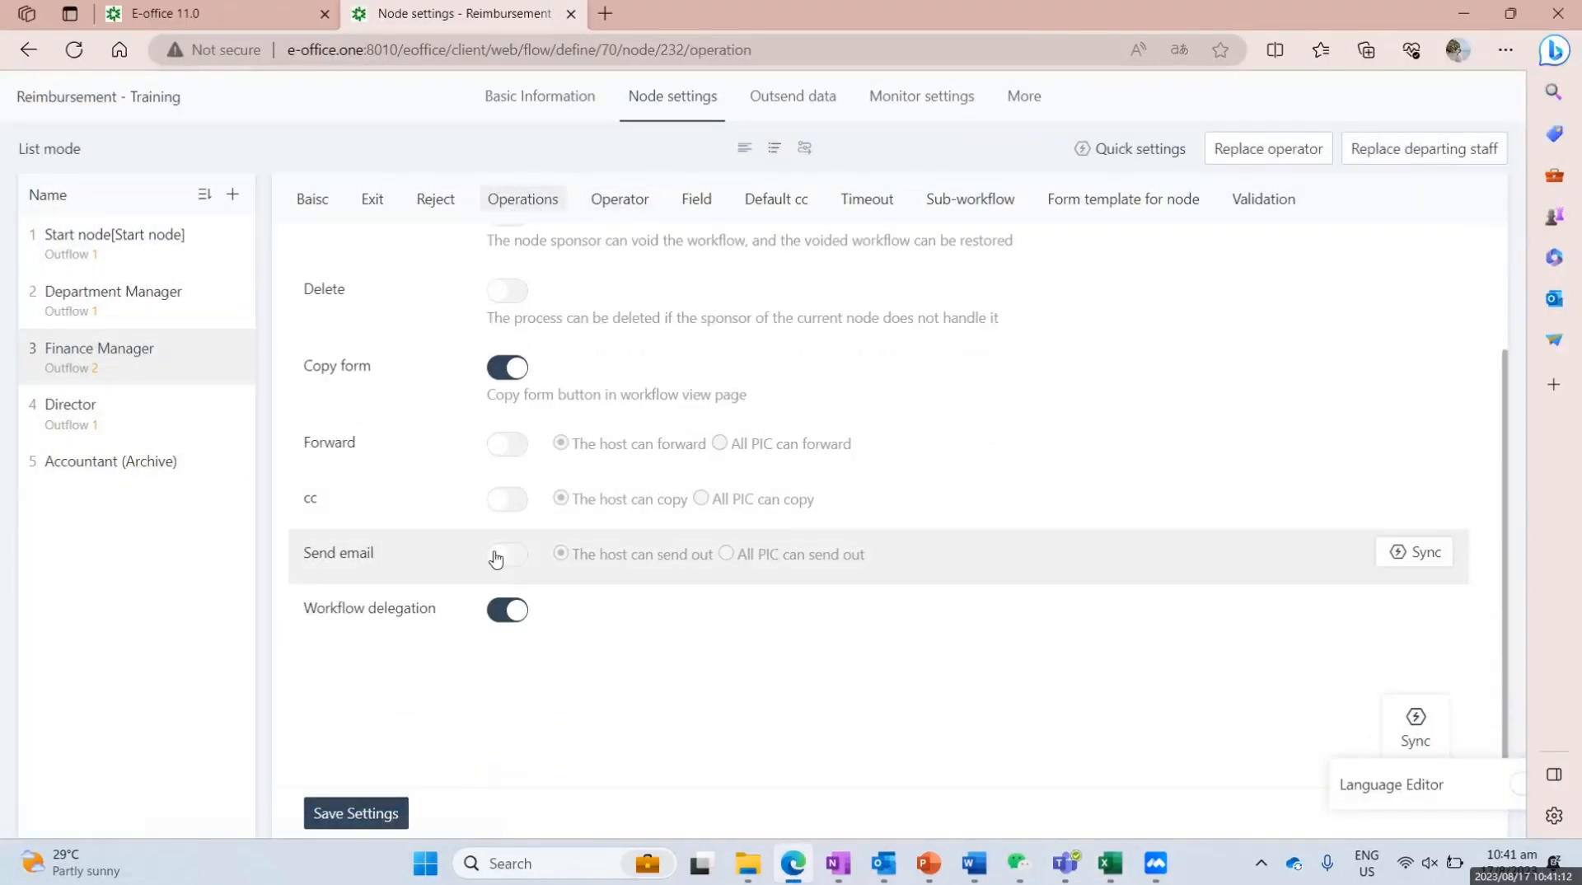
click(495, 560)
click(506, 499)
click(353, 813)
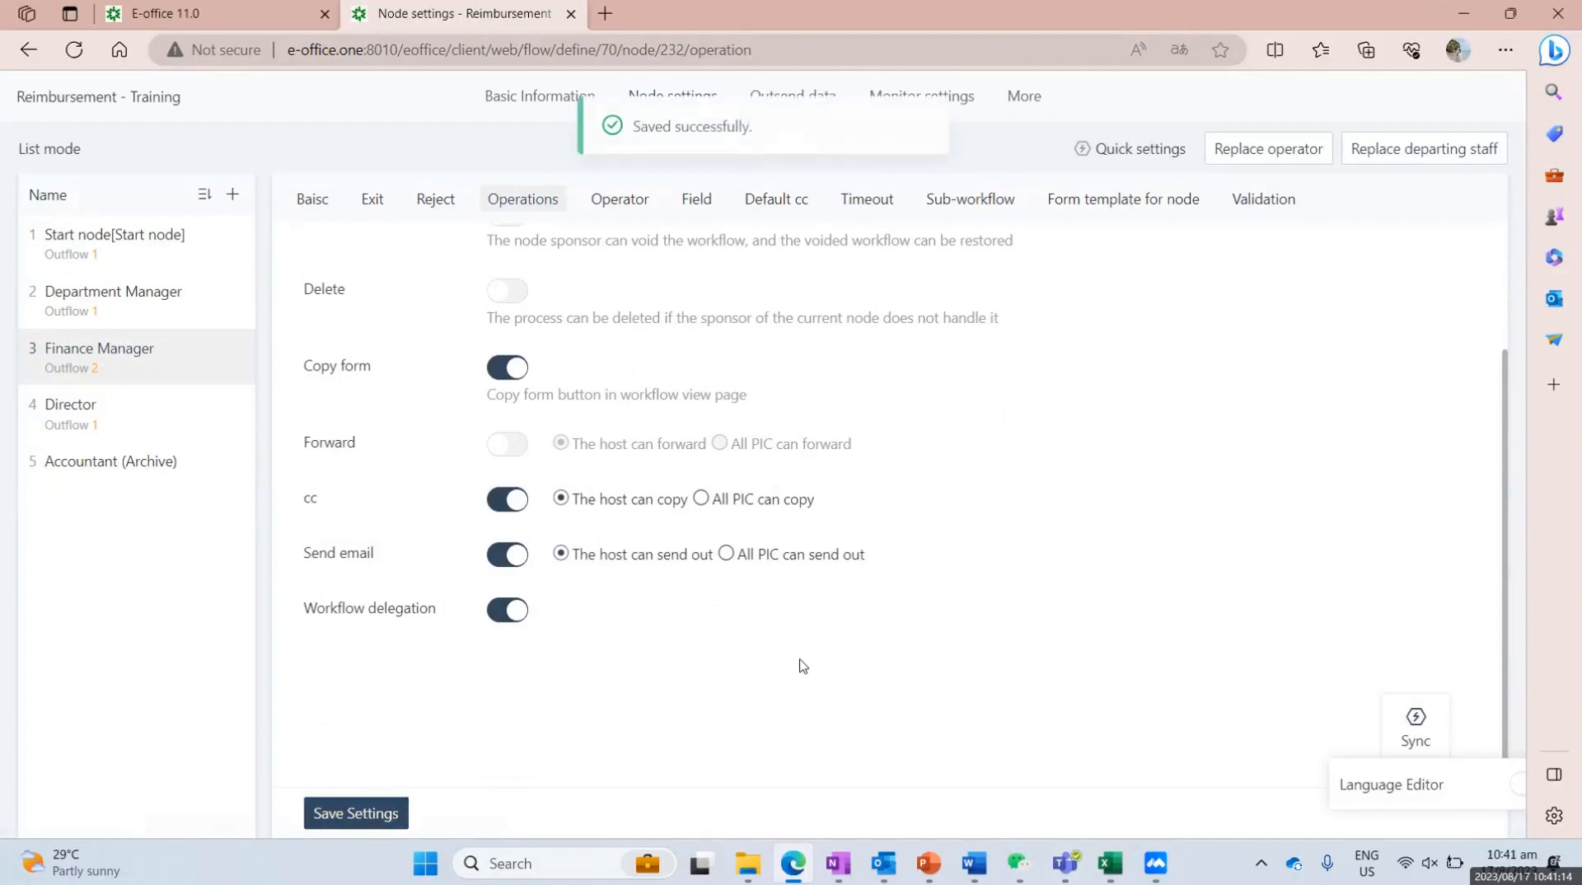
Step: Enable the End operation for the Director node and save its operation settings
click(131, 233)
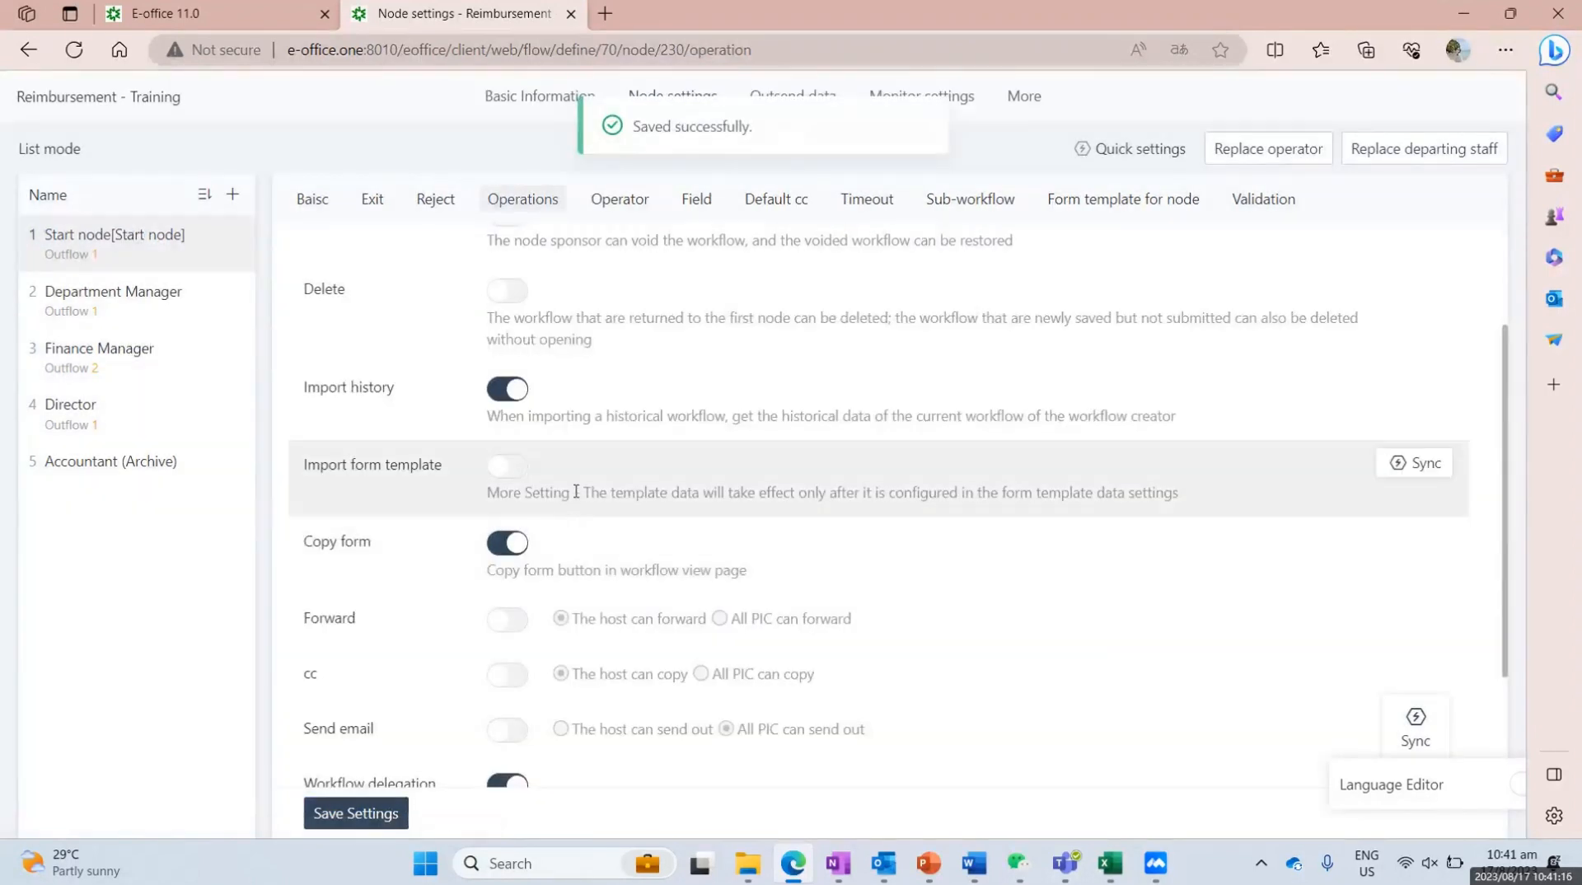
scroll(577, 492, up, 2)
click(139, 421)
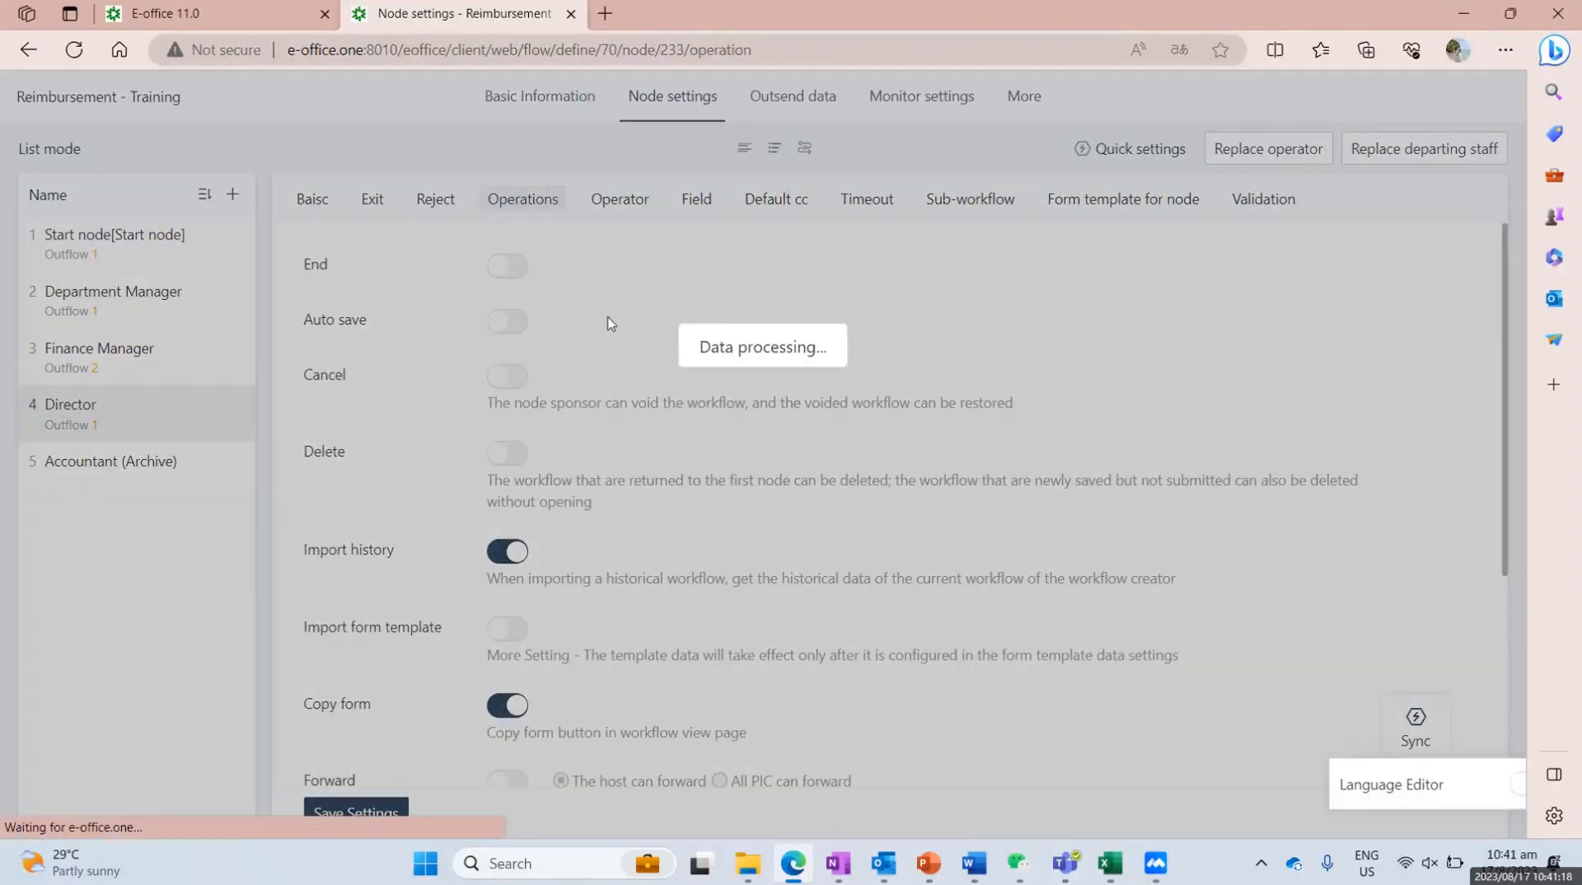
click(507, 267)
scroll(335, 473, down, 2)
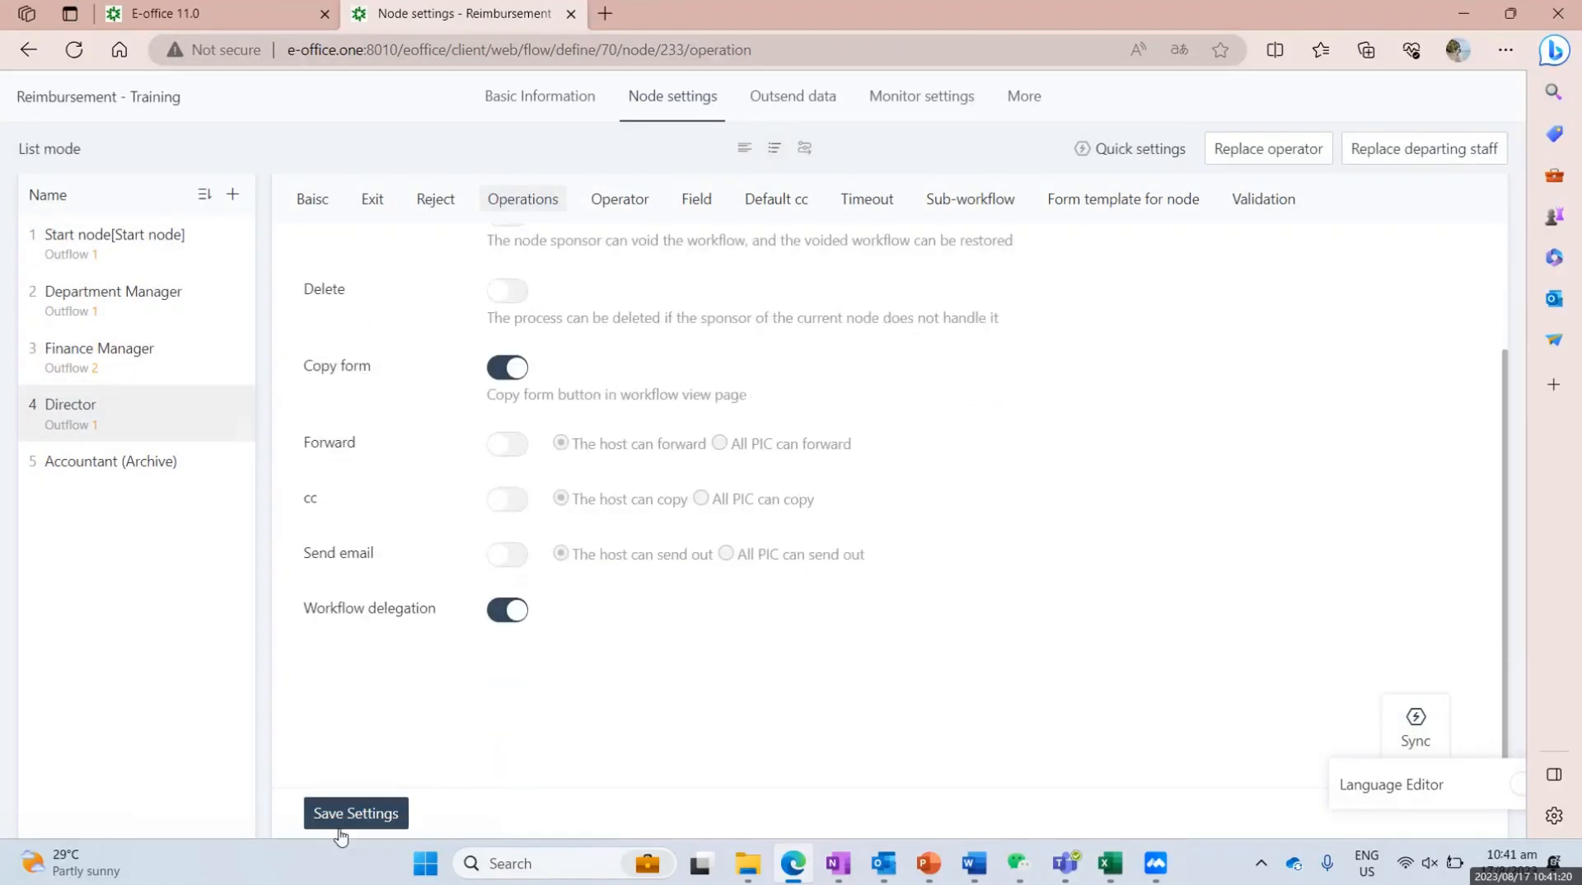
click(341, 826)
Step: Set the start node's handling user to all staff in its operator settings and save
click(127, 241)
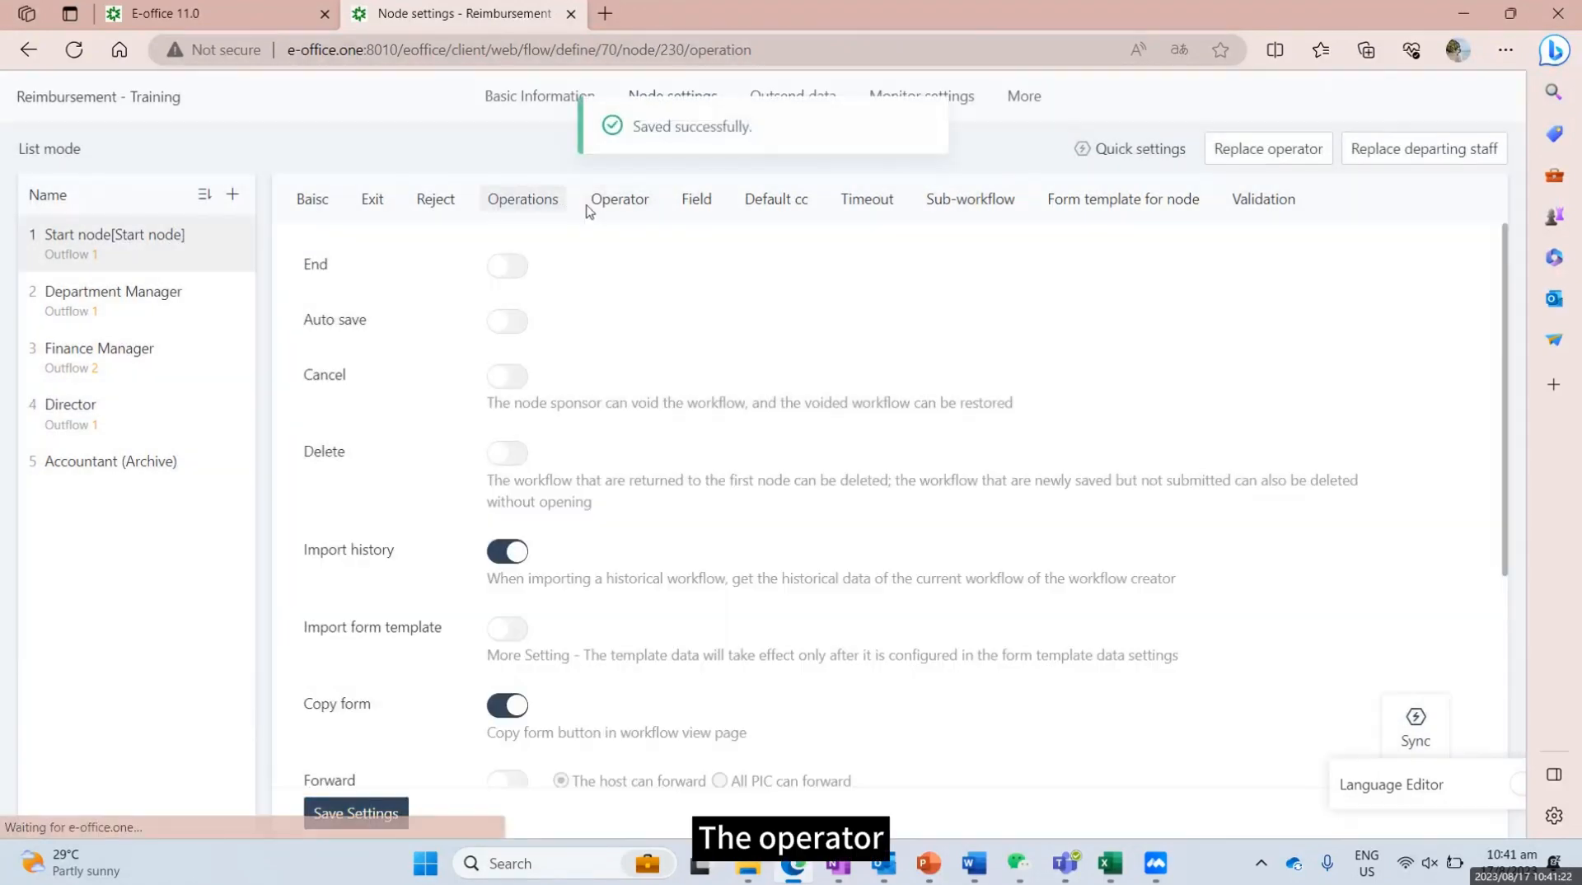
click(616, 205)
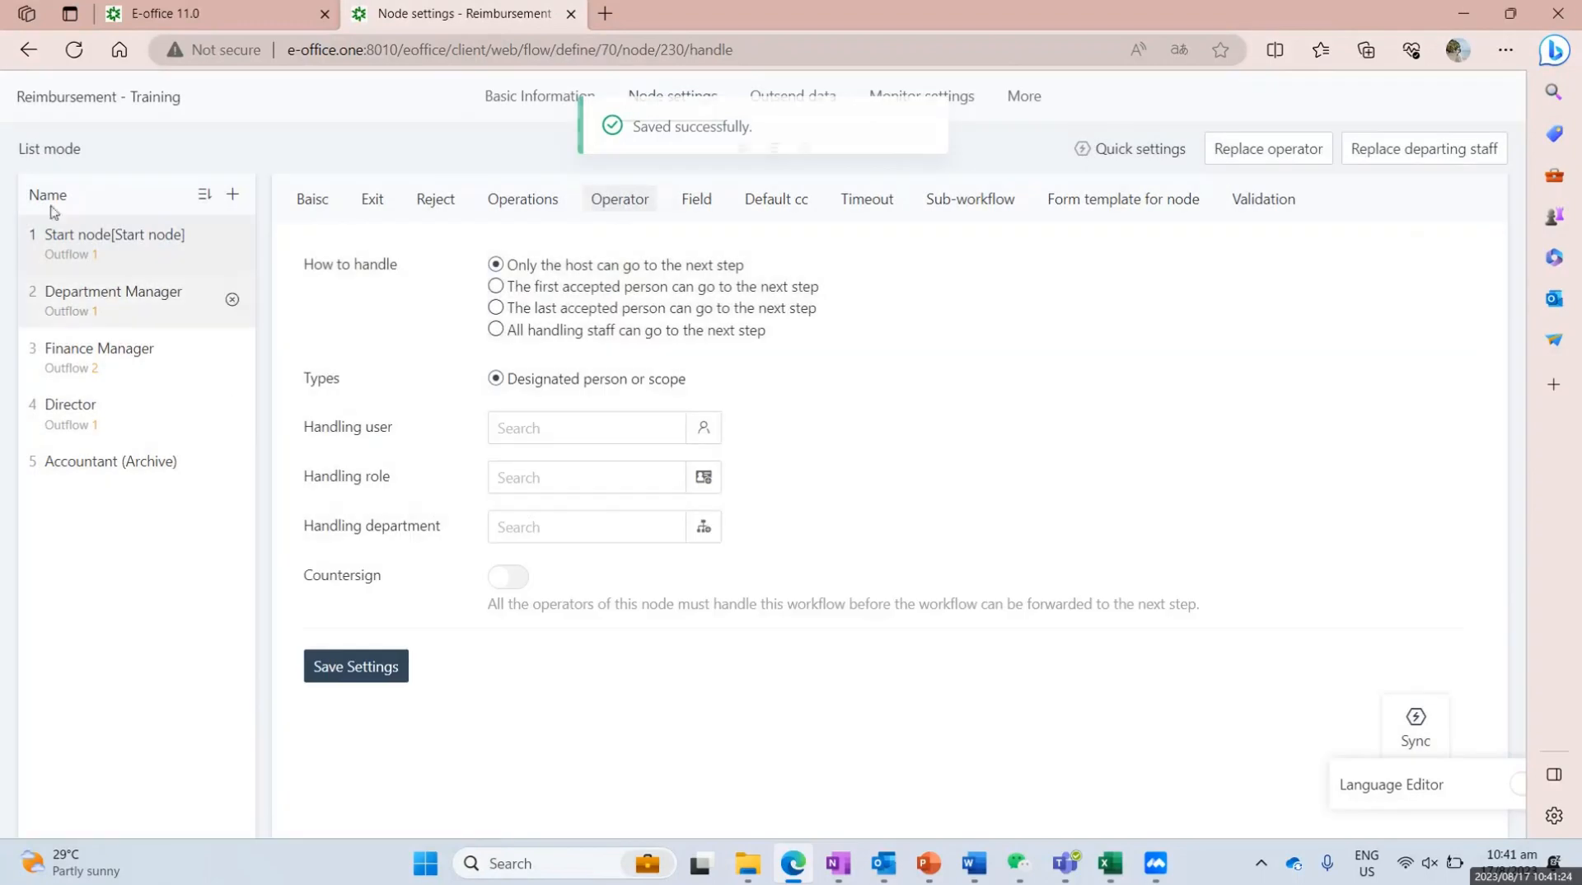
click(703, 428)
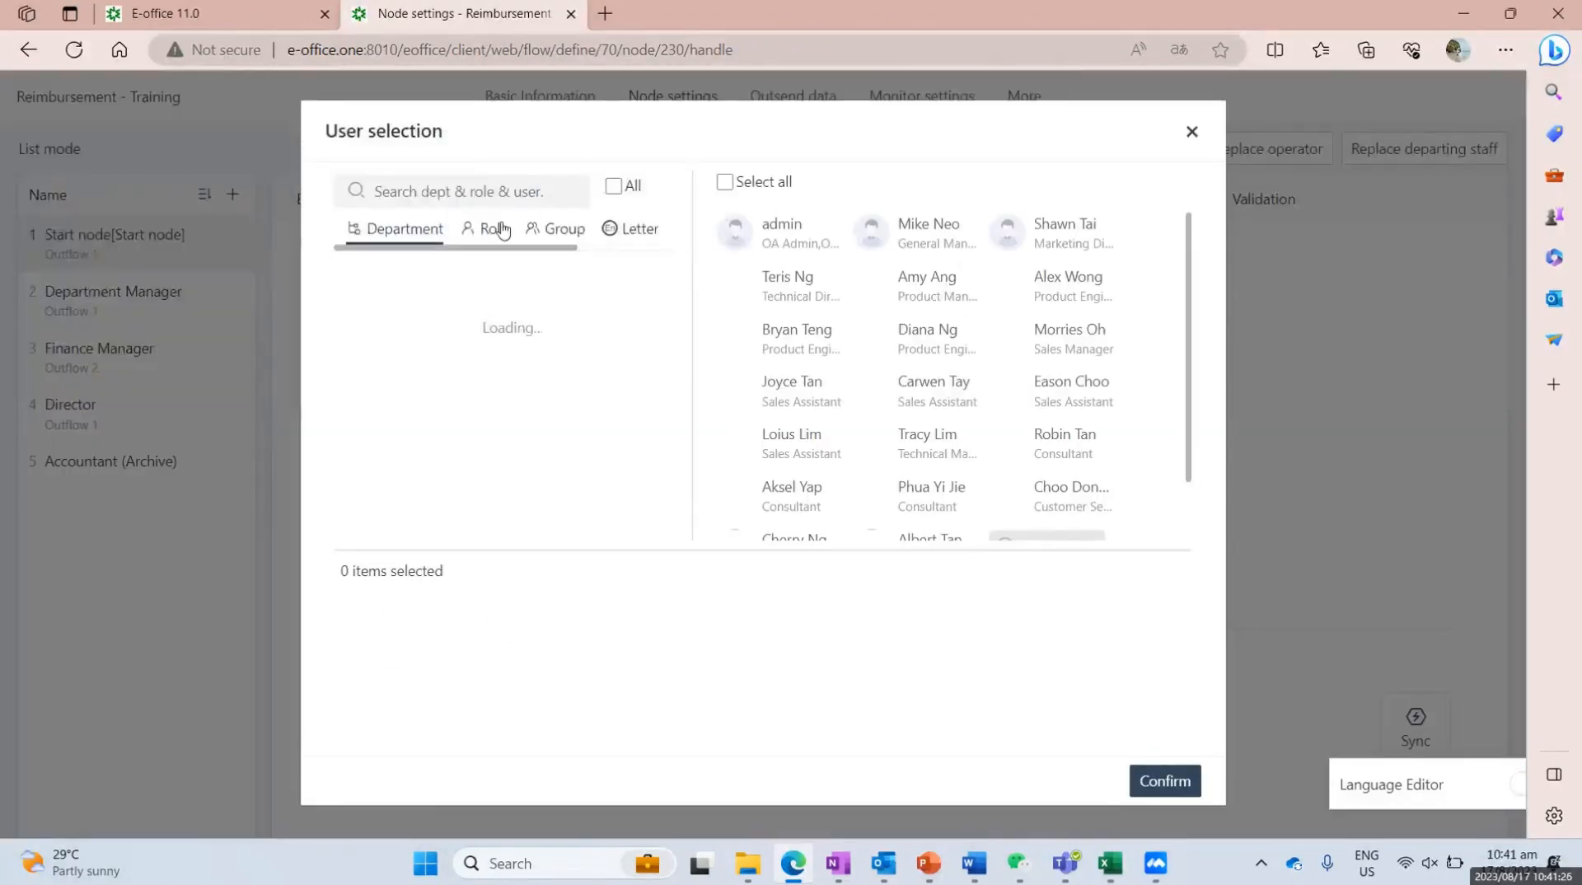
click(614, 187)
click(1170, 760)
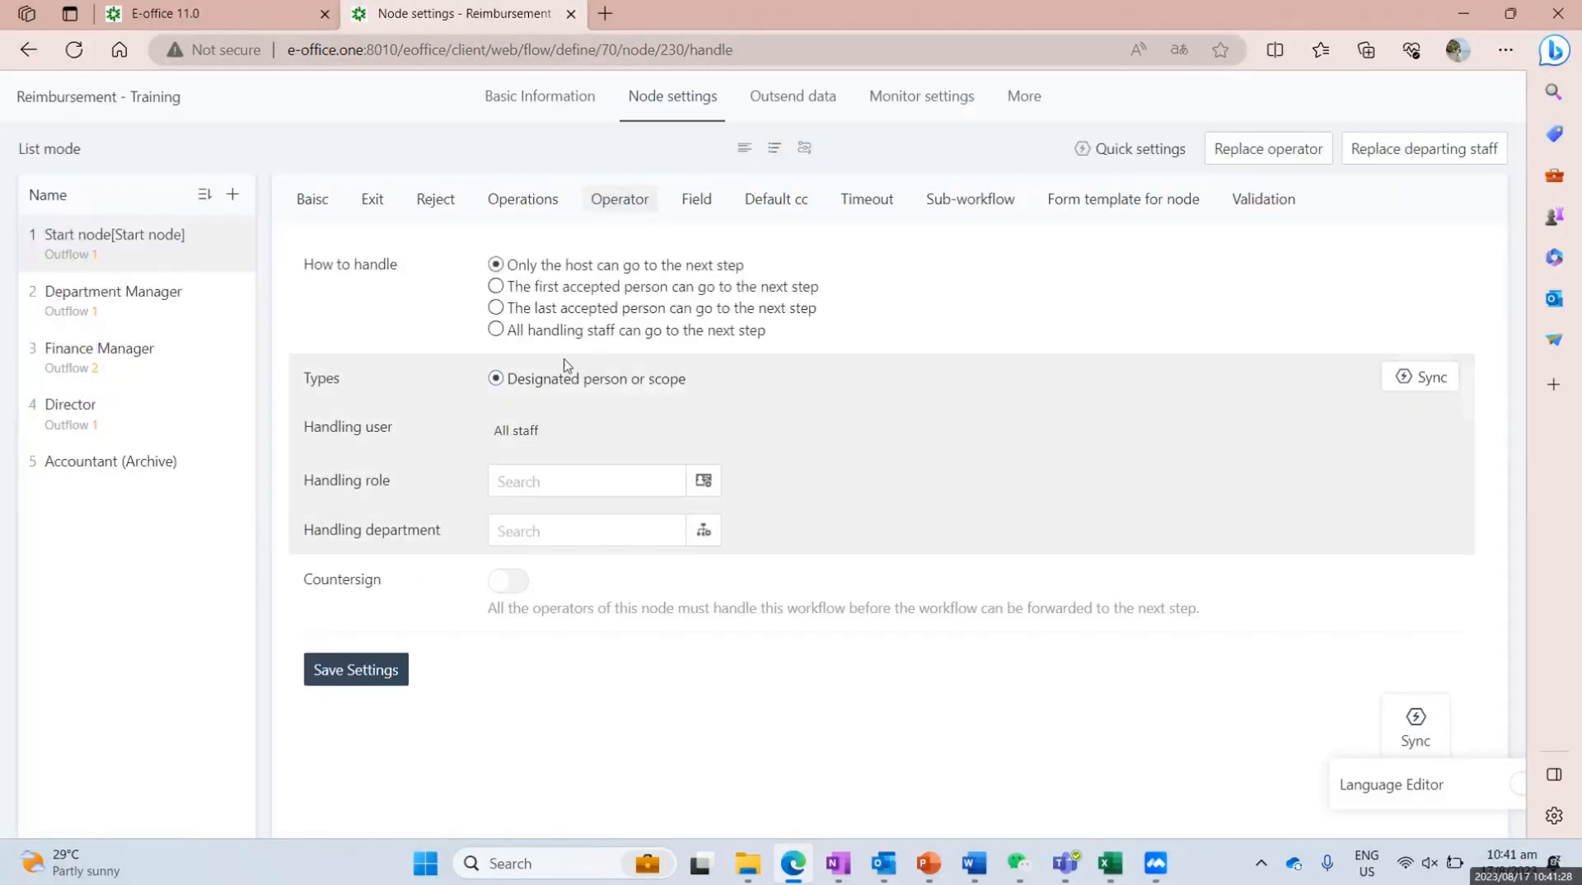
click(351, 670)
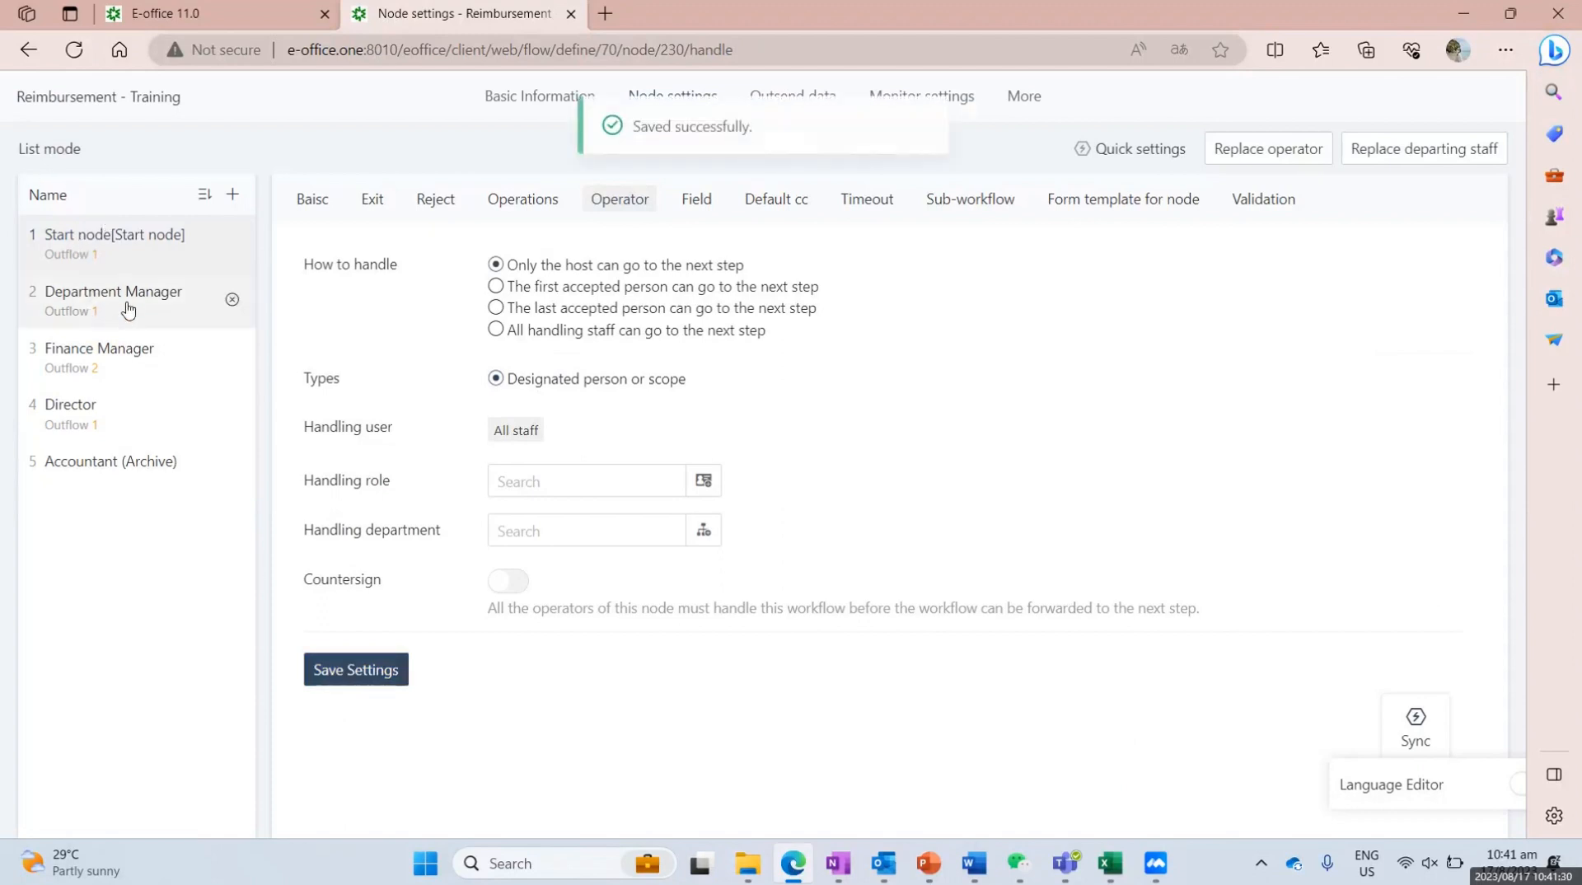
Step: Set the Department Manager node's operator to smart acquisition, with Workflow creator as associated object and Superior as relationship, and save
click(126, 305)
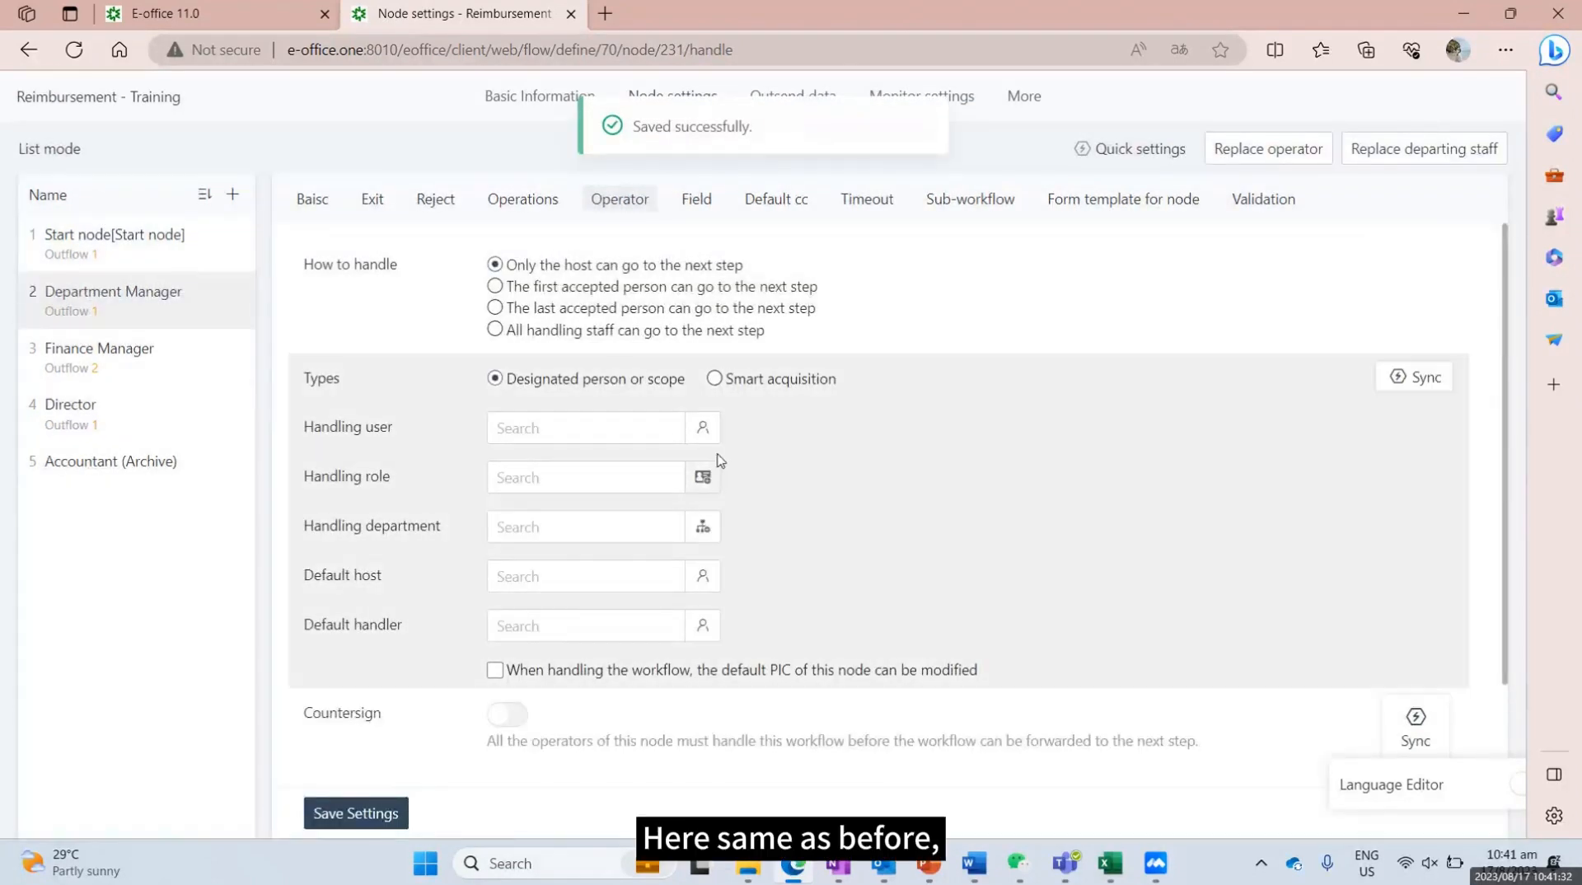
click(741, 380)
click(696, 428)
click(561, 463)
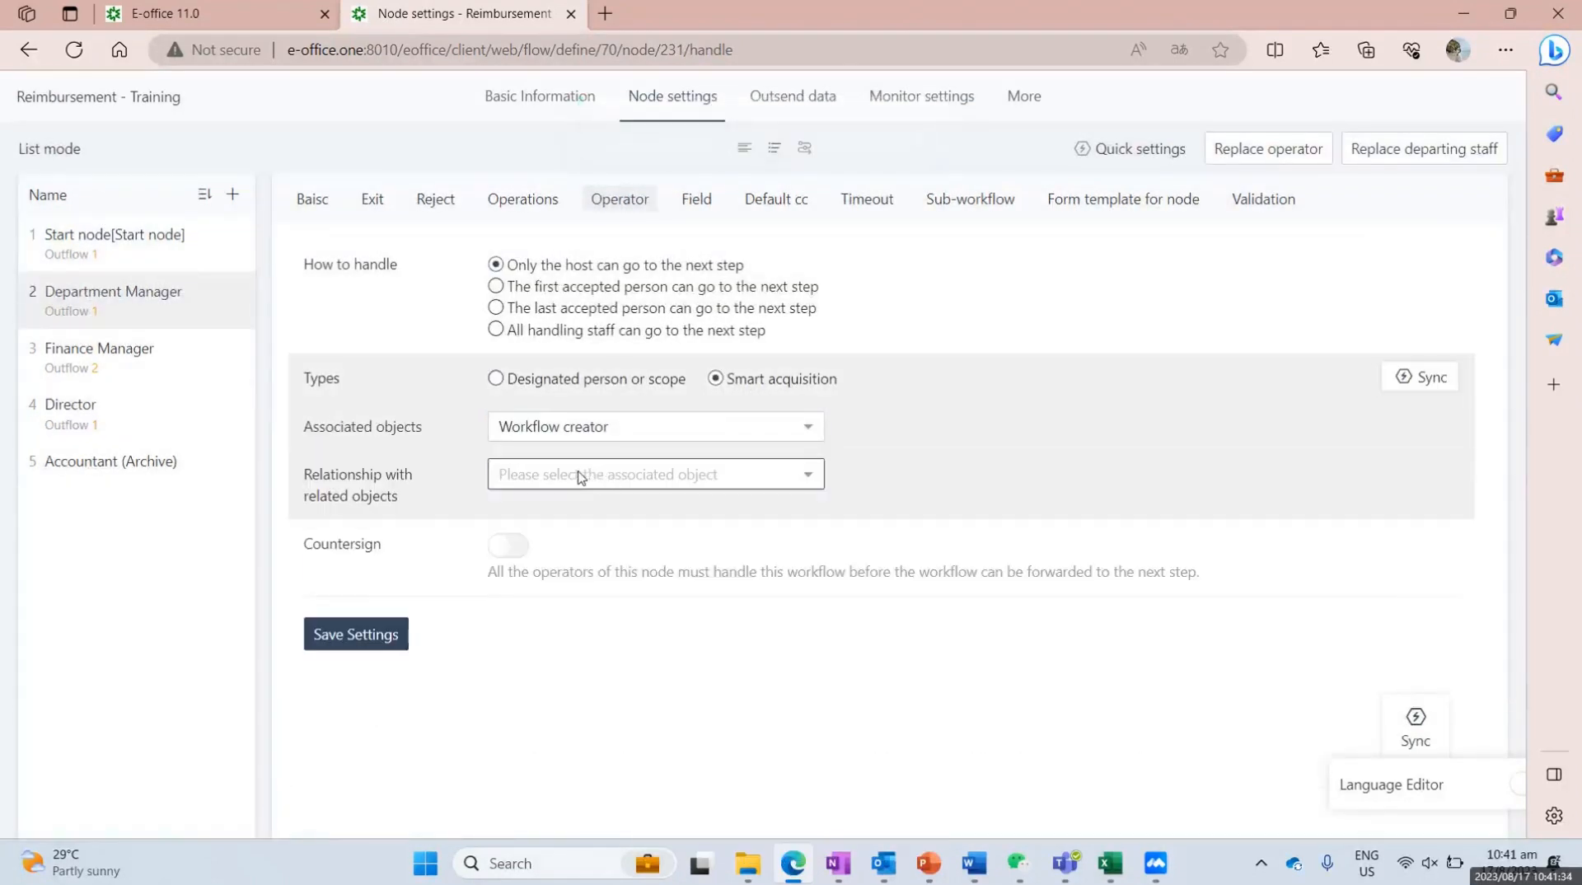
click(651, 475)
scroll(620, 635, down, 5)
click(566, 624)
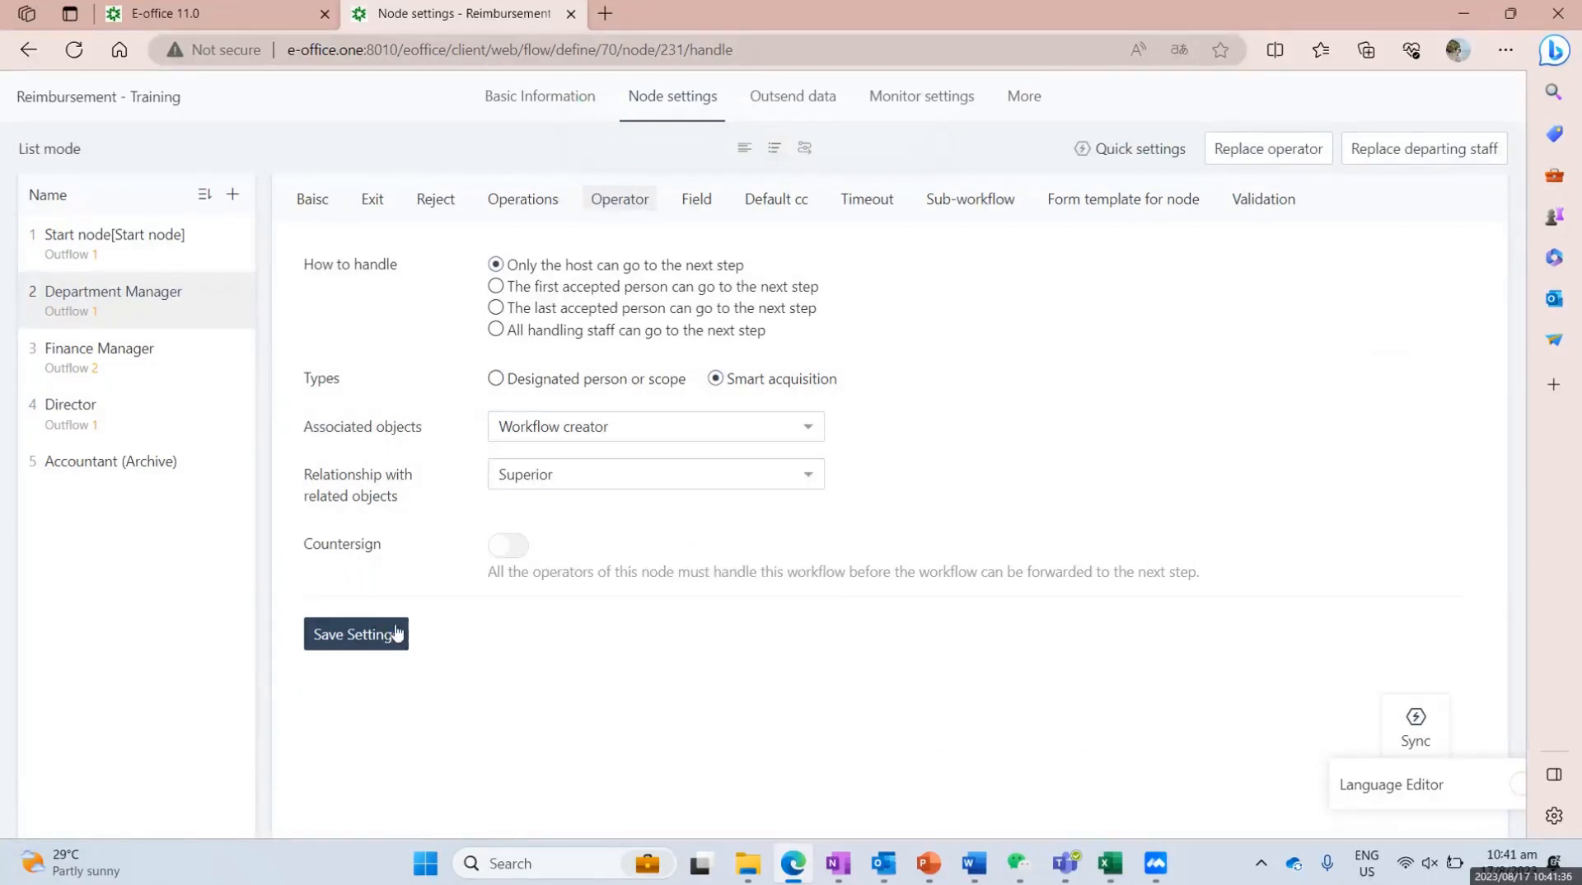
Step: Assign the Finance Manager role as the handling role of the Finance Manager node and save
click(116, 353)
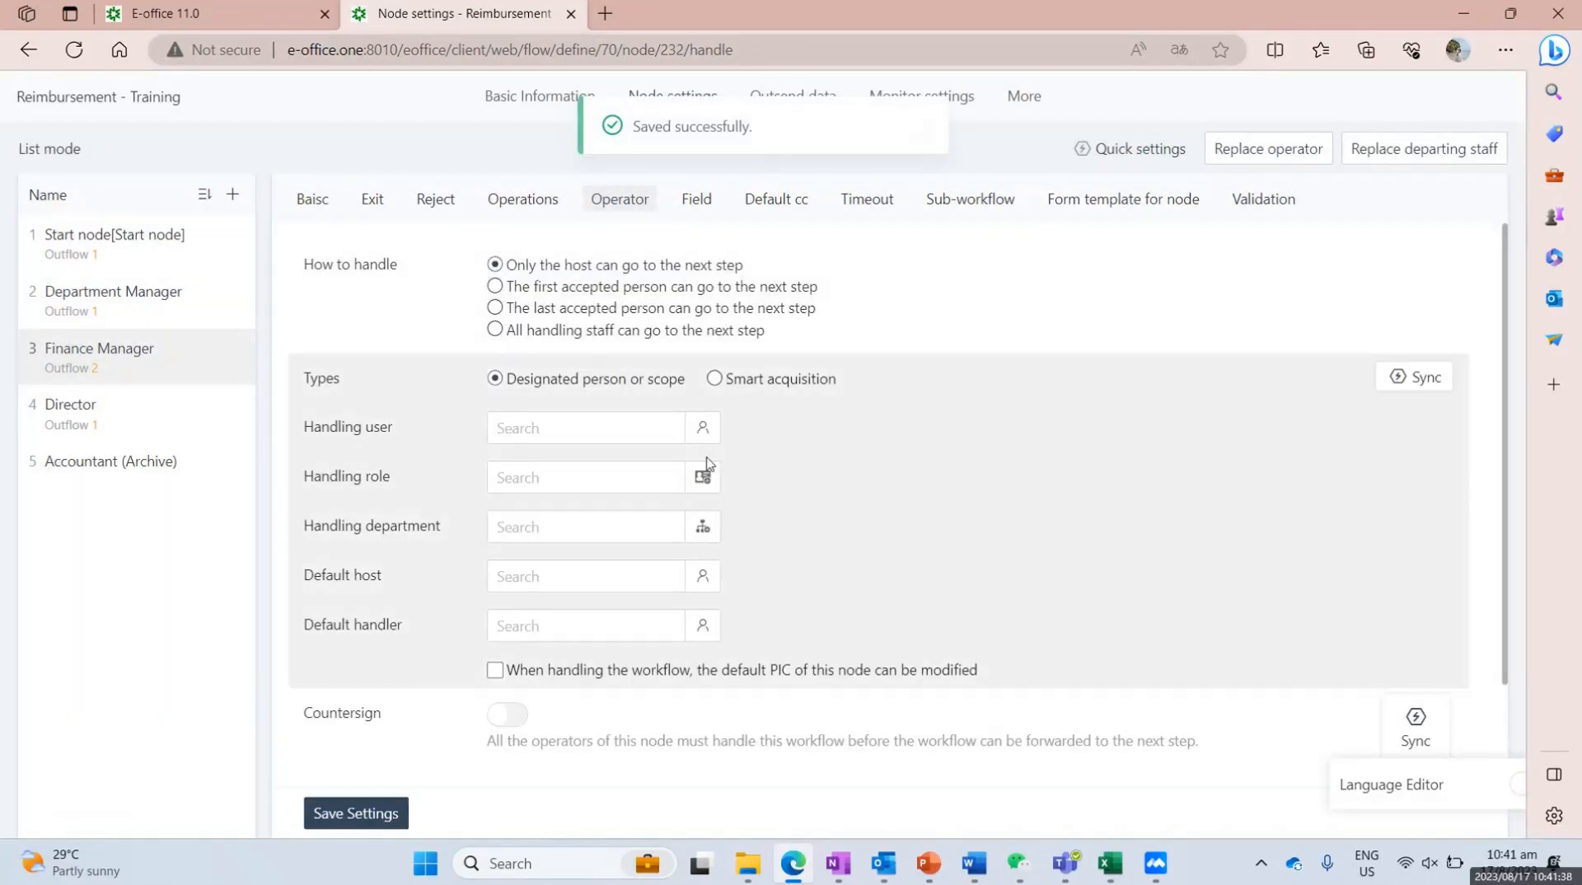
click(703, 477)
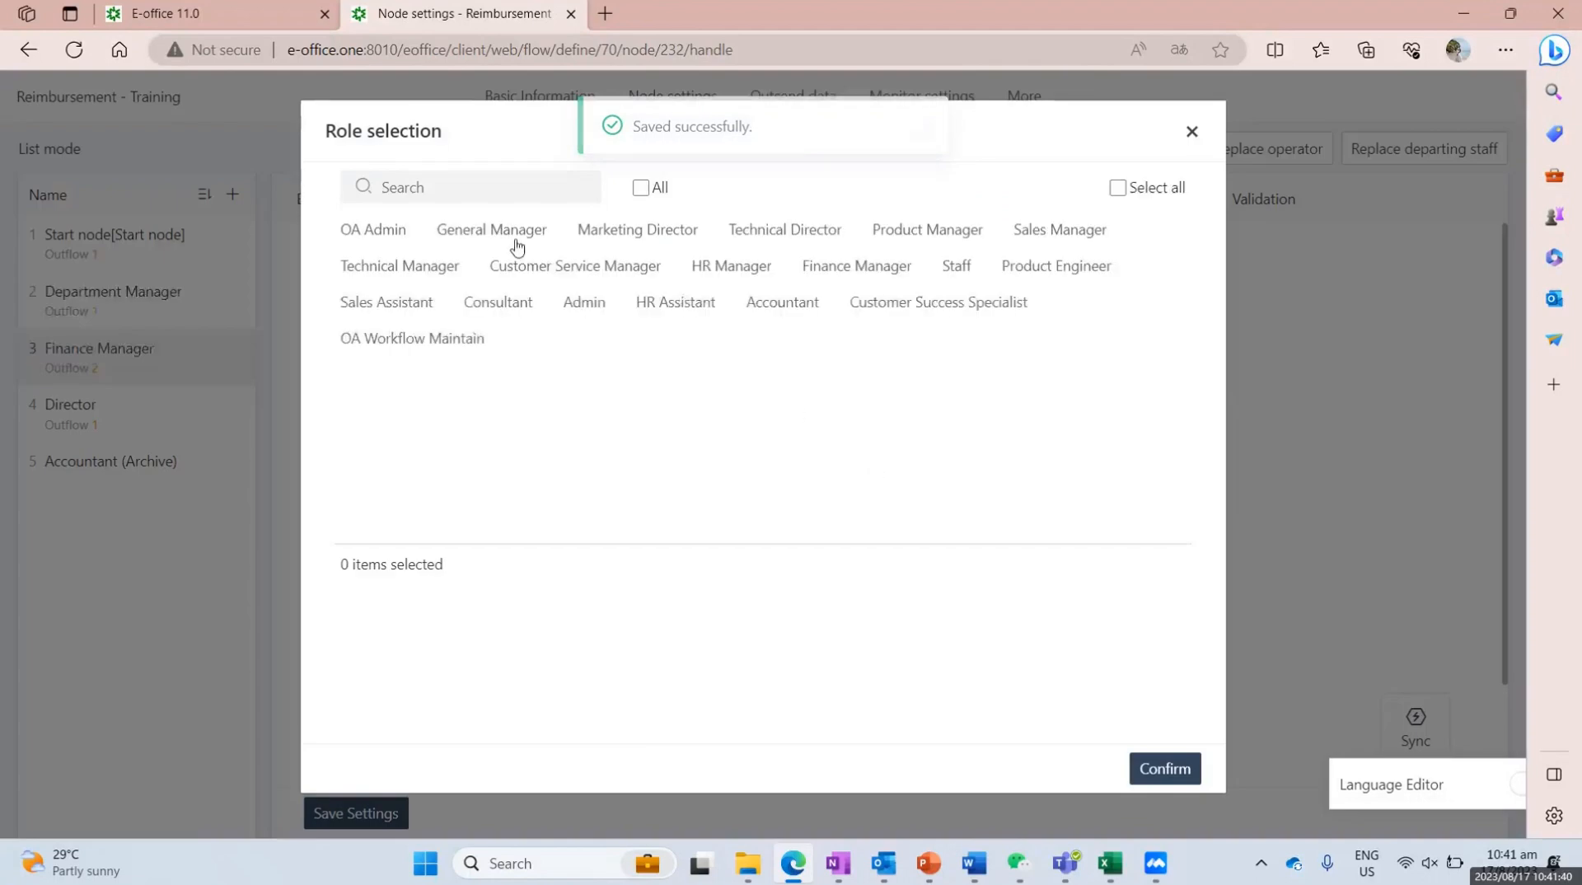
click(816, 267)
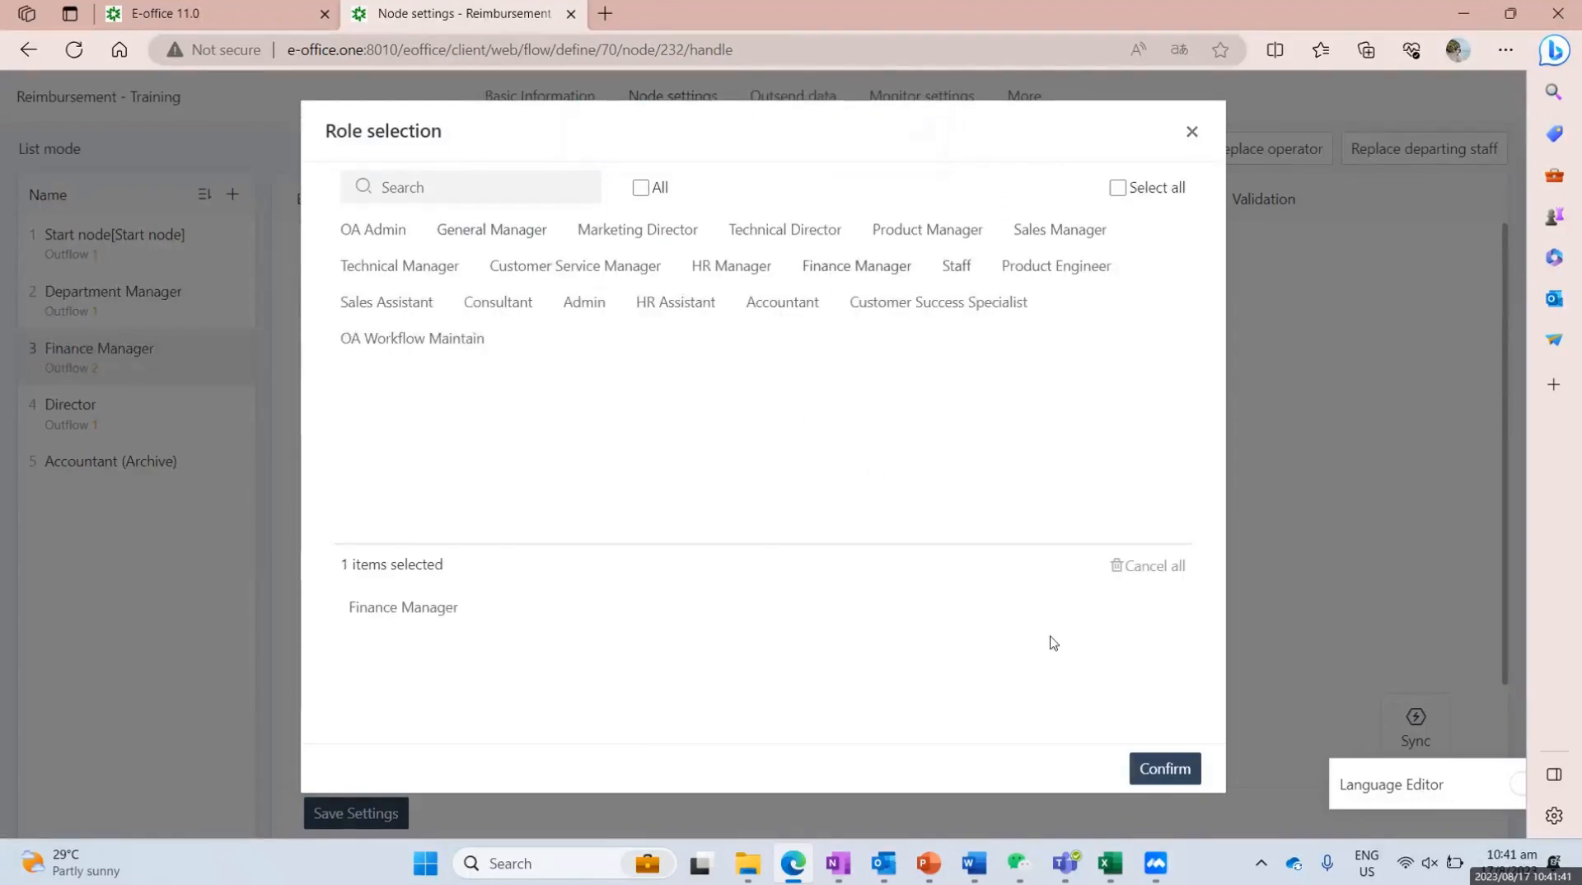
click(1165, 768)
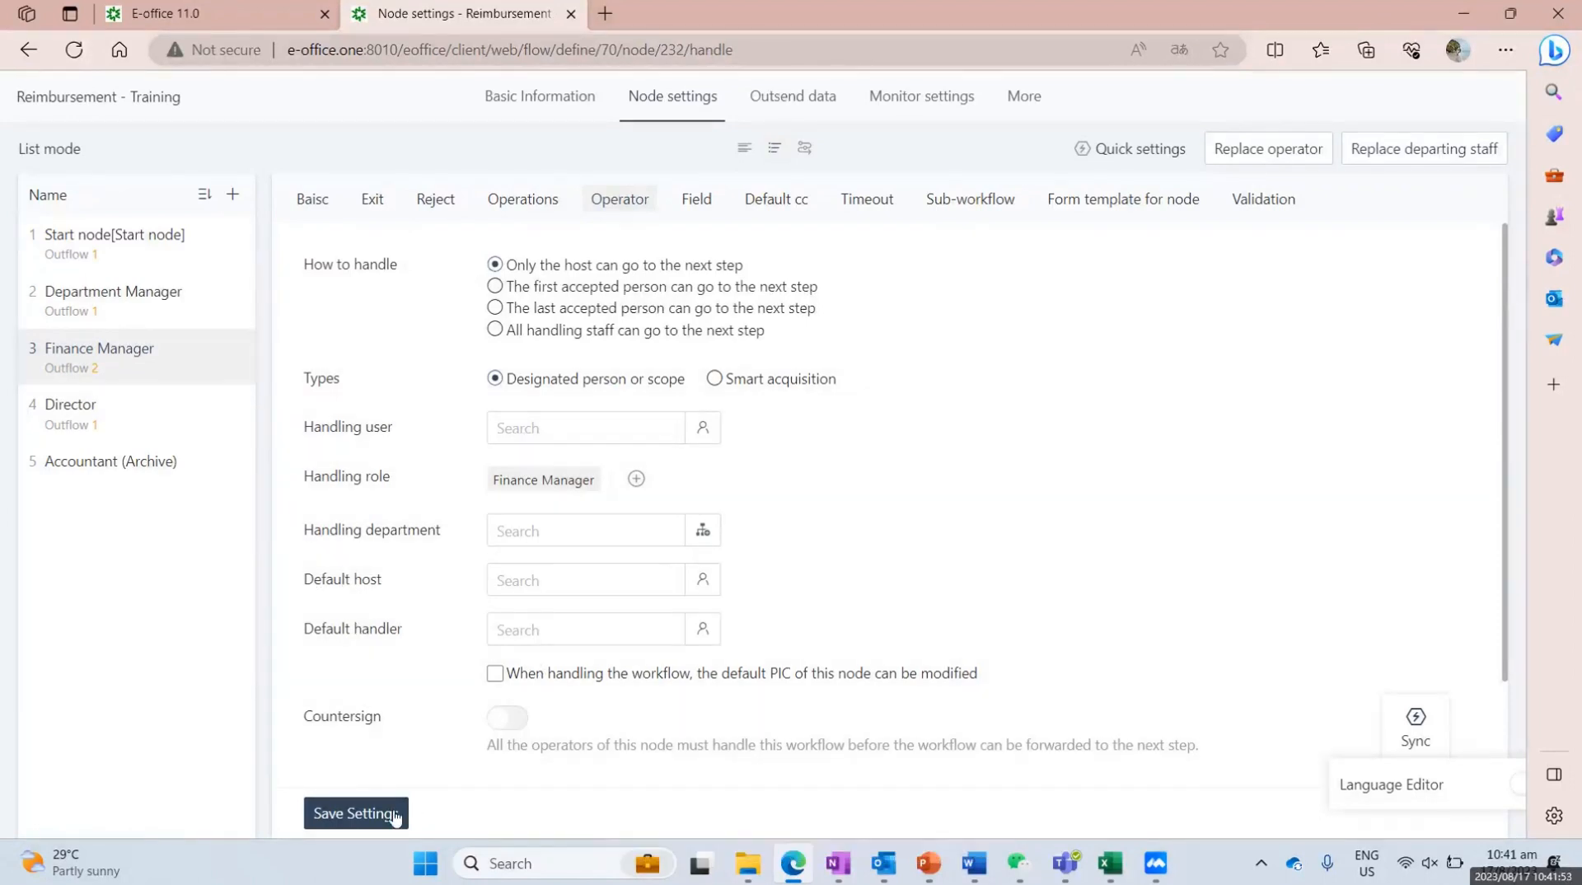
click(388, 813)
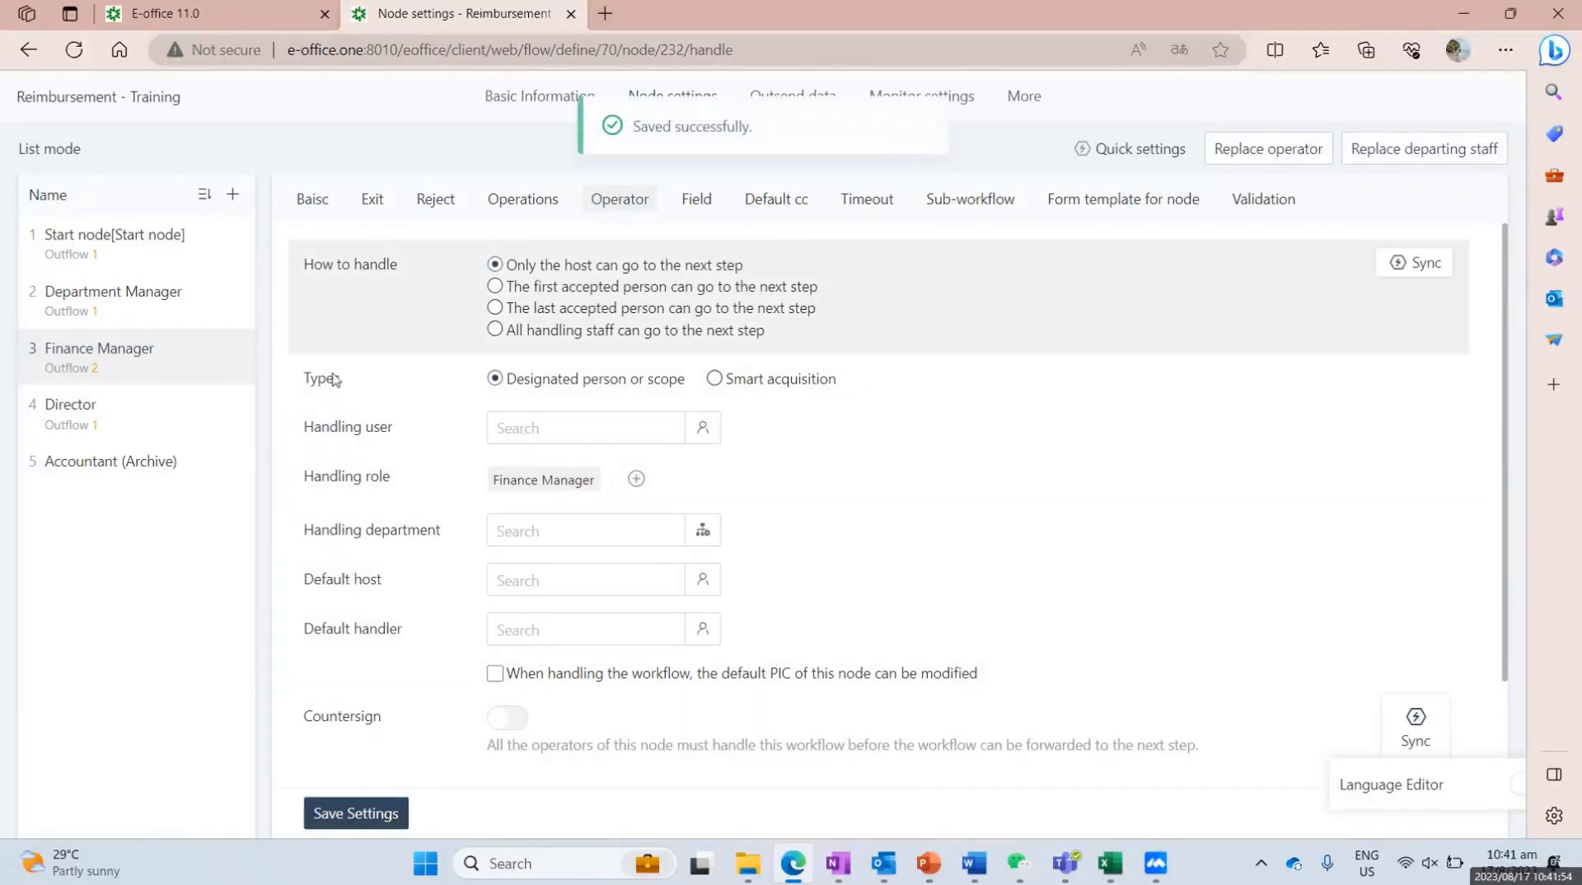
Step: Set the Director node's operator to smart acquisition, using Workflow creator and The head of the department, and save
click(177, 328)
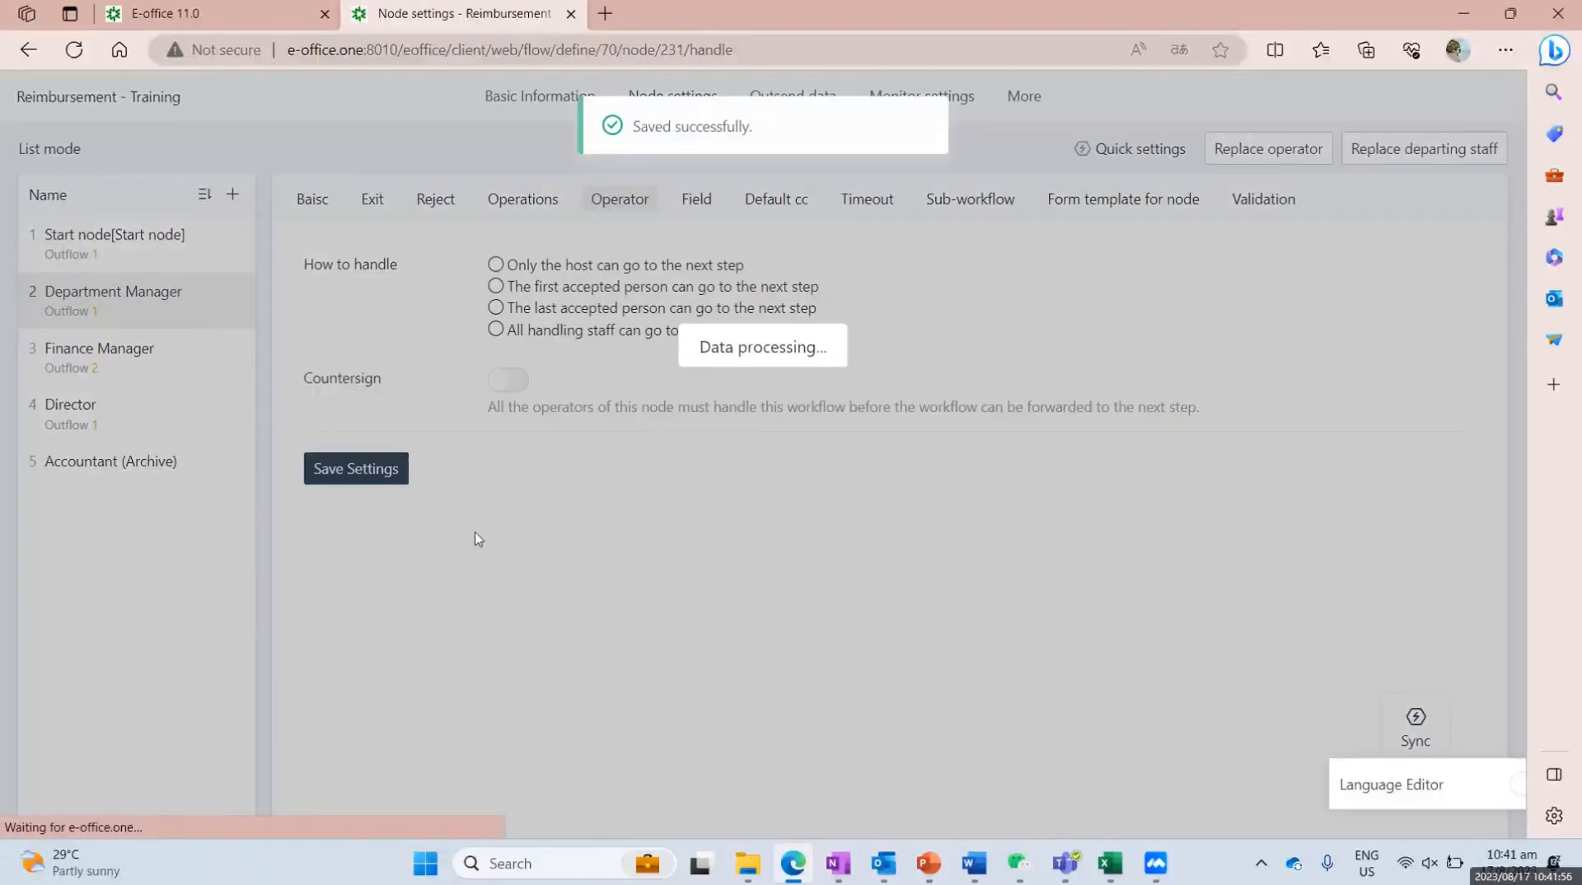
click(145, 400)
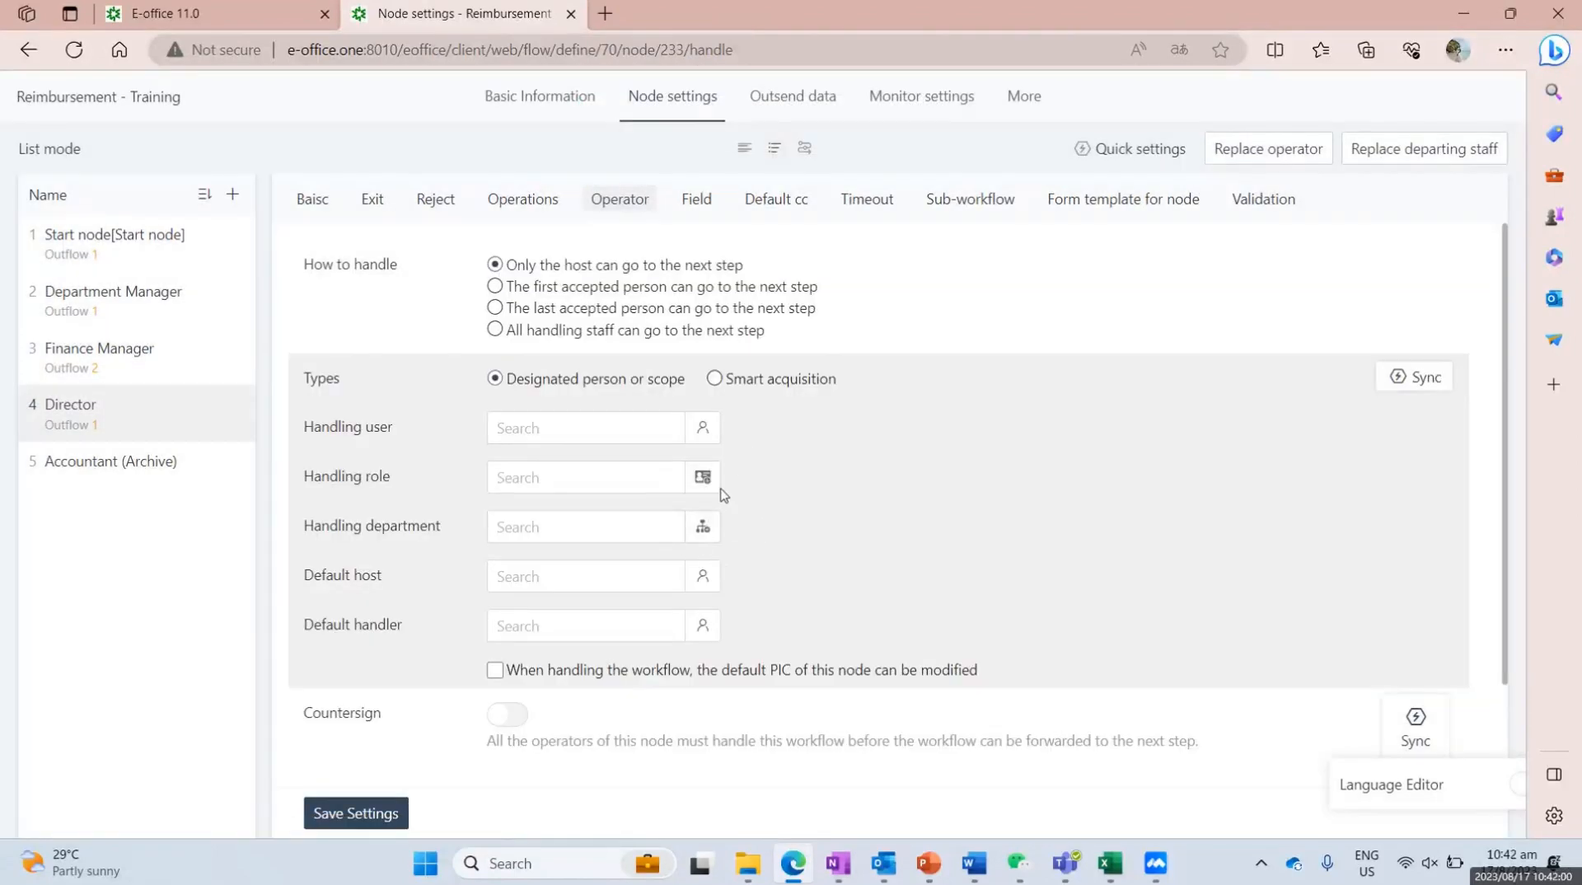
click(713, 378)
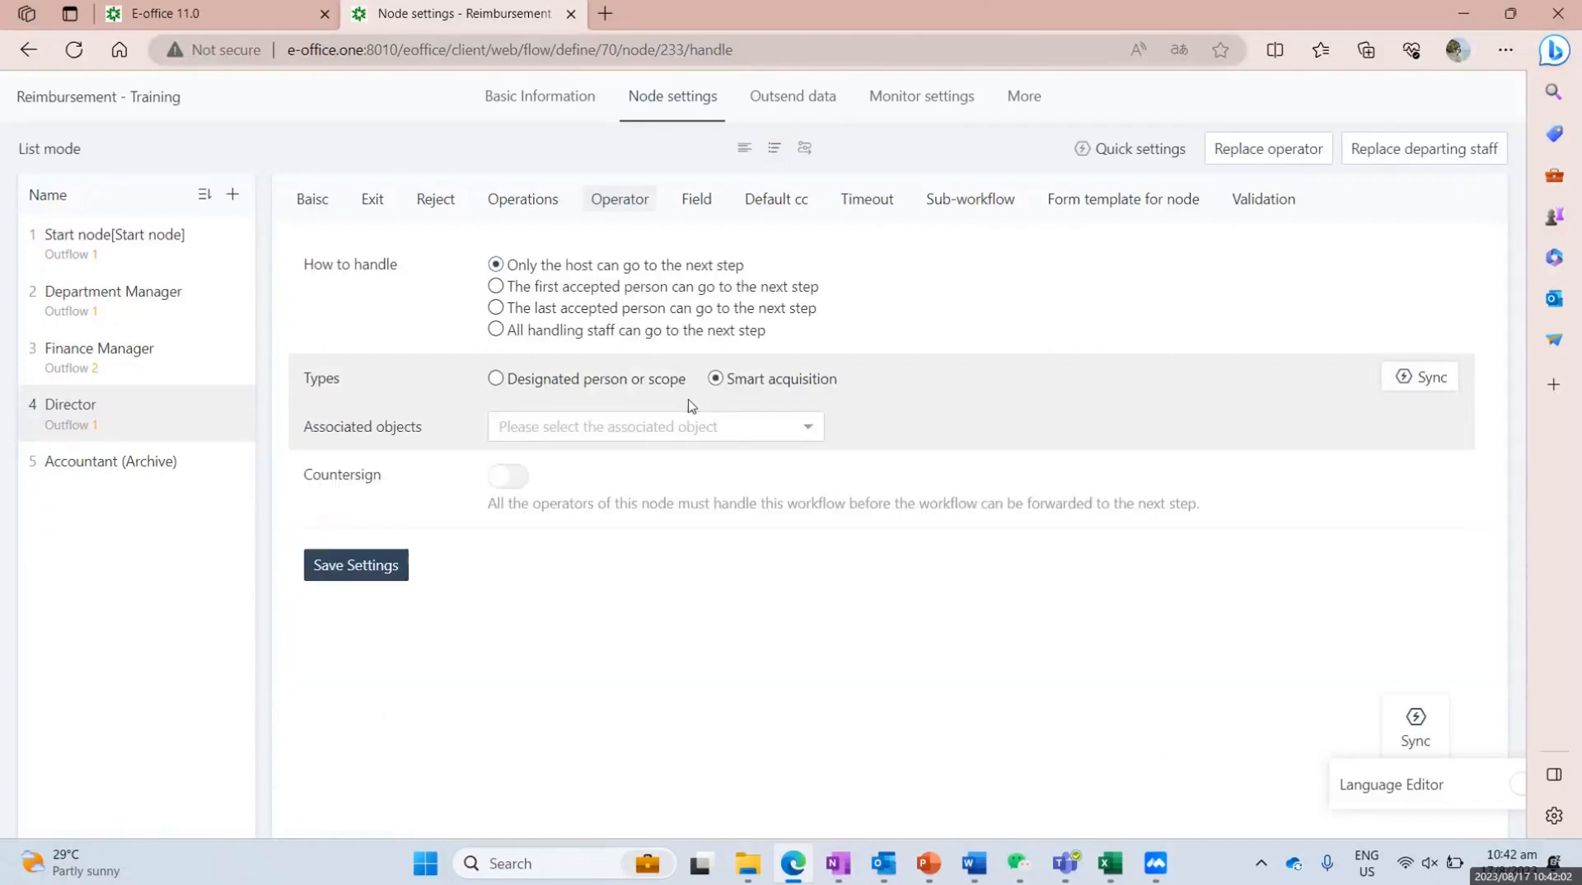
click(577, 426)
click(572, 481)
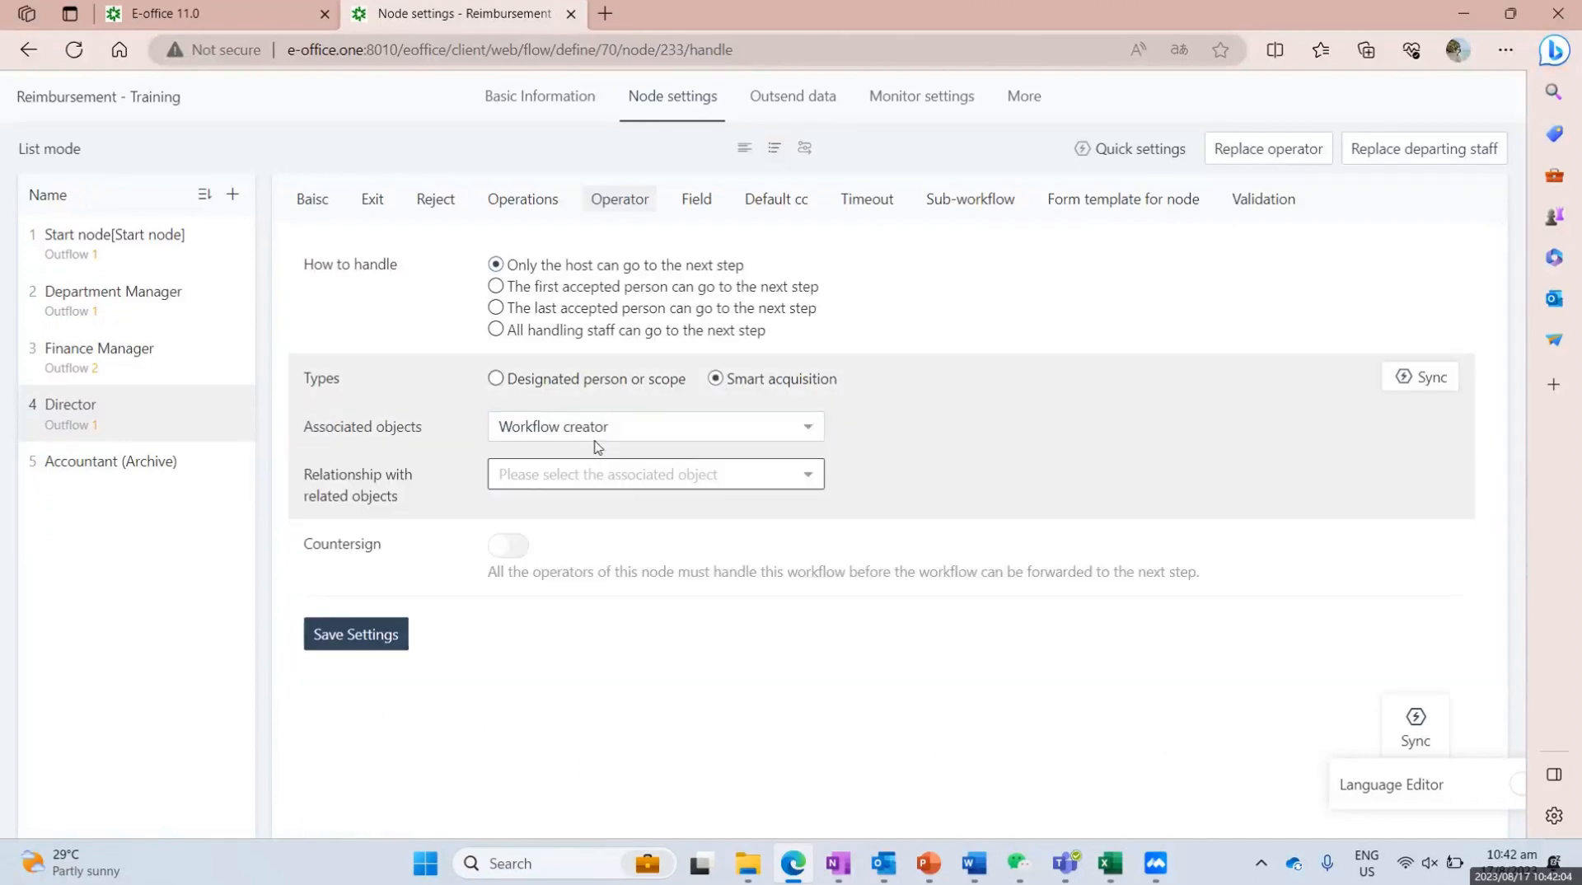
click(631, 476)
scroll(629, 607, down, 5)
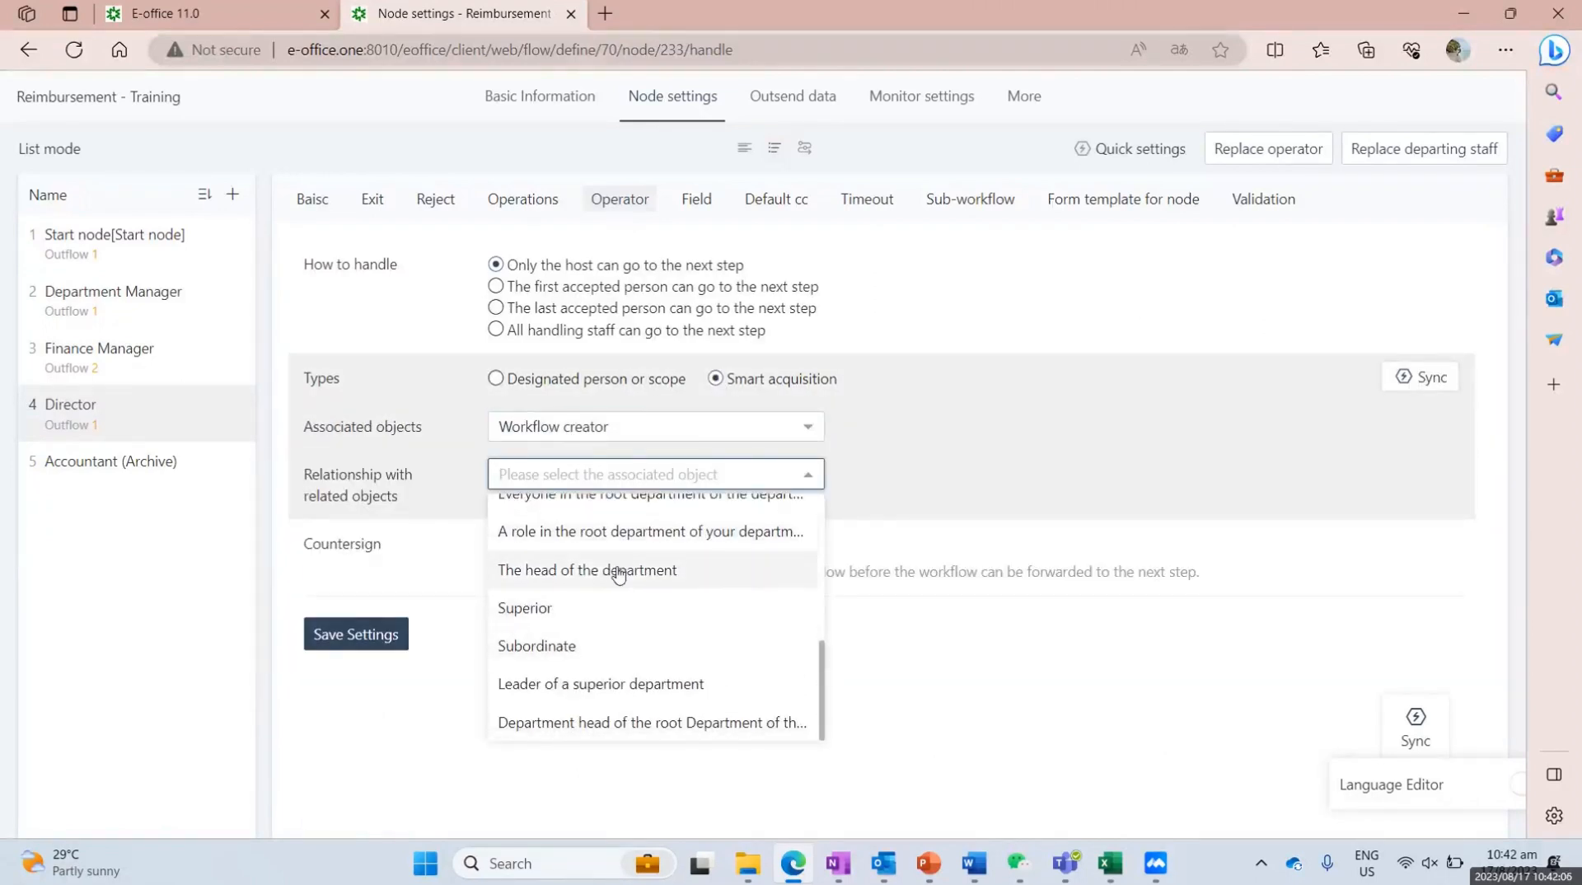
click(577, 569)
click(371, 643)
Step: Assign the Accountant role as the handling role of the Accountant (Archive) node and save
click(154, 476)
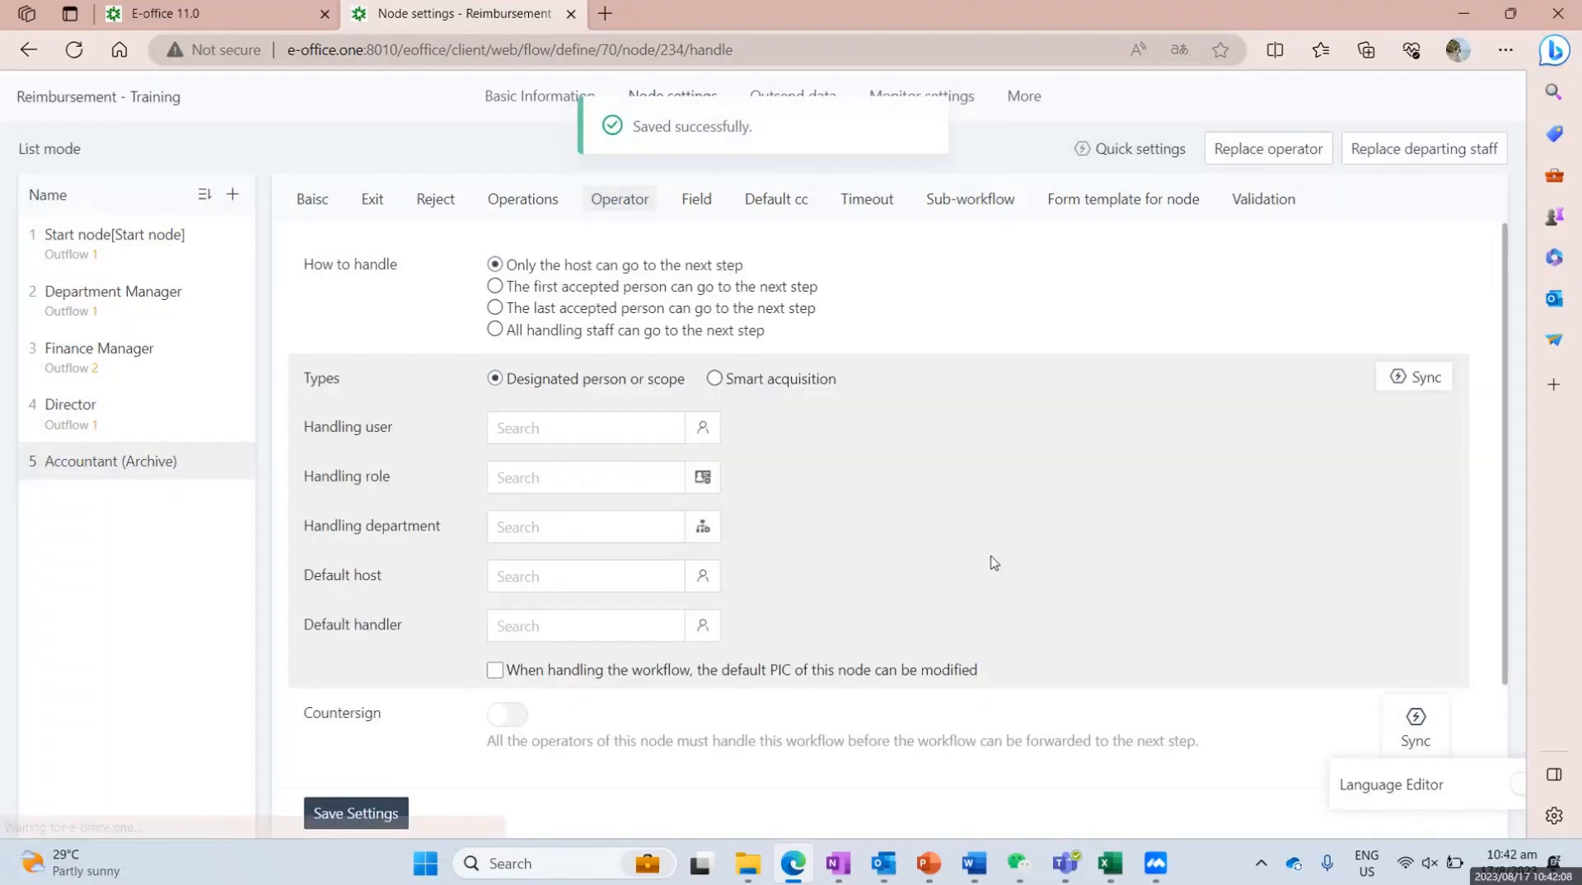
click(702, 479)
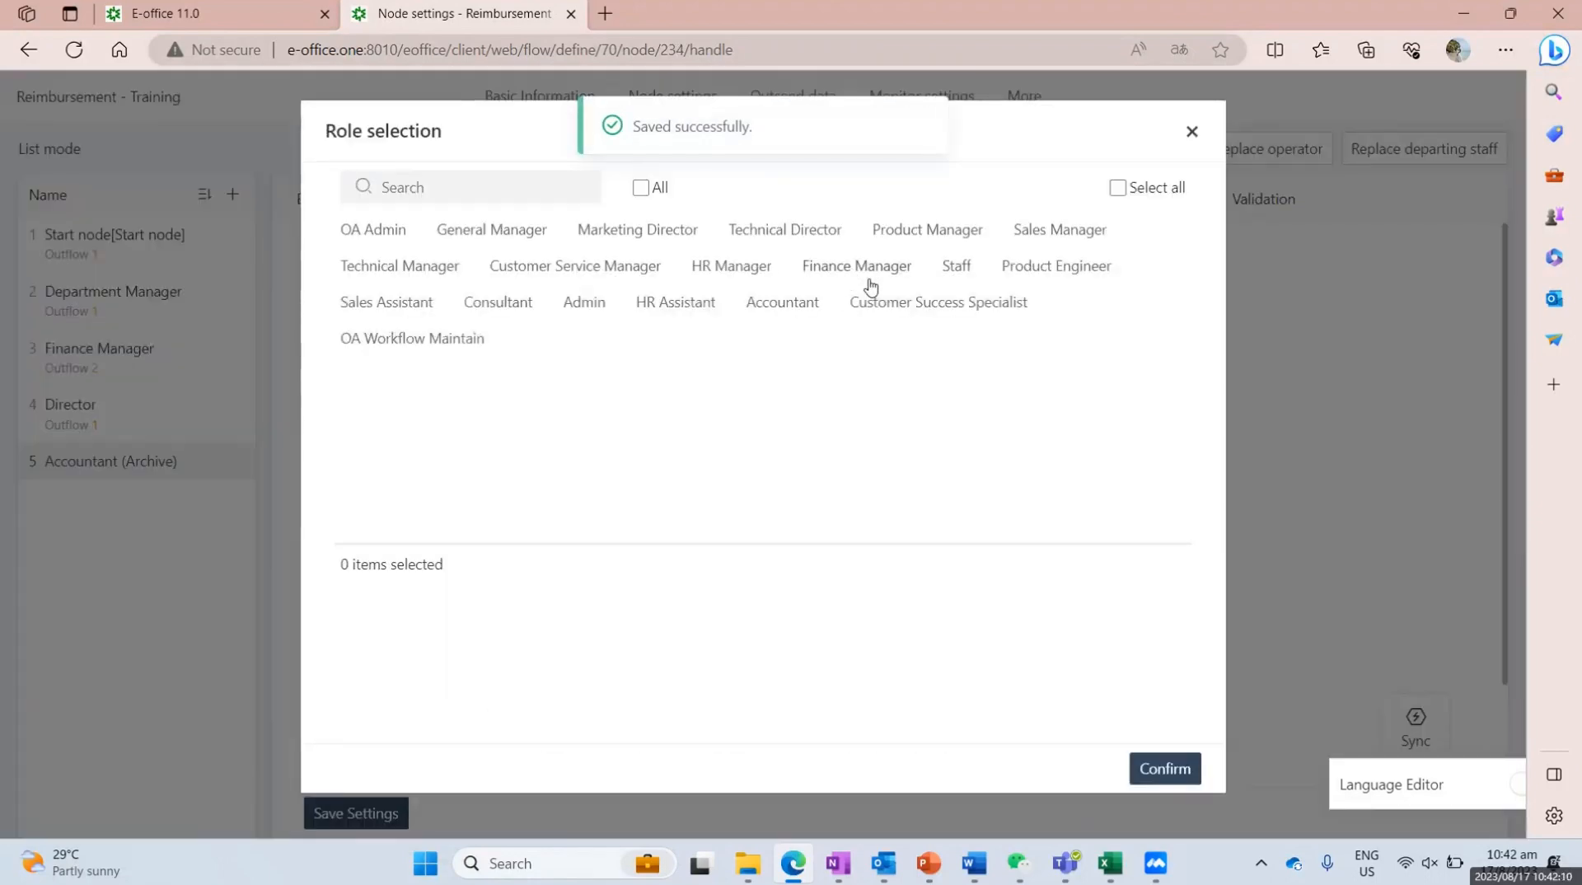
click(782, 301)
click(1165, 768)
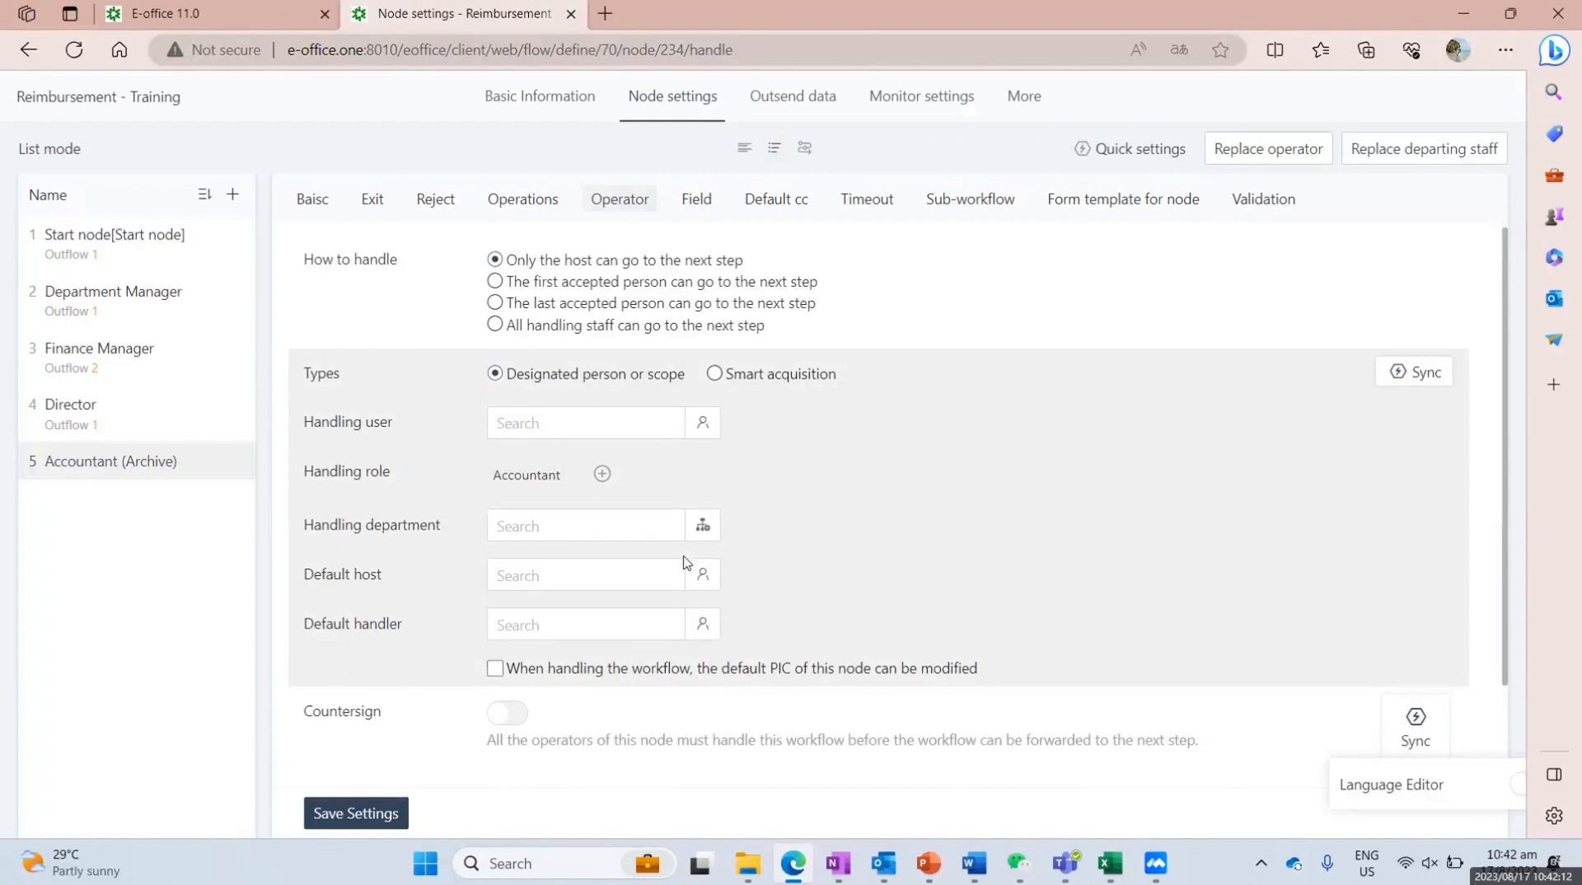
scroll(683, 563, down, 2)
scroll(422, 562, up, 1)
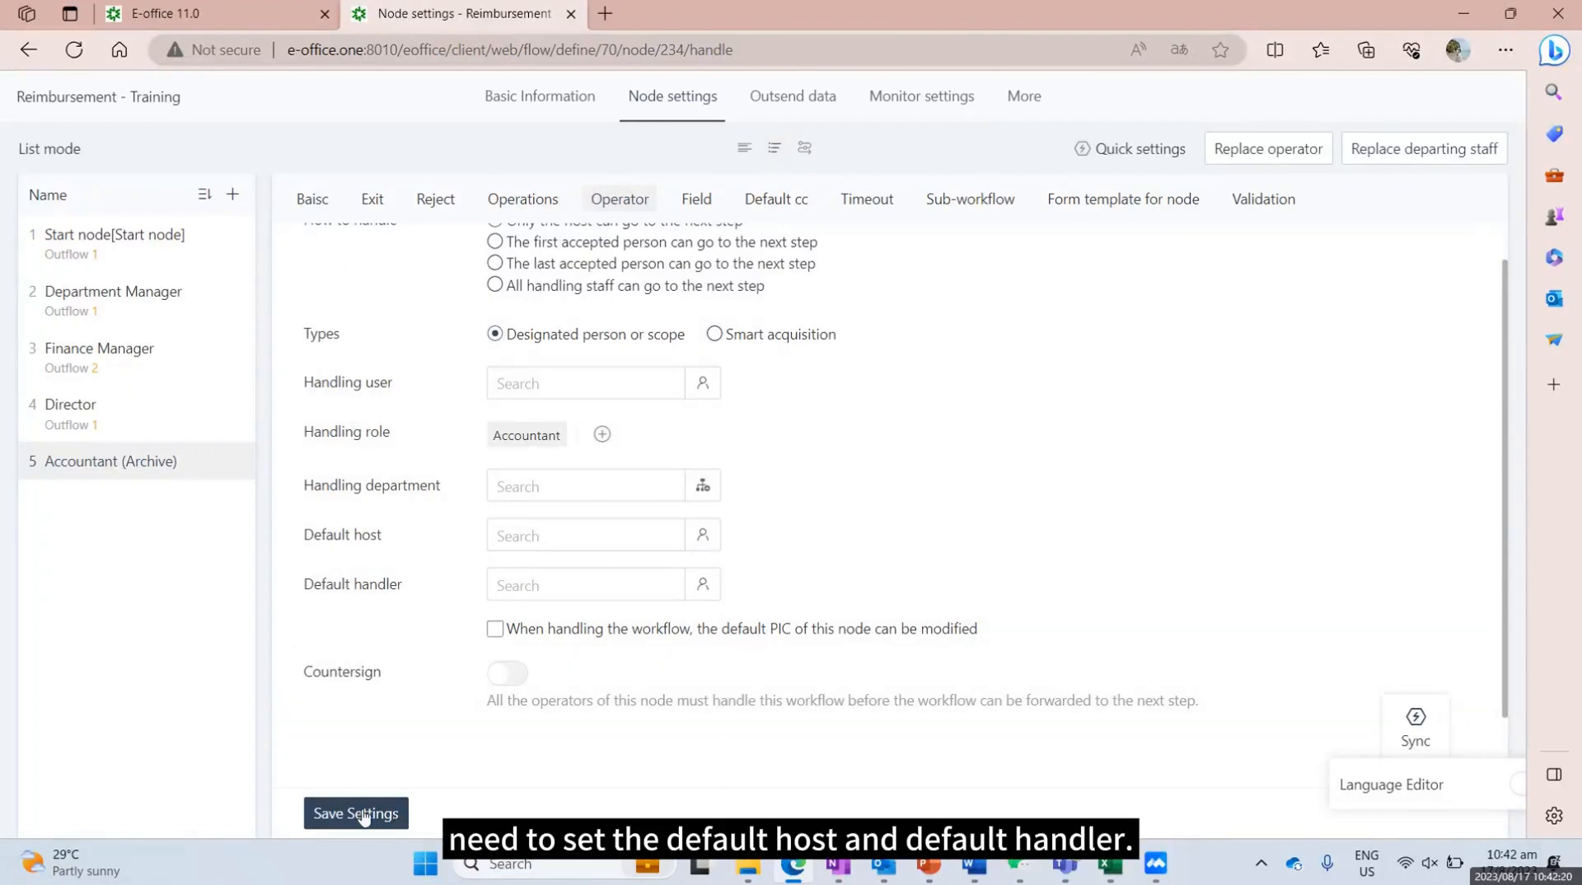
click(354, 812)
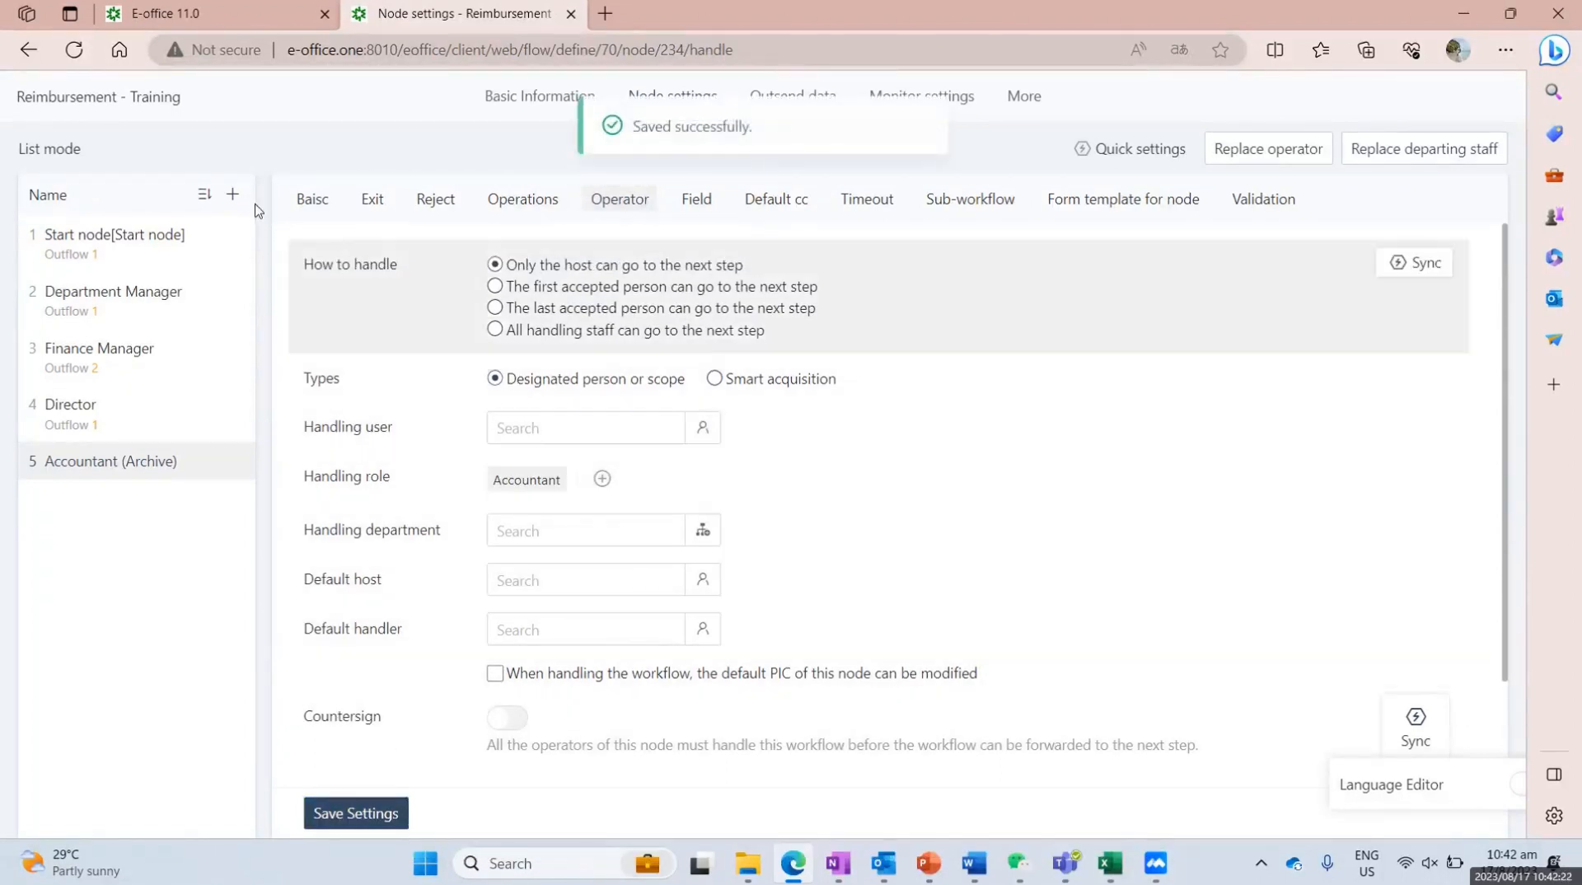
Step: In the Start node's field settings, make the Expense detail's Invoice Date and Expense type editable and required
click(115, 236)
click(697, 202)
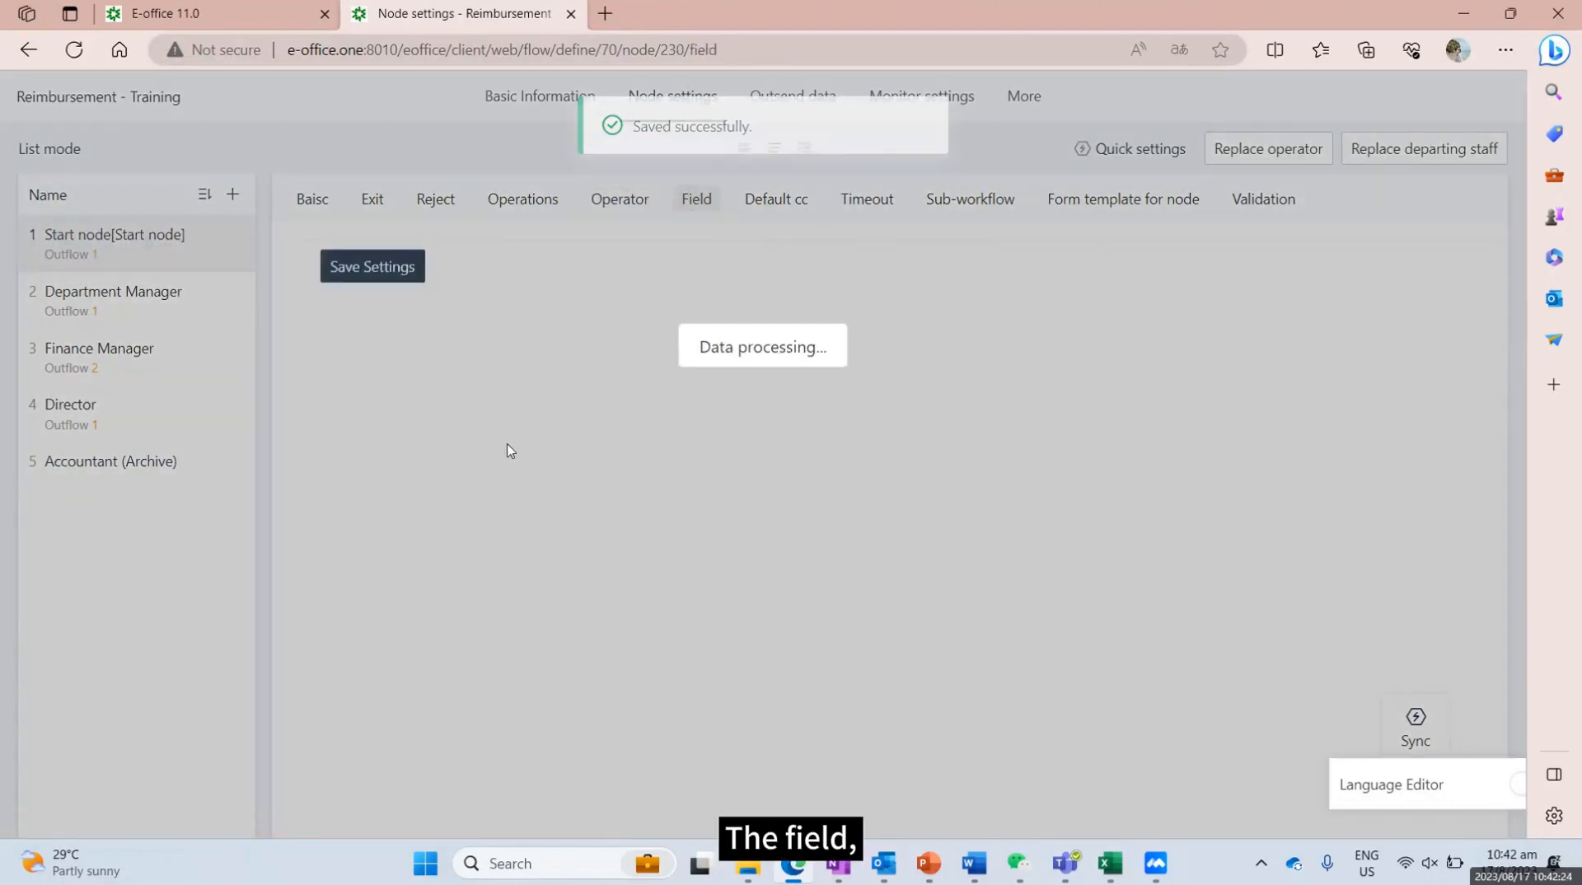
scroll(504, 416, down, 1)
scroll(504, 416, down, 3)
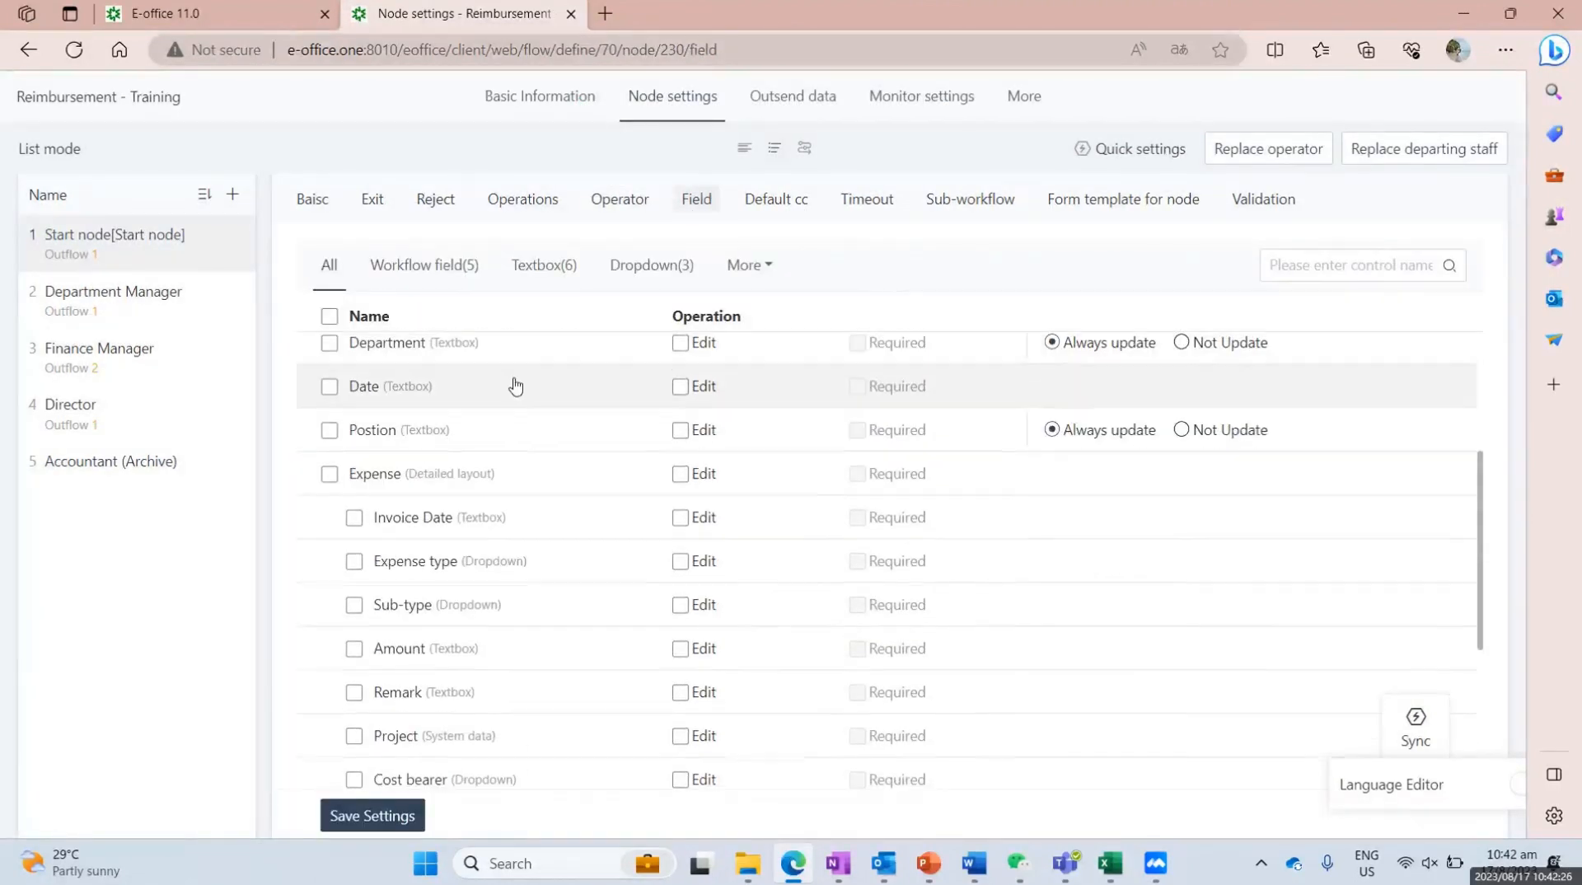
click(329, 468)
scroll(410, 465, down, 1)
scroll(410, 464, down, 1)
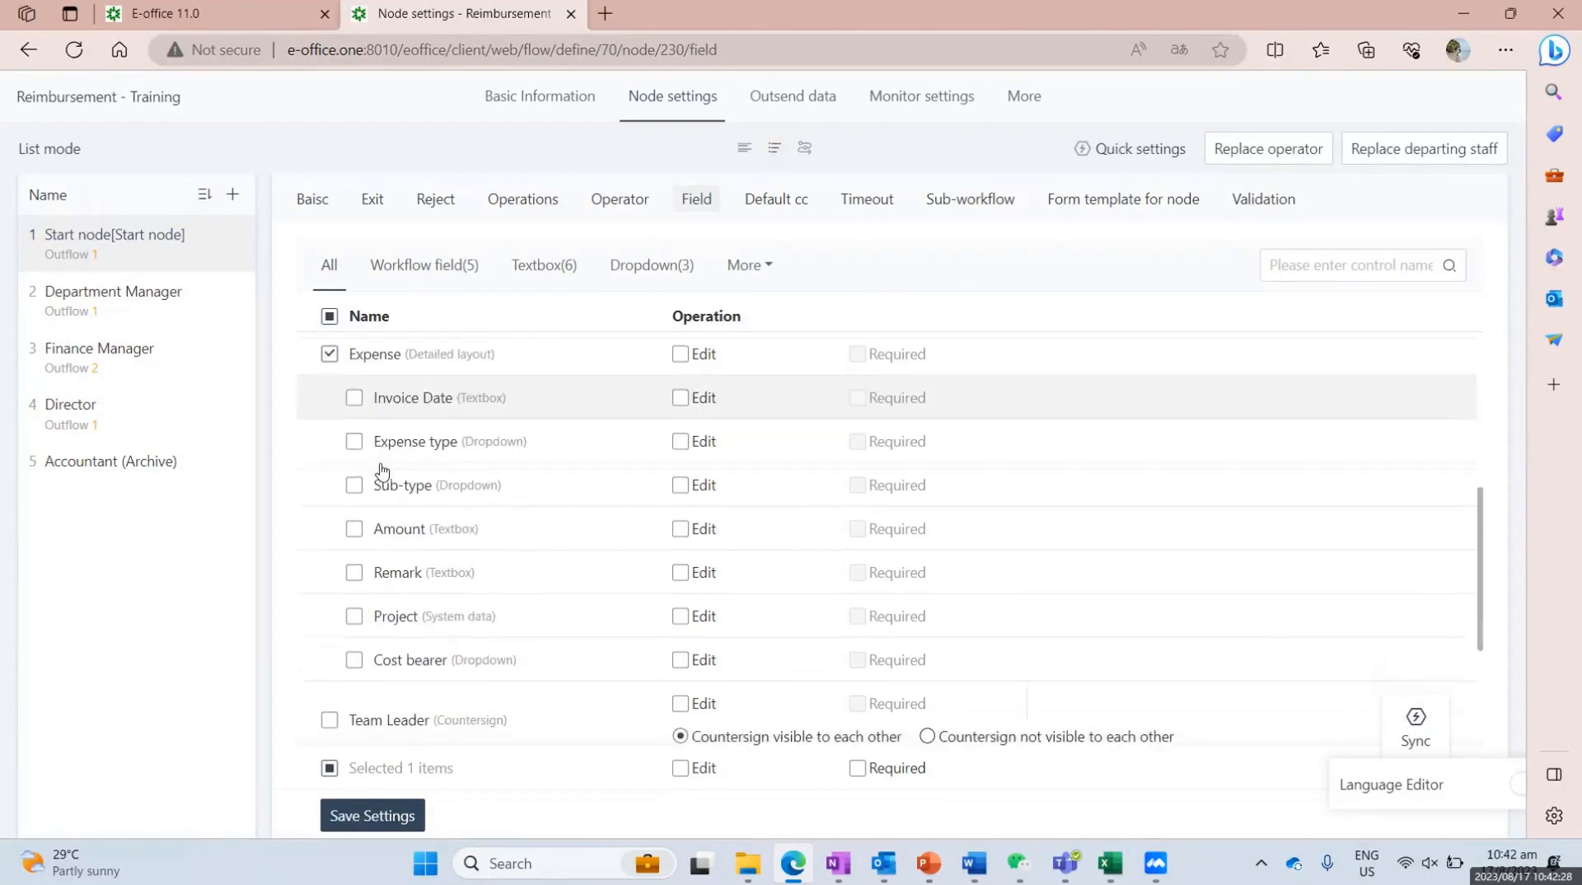
click(857, 399)
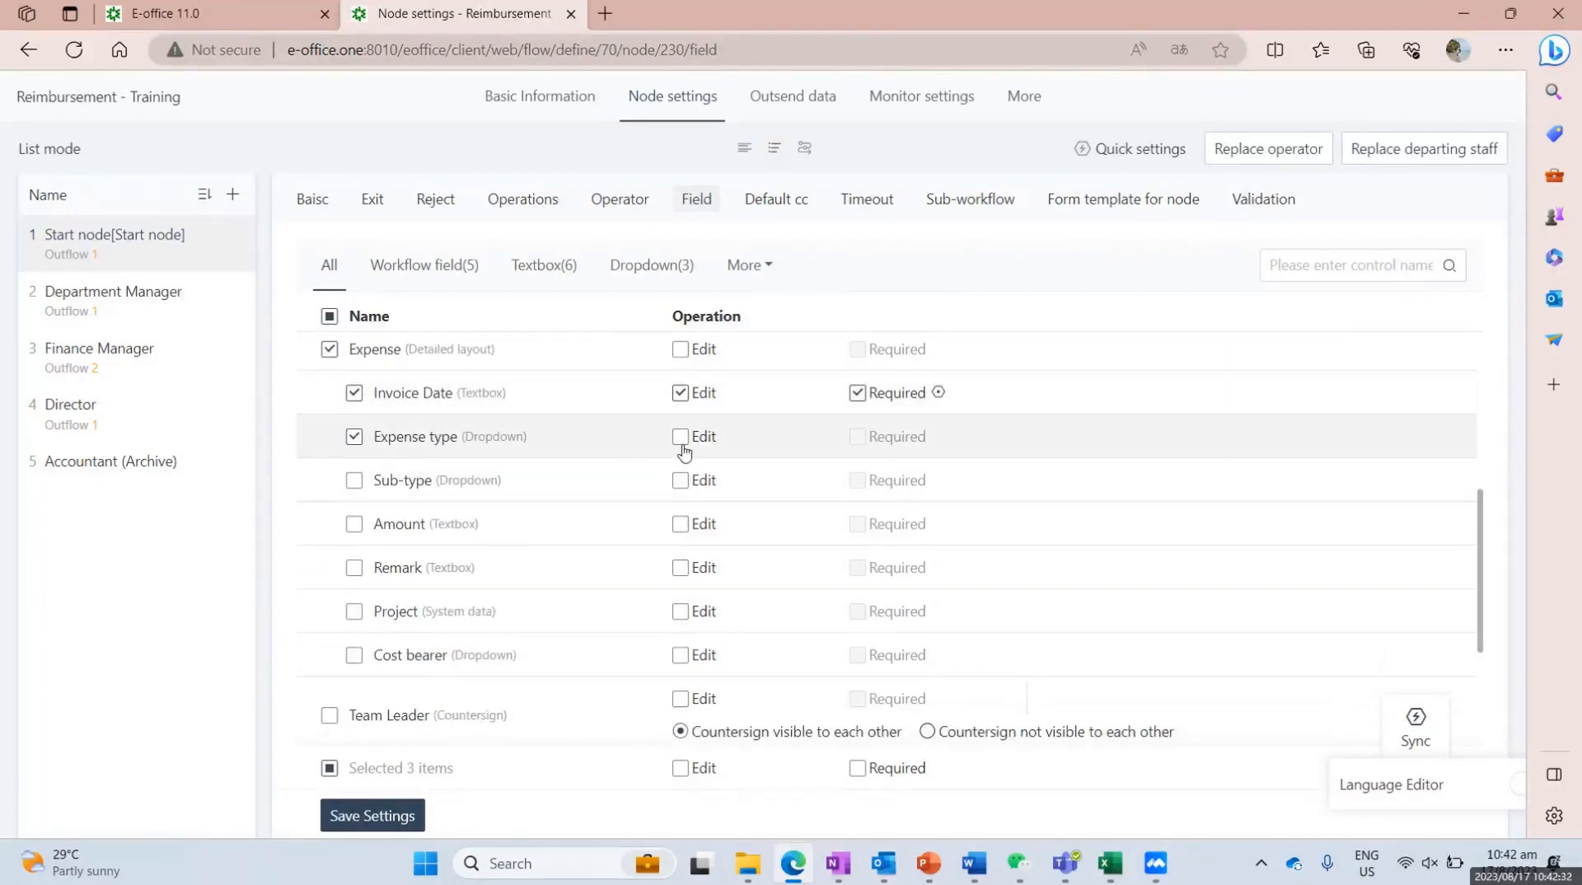
click(855, 441)
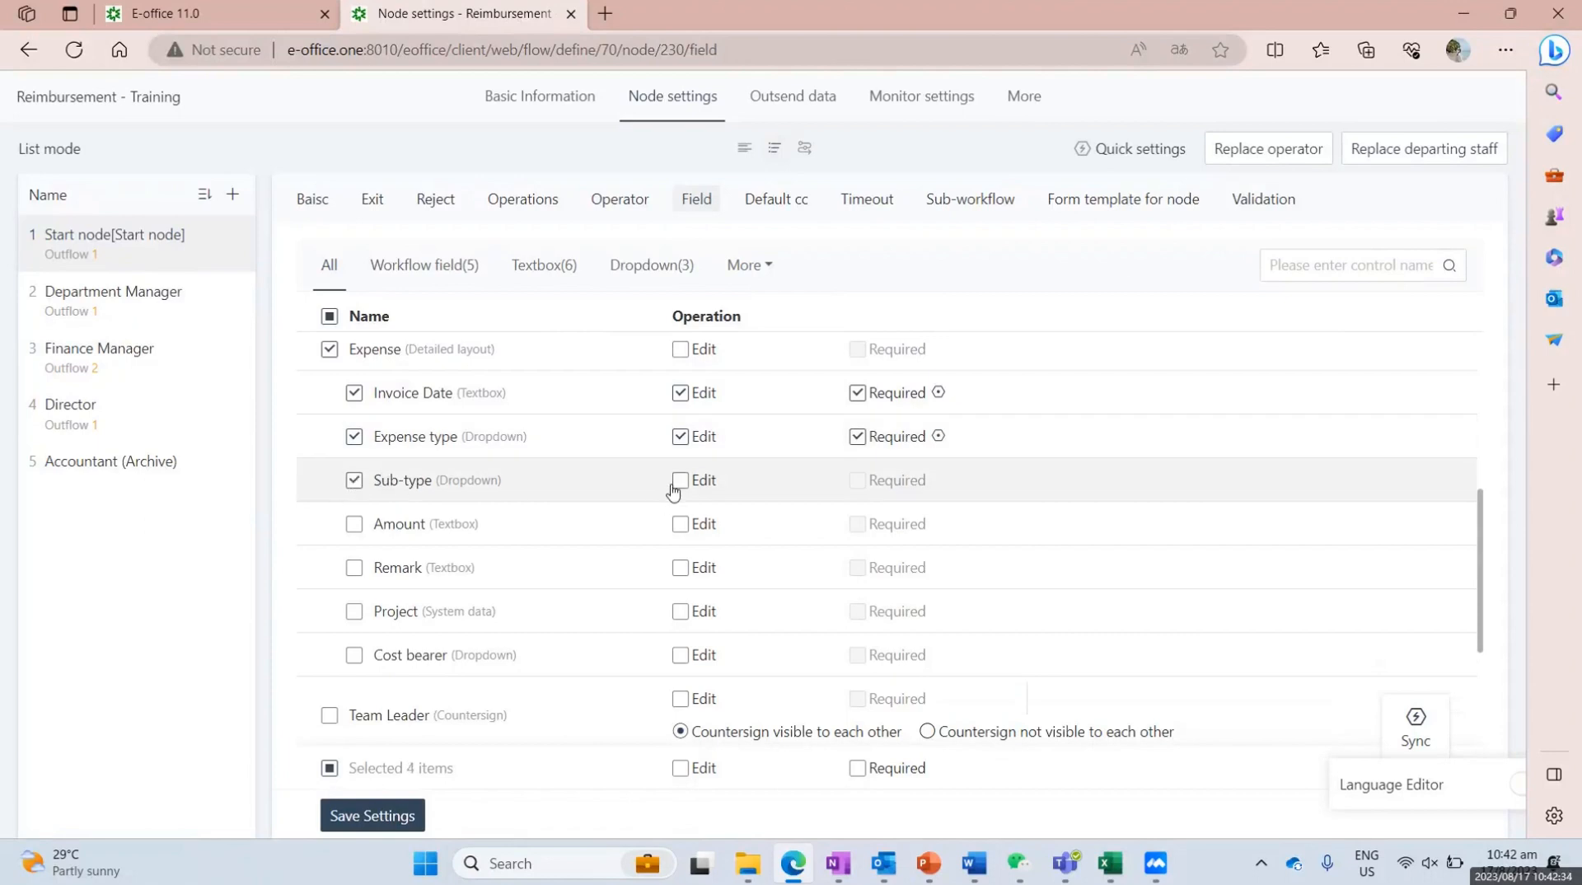
Step: Make Sub-type, Amount and Cost bearer editable and required and Remark and Project editable for the Start node, and save
scroll(494, 528, down, 1)
scroll(470, 515, up, 1)
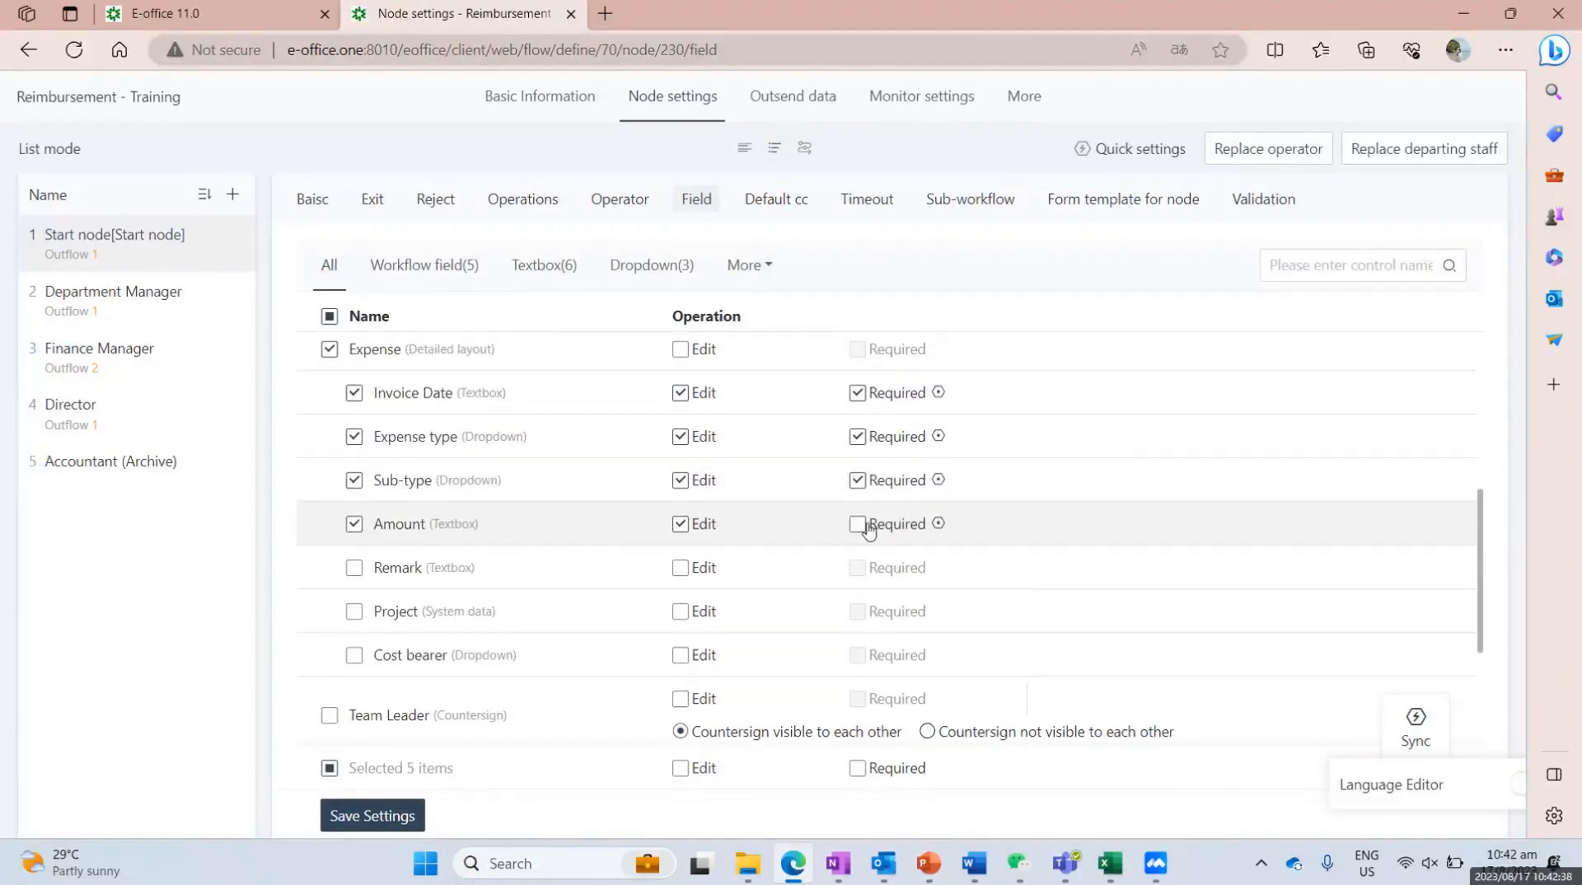
click(865, 527)
click(681, 568)
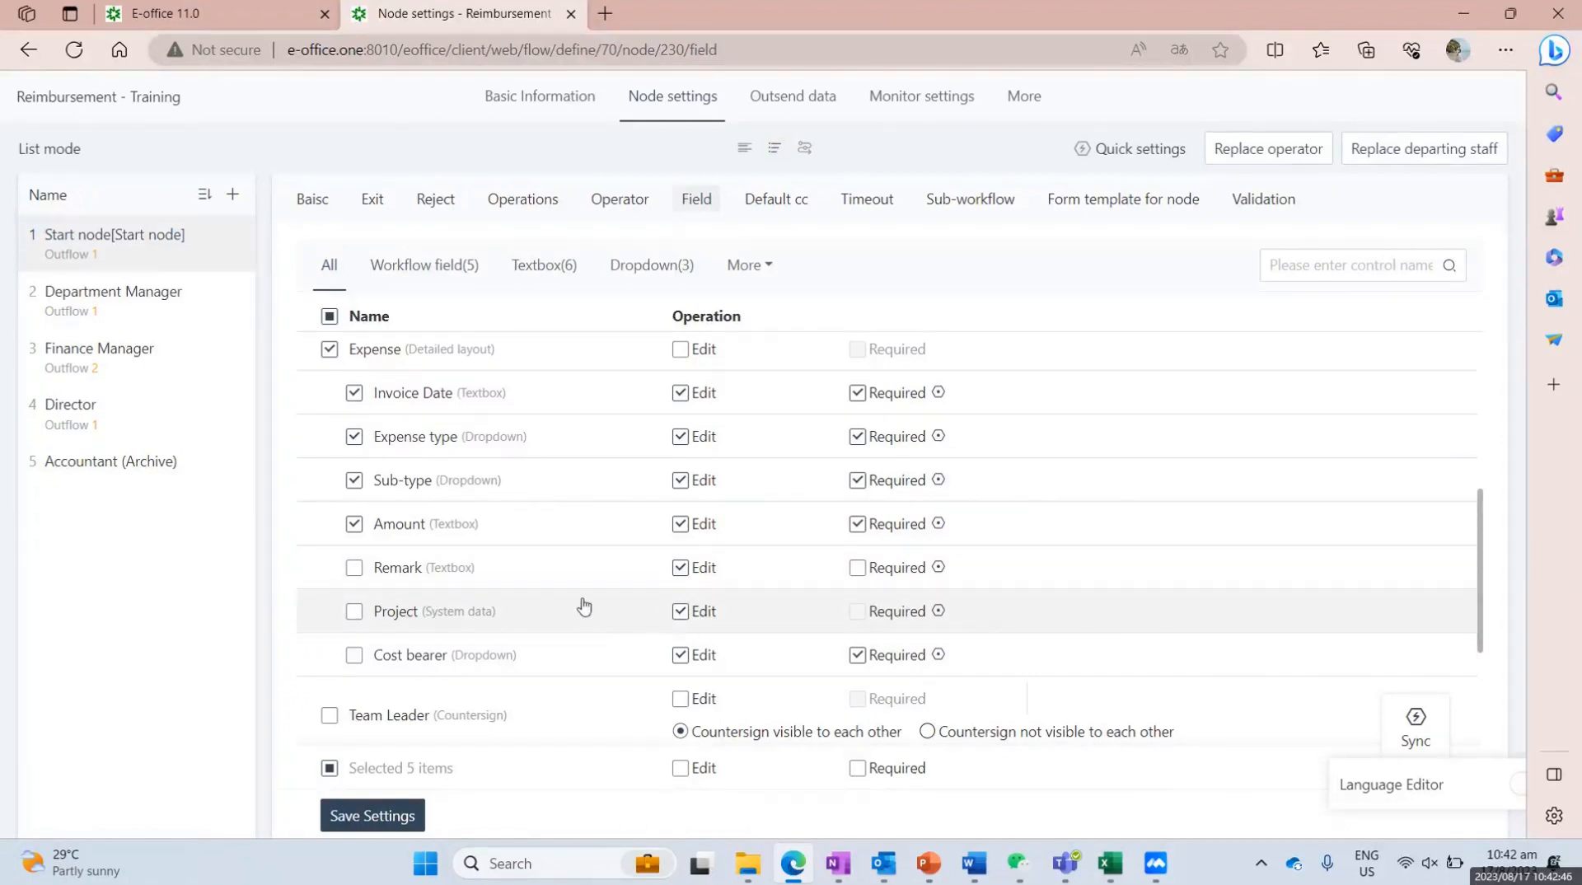
scroll(584, 608, down, 3)
click(346, 815)
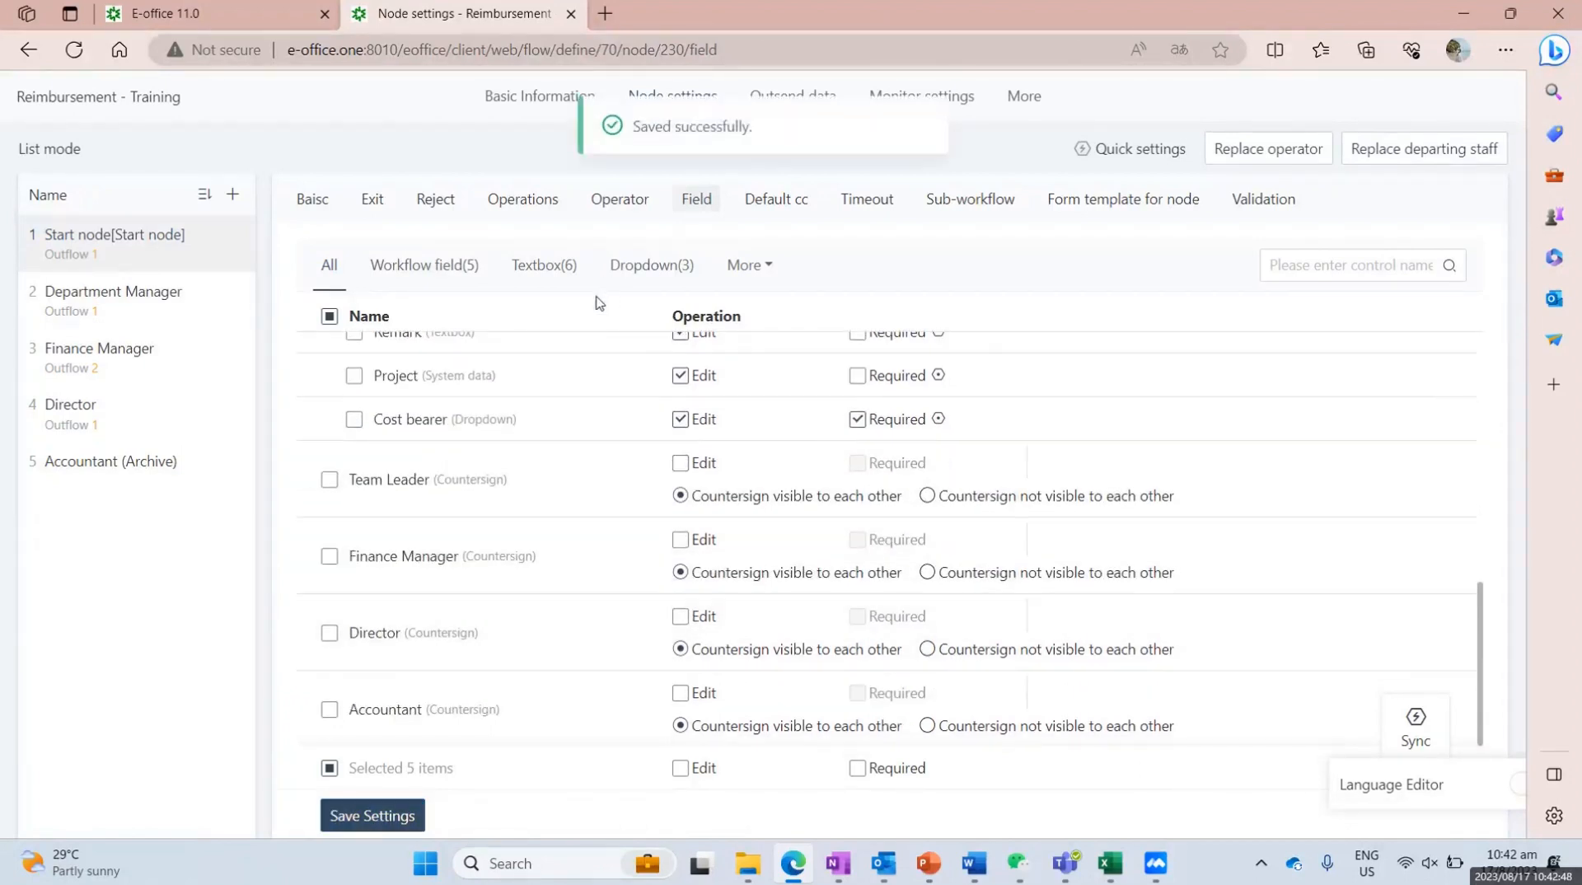
Step: Make the Team Leader countersign field editable and required in the Department Manager node and save
click(161, 288)
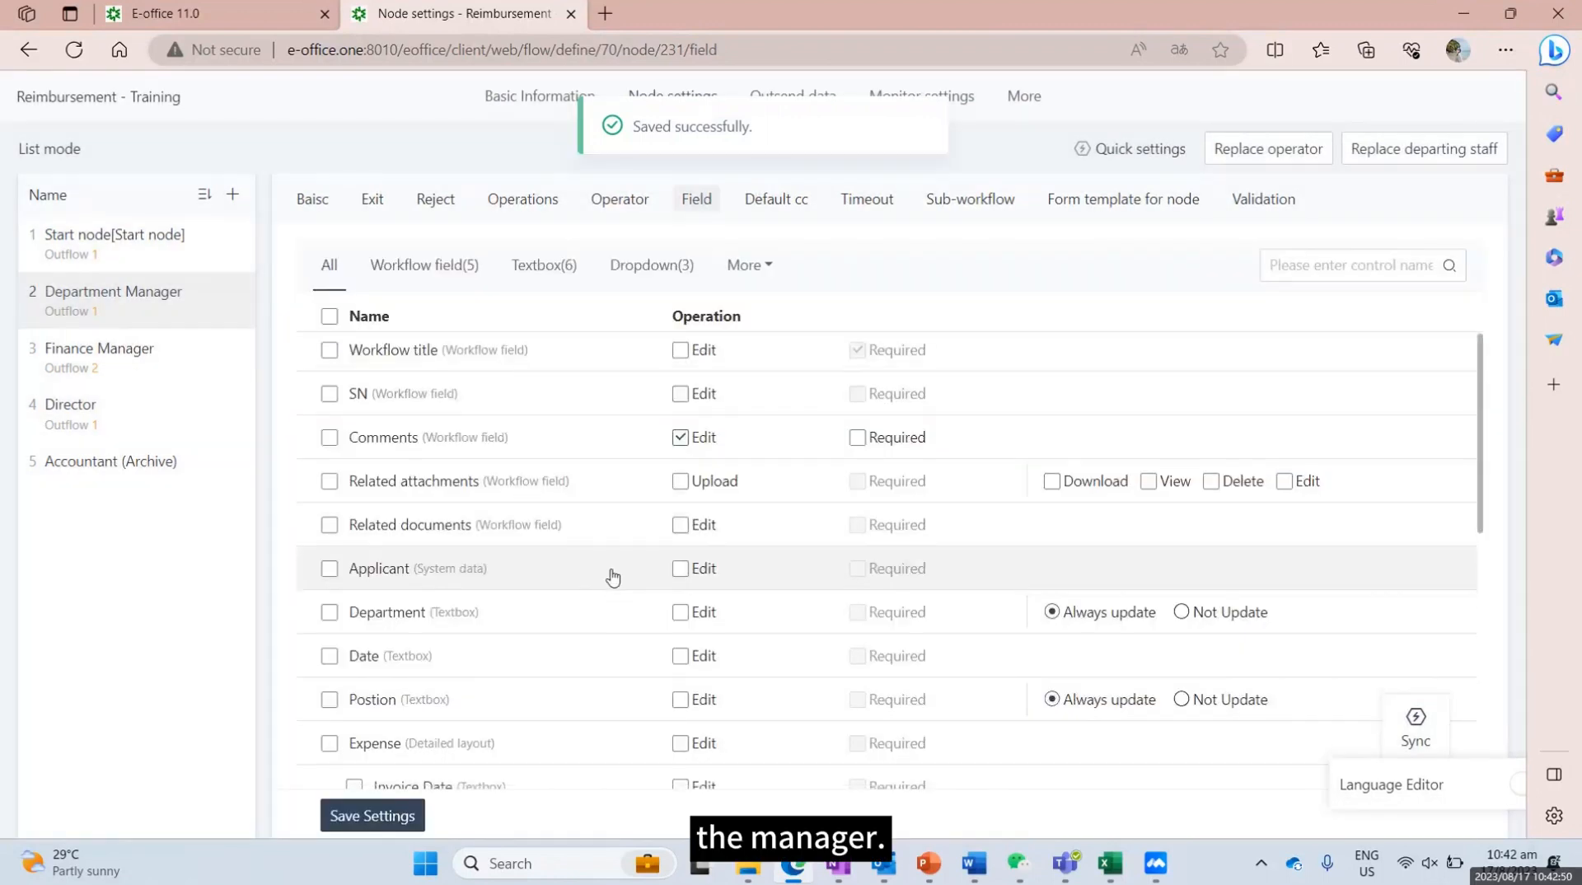
scroll(610, 574, down, 5)
click(329, 522)
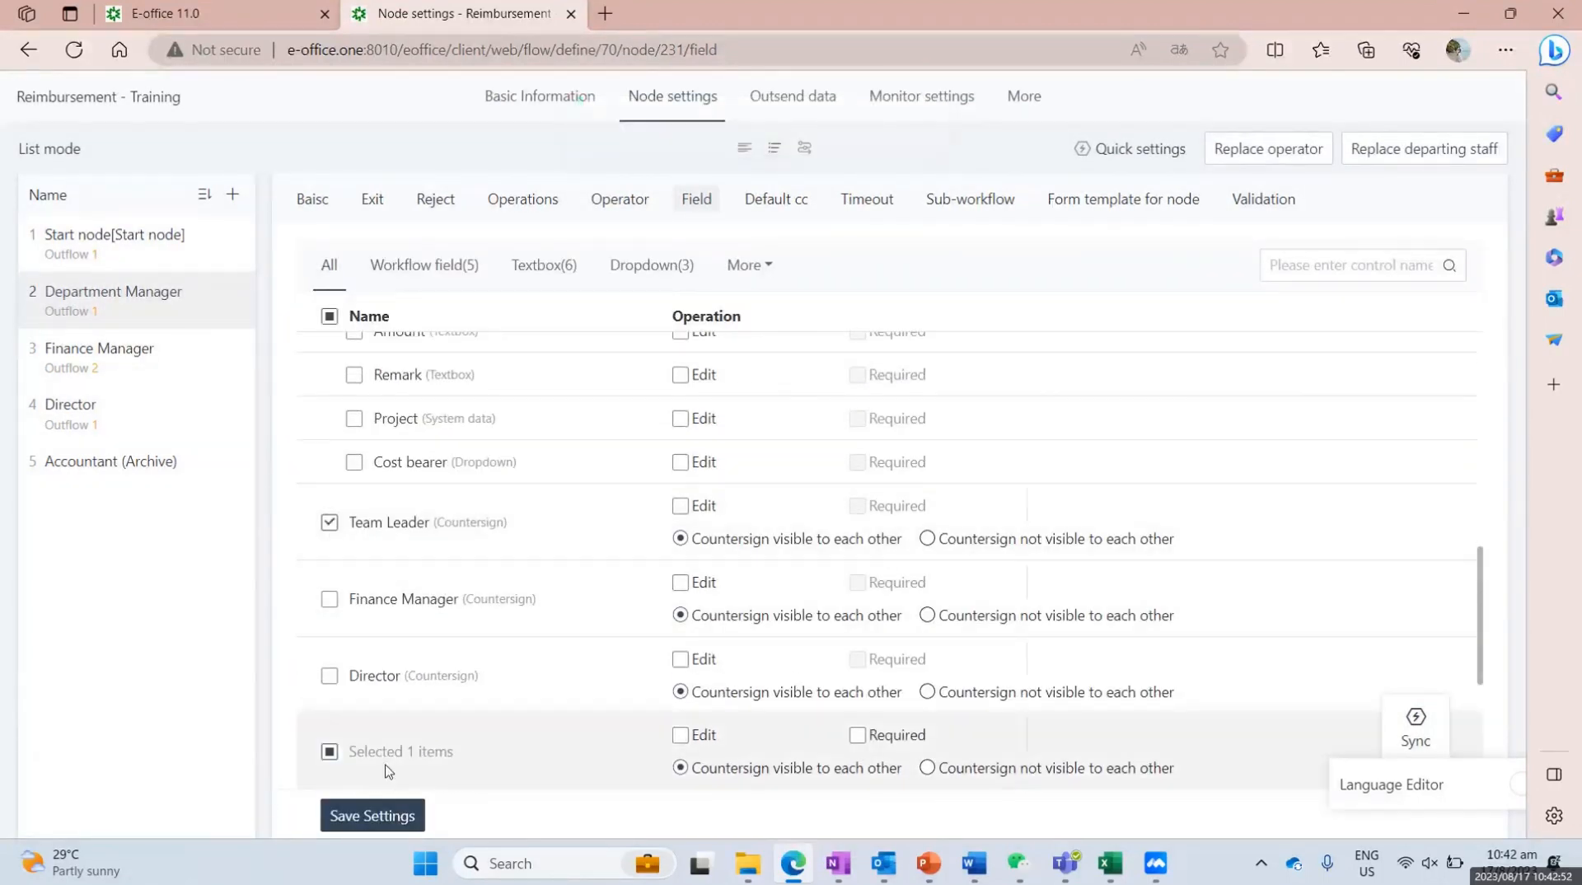
click(330, 522)
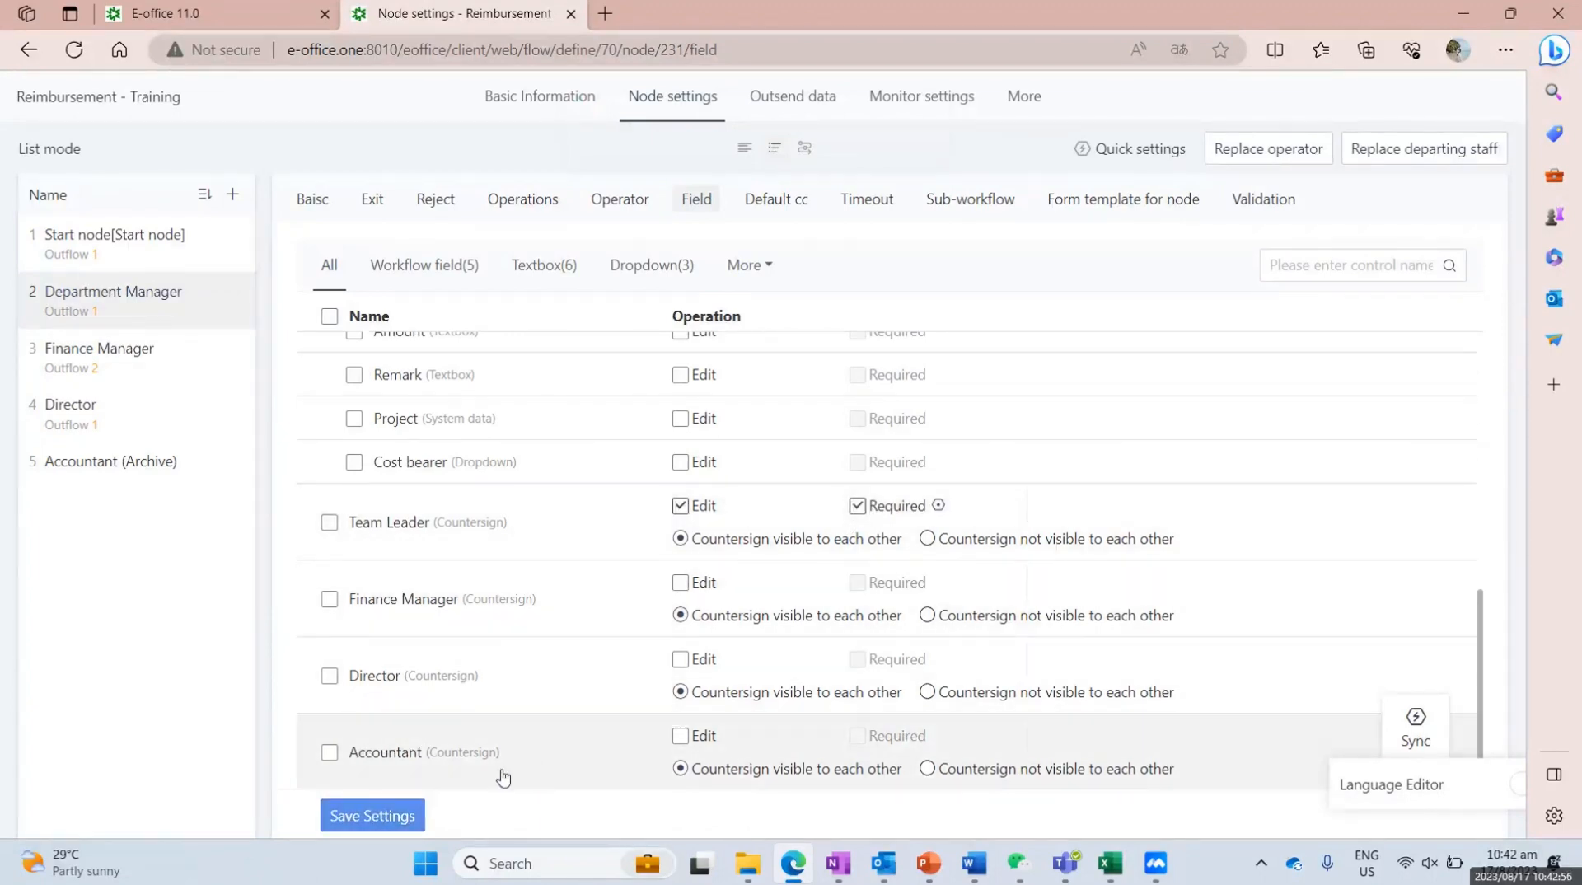
Step: Make the Finance Manager countersign field editable and required in the Finance Manager node and save
click(152, 381)
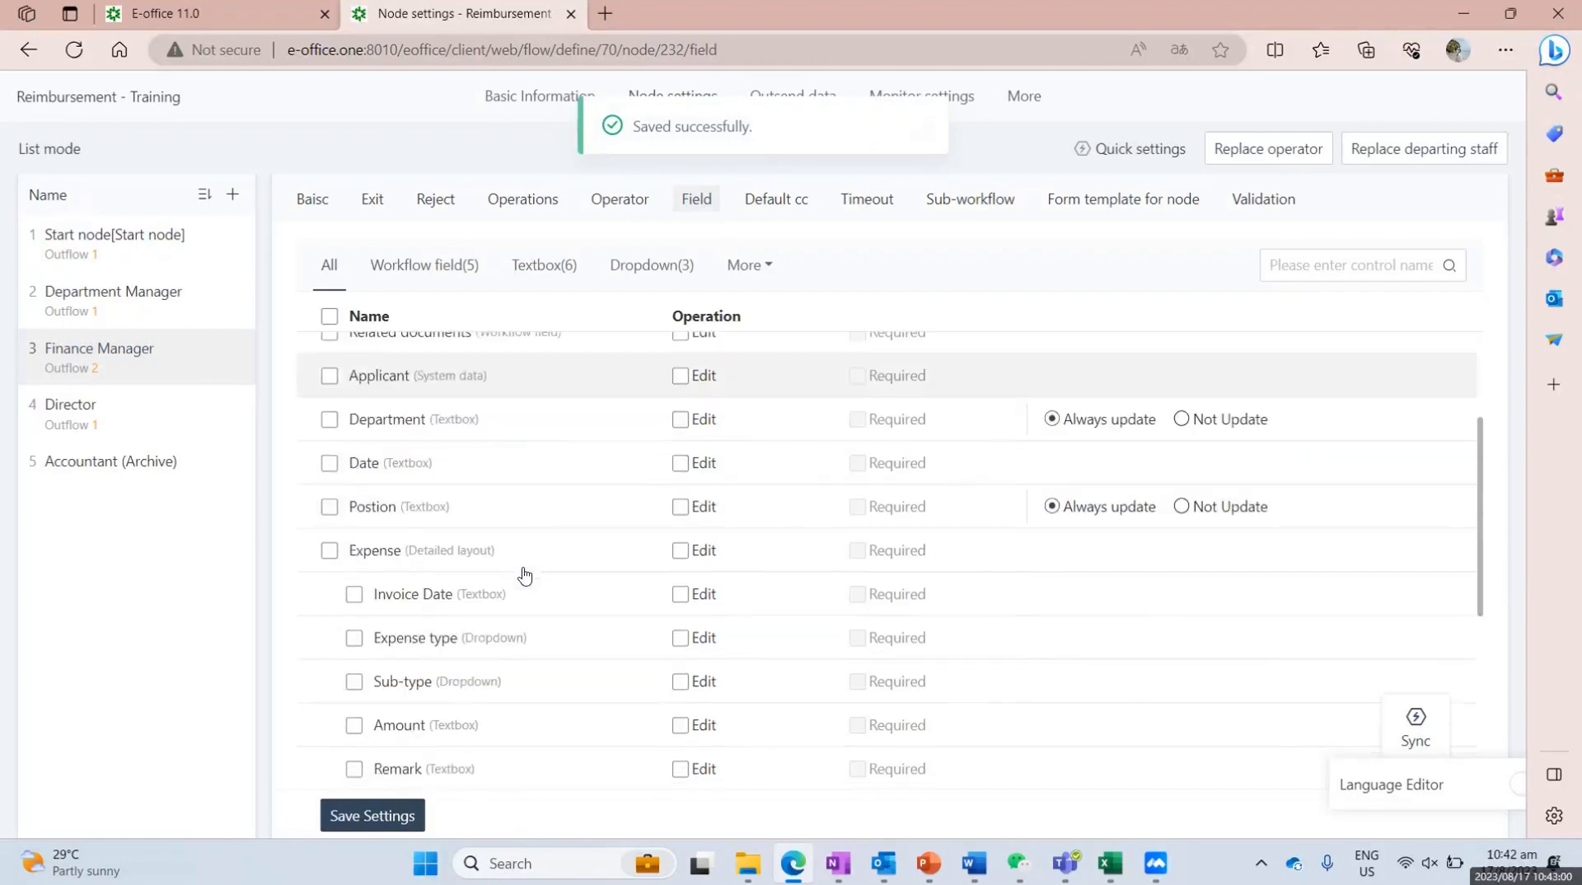
scroll(525, 575, down, 5)
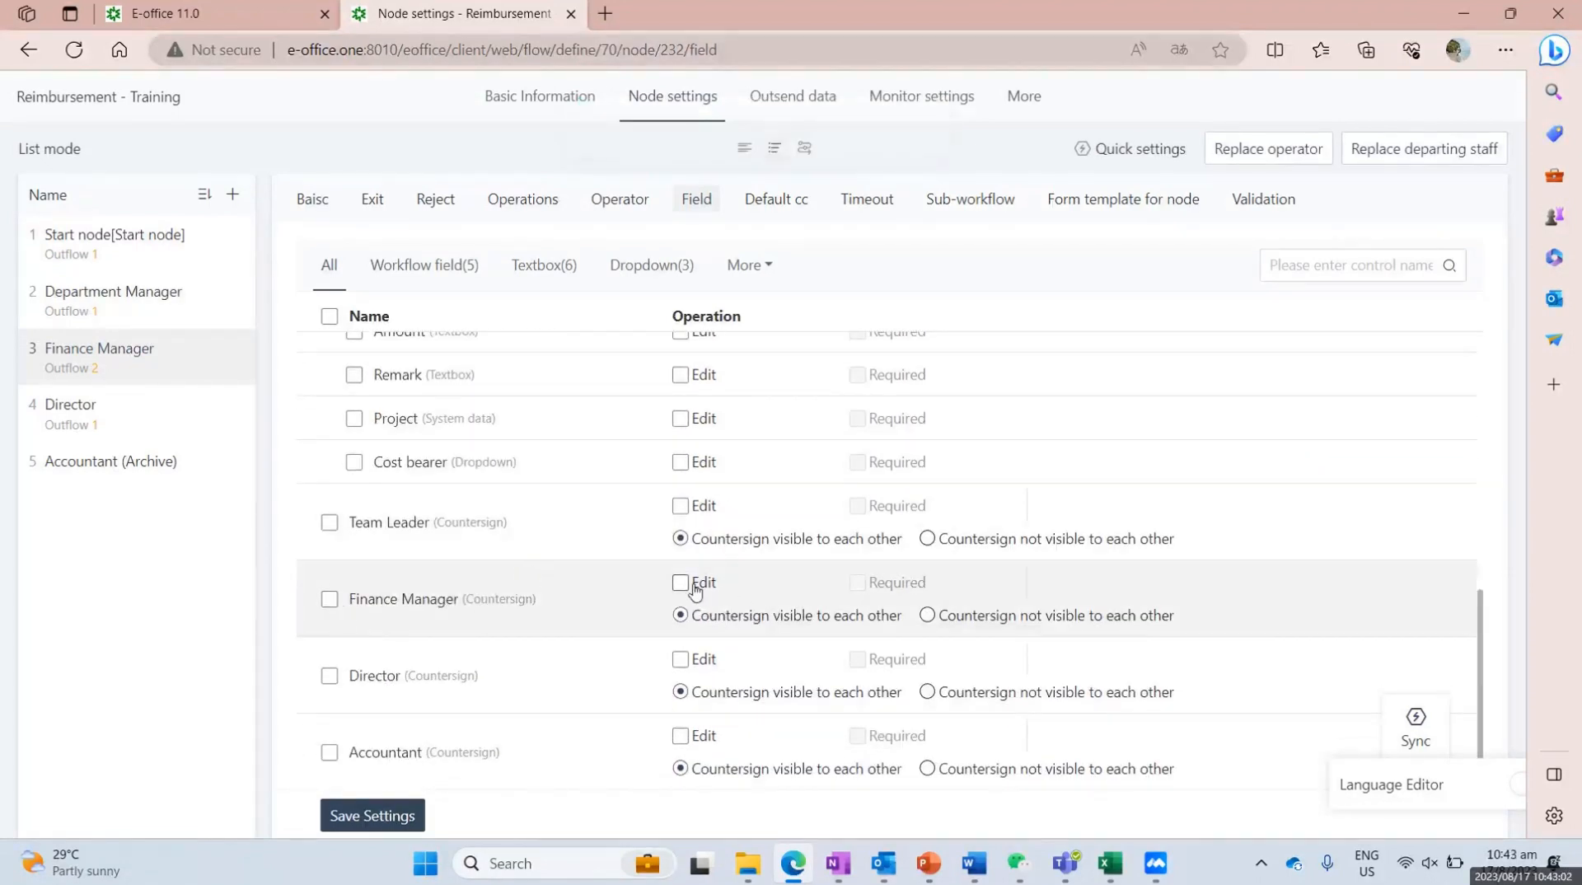
click(858, 582)
click(373, 815)
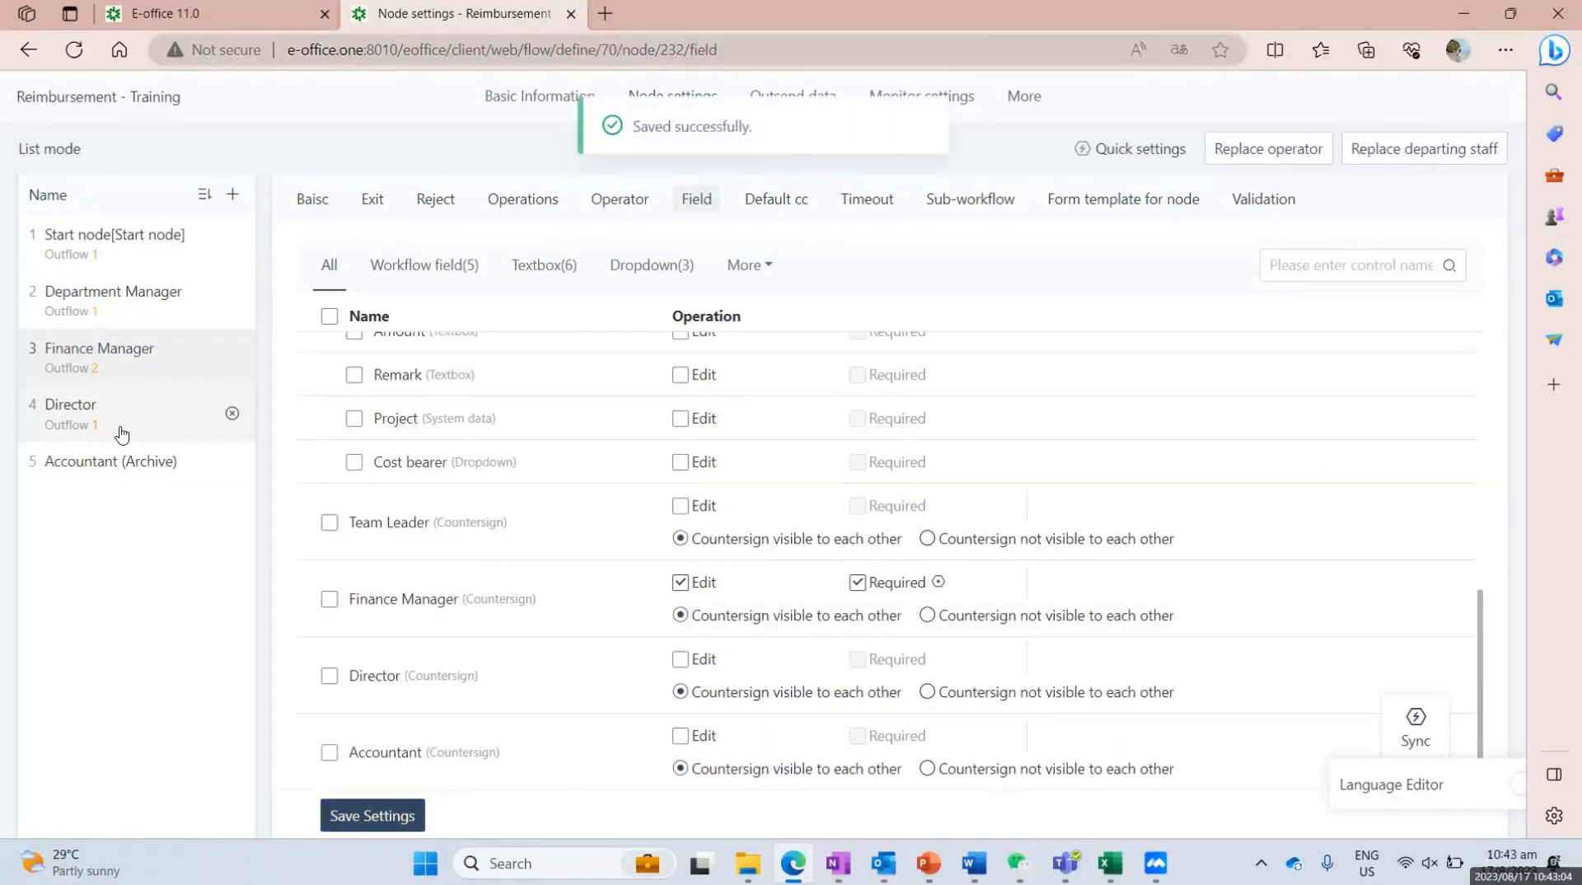
Step: Make the Director countersign field editable and required in the Director node and save
click(116, 433)
scroll(554, 561, down, 5)
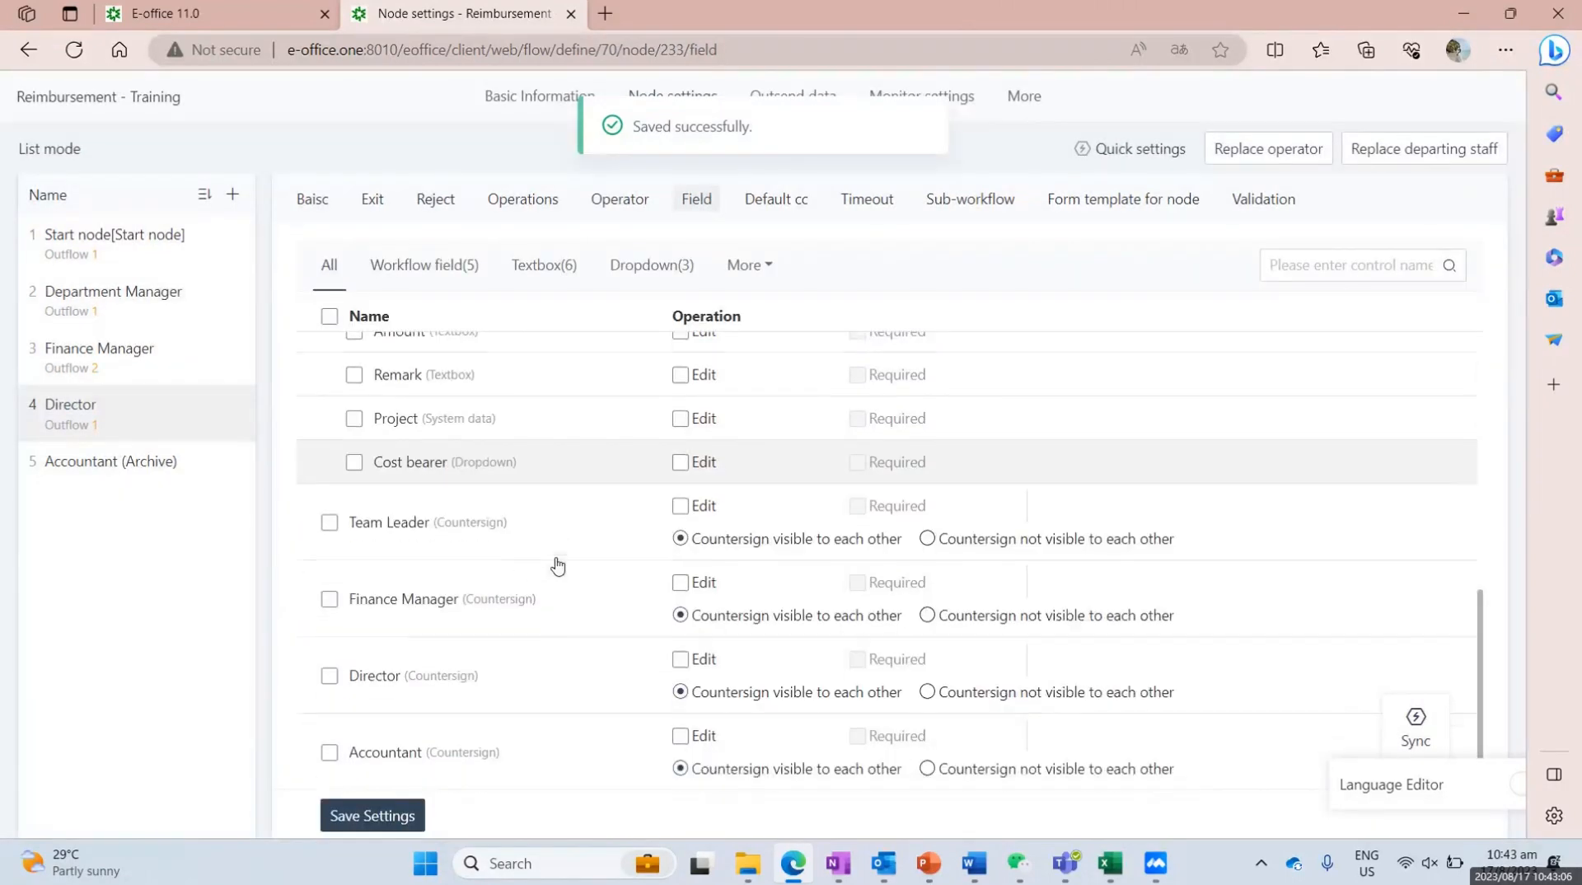
click(680, 660)
click(857, 660)
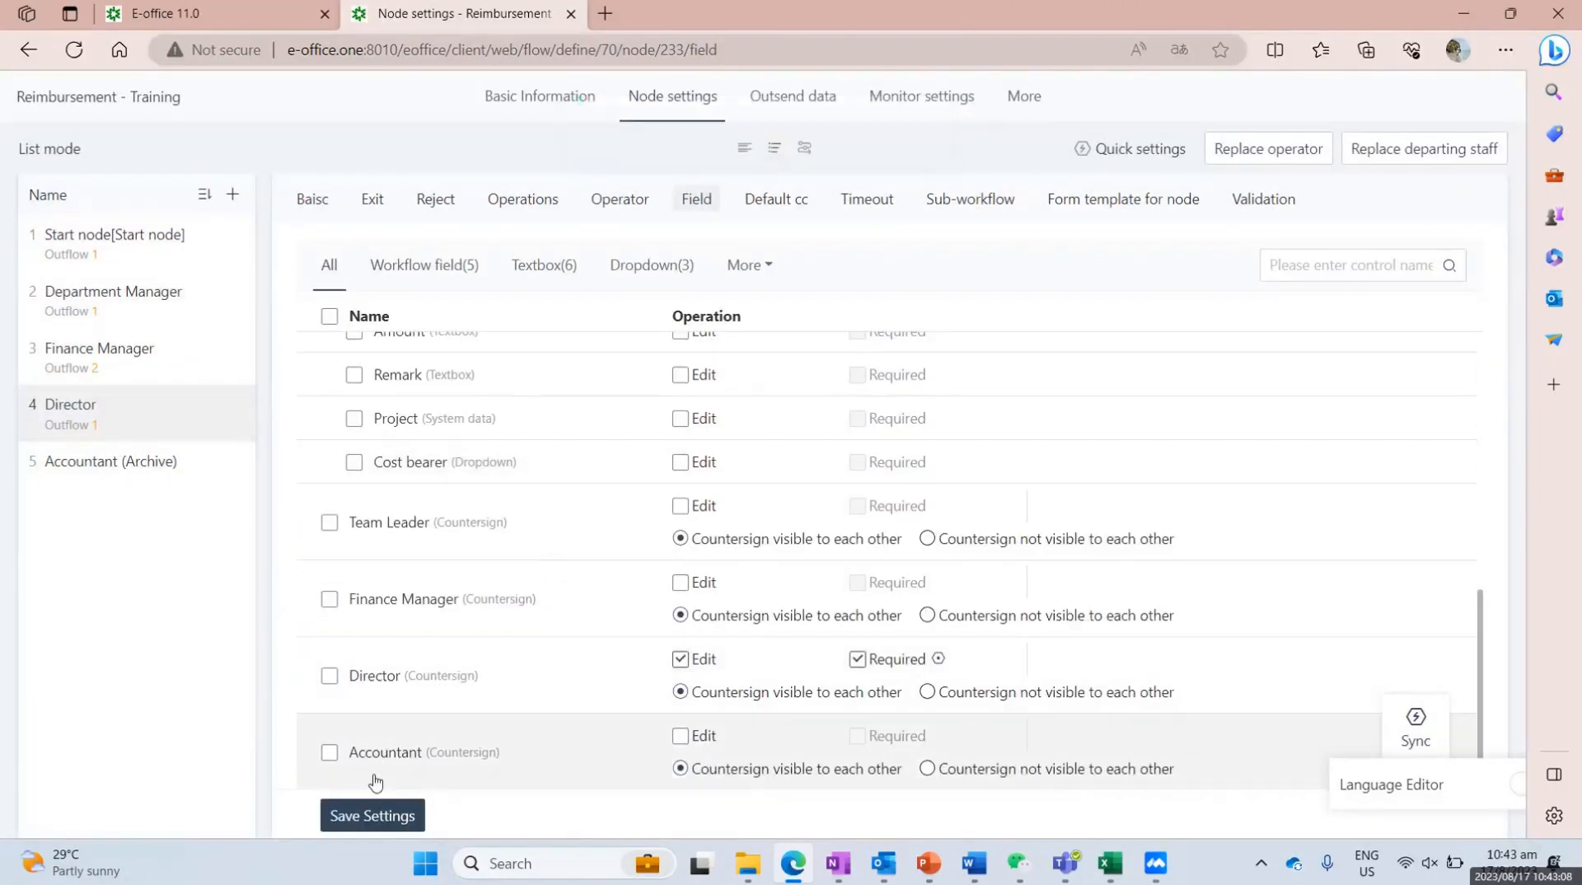
click(372, 815)
Step: Make the Accountant countersign field editable and required in the Accountant (Archive) node and save
click(179, 482)
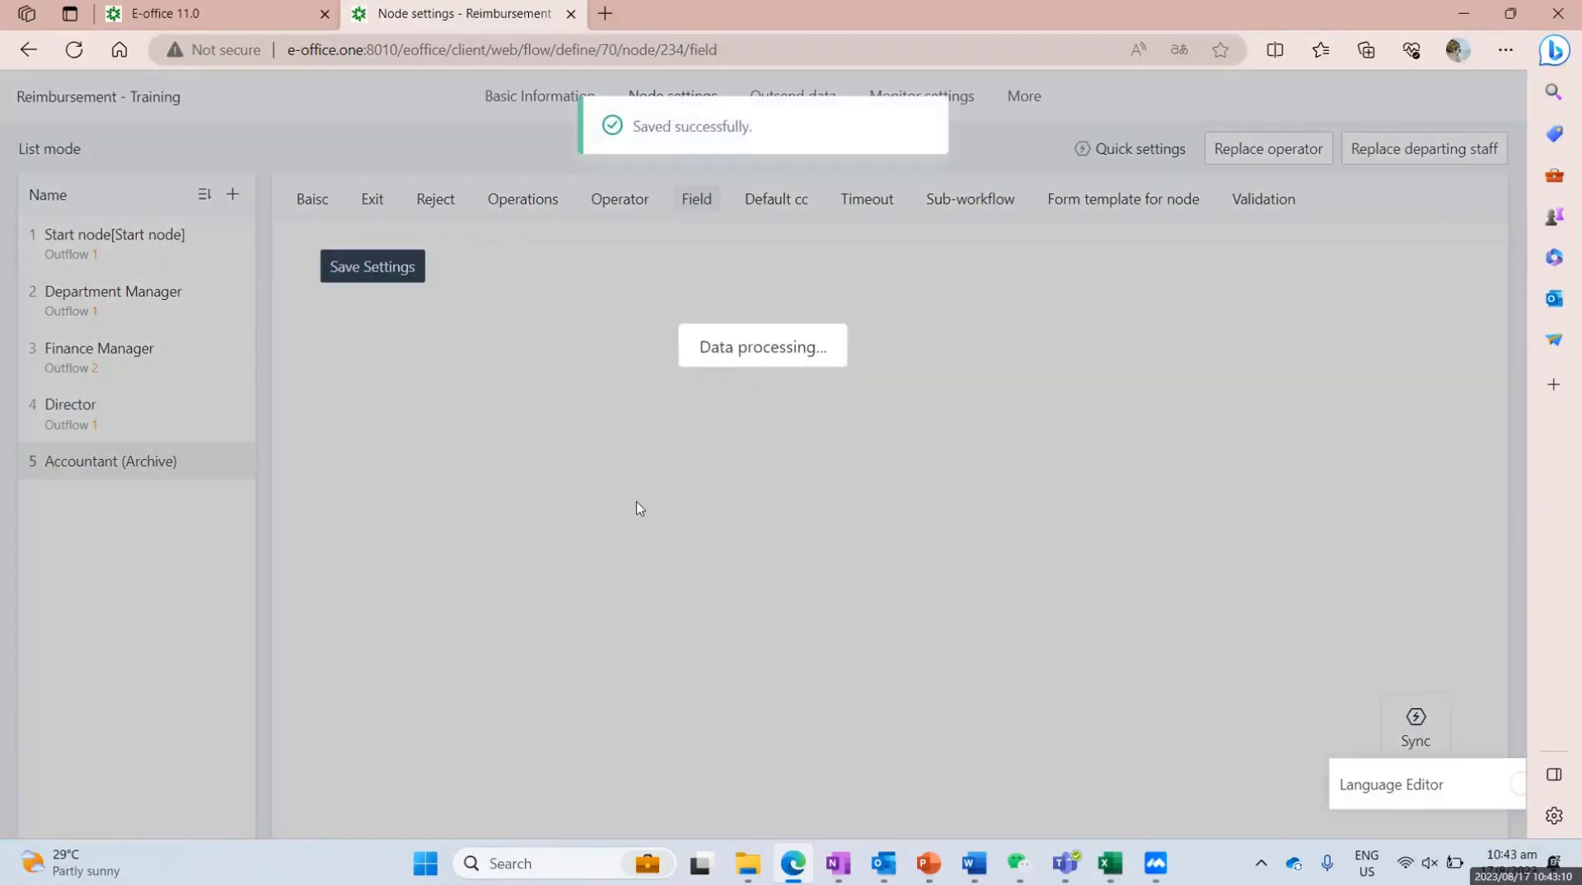
scroll(628, 504, down, 5)
scroll(628, 503, down, 3)
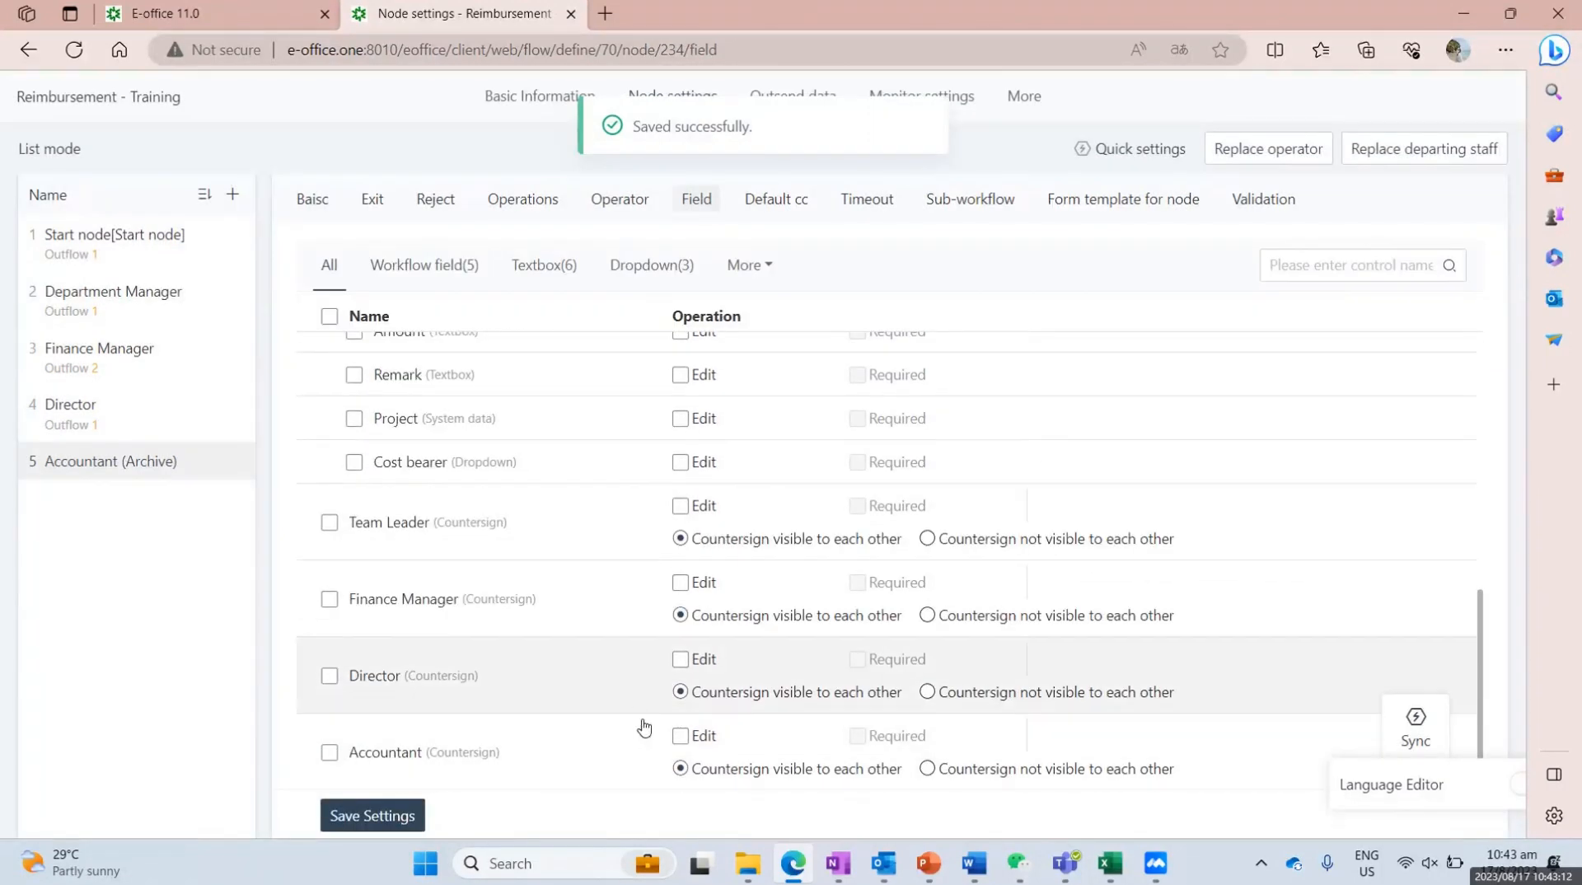
click(679, 735)
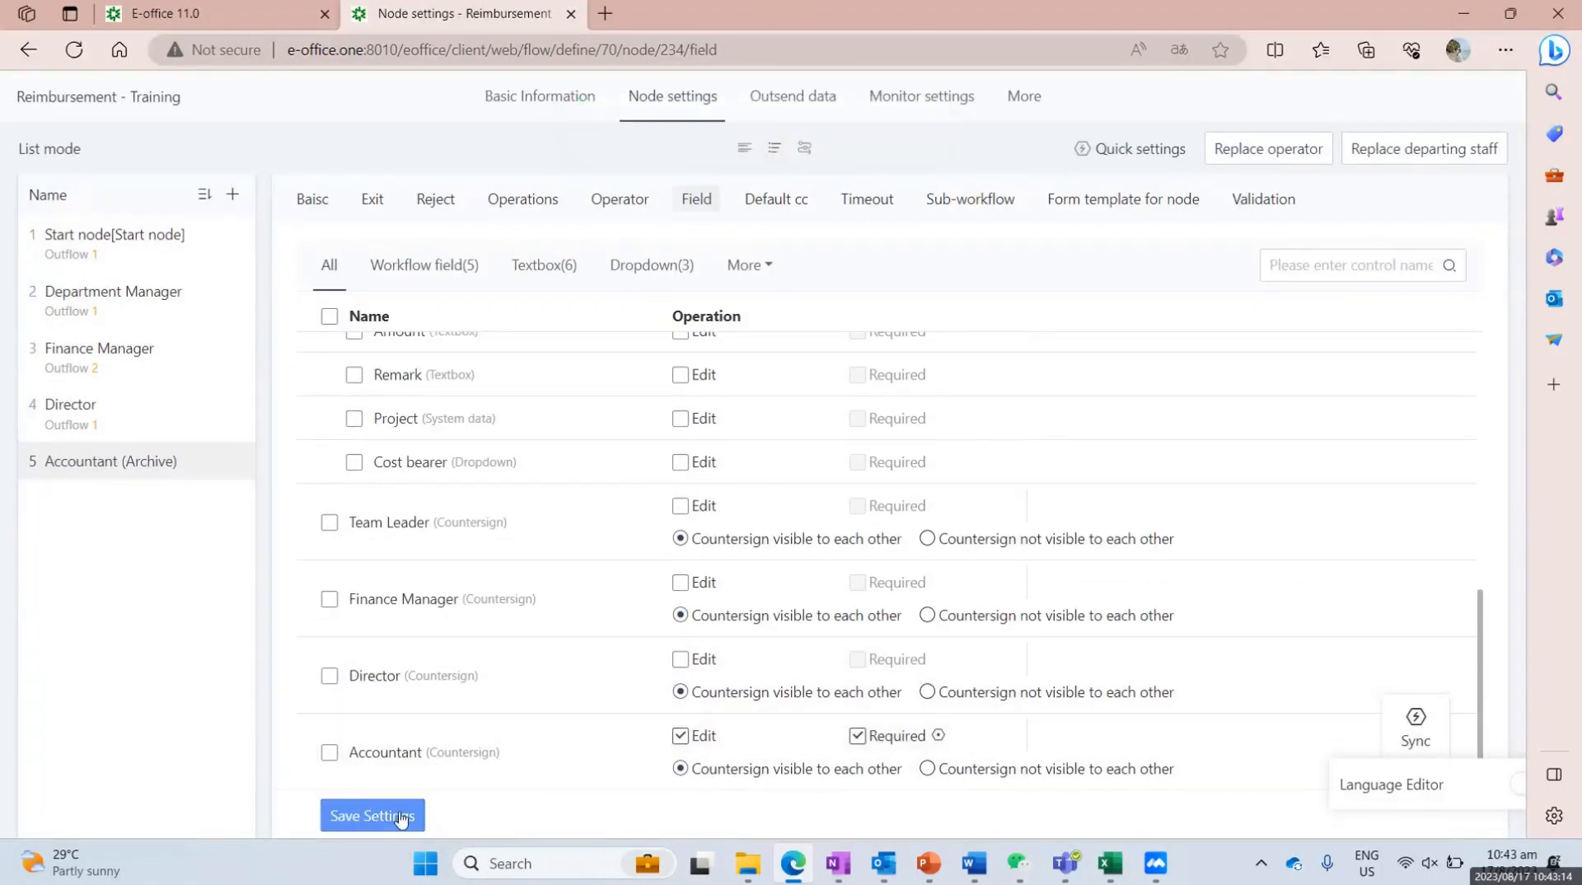
click(394, 815)
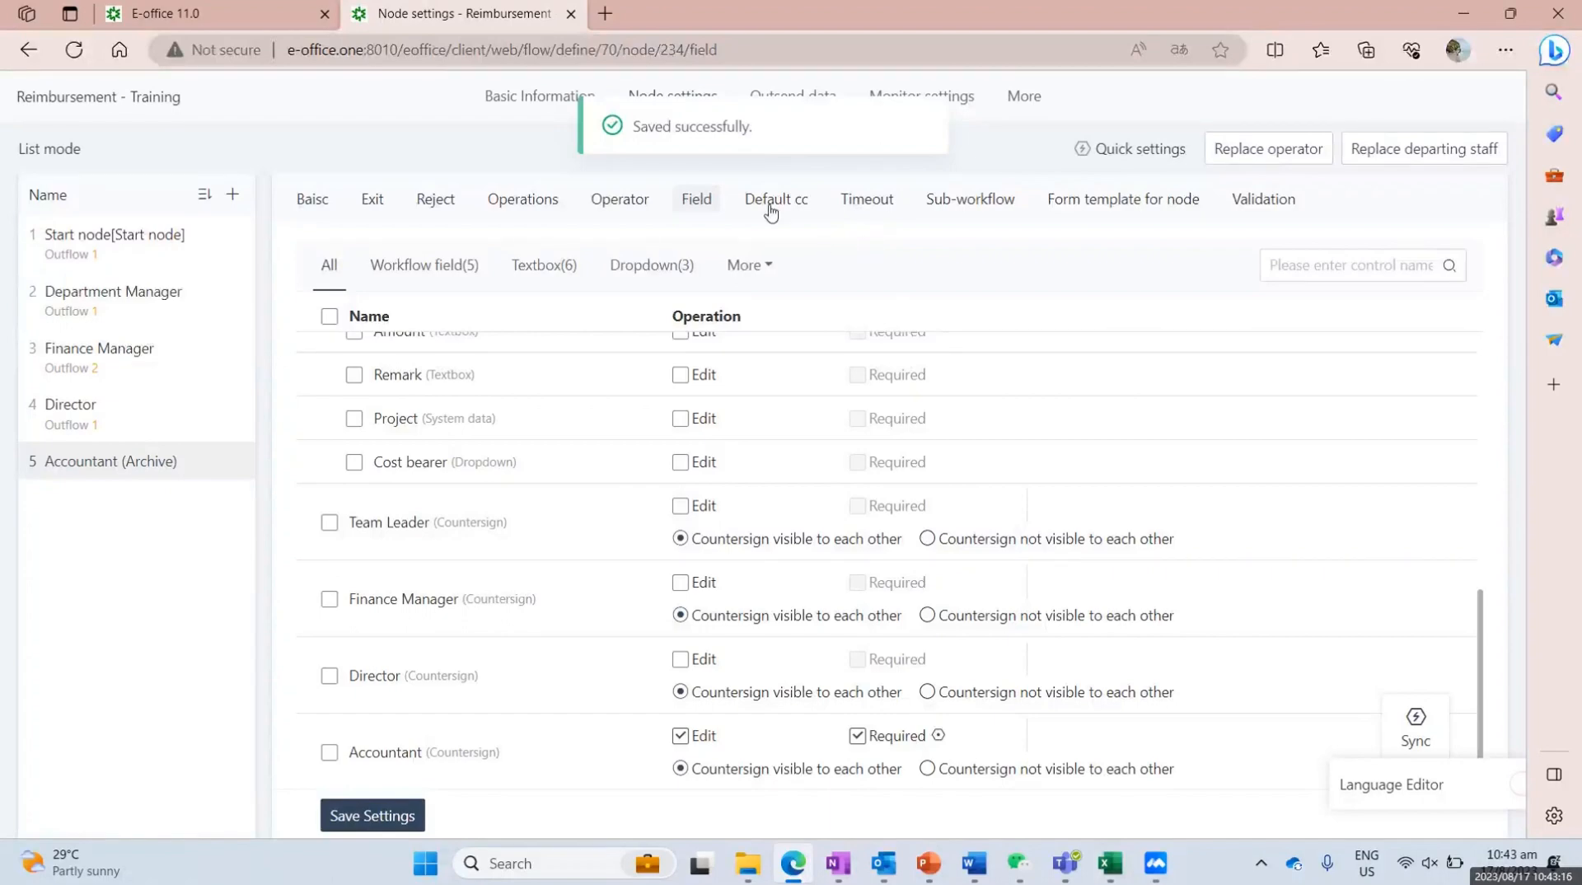
Step: Check the archive node requirement in the Excel Reimbursement sheet and enable Outsend data for the workflow in E-office
click(1115, 878)
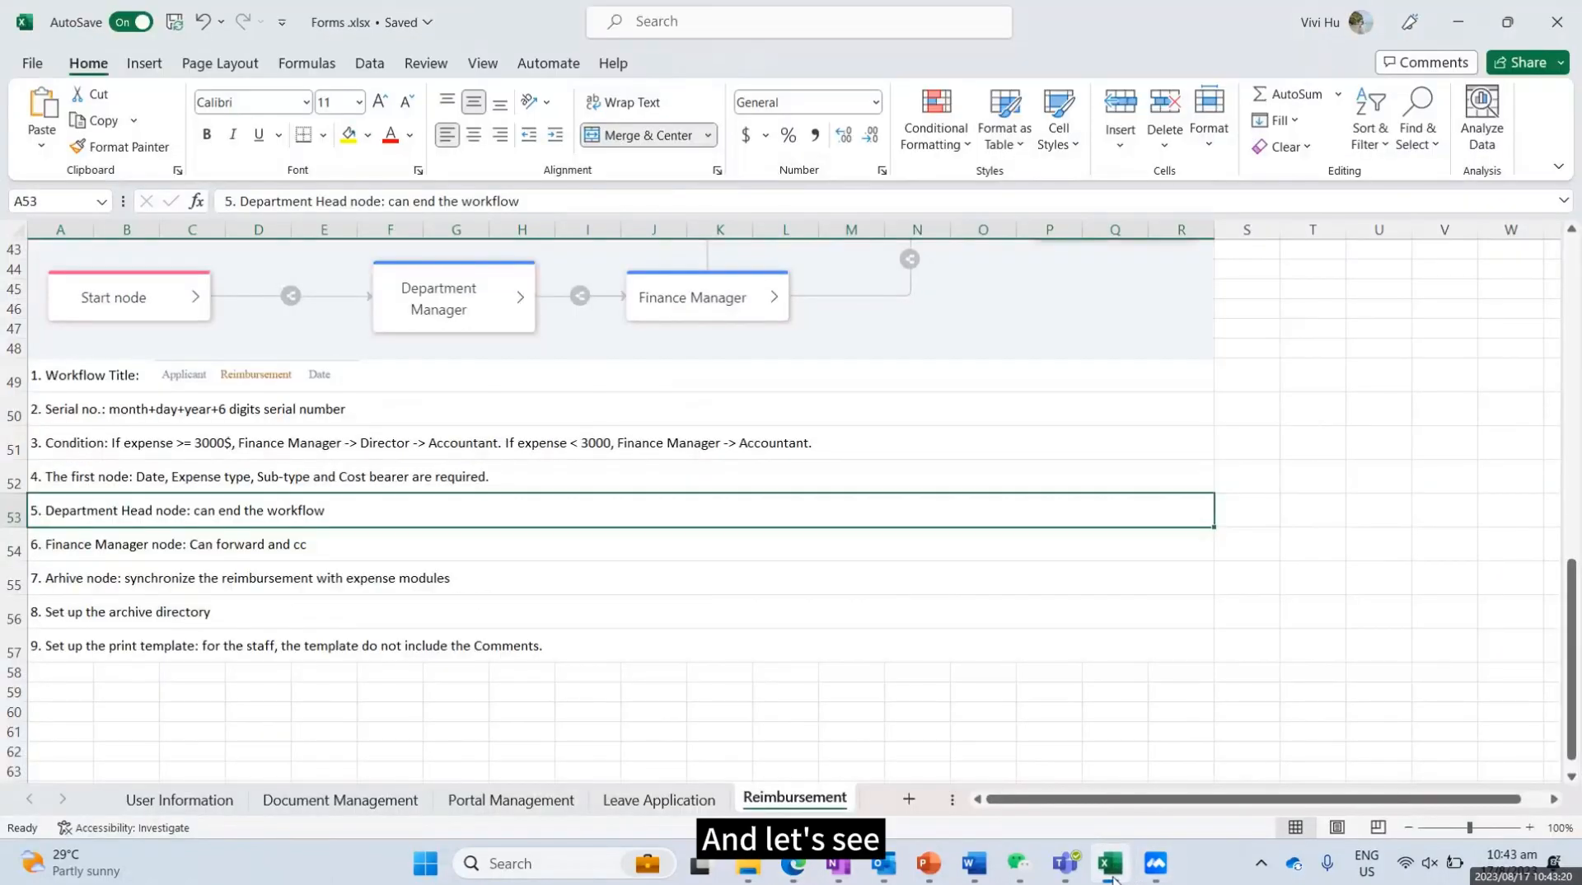
click(1114, 879)
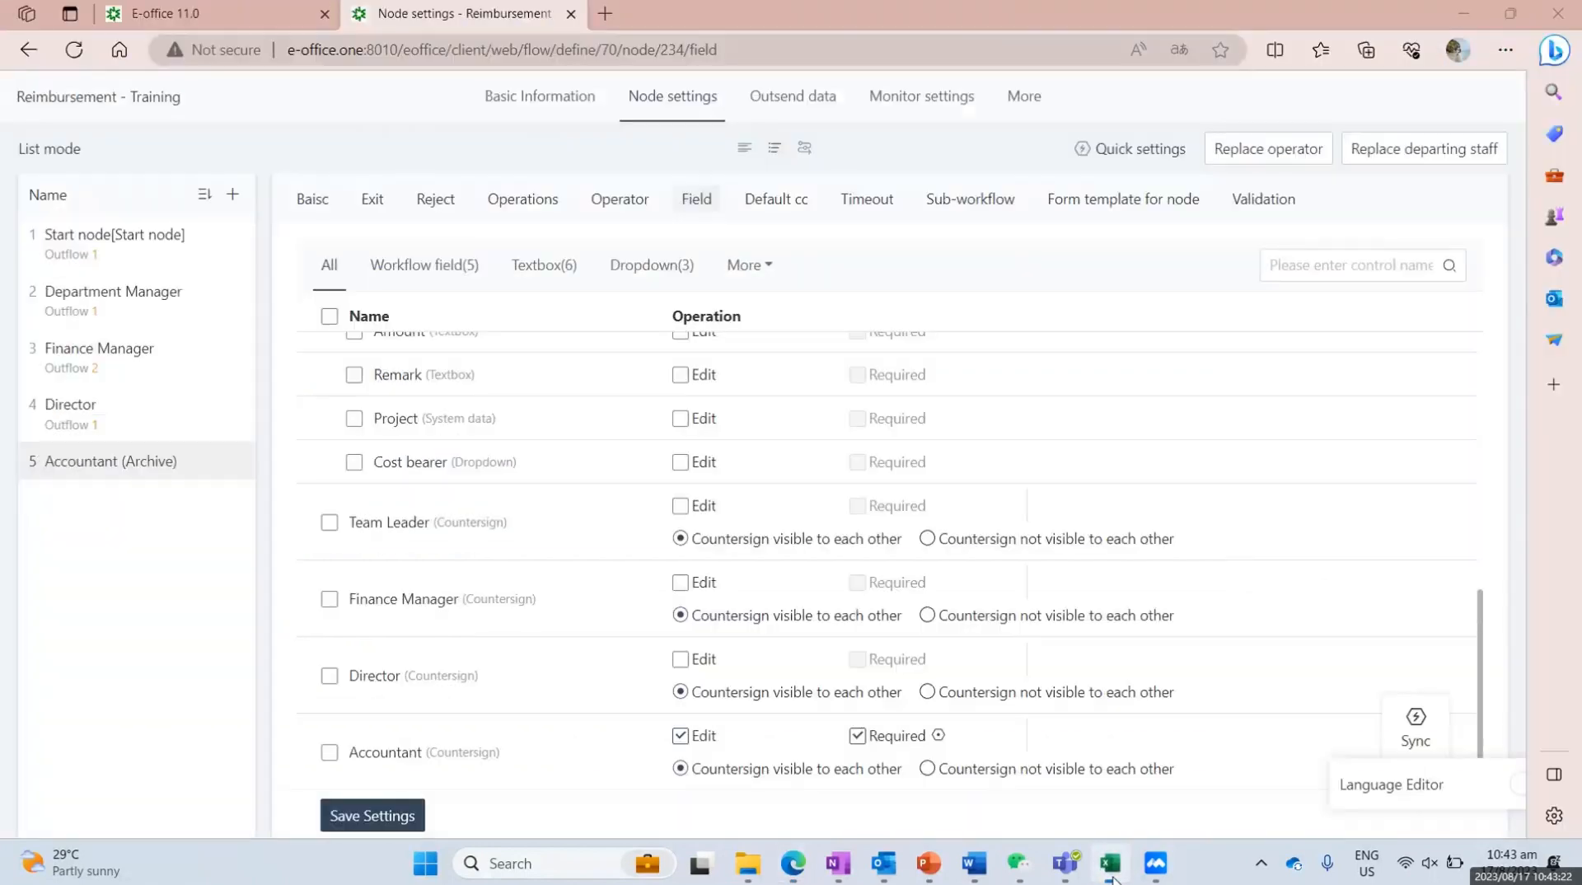
click(1114, 878)
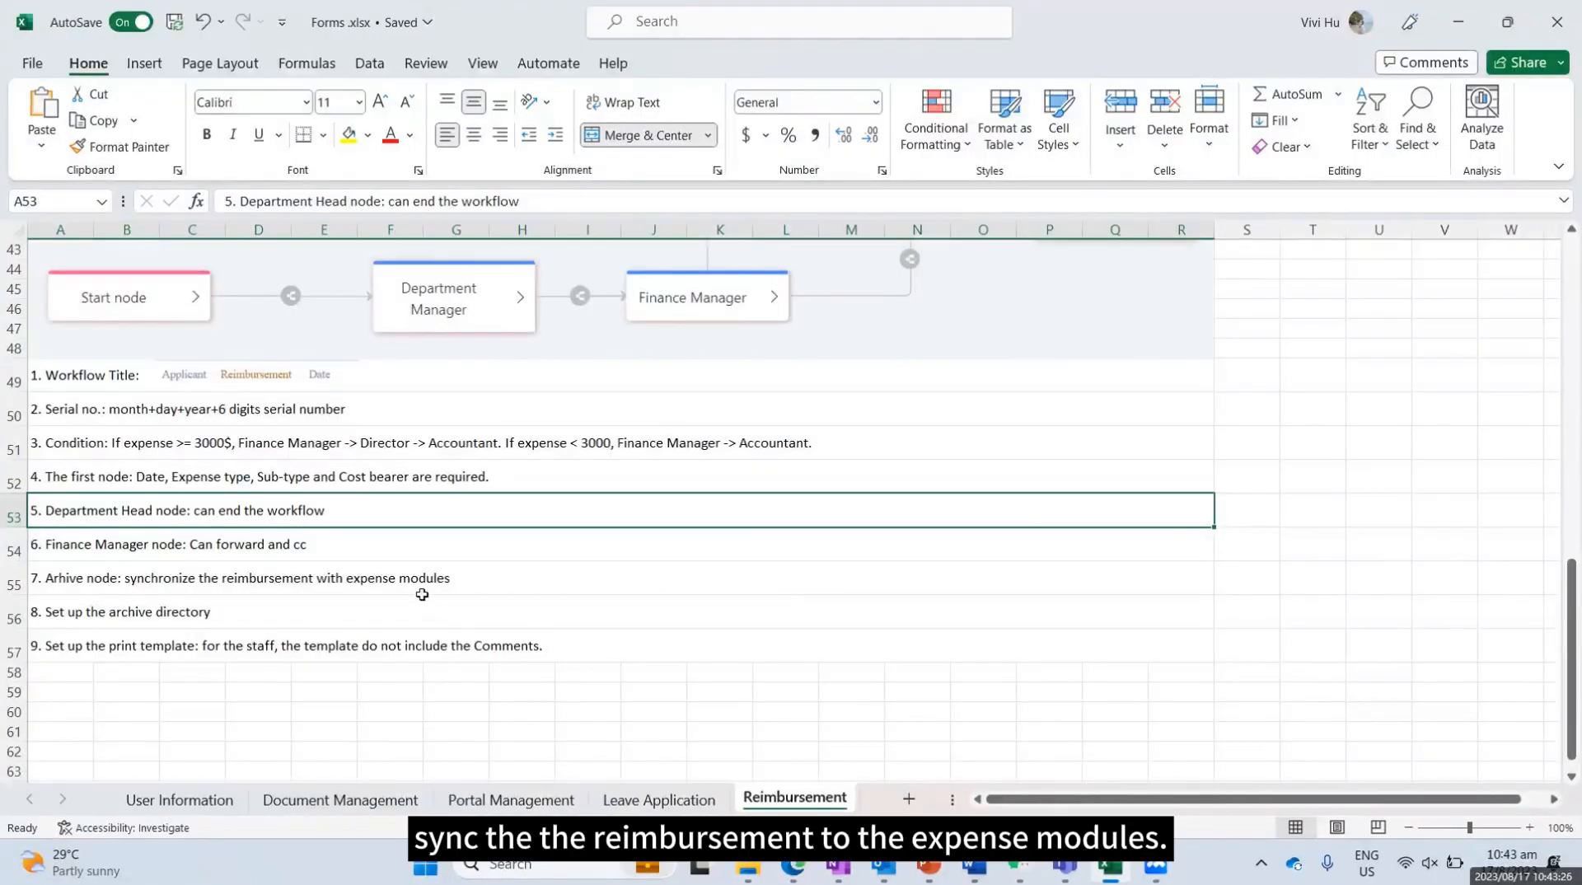
click(1458, 22)
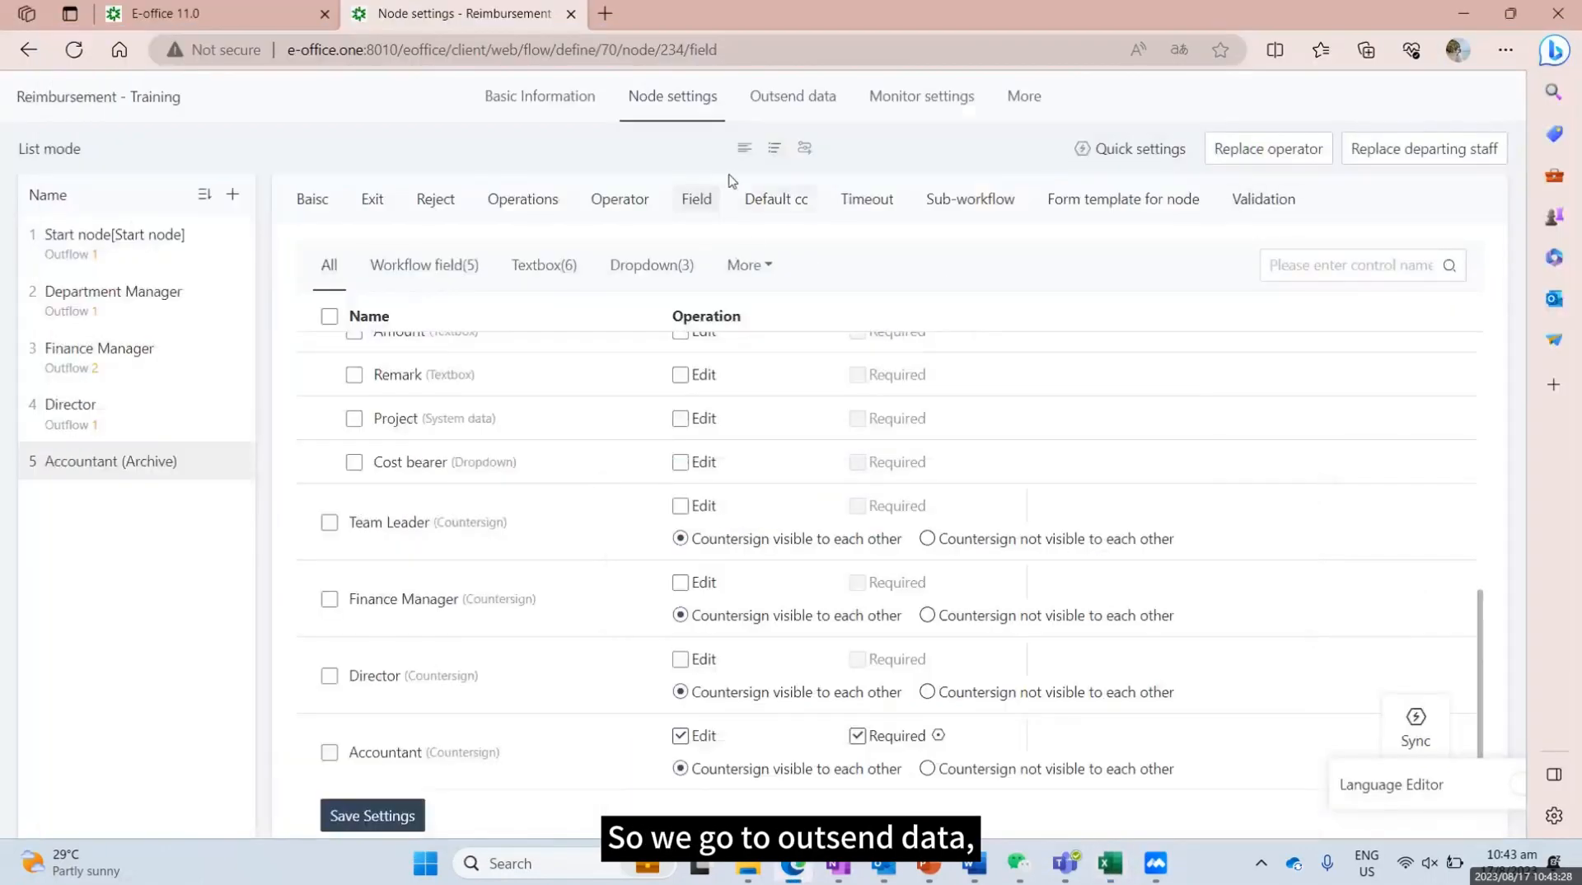
click(782, 102)
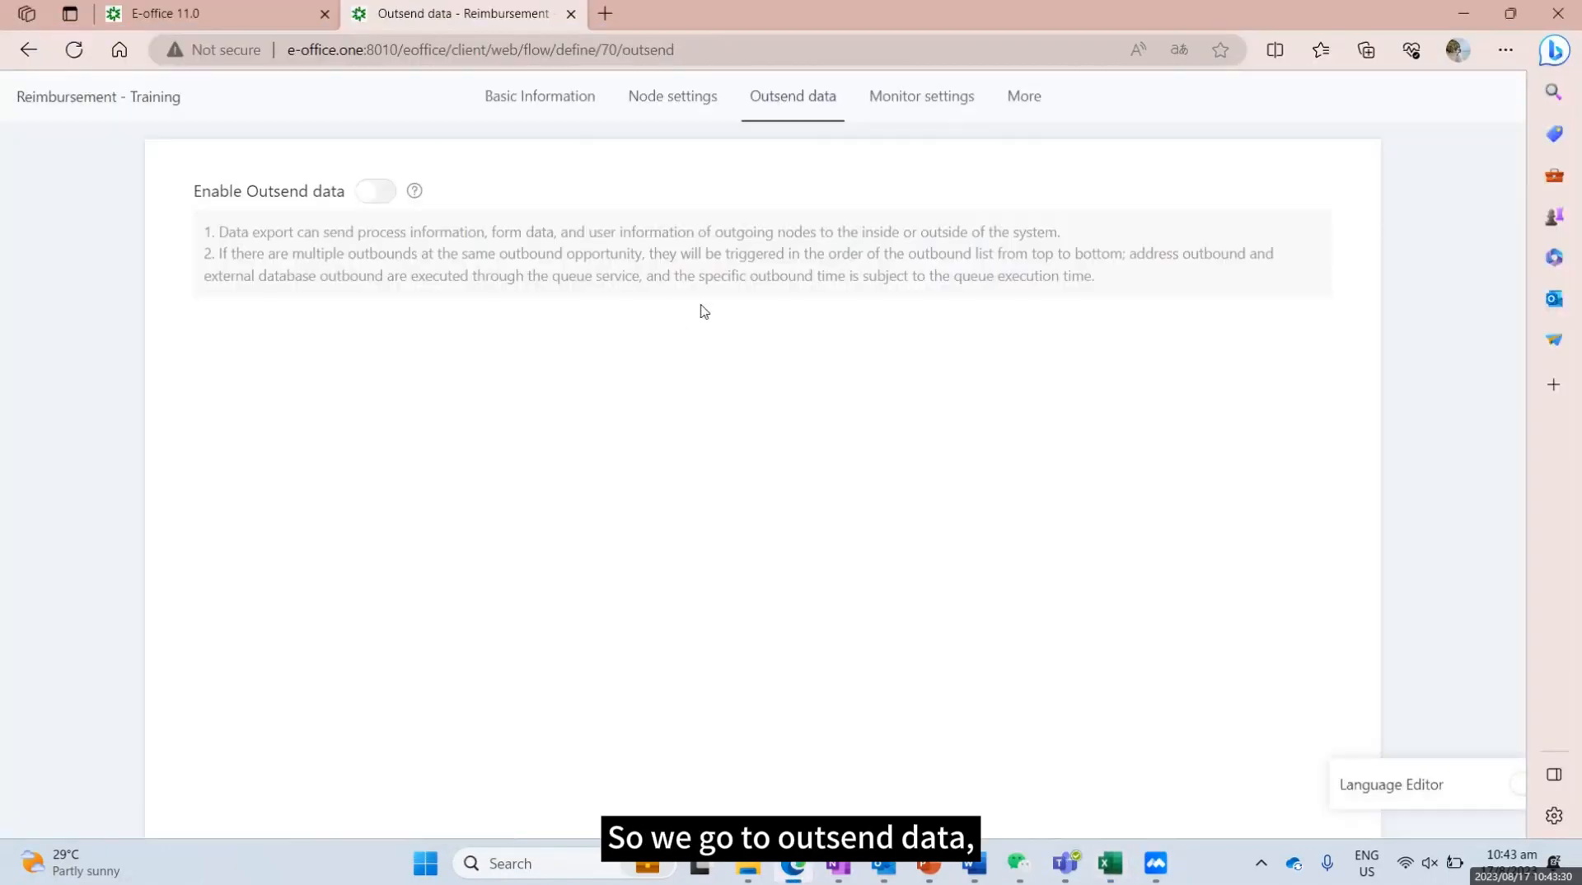
click(388, 193)
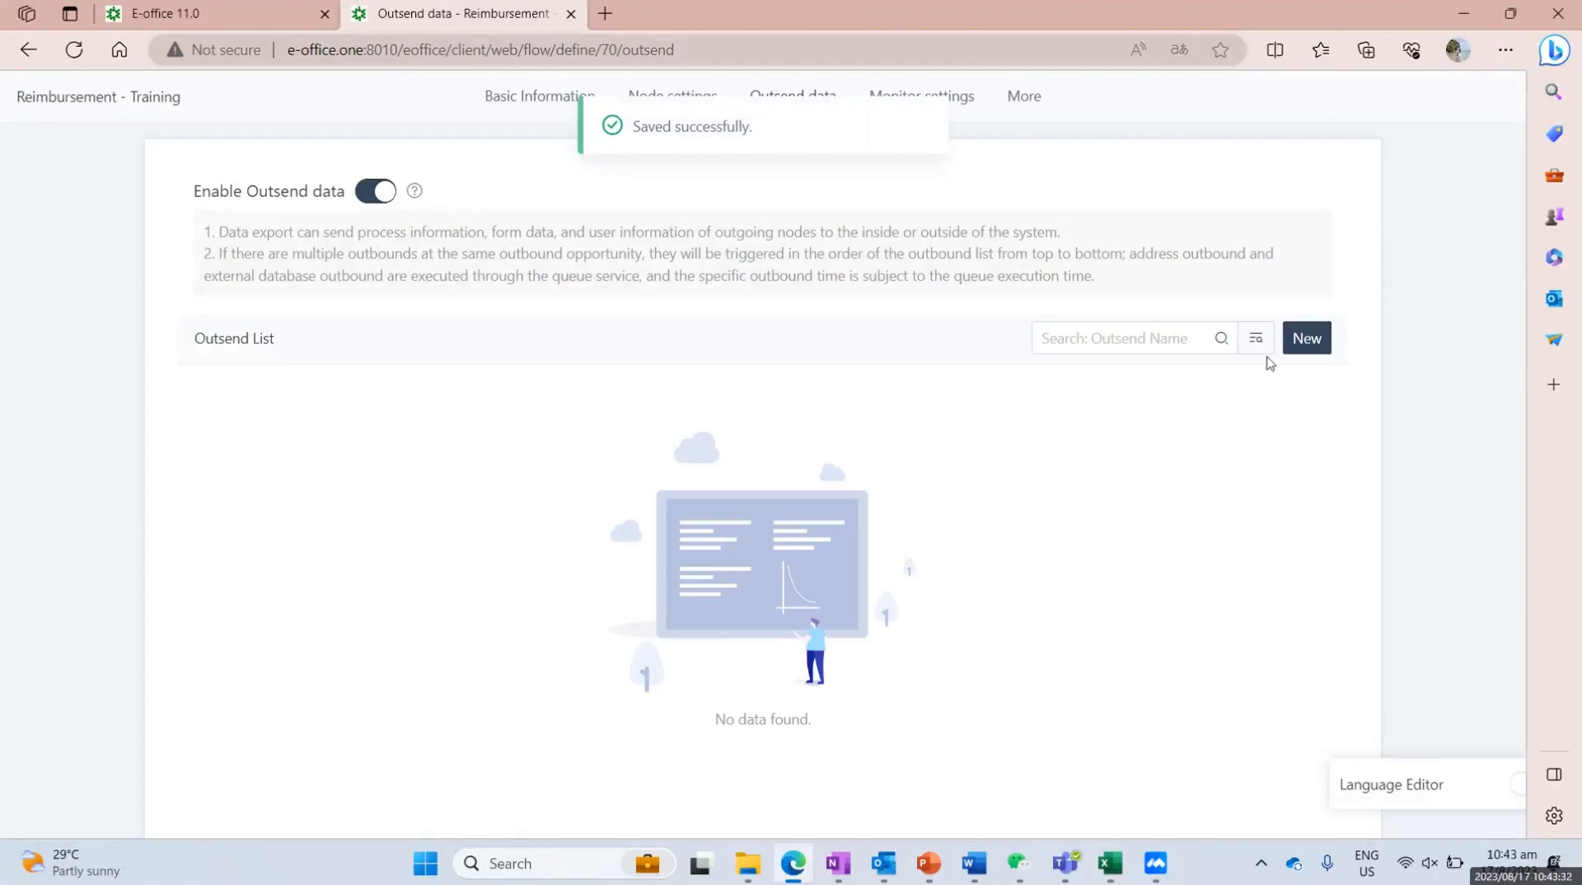
Step: Create a new outsend entry and name it "To Expense"
click(1304, 338)
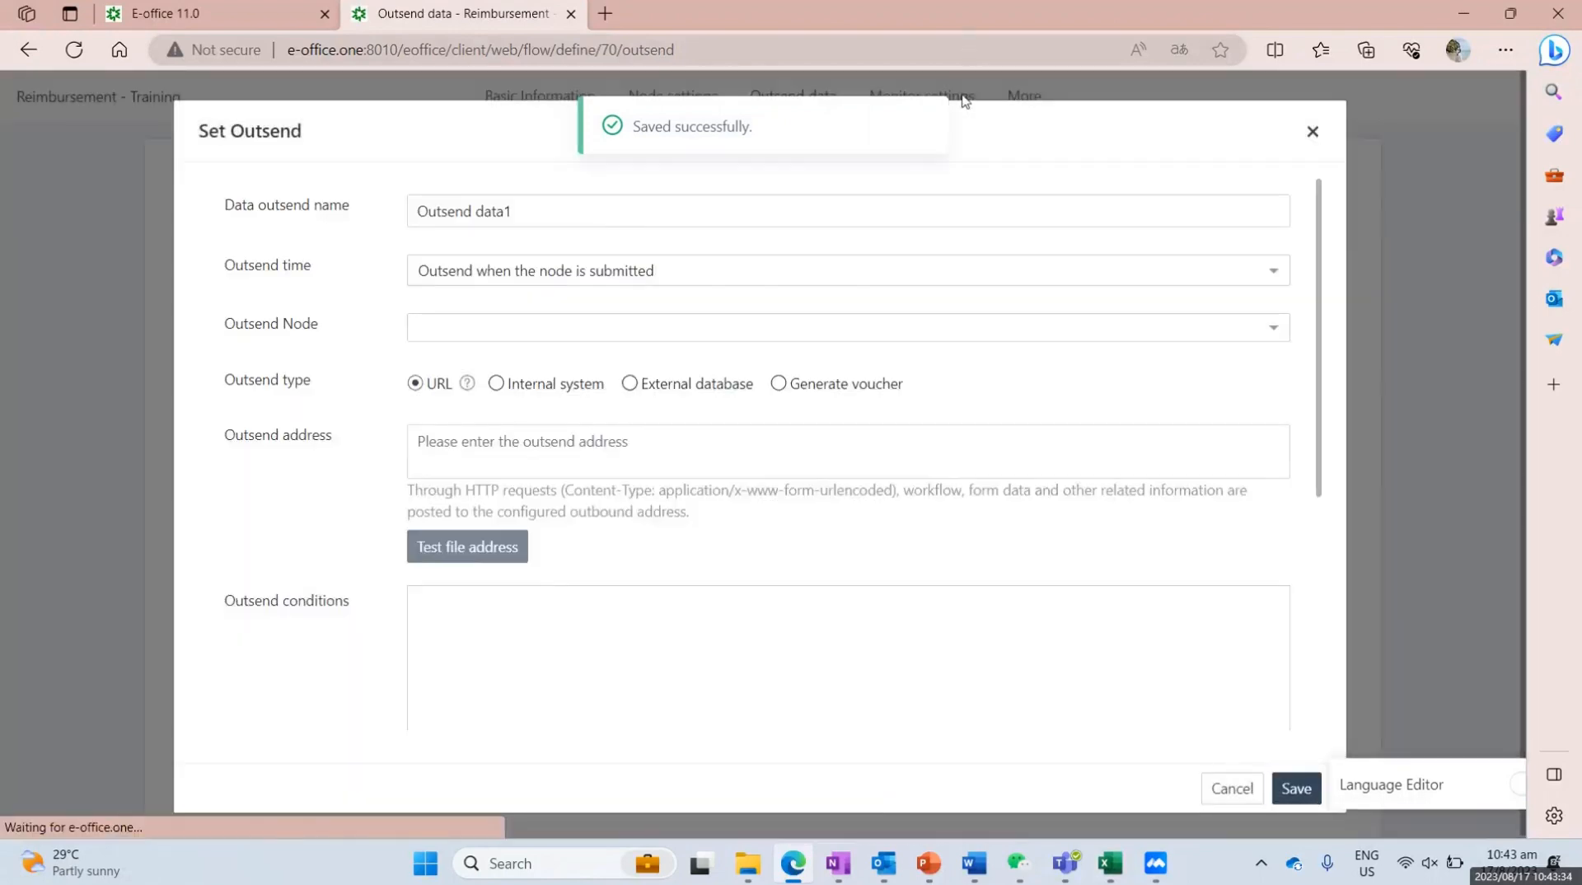
click(233, 206)
key(Caps_Lock)
text(To ex)
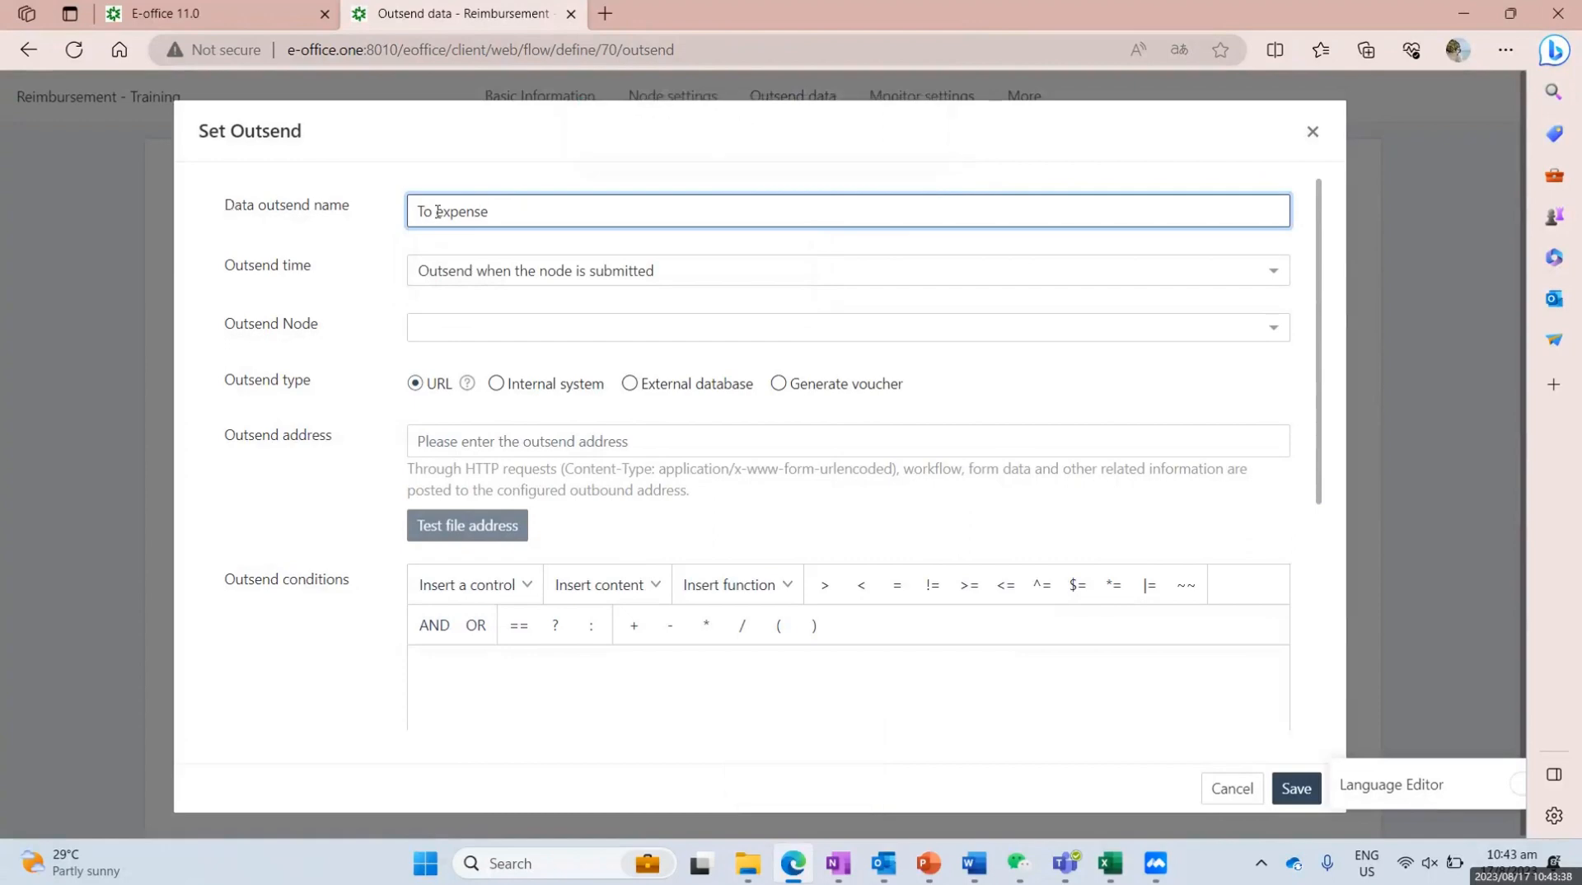
text(E)
key(Caps_Lock)
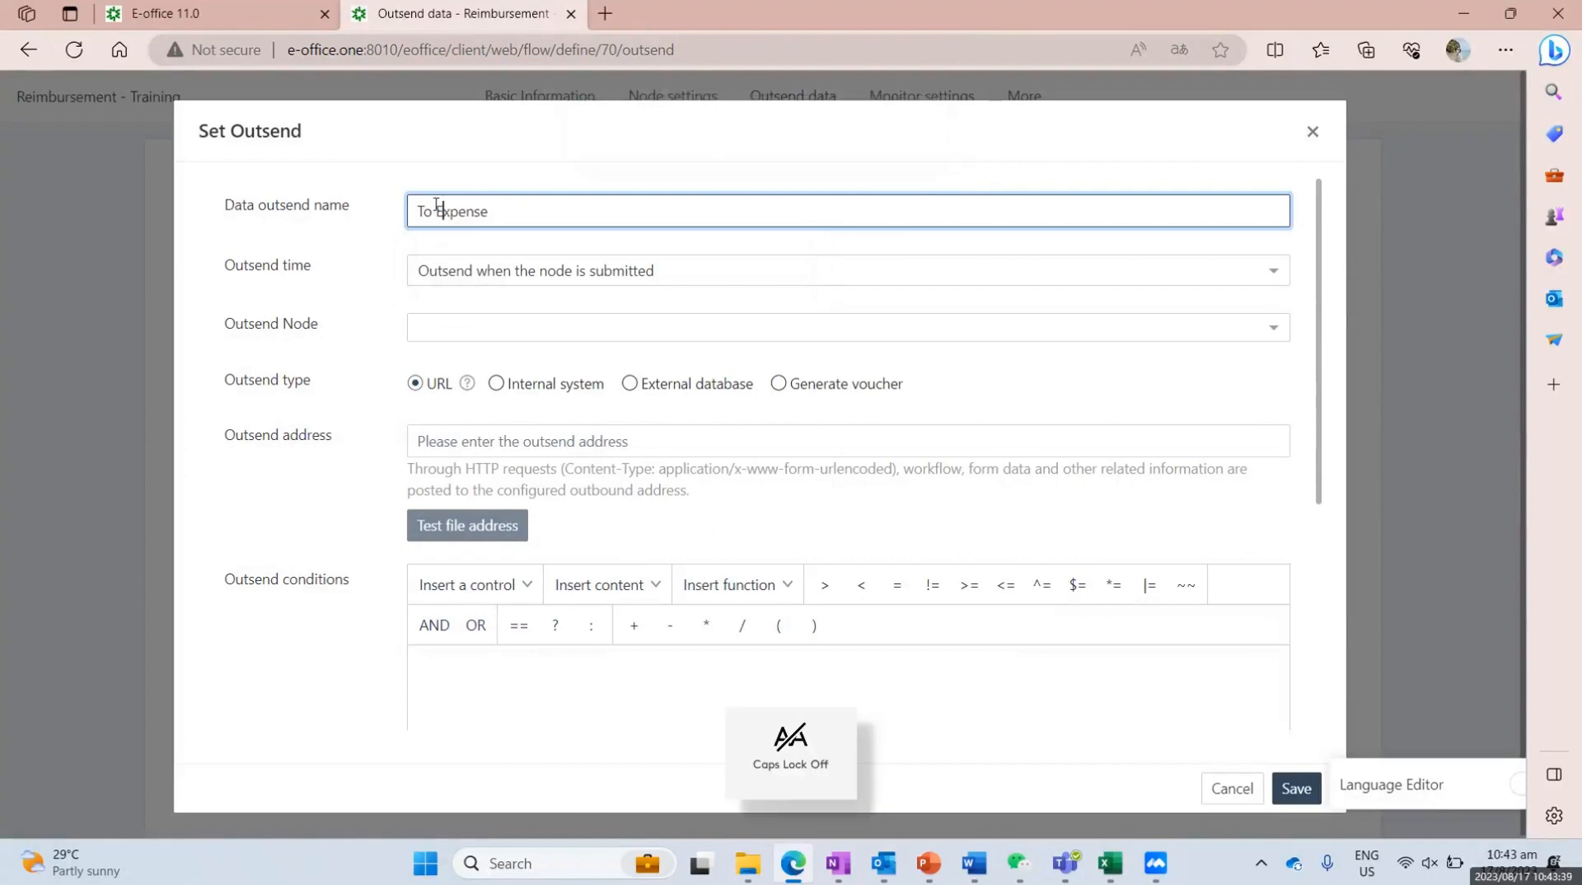
Step: Set the outsend node to Accountant (Archive) and the outsend type to Internal system
click(575, 325)
scroll(561, 346, down, 5)
scroll(527, 356, up, 2)
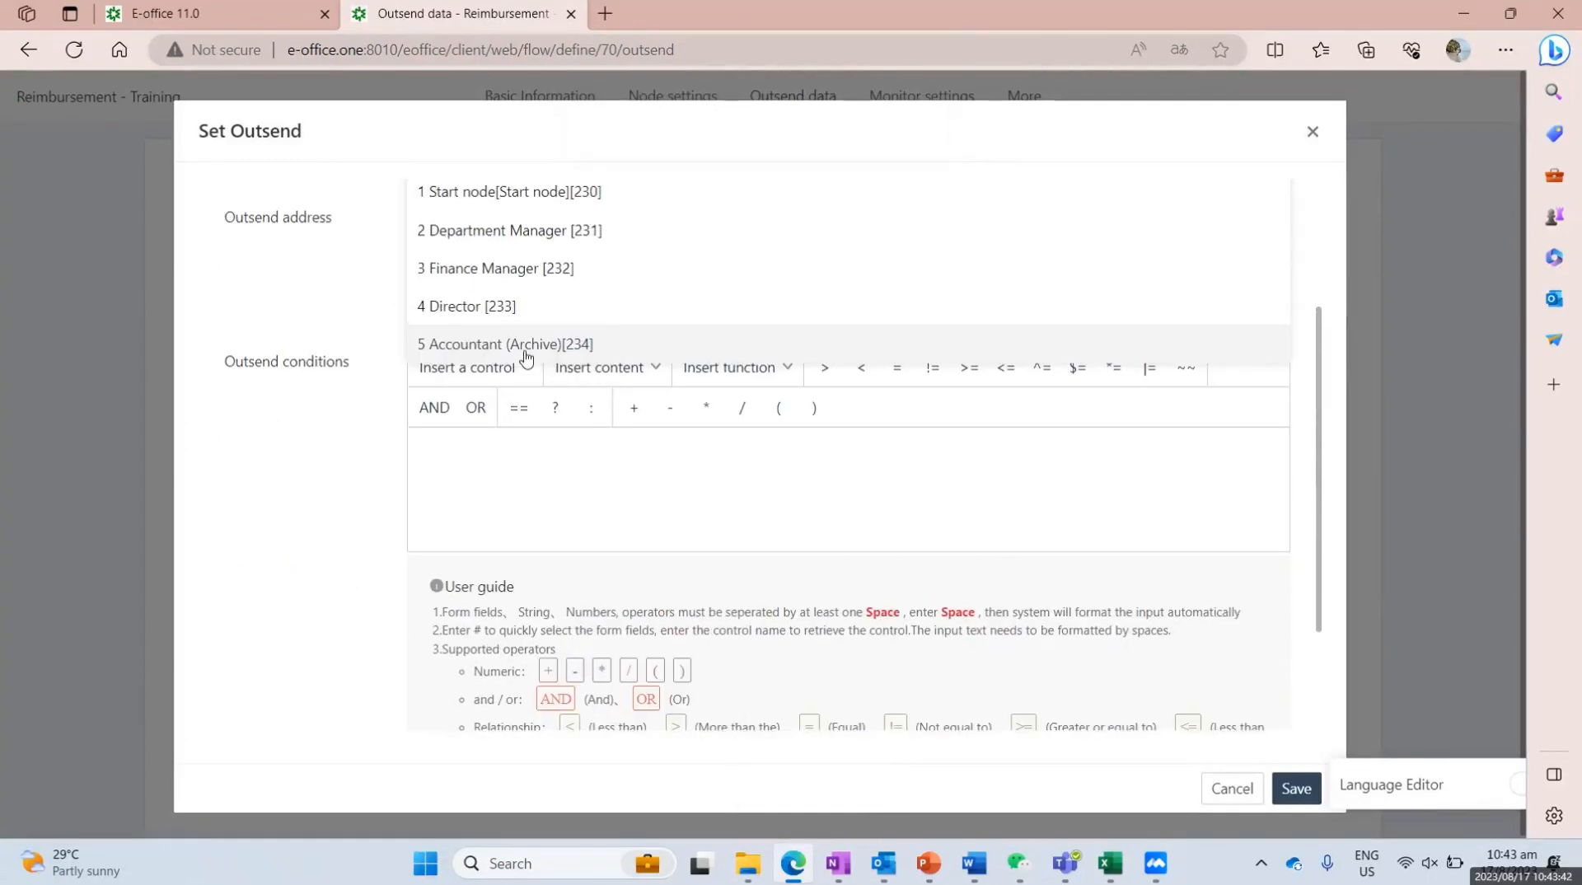
scroll(526, 356, up, 2)
click(557, 509)
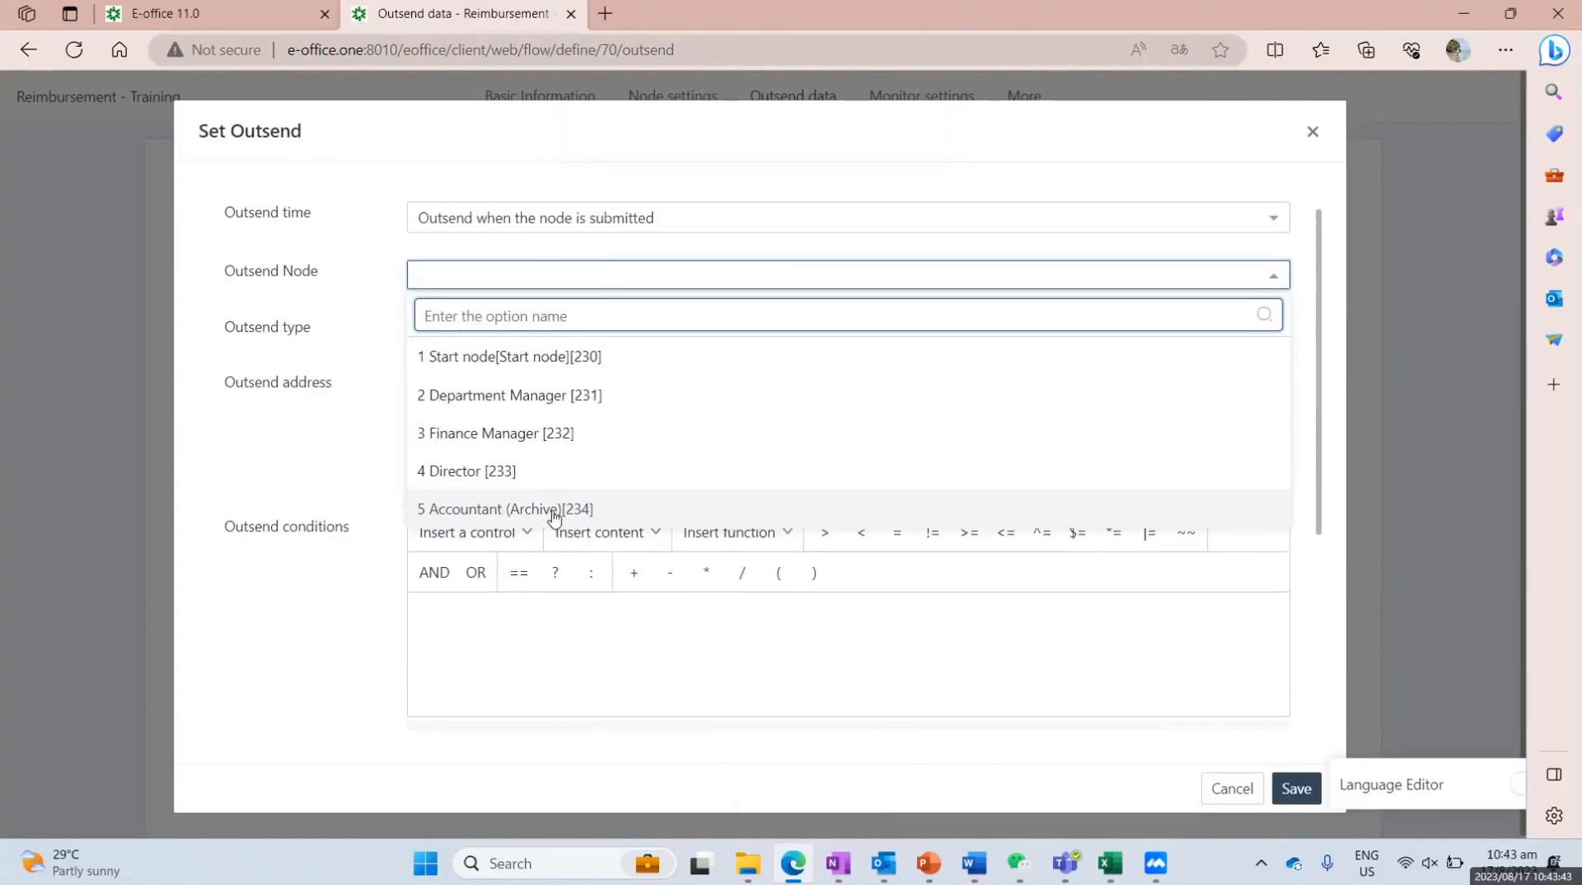
click(462, 519)
click(351, 466)
click(497, 331)
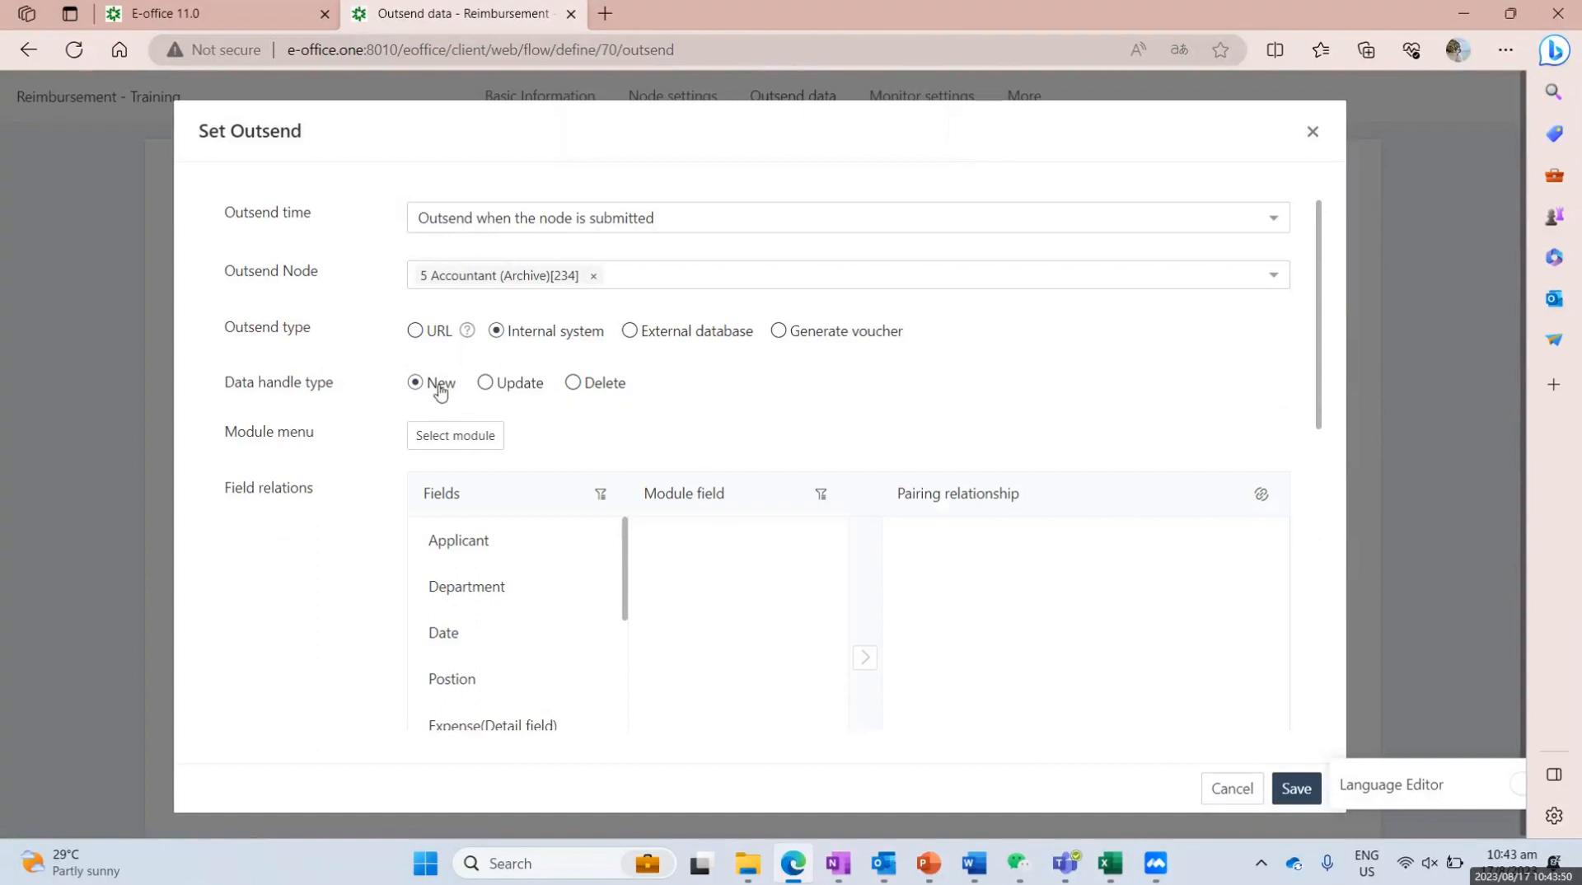
Step: Find the Expense module and choose its charge entry as the outsend's target module
click(454, 436)
click(426, 192)
key(Caps_Lock)
text(E)
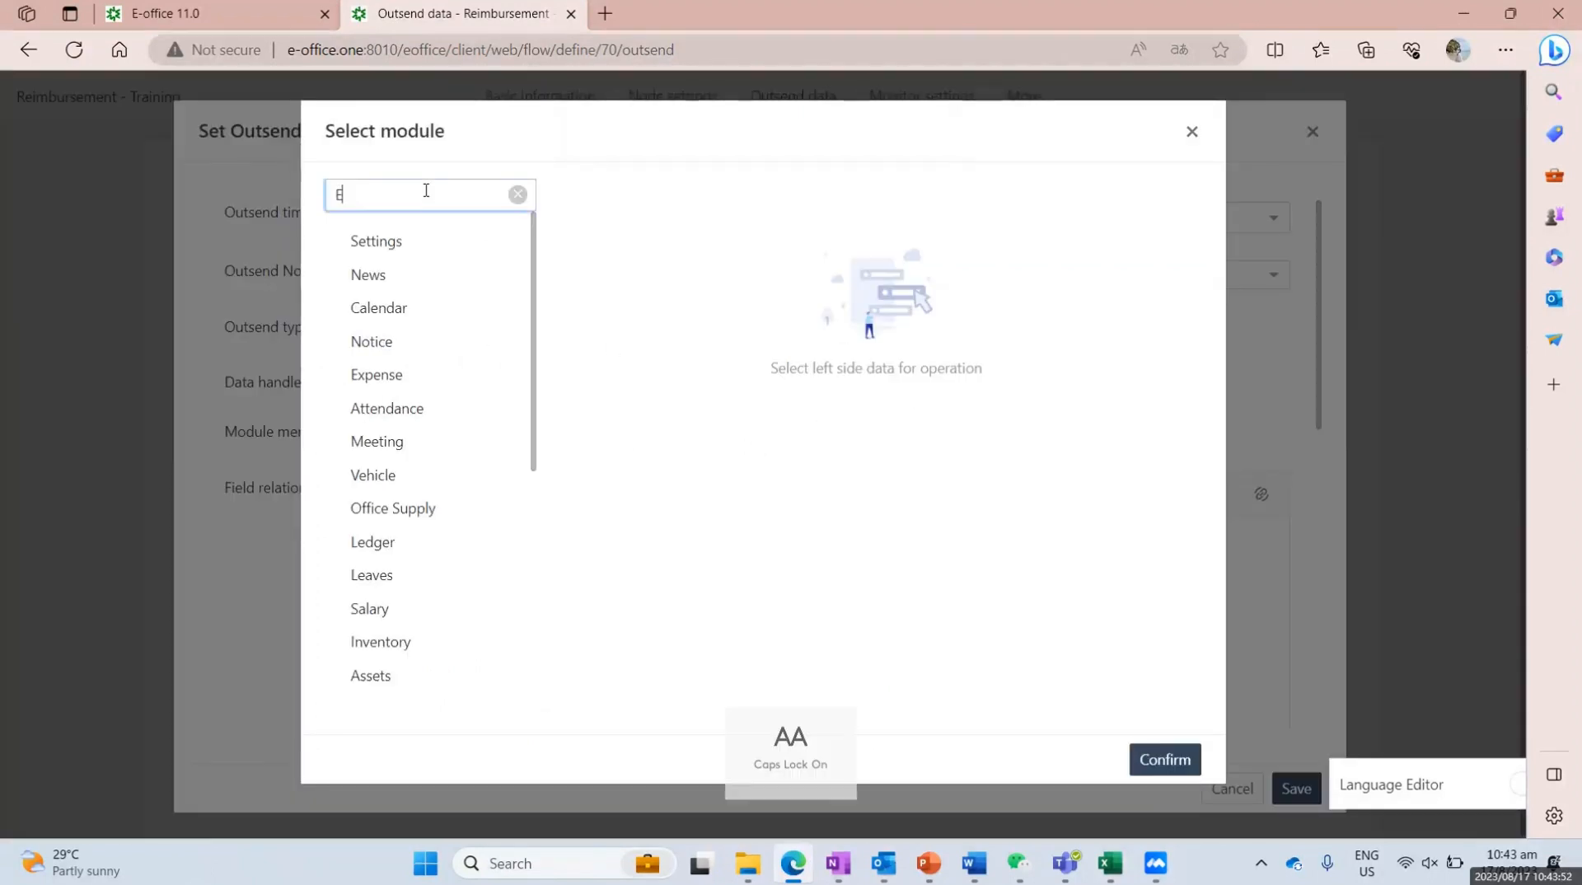
key(Caps_Lock)
text(xpense)
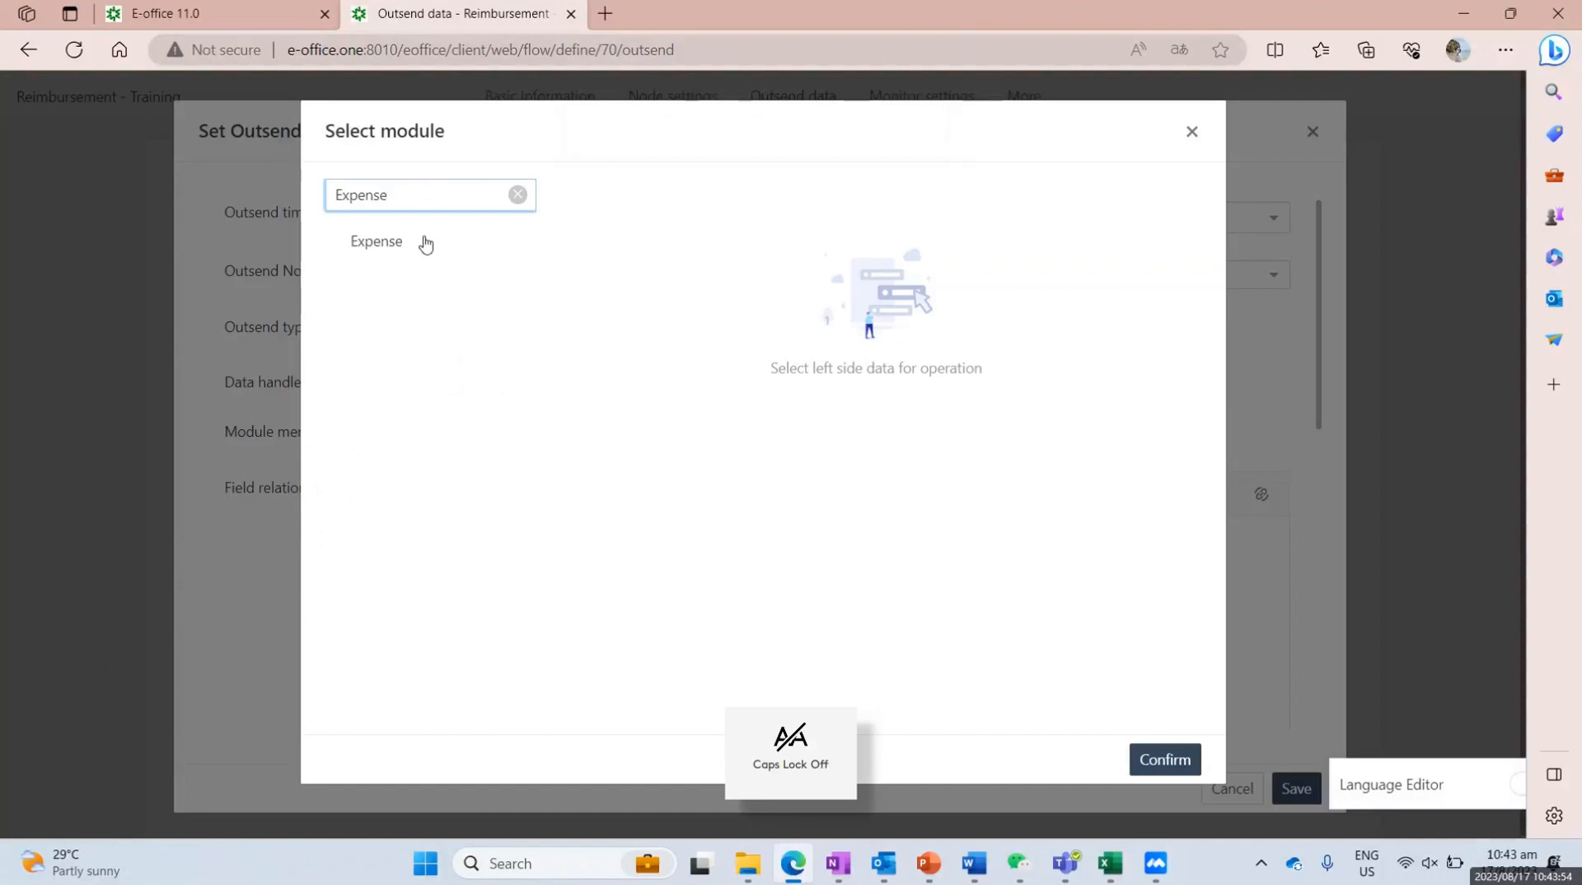
click(426, 244)
click(601, 209)
click(1165, 759)
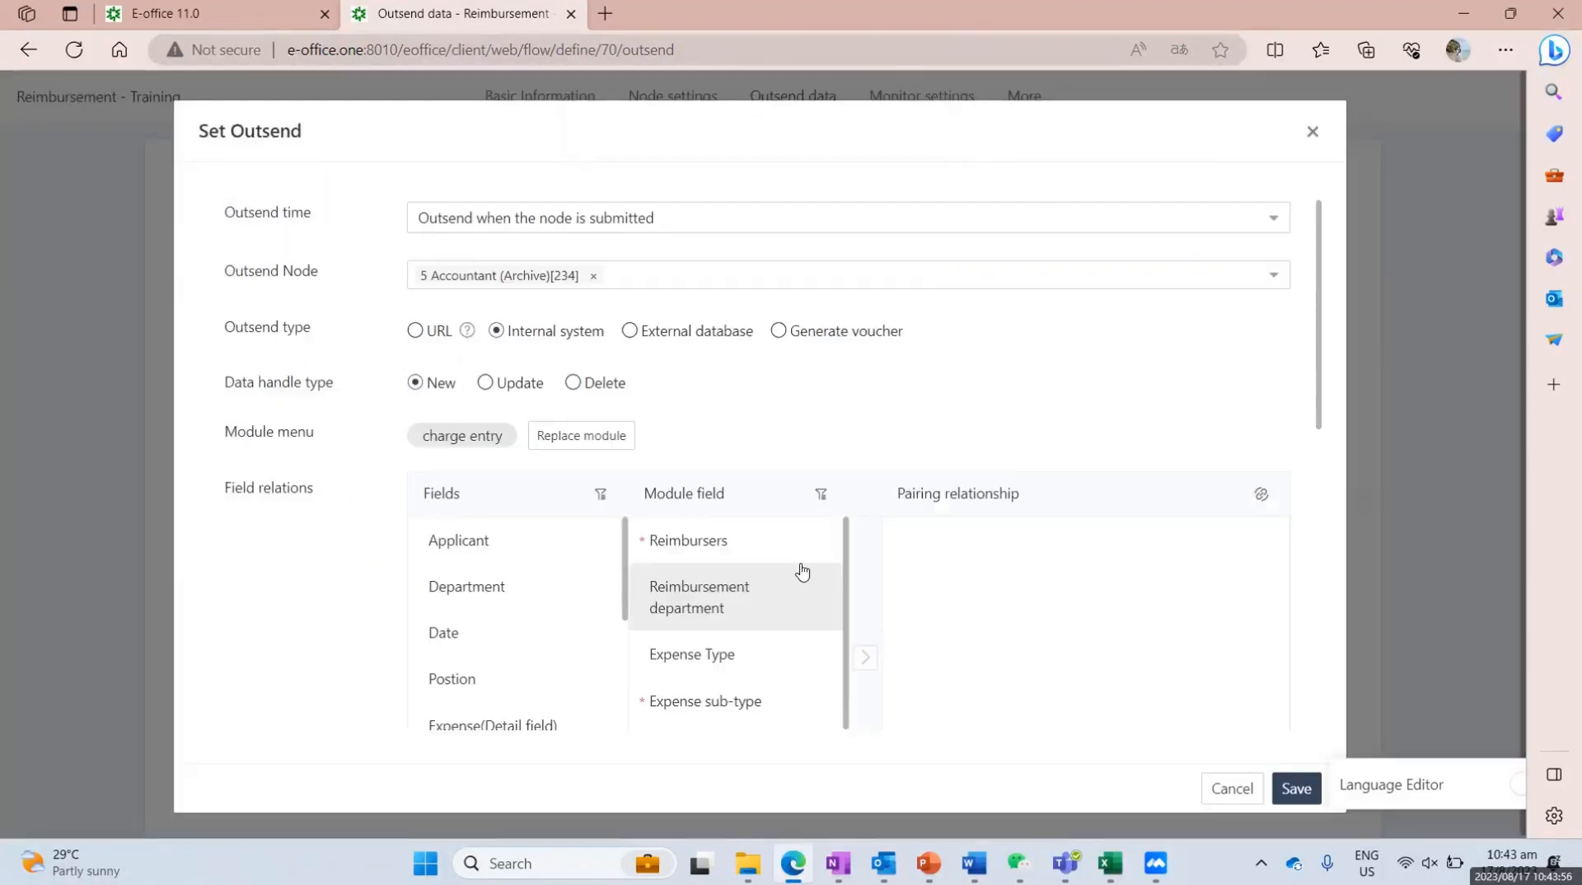
Step: Pair the form's Applicant field with the charge entry's Reimbursers module field in the outsend's field relations
scroll(788, 407, down, 2)
click(516, 387)
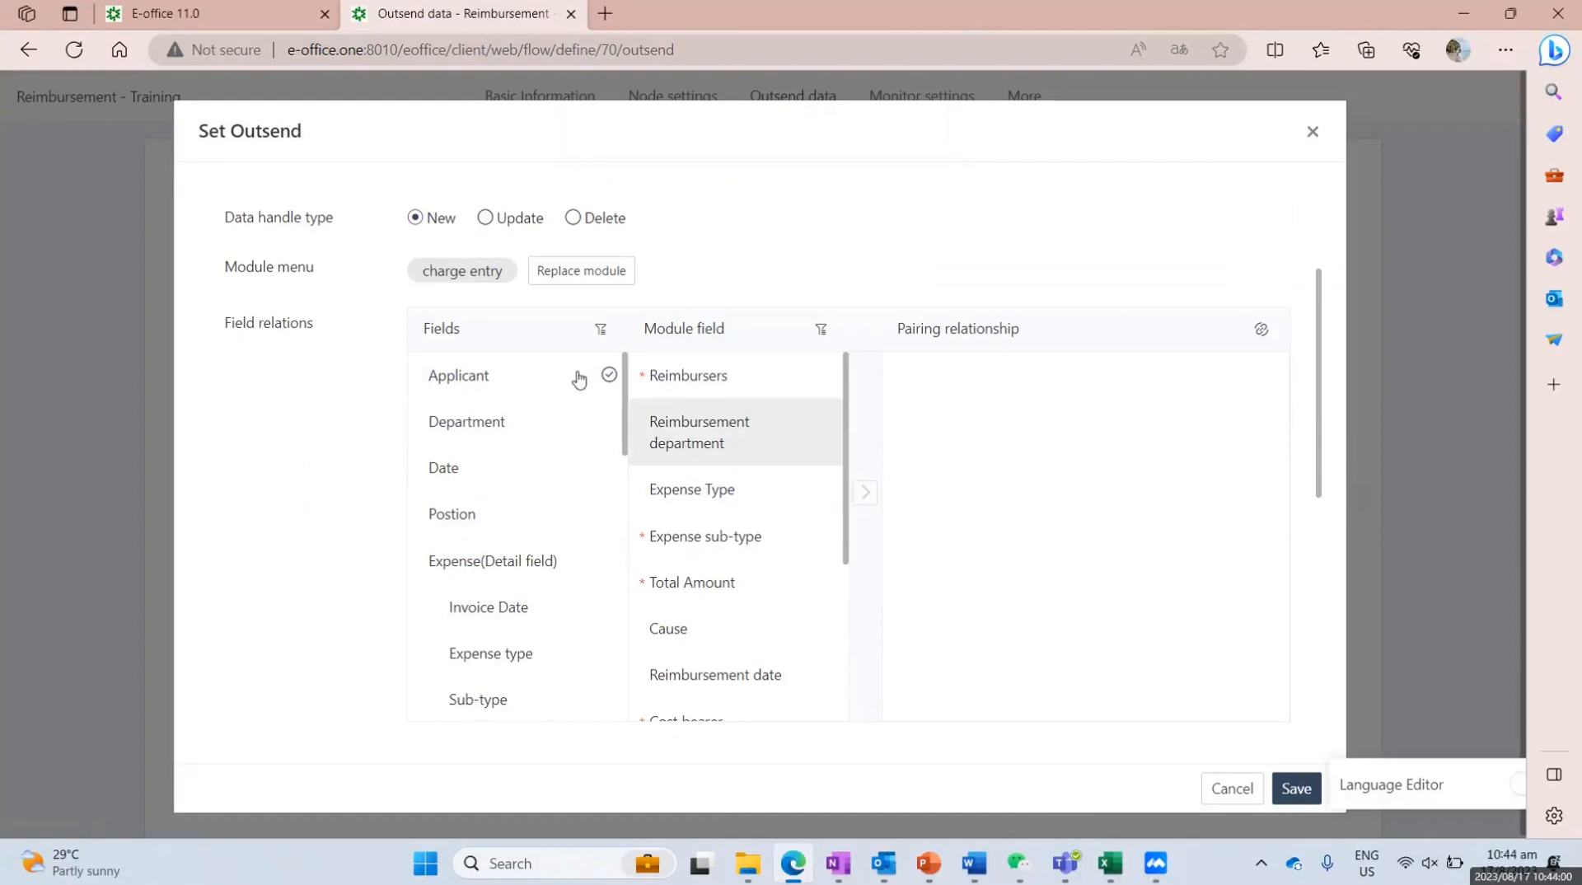
click(505, 384)
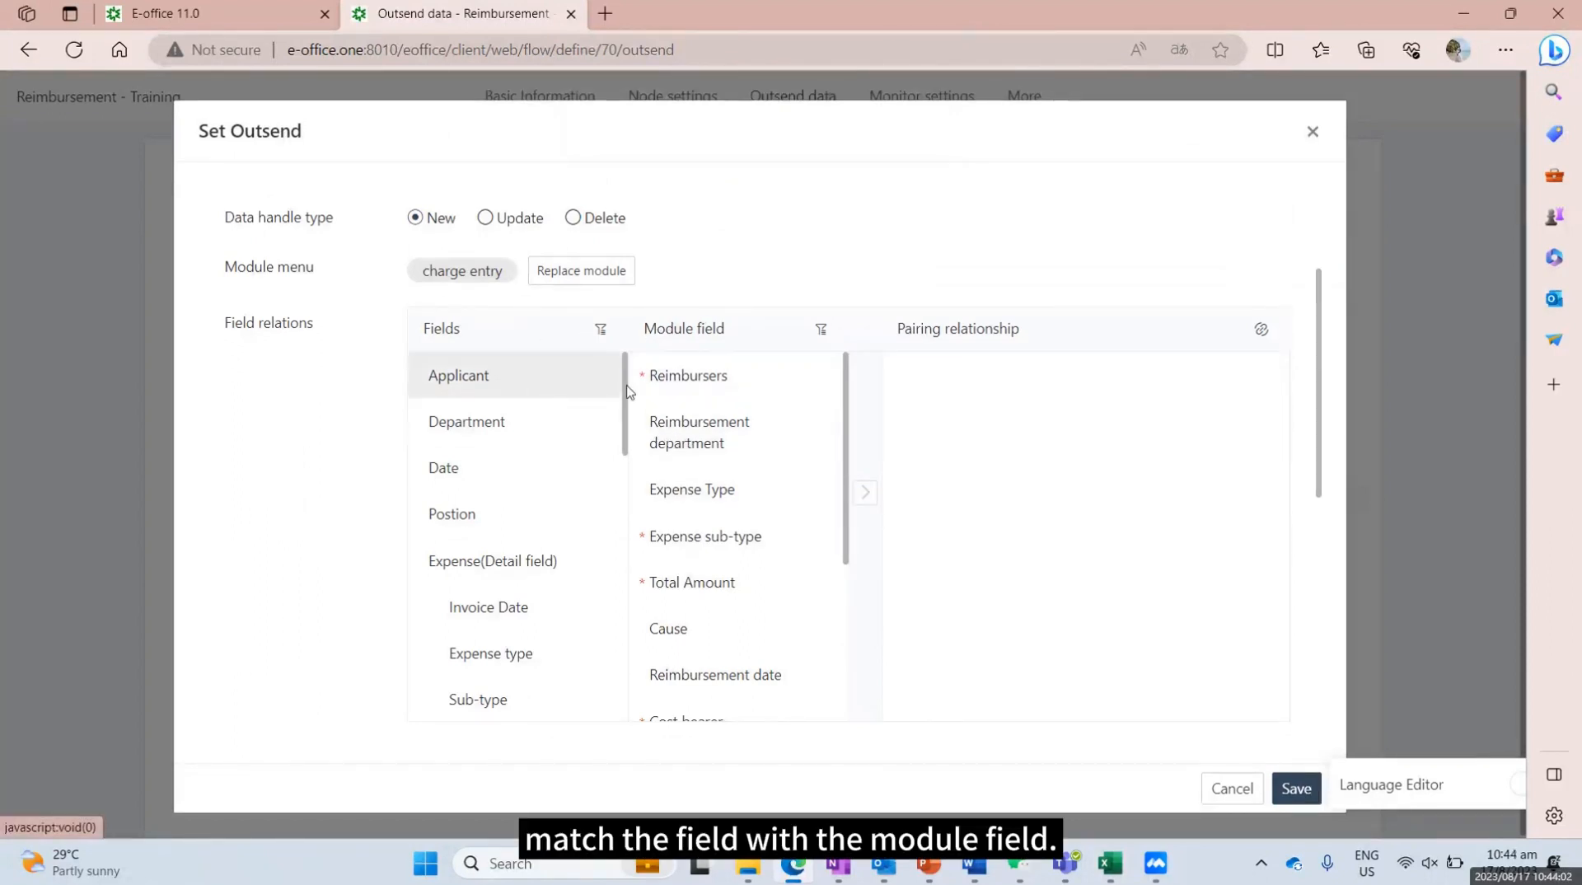
click(678, 384)
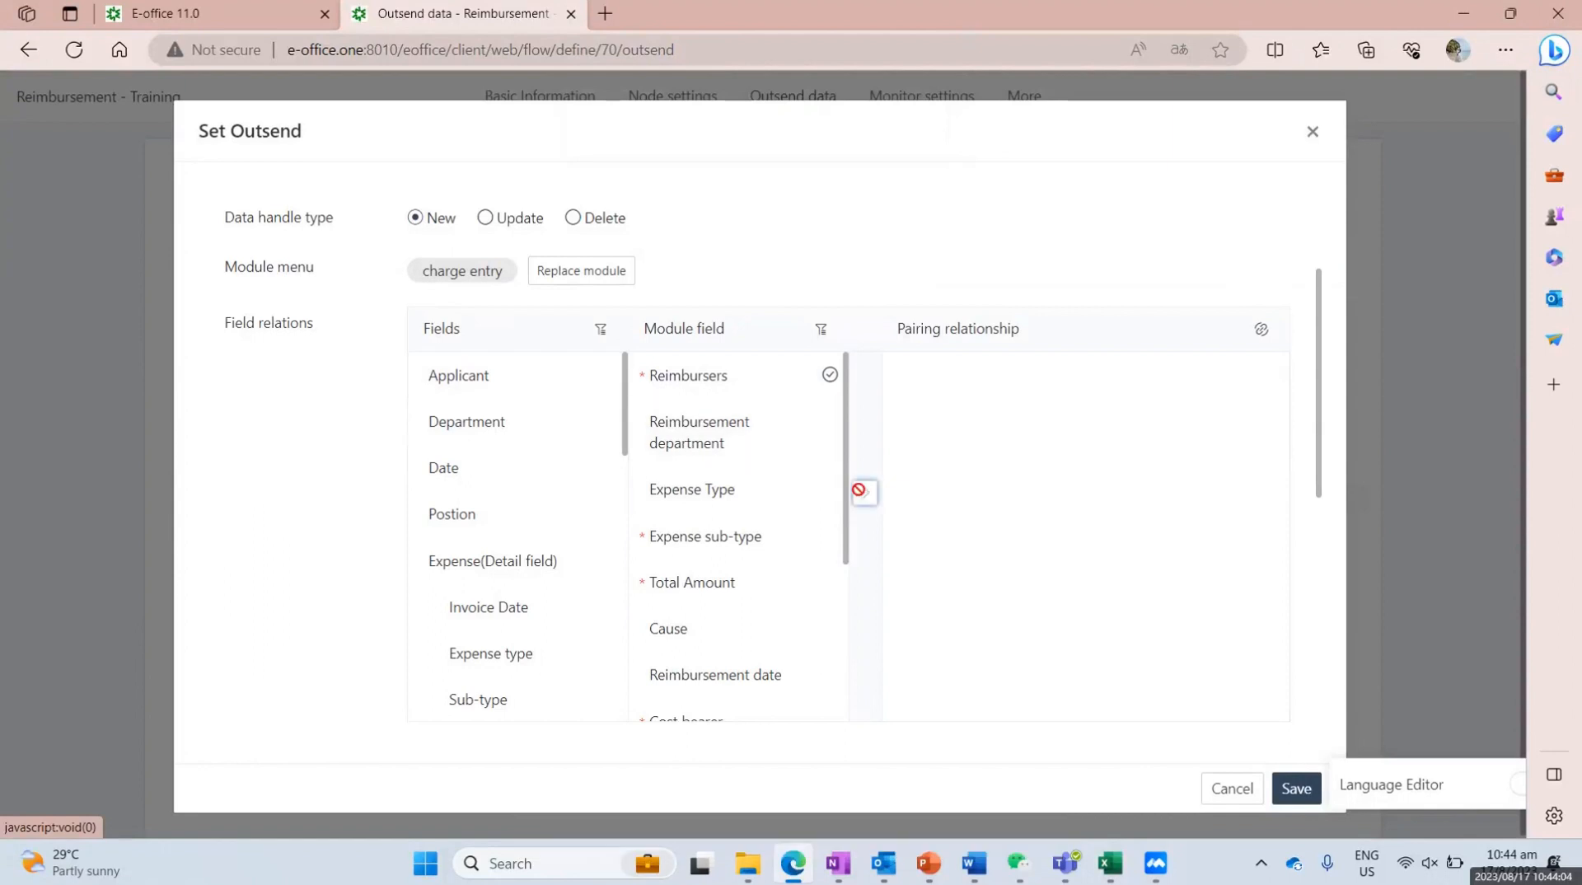
scroll(759, 342, up, 1)
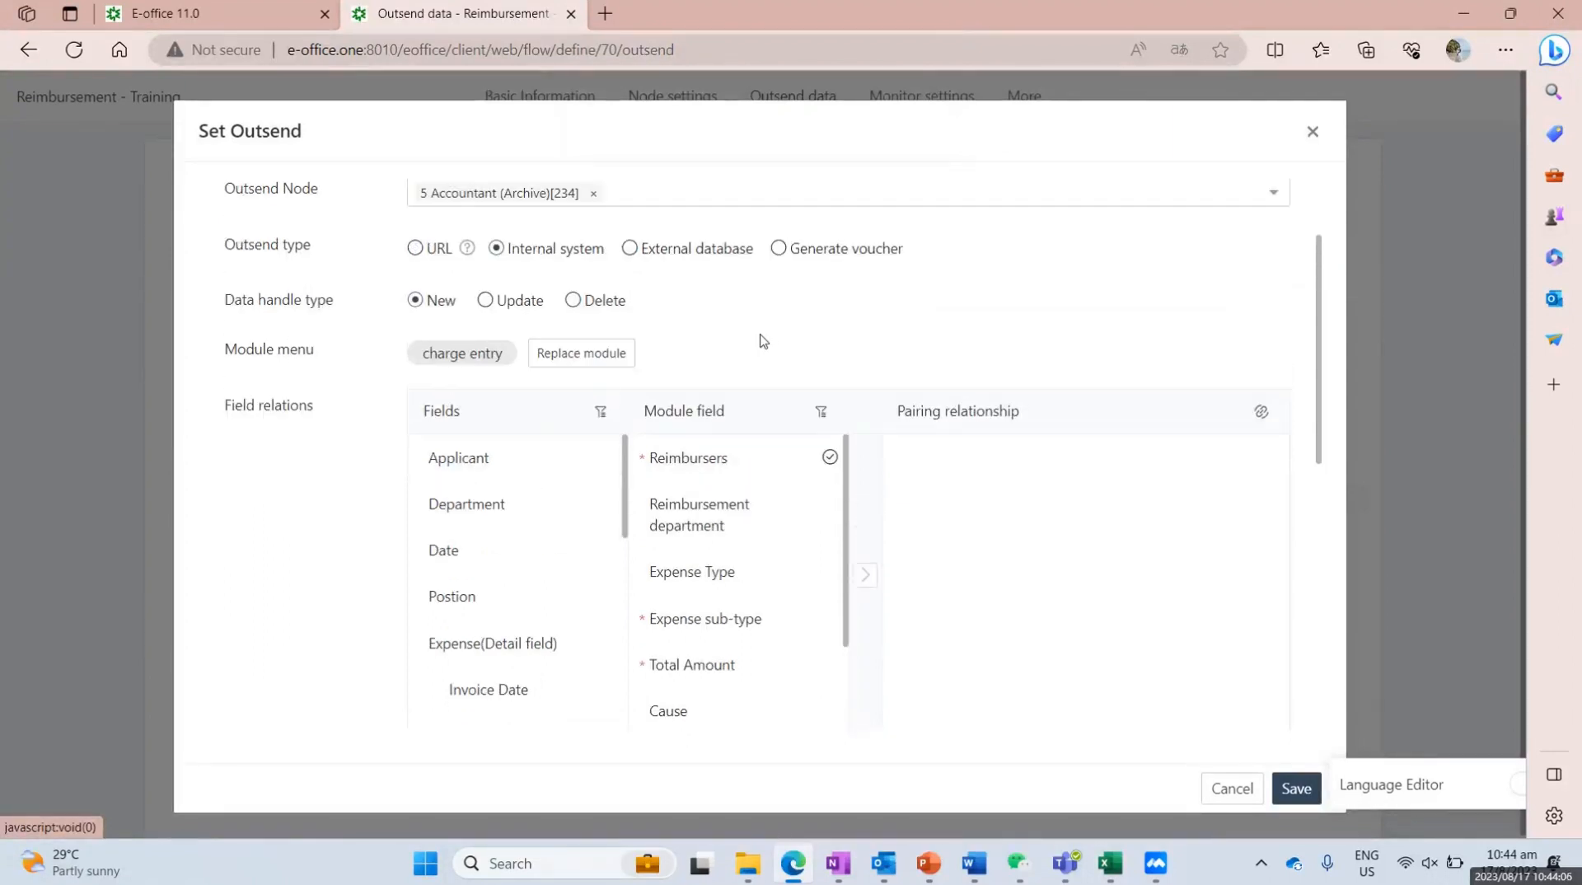
scroll(682, 352, down, 2)
click(511, 297)
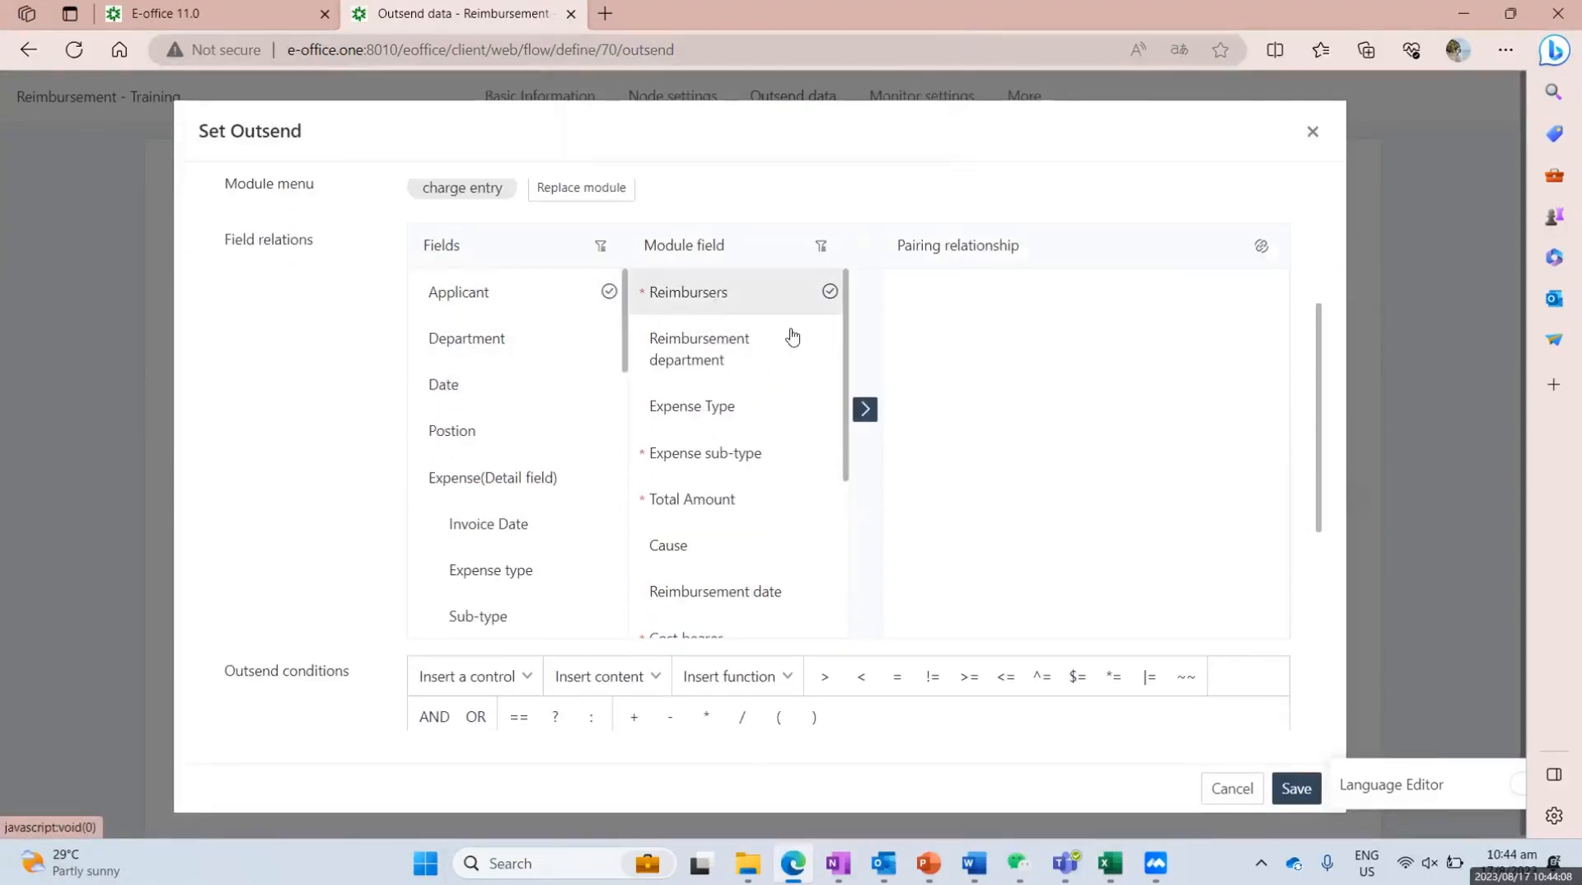
click(865, 410)
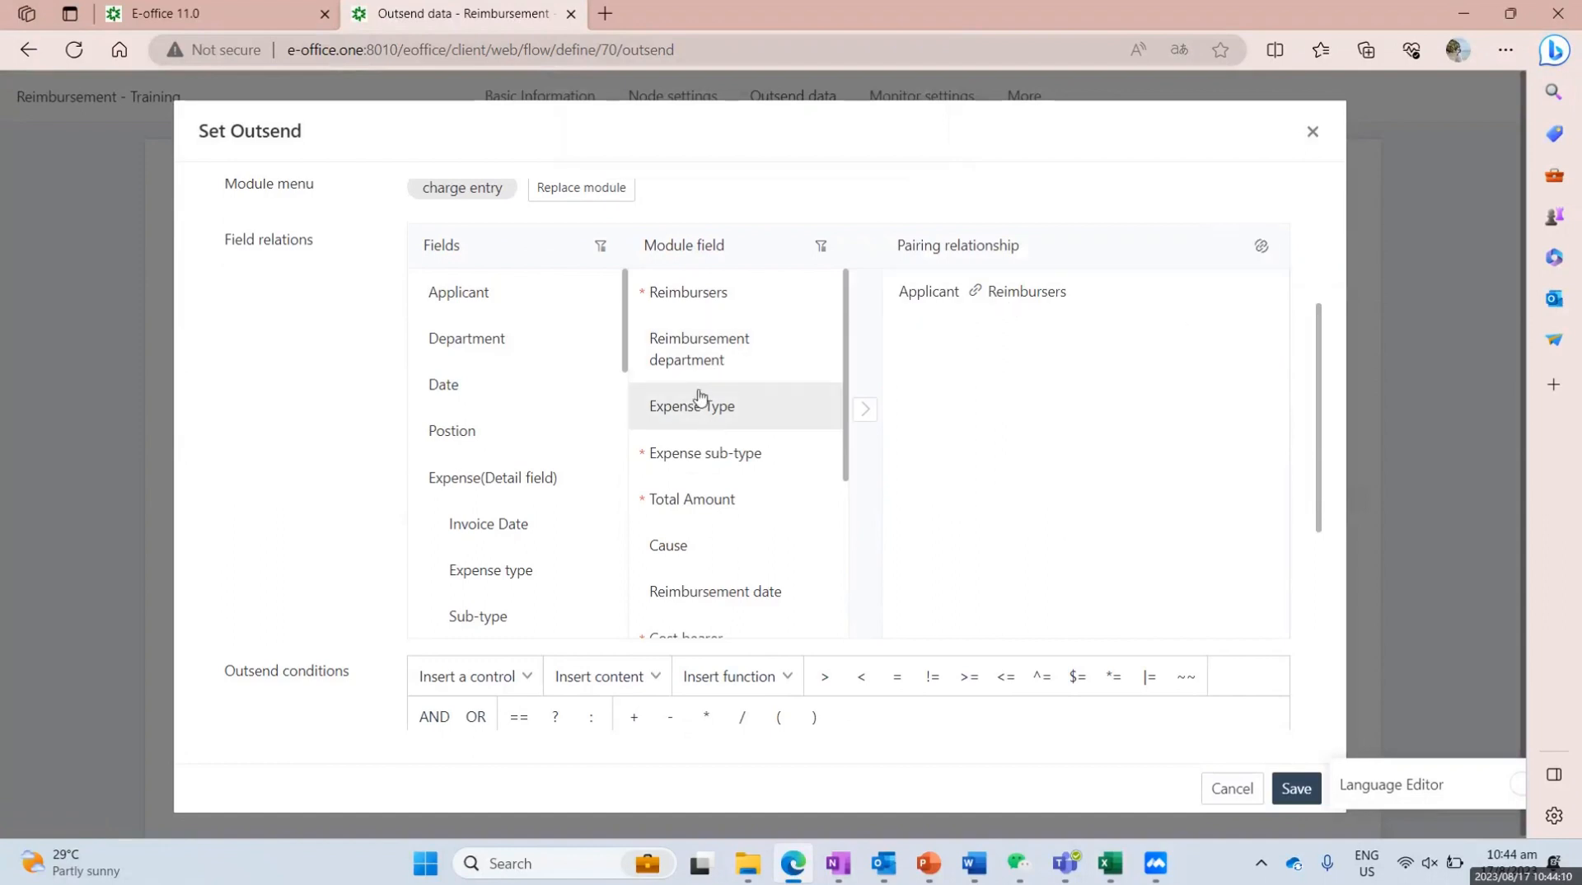
Step: Pair the Date field with the Reimbursement date module field
click(501, 389)
scroll(753, 359, down, 1)
scroll(753, 358, up, 1)
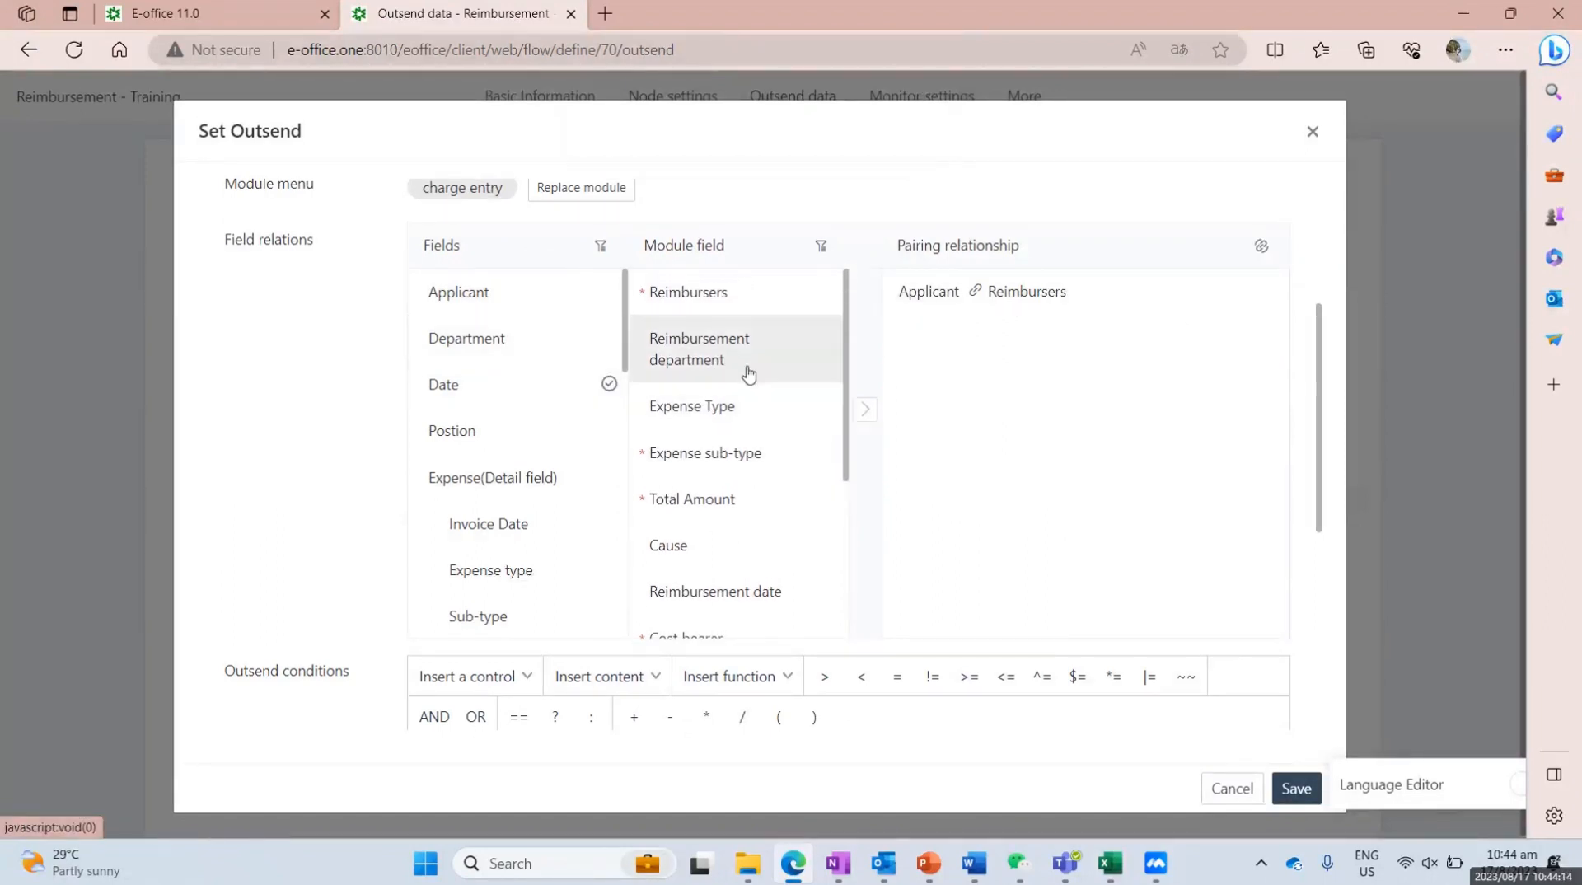
scroll(746, 355, down, 5)
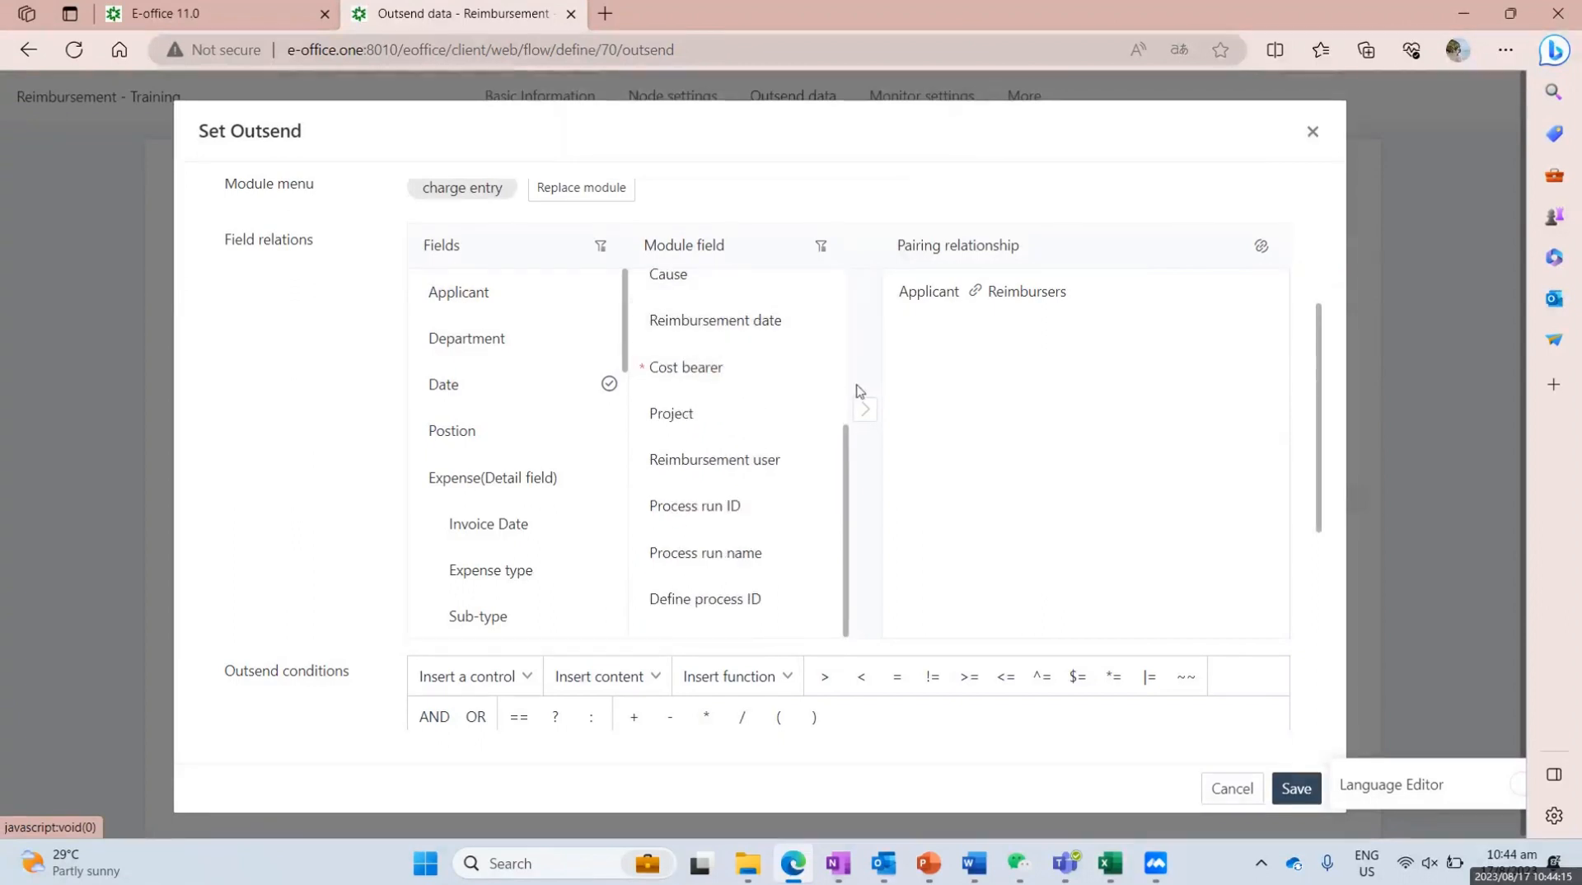
click(724, 326)
click(864, 410)
scroll(715, 423, up, 5)
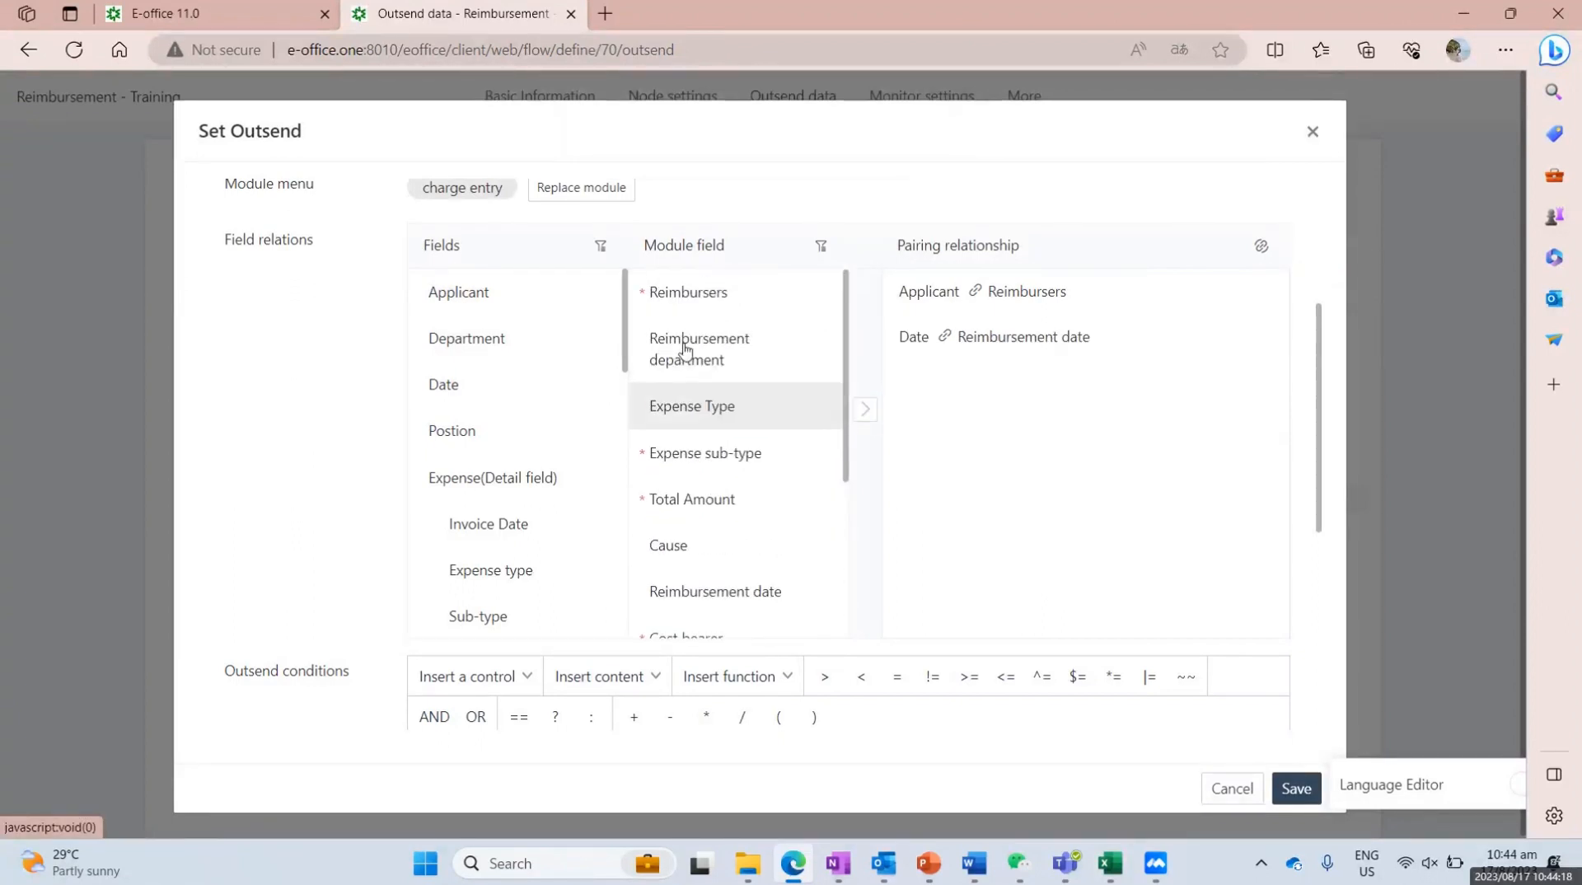
Step: Pair the Expense type detail field with the Expense Type module field
scroll(627, 363, up, 1)
scroll(631, 371, up, 1)
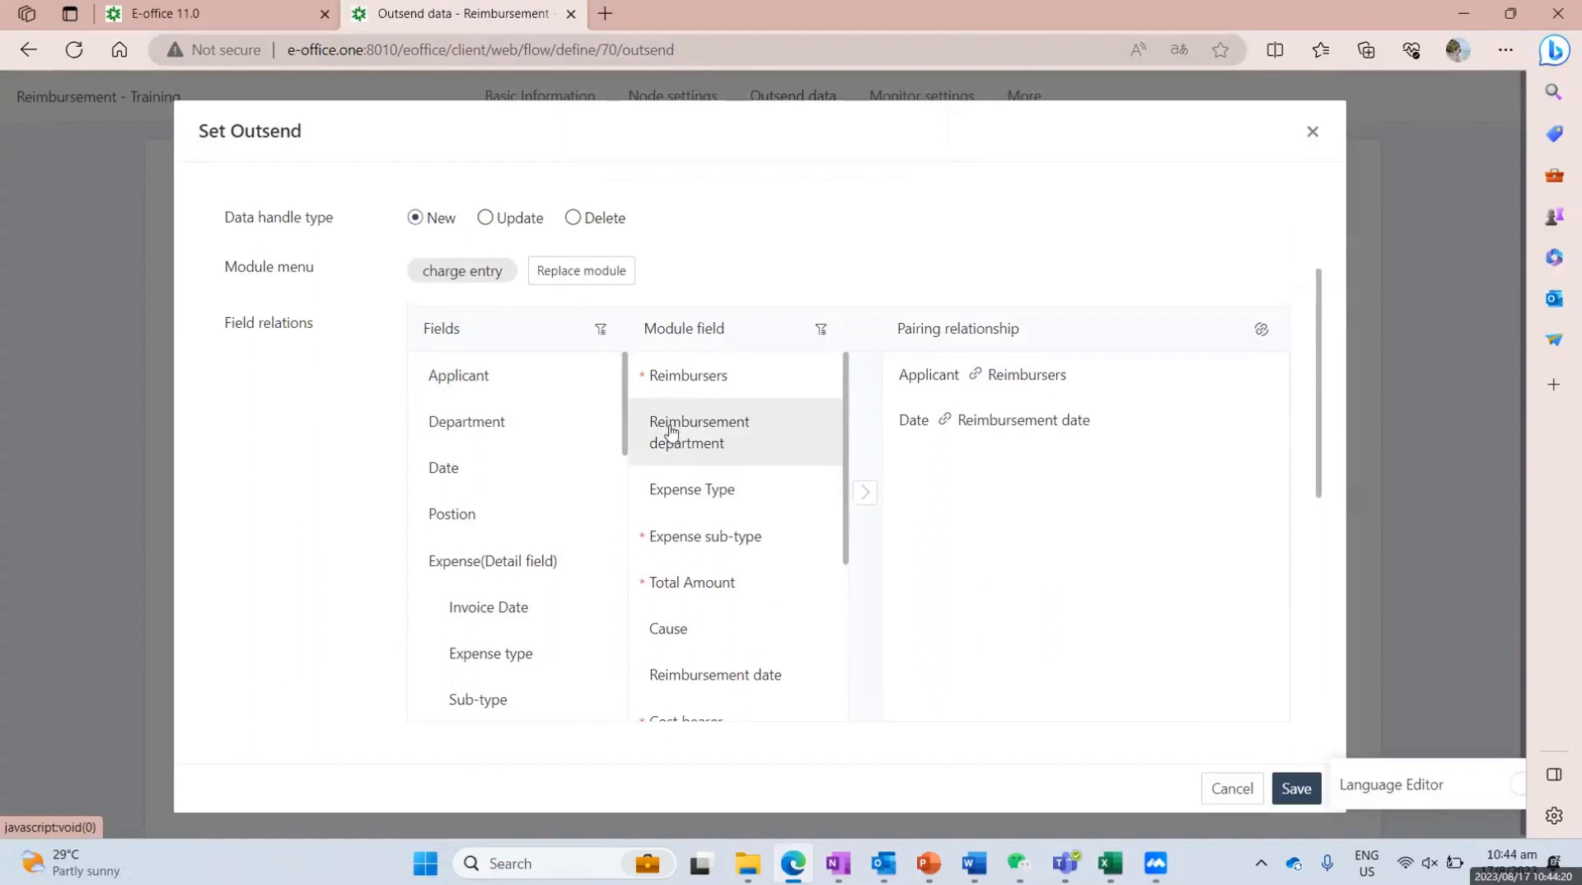
scroll(676, 449, down, 1)
click(692, 480)
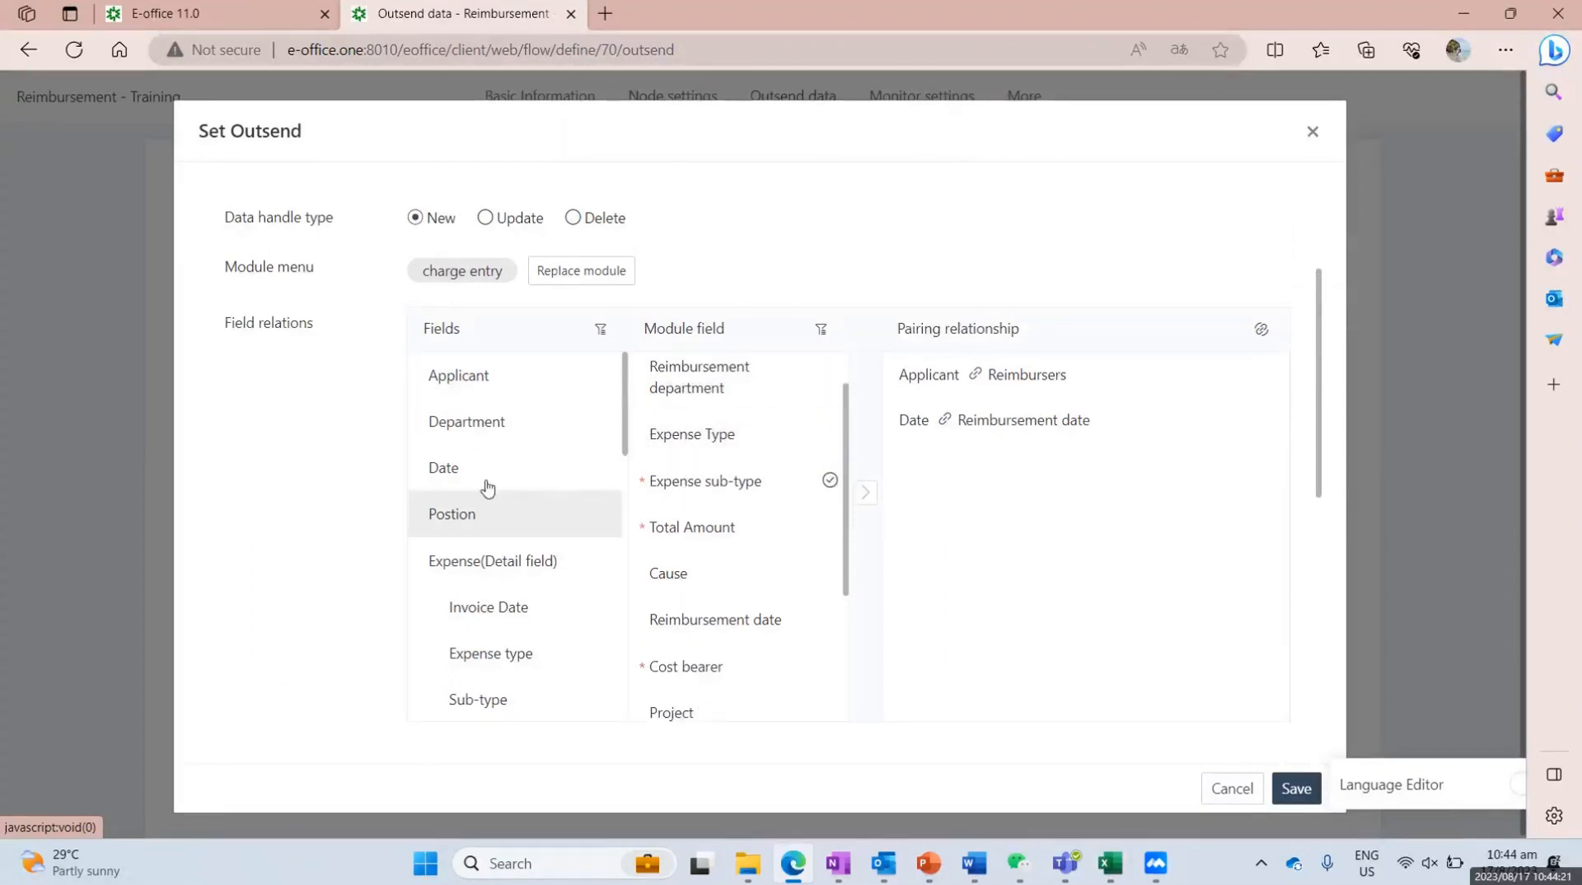
click(704, 432)
scroll(535, 467, down, 2)
click(530, 485)
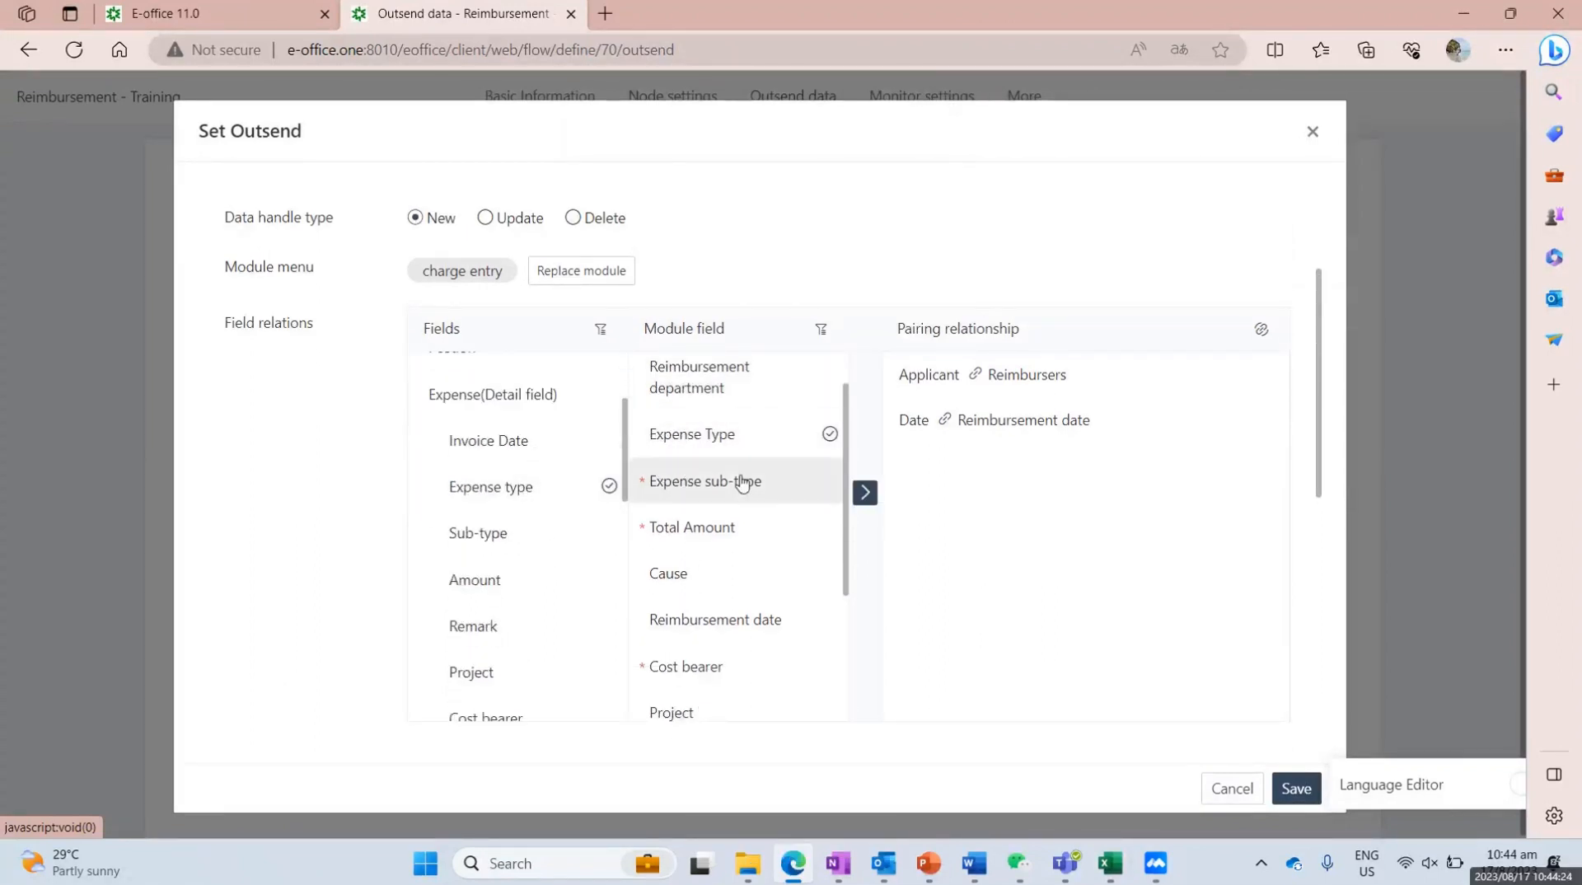
click(864, 493)
Step: Pair the detail fields Sub-type with Expense sub-type and Amount with Total Amount
click(717, 487)
click(512, 536)
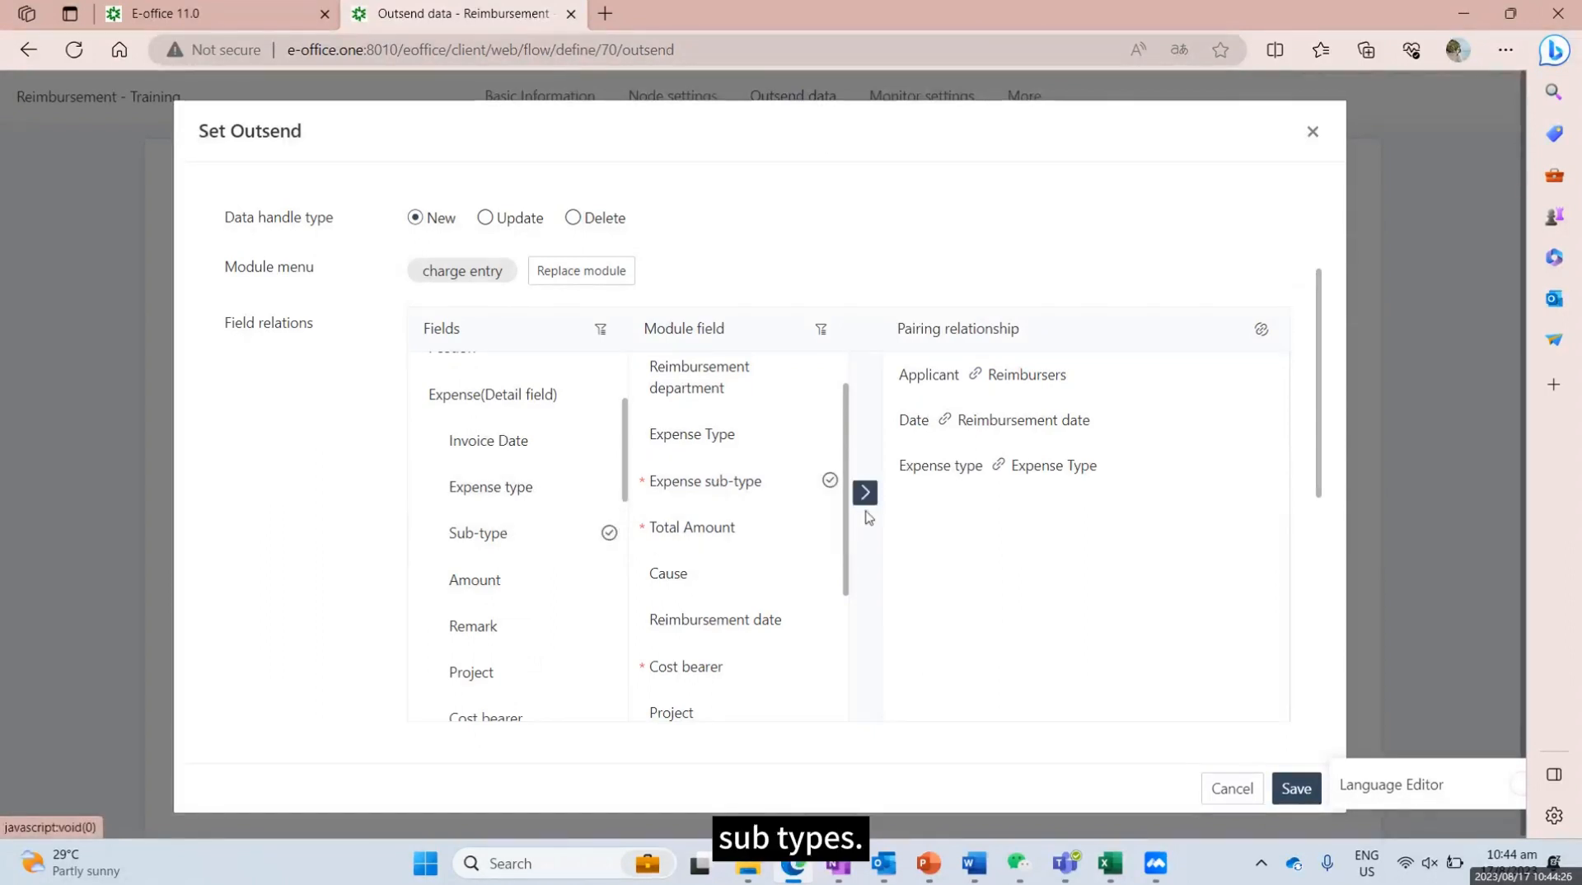
click(865, 492)
click(696, 532)
click(530, 575)
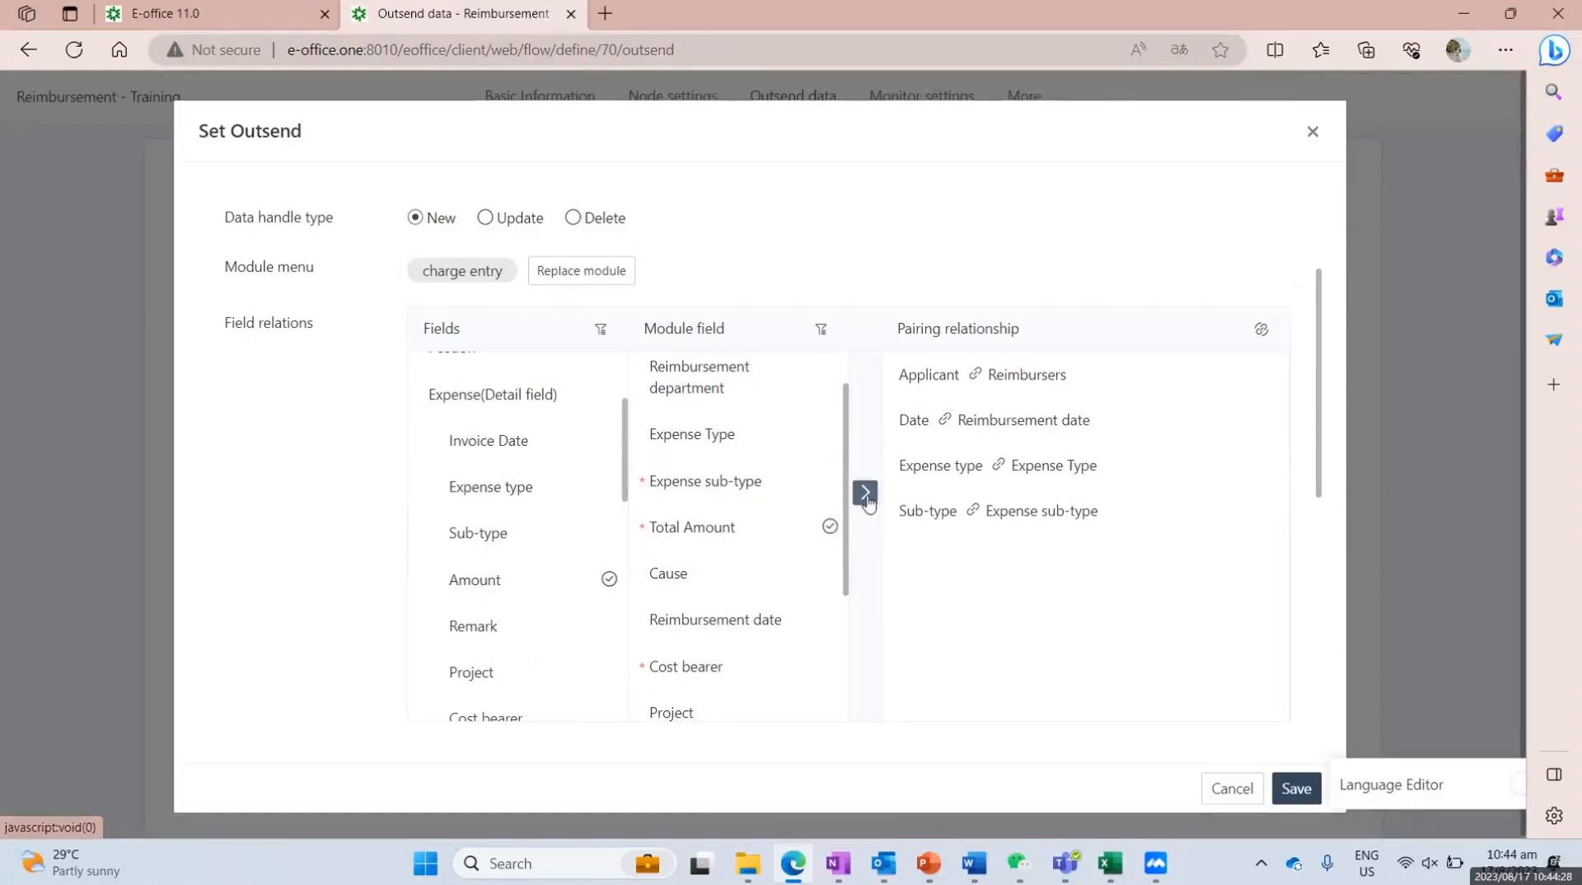
click(865, 492)
Step: Pair the Cost bearer detail field with the Cost bearer module field and save the outsend entry
scroll(782, 518, down, 1)
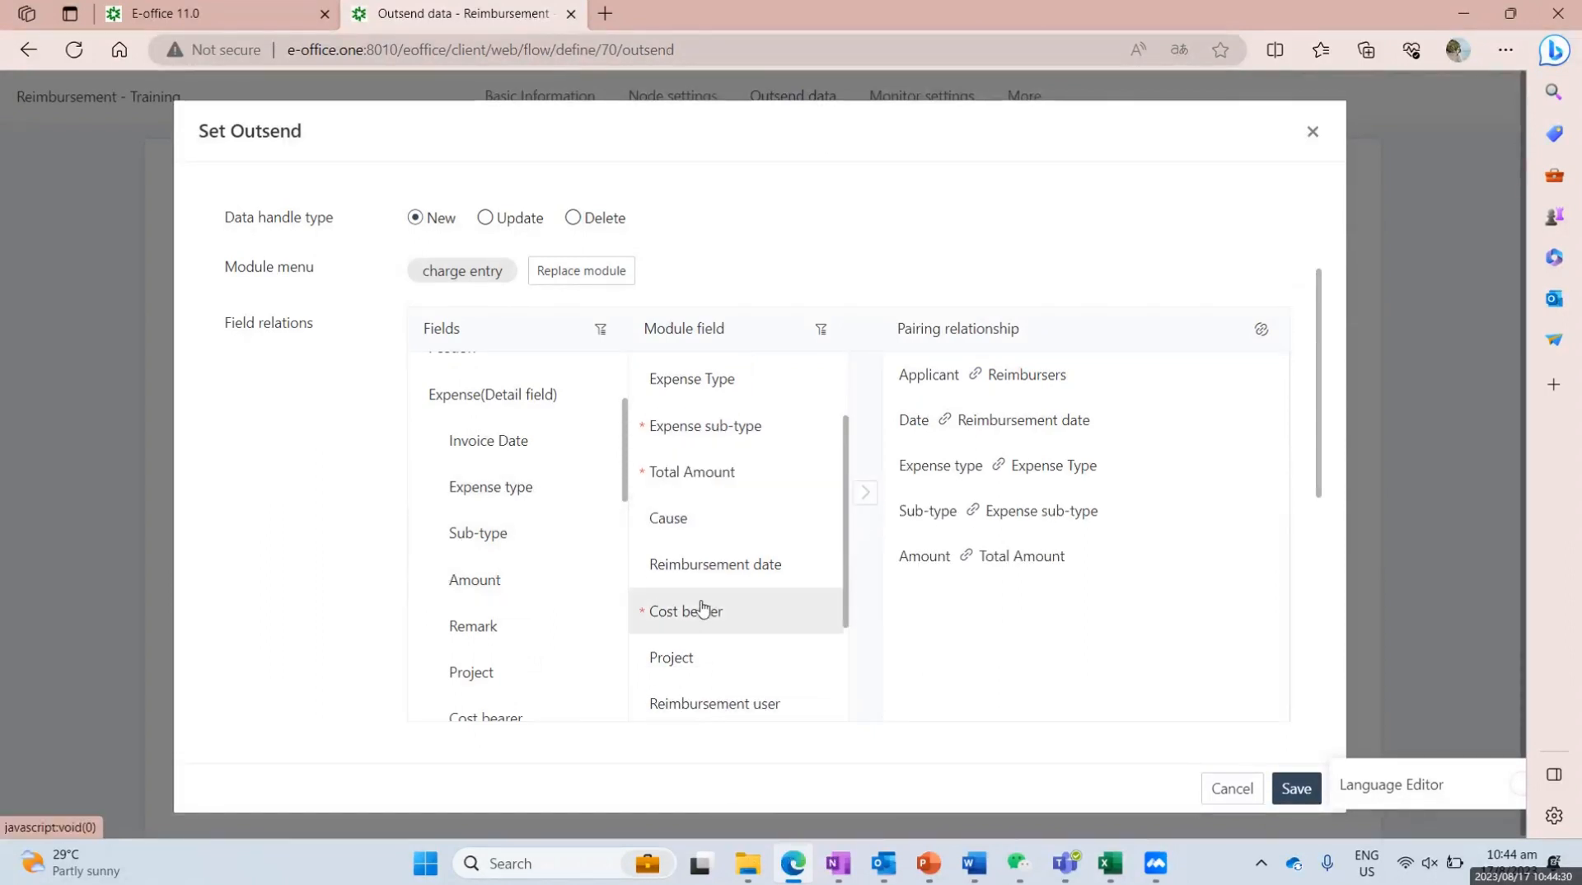
click(703, 608)
scroll(520, 602, down, 1)
click(521, 604)
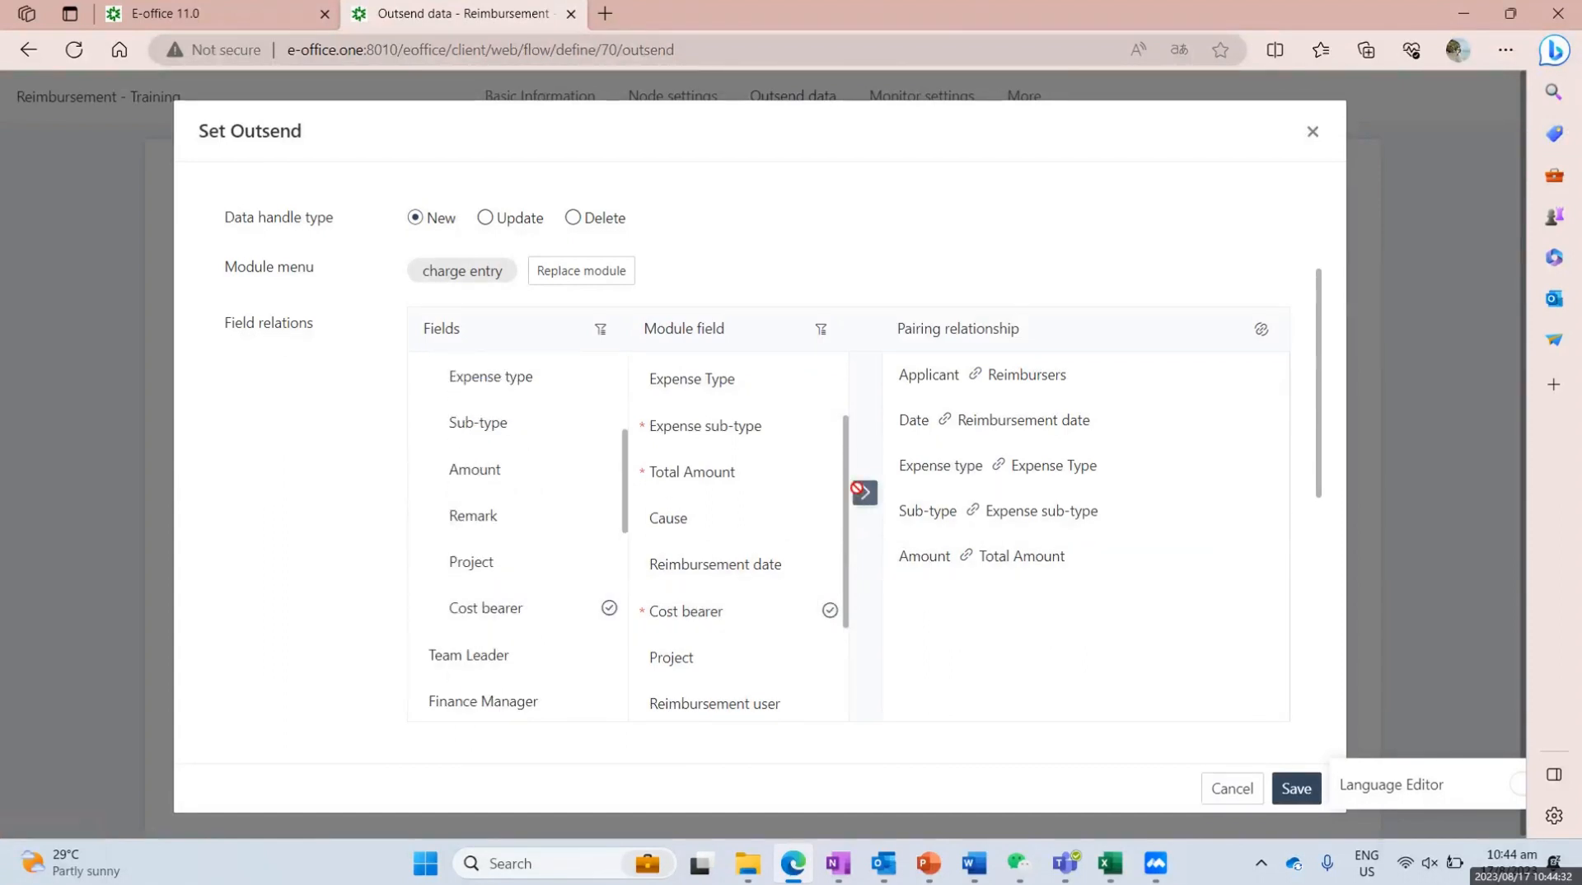
click(864, 492)
scroll(717, 533, down, 2)
scroll(538, 544, down, 3)
scroll(537, 544, down, 3)
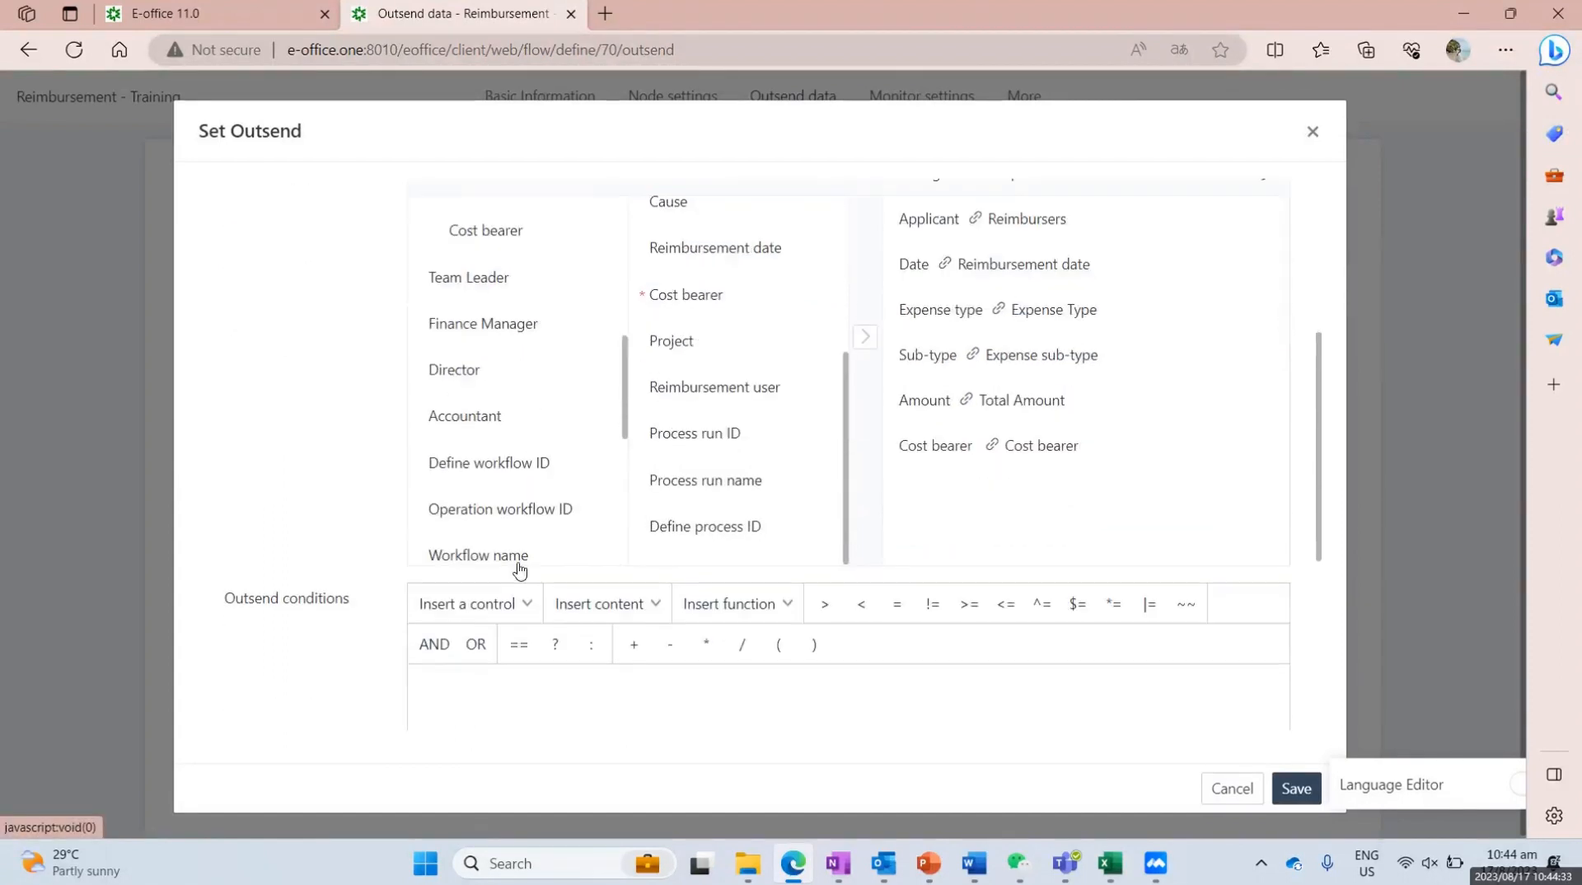
click(1297, 788)
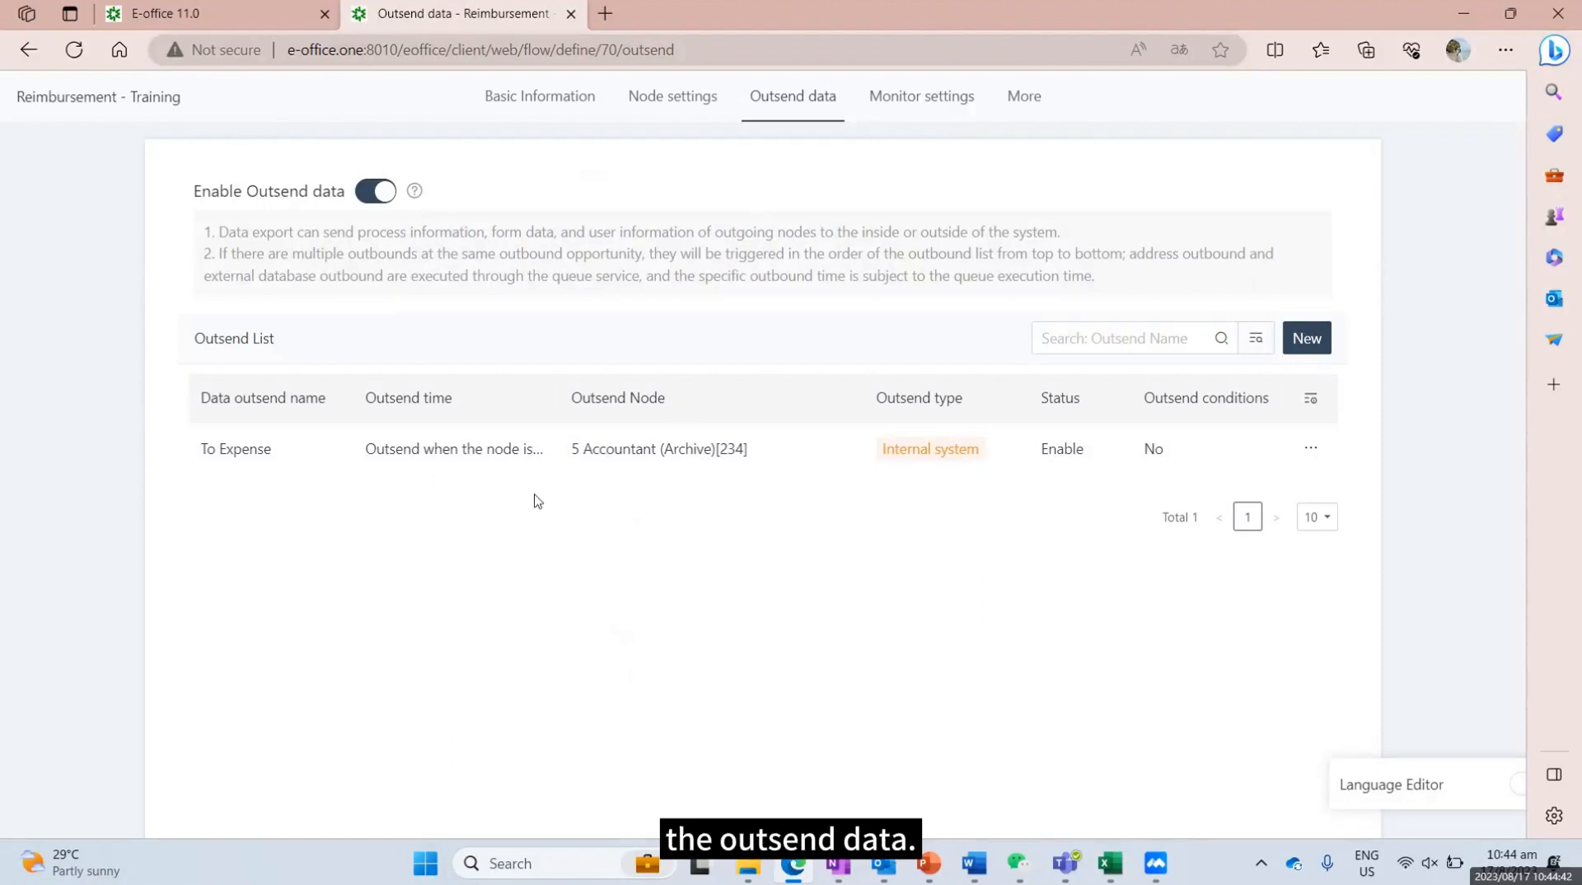
Step: Enable monitoring for the workflow and create a monitor rule with admin as the designated monitoring personnel
click(927, 99)
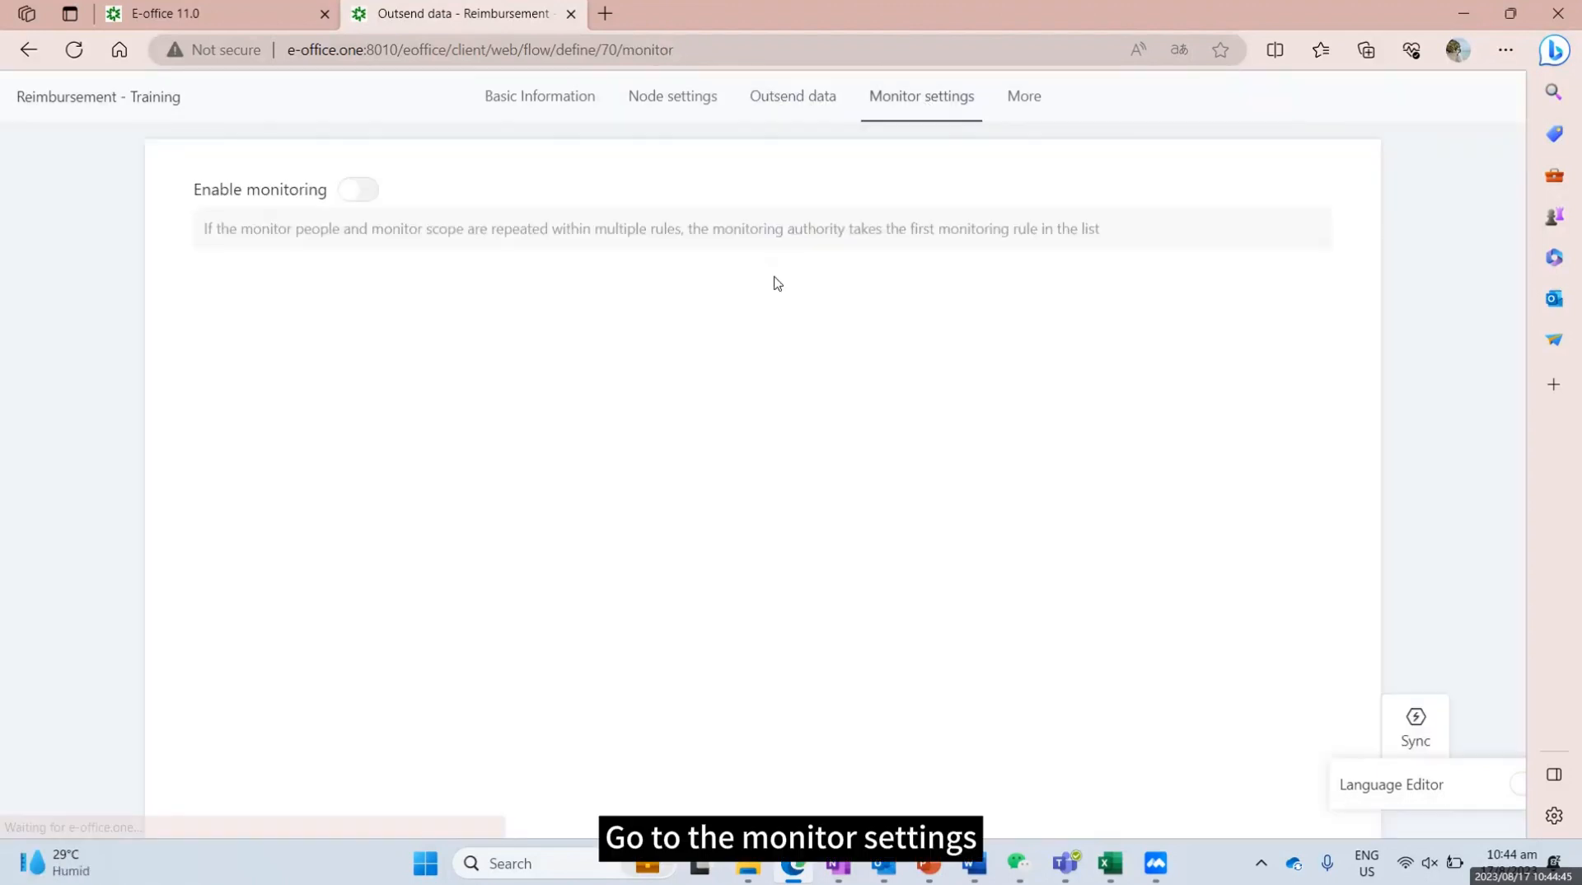
click(362, 192)
click(1306, 292)
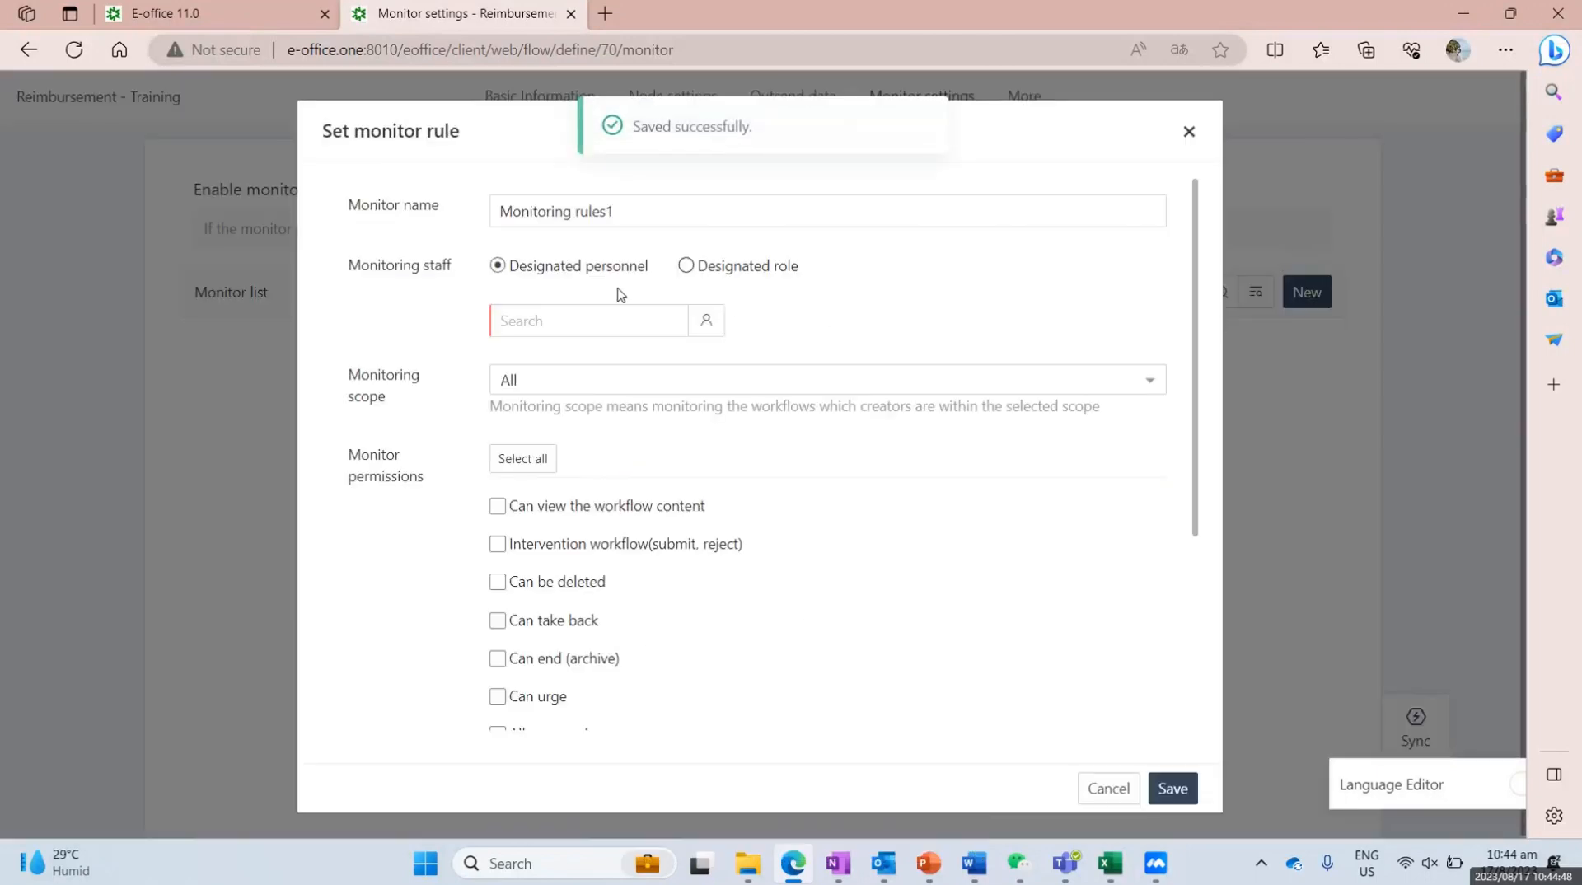
click(706, 321)
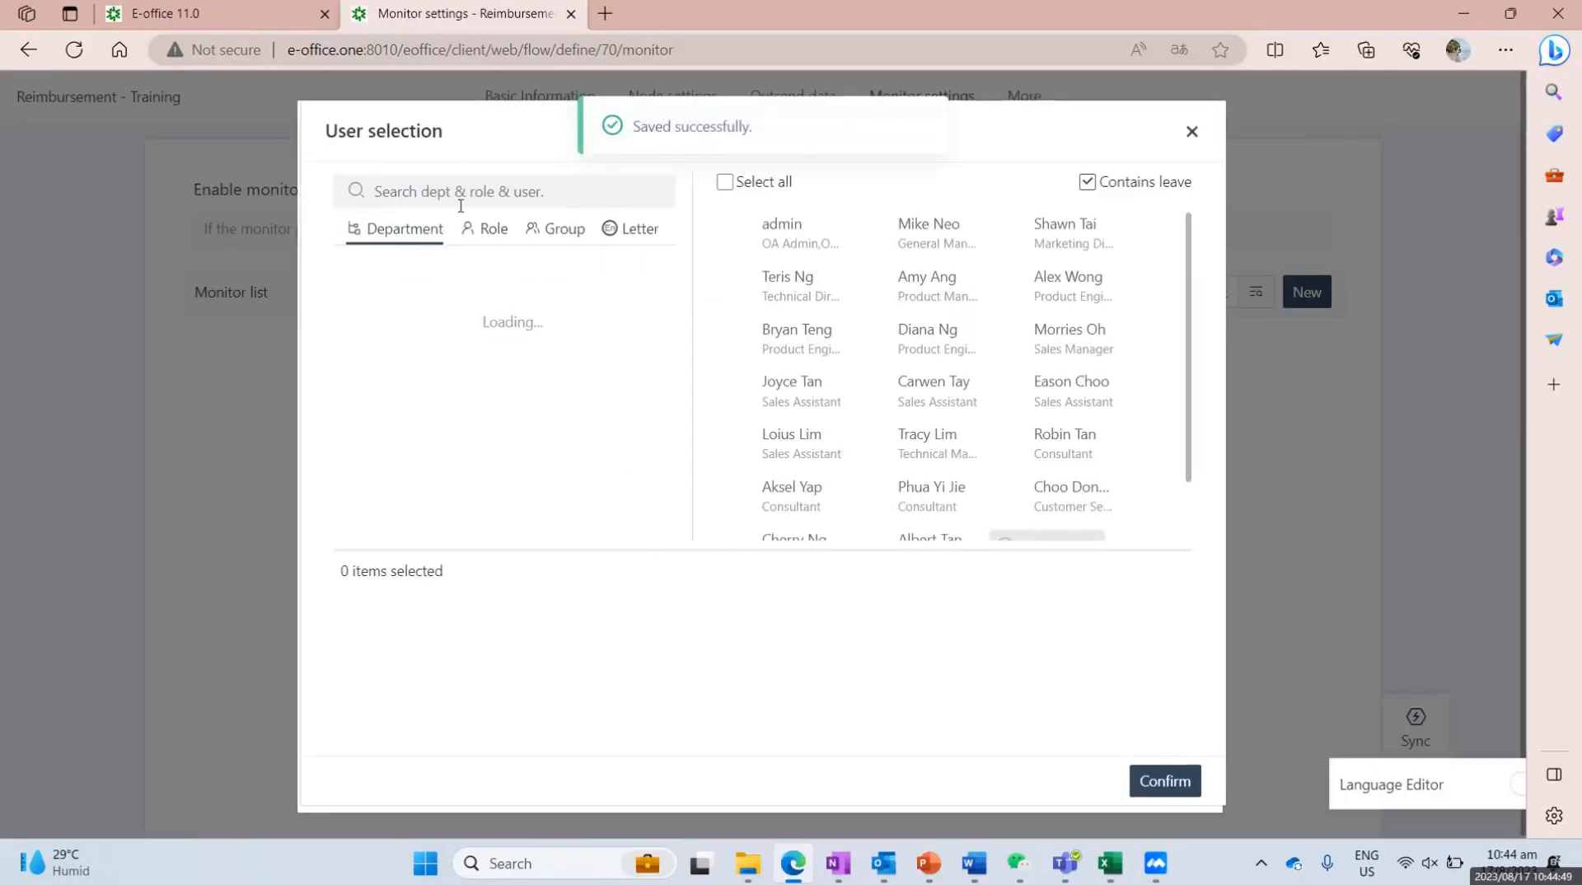
click(783, 243)
click(1162, 803)
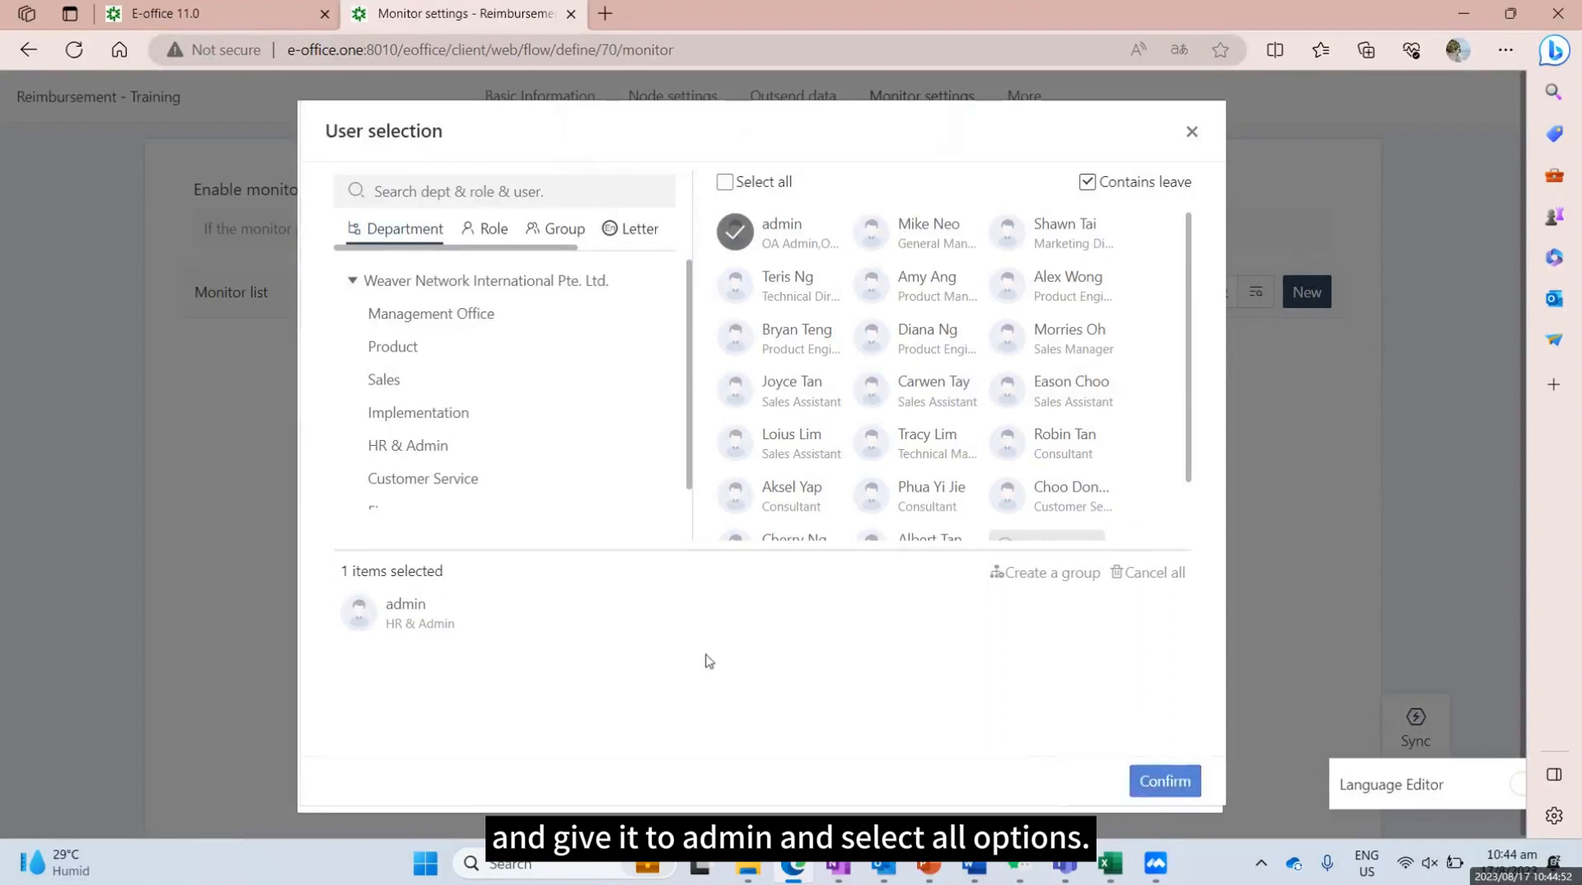
Step: Grant all monitor permissions in the rule and save it
click(522, 459)
scroll(781, 507, down, 1)
scroll(781, 507, down, 3)
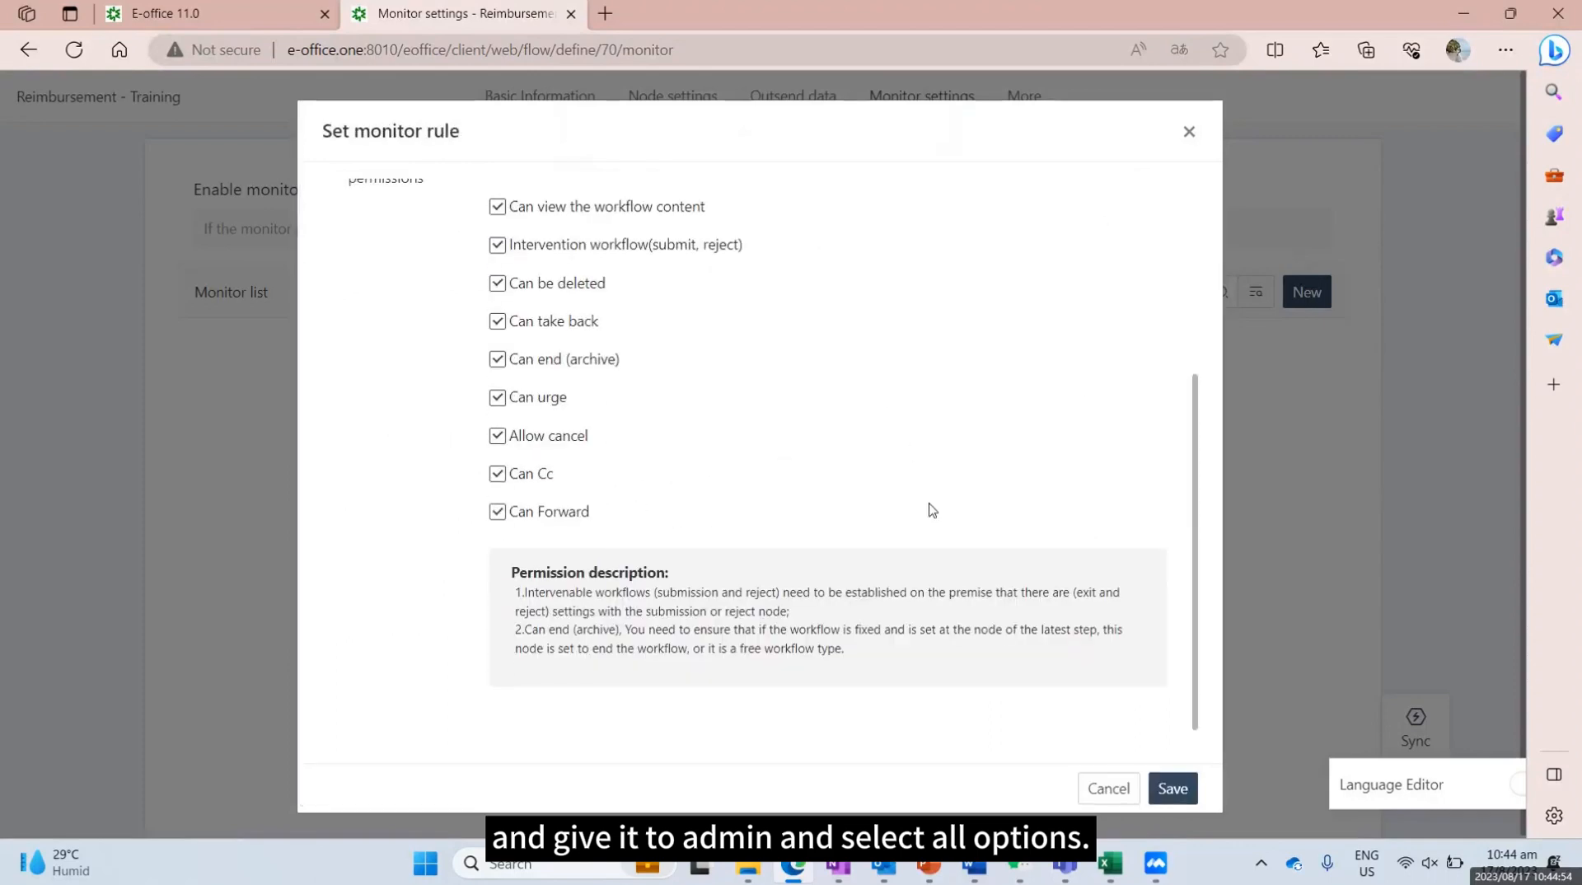
click(1171, 788)
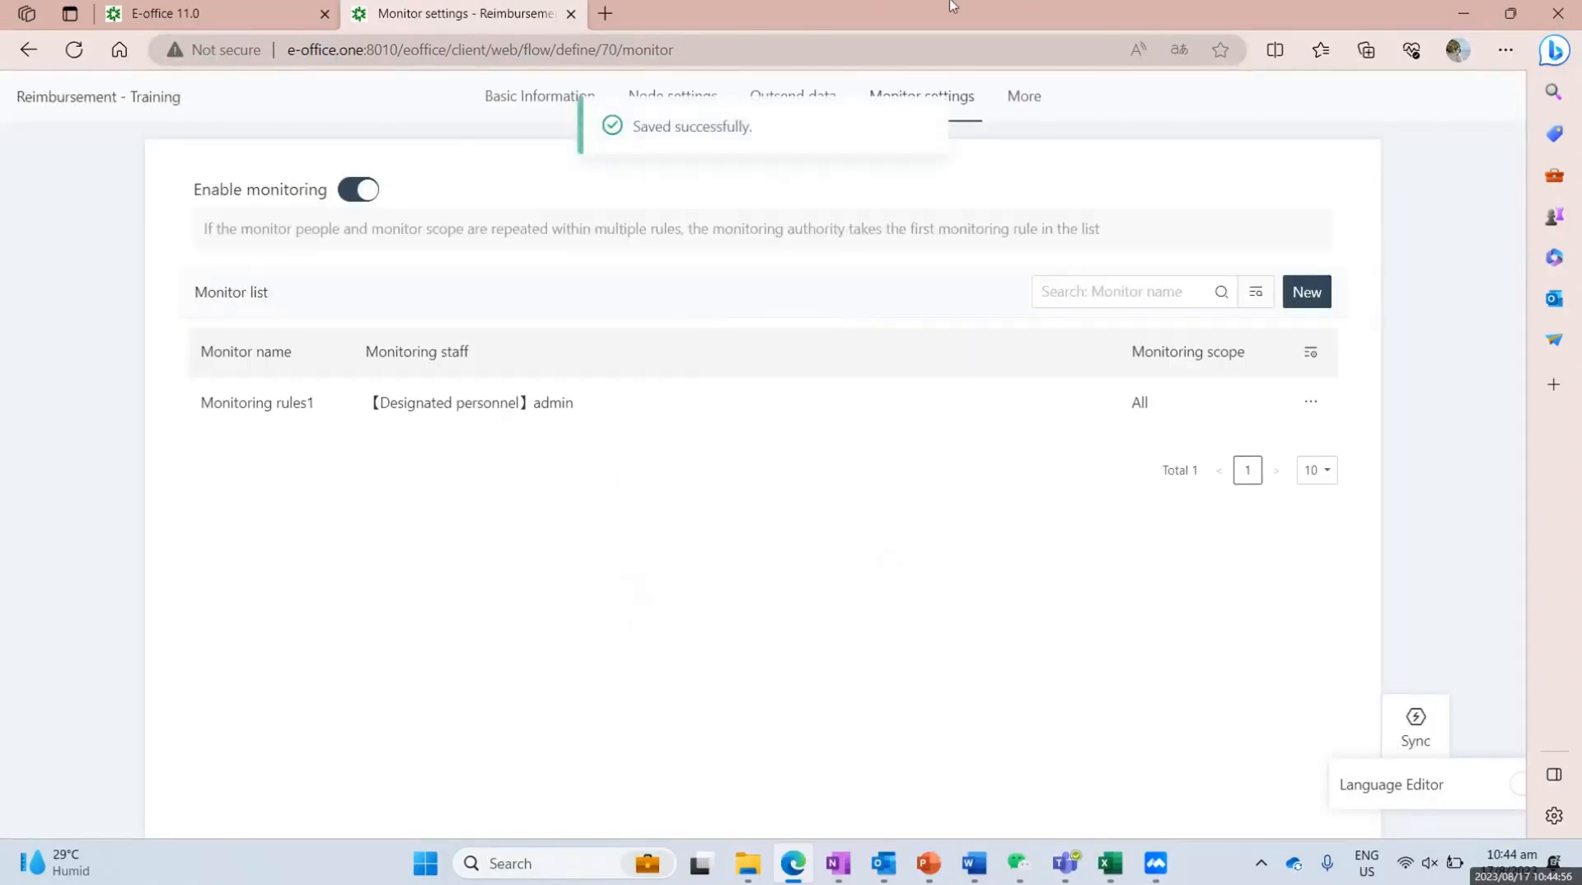
Step: Look through the workflow's additional basic settings and check the remaining requirements in the Excel Reimbursement sheet
click(1025, 96)
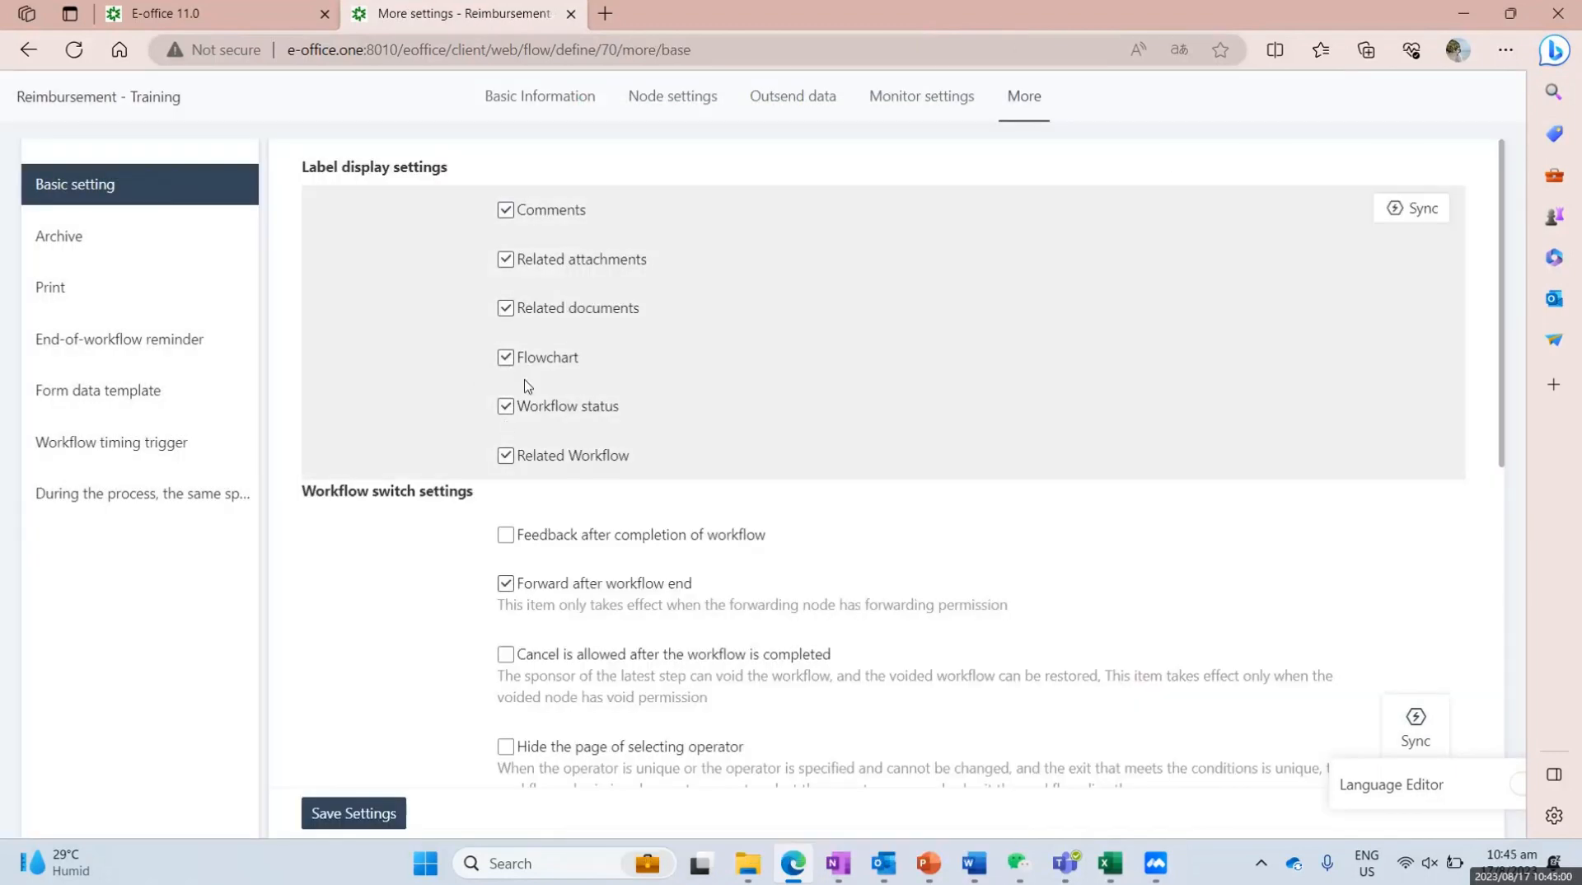
scroll(407, 385, down, 1)
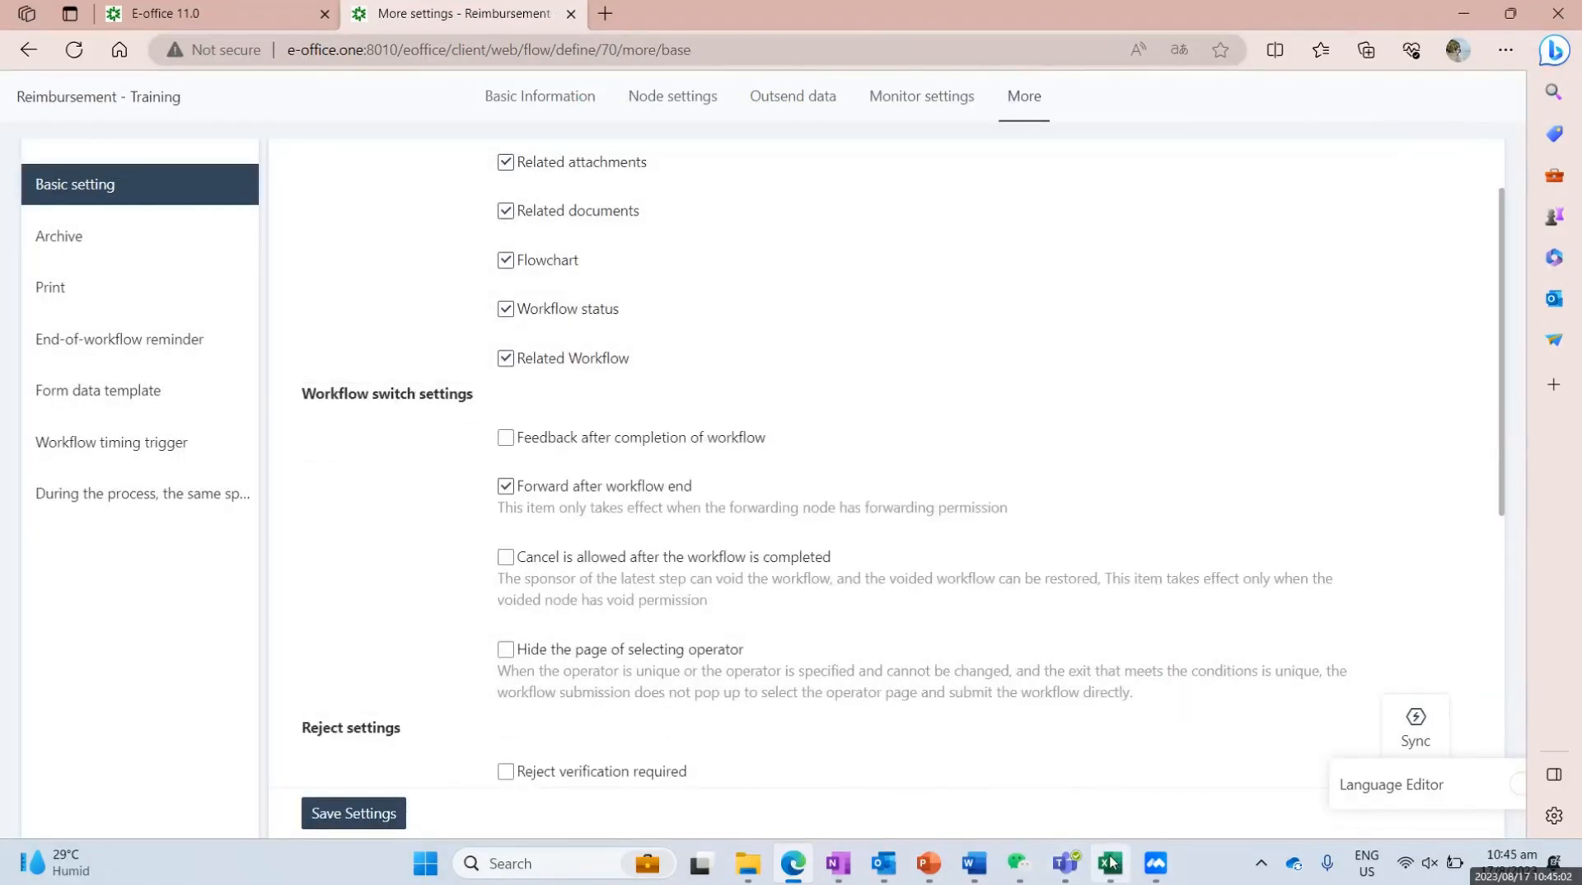
click(1111, 863)
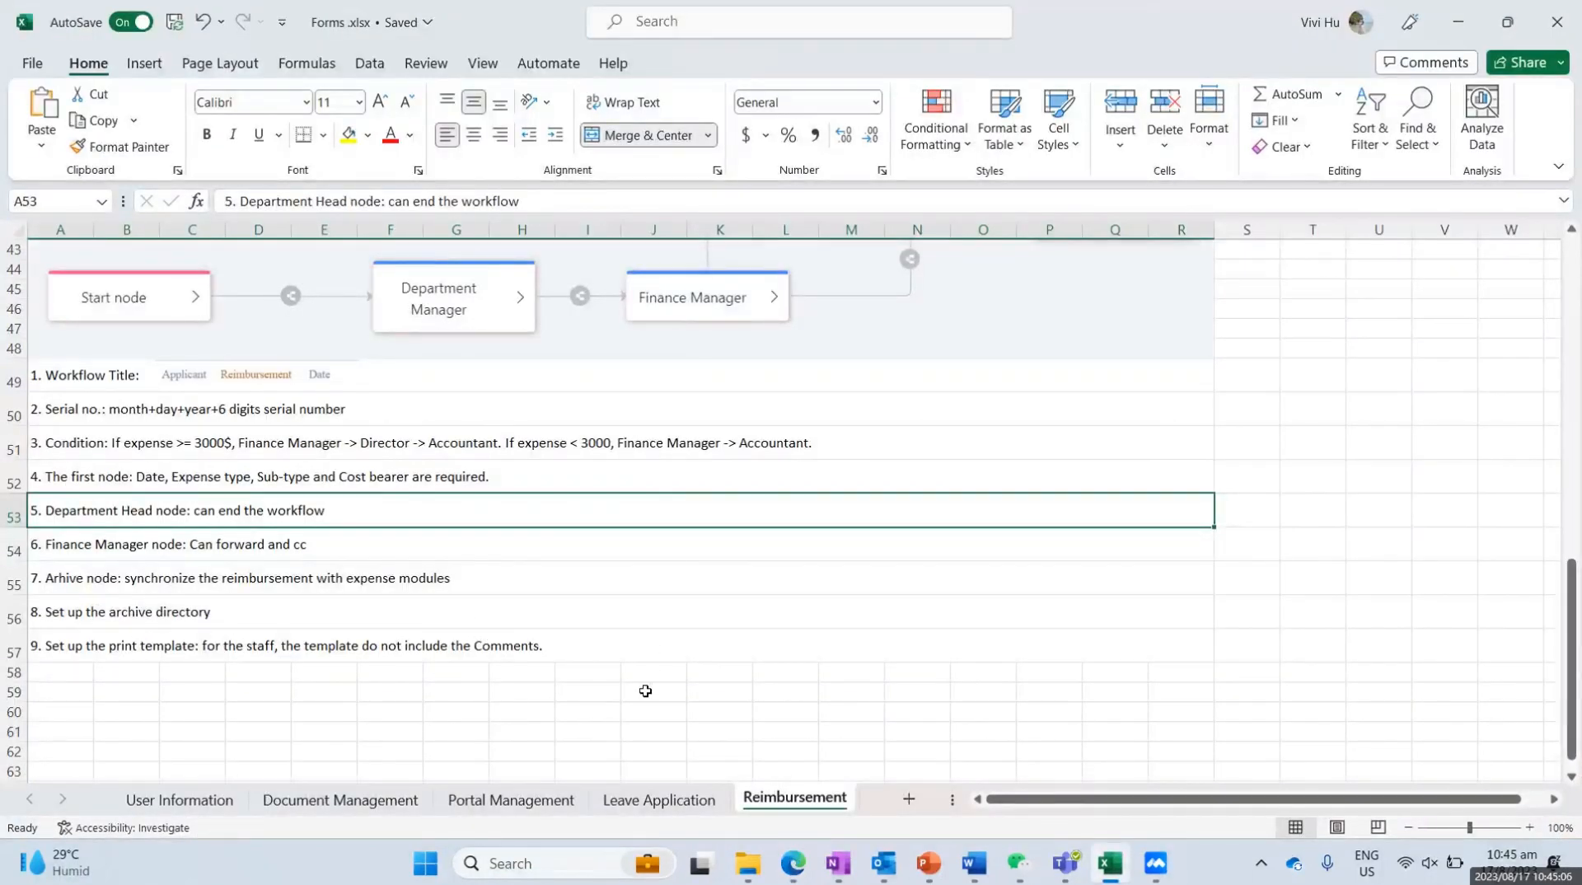
click(1458, 21)
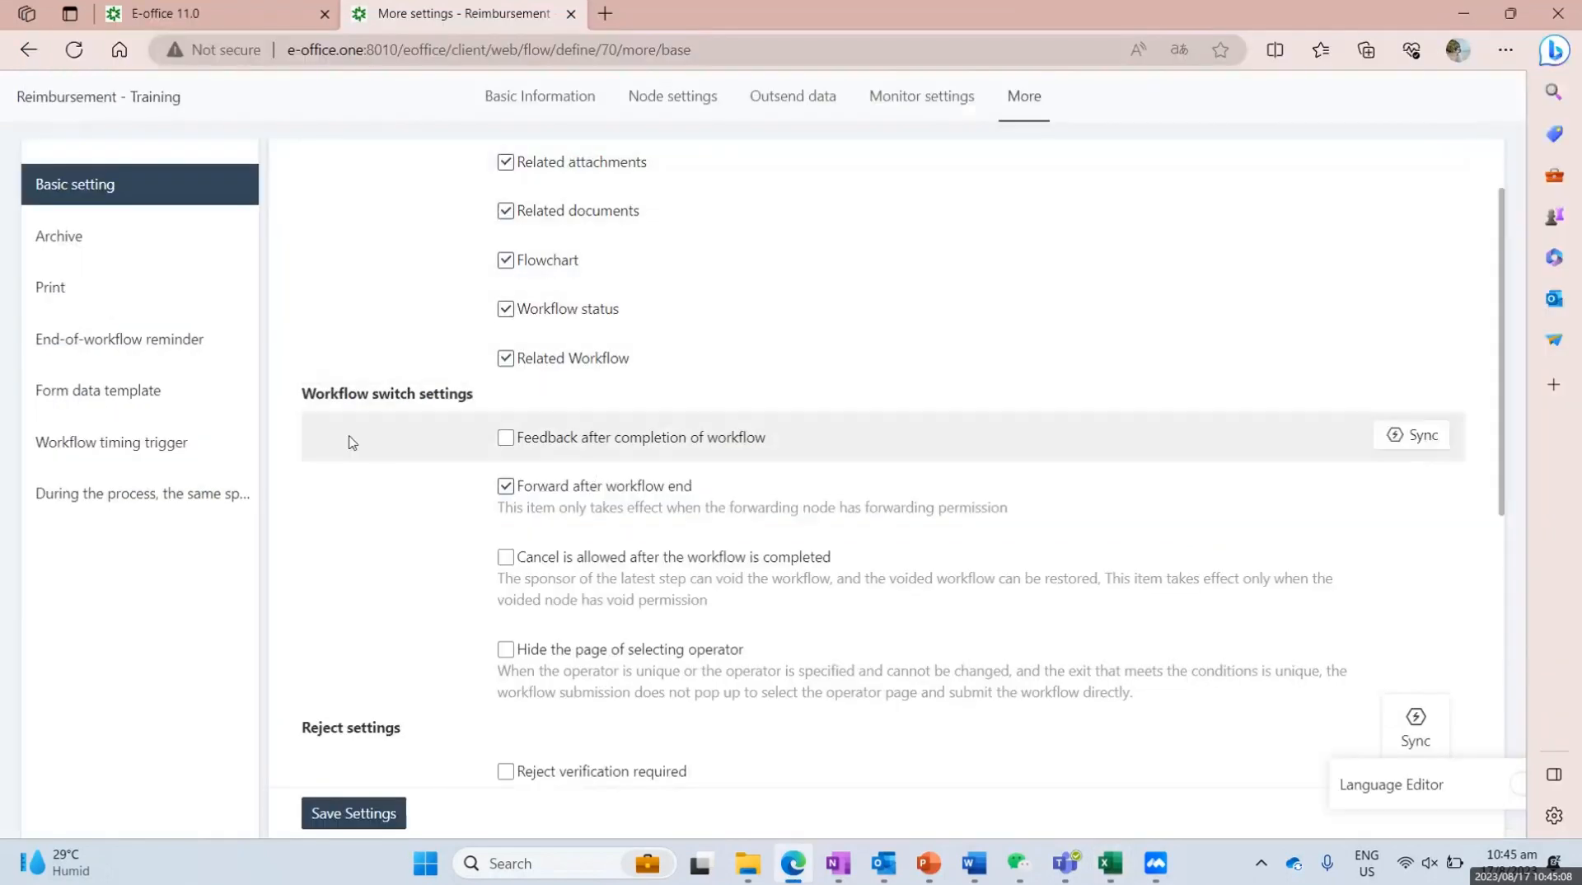
Step: Enable archiving at the end of the workflow to the Finance folder under Rules& Regulations and save the archive settings
click(247, 248)
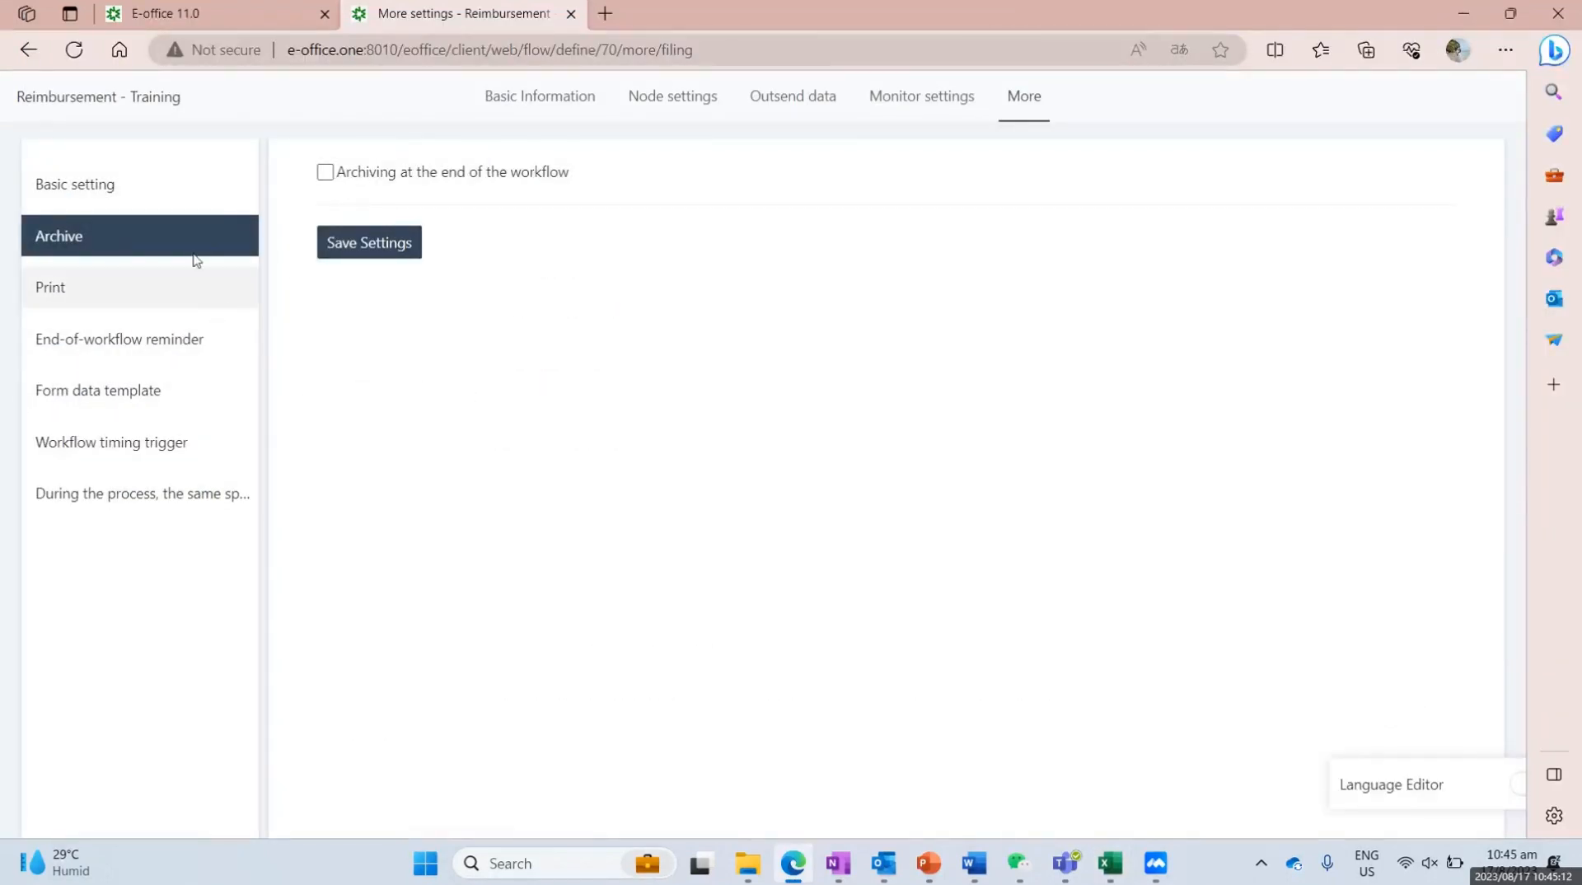
click(325, 176)
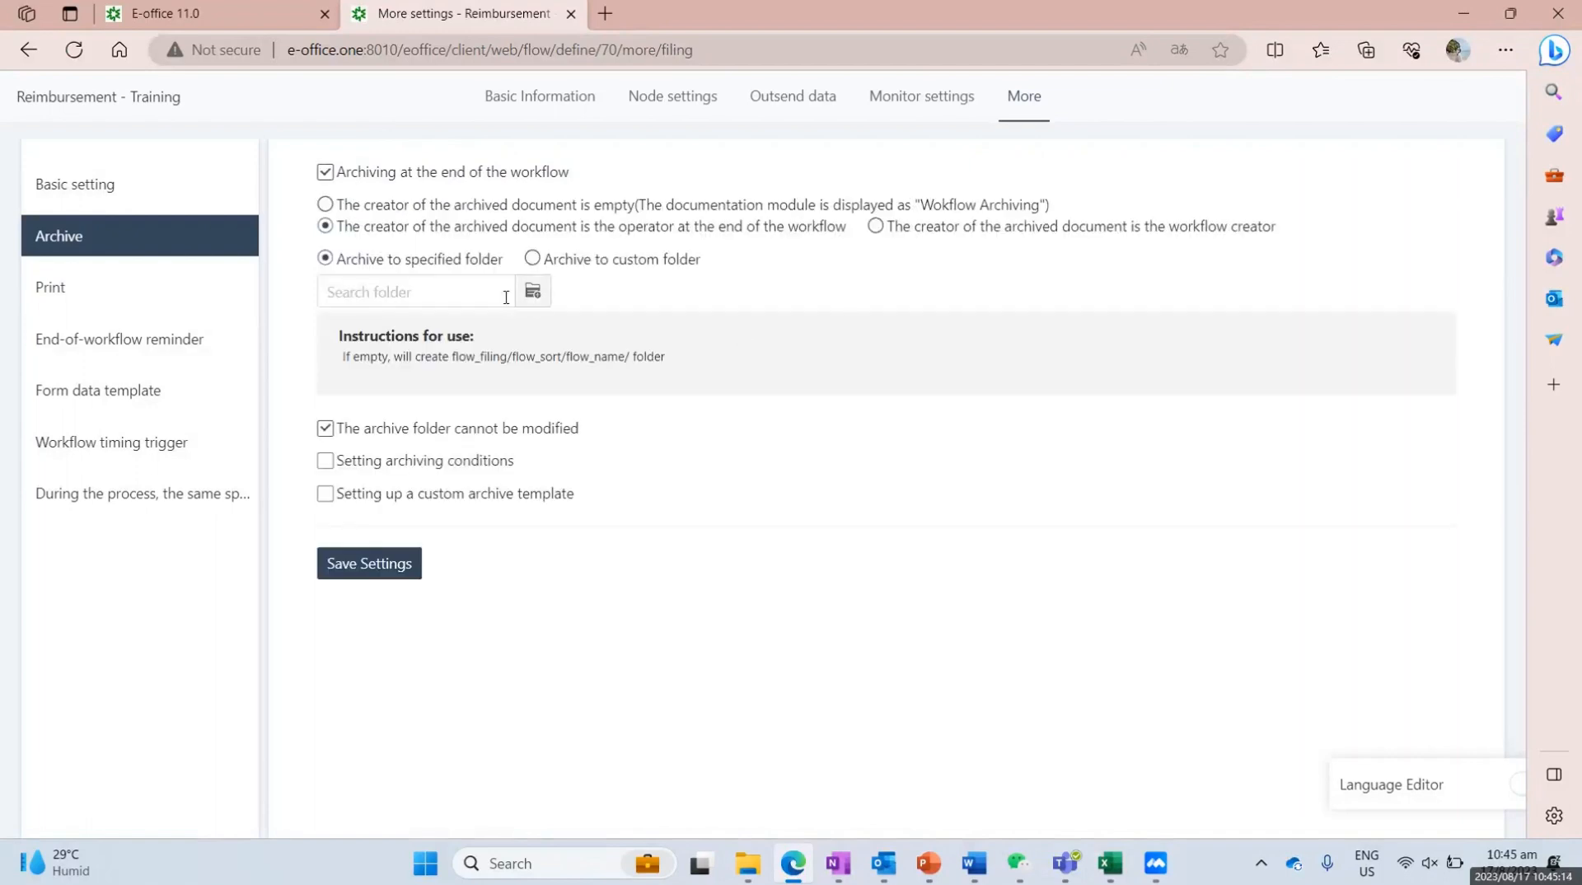
click(544, 307)
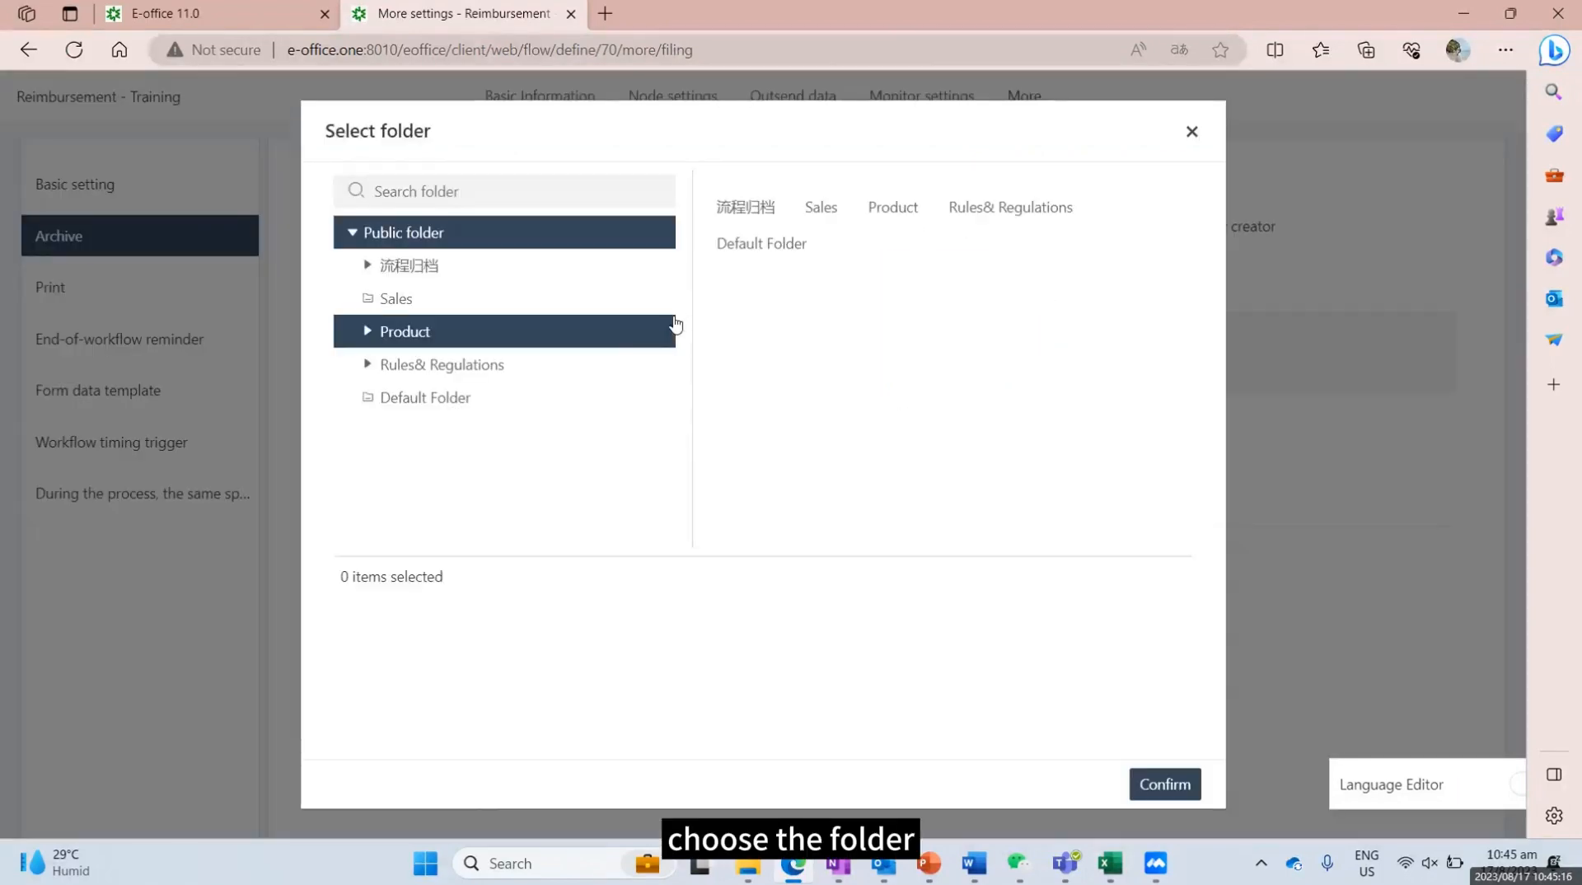
click(561, 307)
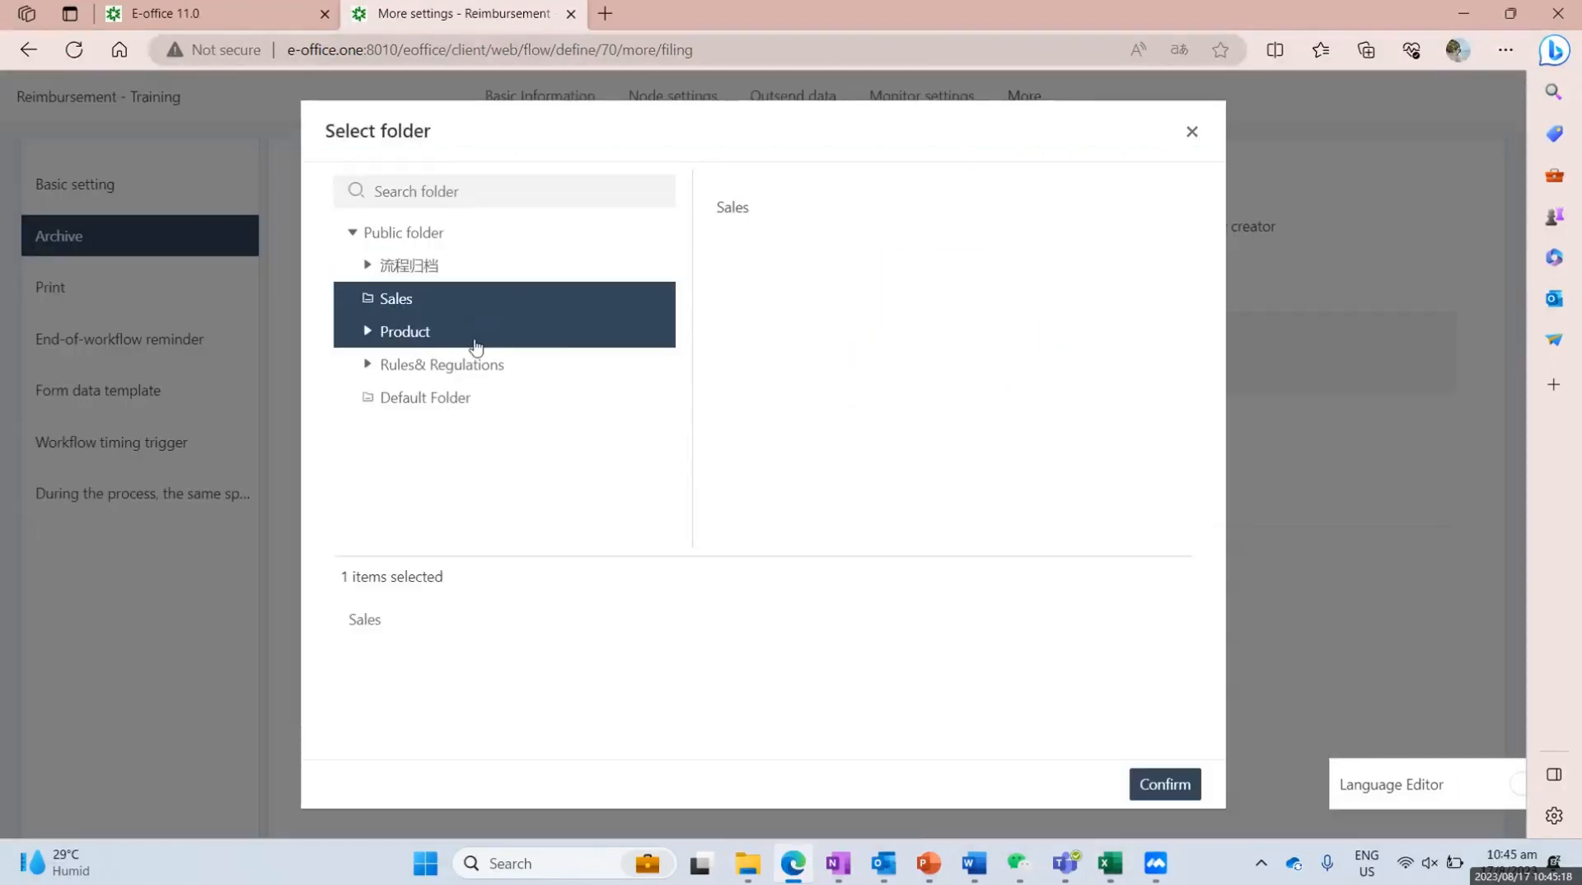
click(472, 373)
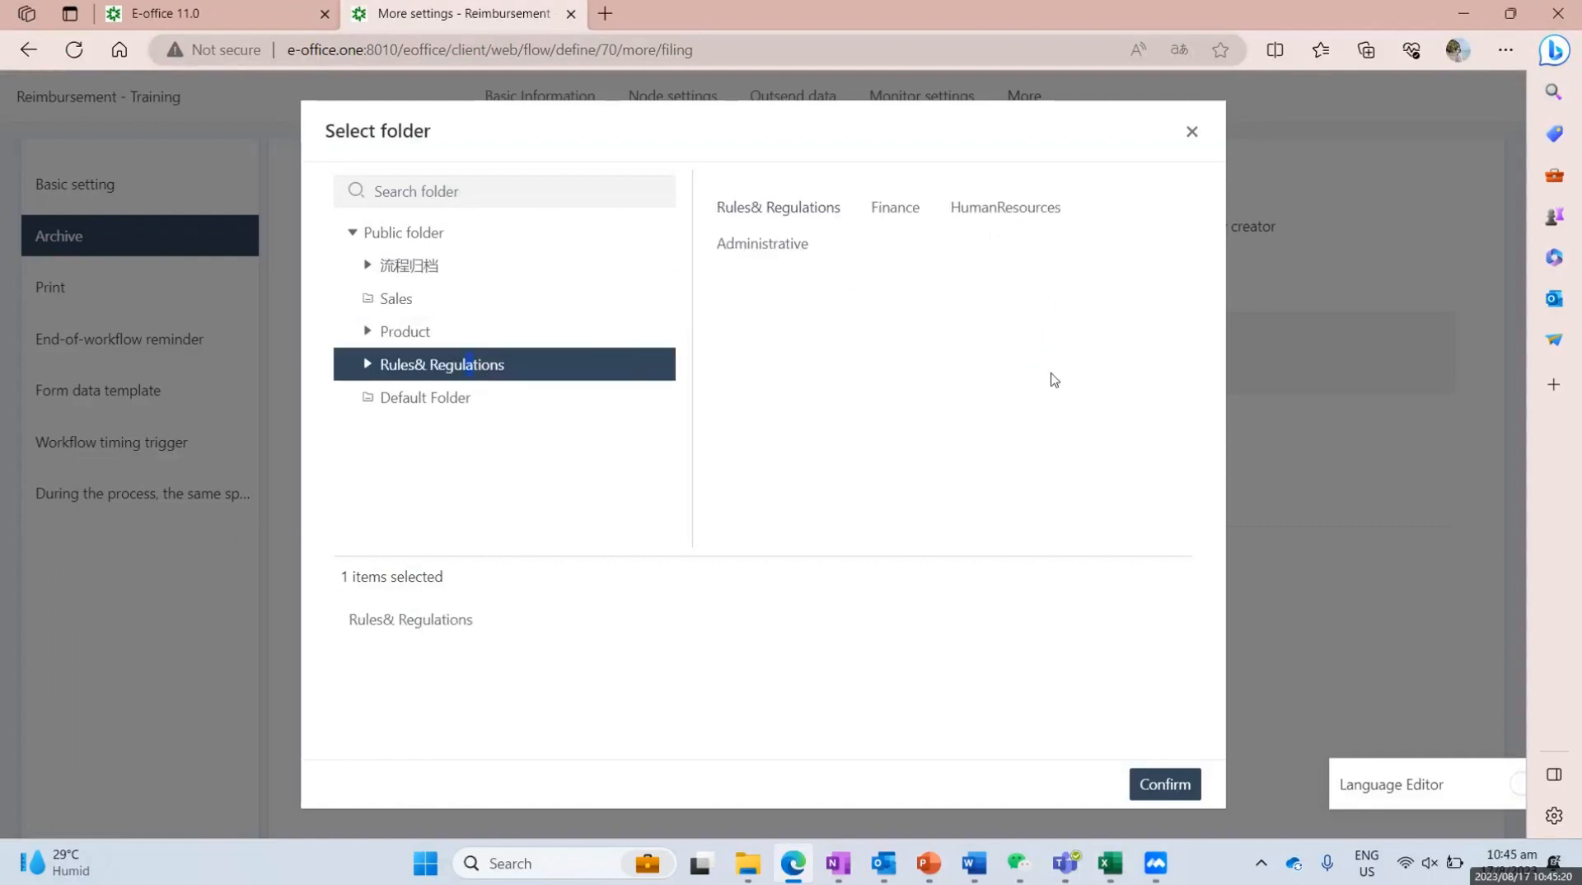
click(903, 213)
click(1166, 785)
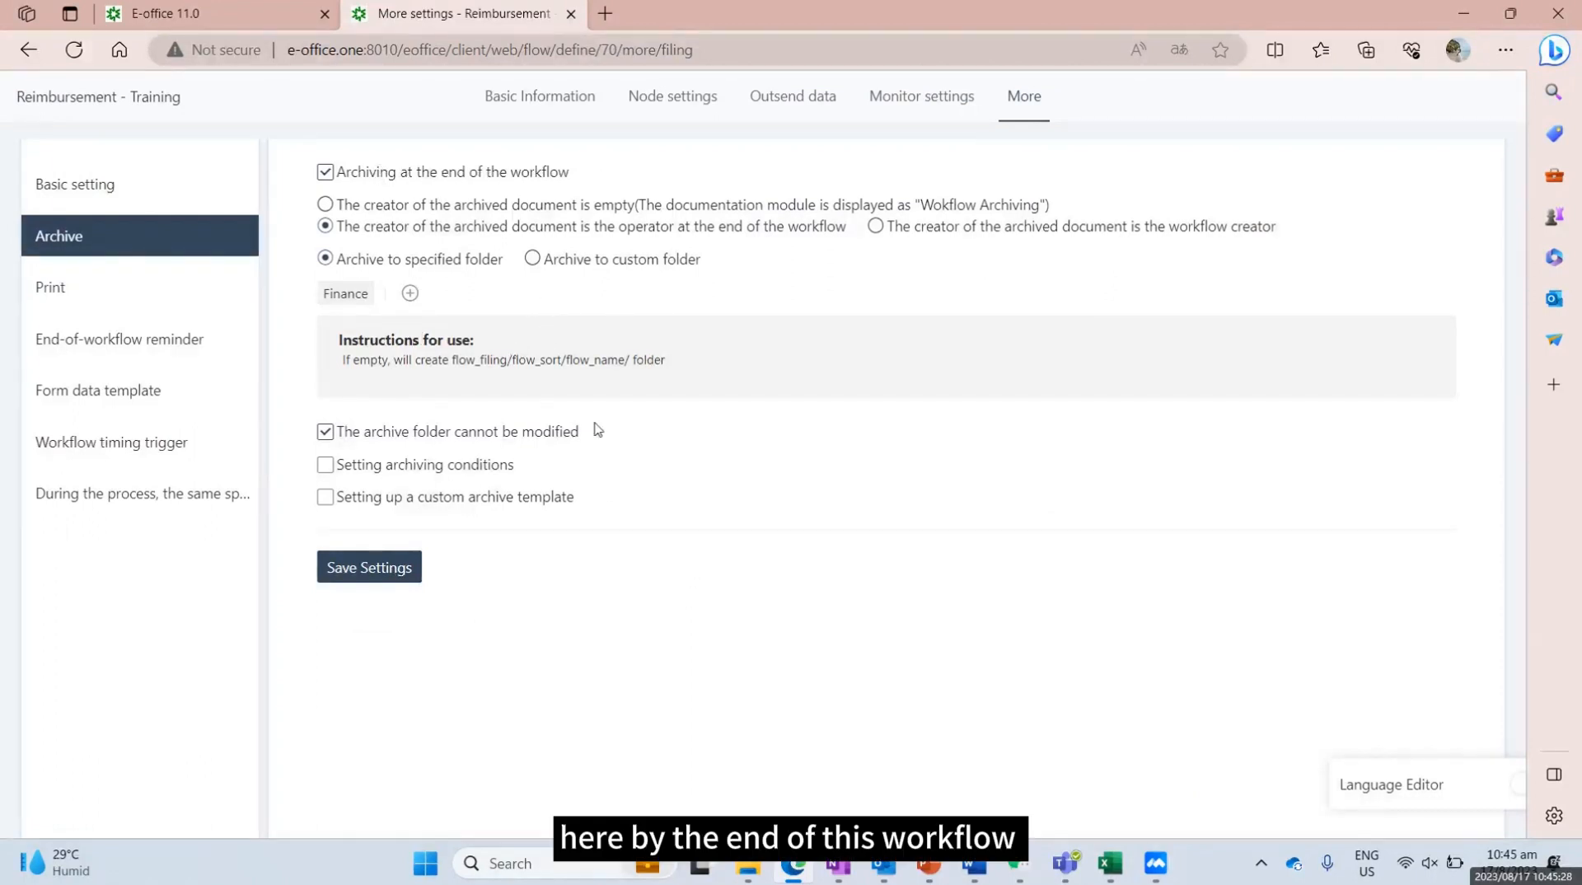
click(410, 582)
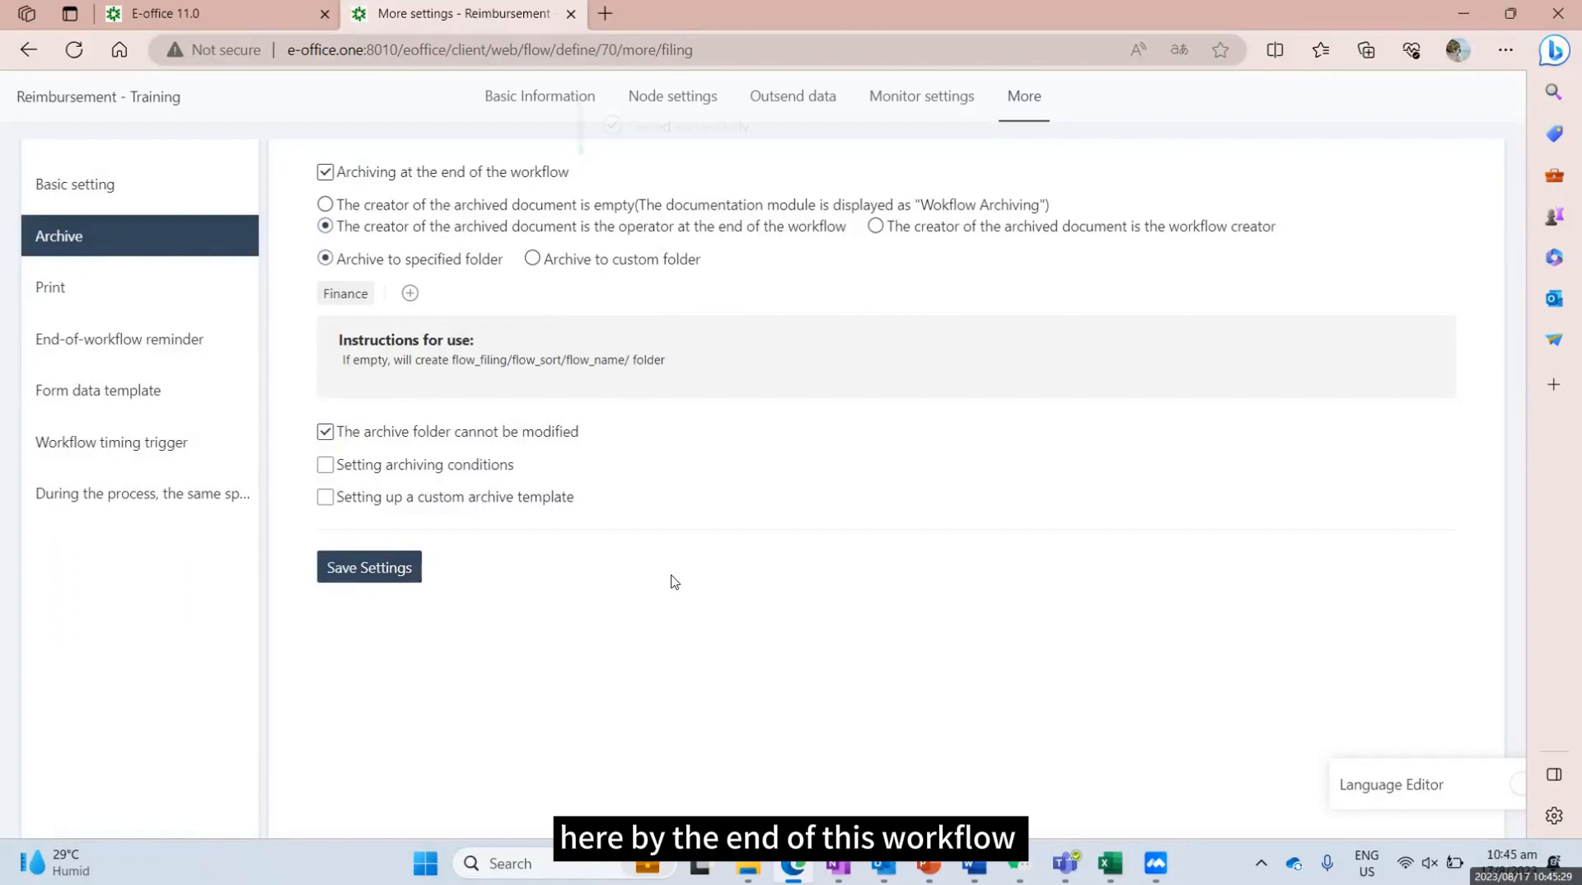
Step: Check the print template requirement in the Excel Reimbursement sheet and enable a custom print template for the workflow in E-office
click(1109, 865)
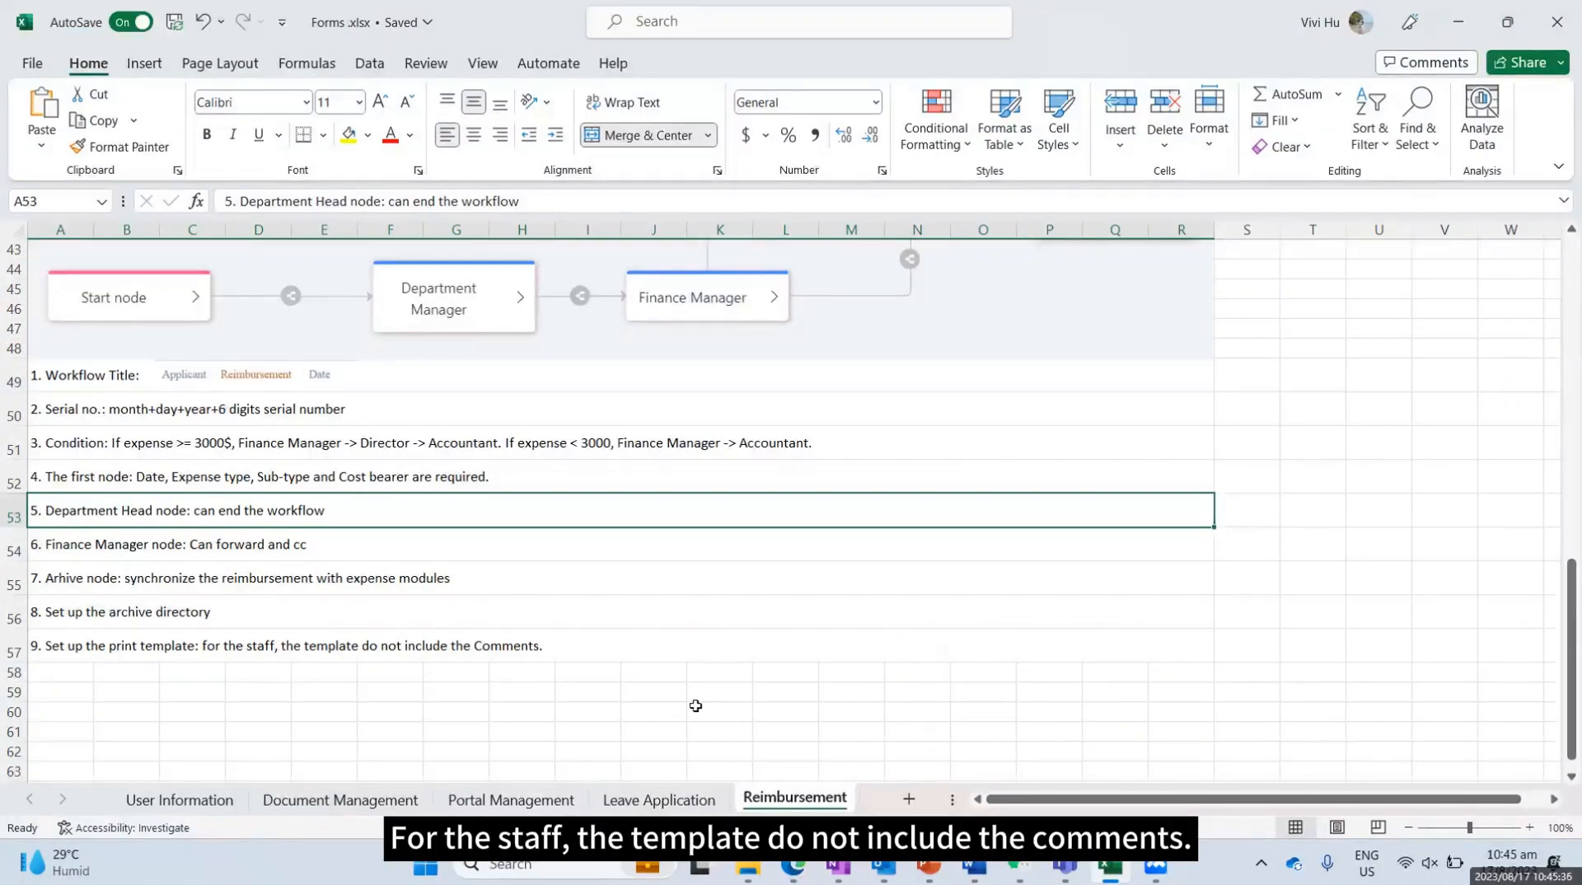
key(alt+Tab)
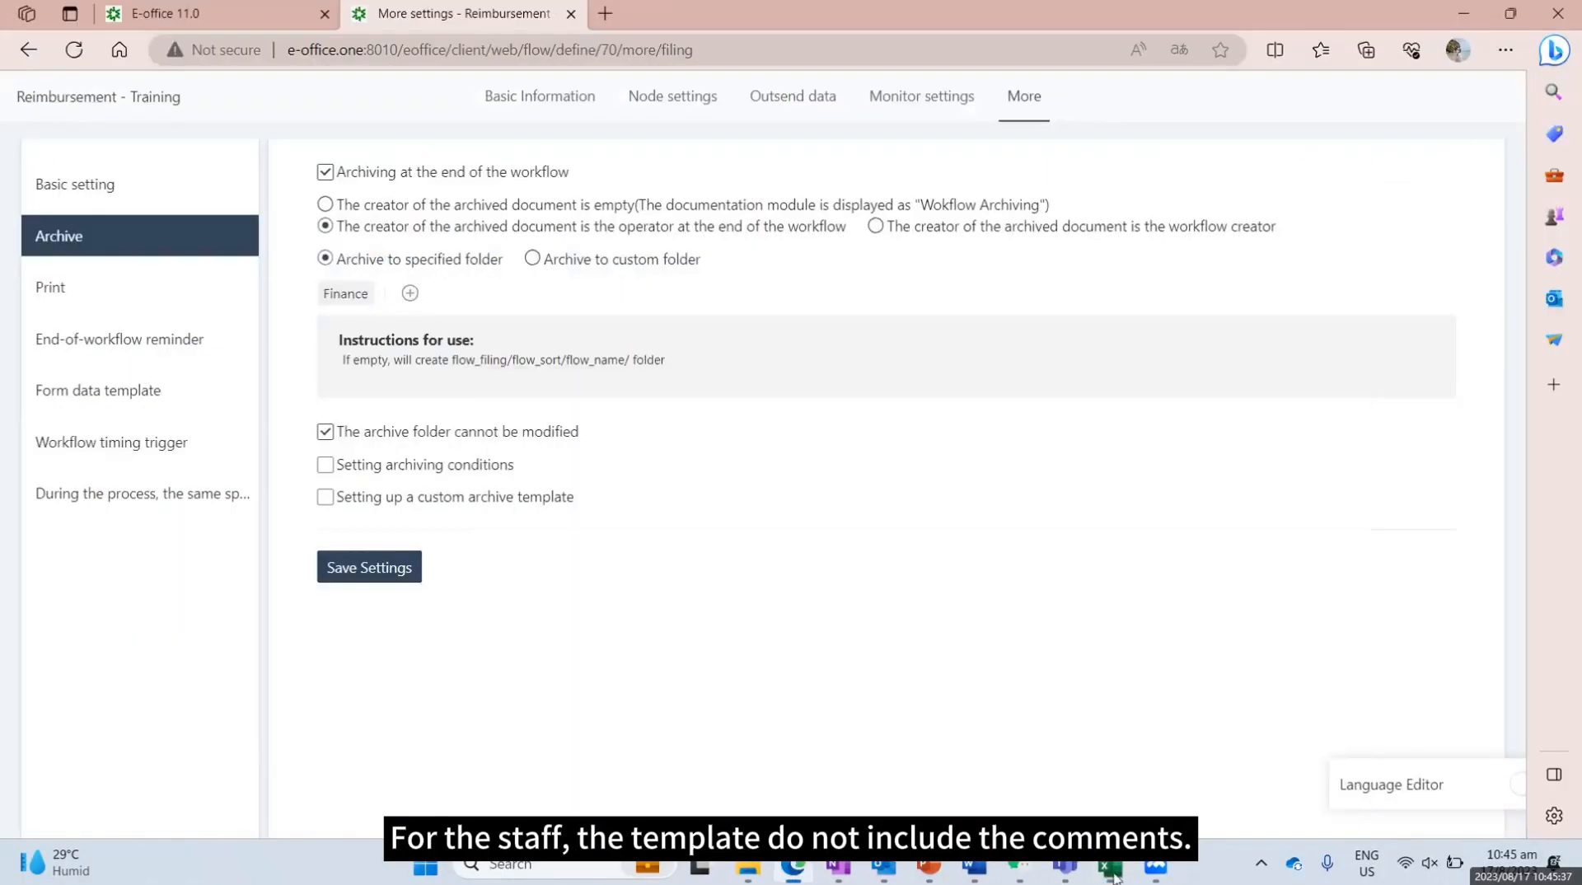
click(112, 304)
click(326, 250)
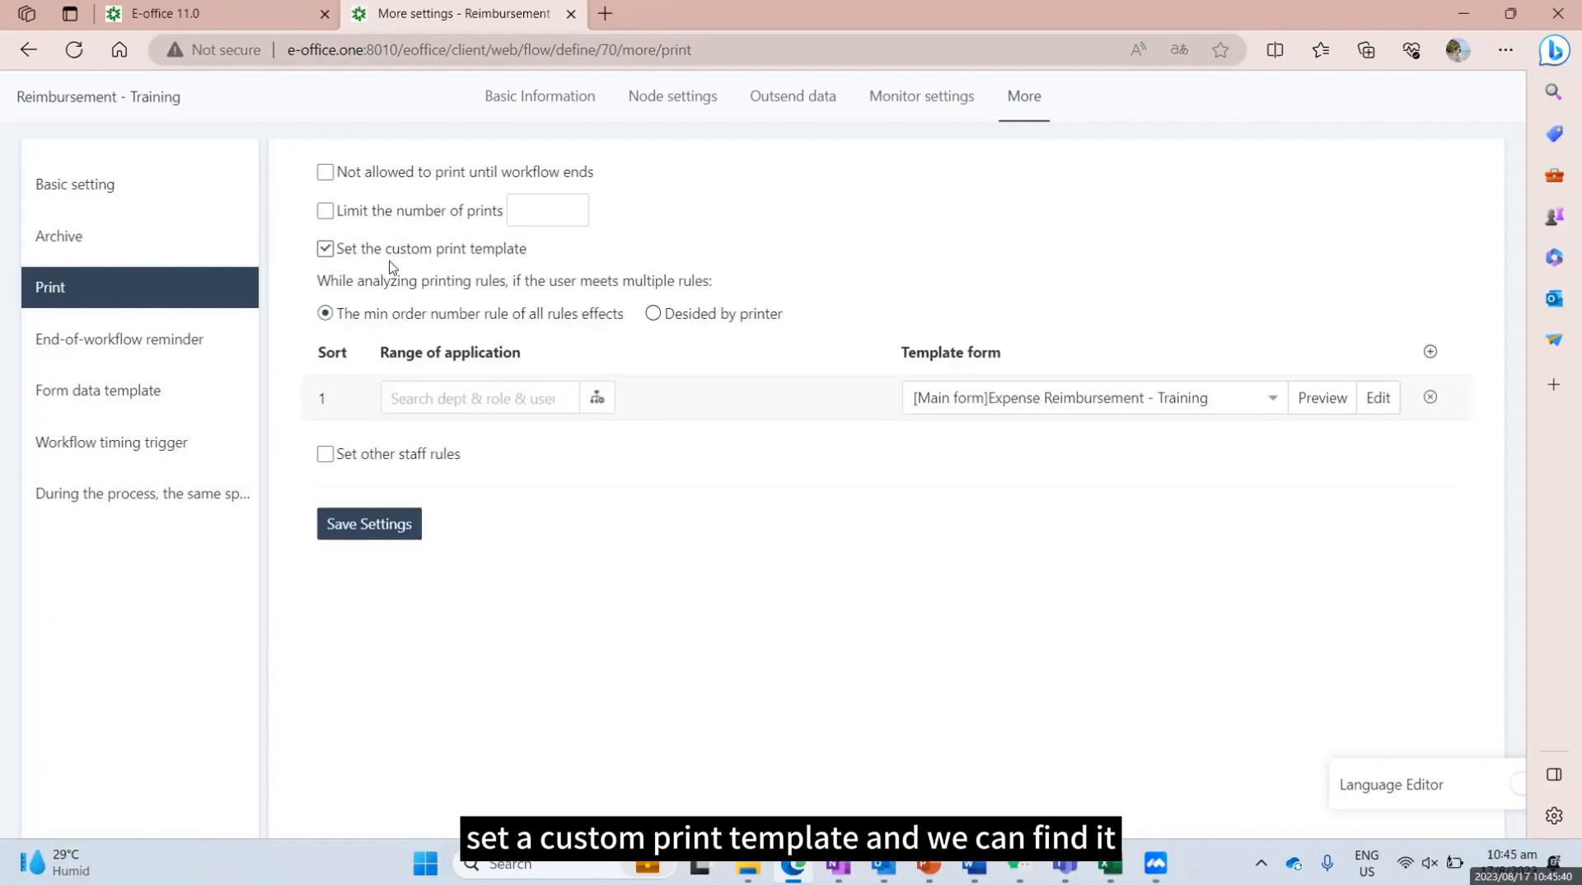
click(1076, 399)
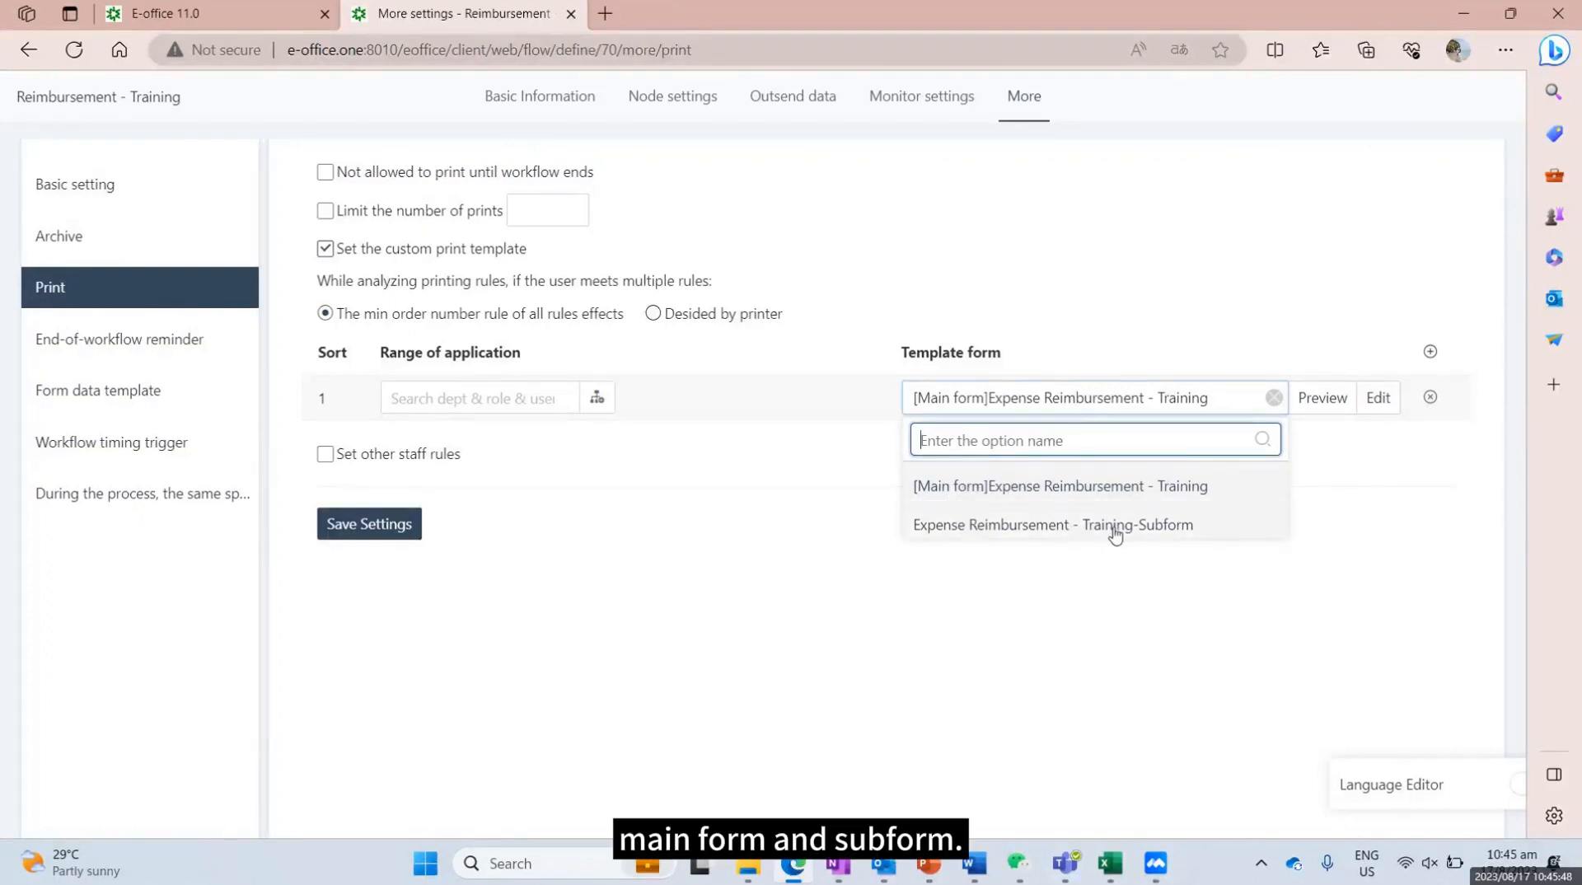
click(805, 537)
Step: Open the Expense Reimbursement - Training form in the form designer and bring up its subform for editing
click(211, 26)
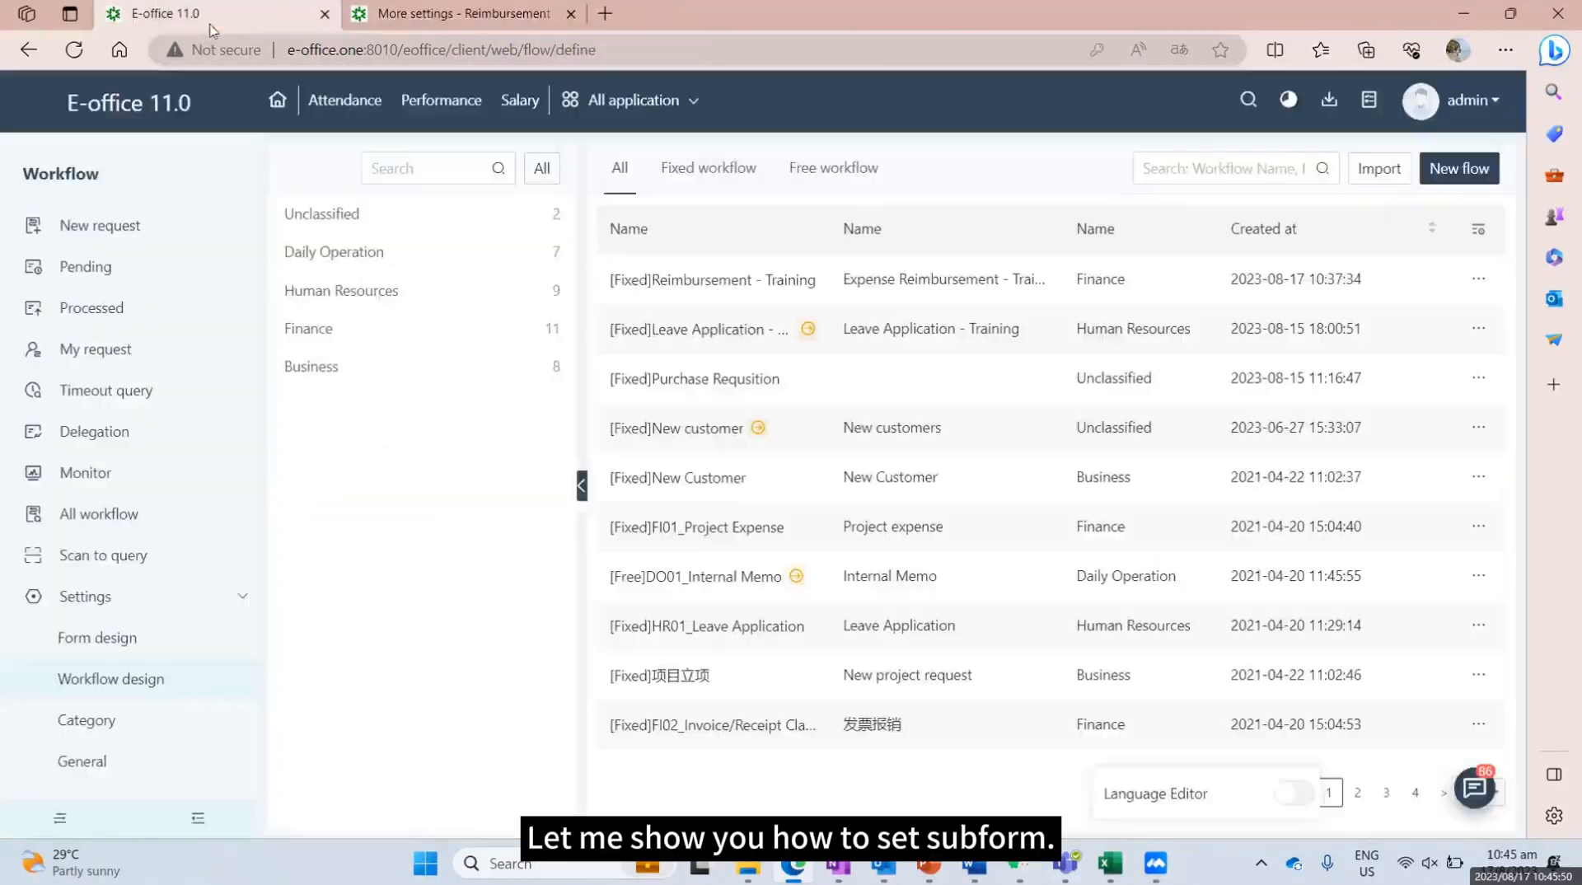
click(125, 640)
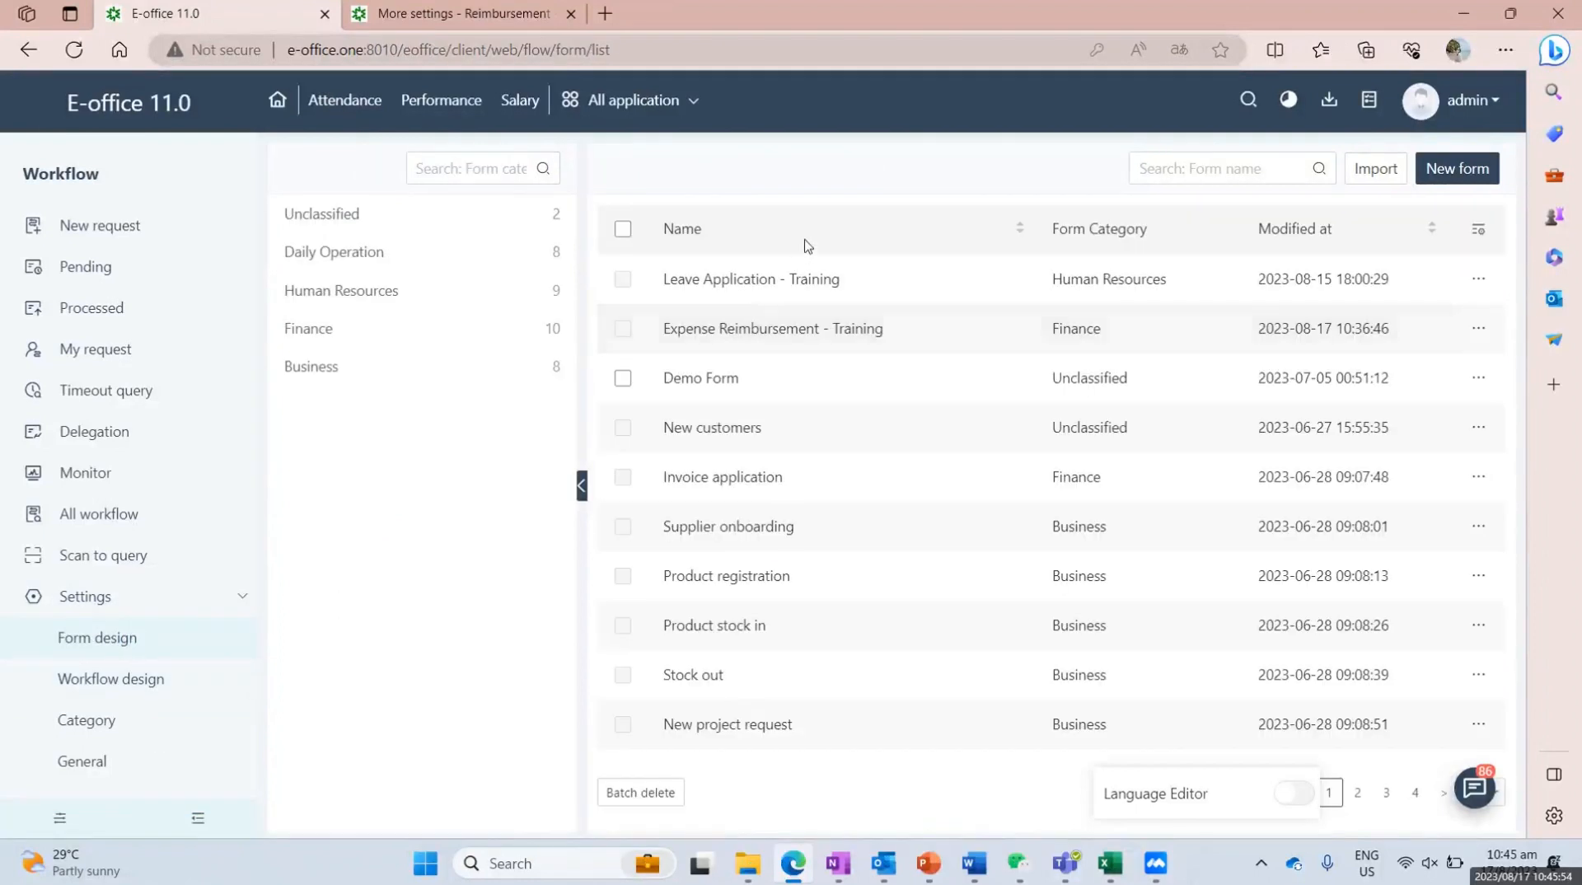
click(806, 273)
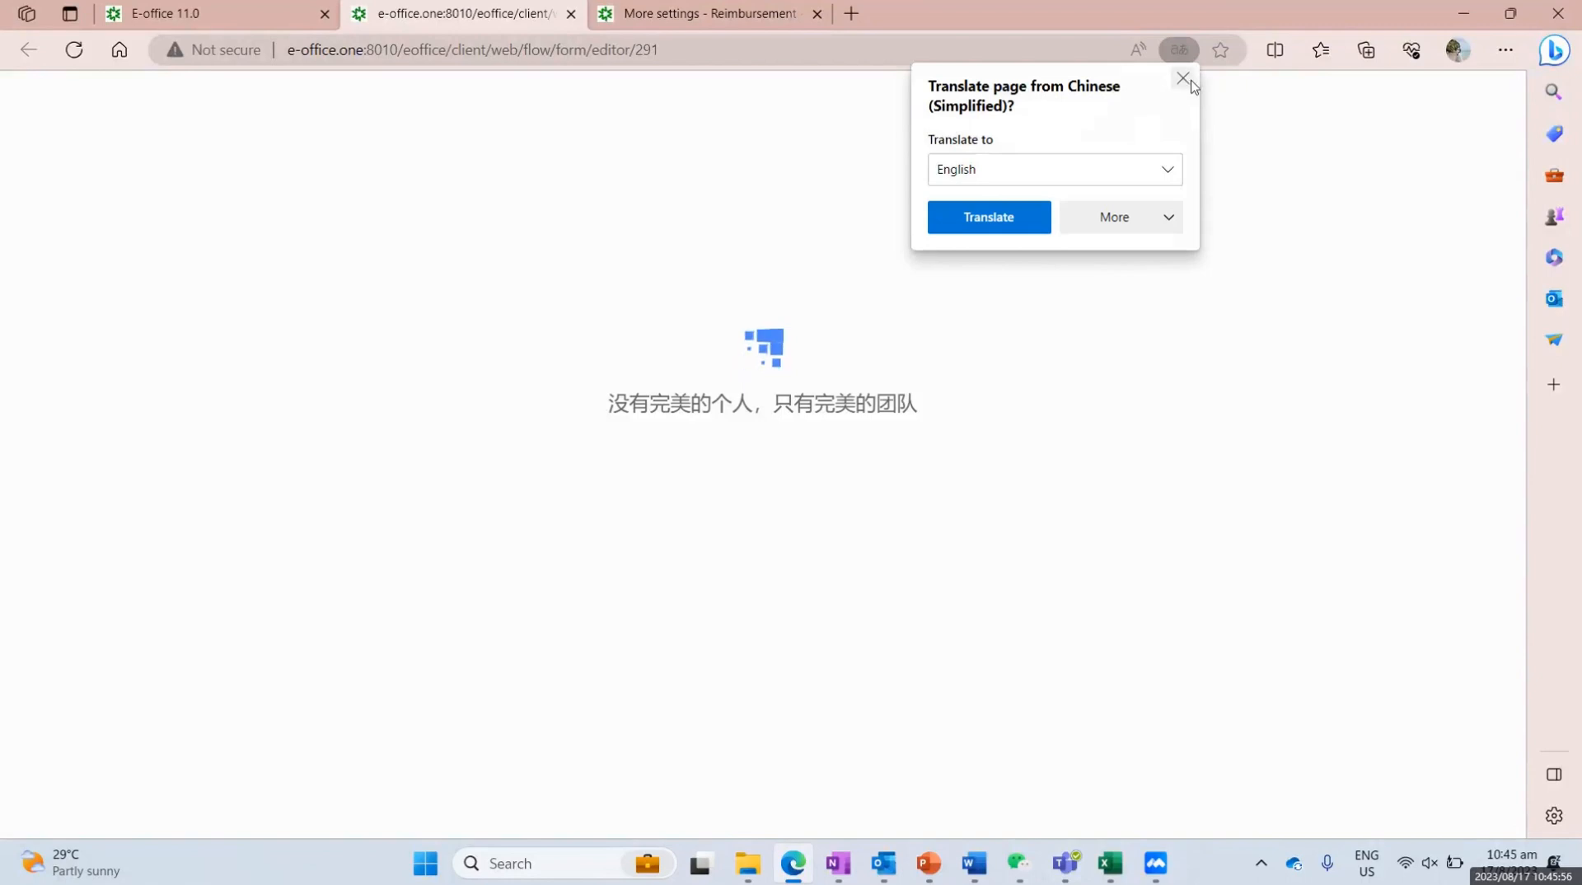
click(1184, 76)
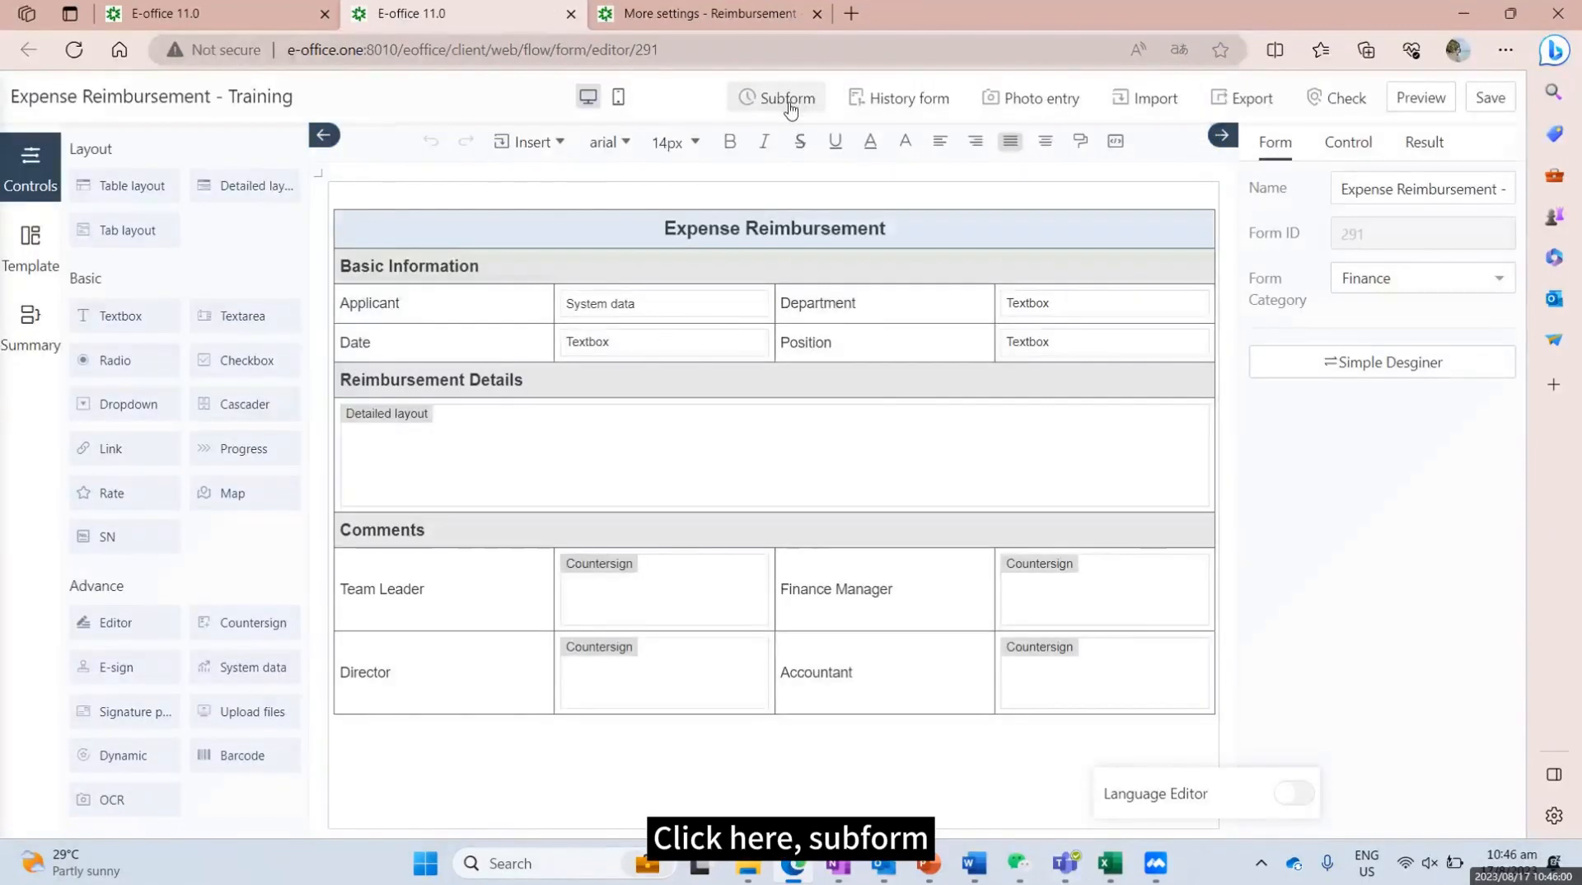
click(787, 99)
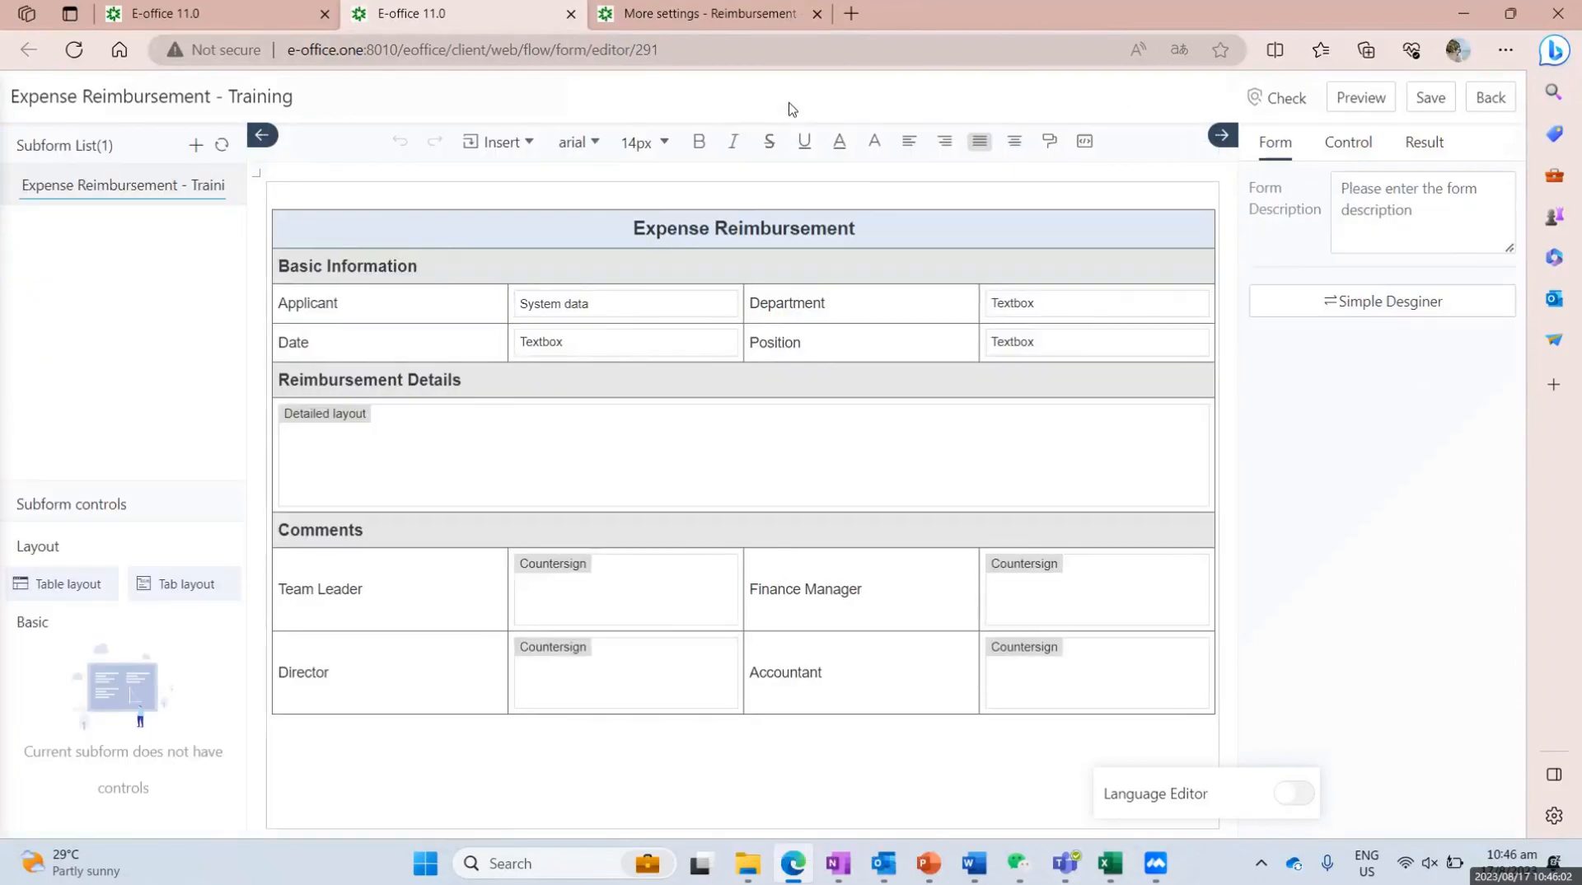
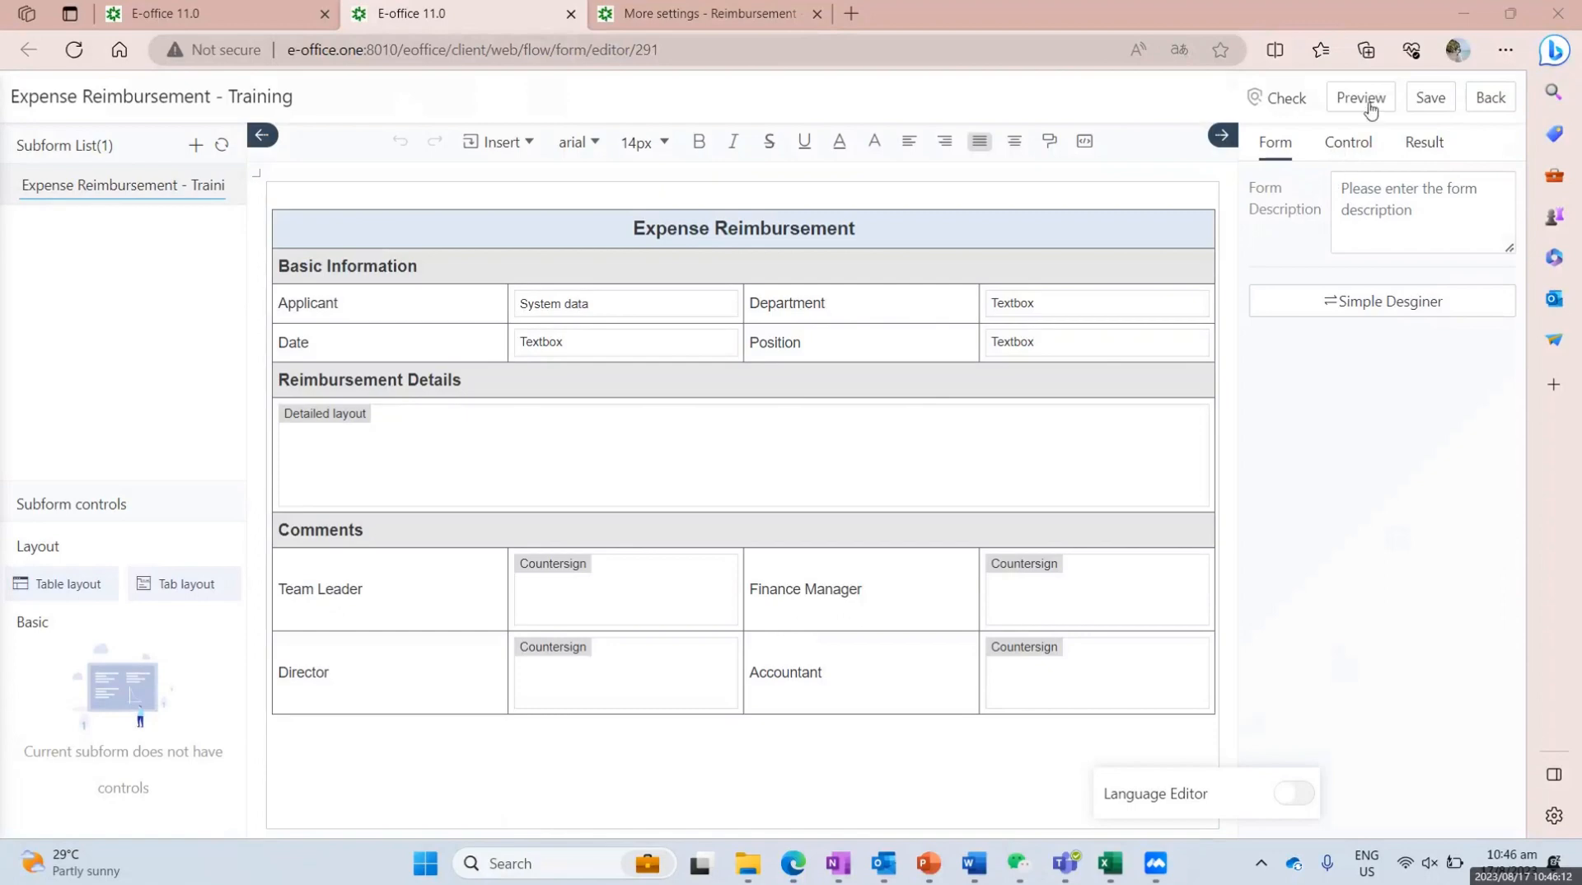
click(1494, 98)
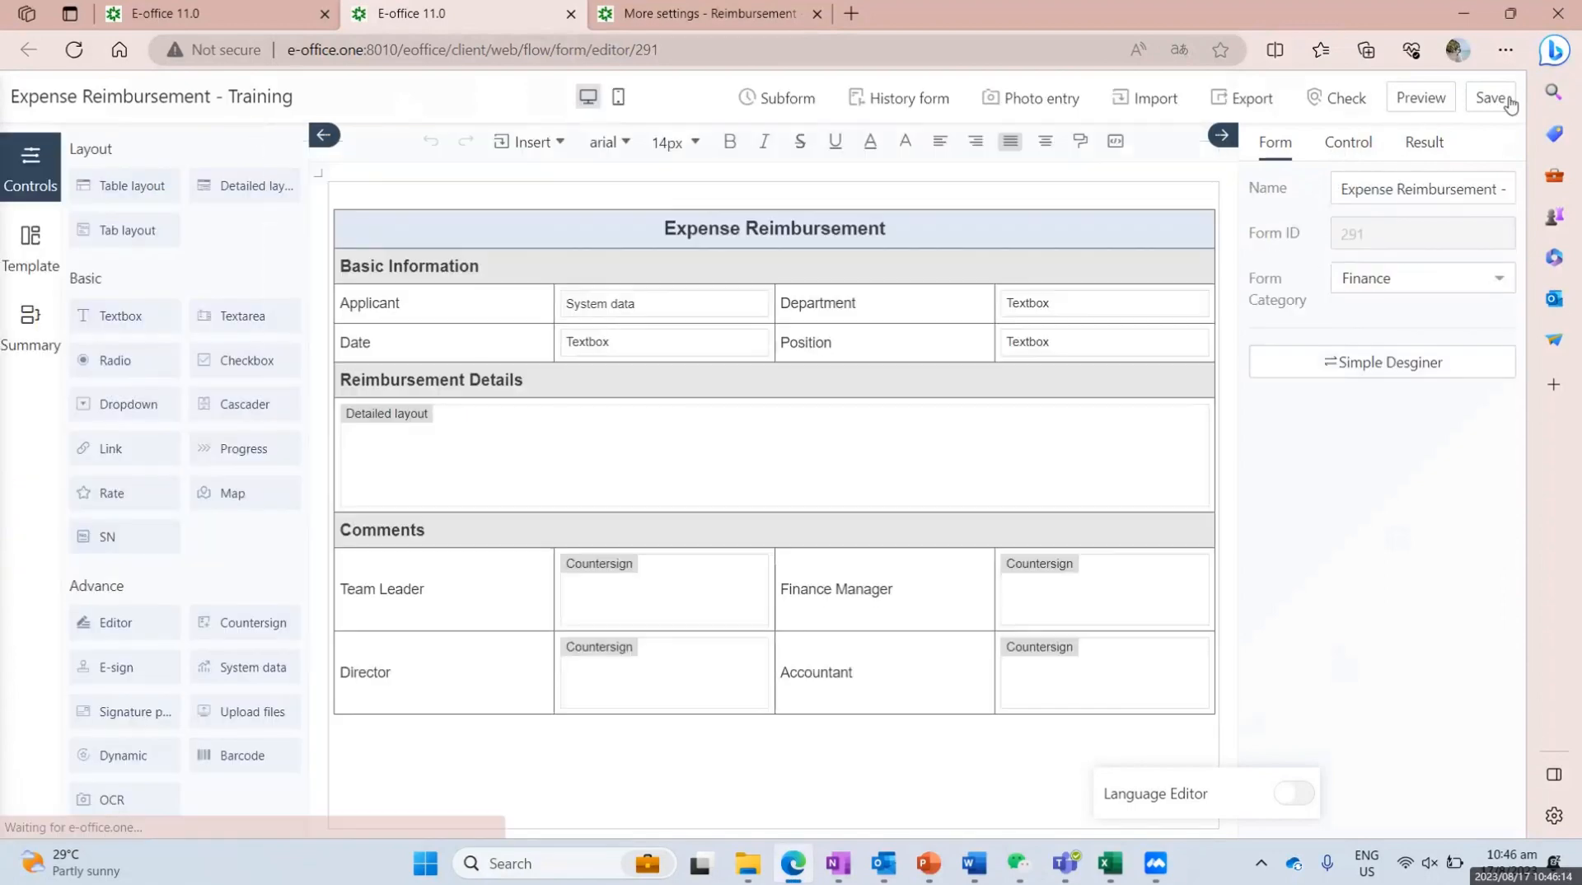
click(798, 98)
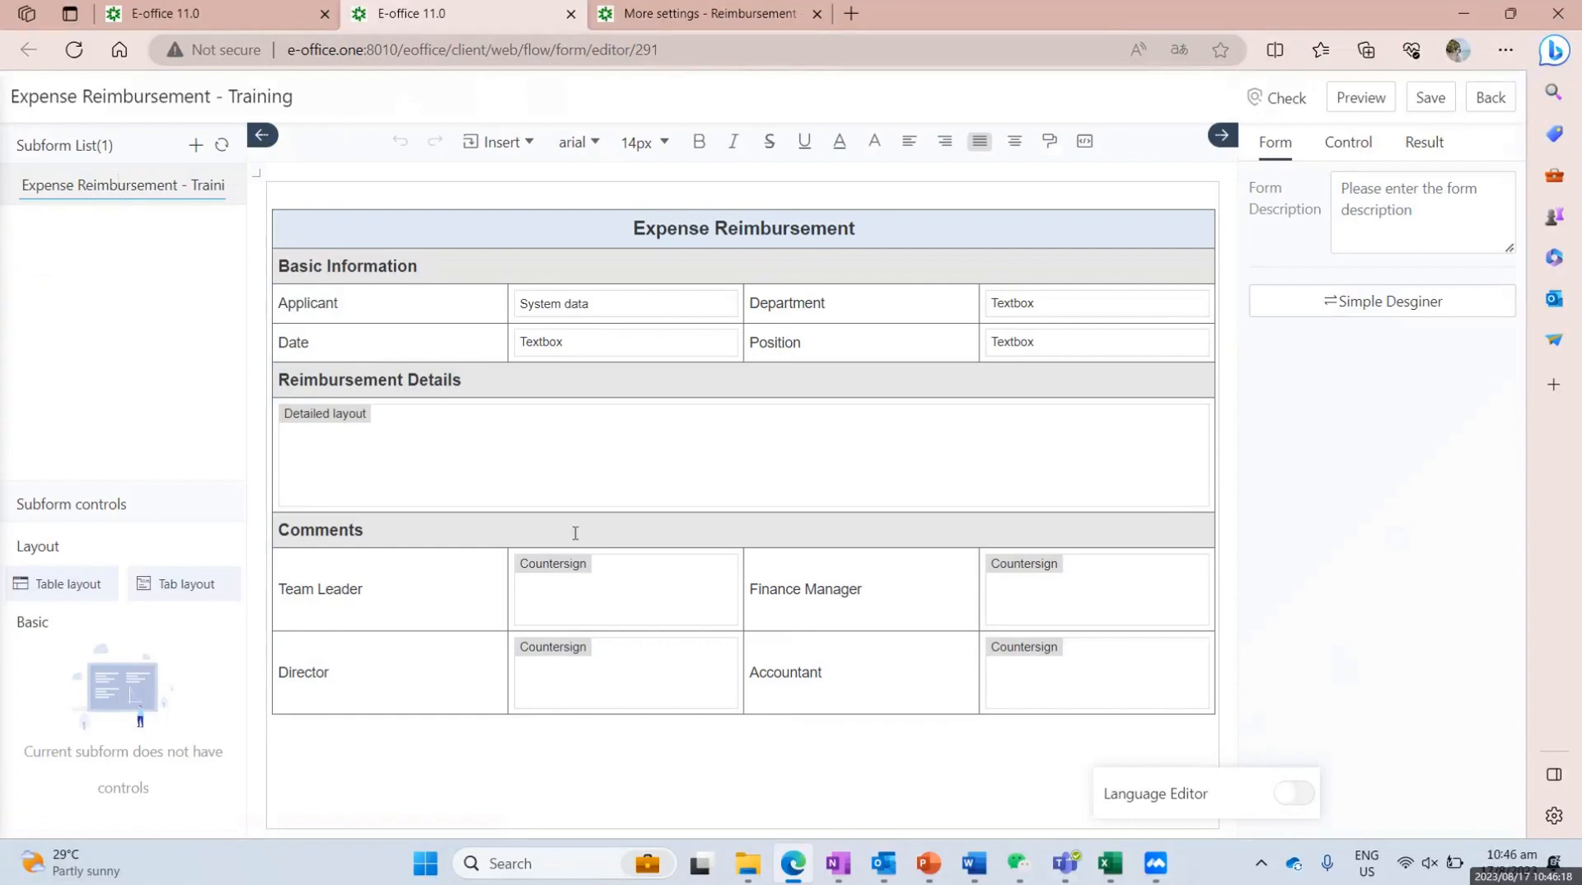
Step: Delete the Comments heading row and the countersign rows beneath it from the Expense Reimbursement subform and save the subform
click(1066, 692)
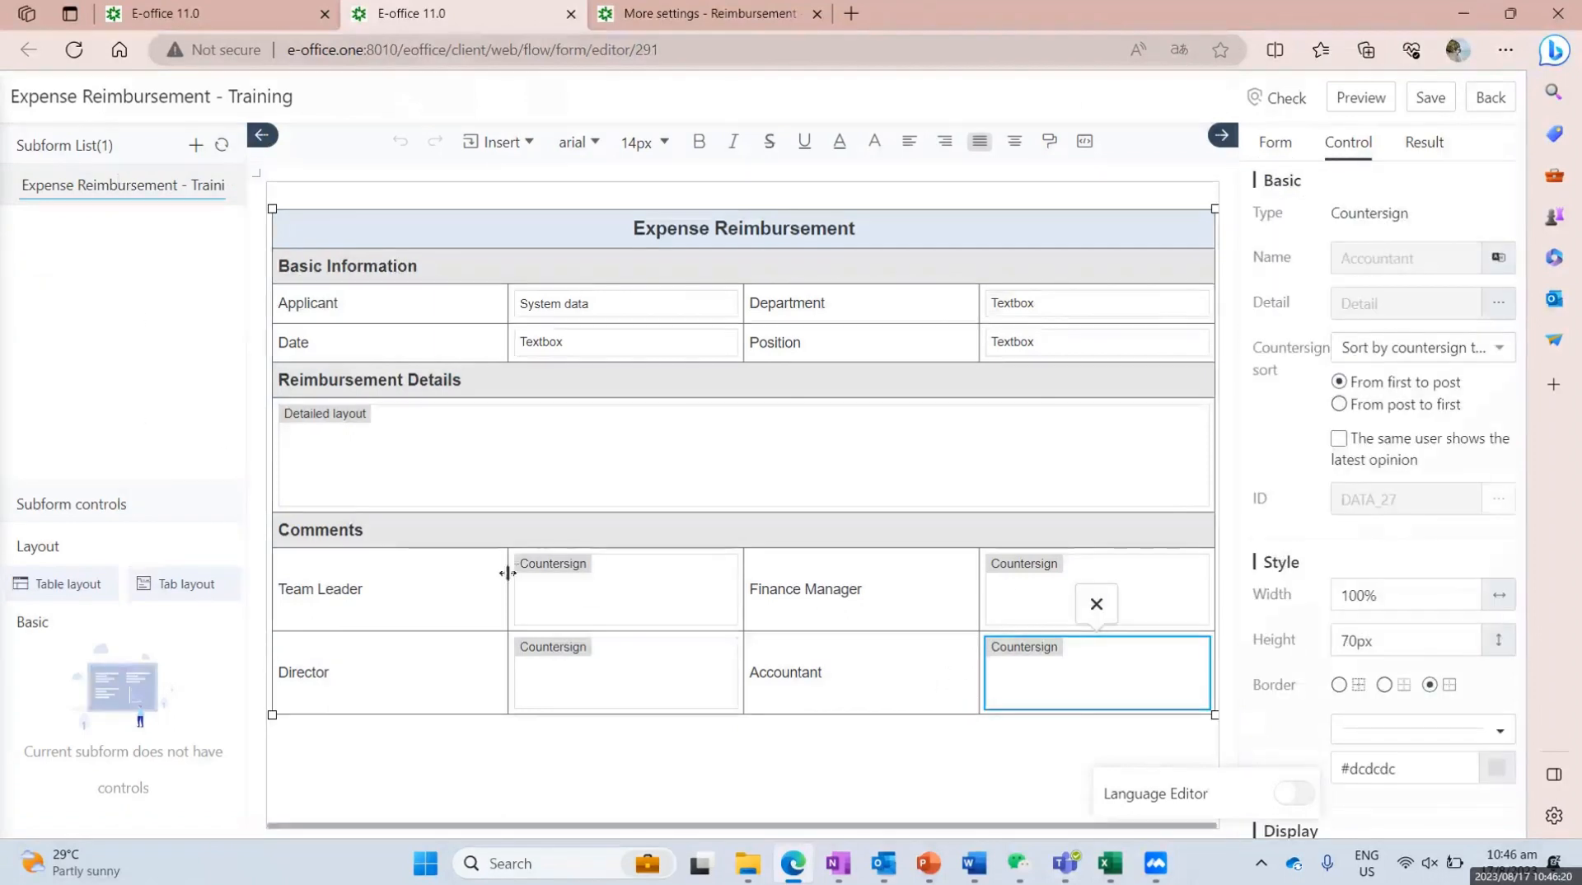
drag(421, 535, 703, 659)
right_click(698, 608)
mouse_move(764, 712)
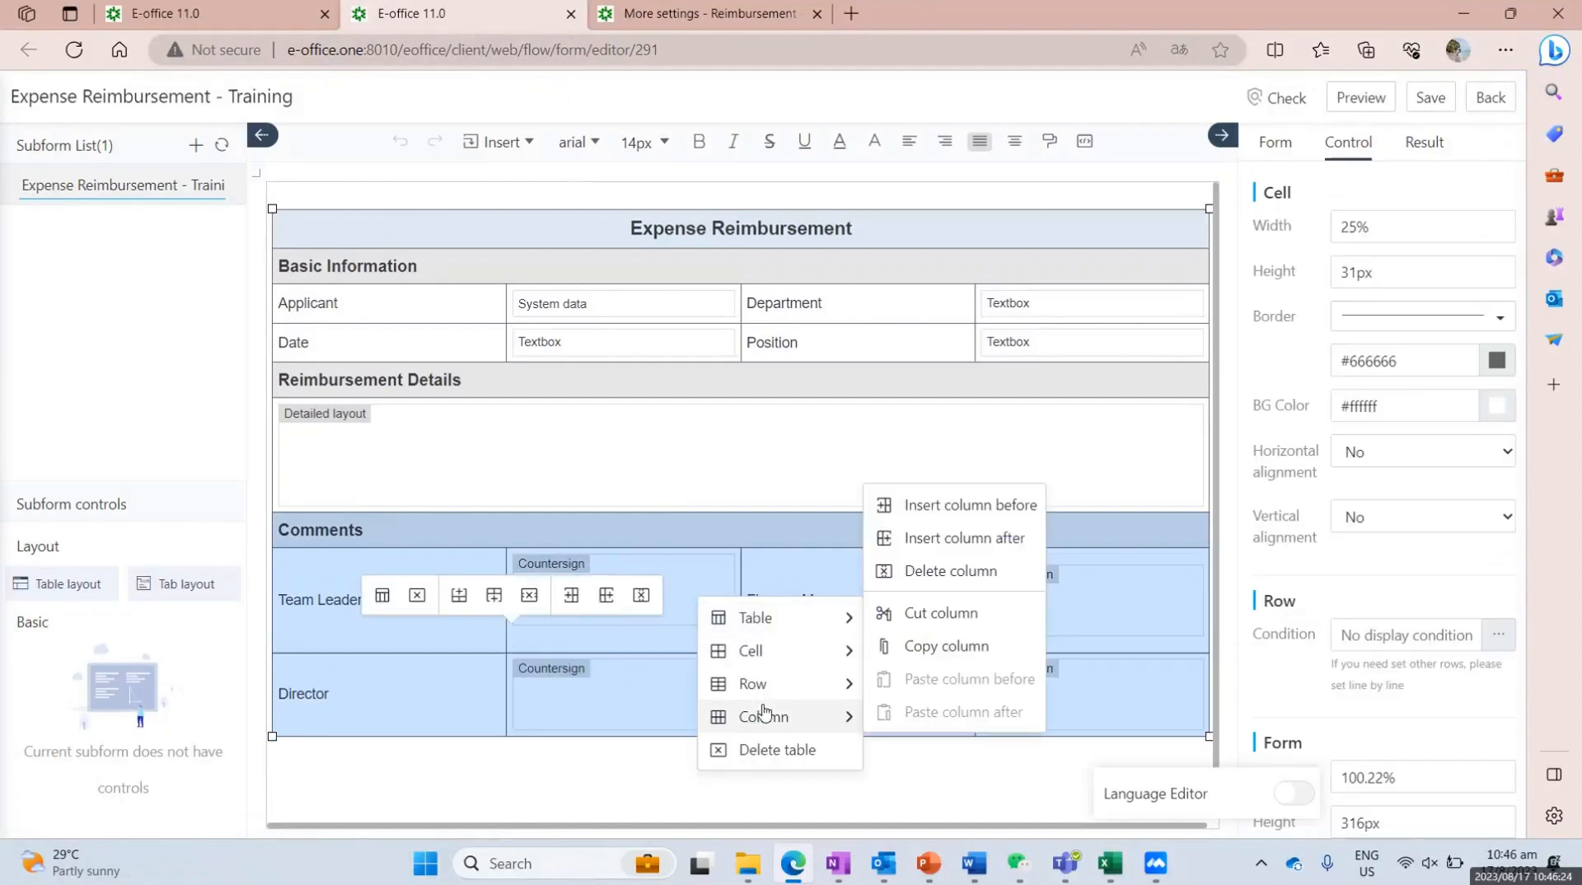
mouse_move(754, 684)
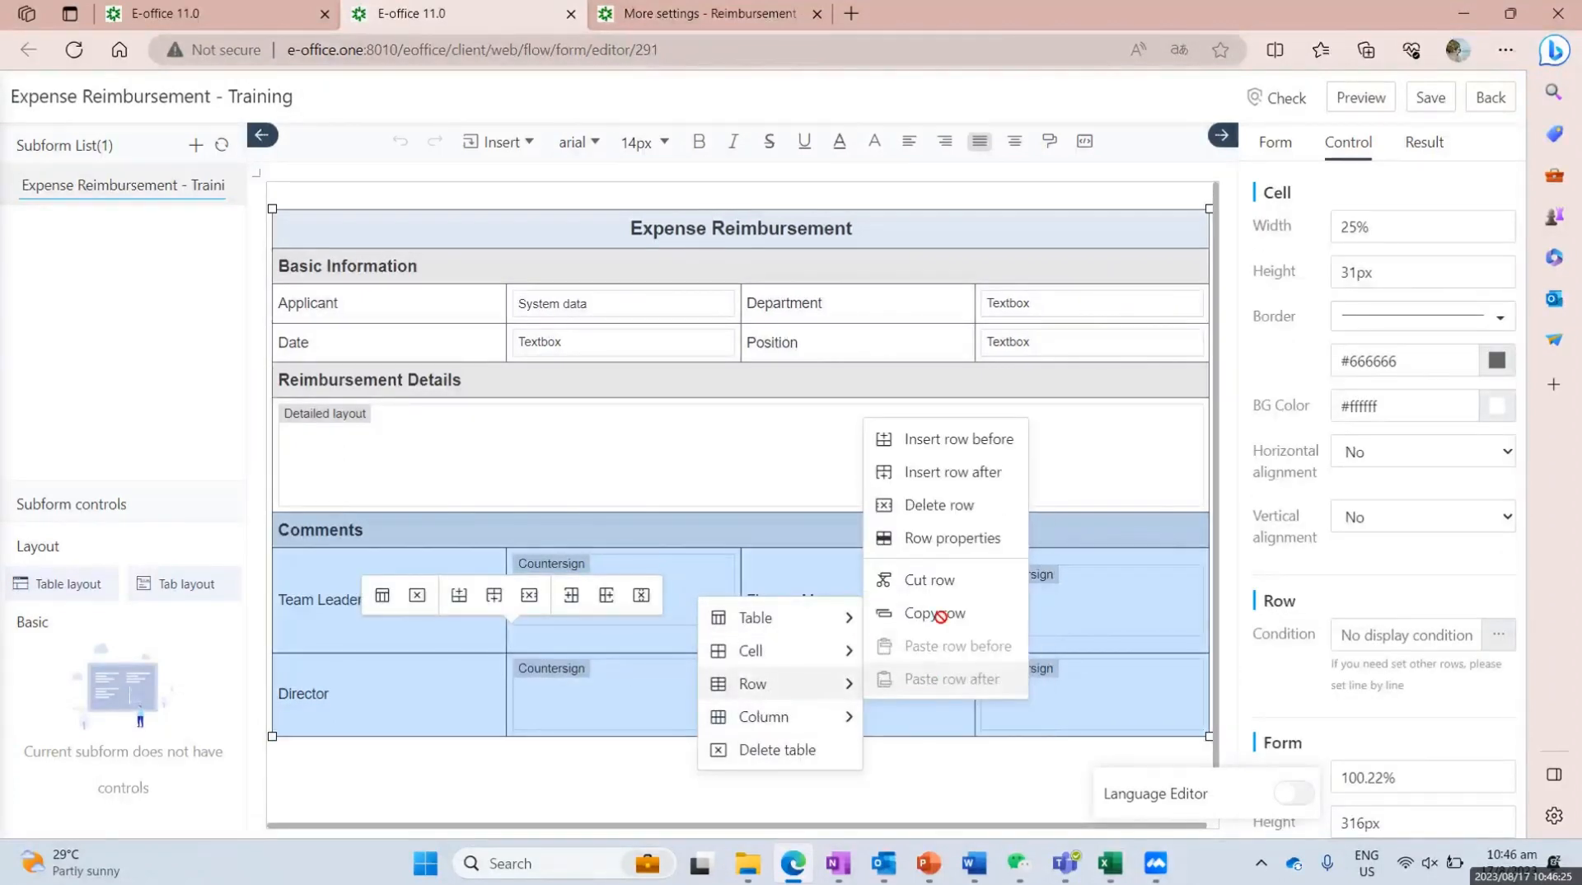
click(942, 513)
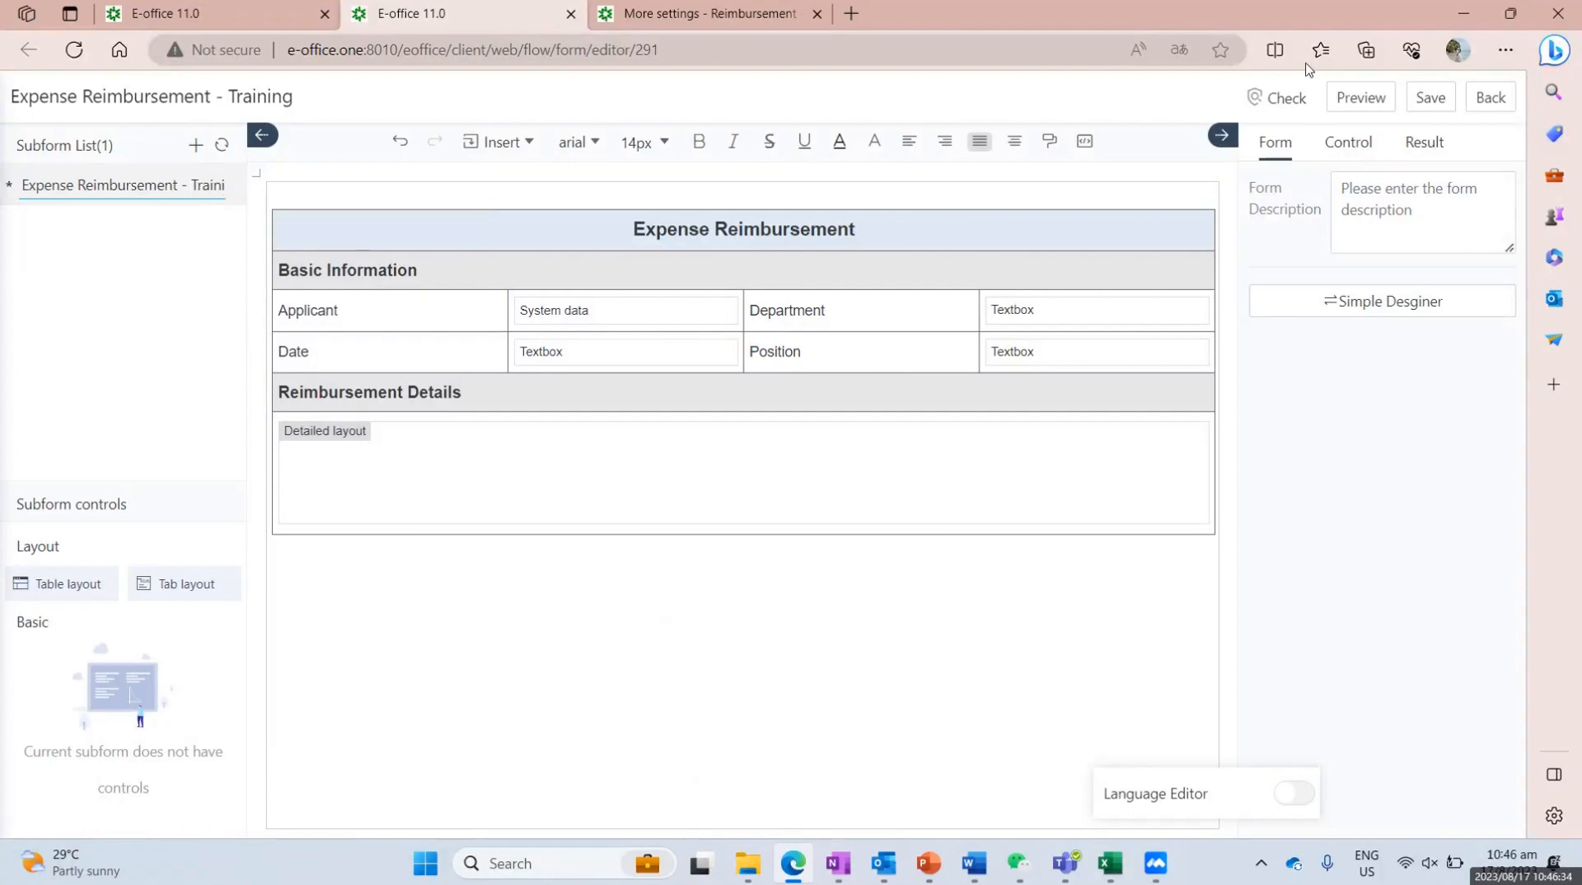
click(1442, 102)
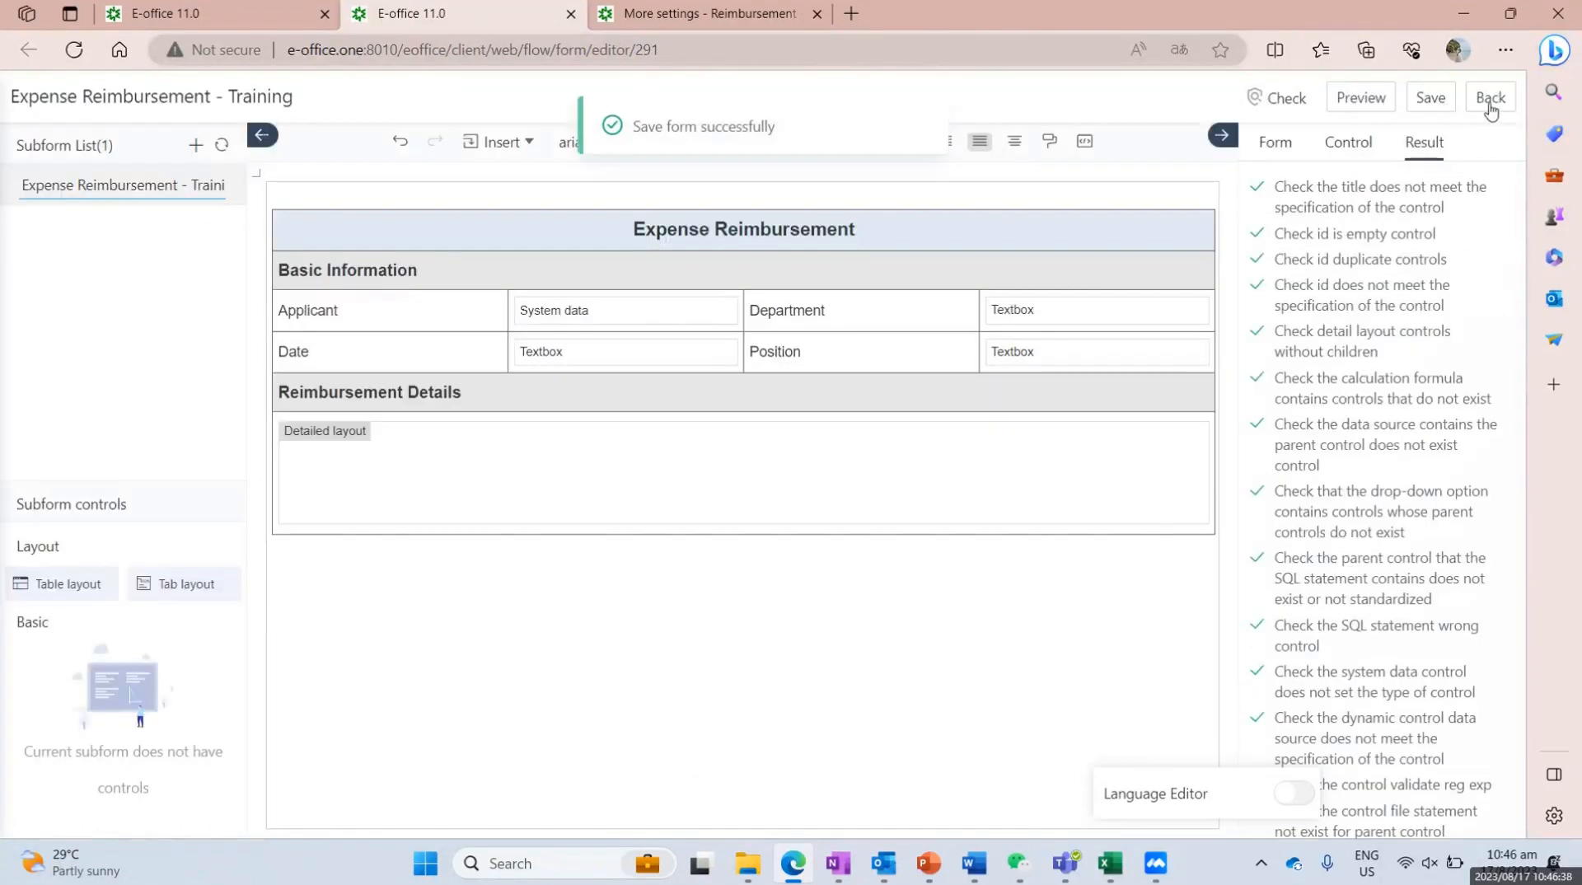
Step: Preview the saved subform, view it again from the main form, and close the form designer
click(1361, 101)
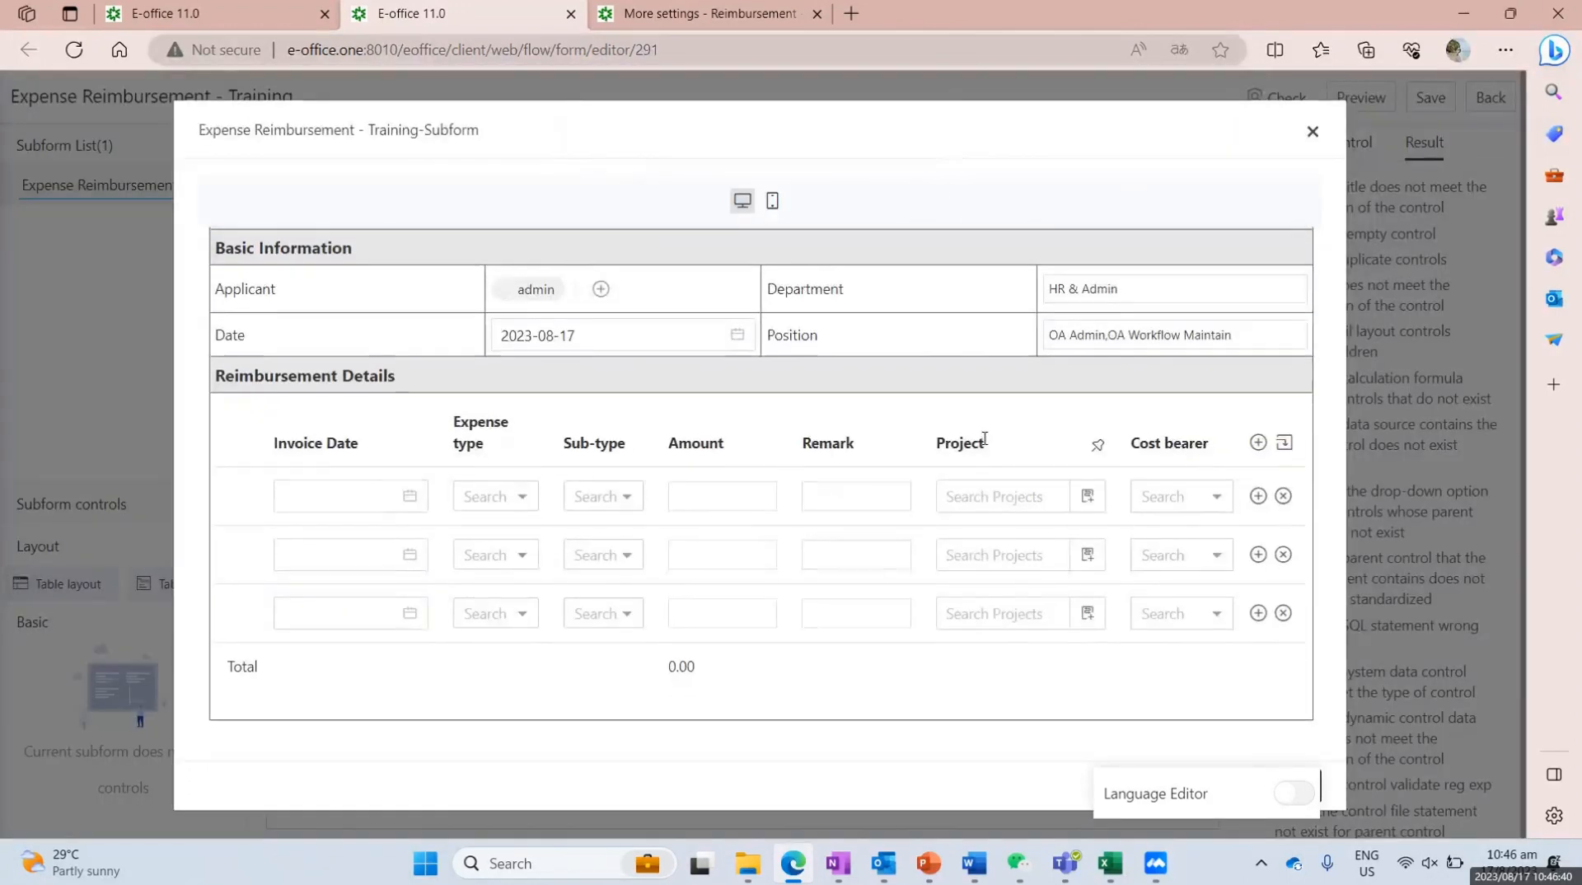
click(1316, 130)
click(1490, 100)
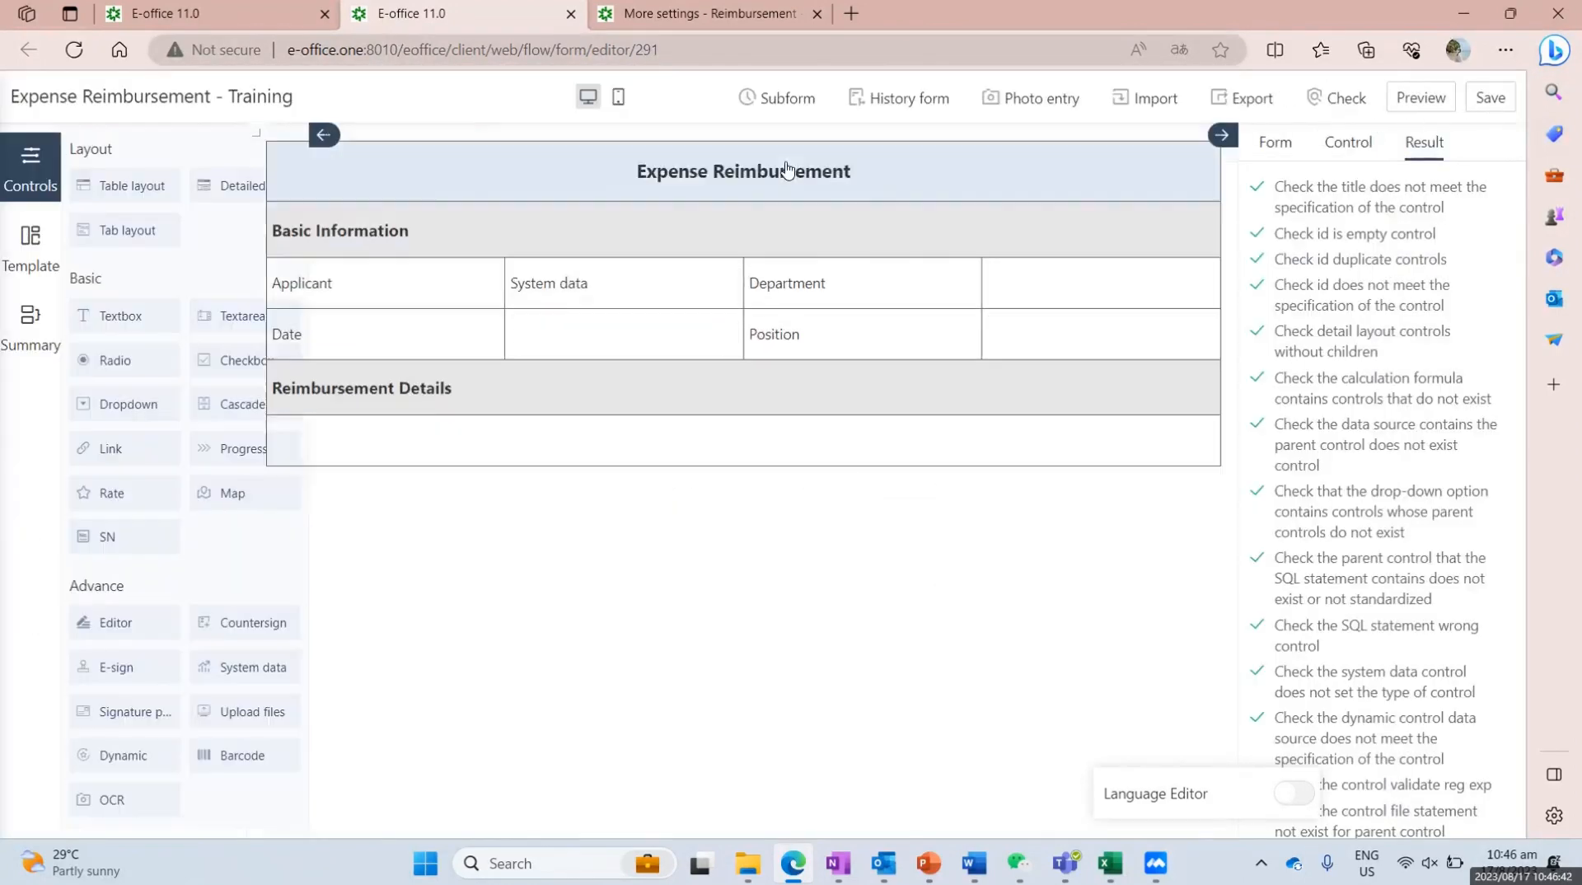
click(782, 105)
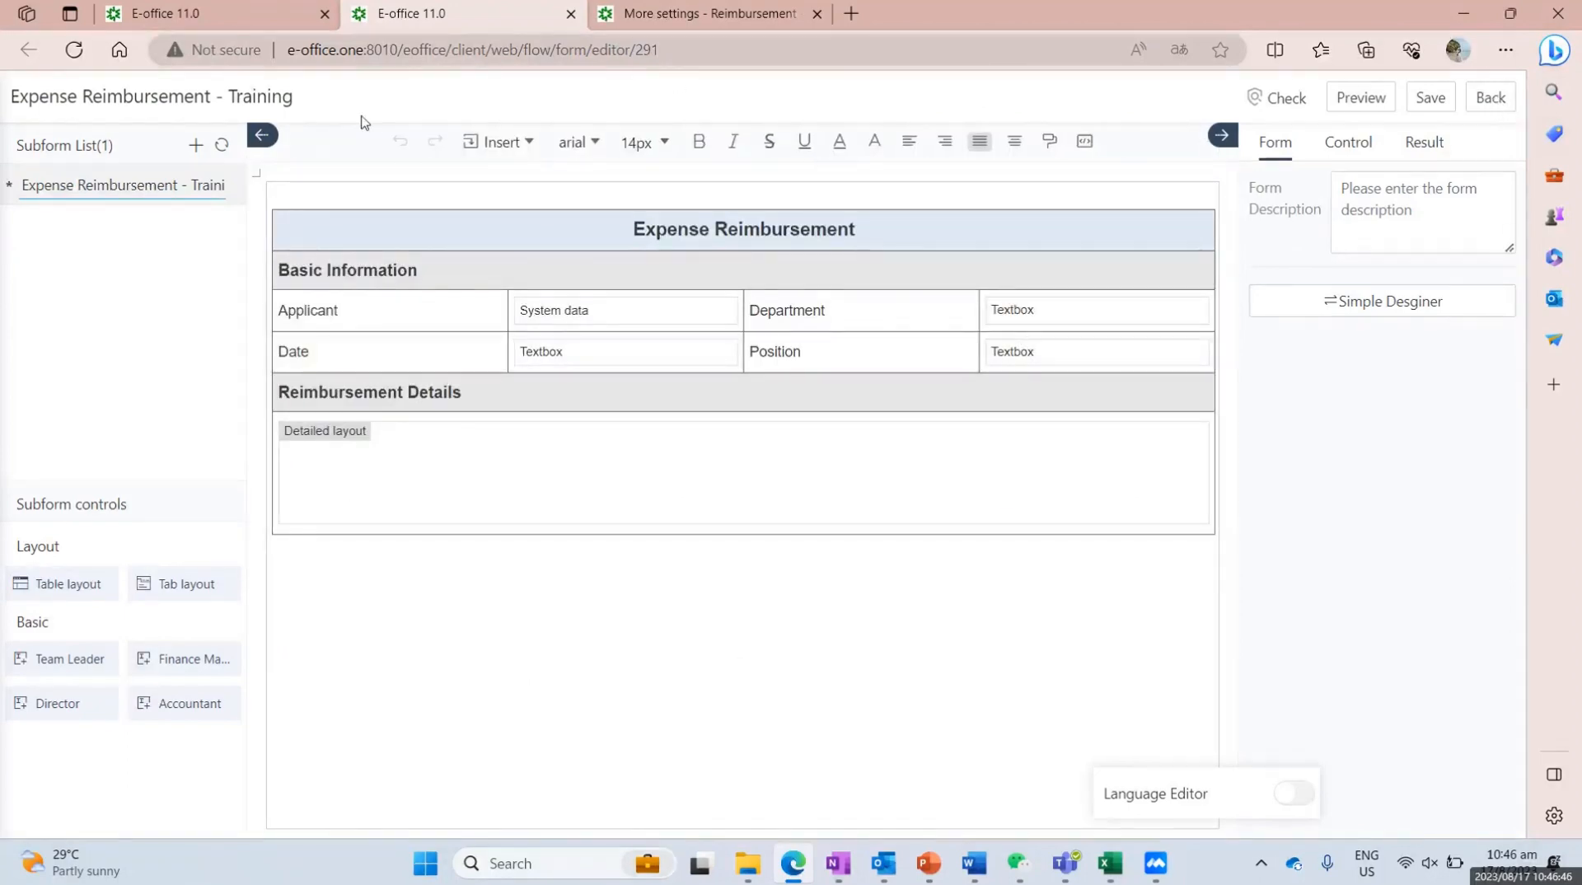
click(570, 13)
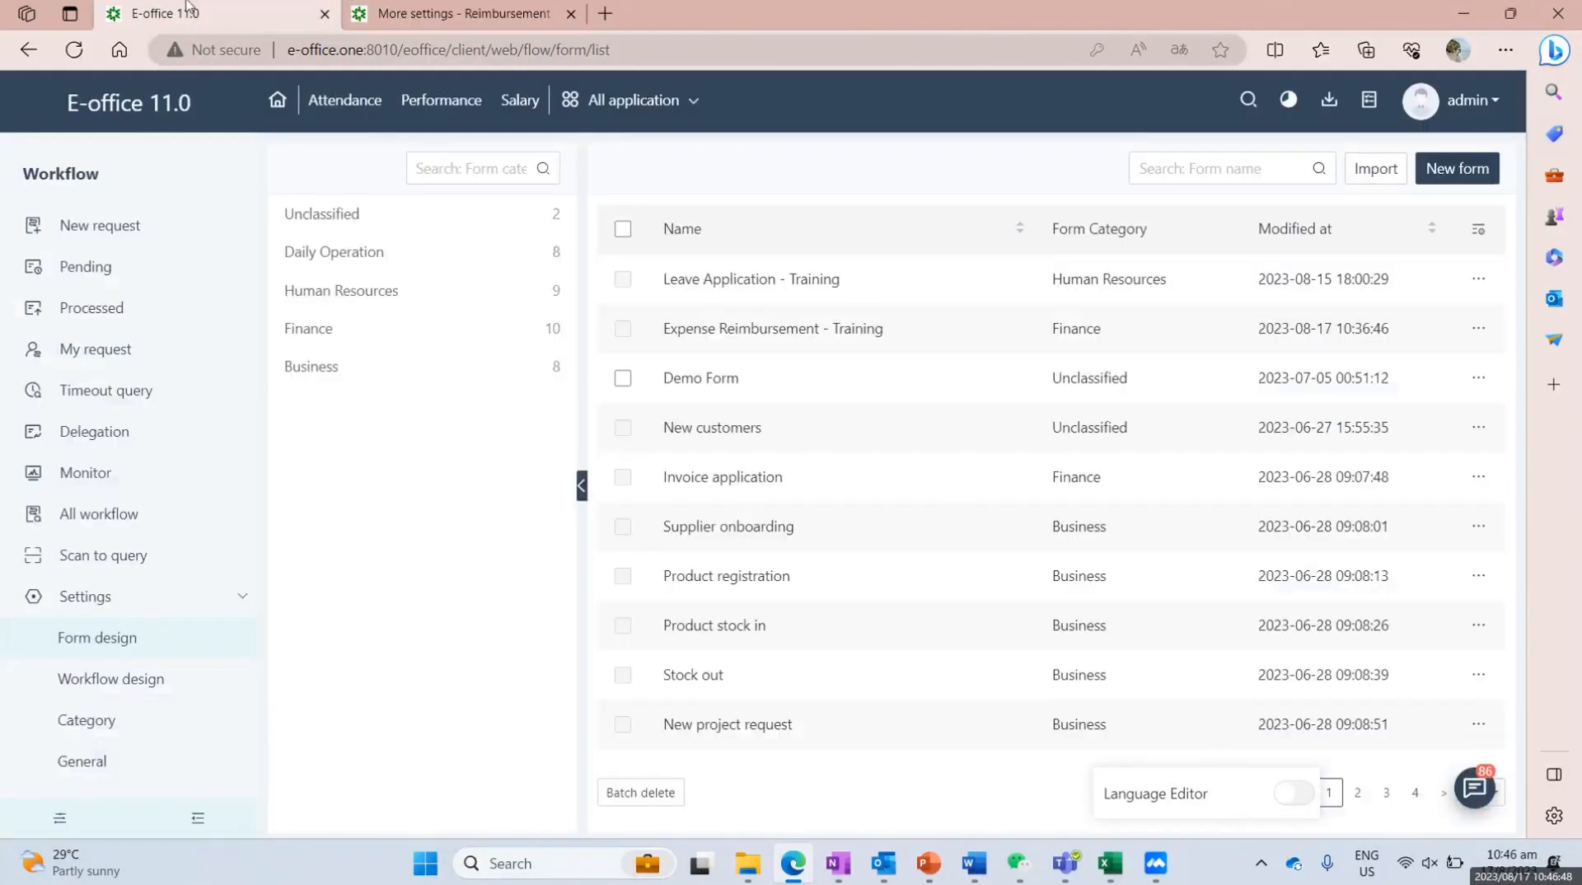
Step: Set the template form of the workflow's first print rule to Expense Reimbursement - Training-Subform
click(462, 13)
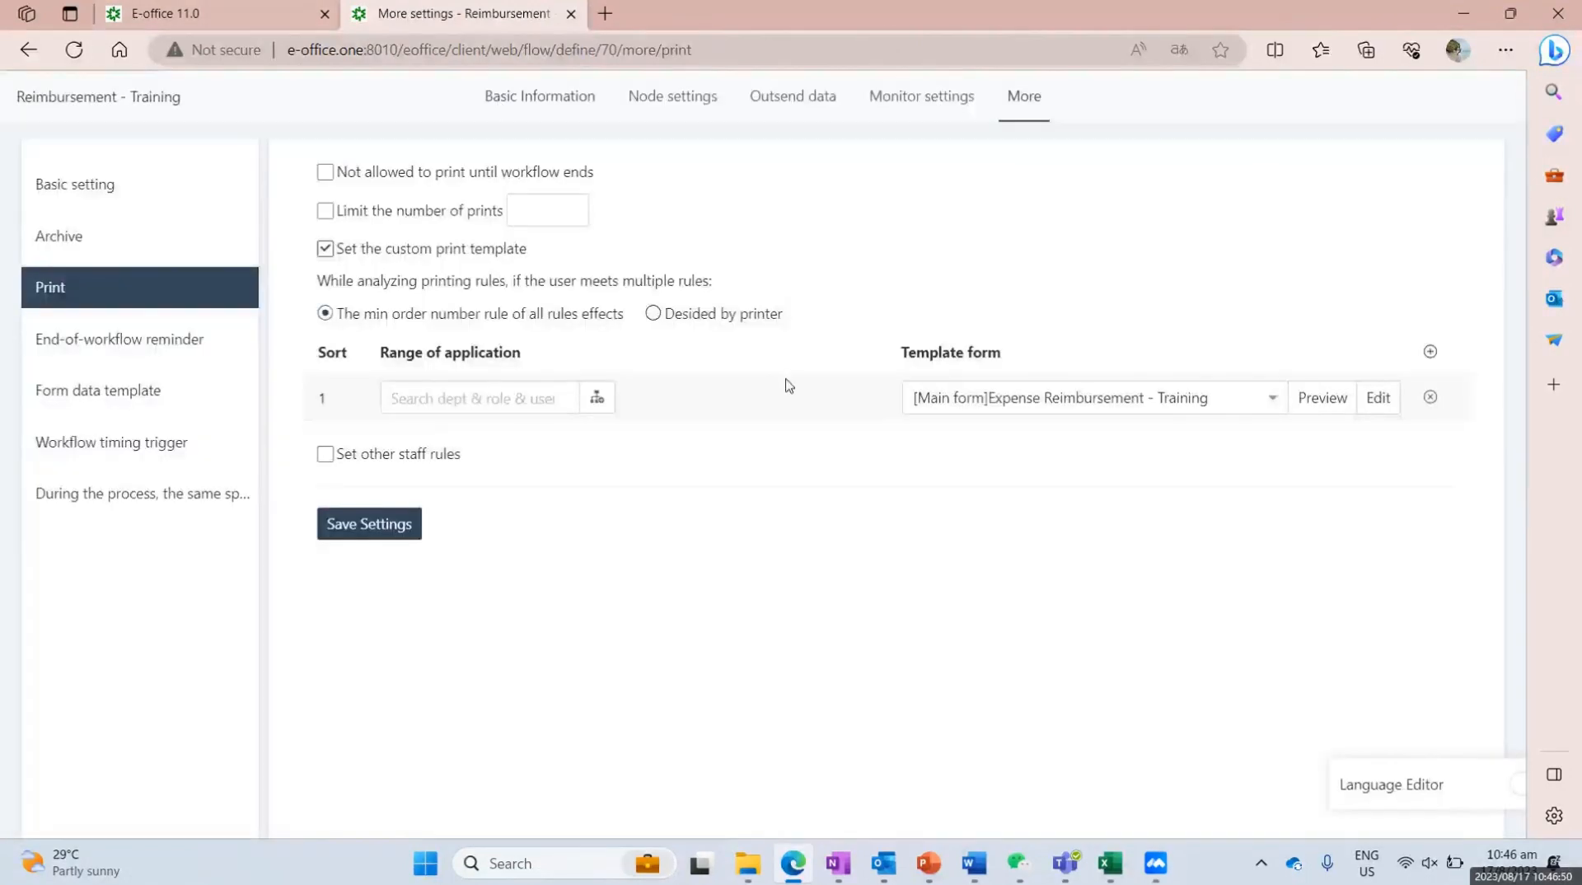
click(1148, 410)
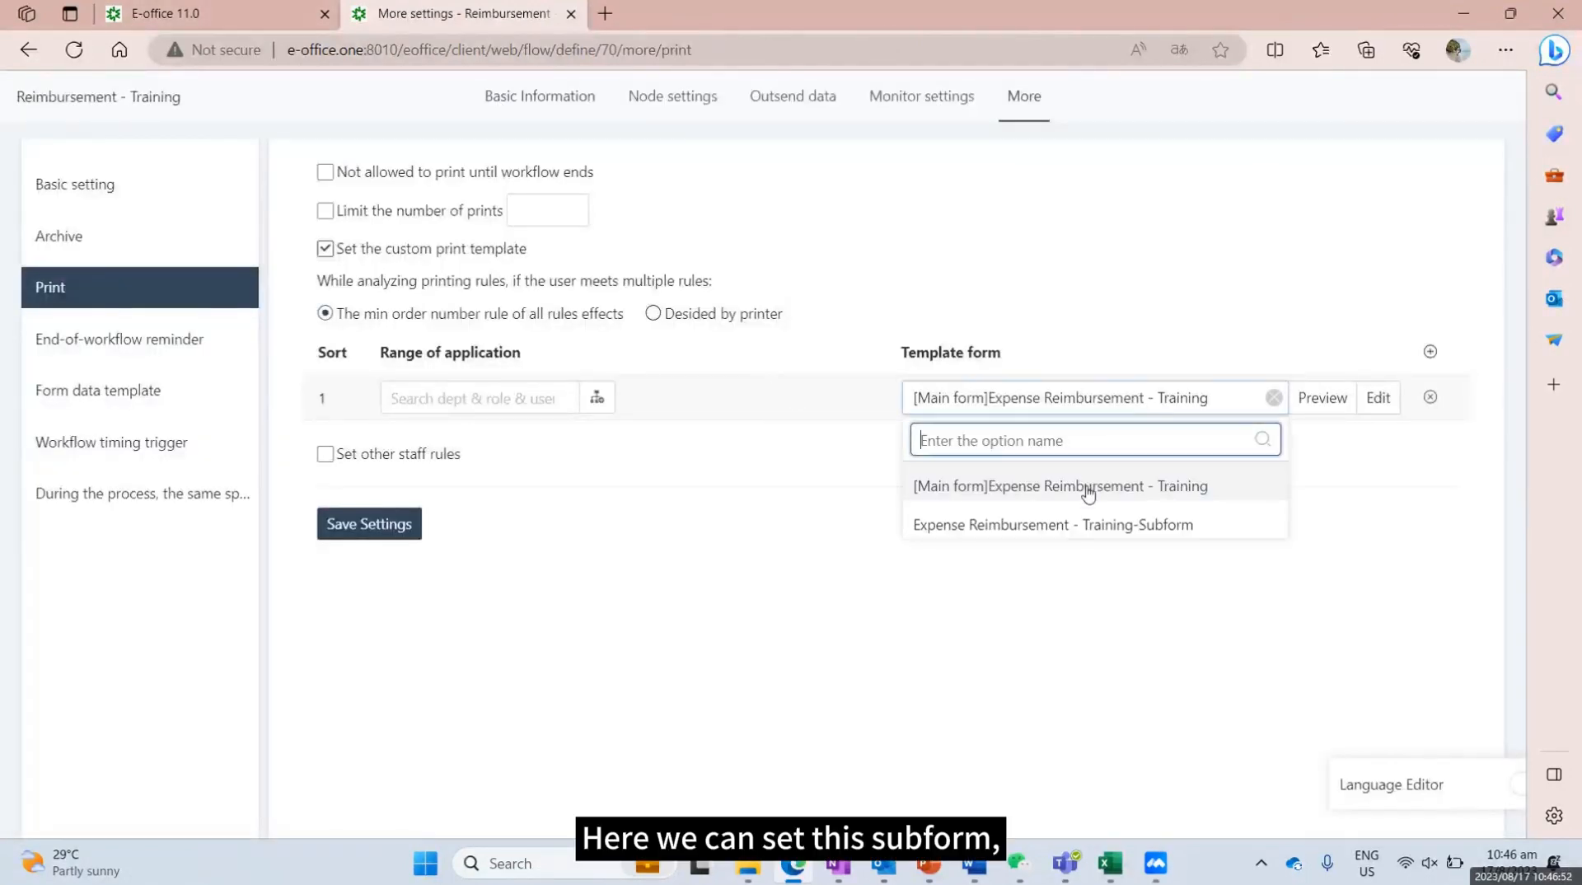
click(1079, 519)
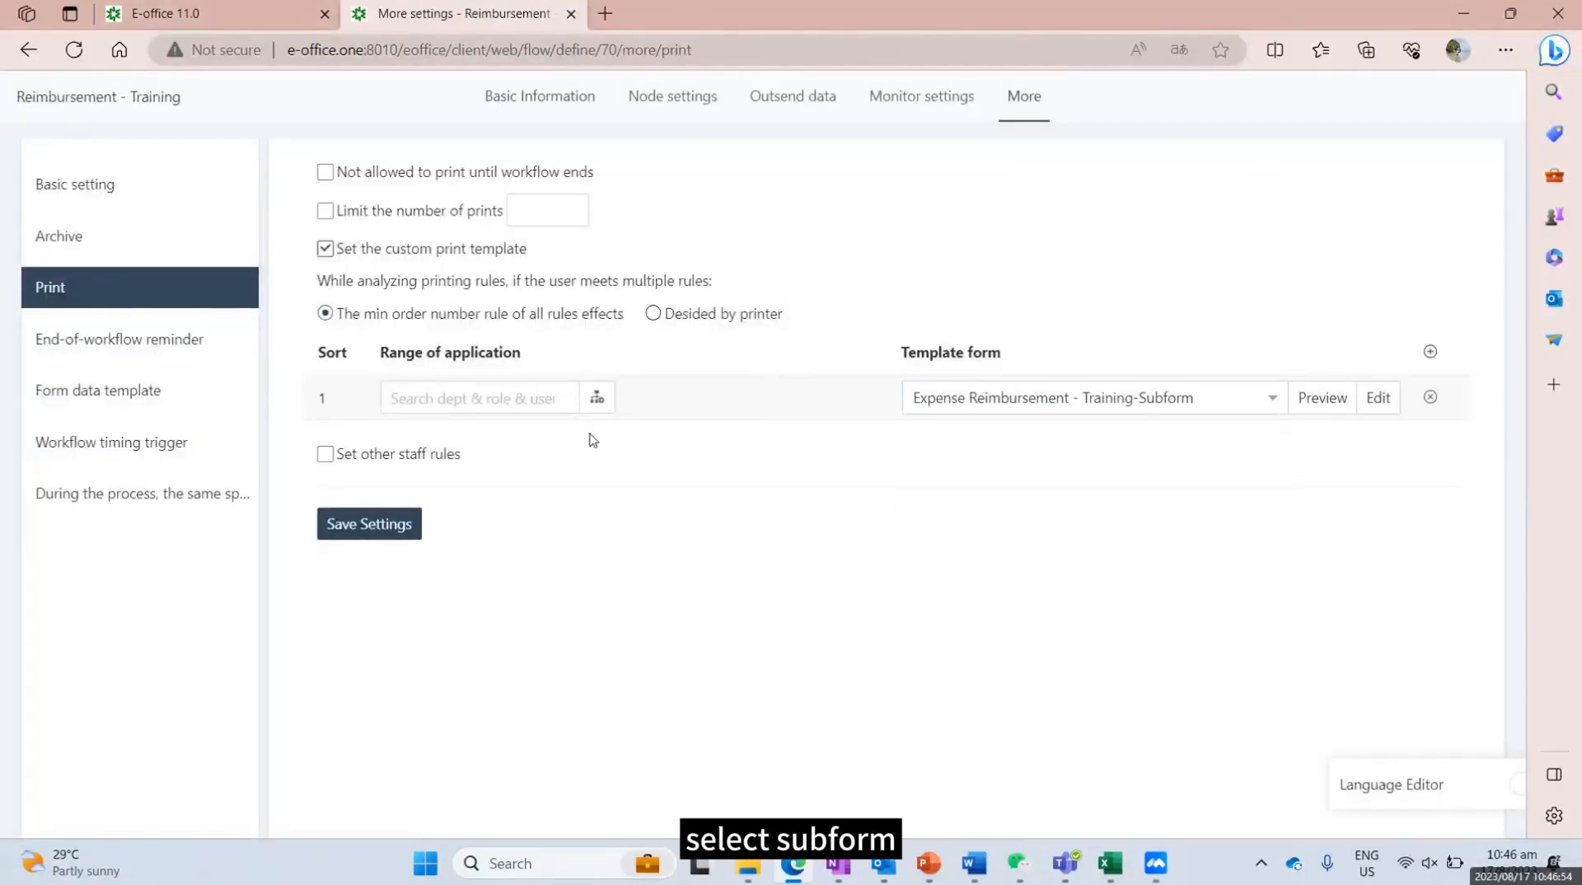
Step: Apply the print rule to the Customer Success Specialist, Accountant, HR Assistant, Admin, Consultant, Sales Assistant and Product Engineer roles and save the print settings
click(517, 399)
click(597, 400)
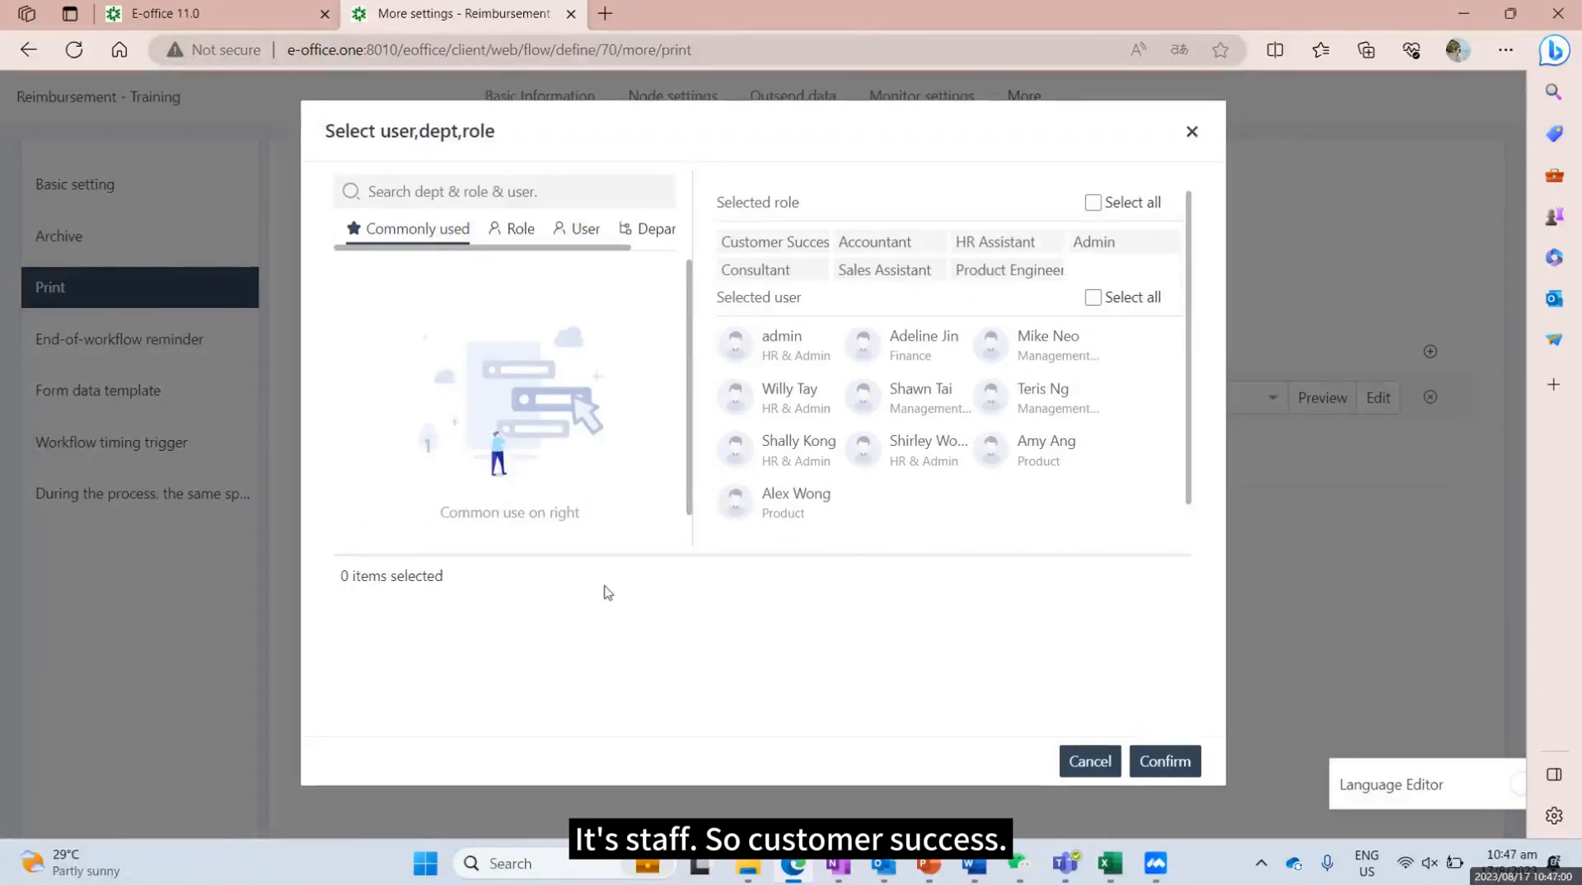
click(775, 243)
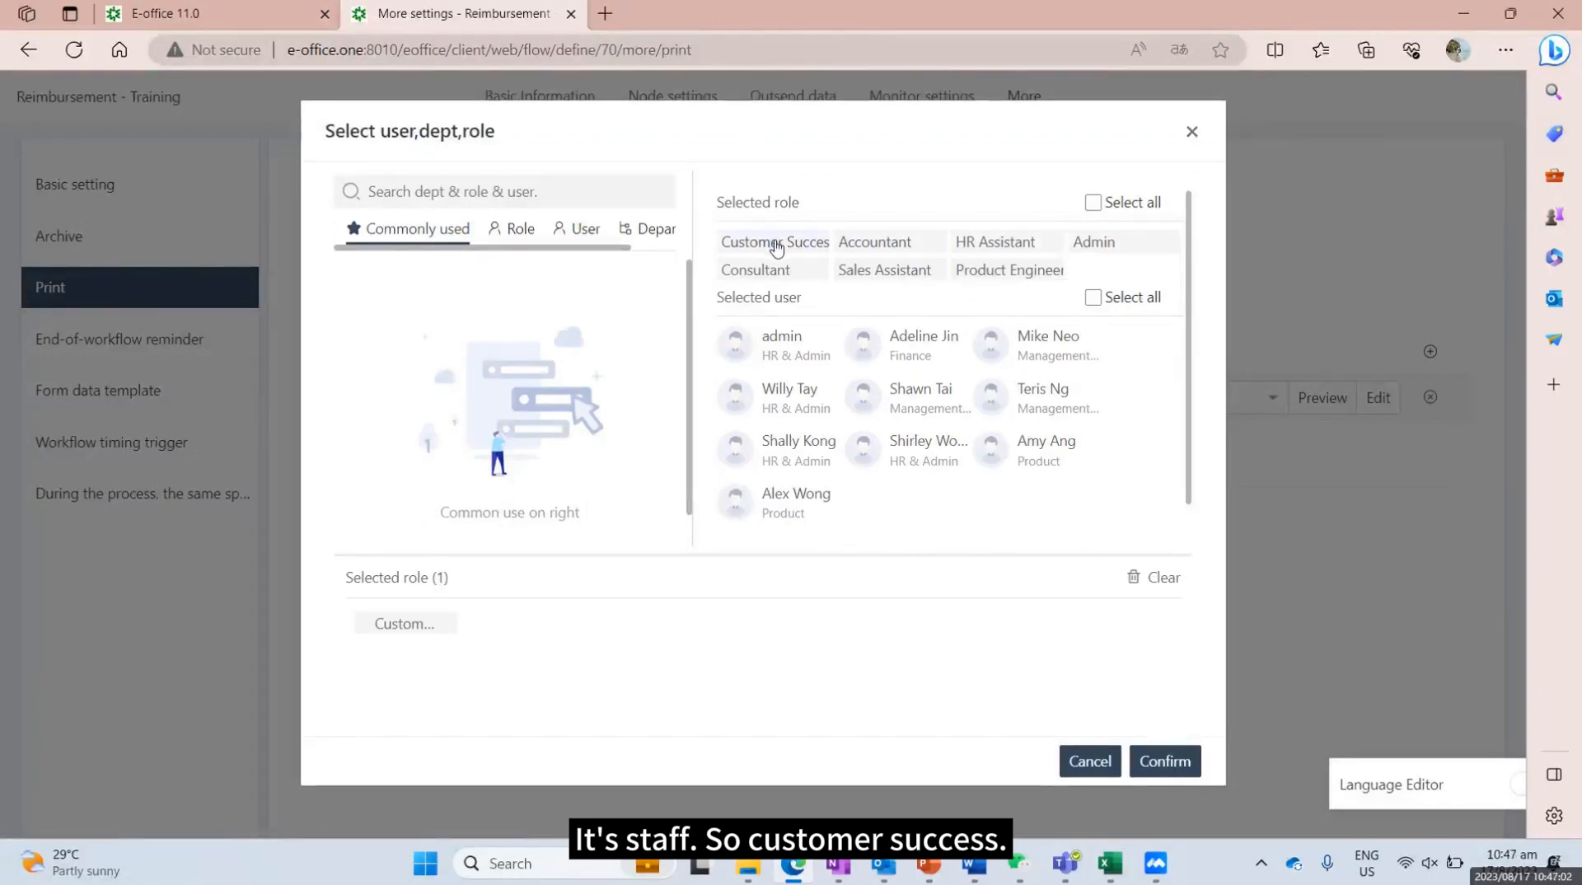
click(904, 254)
click(1027, 255)
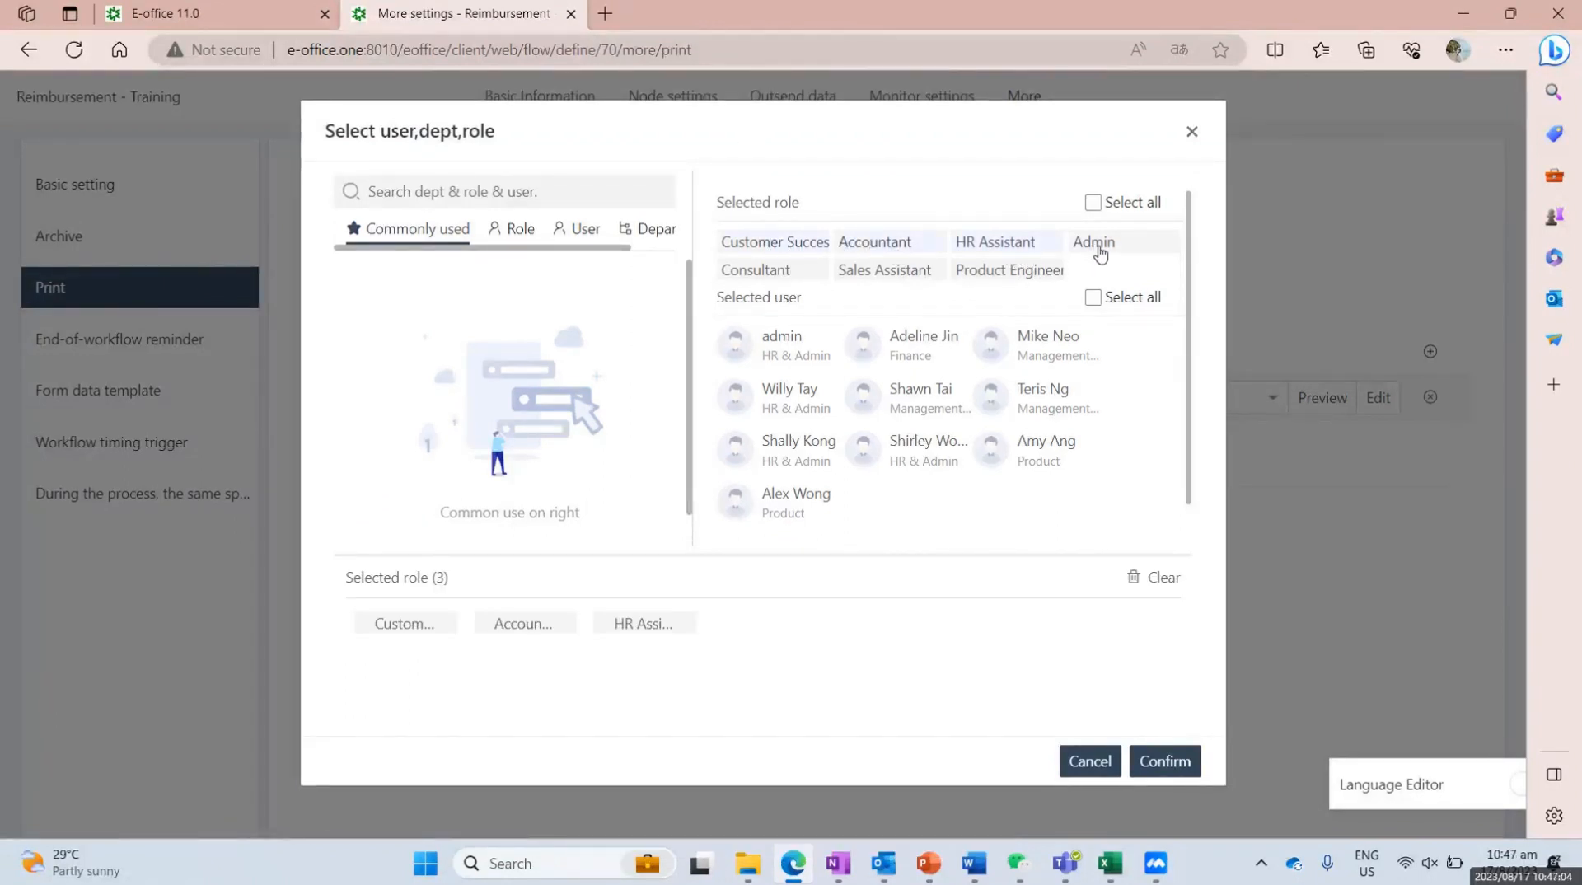
click(1098, 247)
click(808, 269)
click(903, 278)
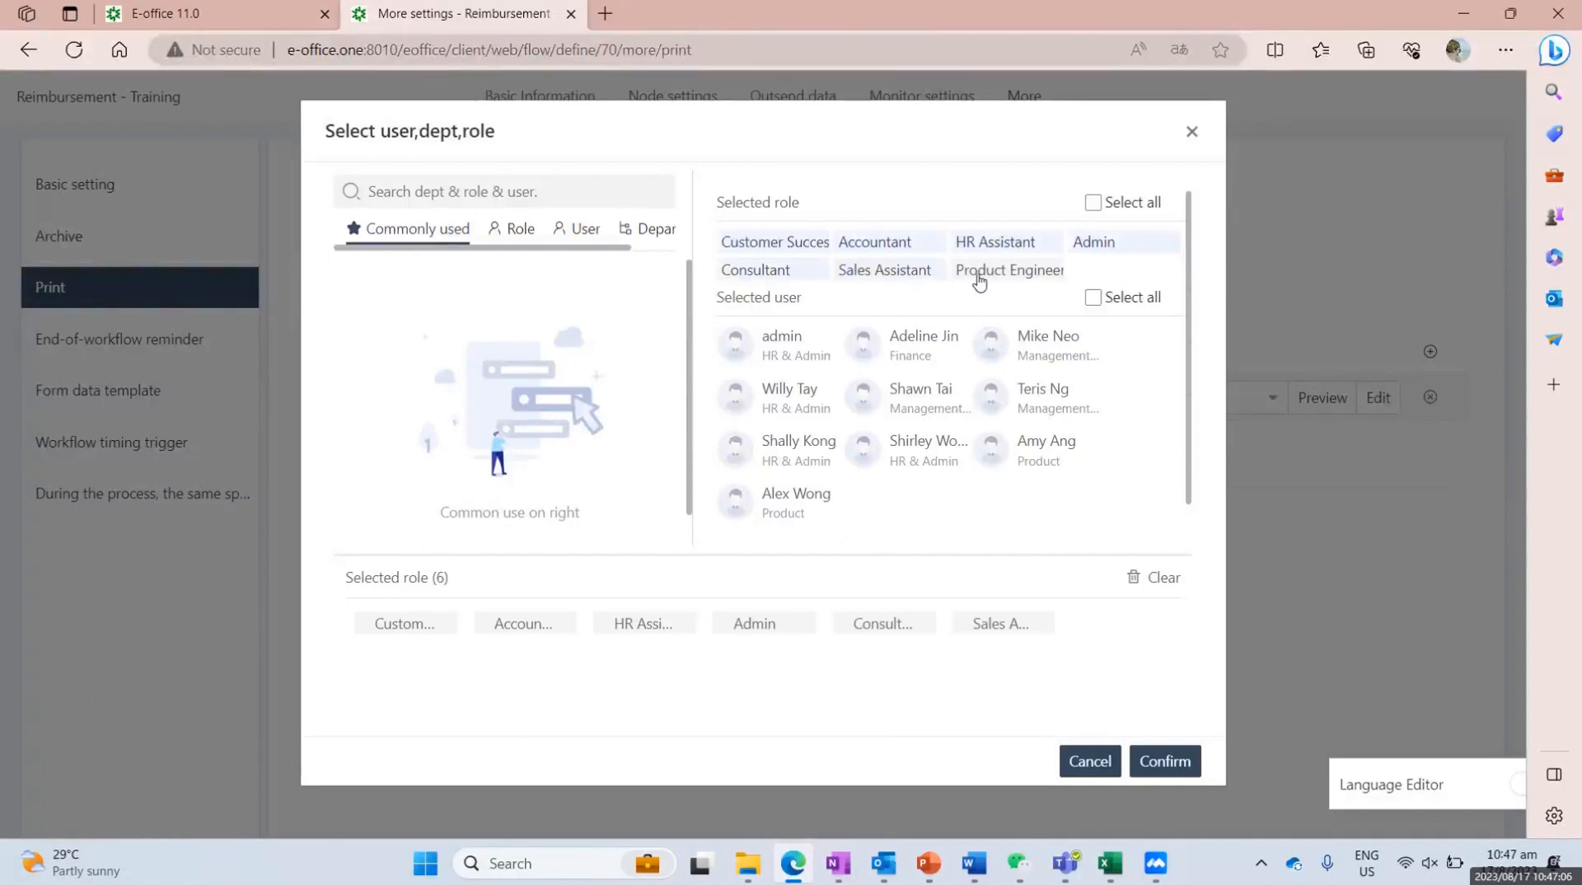
drag(986, 272, 957, 272)
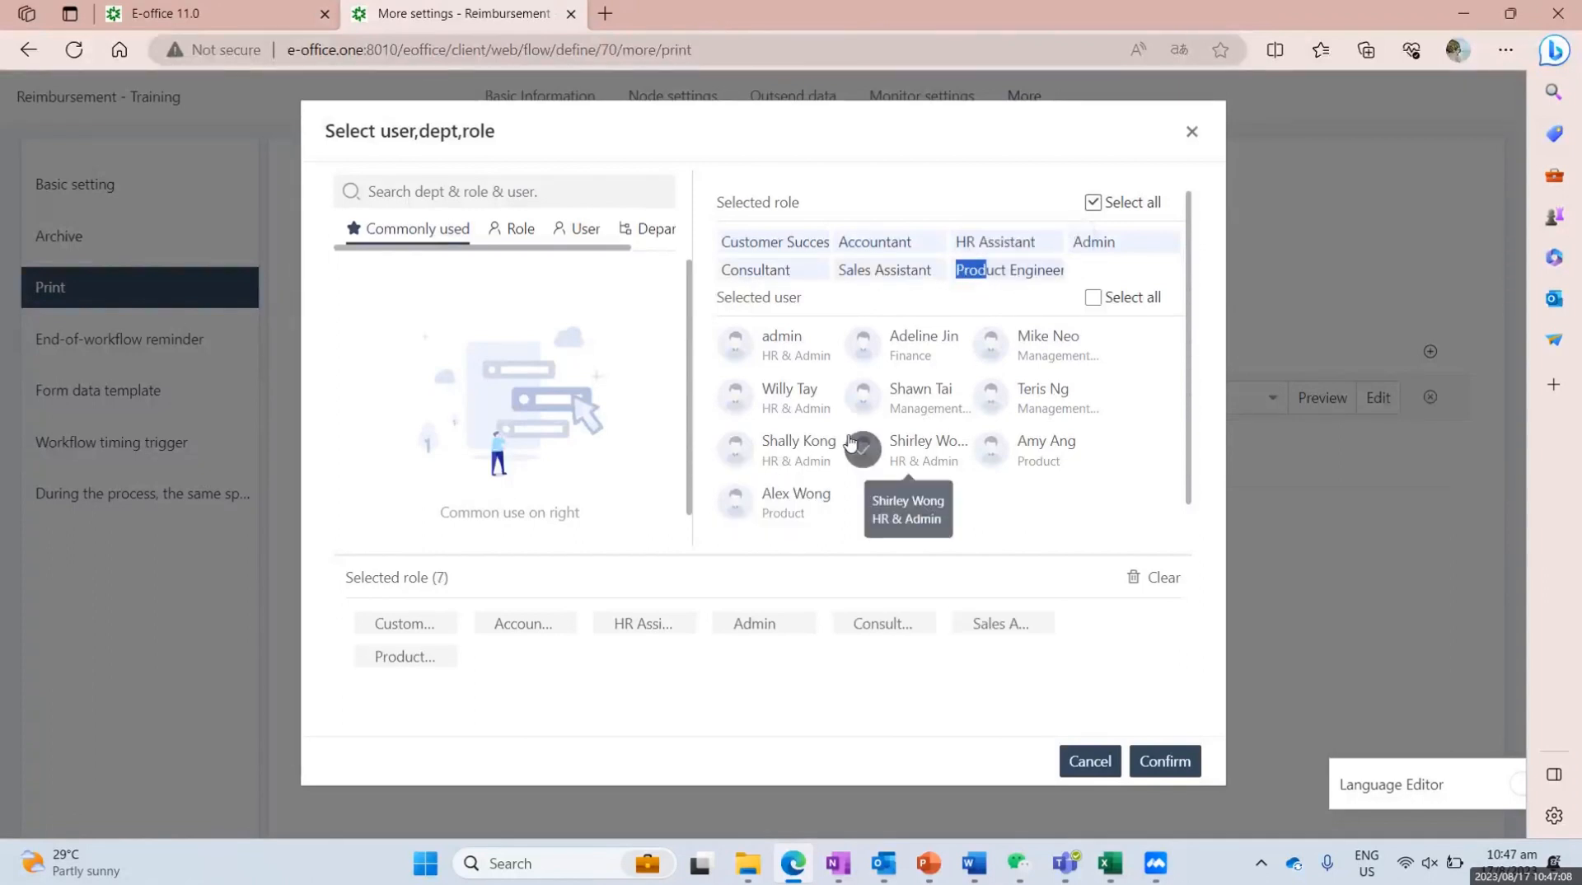
click(512, 229)
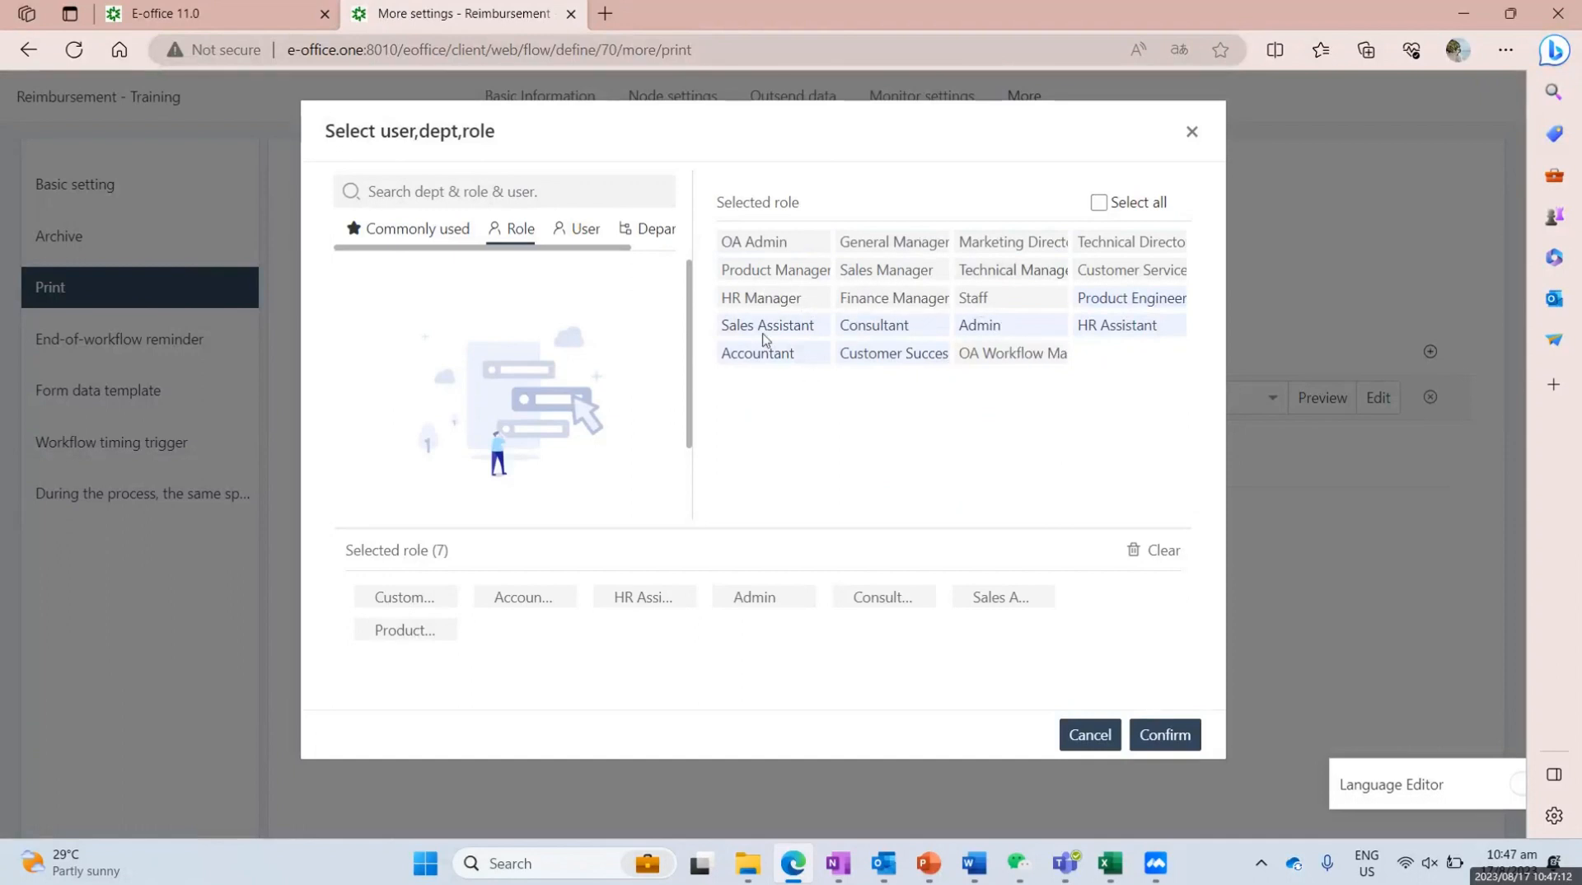
click(1164, 734)
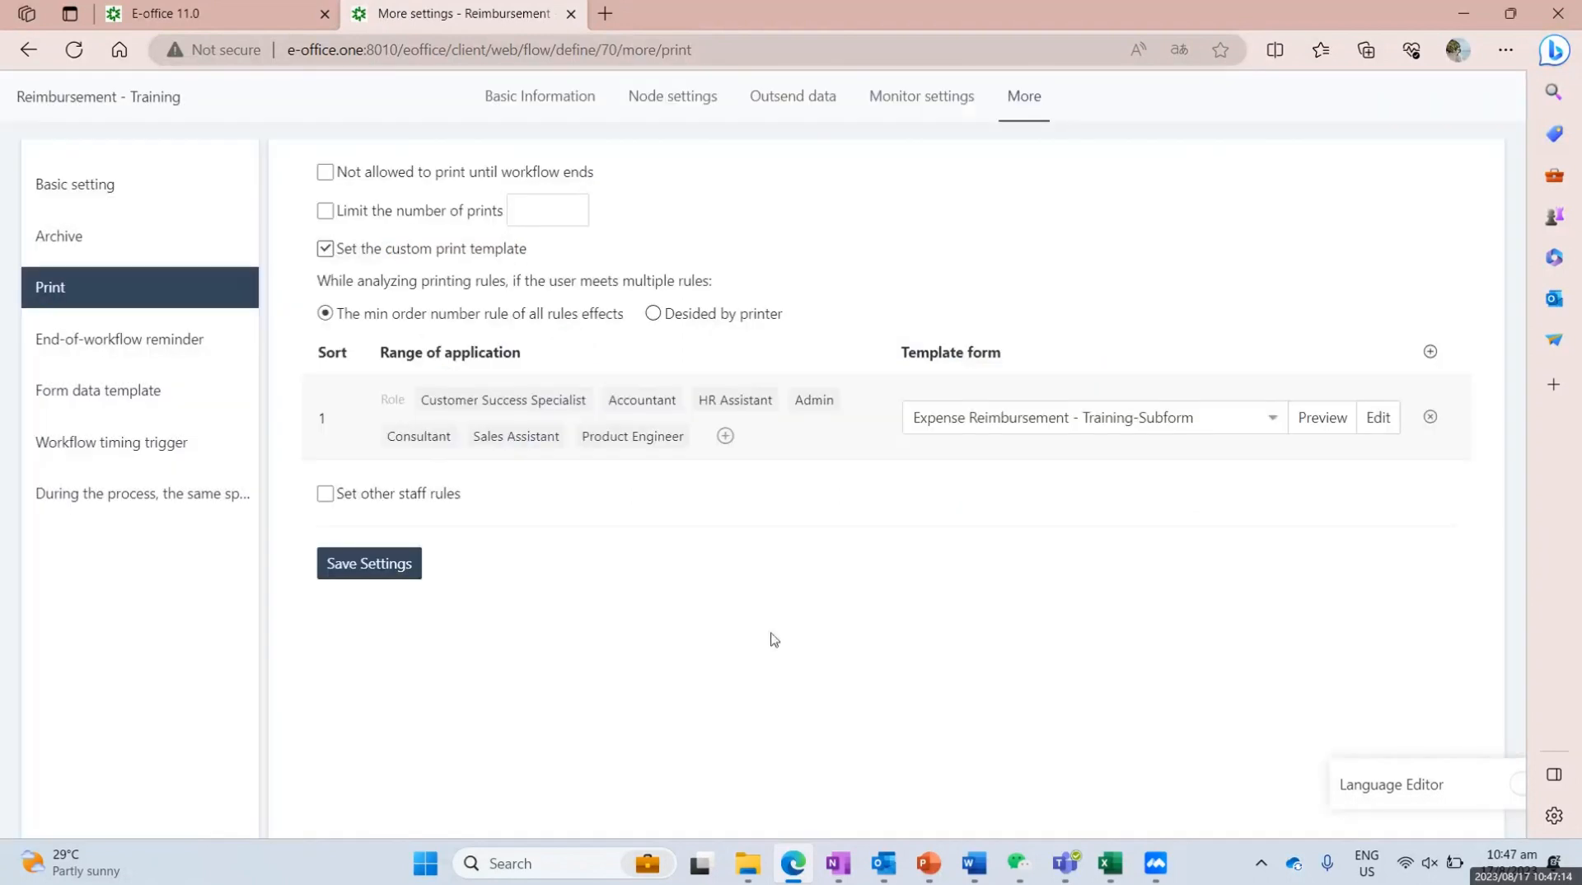
click(380, 567)
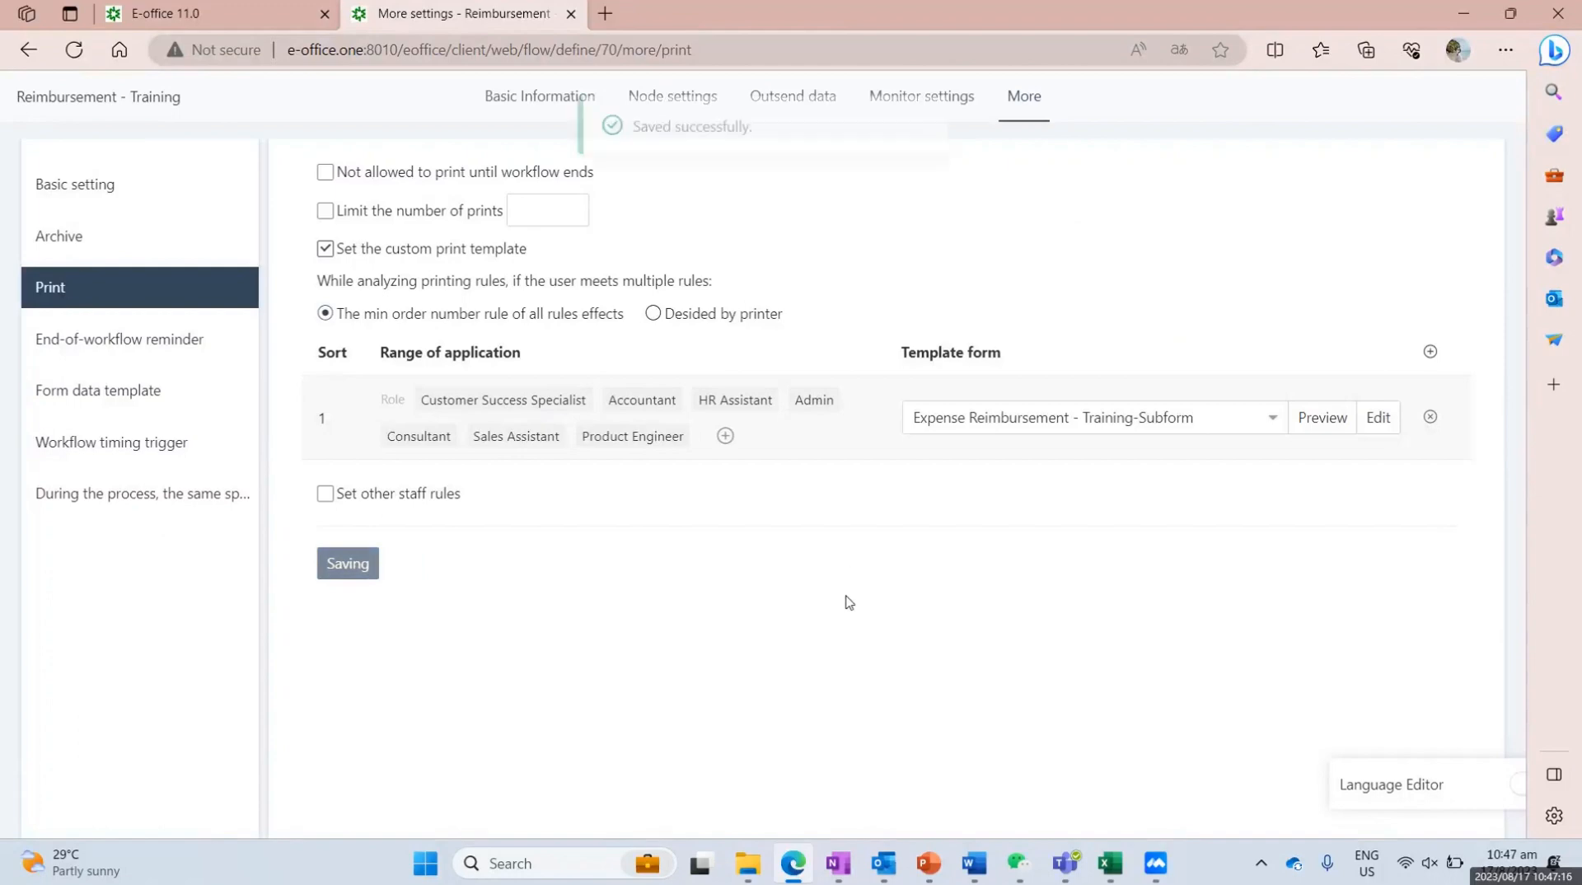
Step: Recheck the requirements in the Excel Reimbursement sheet and return to the form list in E-office, closing the workflow's settings page
click(1110, 866)
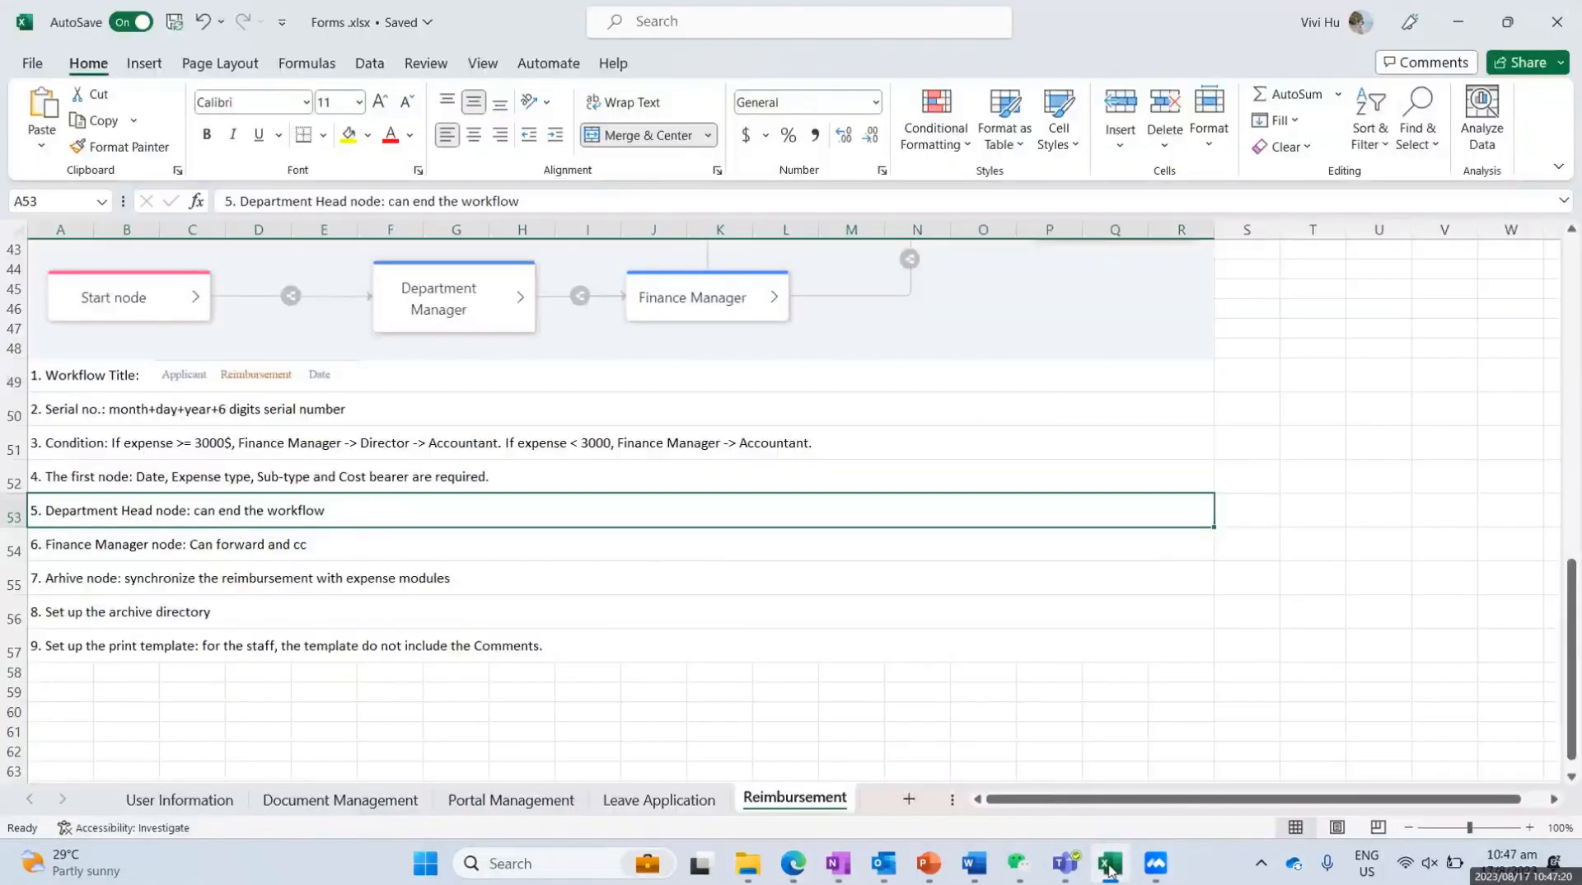
click(1110, 865)
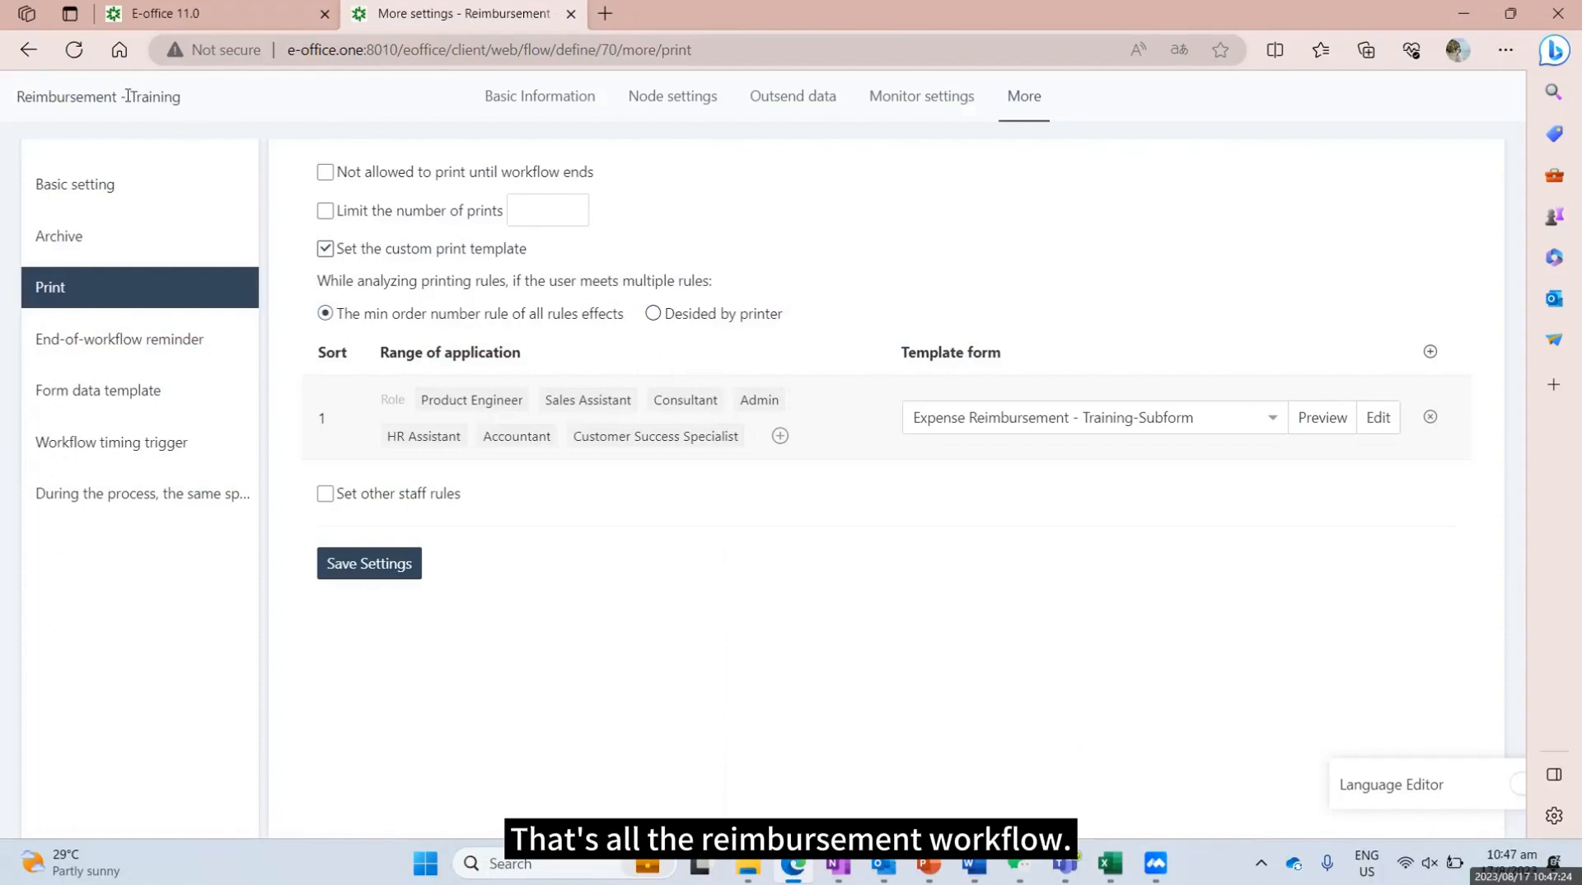
click(260, 23)
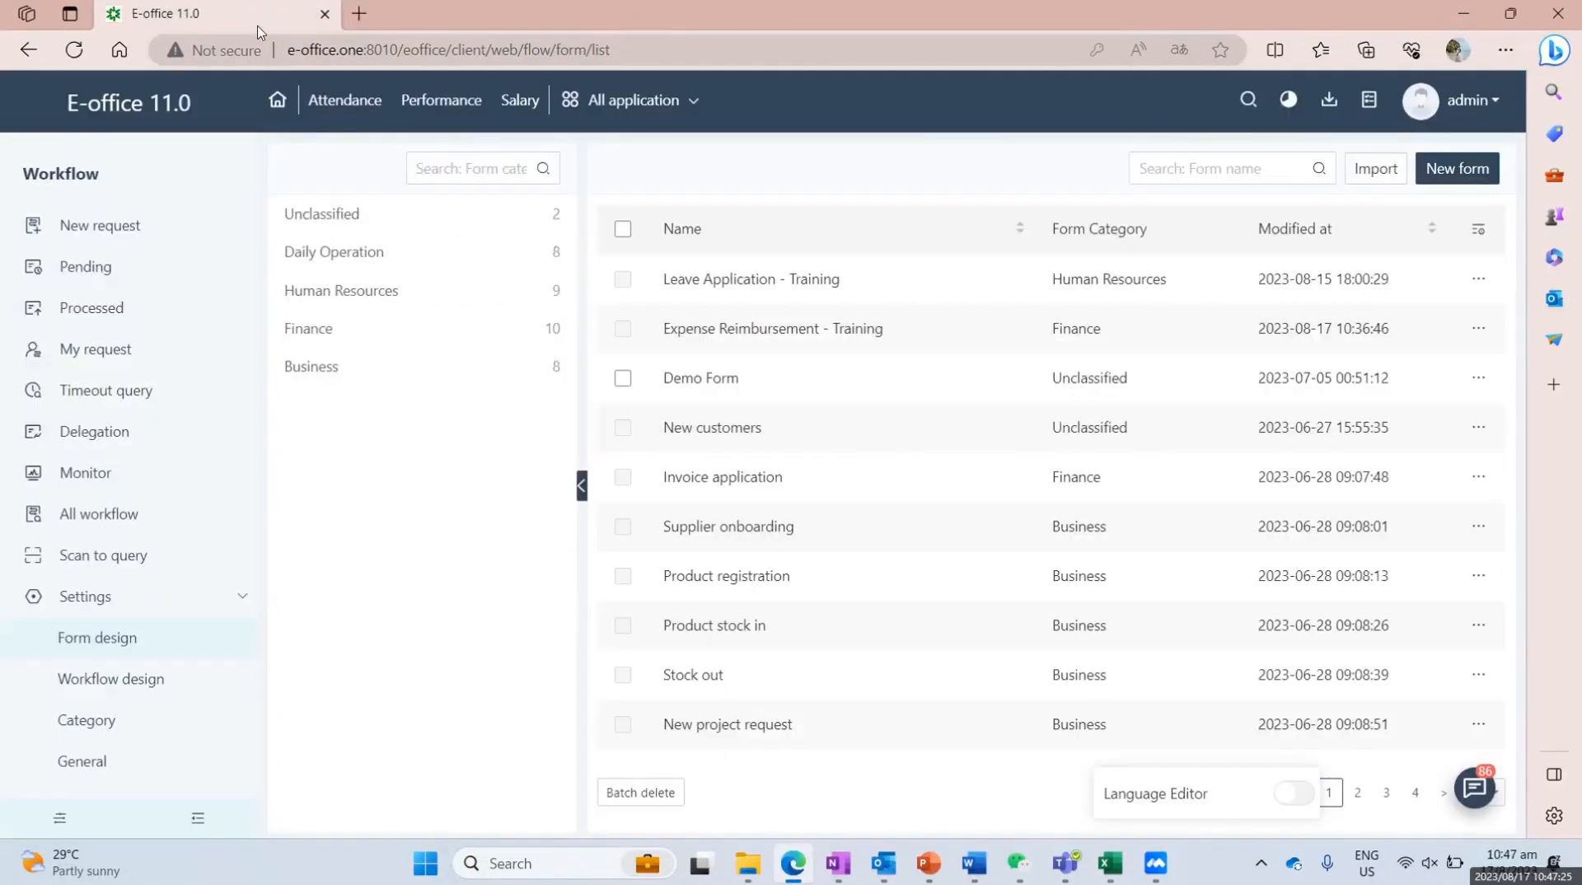
Step: Open a new Reimbursement - Training request, examine its Reimbursement Details rows and Comments section, and close it
click(91, 225)
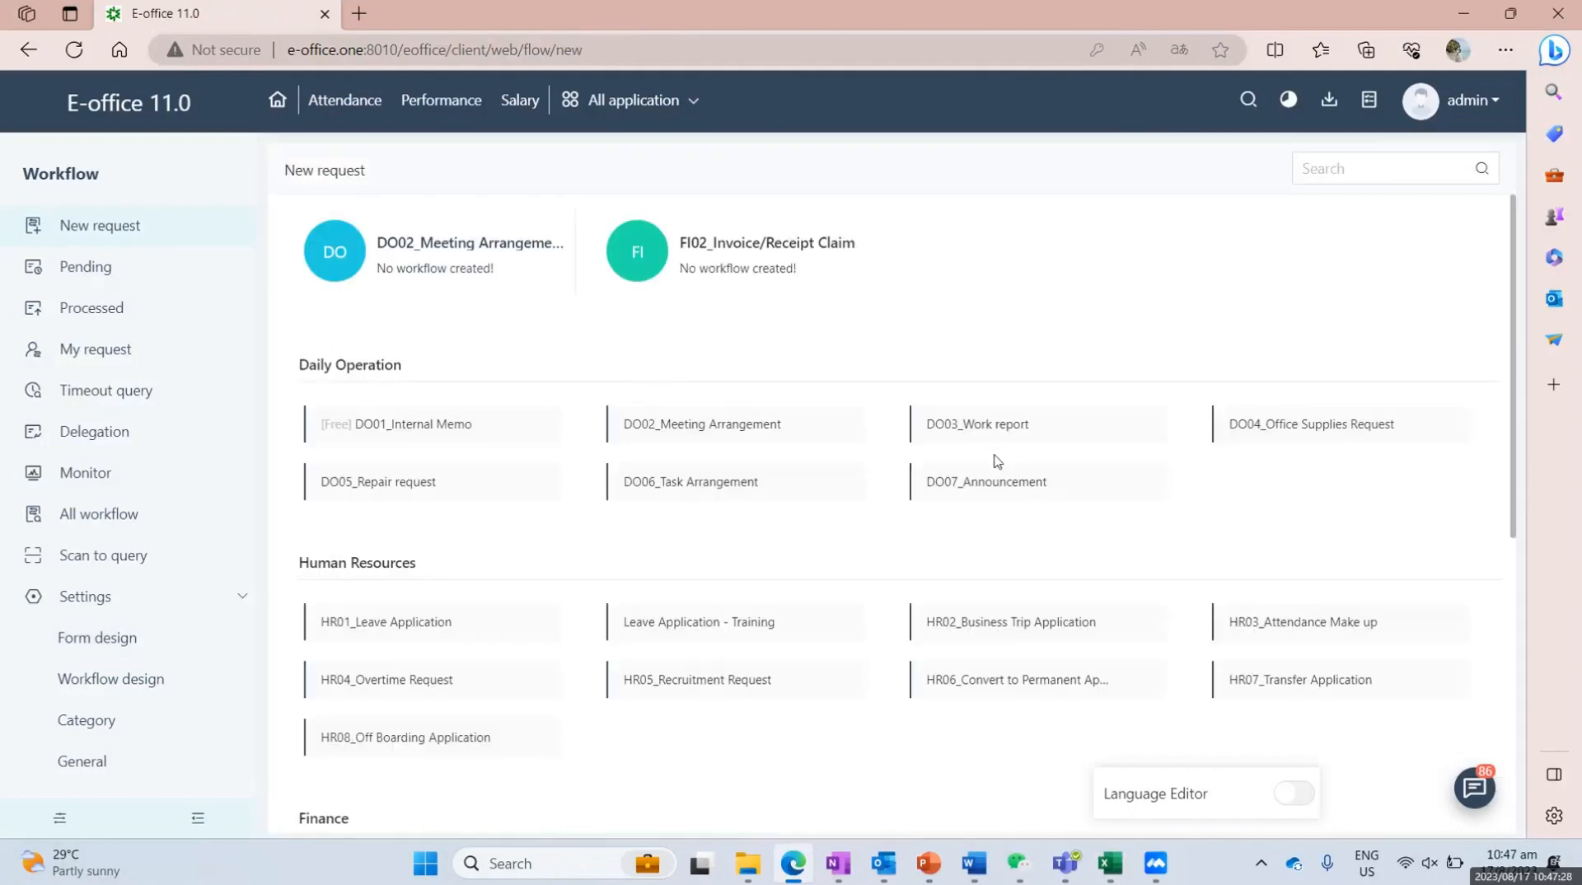
scroll(997, 461, down, 5)
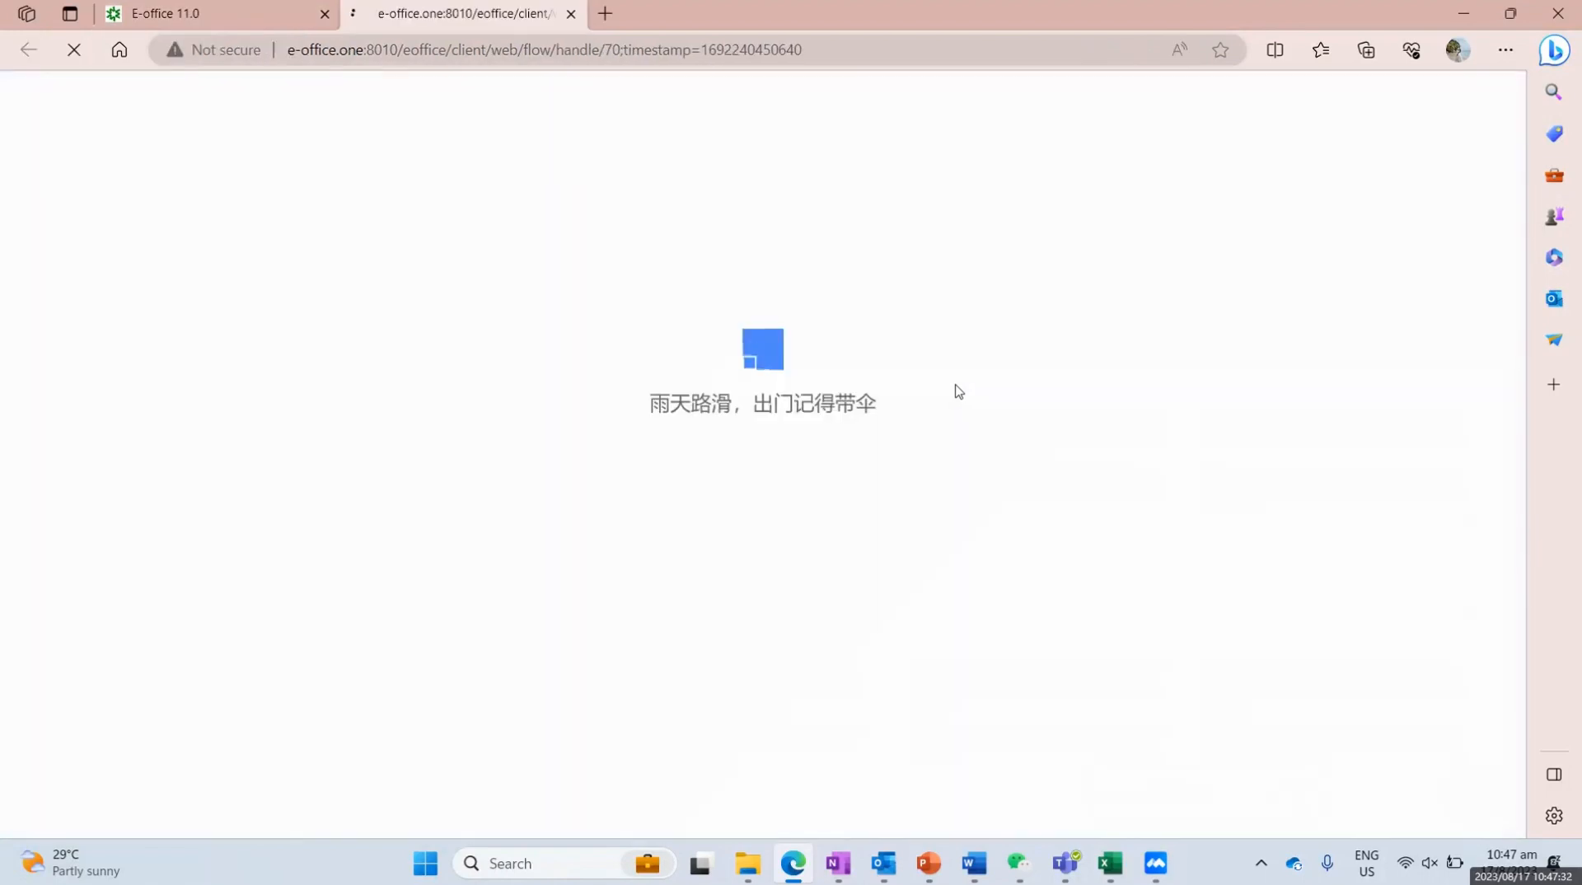
click(1183, 79)
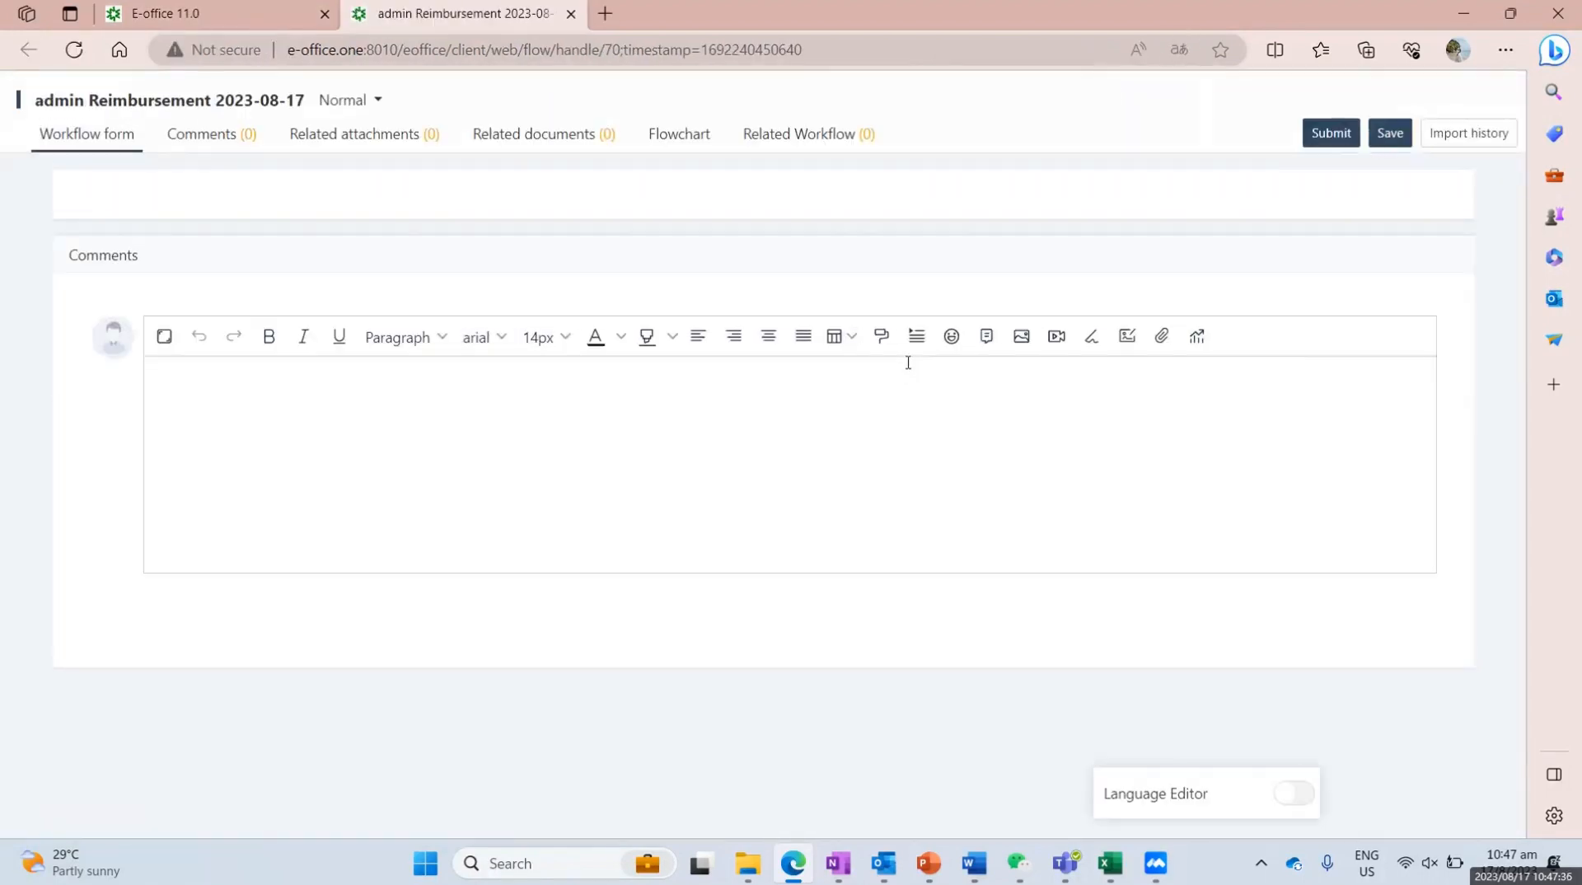
scroll(910, 364, down, 1)
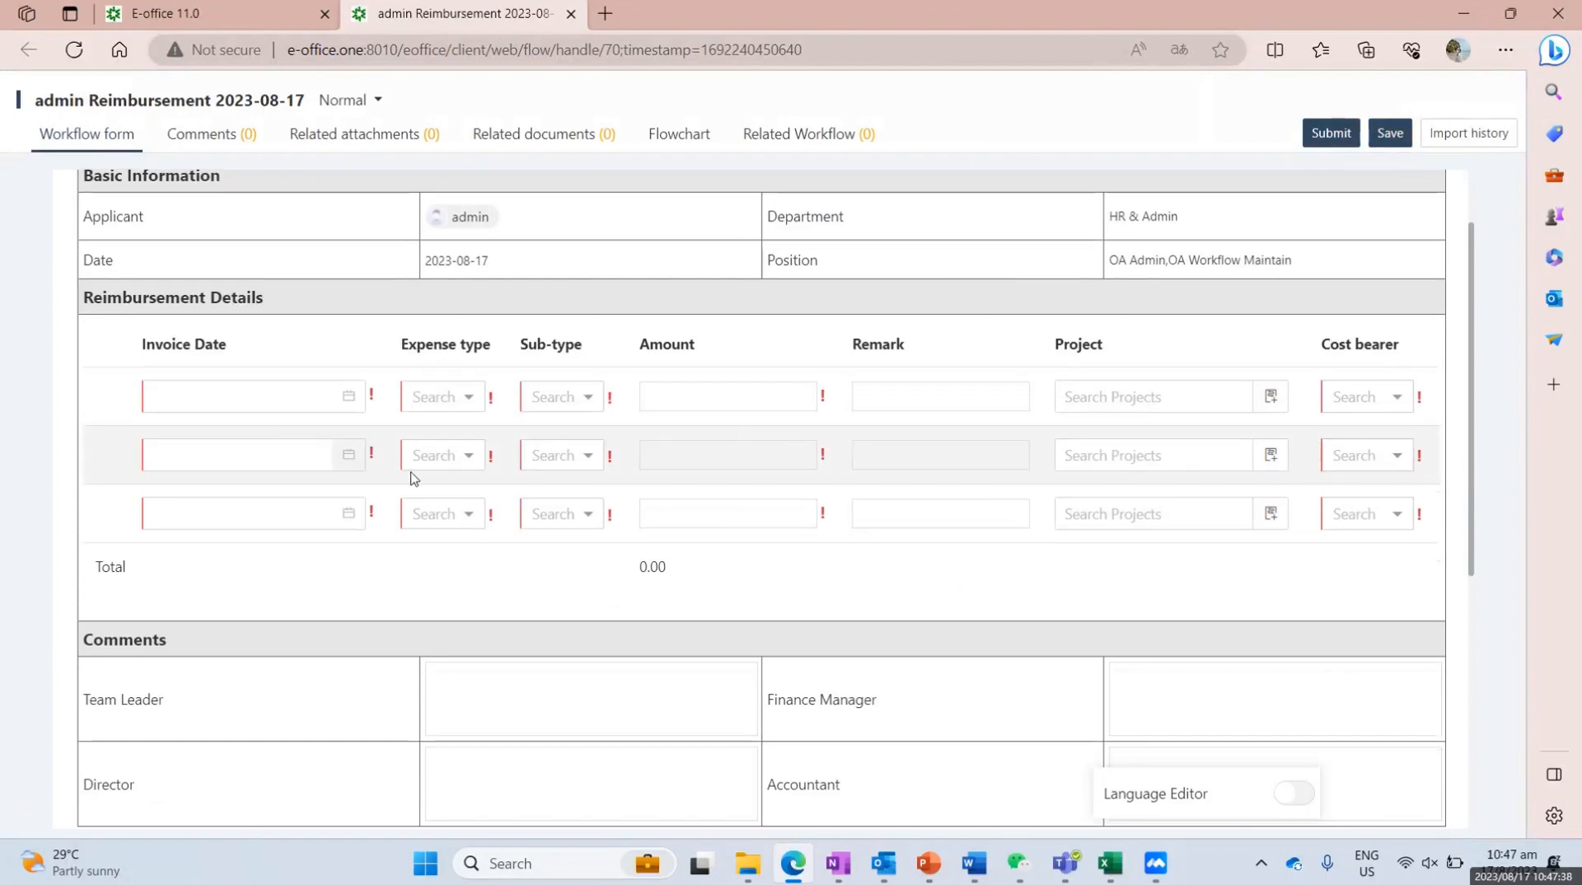
scroll(1313, 337, up, 1)
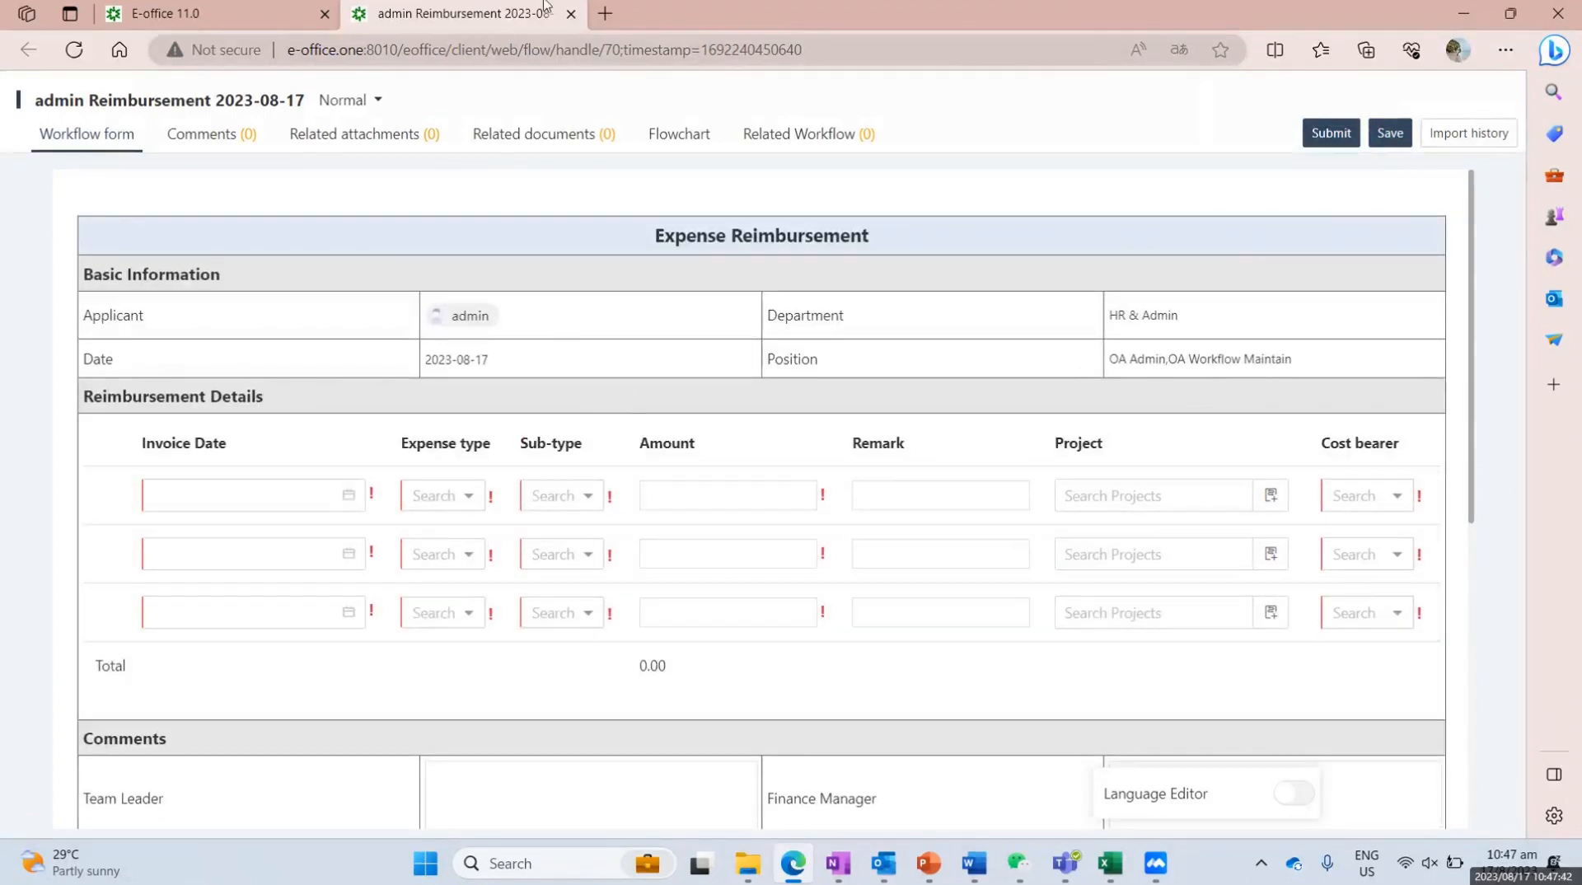
click(572, 14)
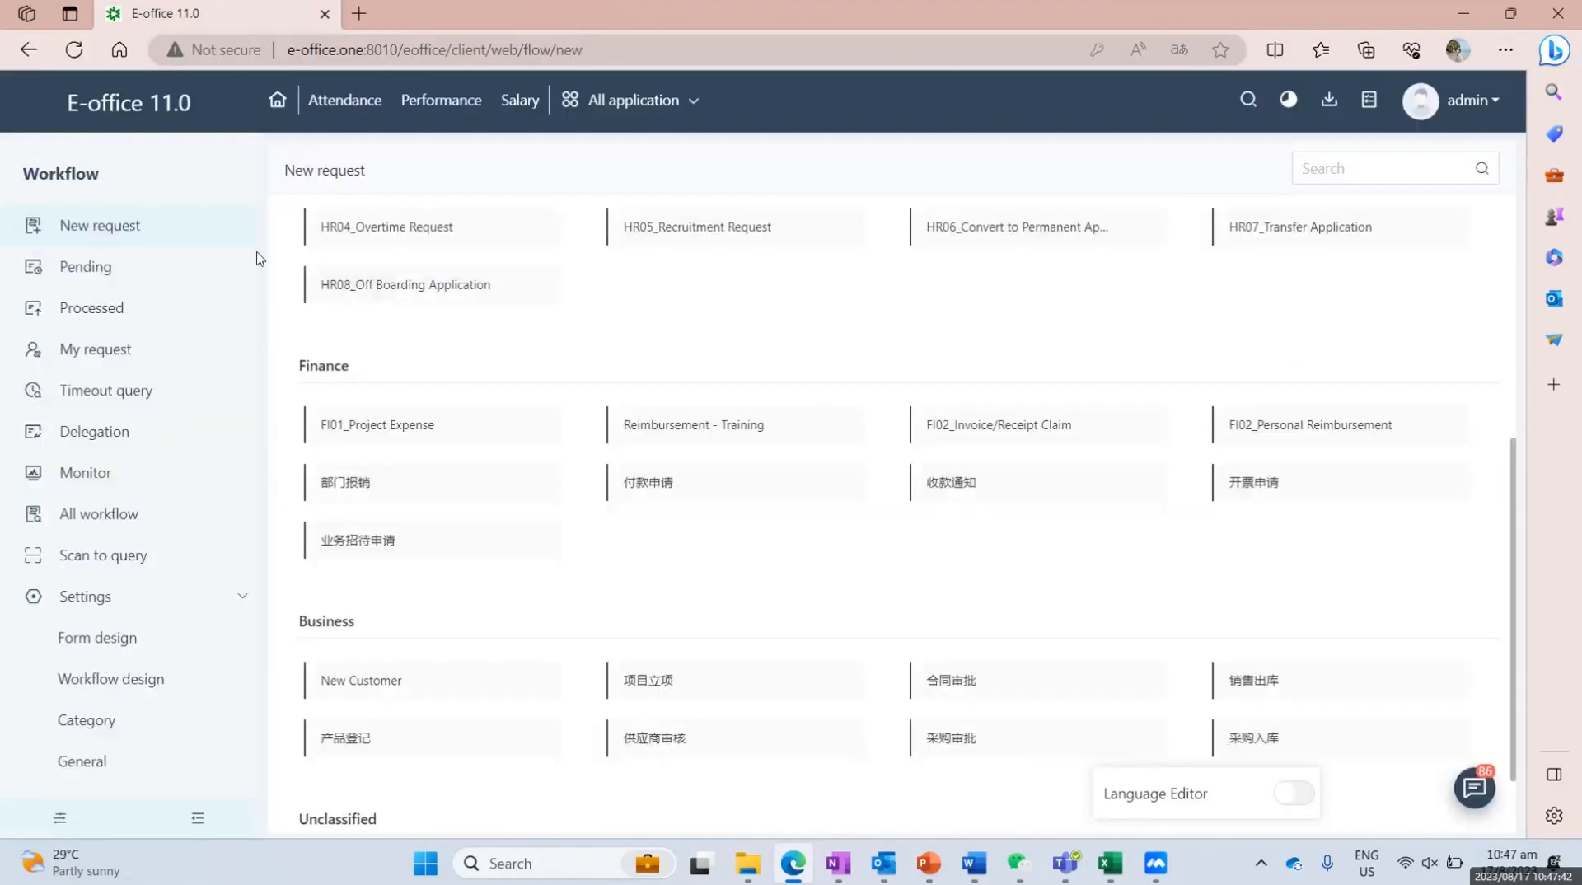
Step: Open the field permissions of the Start node in the Reimbursement - Training workflow's node settings
scroll(154, 612, down, 1)
click(145, 587)
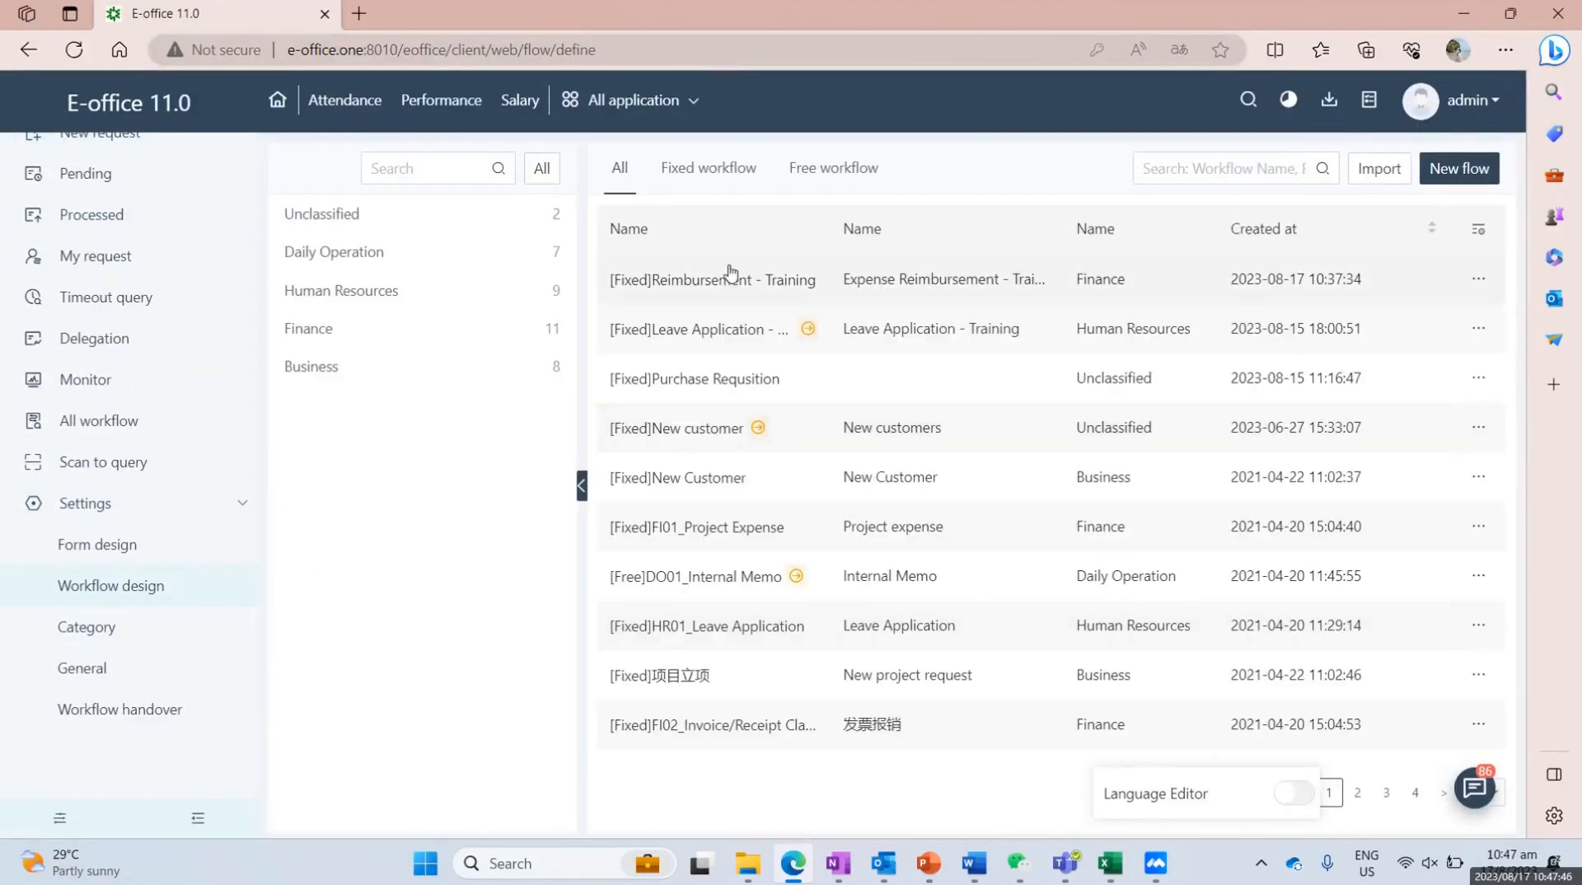
click(757, 285)
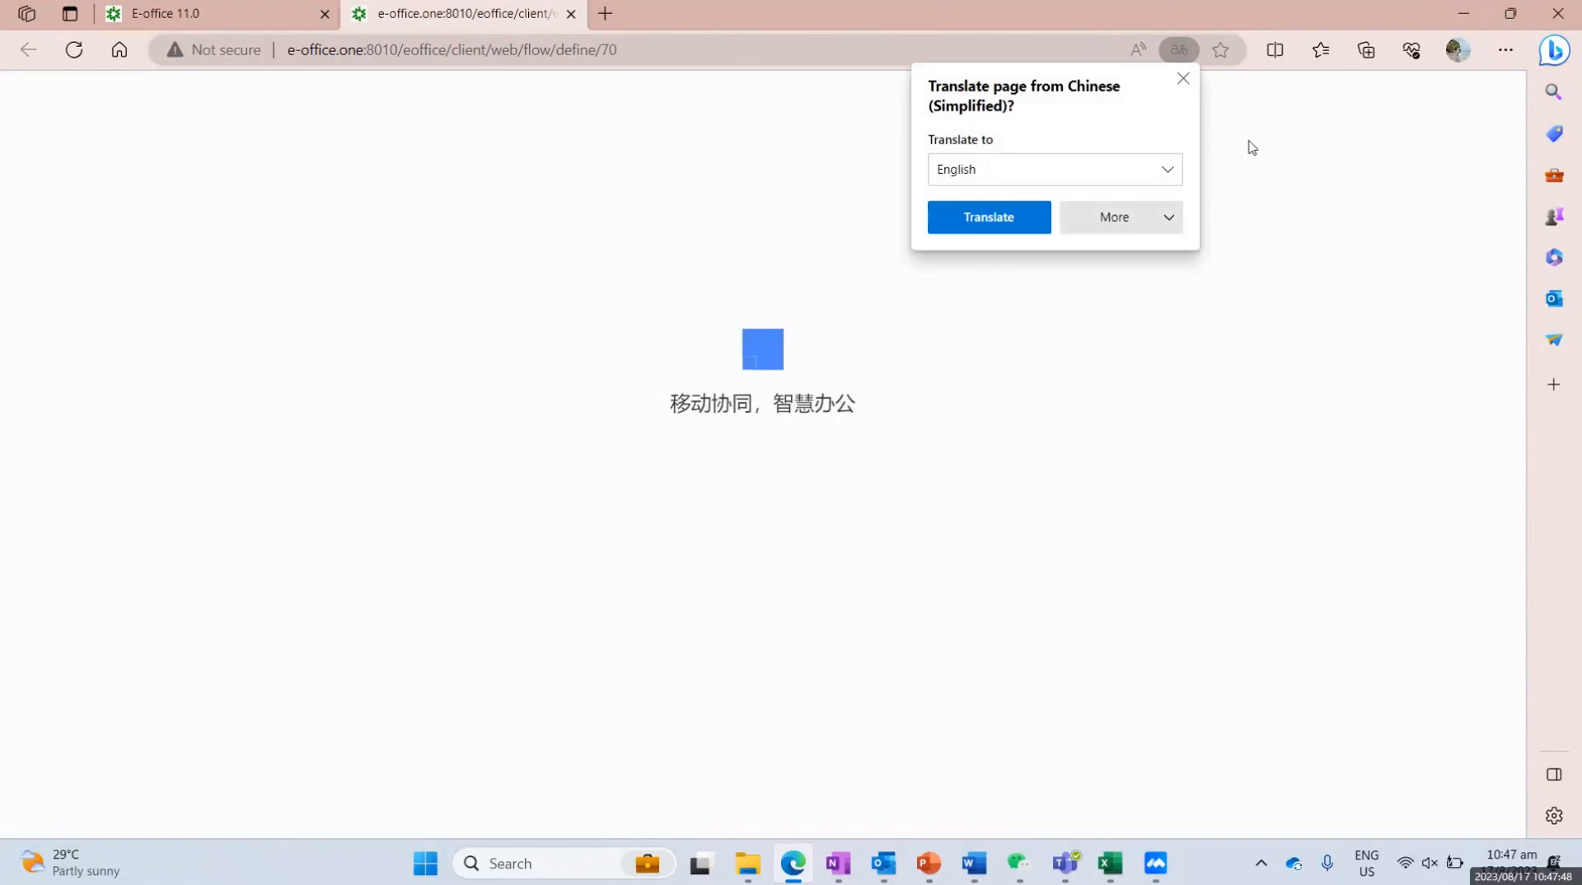
click(1184, 80)
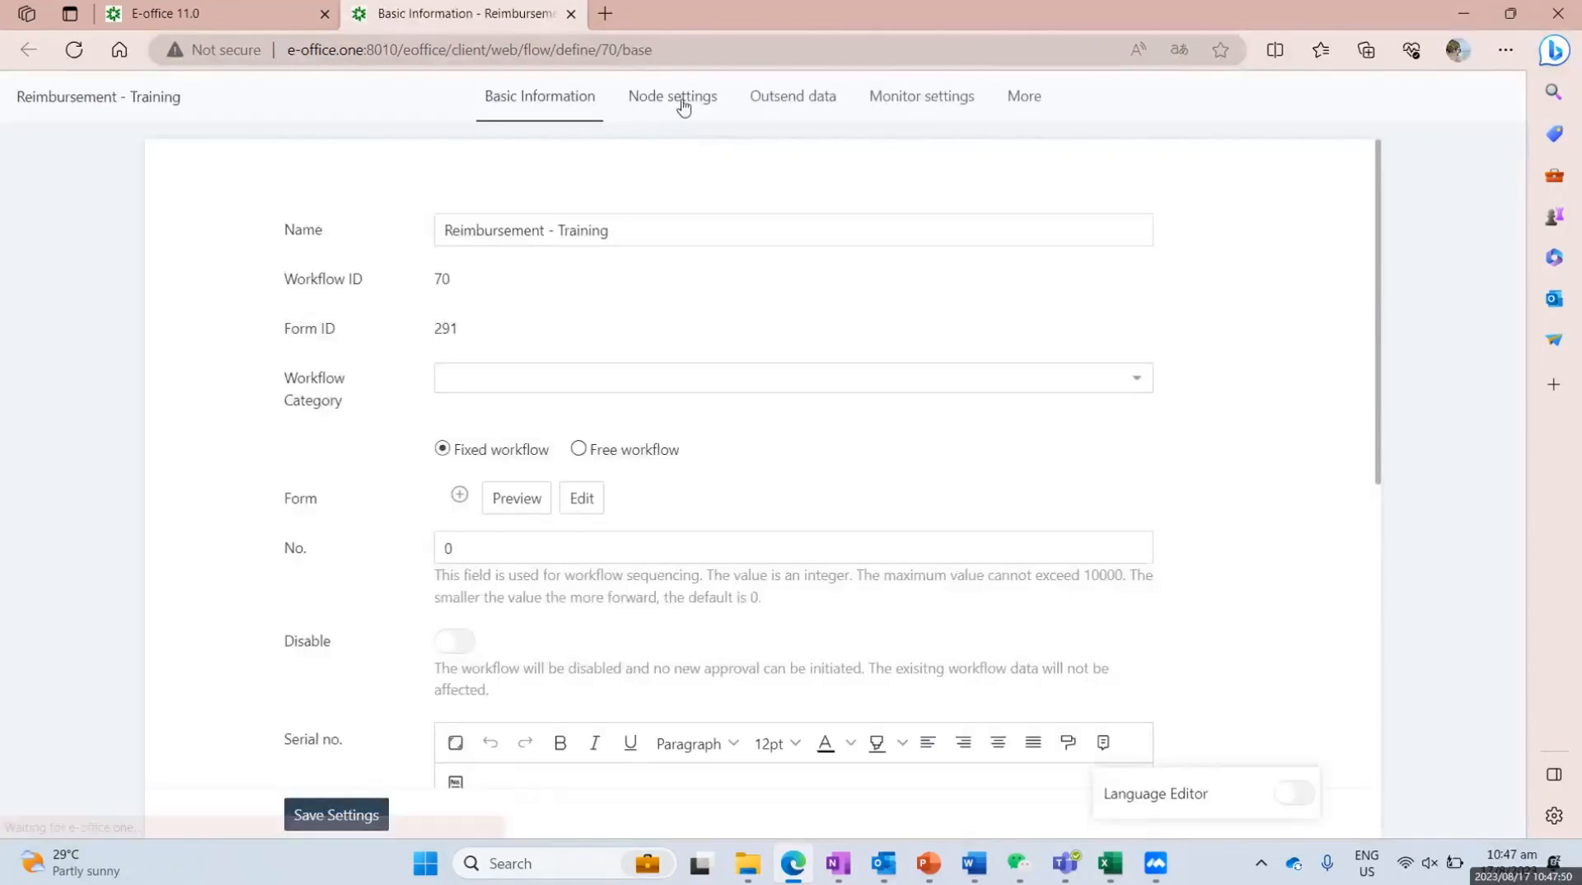
click(689, 100)
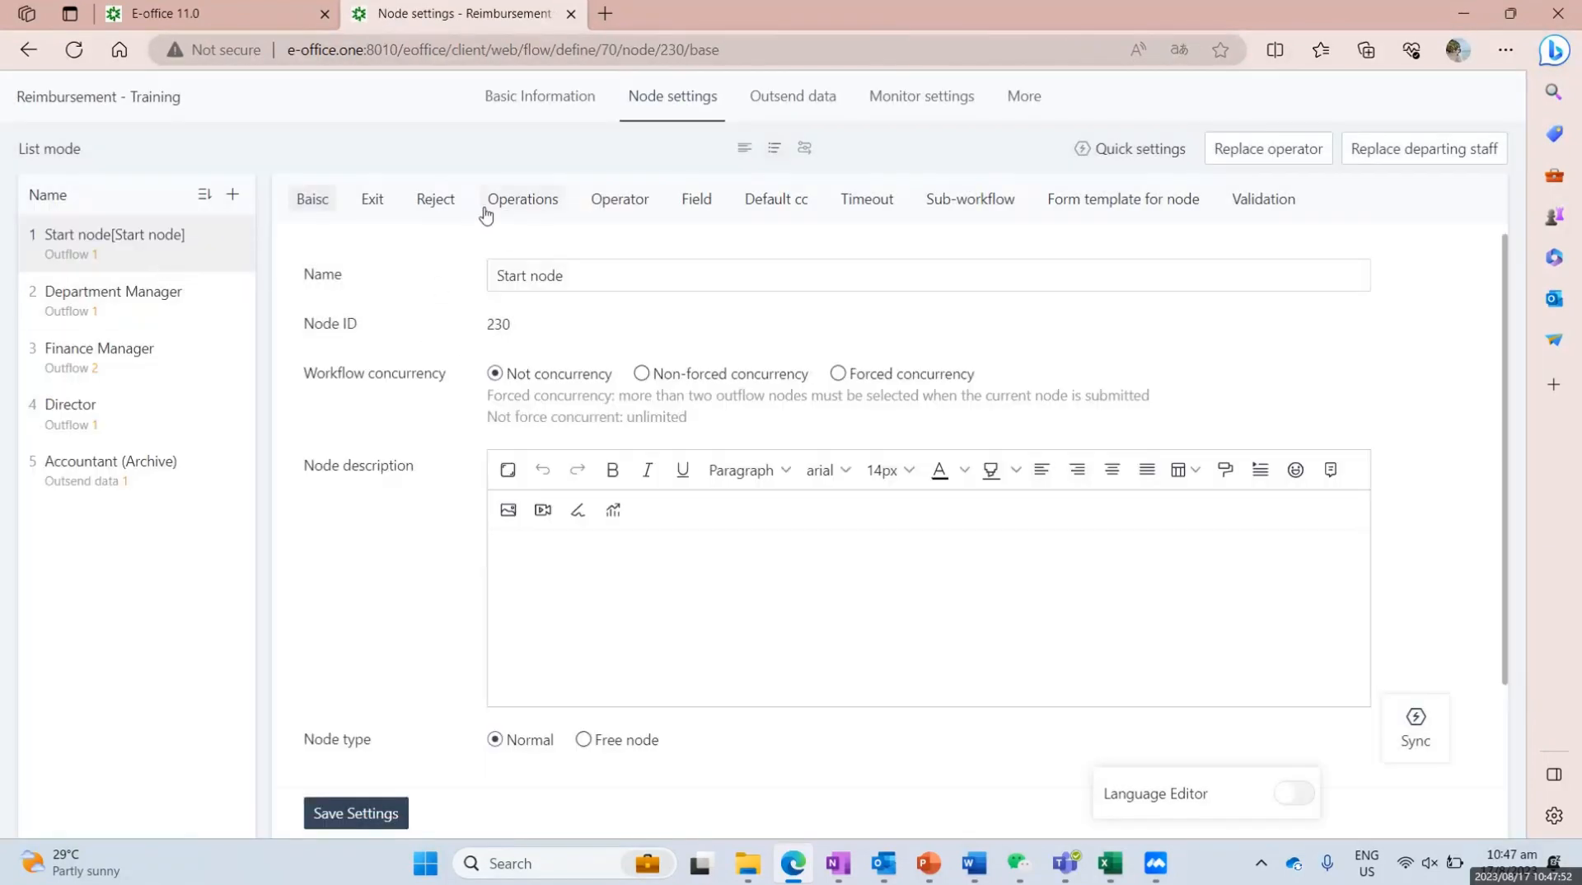
click(713, 210)
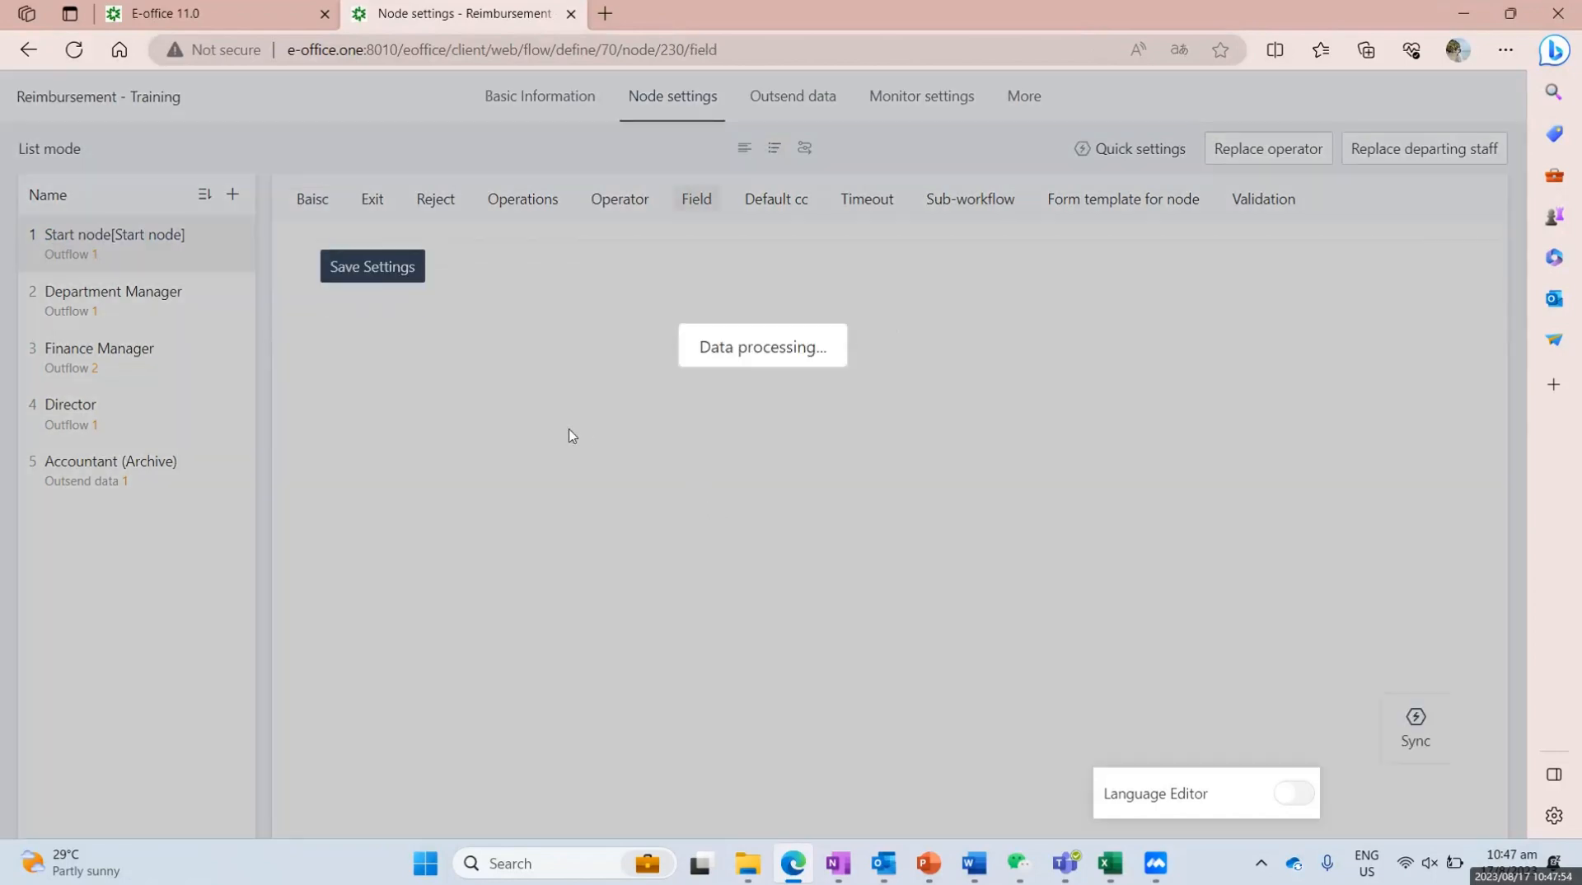
Step: Make the Expense detailed layout editable at the Start node, save the field settings and close the workflow's settings page
scroll(567, 437, down, 6)
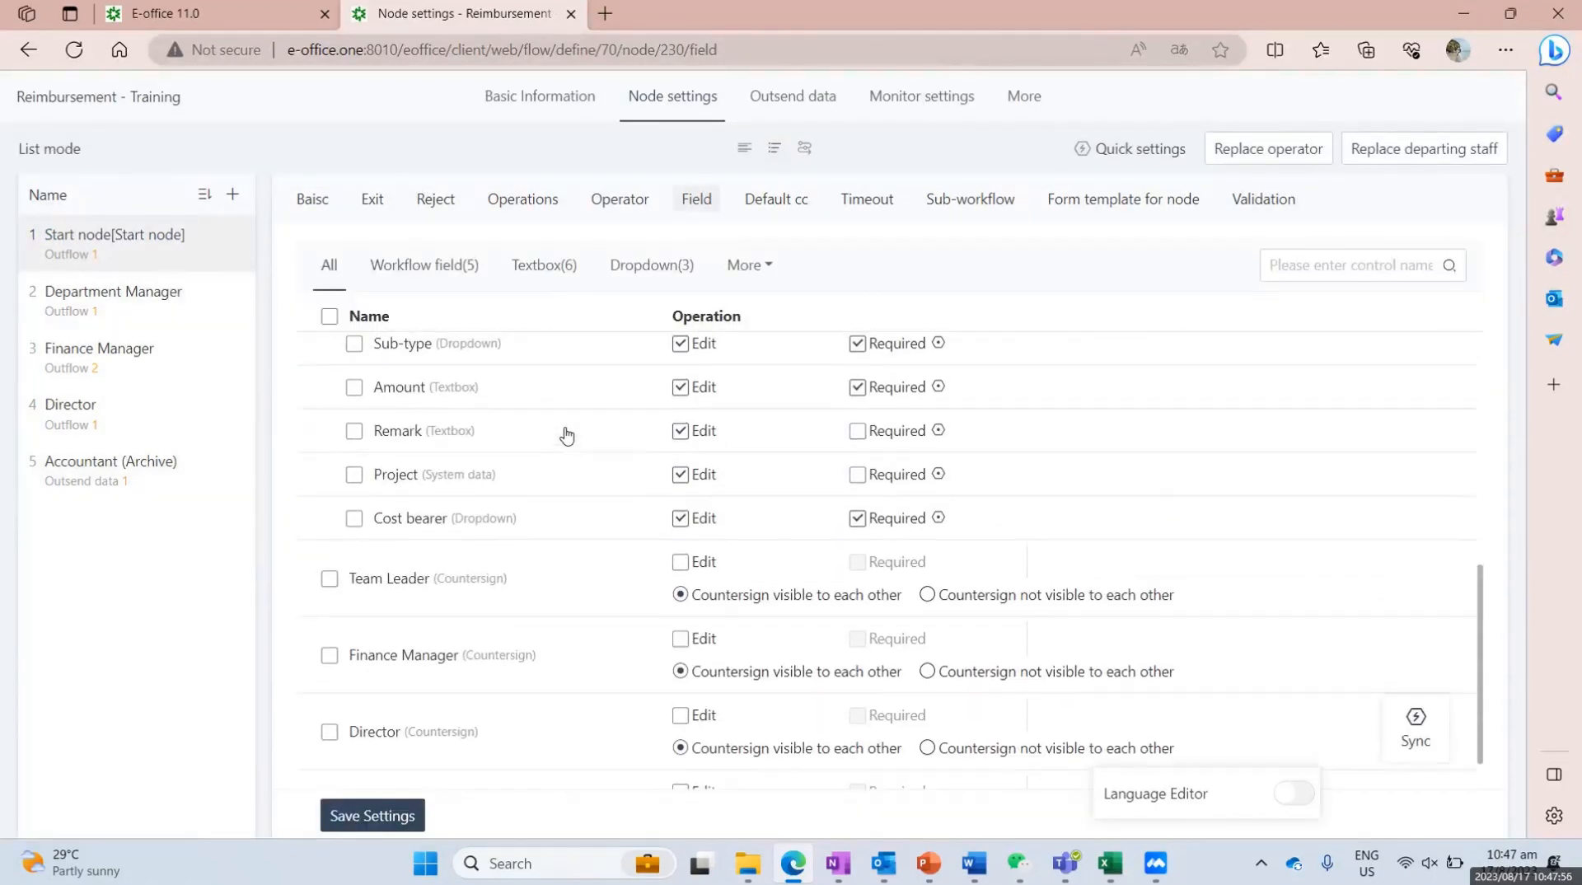
scroll(567, 437, up, 5)
scroll(567, 437, up, 2)
scroll(567, 437, down, 3)
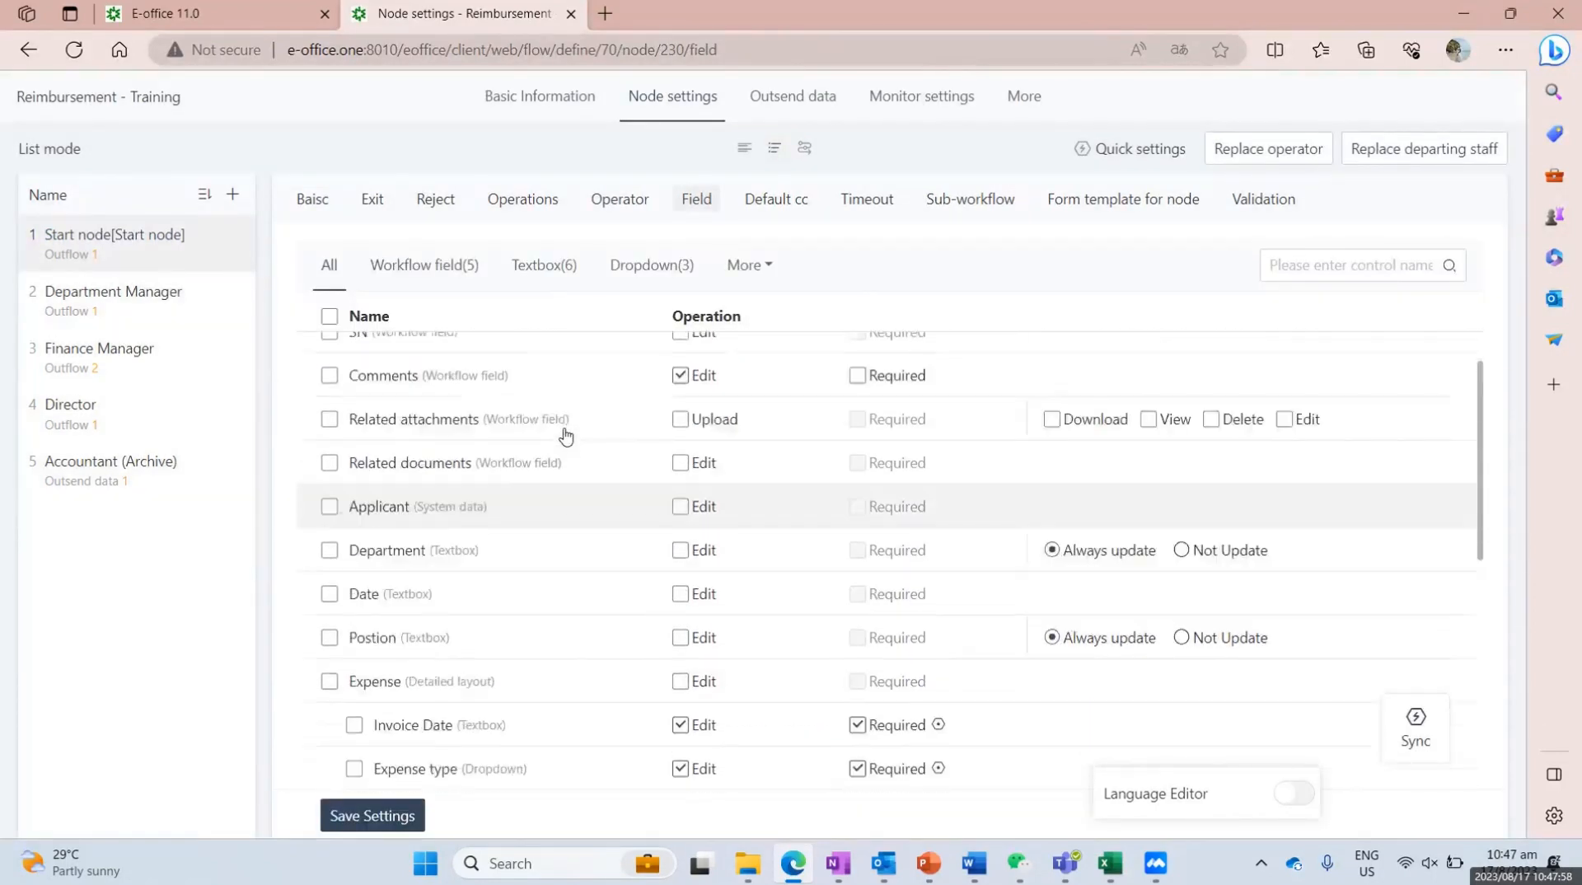
click(331, 475)
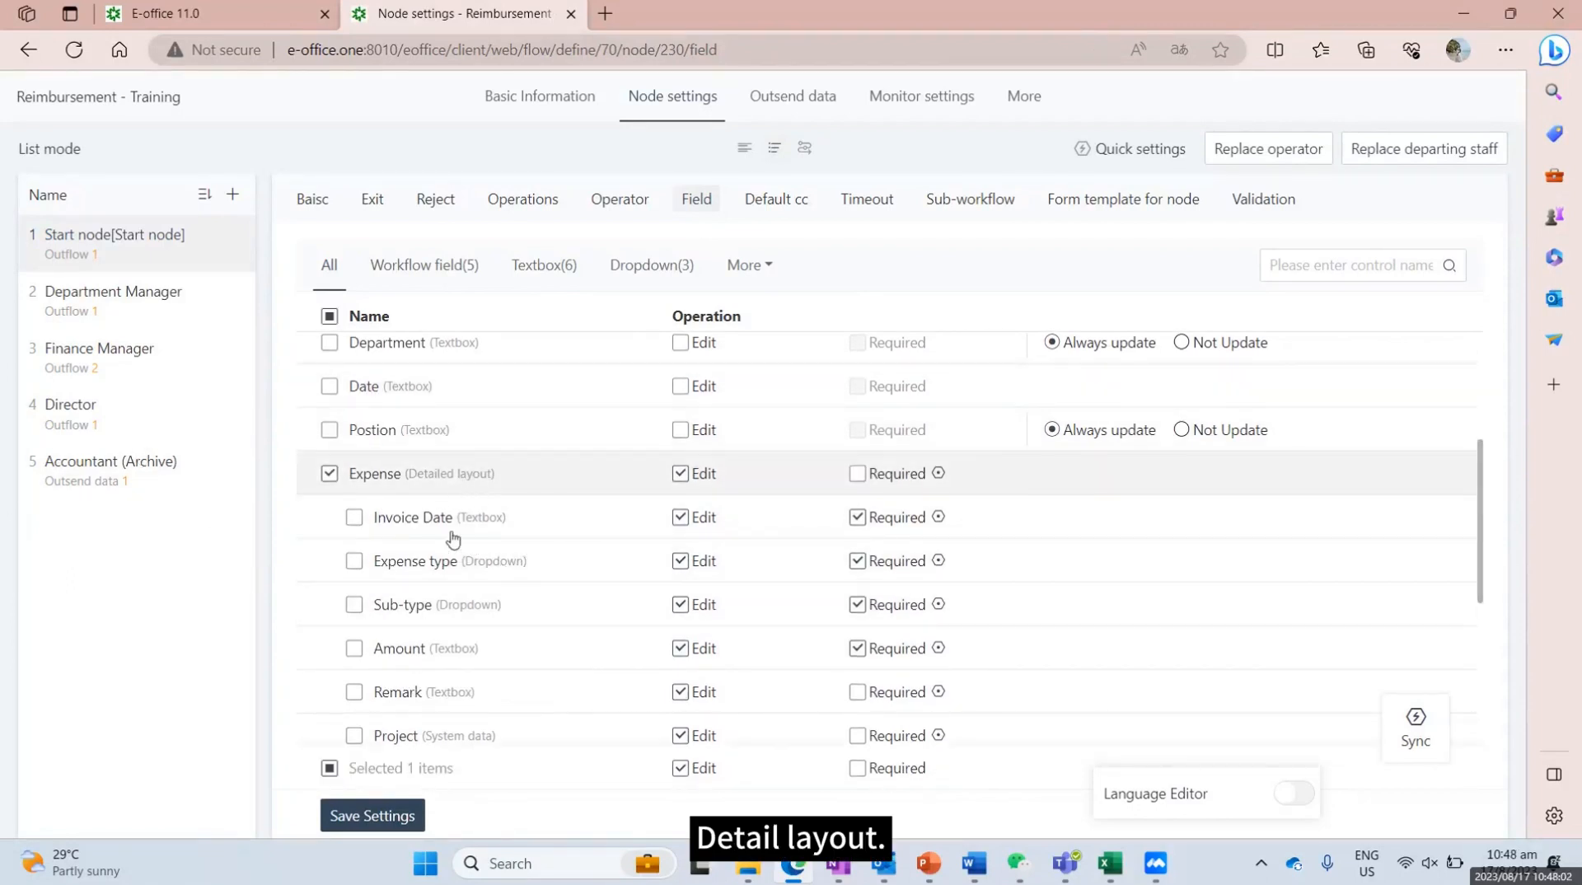
click(352, 814)
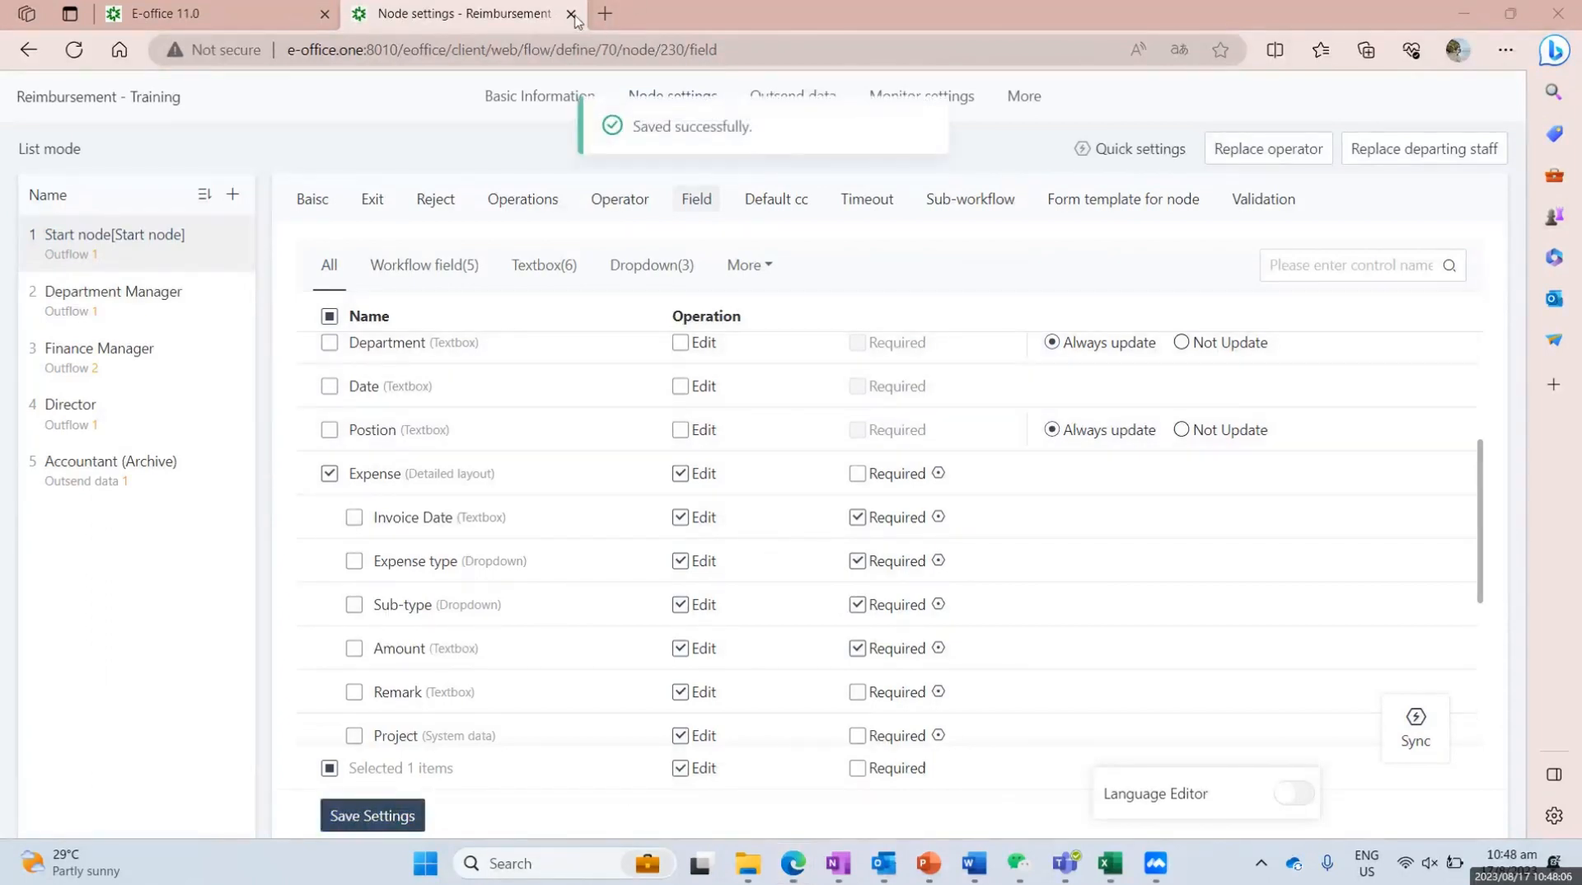
click(388, 56)
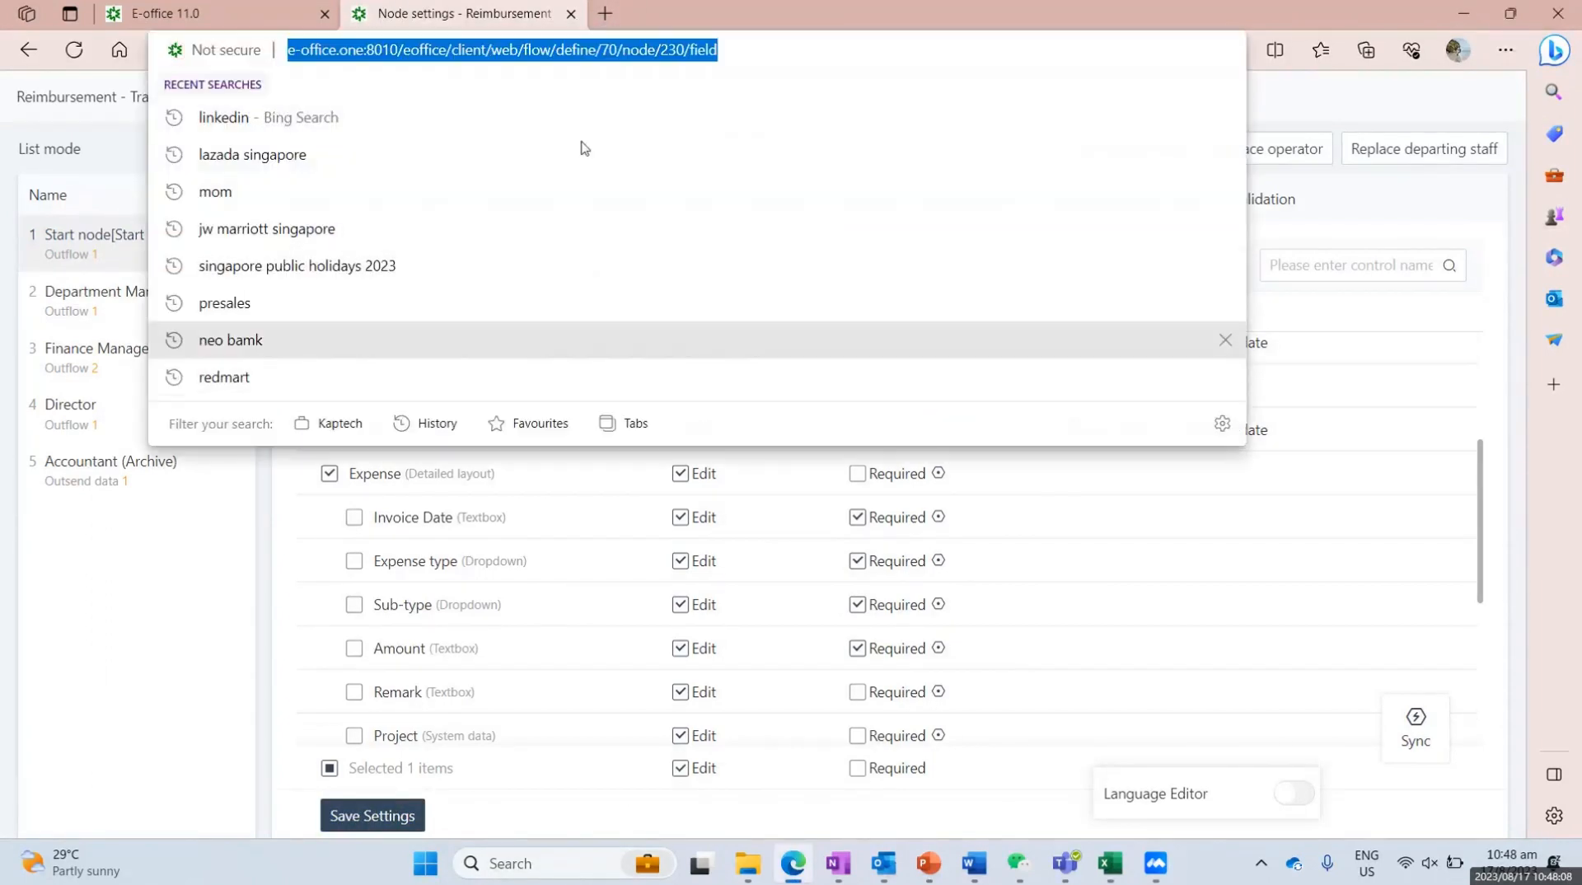
click(1401, 349)
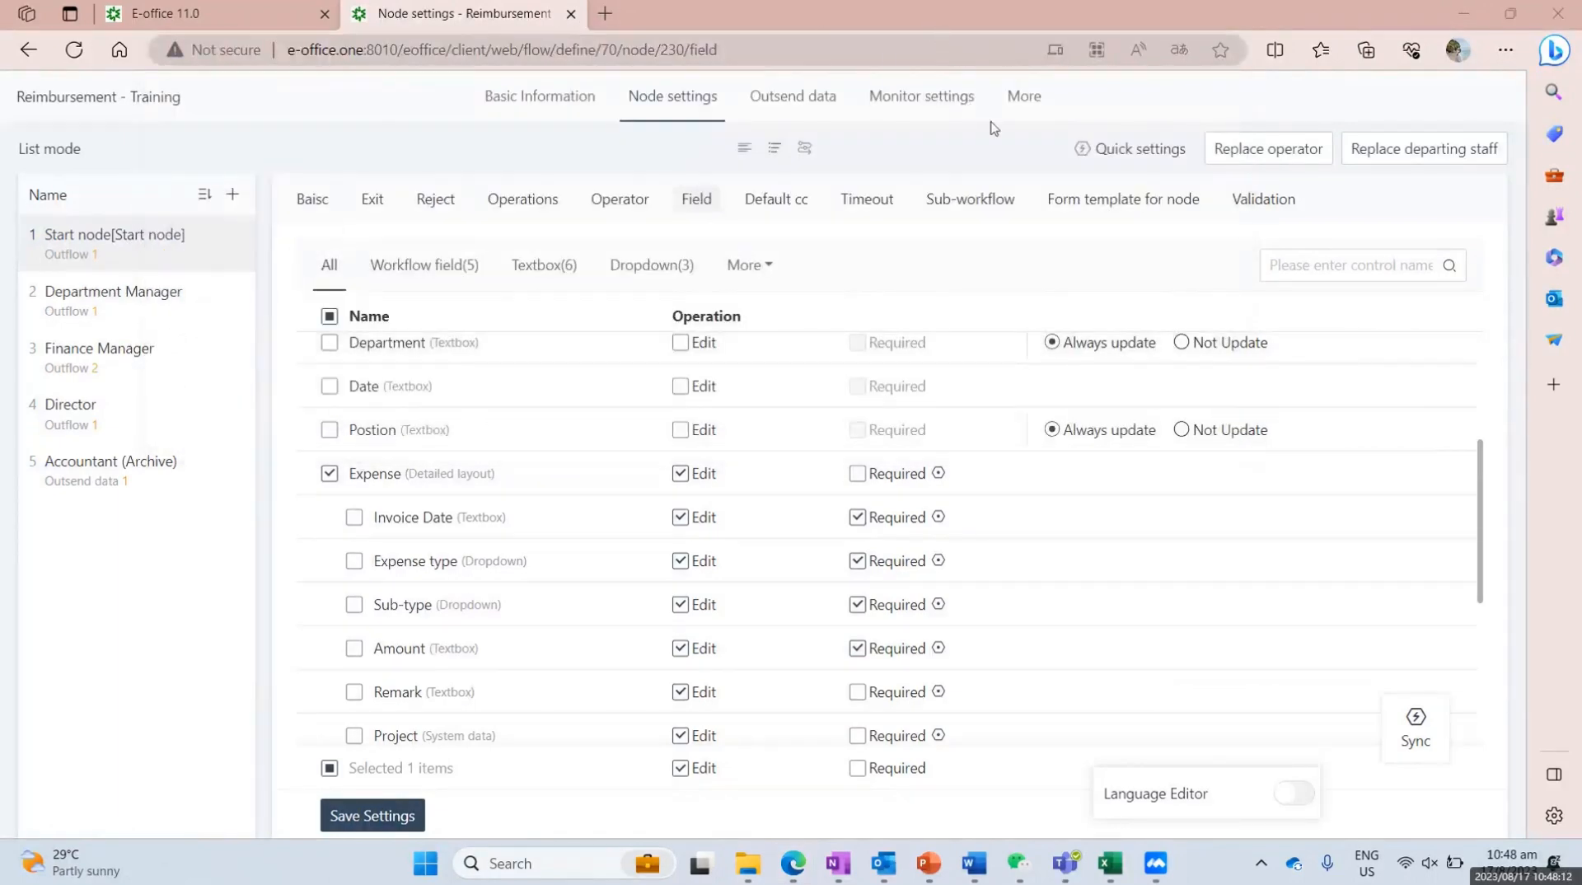
key(ctrl+w)
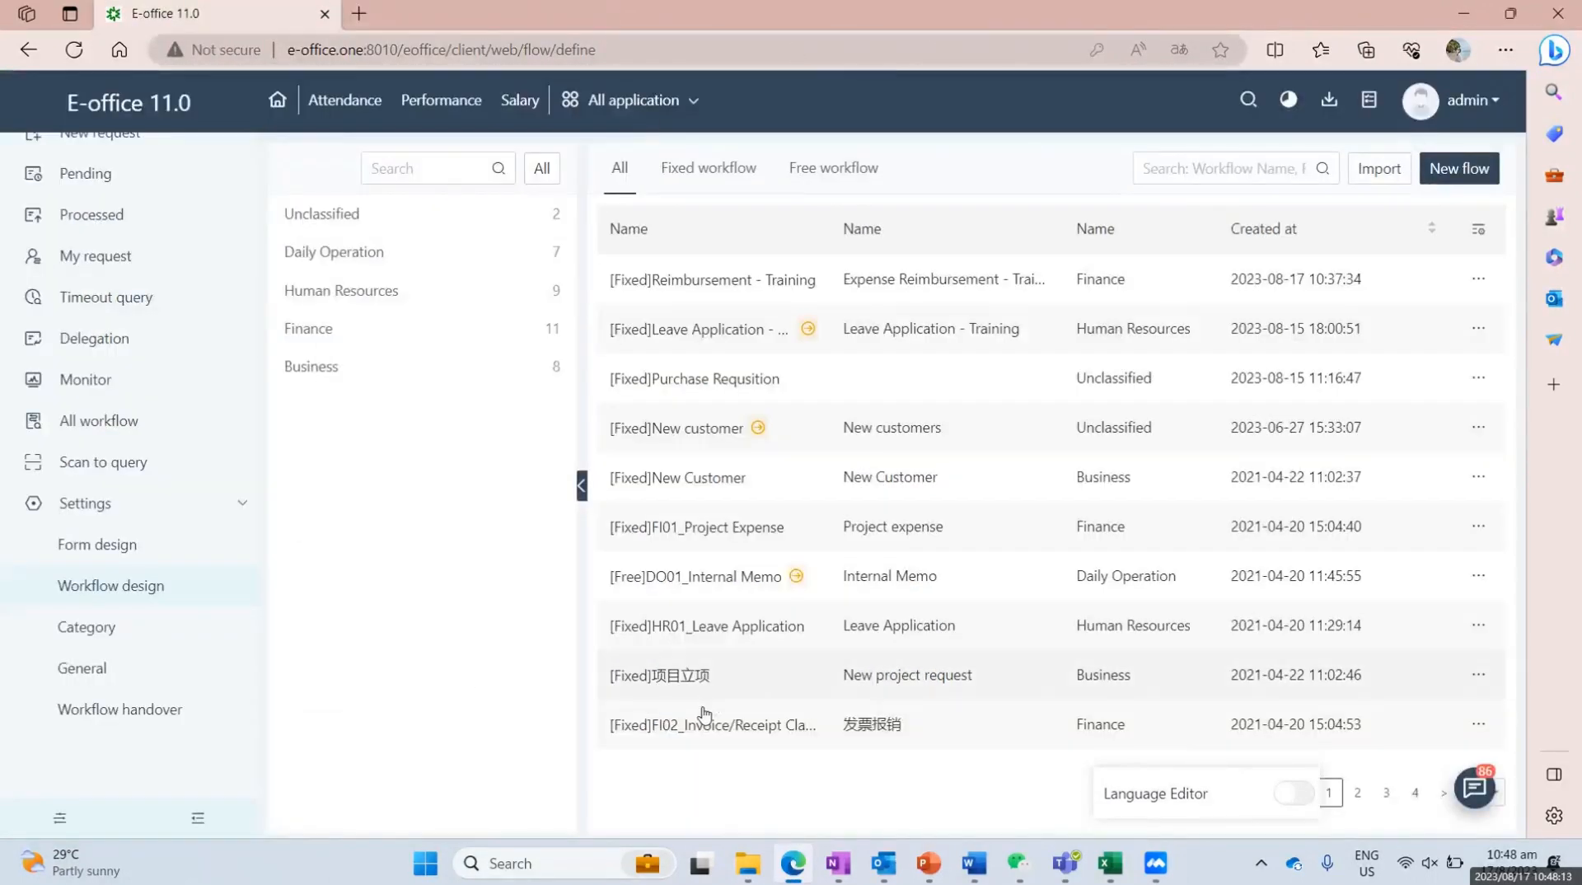
Step: Start a new Reimbursement - Training request from the Finance category
click(111, 586)
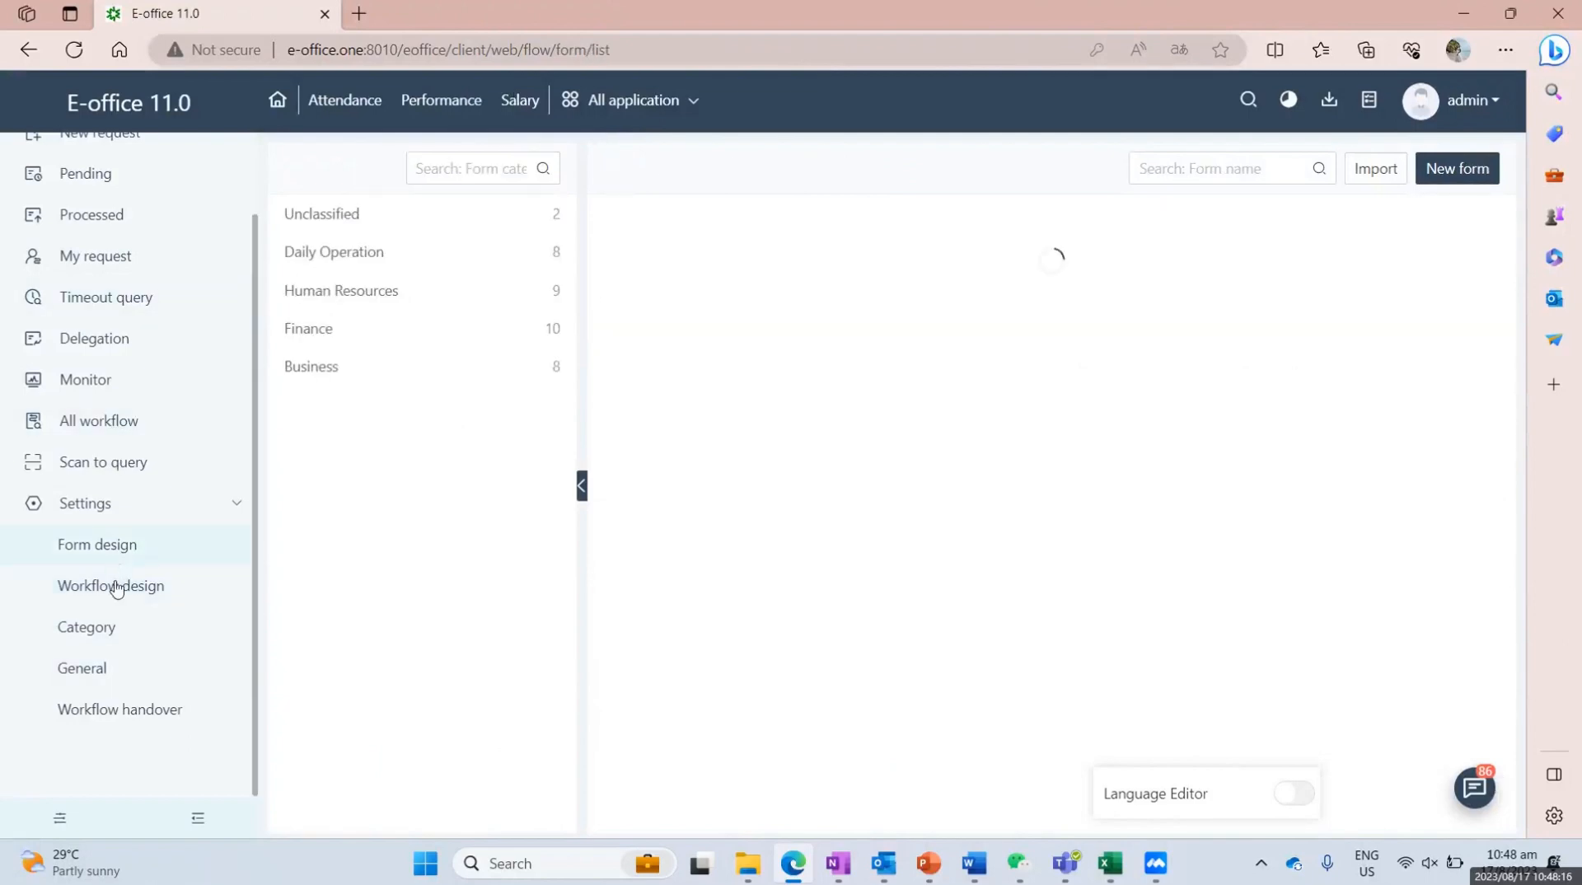
click(88, 229)
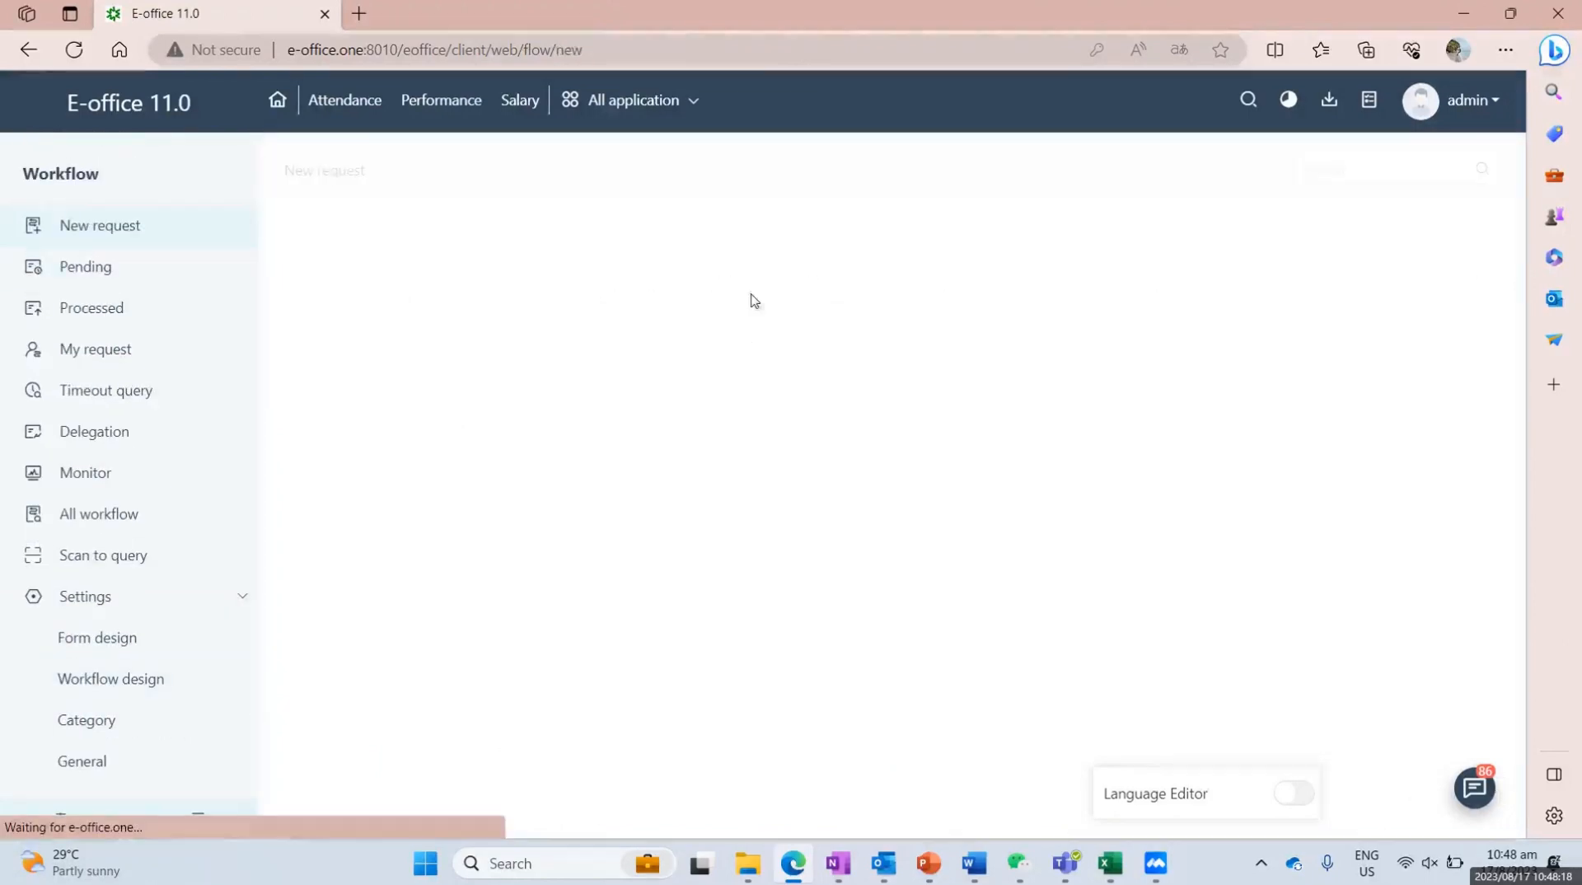
scroll(770, 580, down, 5)
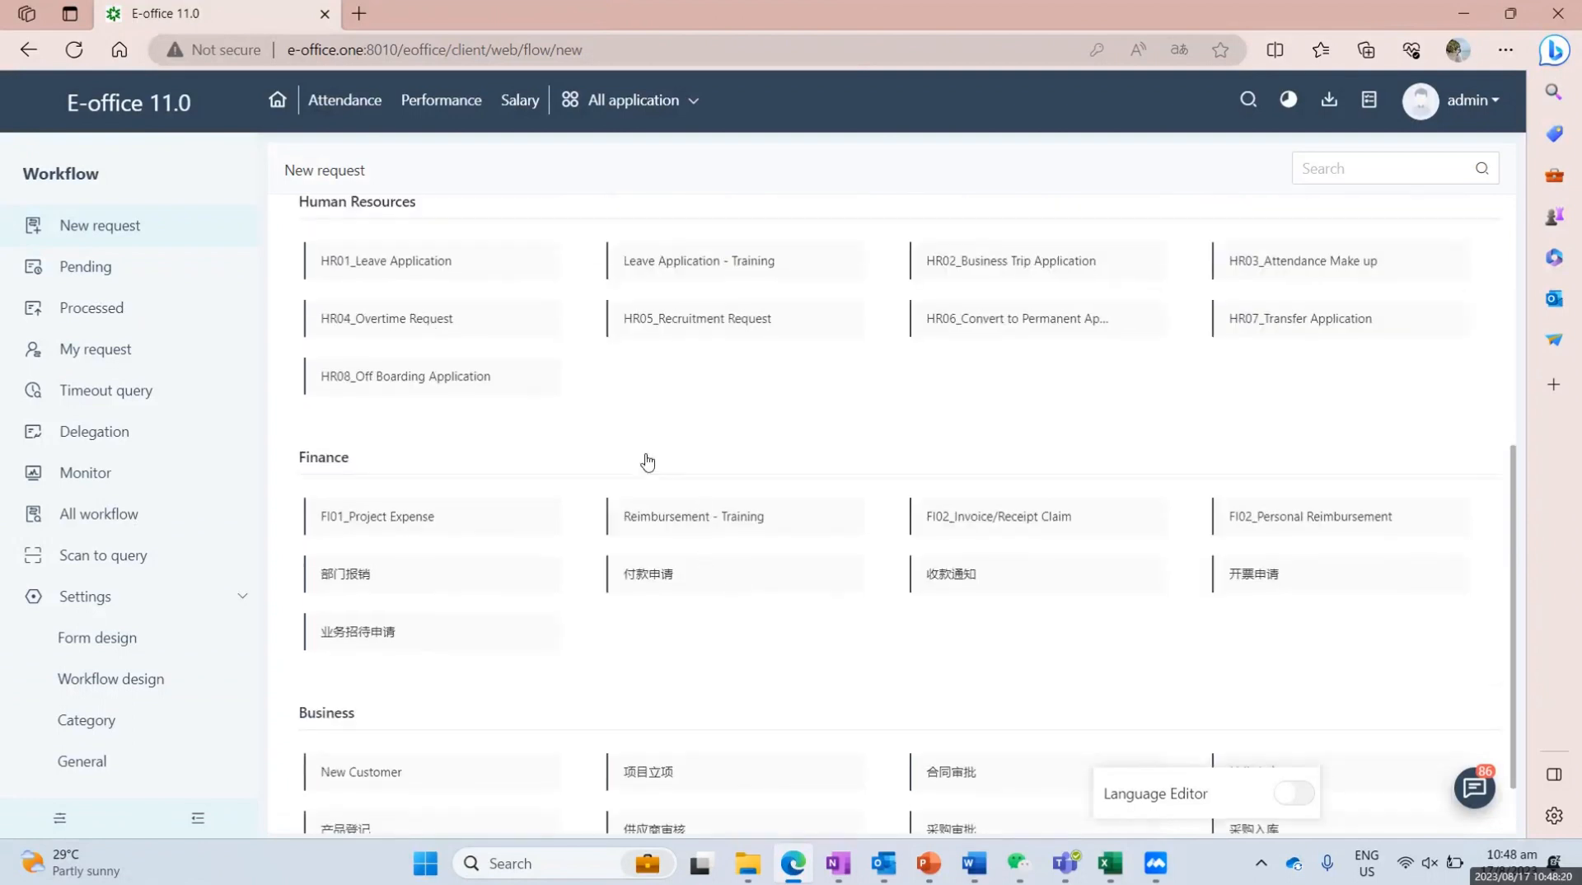
click(648, 527)
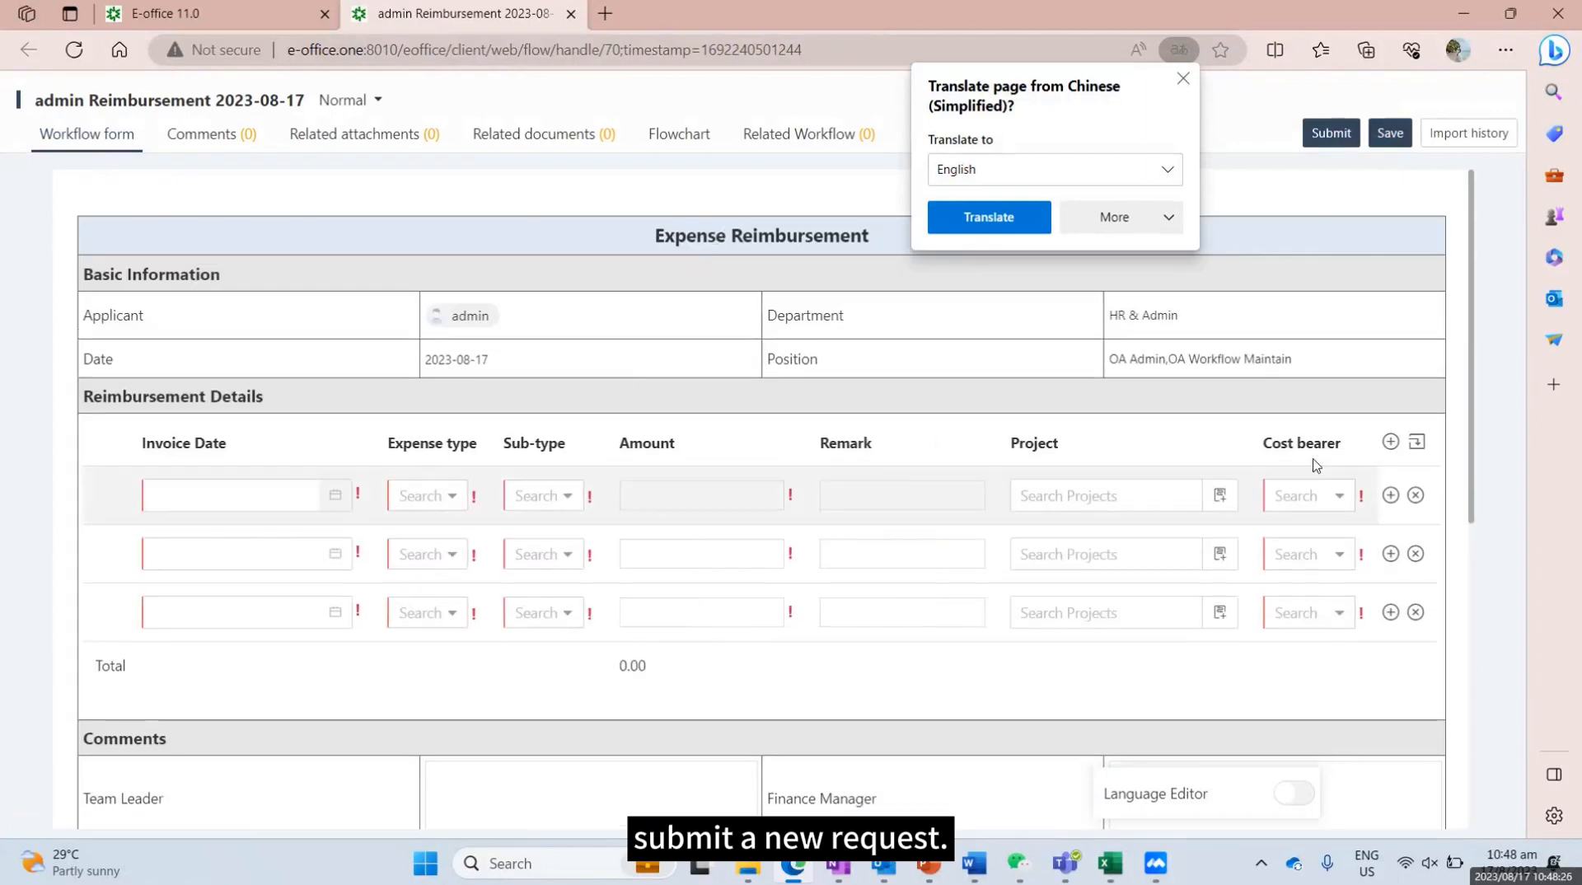
Step: Delete the two extra rows in Reimbursement Details, and try adding a row and removing it again
click(1415, 554)
click(1416, 554)
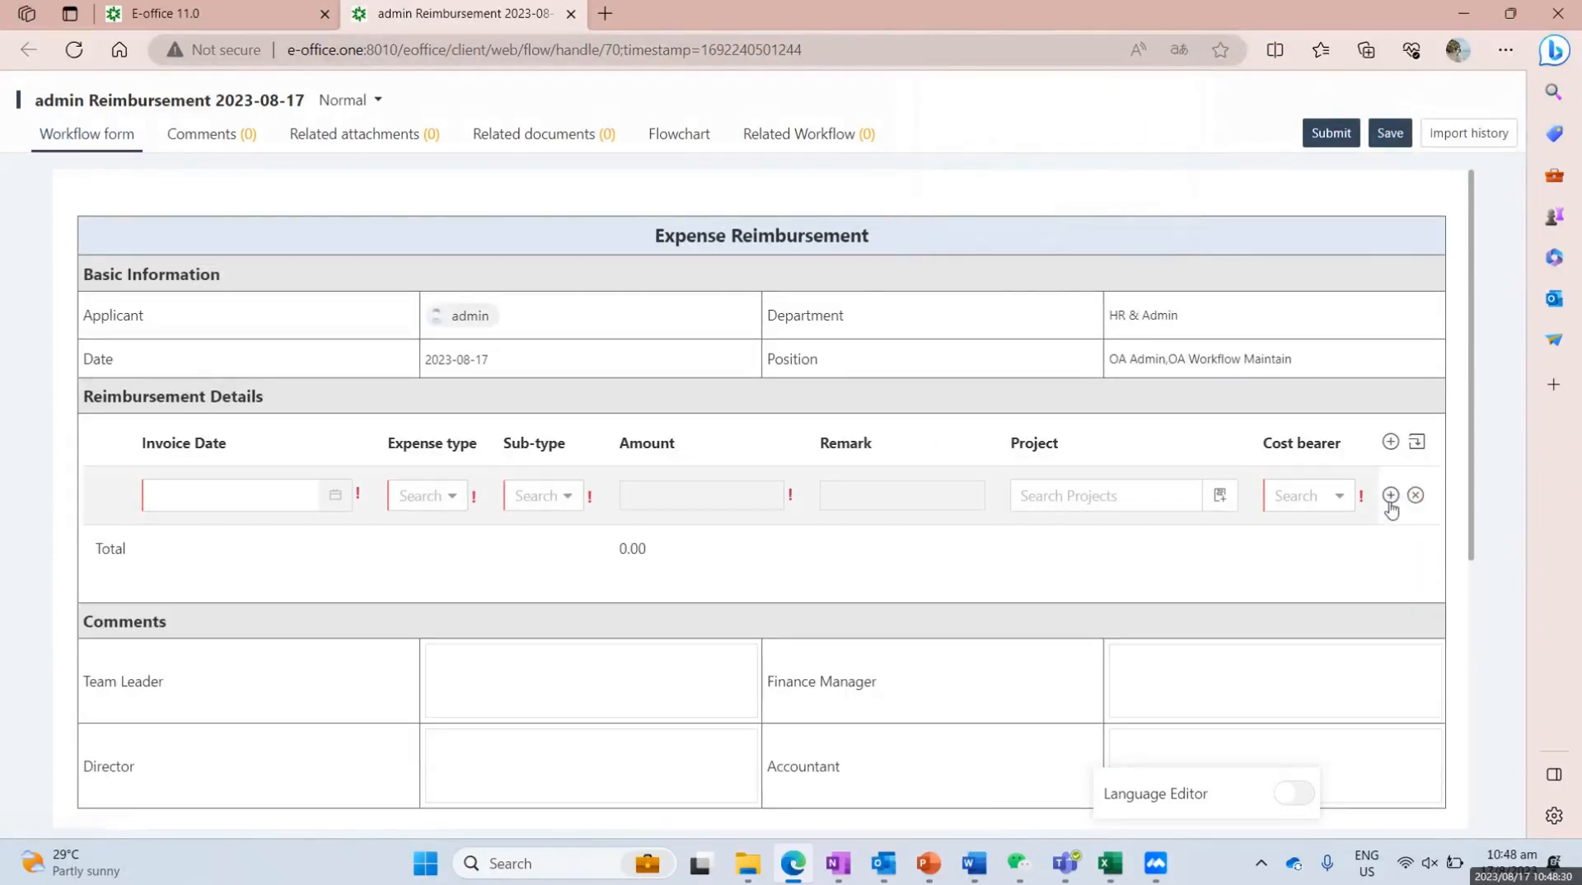
click(1391, 496)
click(1416, 557)
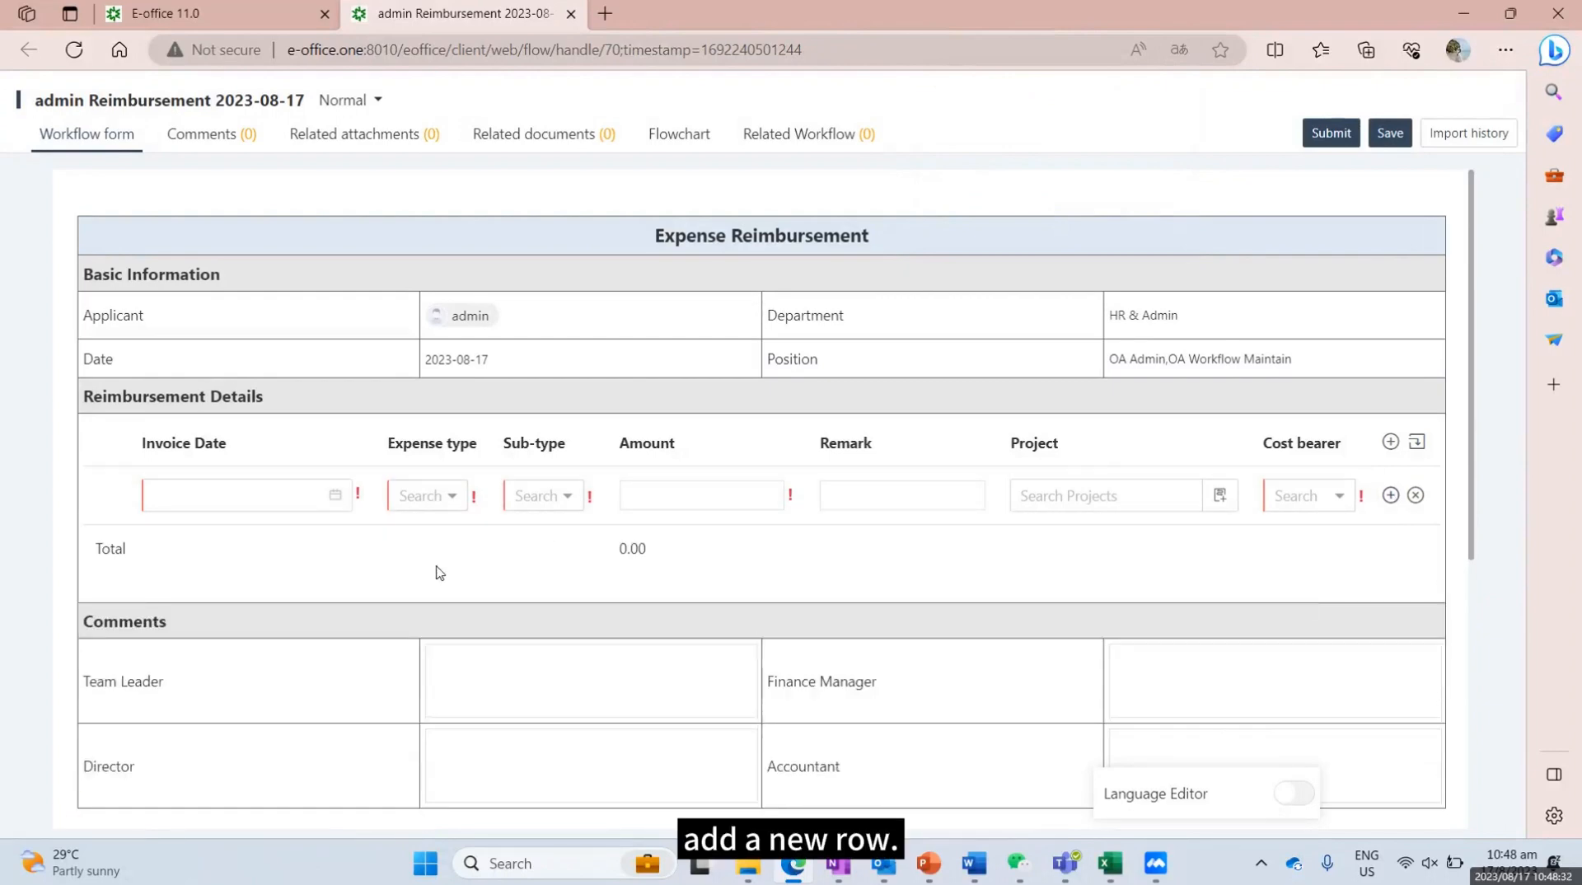
Step: Fill the detail row with invoice date 2023-08-17, expense type Allowance & Benefit and sub-type Fixed Yearly Benefit
click(246, 488)
click(320, 304)
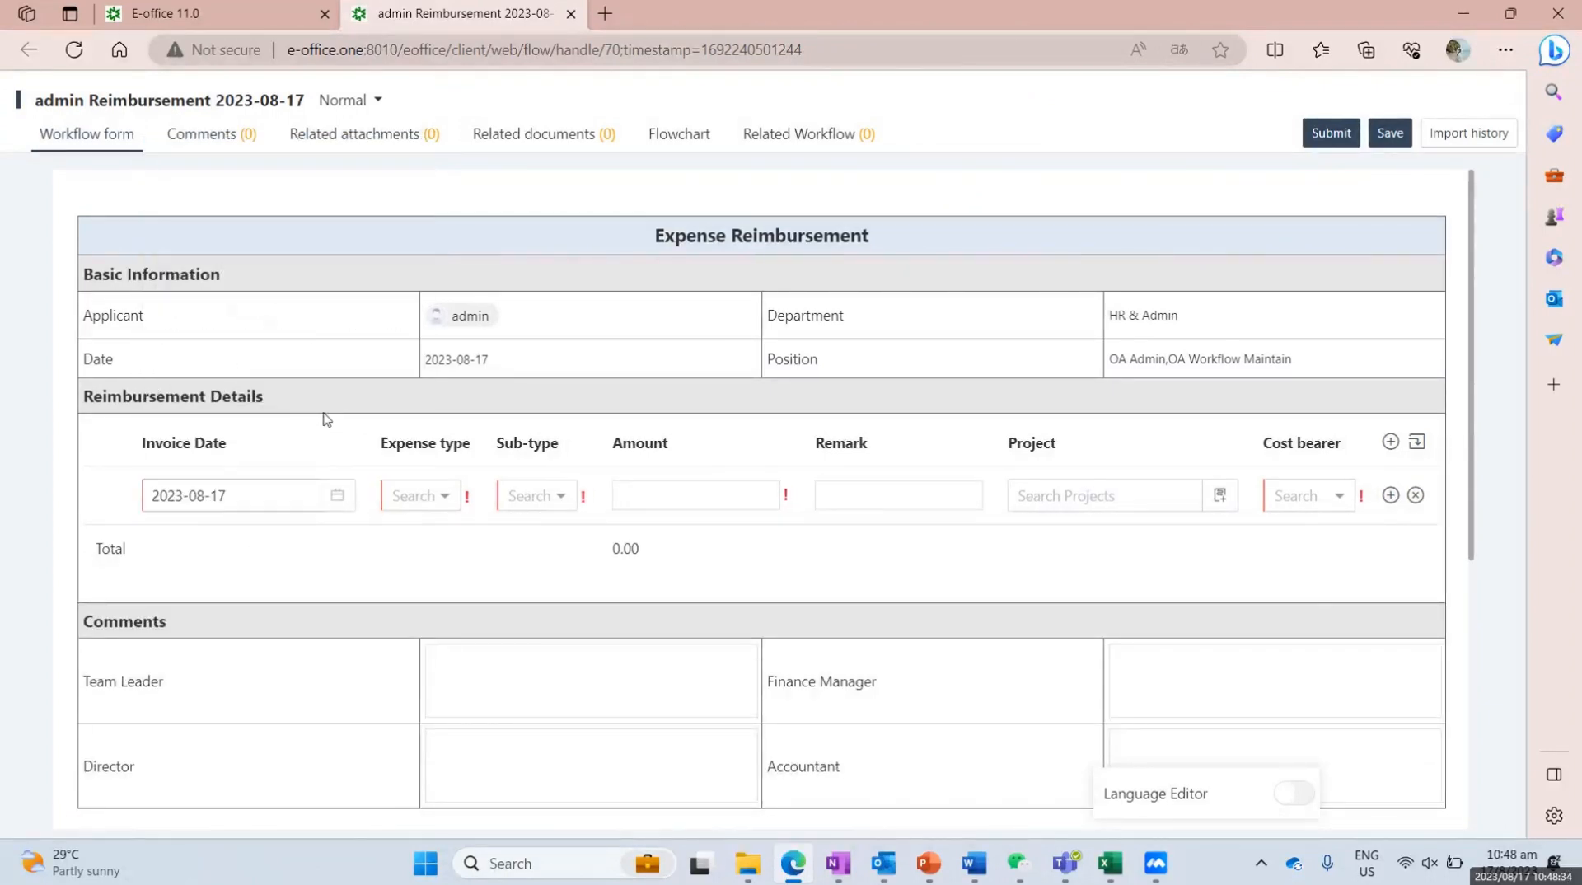
click(418, 496)
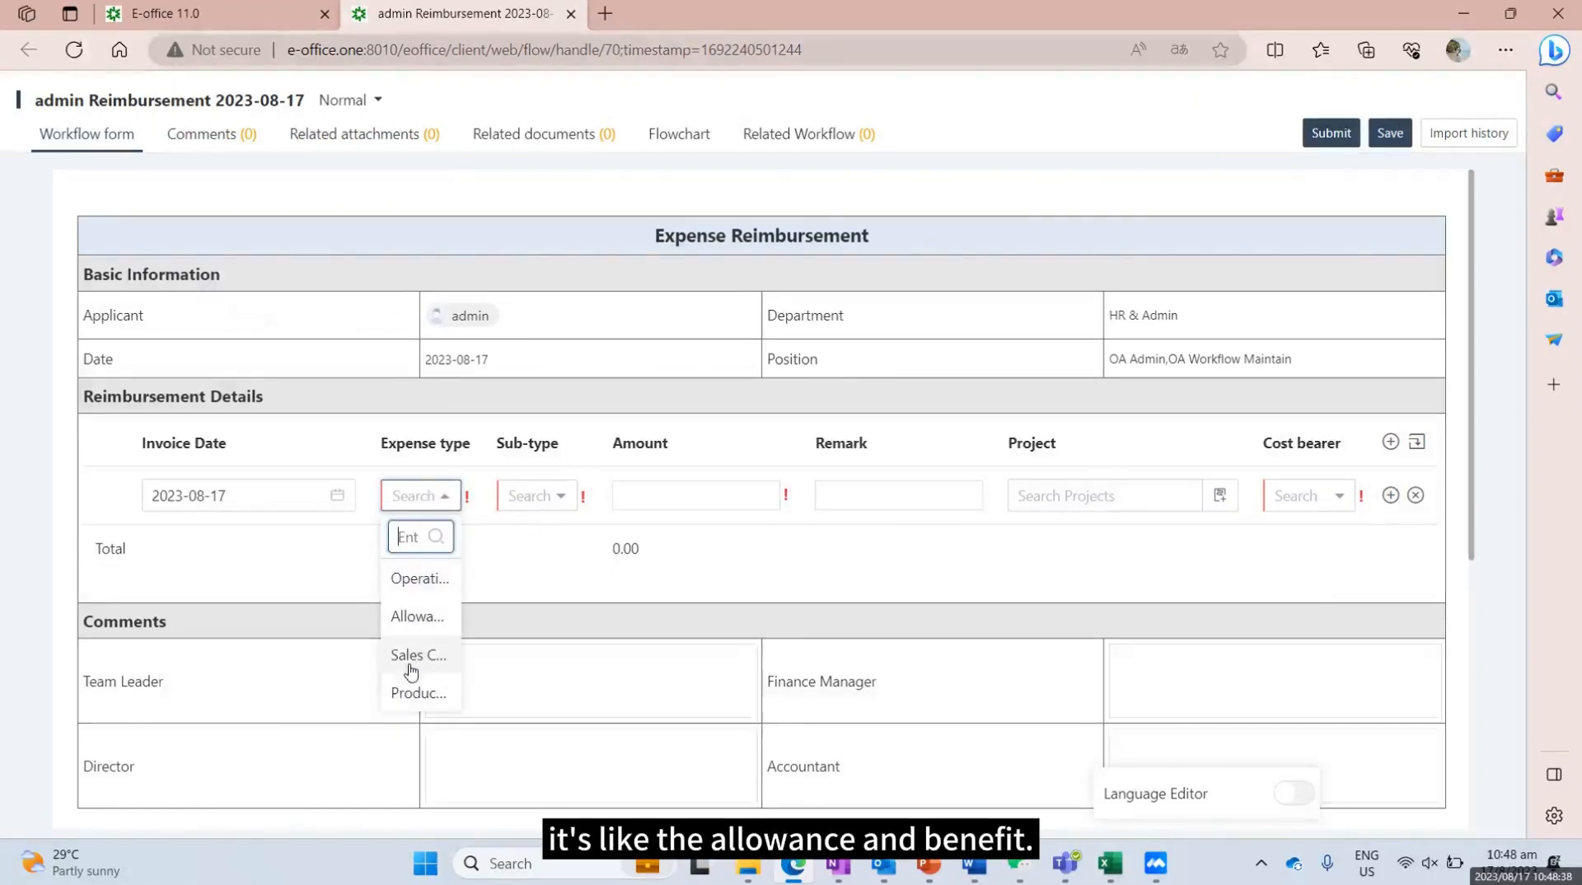
click(417, 616)
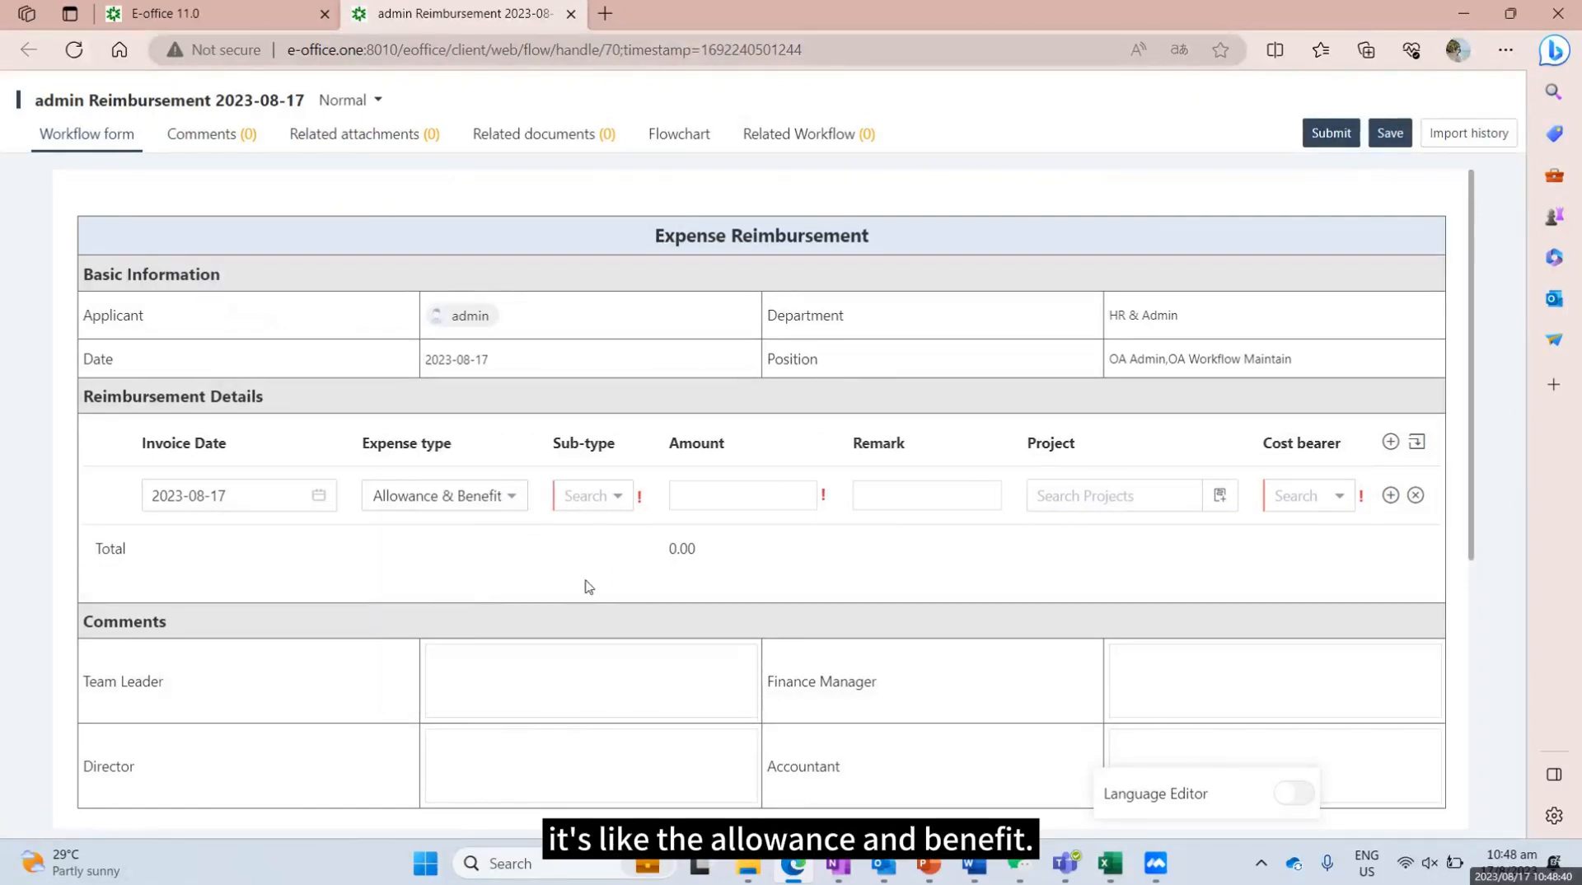
click(588, 495)
click(587, 616)
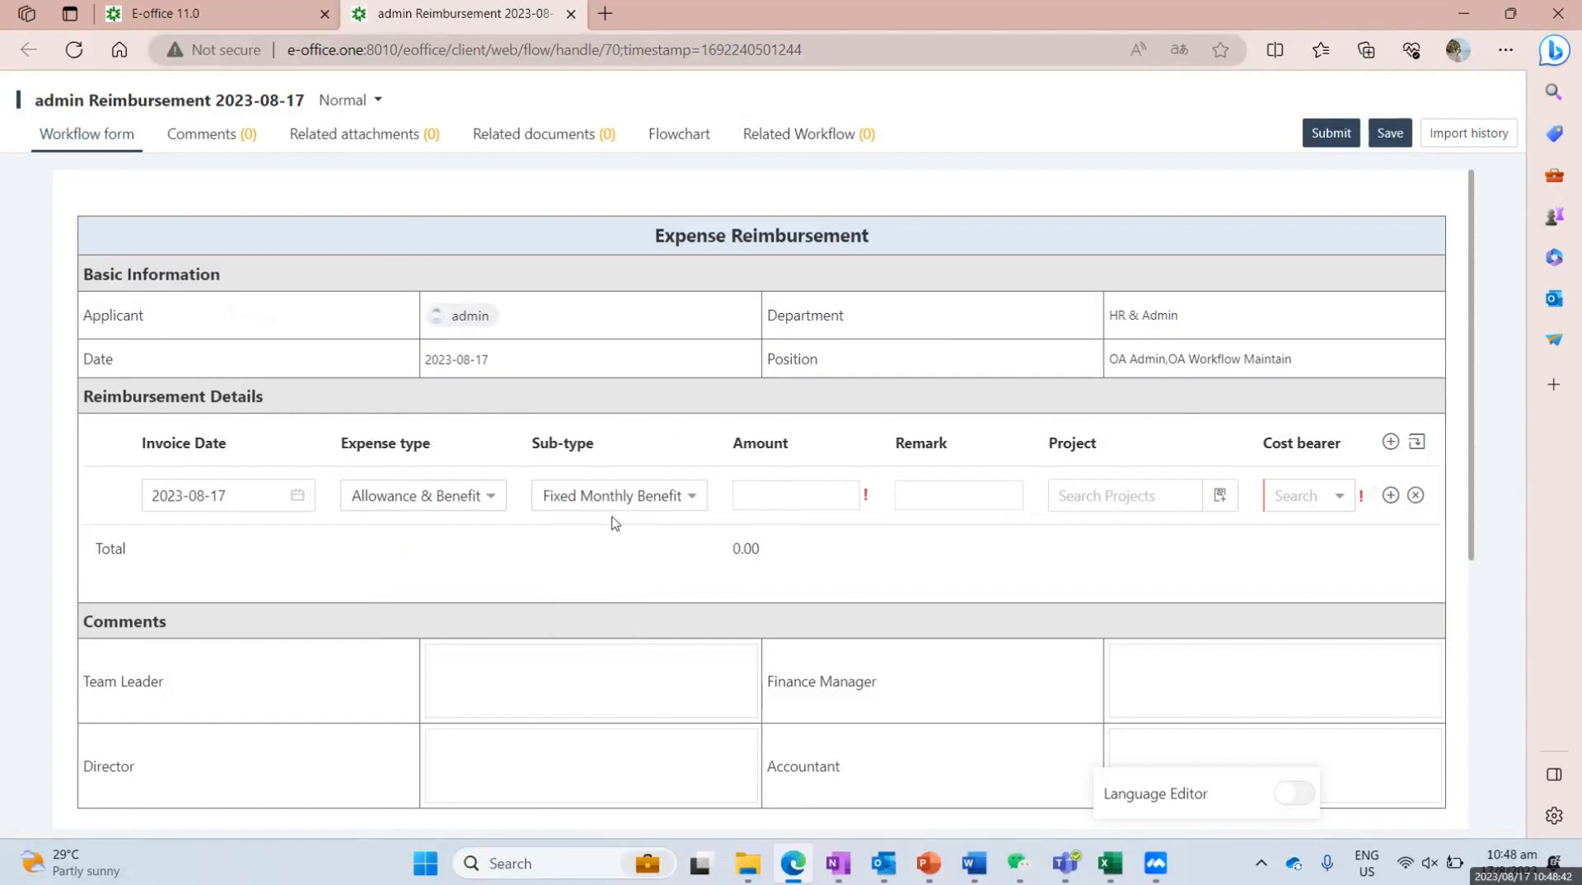
click(620, 497)
click(629, 575)
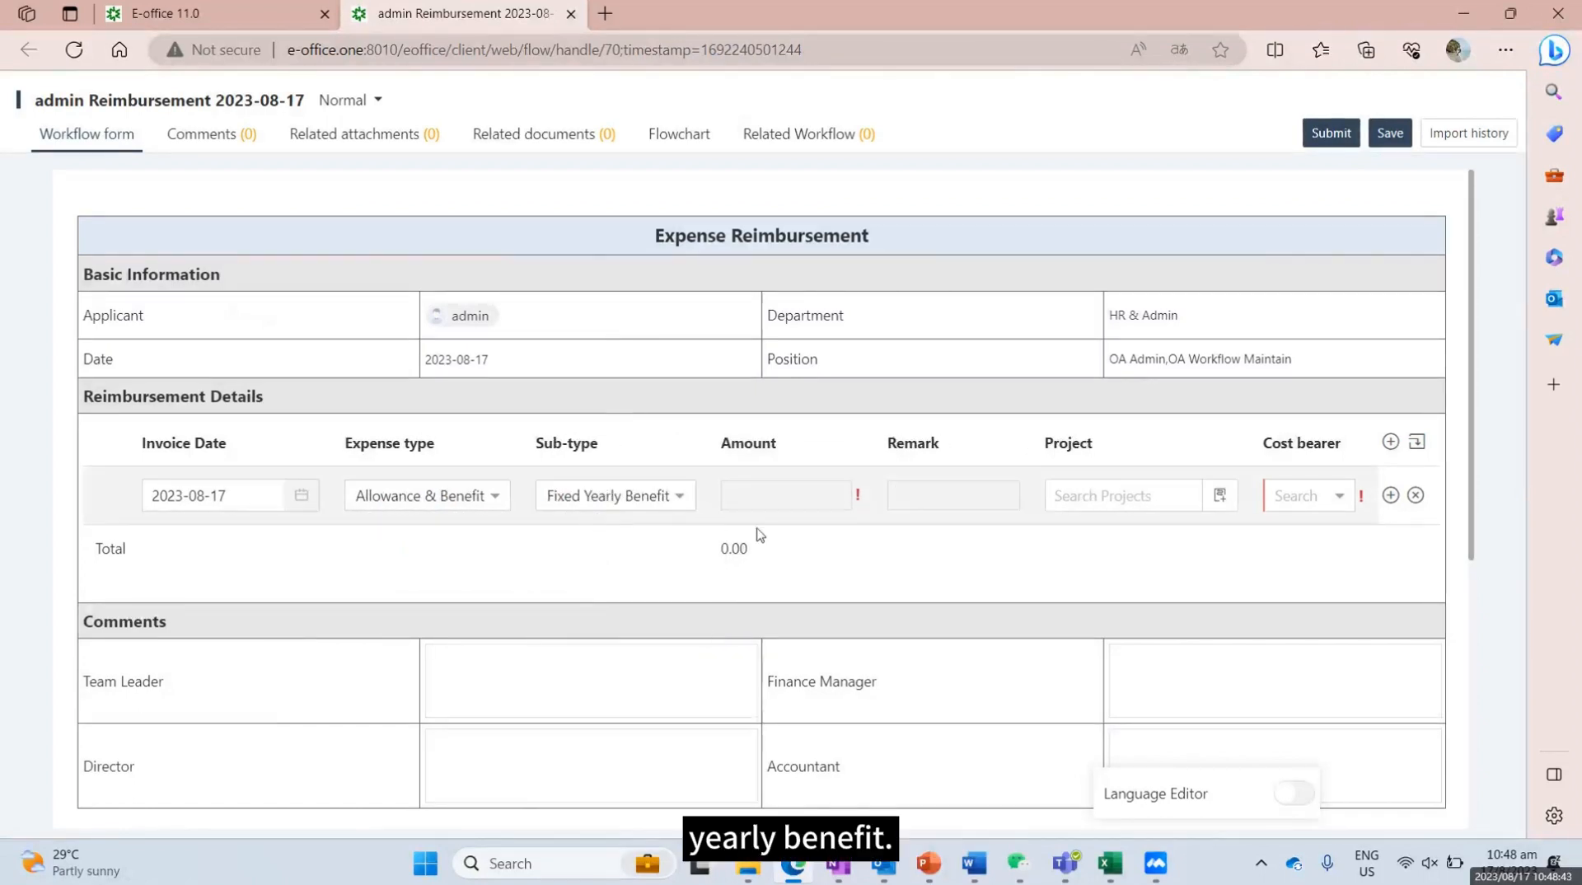
Step: Set the row's amount to 5000 and cost bearer to User, and submit the request to the Department Manager node
click(792, 496)
text(5000)
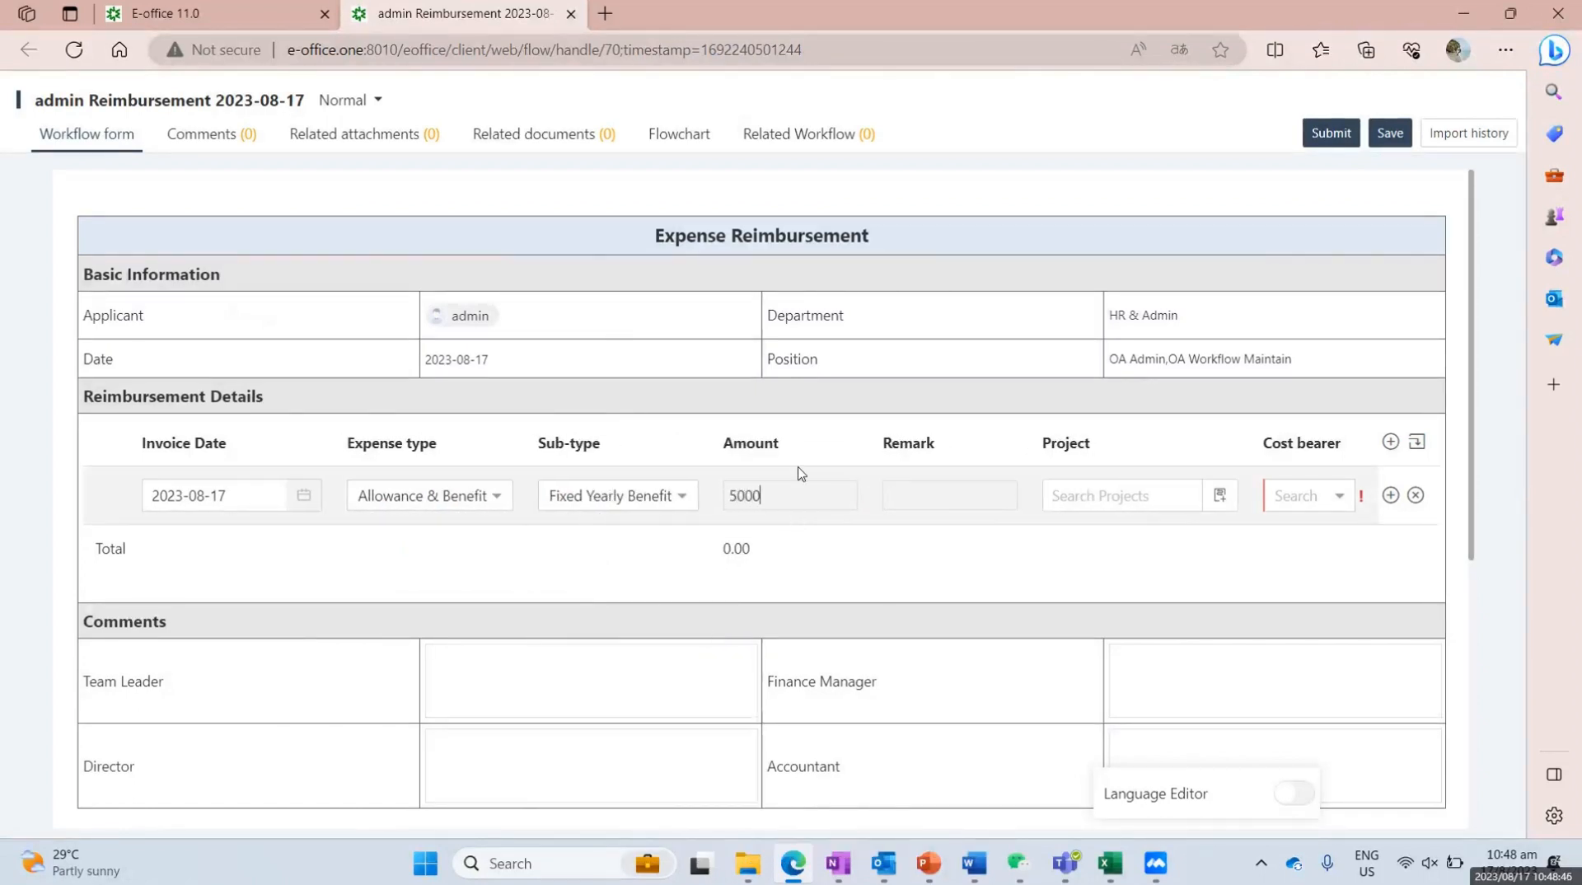
click(909, 563)
click(1307, 496)
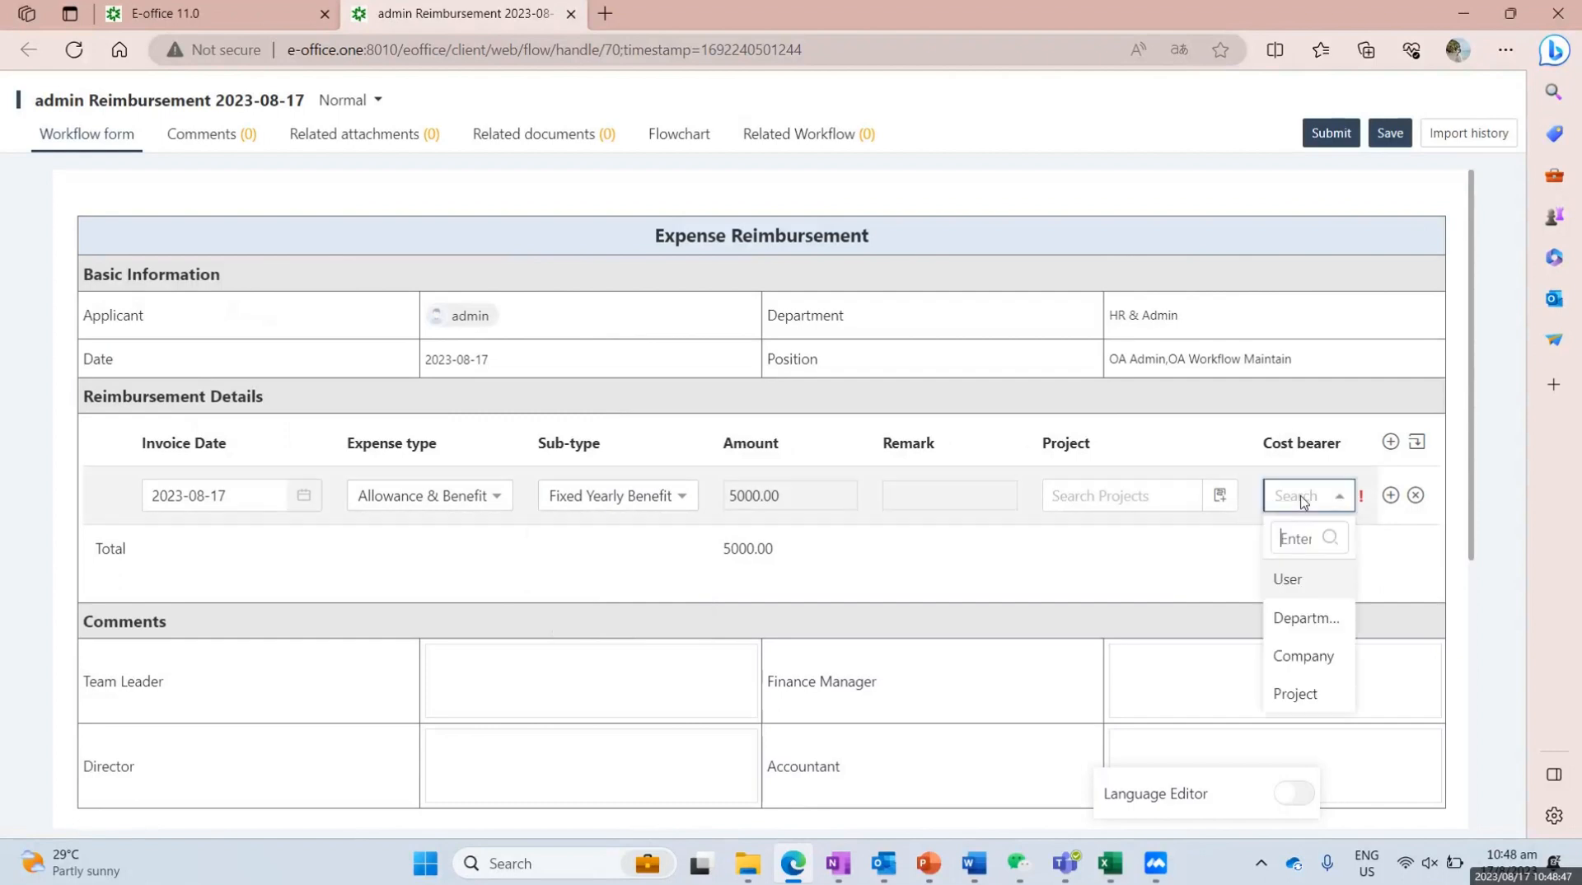
click(1293, 581)
click(1330, 135)
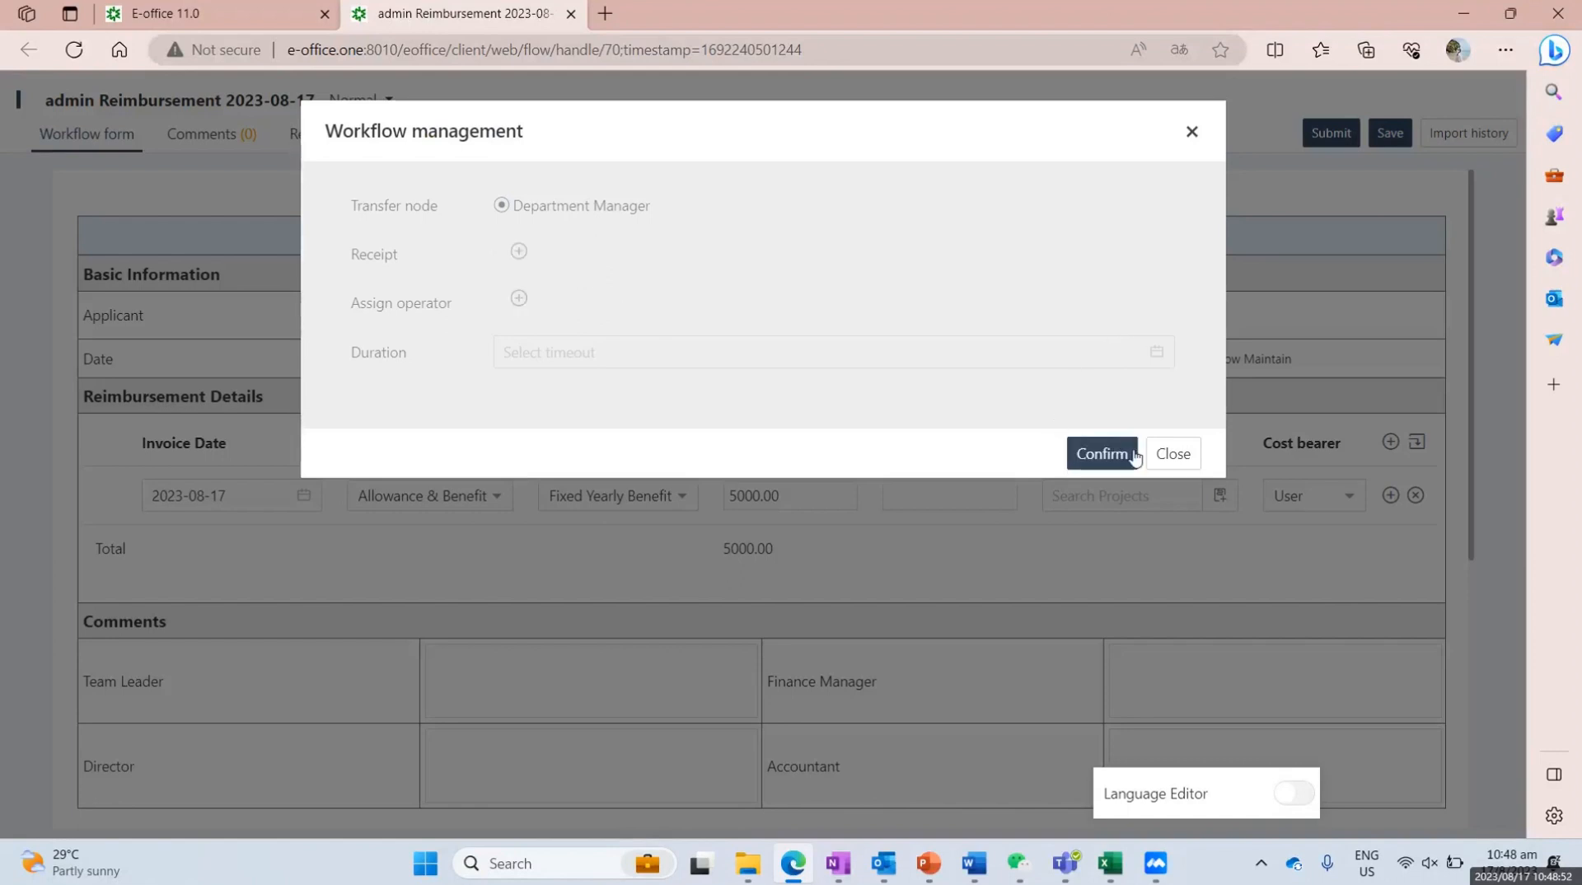
click(1096, 463)
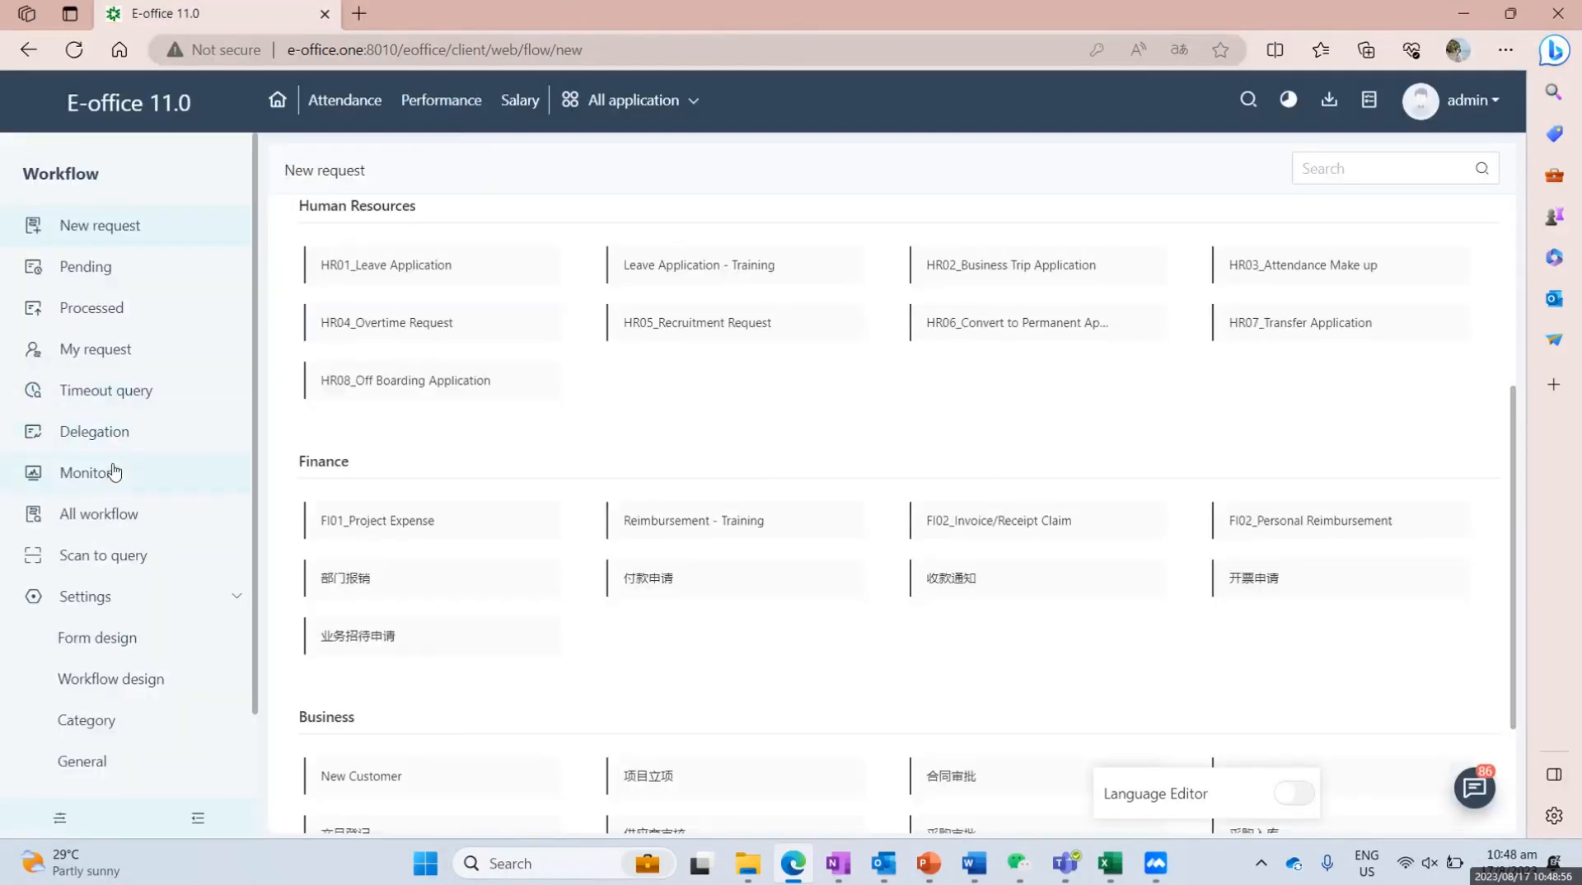
Step: In workflow monitoring, submit the admin Reimbursement 2023-08-17 request from the Department Manager node to Finance Manager
click(113, 471)
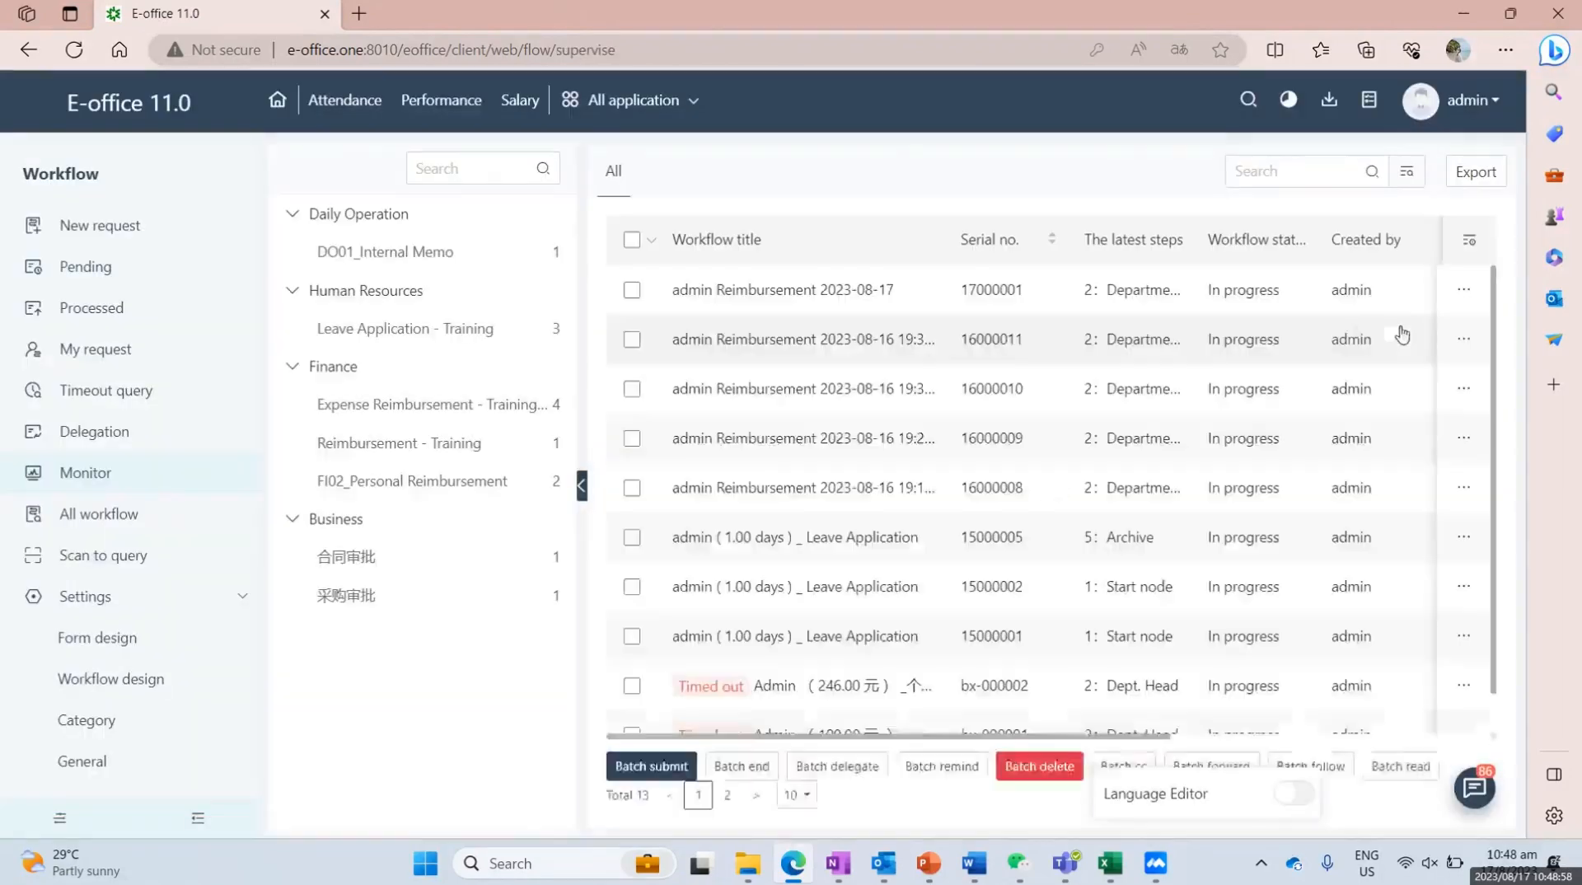
click(1464, 289)
click(1399, 303)
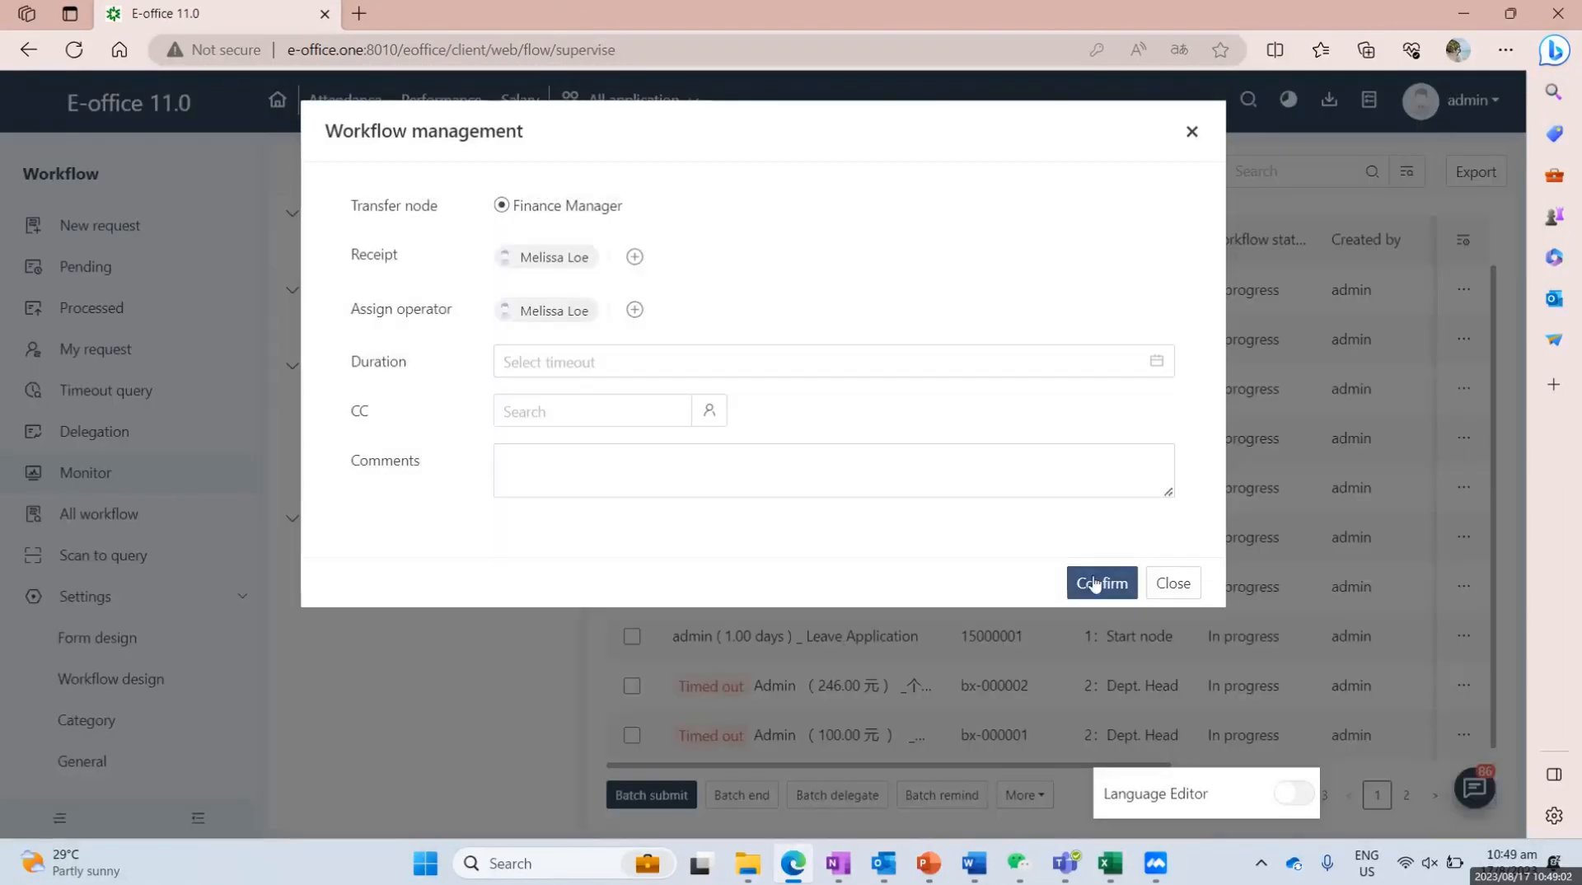
click(1088, 580)
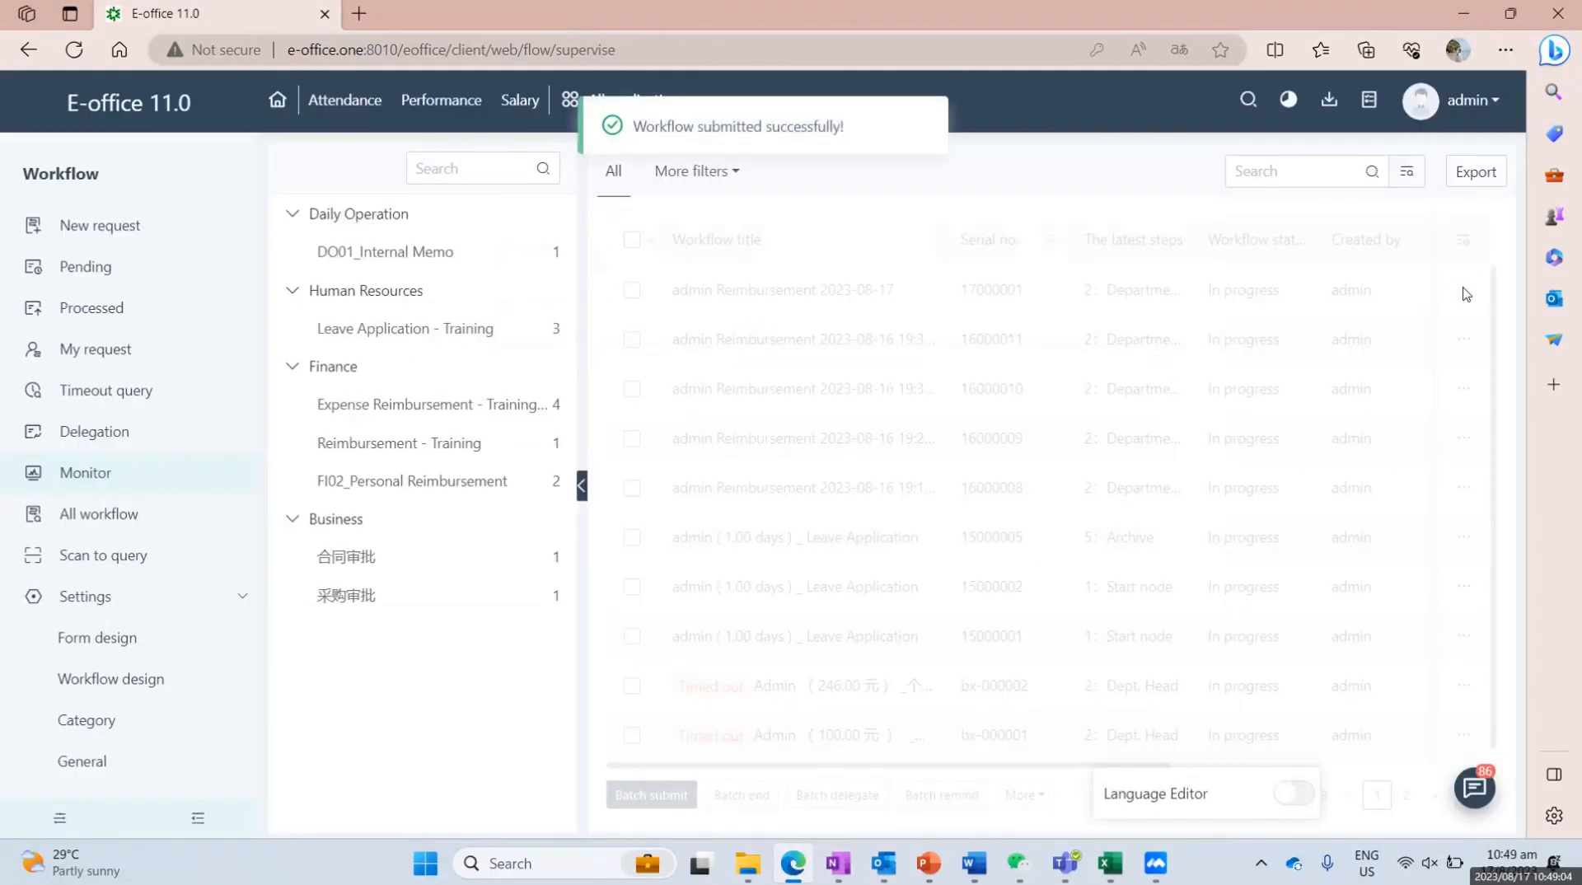
Step: Submit the monitored 2023-08-17 reimbursement request to the Accountant (Archive) node, and submit it once more from there to finish the workflow
click(1464, 292)
click(1434, 303)
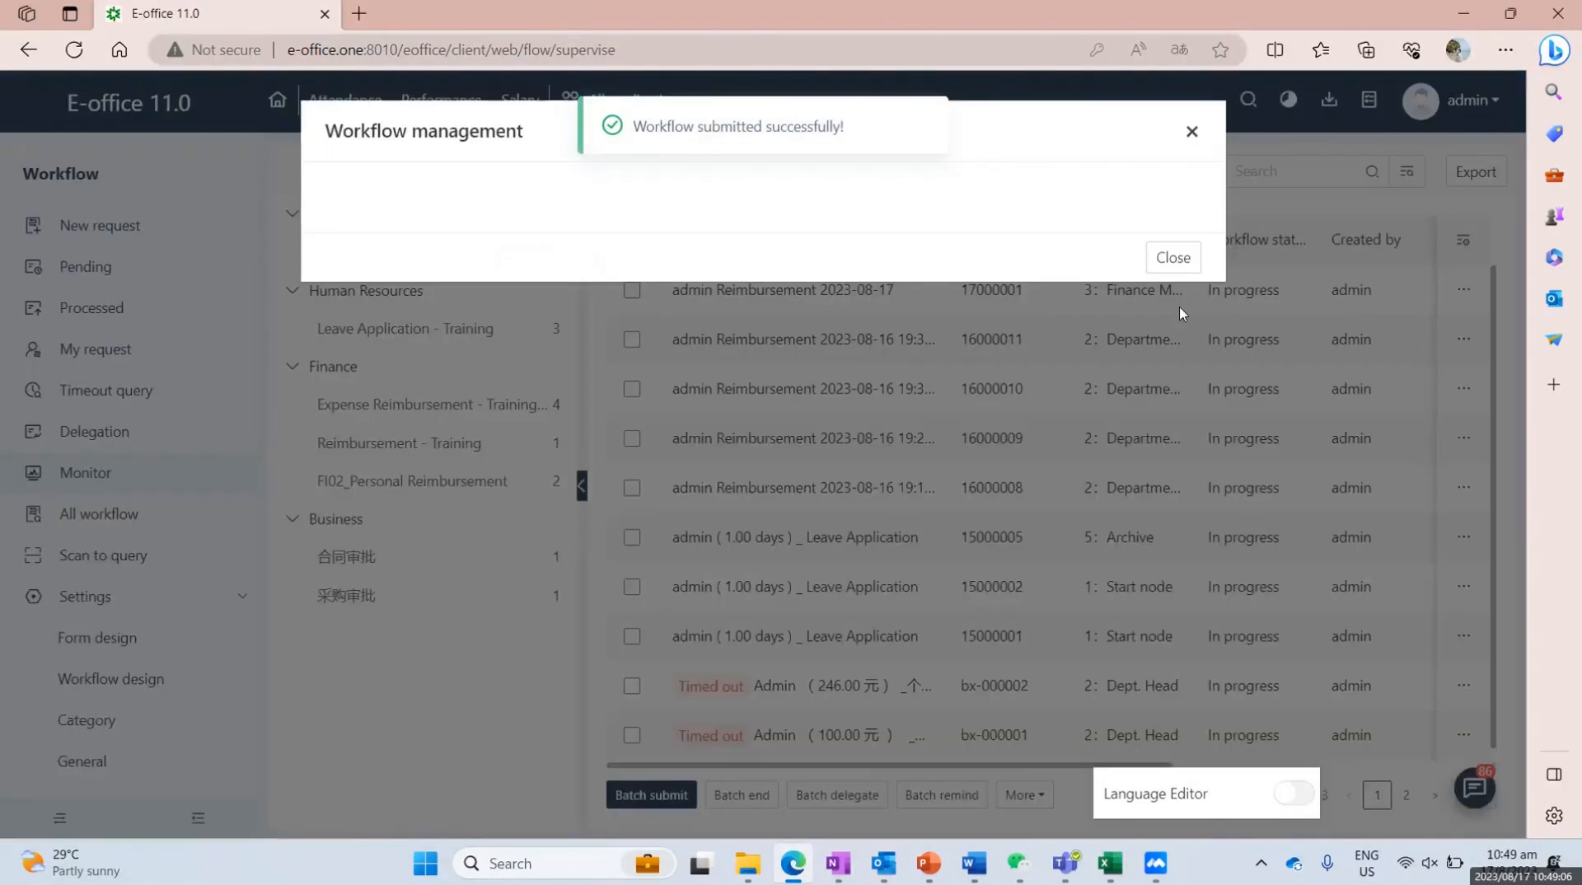
click(614, 212)
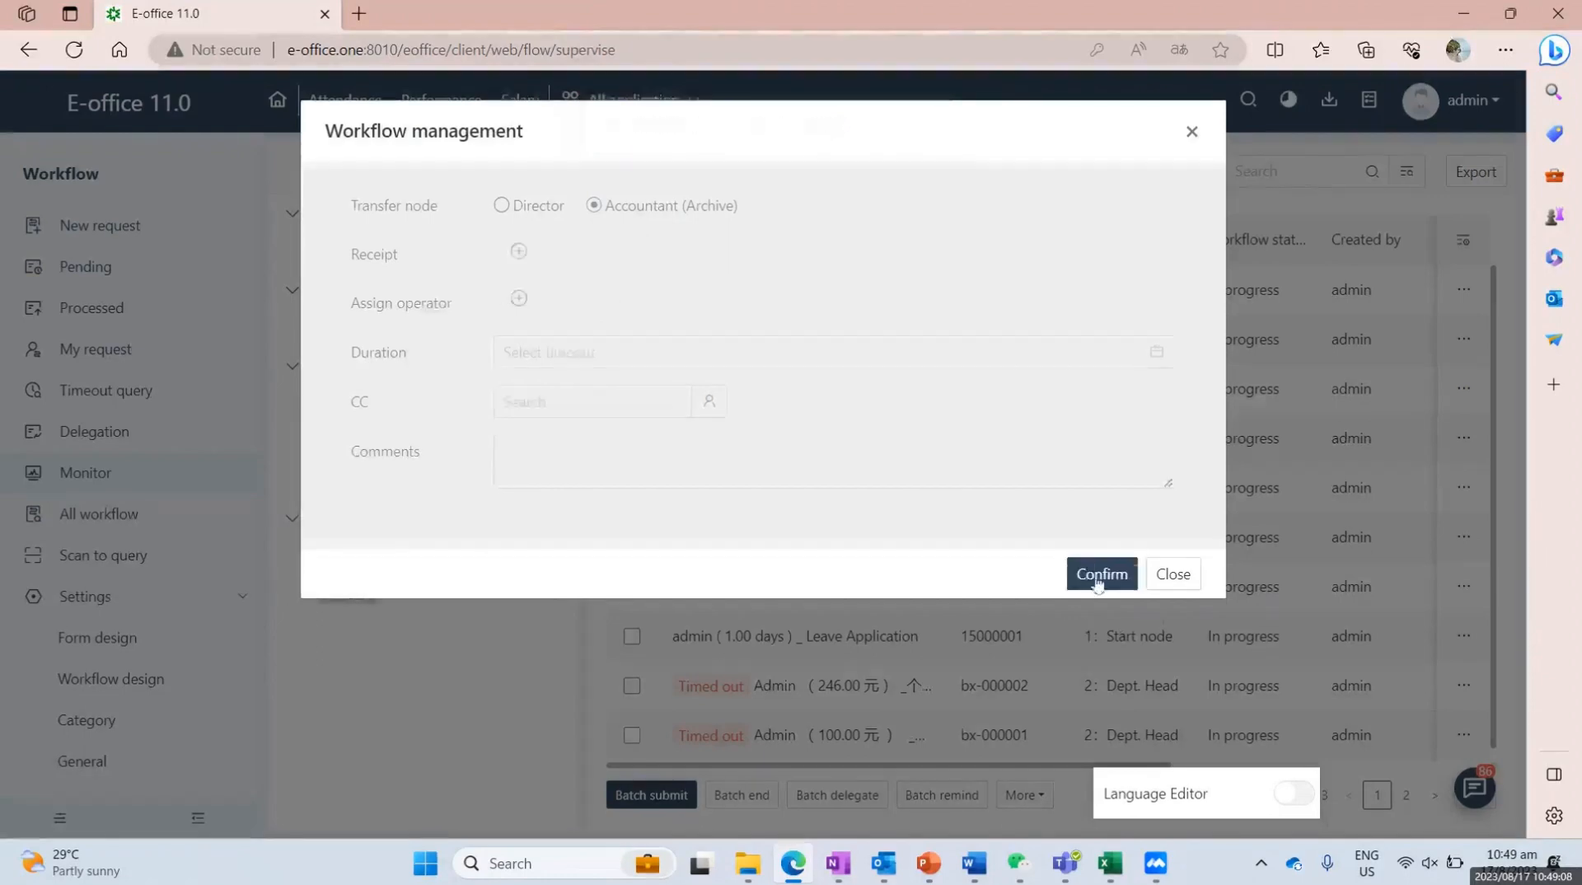
click(1091, 576)
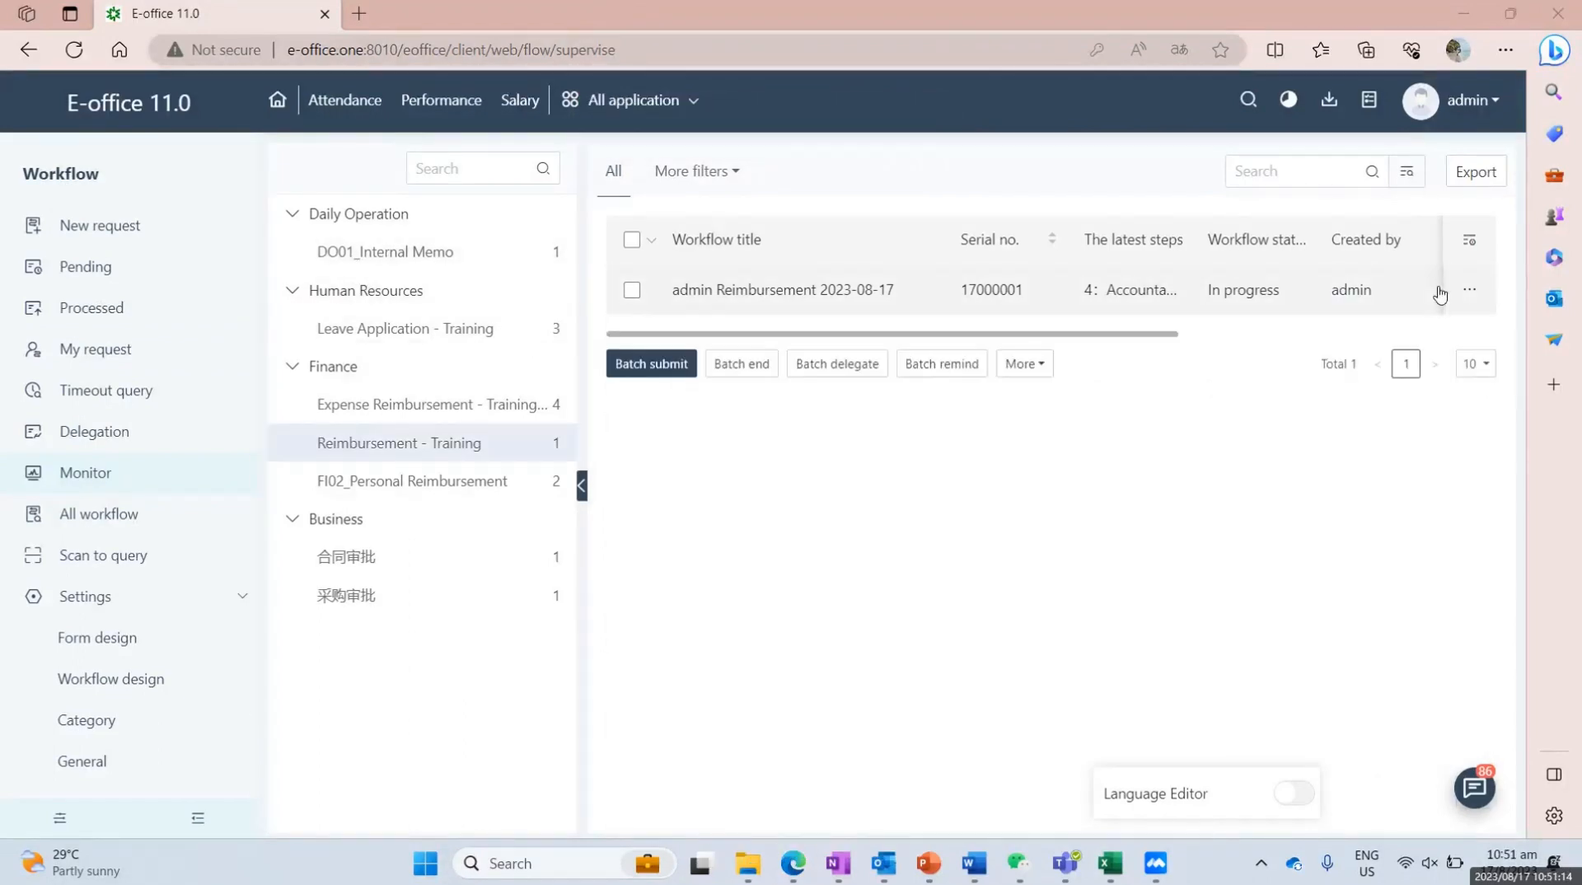
click(1470, 289)
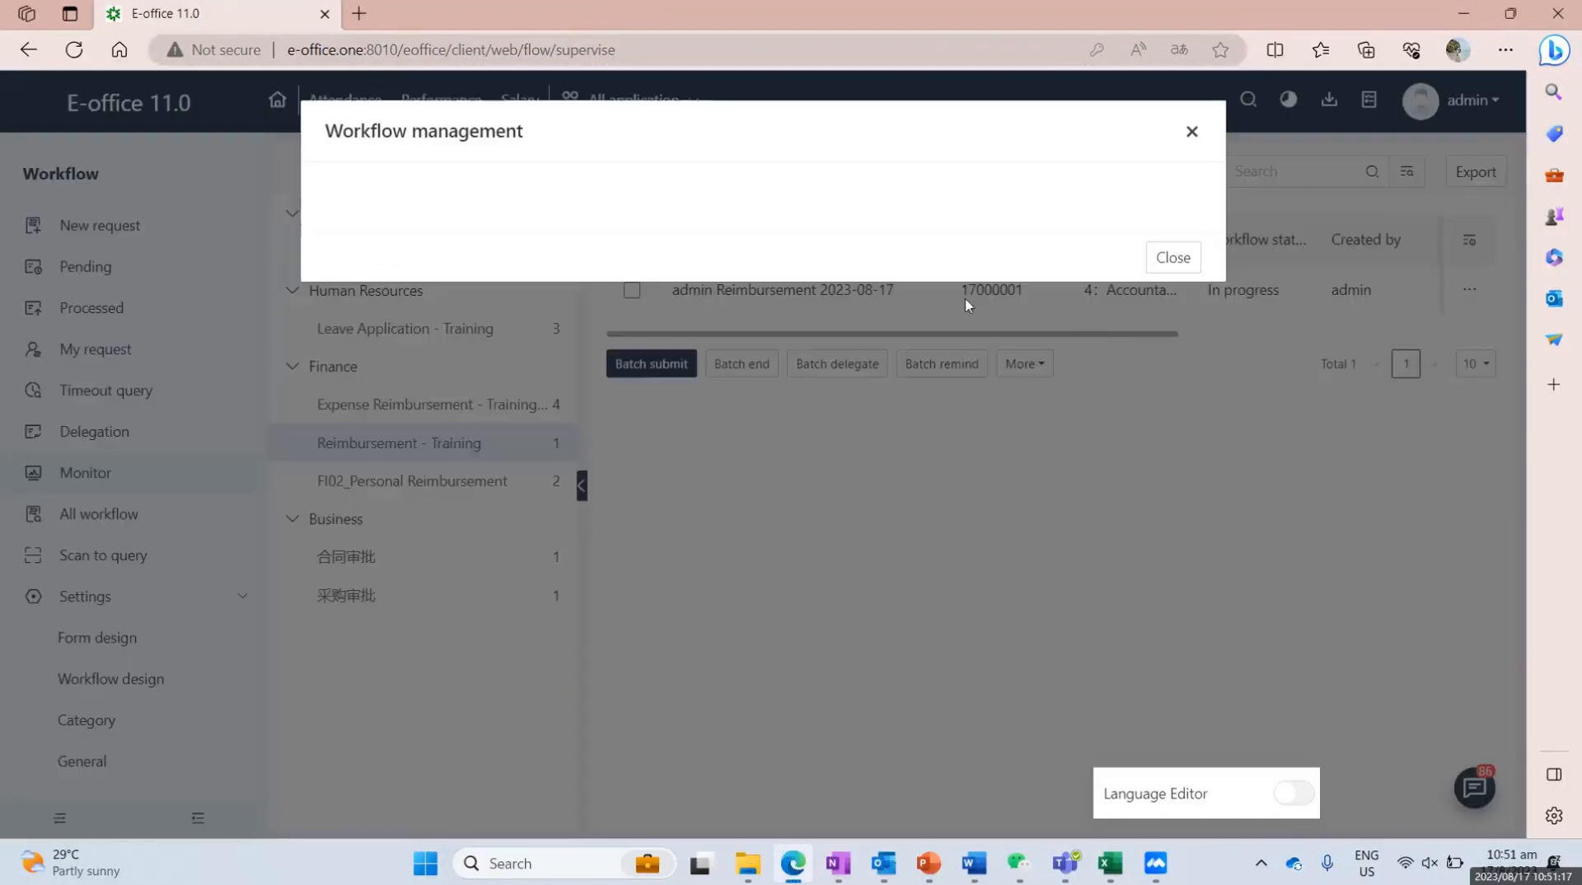
click(1095, 500)
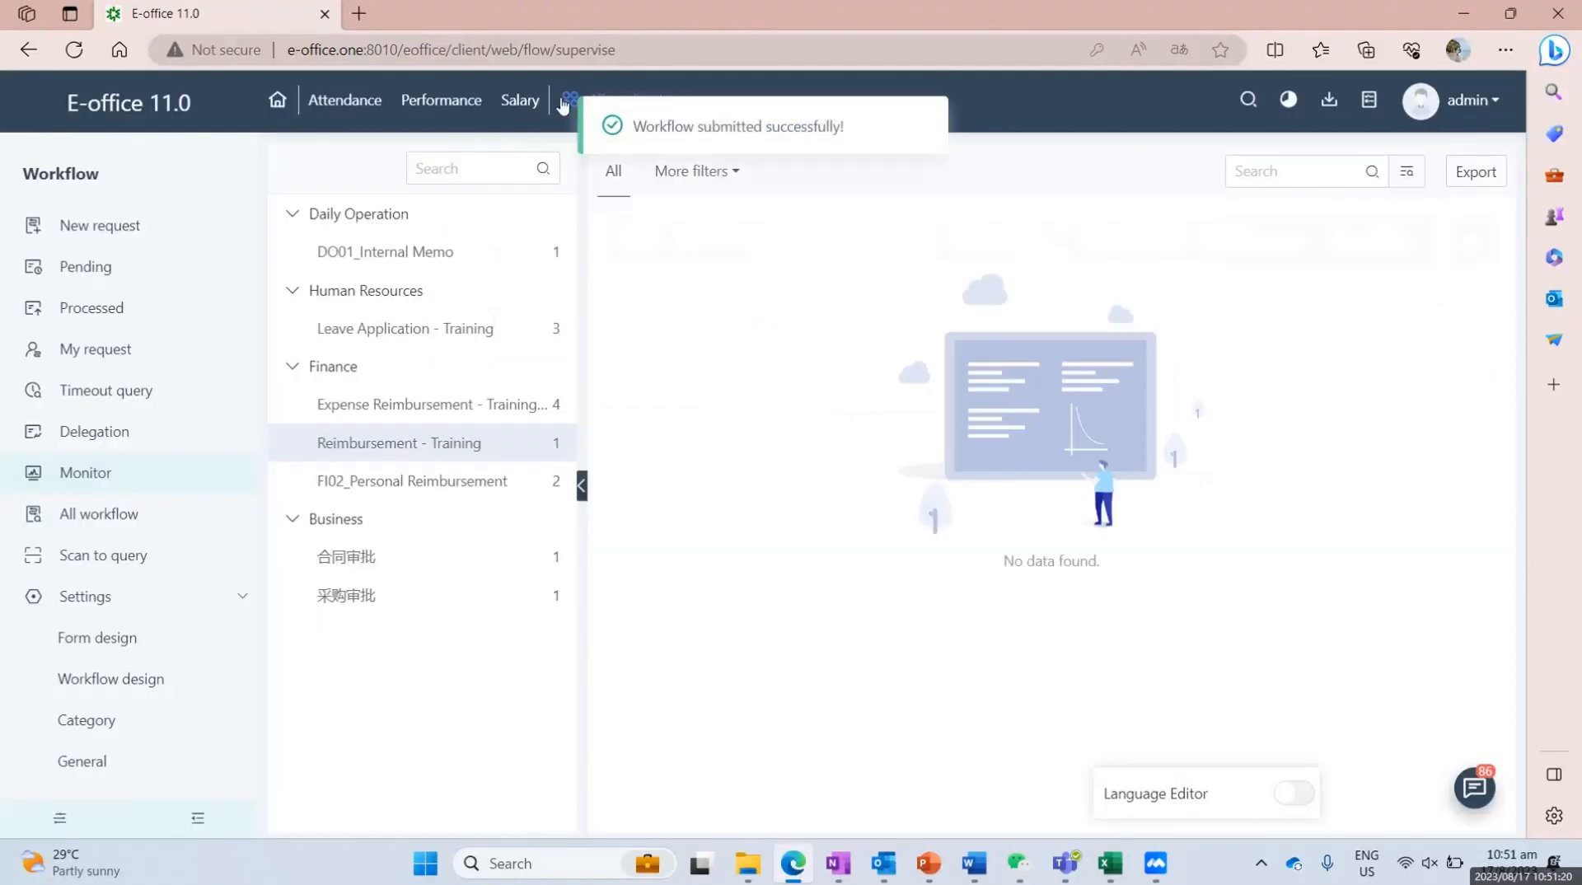
Step: Search the applications for Expense, and check the August Fixed Yearly Benefit records and the newest record's details in My expenses
click(569, 100)
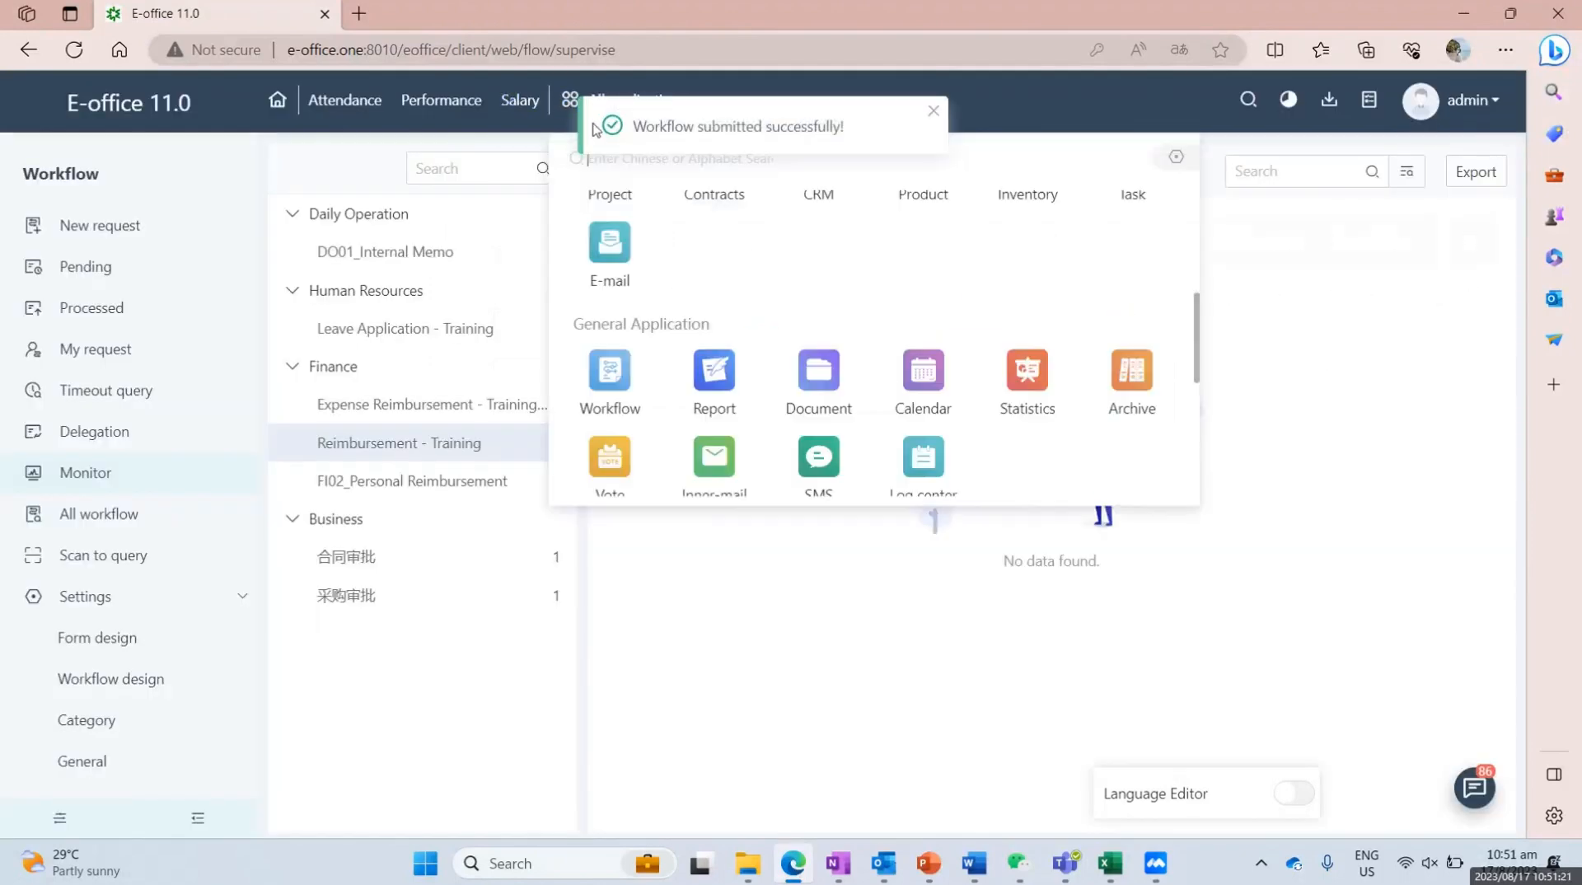
key(Caps_Lock)
text(E)
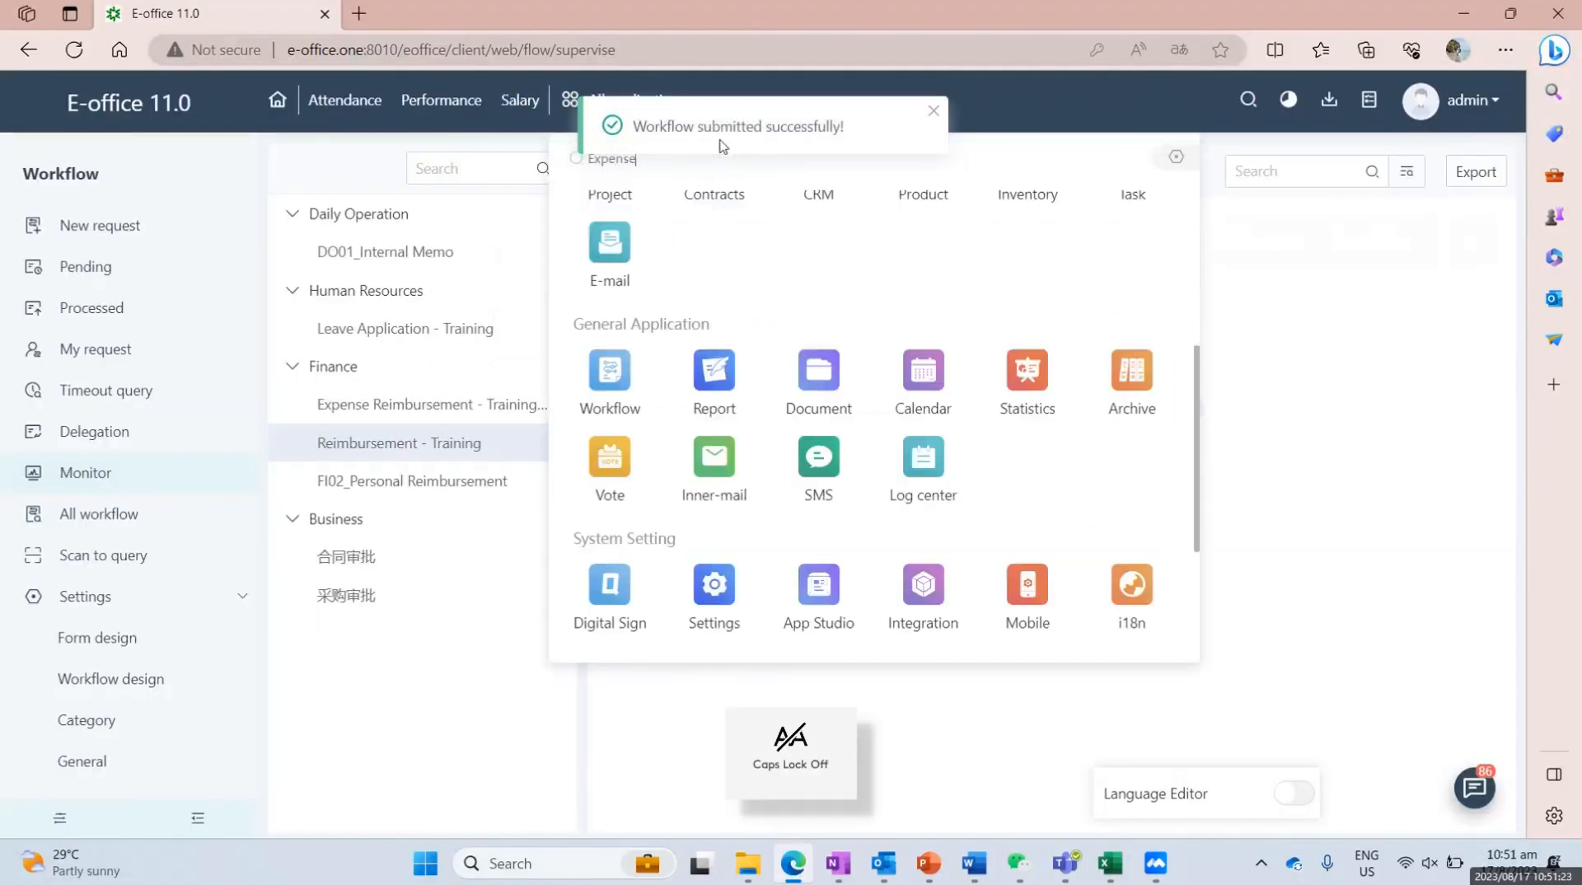
text(xpense)
click(610, 216)
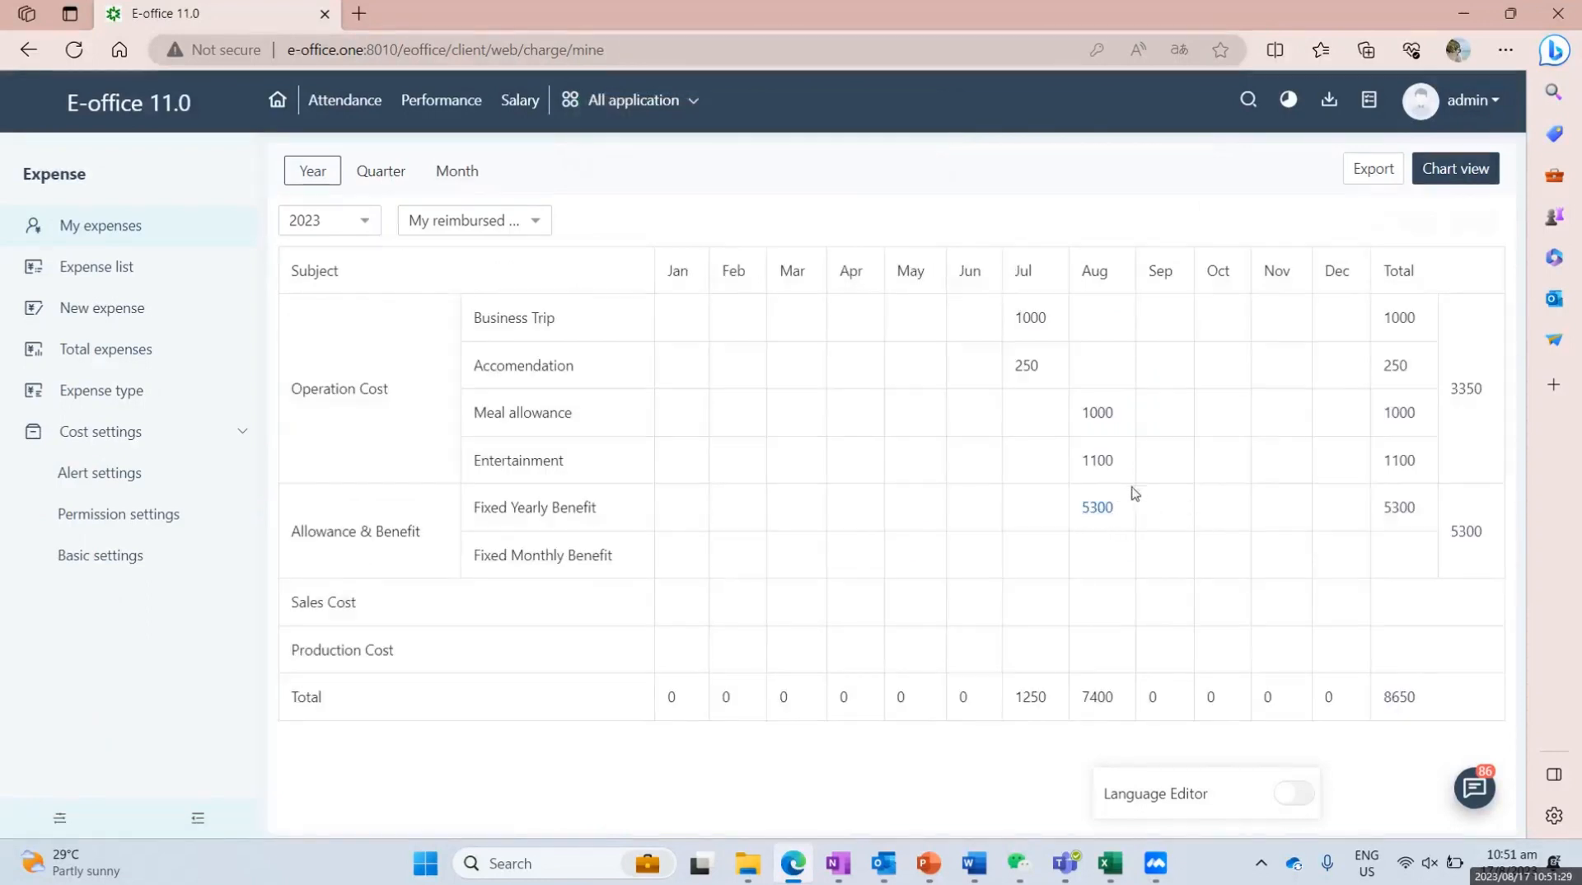
click(1097, 509)
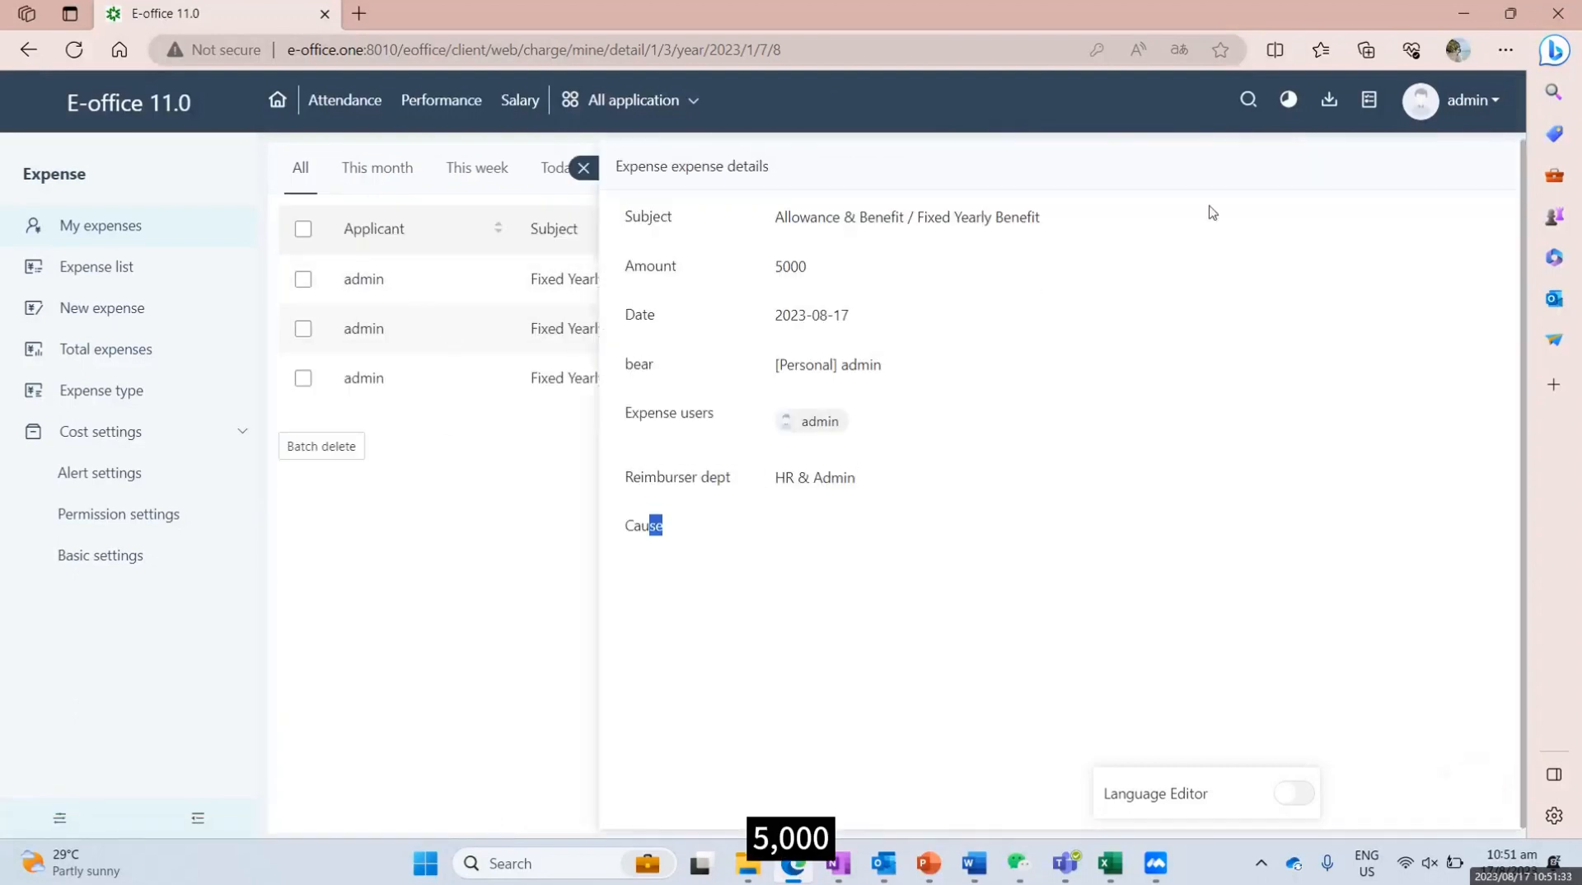
click(579, 169)
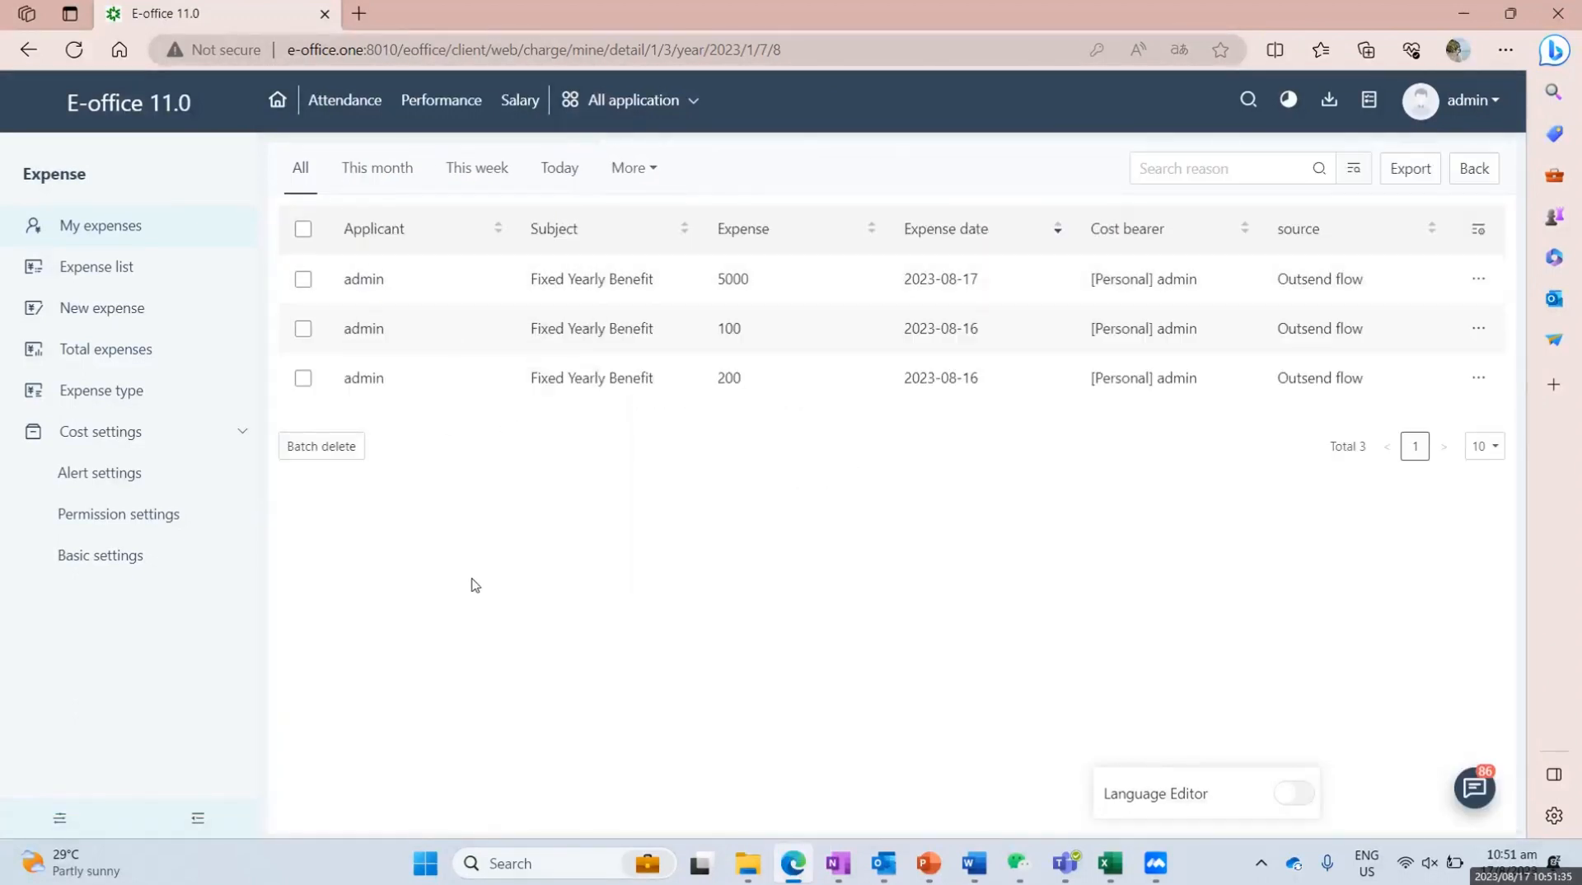